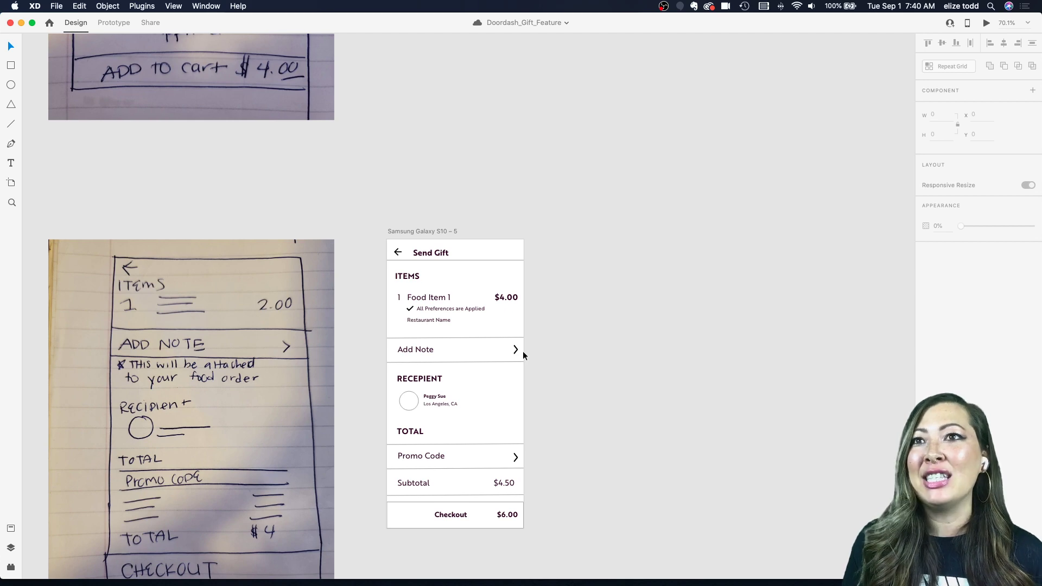
# - Review the gift-flow artboards beside their paper sketches, from the Send Gift checkout screen to the home and Search Recipient screens
pyautogui.scroll(-5, 523, 351)
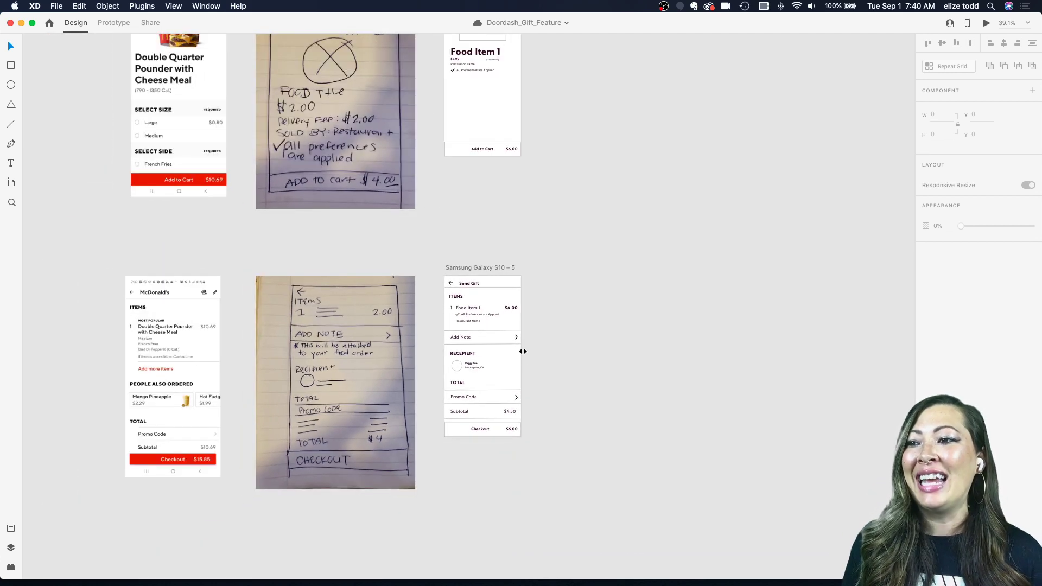
pyautogui.scroll(-2, 523, 352)
pyautogui.scroll(6, 523, 353)
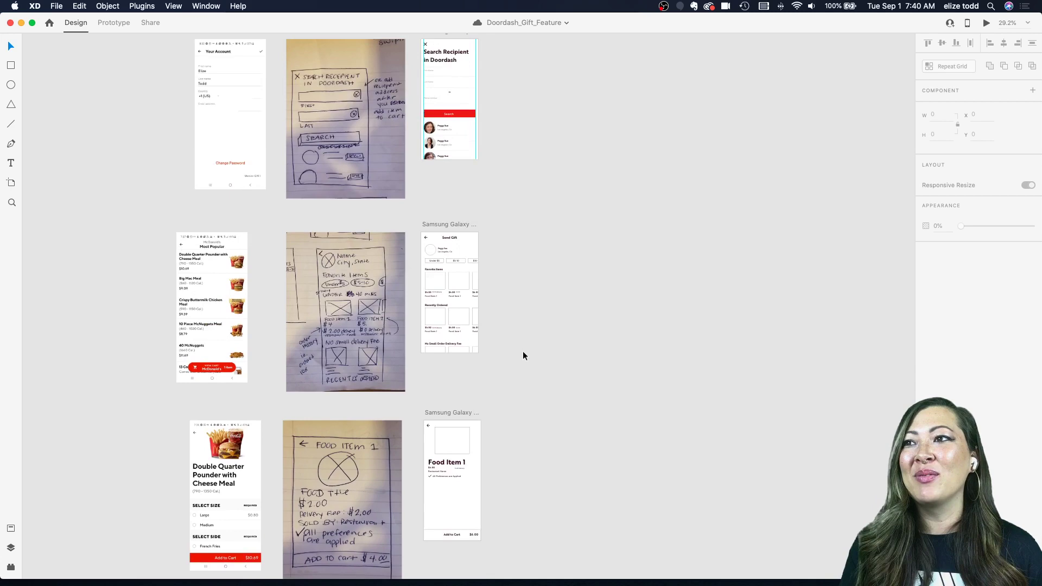
pyautogui.scroll(5, 471, 186)
pyautogui.scroll(3, 457, 147)
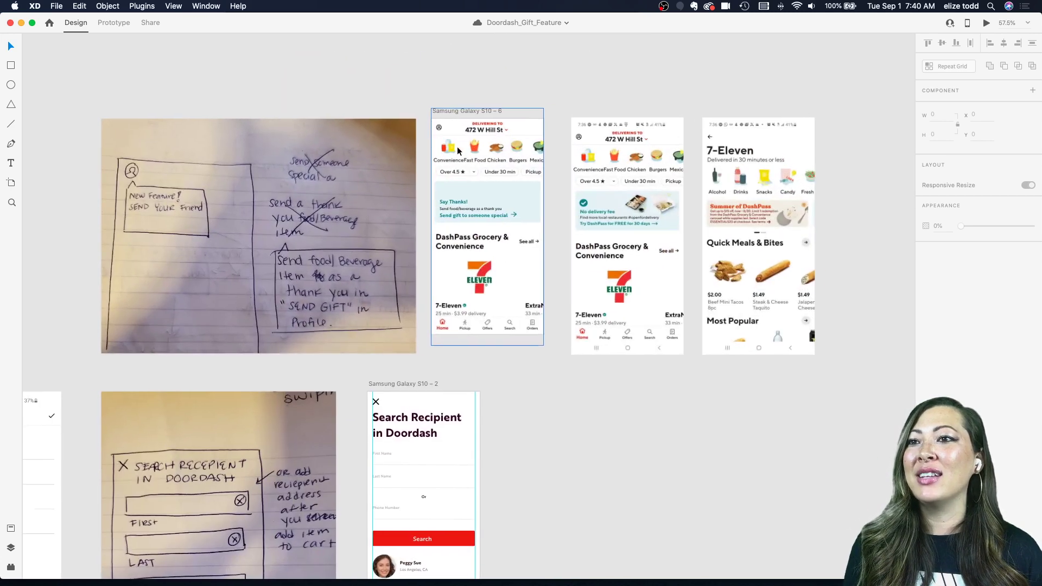
pyautogui.scroll(3, 458, 151)
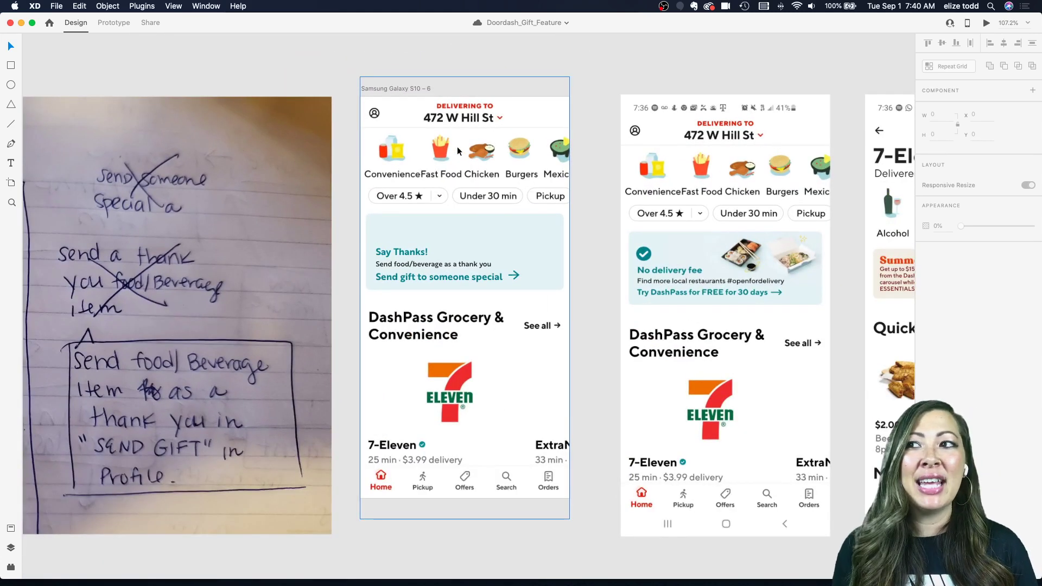
pyautogui.scroll(-3, 457, 147)
pyautogui.scroll(-4, 456, 147)
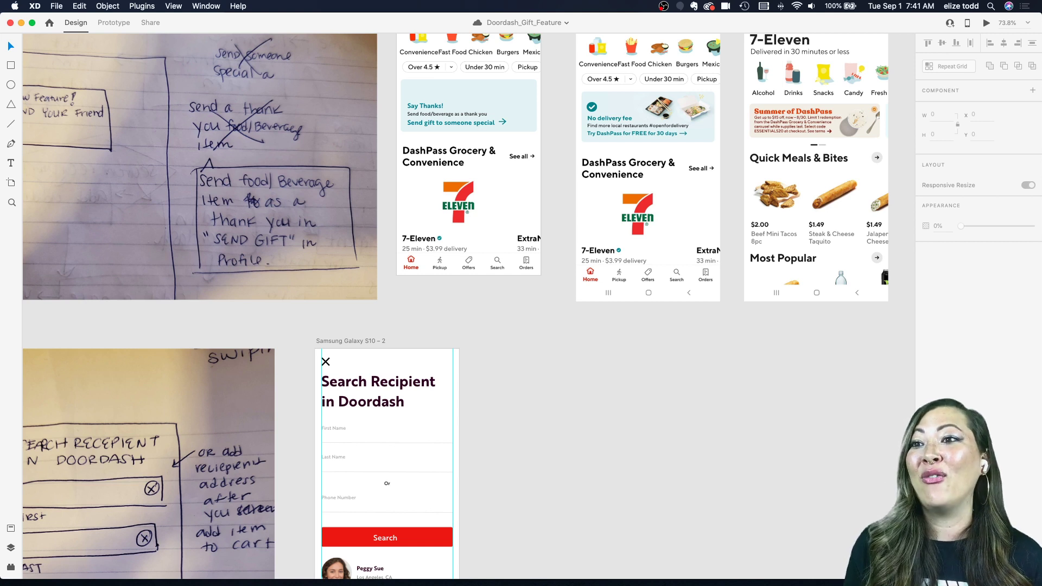
pyautogui.scroll(-2, 642, 422)
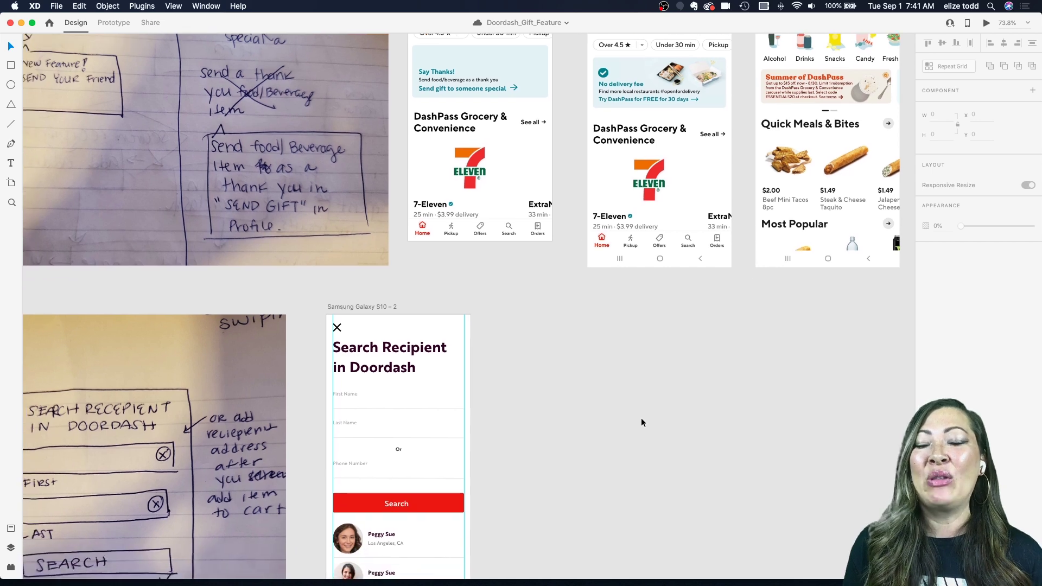
pyautogui.scroll(-2, 641, 419)
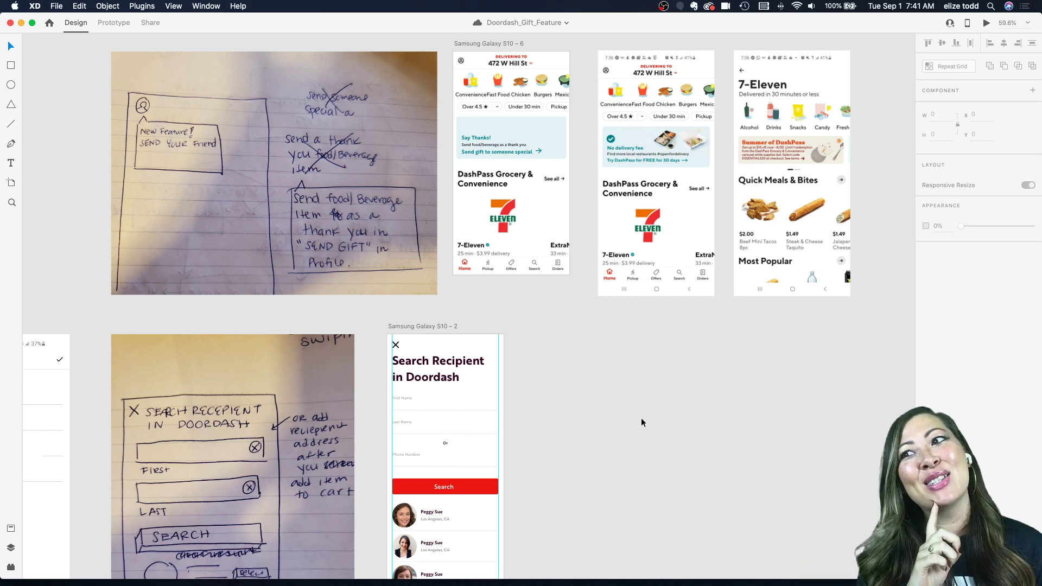
pyautogui.scroll(-3, 641, 418)
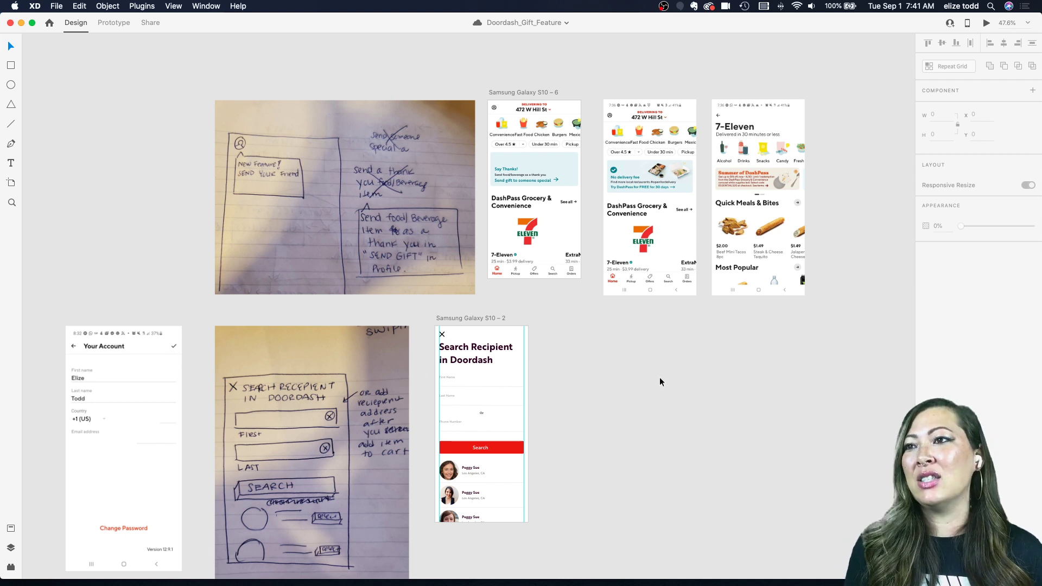
pyautogui.scroll(-4, 660, 378)
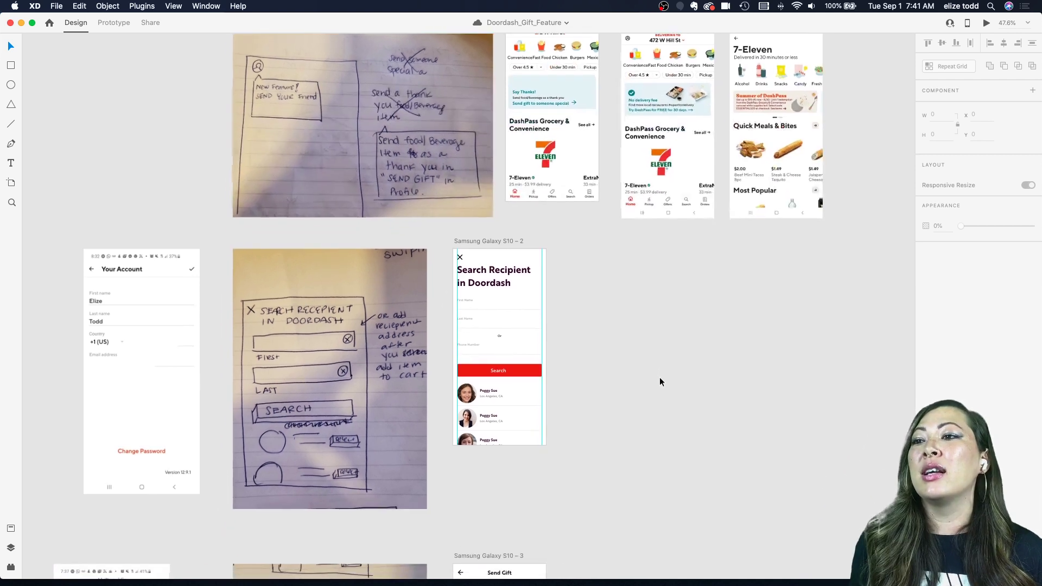
# - Compare the Say Thanks! banner on the home artboard with the No delivery fee banner in the reference screenshot
pyautogui.scroll(10, 547, 296)
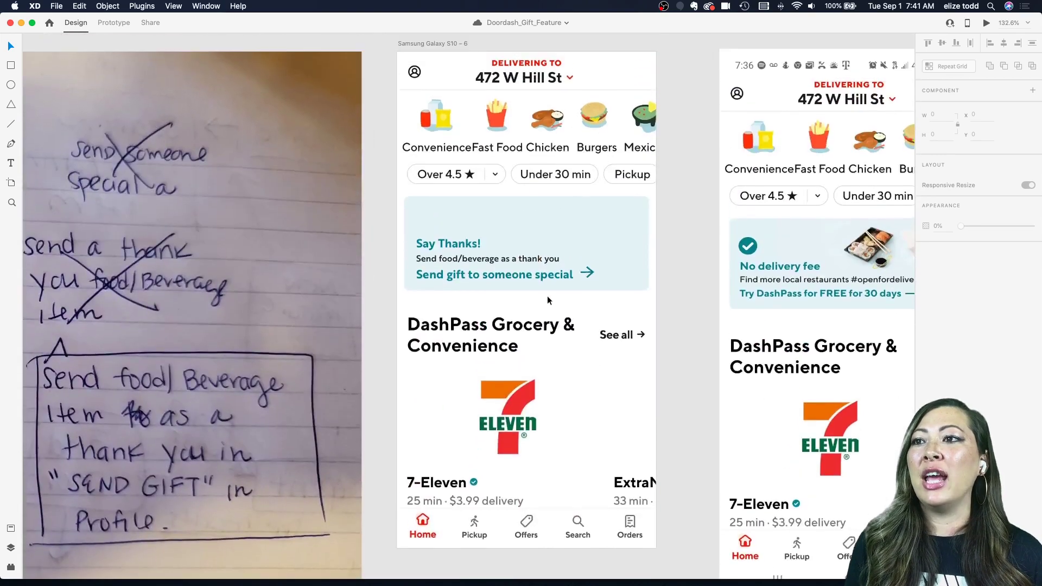
pyautogui.scroll(3, 572, 229)
pyautogui.scroll(-3, 572, 229)
pyautogui.scroll(2, 503, 222)
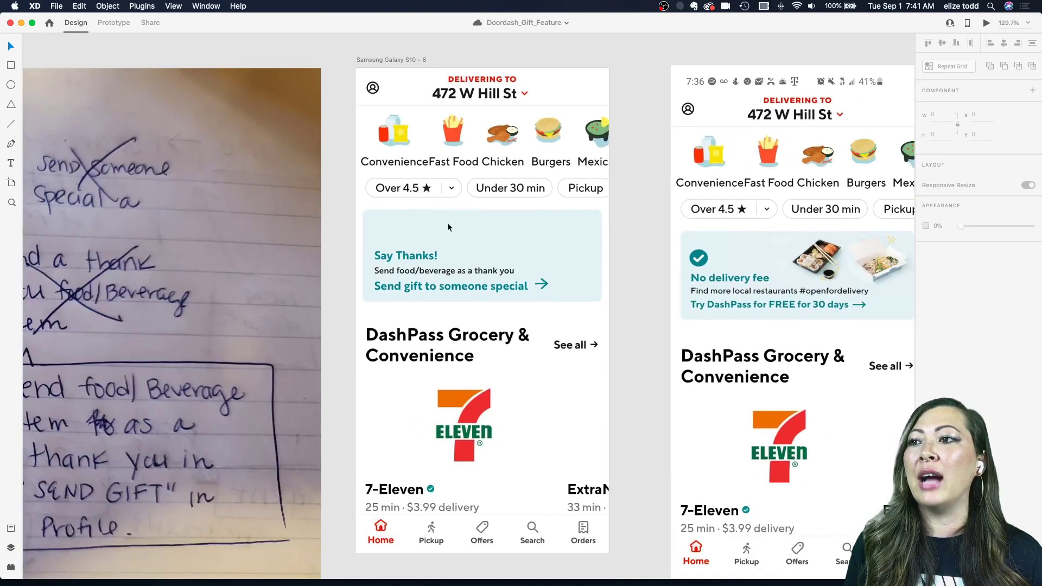
pyautogui.hscroll(2, 556, 289)
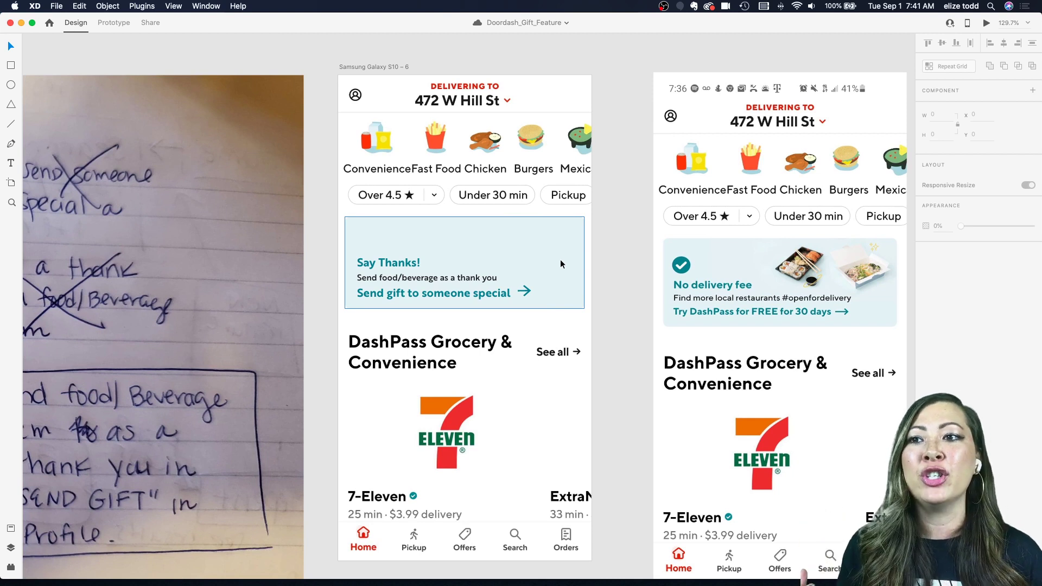
pyautogui.hscroll(4, 597, 263)
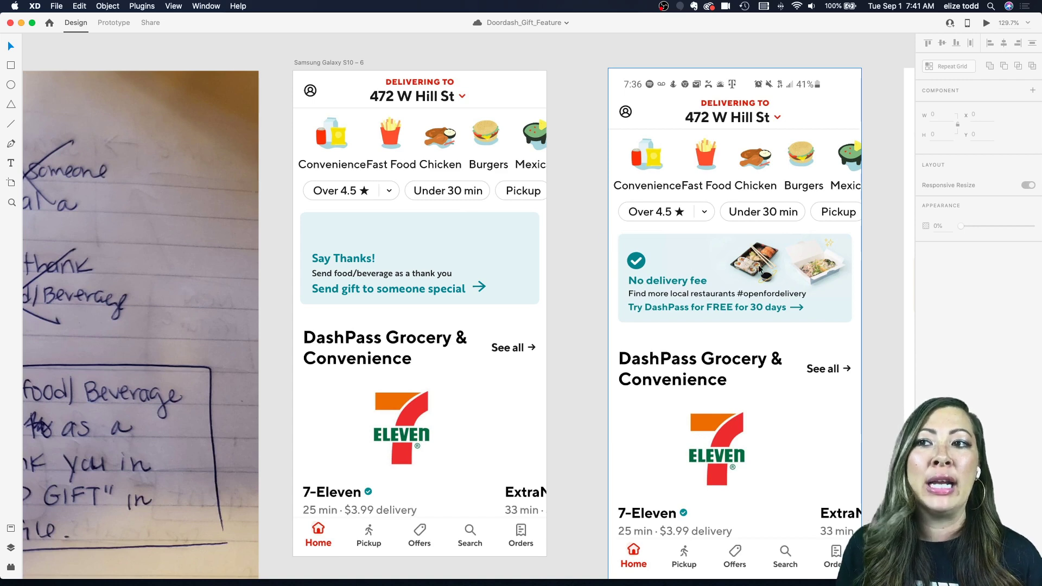
pyautogui.scroll(3, 757, 265)
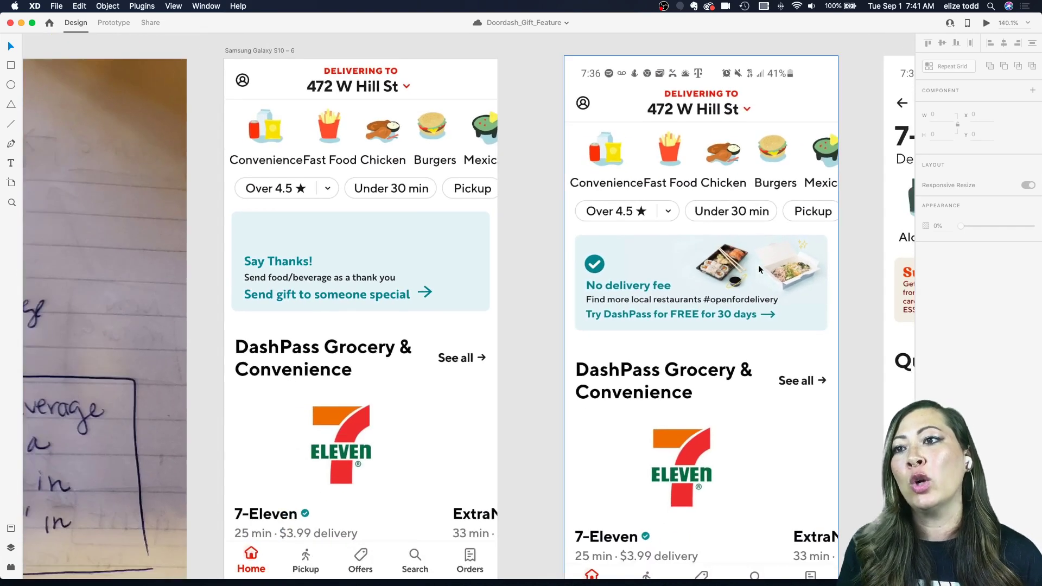
pyautogui.scroll(-3, 758, 264)
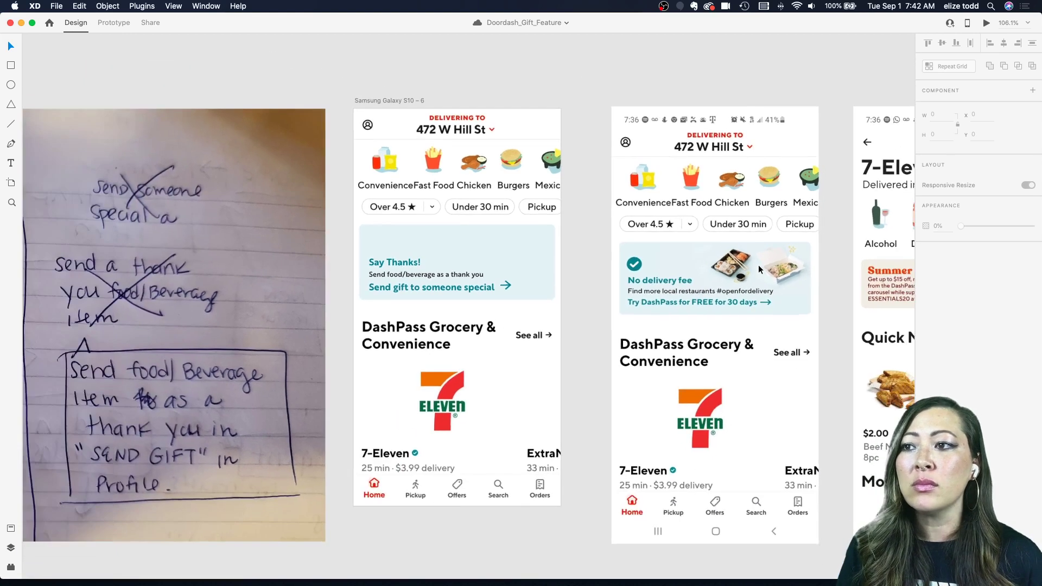
pyautogui.scroll(4, 422, 259)
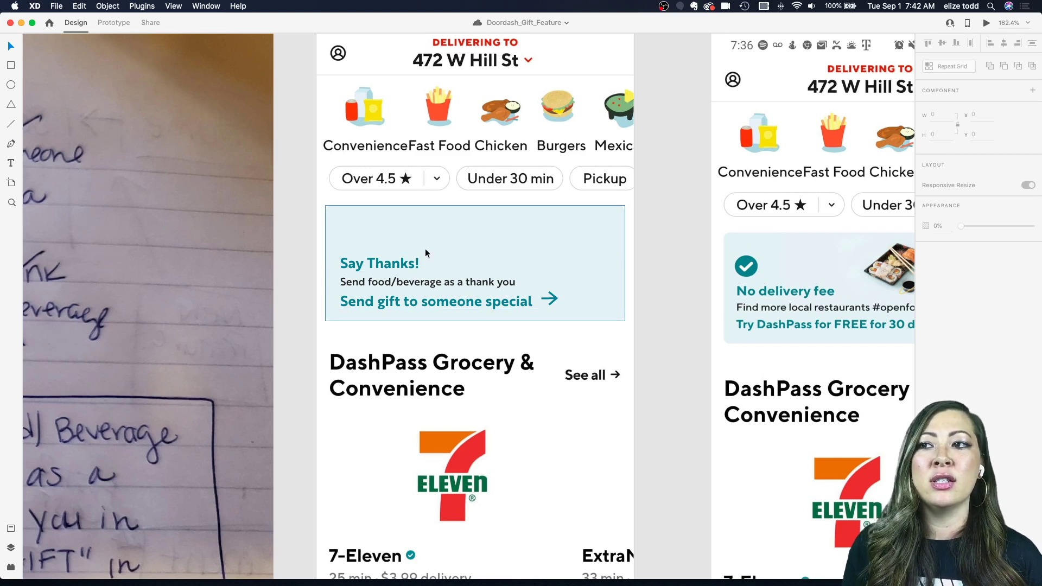
pyautogui.scroll(-3, 425, 248)
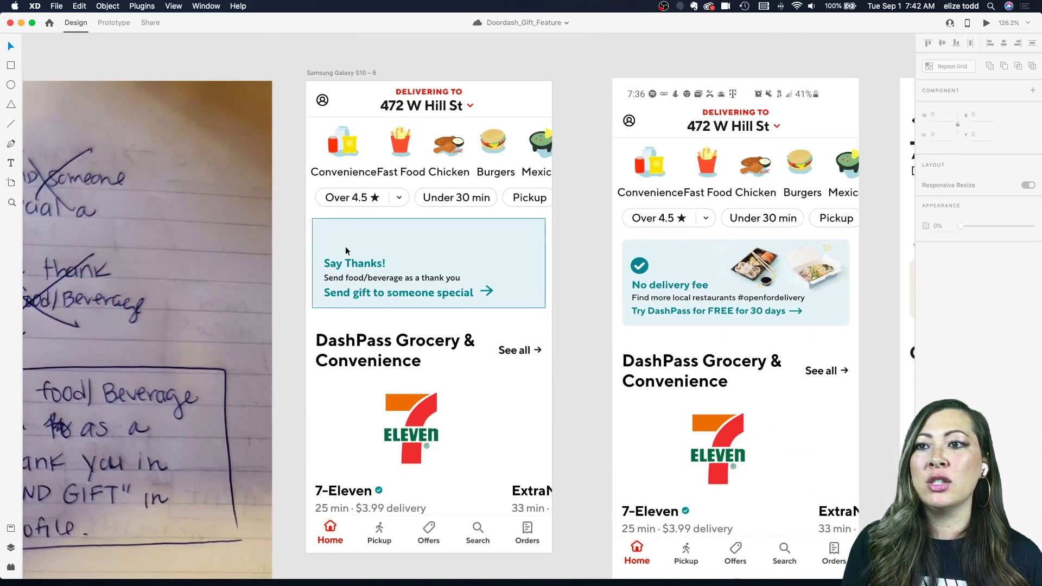
pyautogui.scroll(-3, 345, 246)
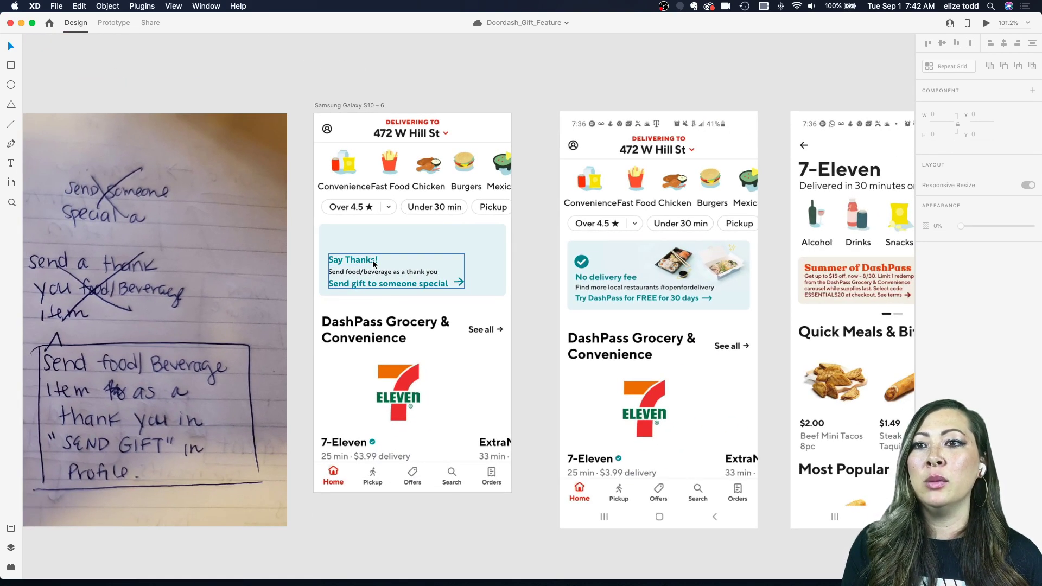
pyautogui.hscroll(3, 372, 261)
pyautogui.scroll(1, 372, 261)
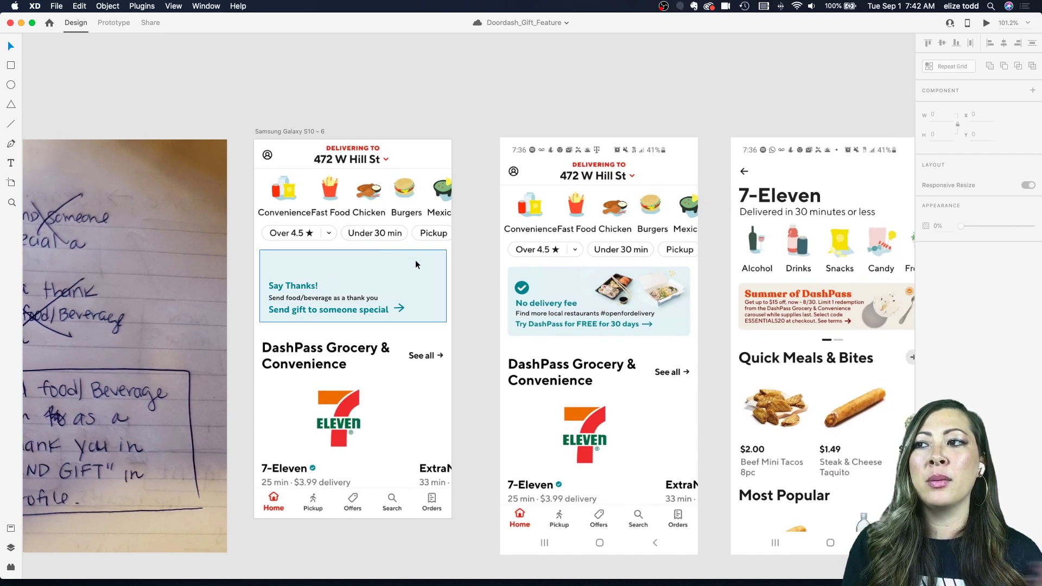
pyautogui.scroll(-1, 415, 264)
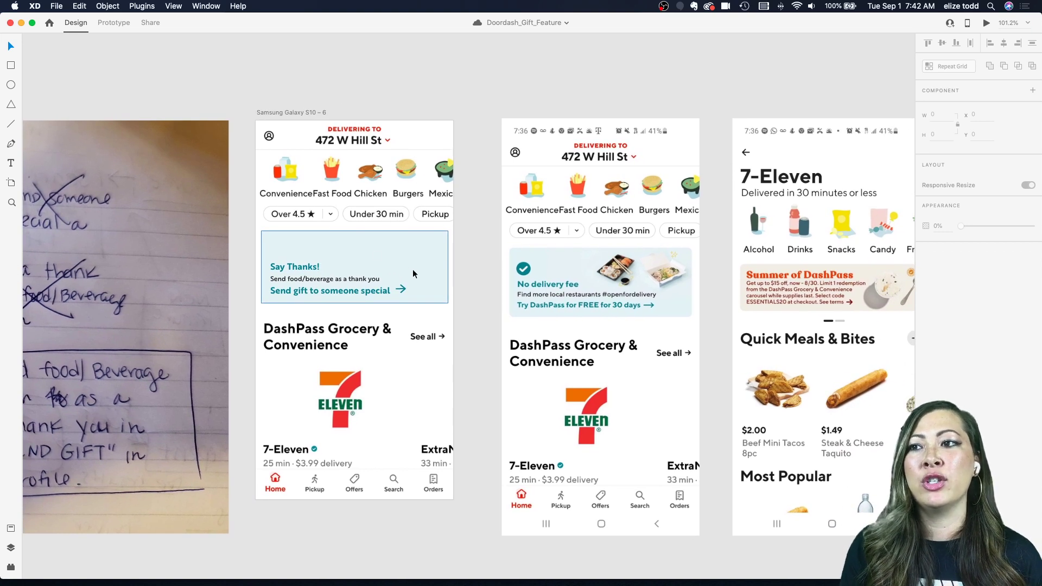
pyautogui.hscroll(3, 369, 256)
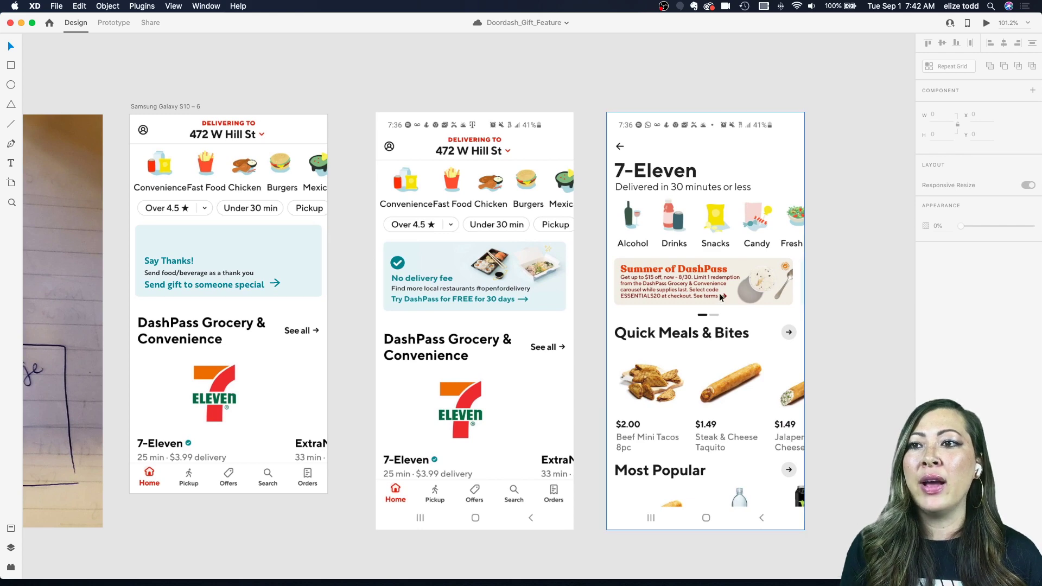
# - Select the 7-Eleven reference screenshot and examine its Summer of DashPass banner alongside the home screen banners
pyautogui.click(719, 293)
pyautogui.scroll(3, 718, 293)
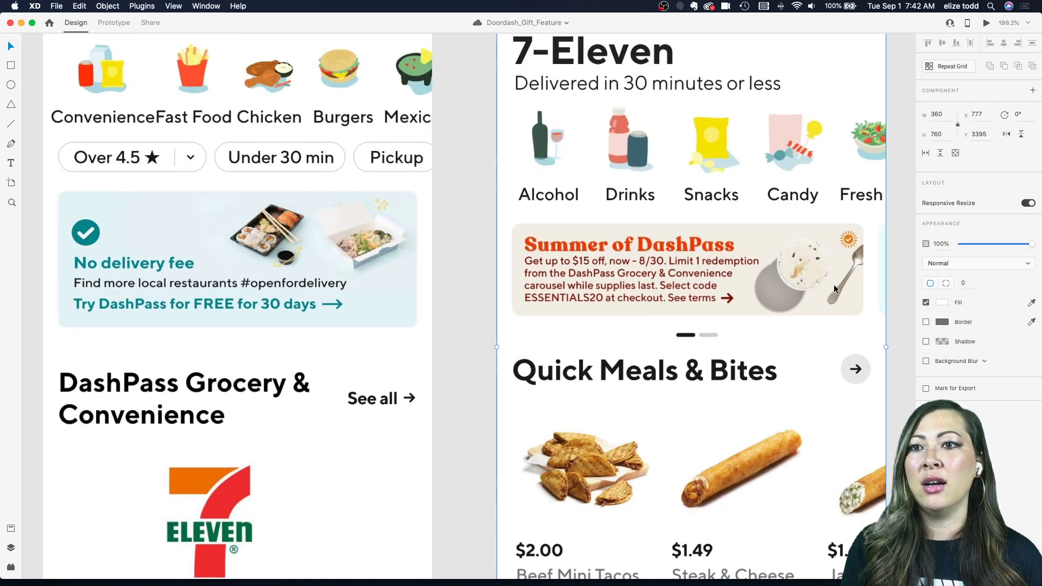
pyautogui.scroll(-5, 596, 285)
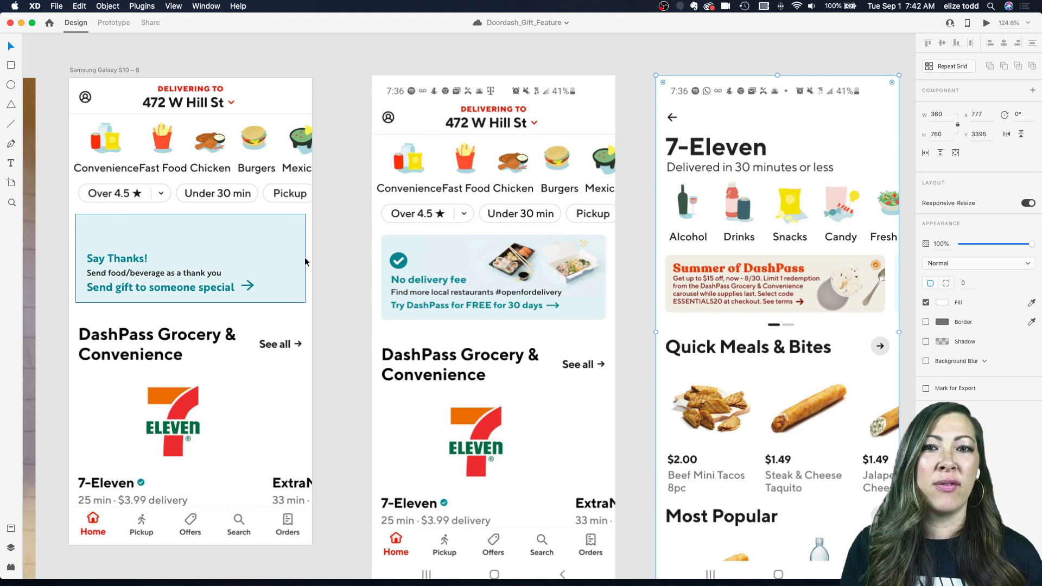
pyautogui.scroll(-1, 304, 260)
pyautogui.hscroll(-1, 305, 259)
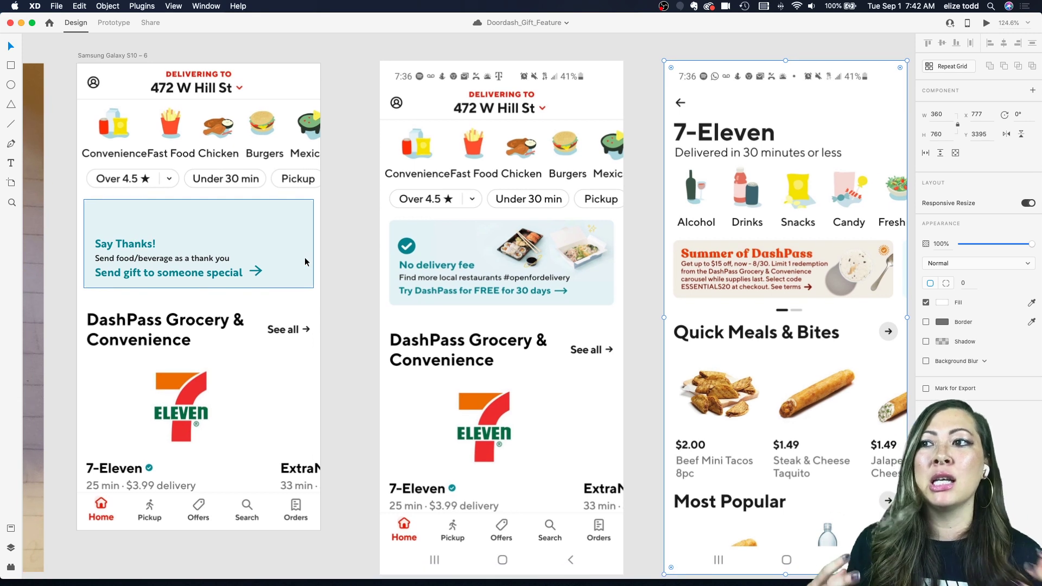
# - Examine the Search Recipient in Doordash artboard, including its name and phone fields, Search button and recipient list
pyautogui.scroll(-3, 305, 257)
pyautogui.scroll(-5, 305, 257)
pyautogui.scroll(-3, 304, 257)
pyautogui.scroll(5, 304, 257)
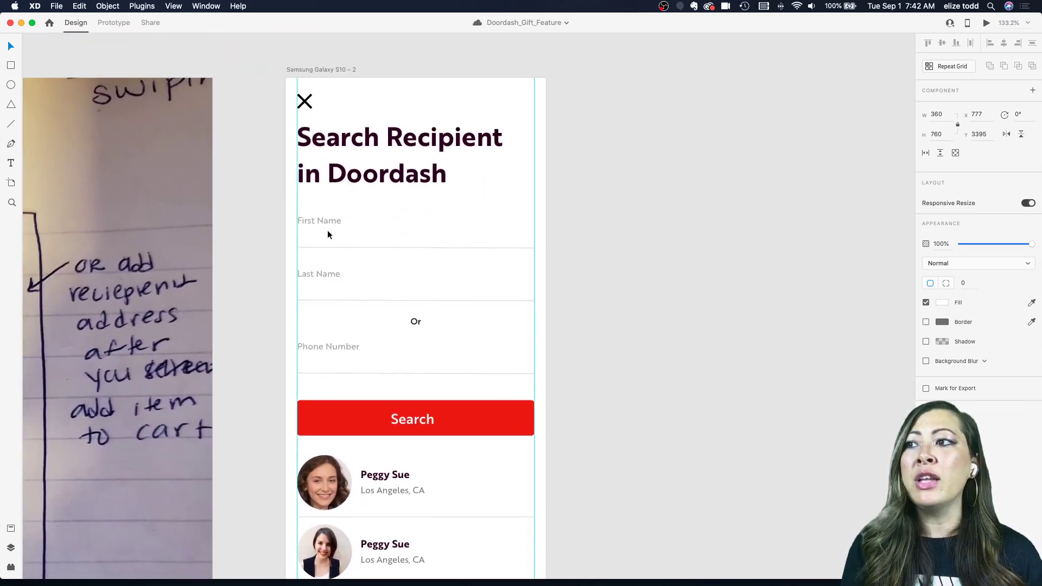
pyautogui.click(632, 234)
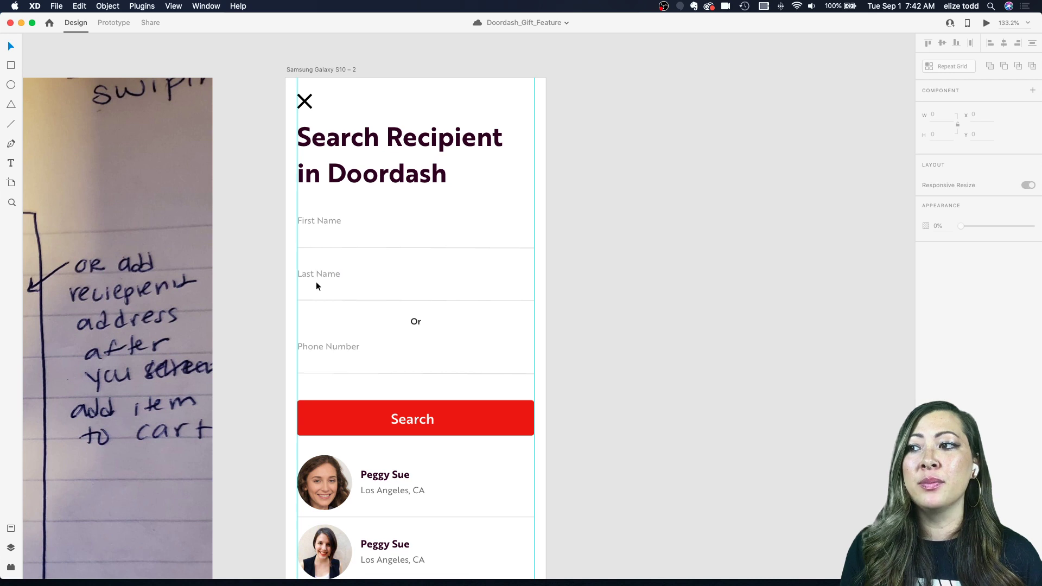
pyautogui.scroll(-4, 331, 368)
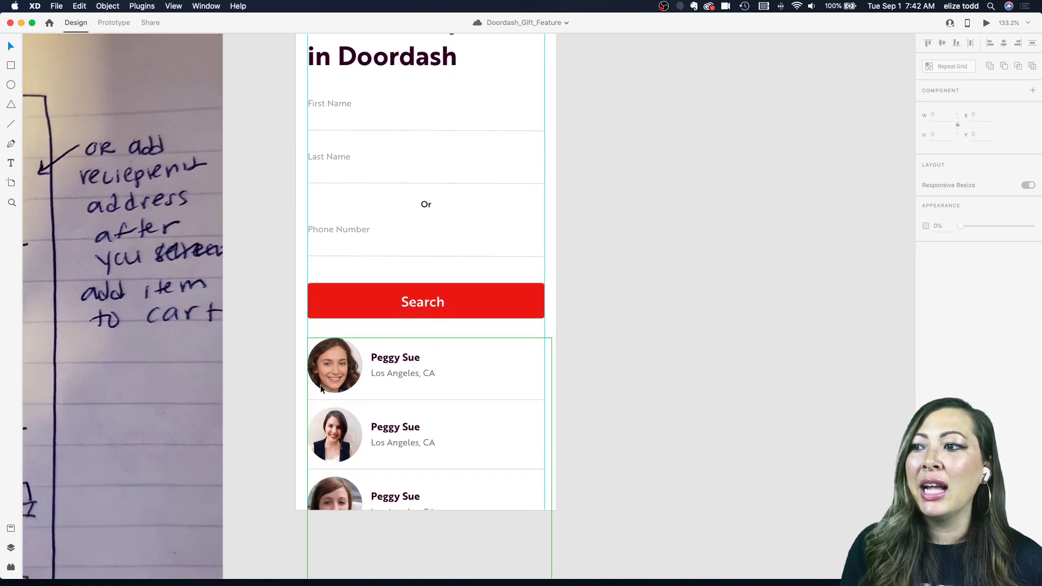
pyautogui.scroll(-2, 327, 363)
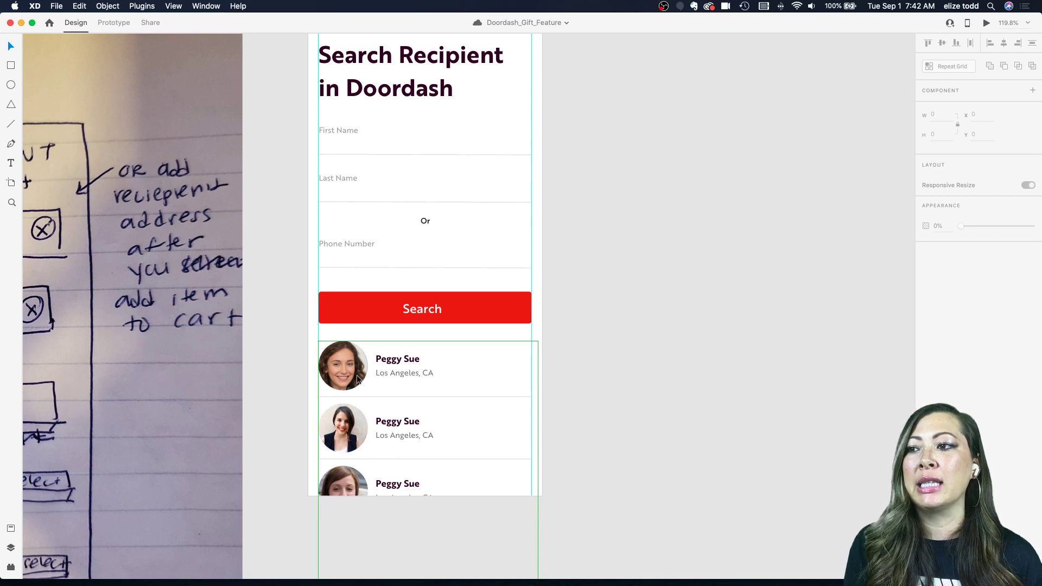
pyautogui.scroll(-3, 630, 360)
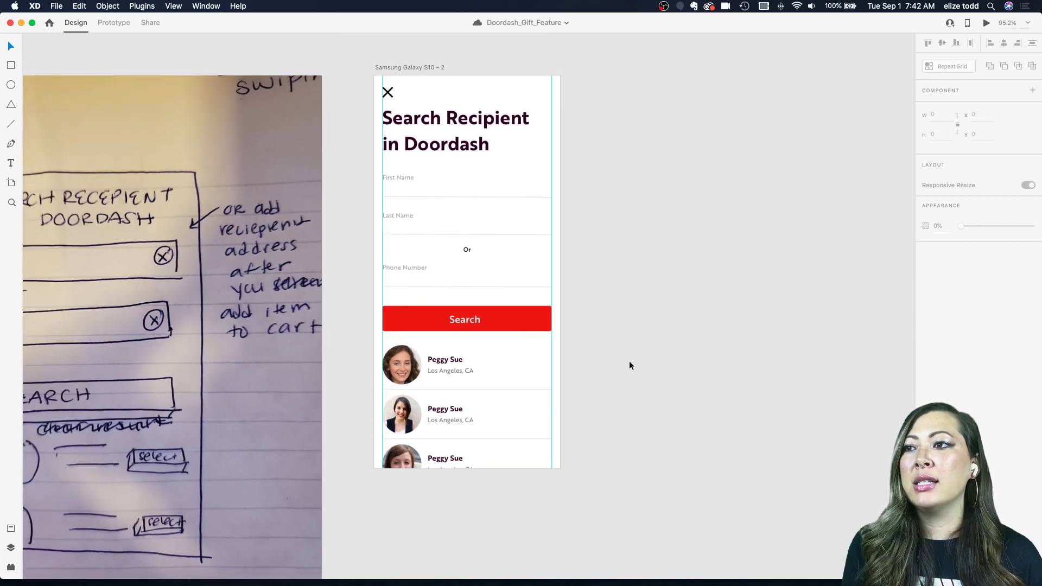
# - Delete the divider lines between the recipients in the results list of the Search Recipient artboard
pyautogui.scroll(5, 526, 360)
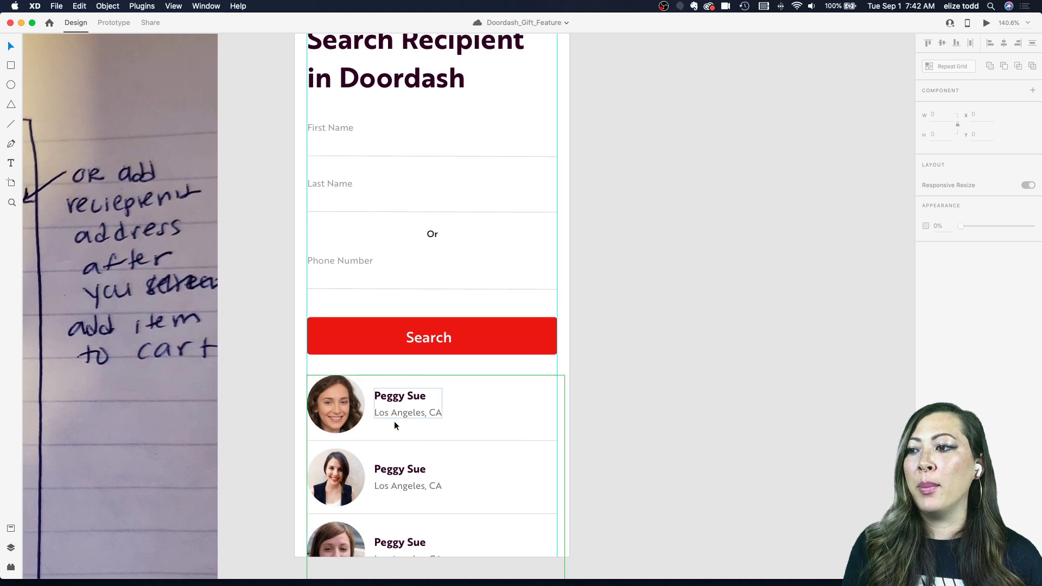
pyautogui.doubleClick(502, 441)
pyautogui.press('Delete')
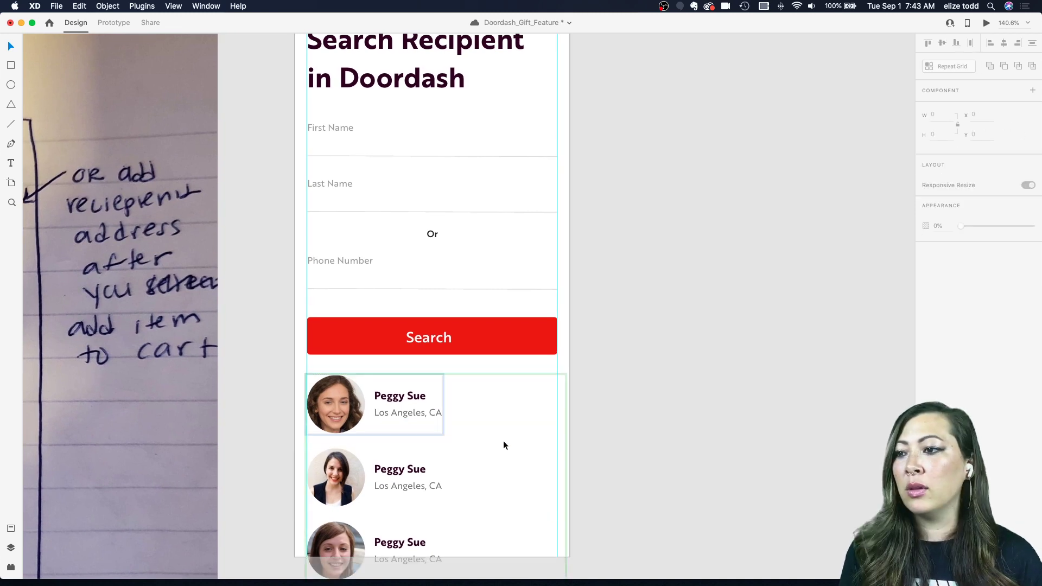
pyautogui.click(603, 441)
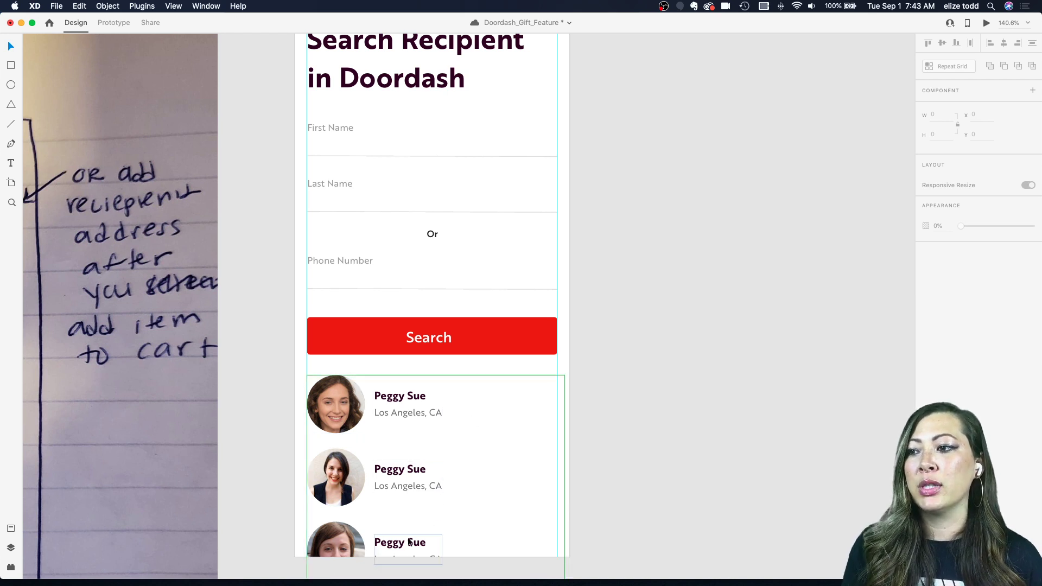
# - Check the edited Search Recipient artboard up close and compare its whole layout with the paper sketch
pyautogui.scroll(5, 467, 201)
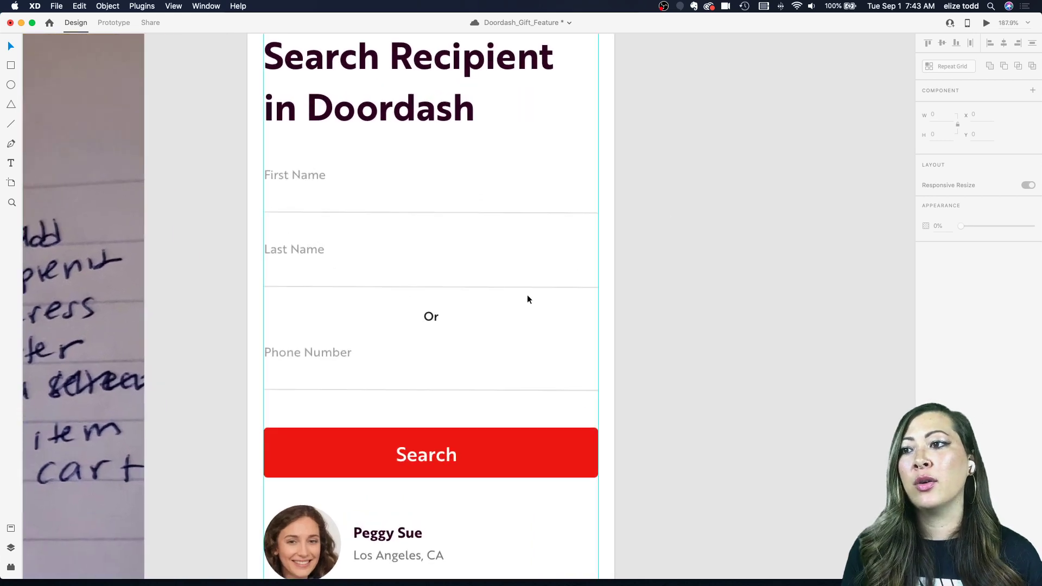
pyautogui.scroll(-5, 526, 295)
pyautogui.scroll(4, 527, 296)
pyautogui.scroll(-5, 528, 299)
pyautogui.scroll(-5, 527, 299)
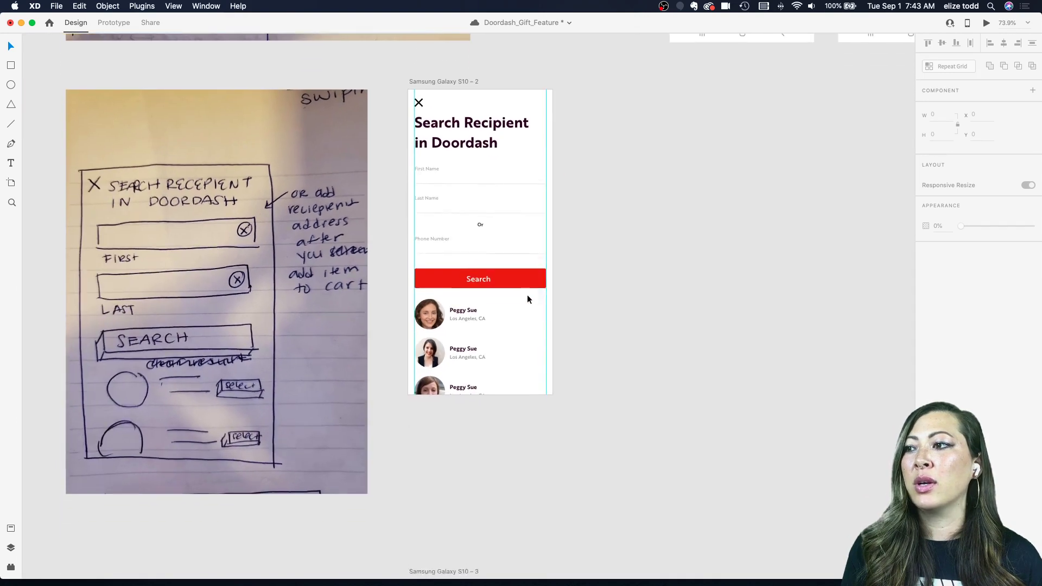
pyautogui.scroll(4, 527, 299)
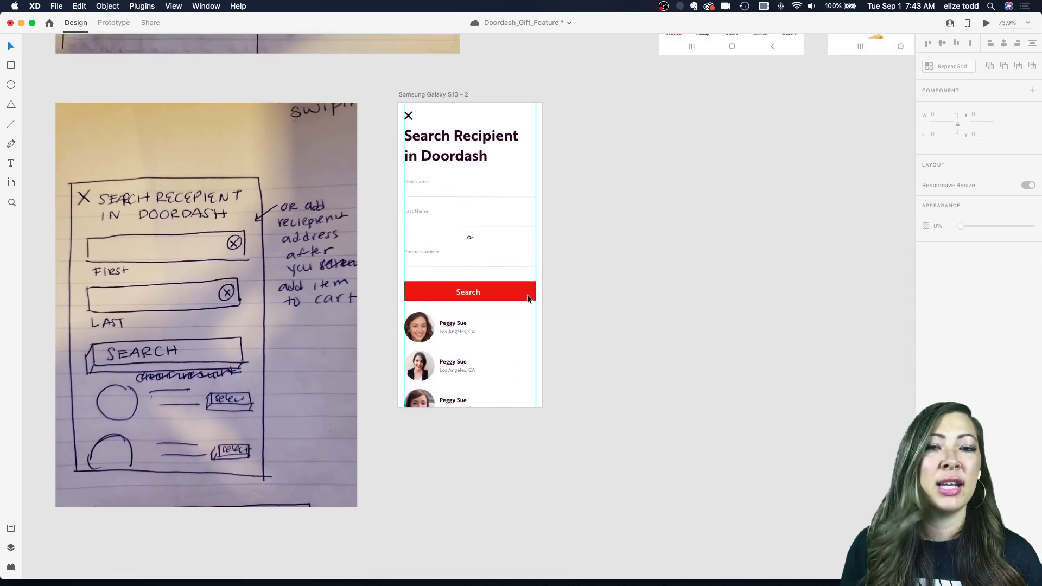
# - Compare the layout of the Send Gift artboard with its paper sketch
pyautogui.scroll(-5, 527, 297)
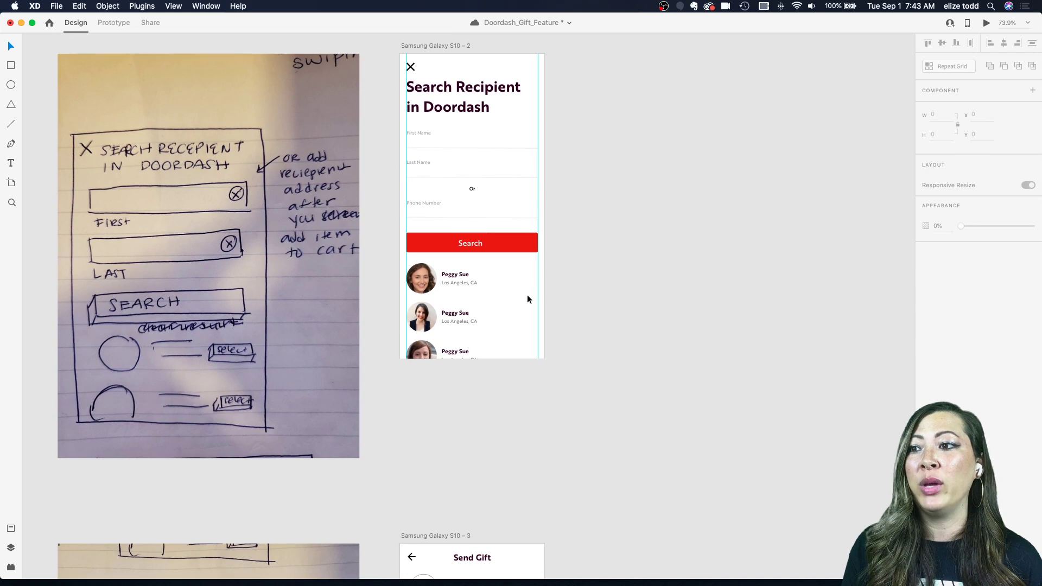
pyautogui.scroll(-4, 527, 299)
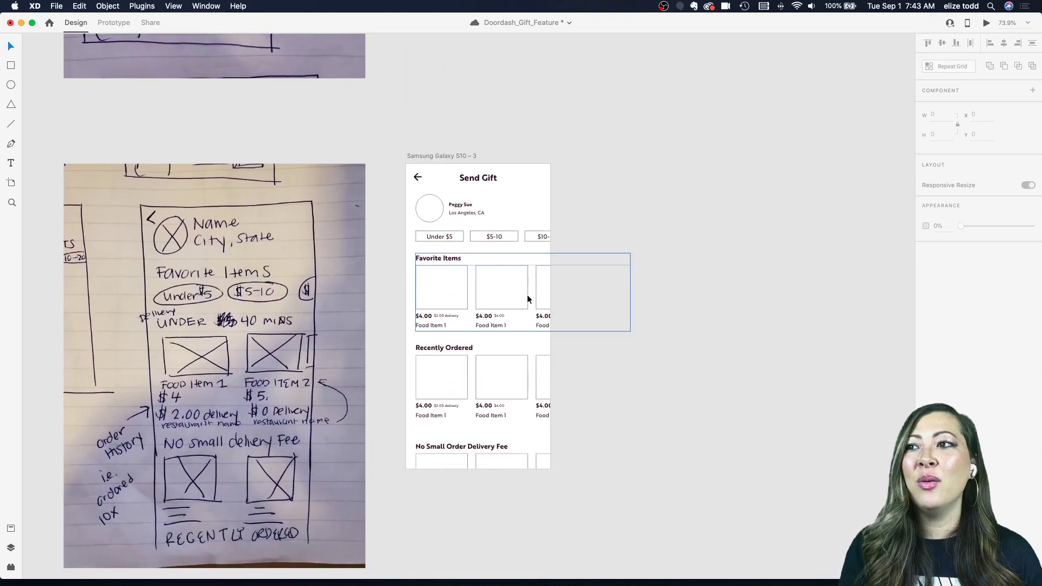
pyautogui.scroll(5, 460, 169)
pyautogui.scroll(-3, 460, 169)
pyautogui.scroll(-3, 460, 169)
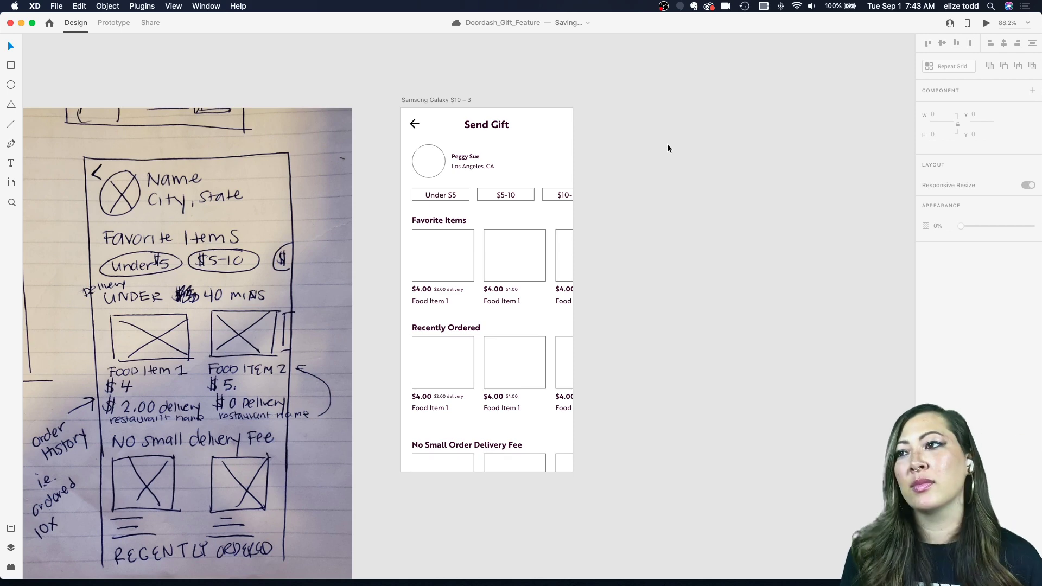
pyautogui.scroll(3, 438, 82)
pyautogui.scroll(-3, 511, 122)
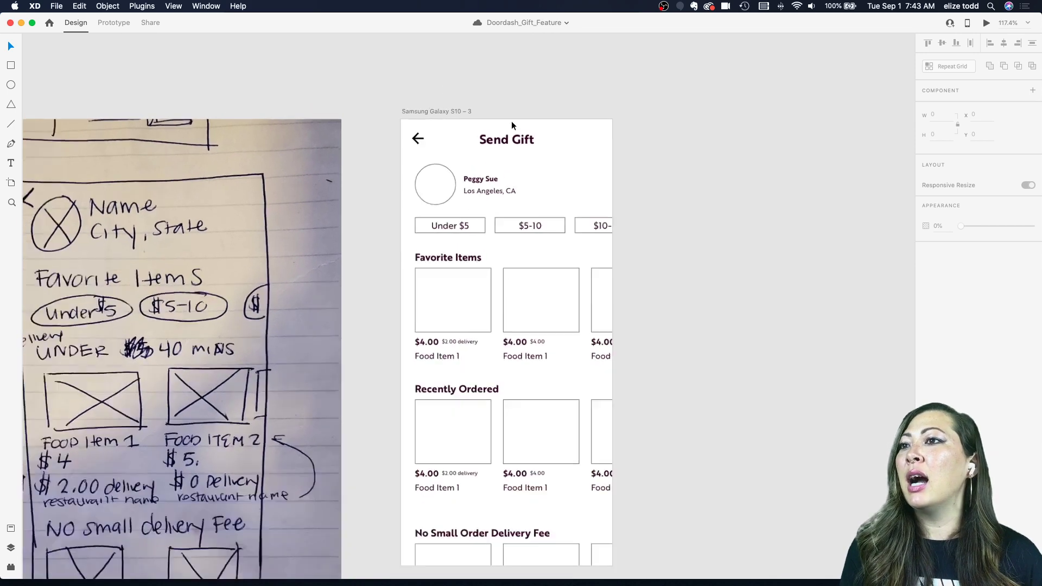
# - Try the H3 character style on the Send Gift heading and set the heading back to H2
pyautogui.click(516, 161)
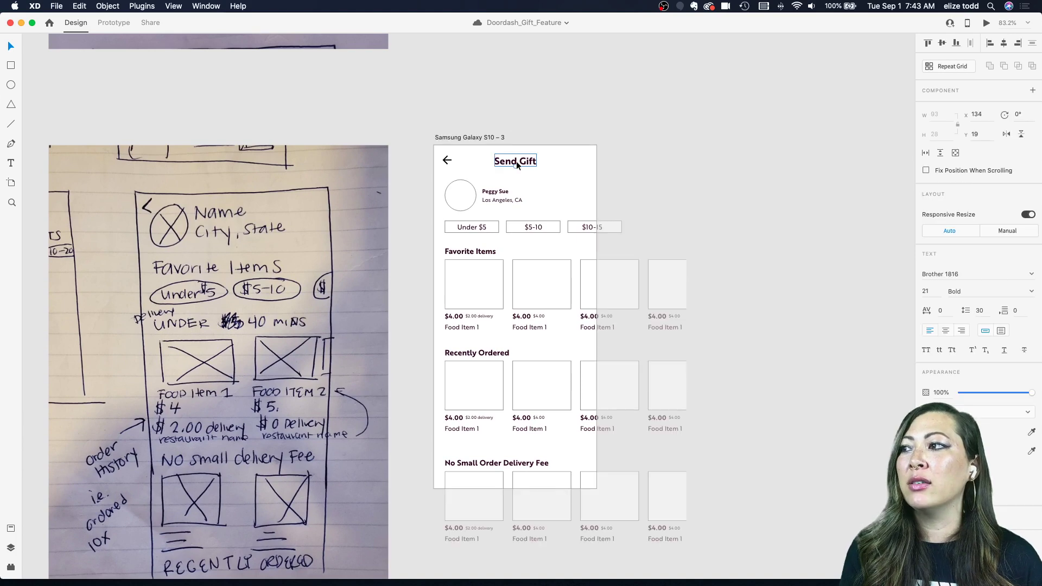
pyautogui.click(11, 547)
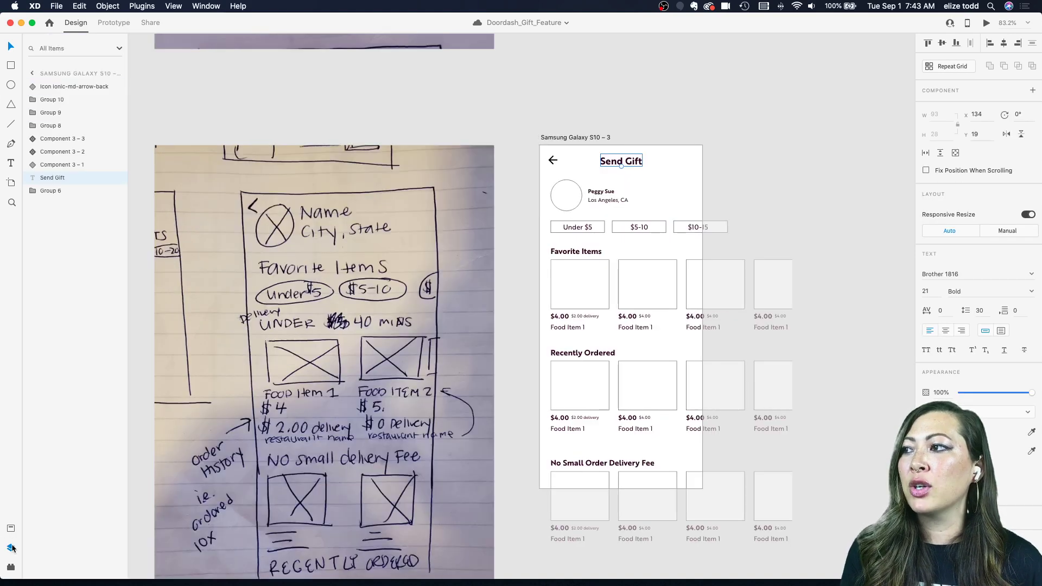
pyautogui.click(10, 529)
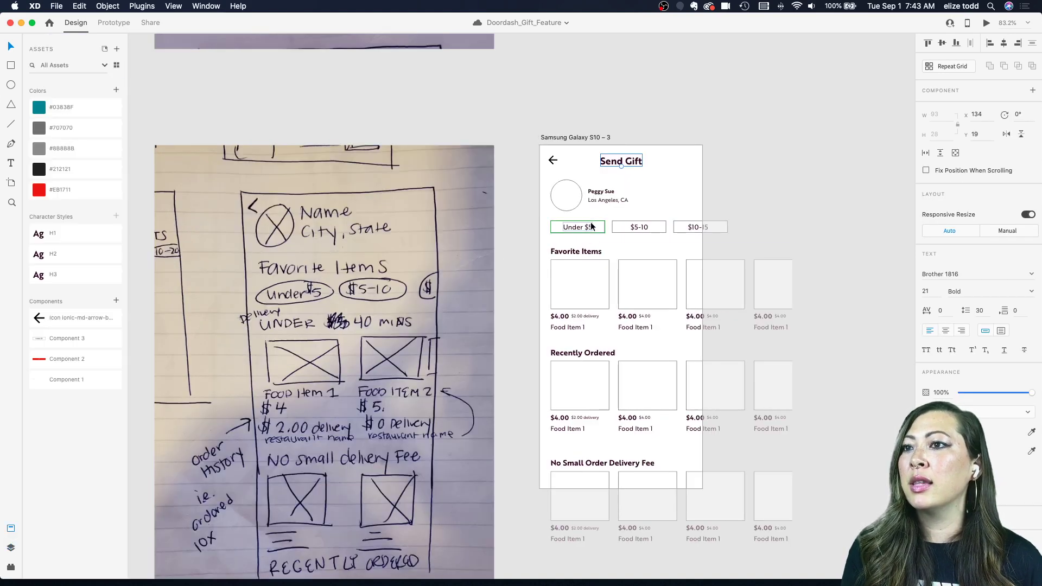
pyautogui.scroll(5, 585, 170)
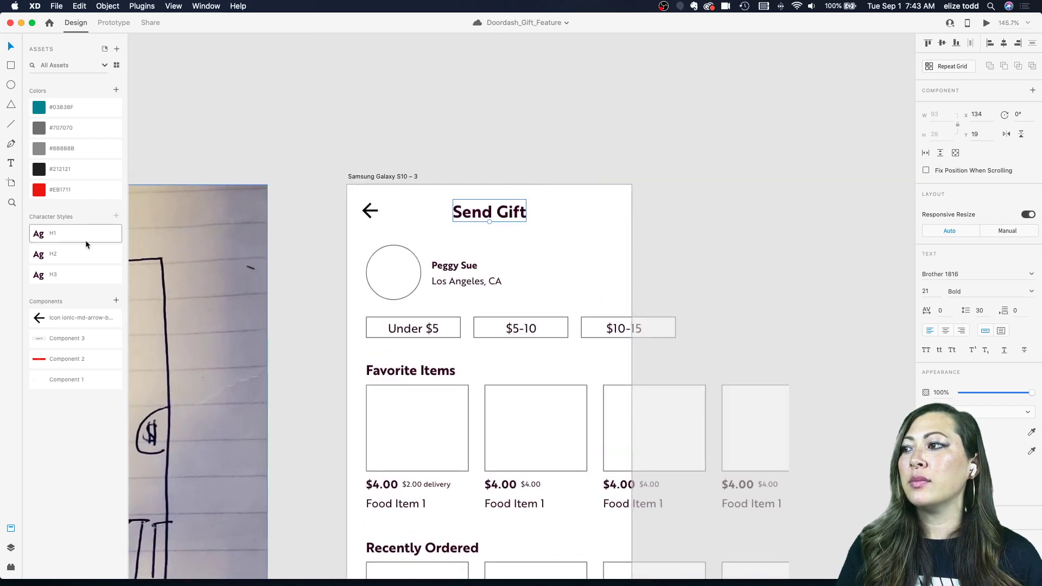
pyautogui.click(67, 269)
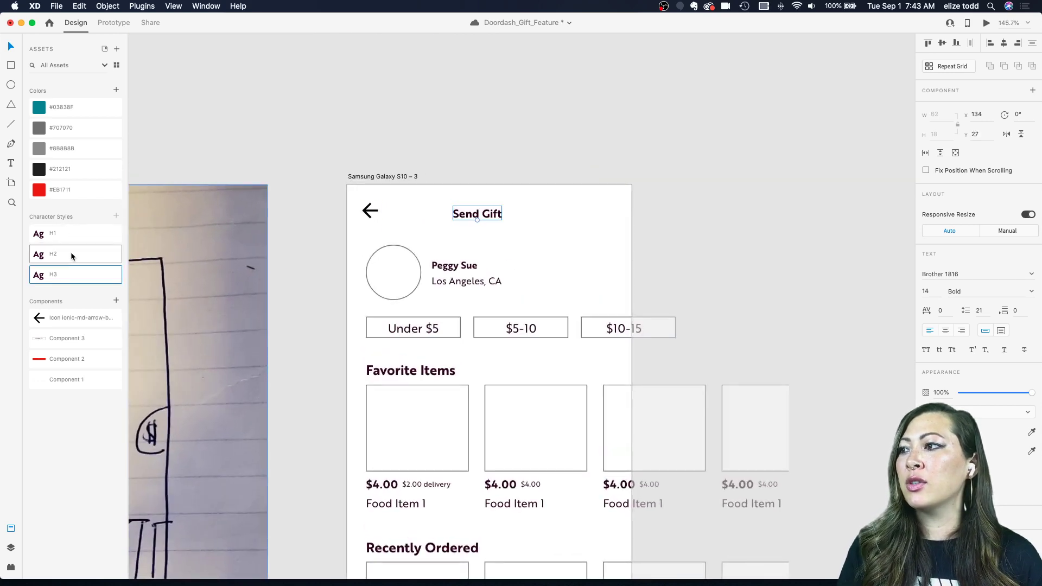
pyautogui.click(71, 256)
pyautogui.click(409, 136)
pyautogui.click(490, 213)
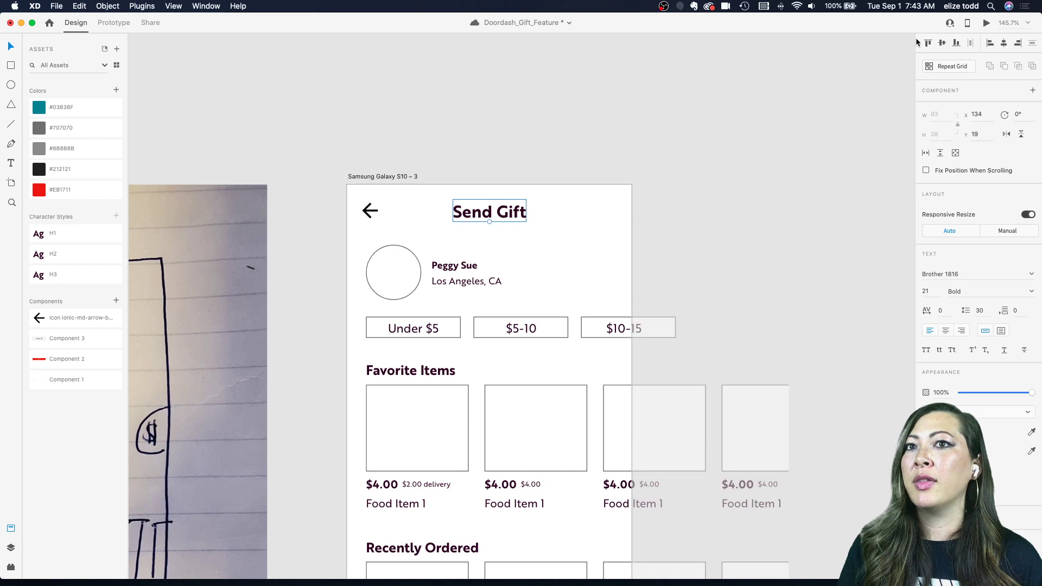
pyautogui.click(548, 136)
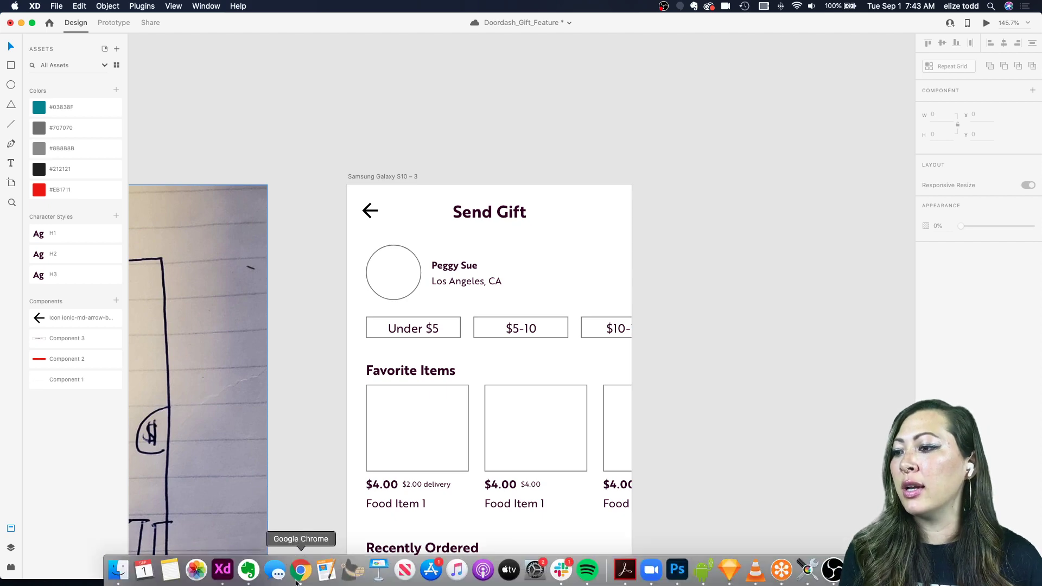
# - Switch to Chrome, copy the shareable link of the Adobe XD Doordash Sketches folder in Google Drive, and return to the XD design
pyautogui.click(301, 580)
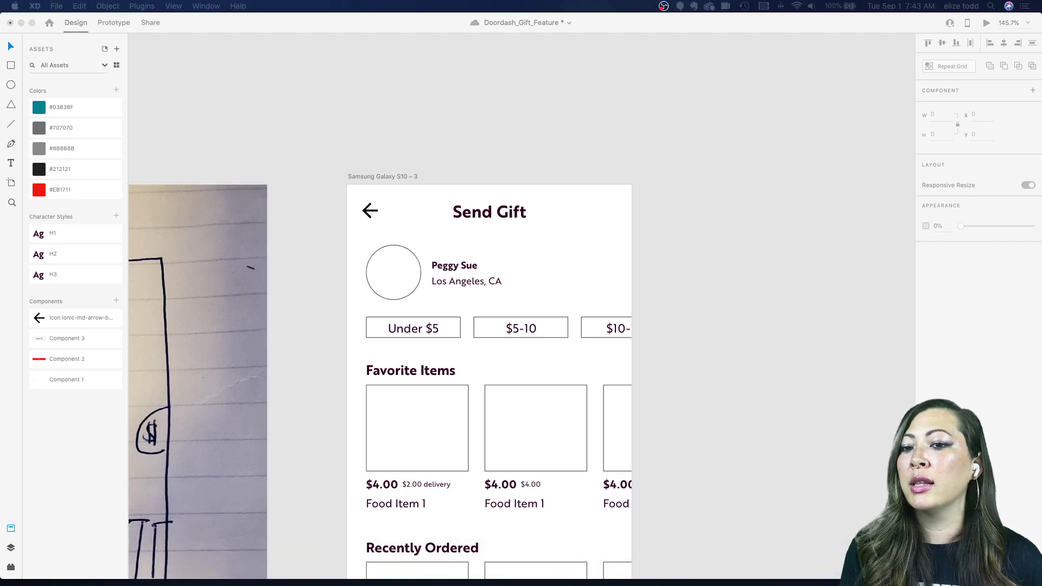
pyautogui.click(829, 570)
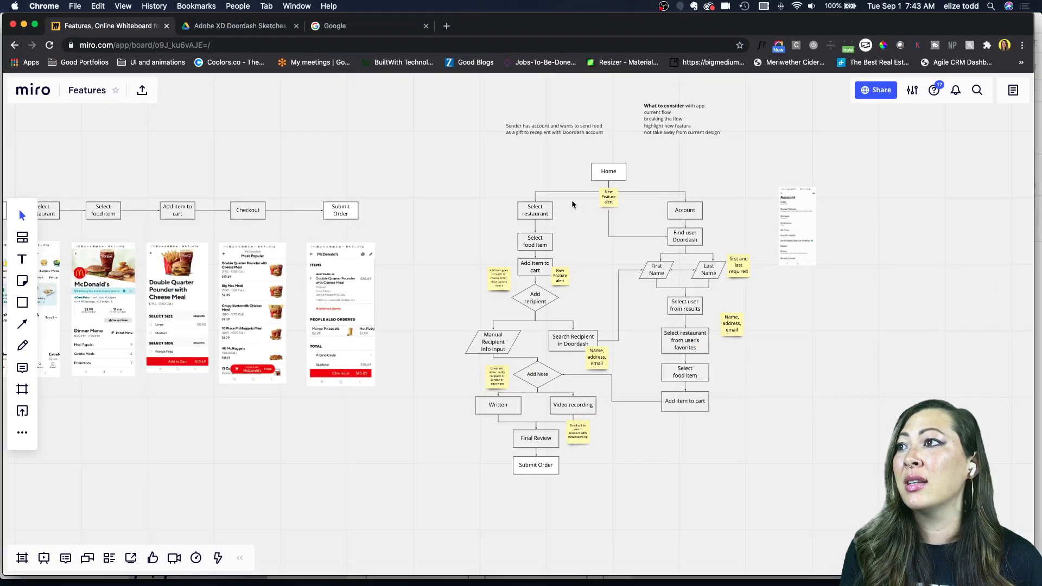
pyautogui.click(347, 27)
pyautogui.click(230, 27)
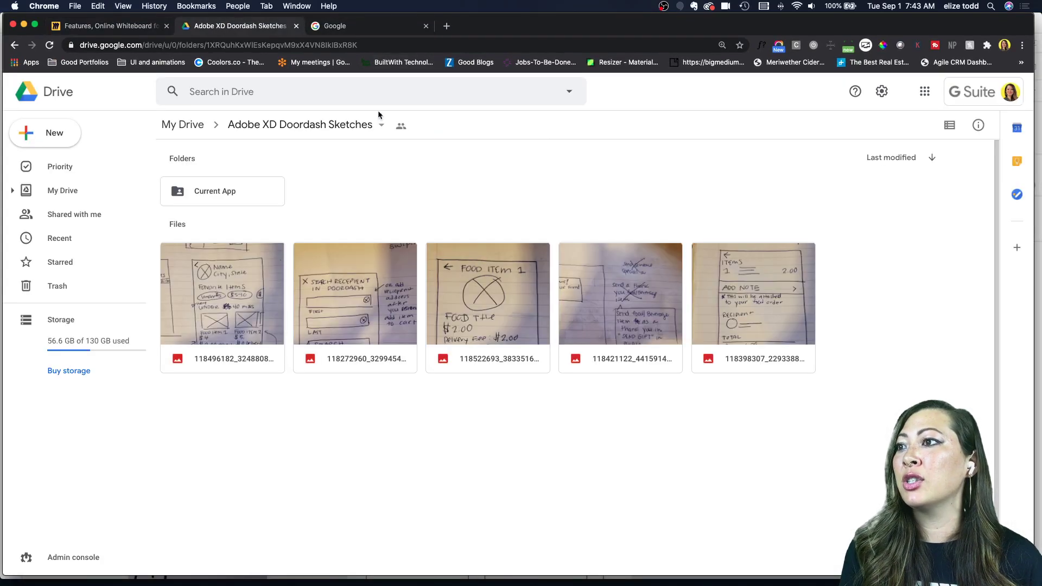
pyautogui.click(383, 127)
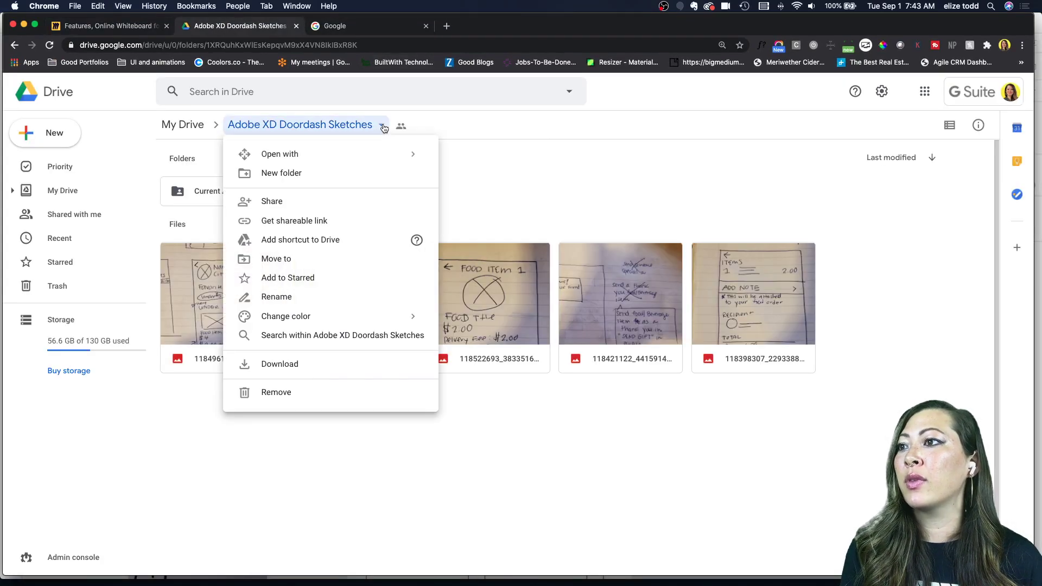
pyautogui.click(327, 221)
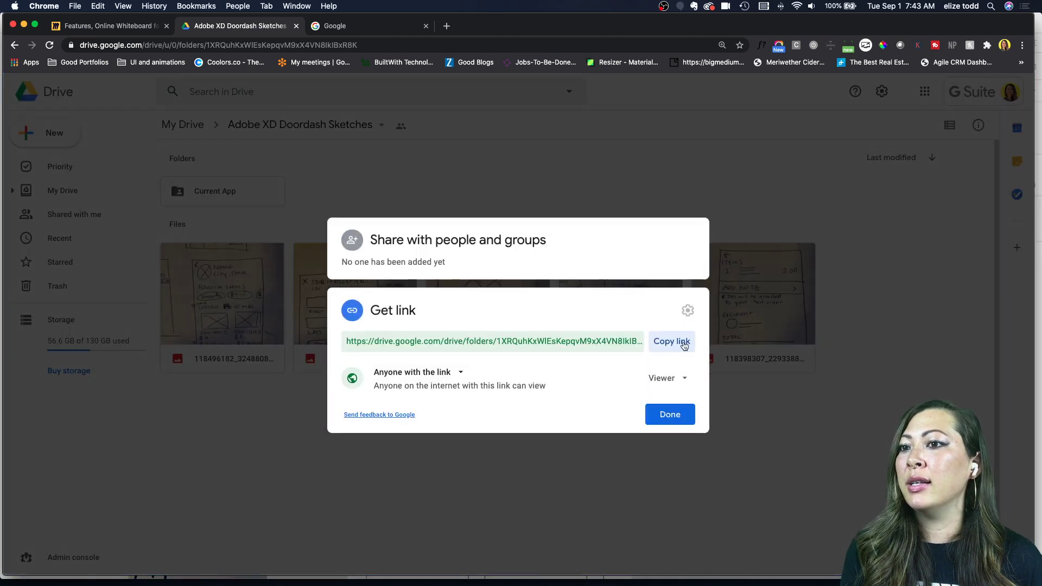
pyautogui.click(678, 343)
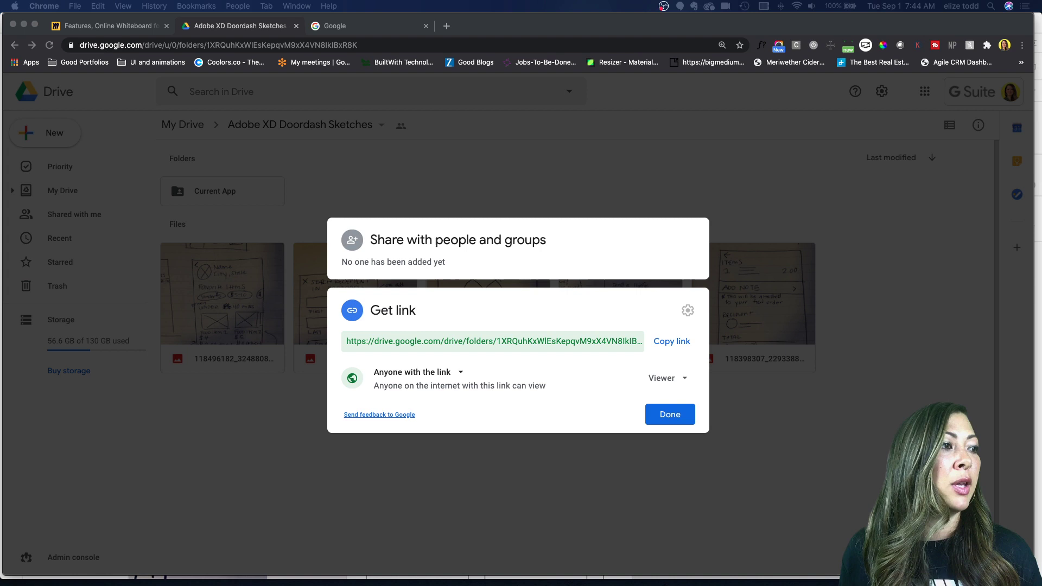
pyautogui.click(695, 440)
pyautogui.click(678, 419)
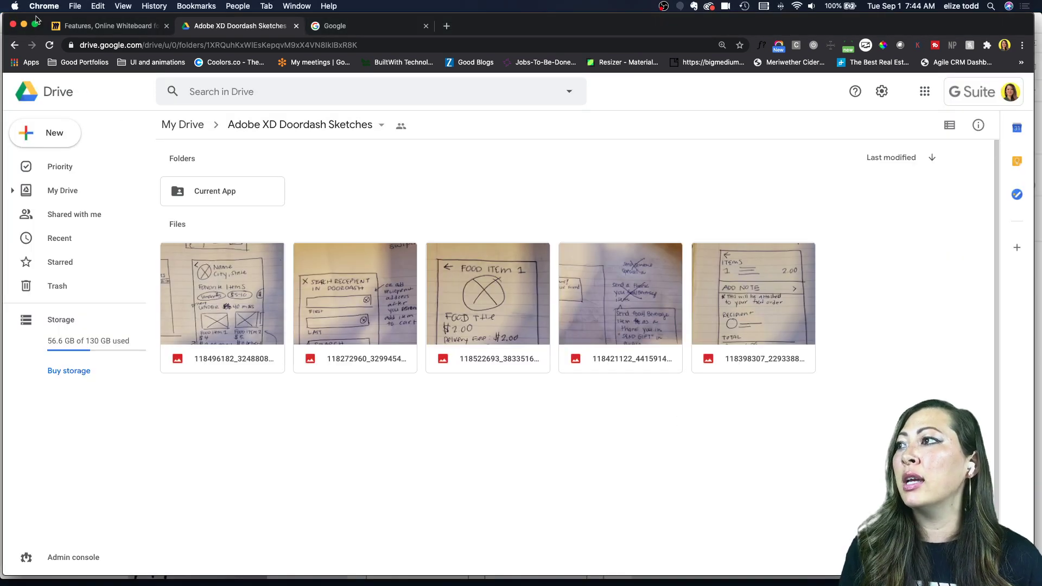
pyautogui.click(24, 26)
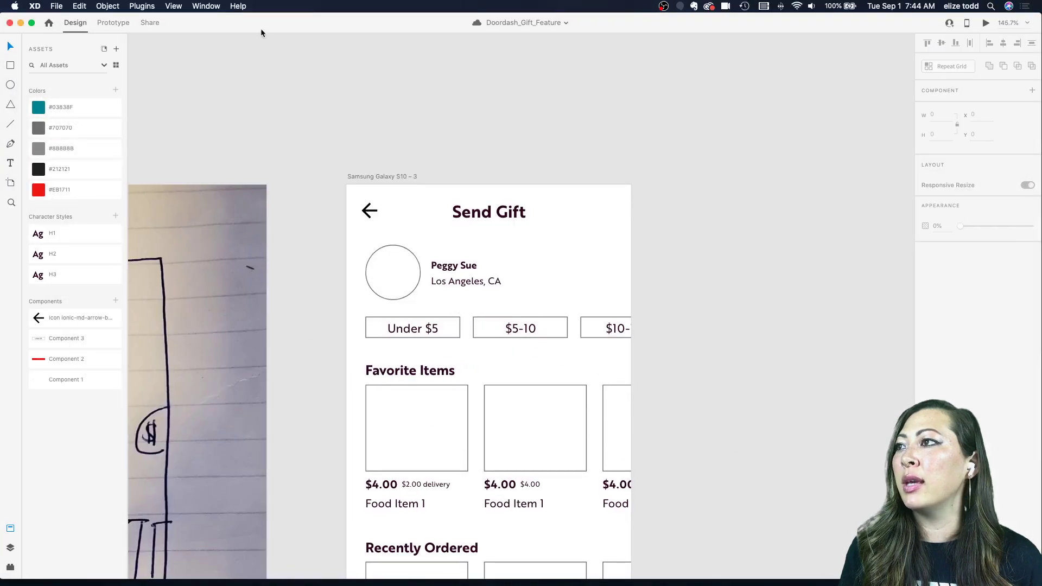
# - Examine the recipient header, price filters and food item sections of the Send Gift artboard against the paper sketch
pyautogui.scroll(-3, 393, 154)
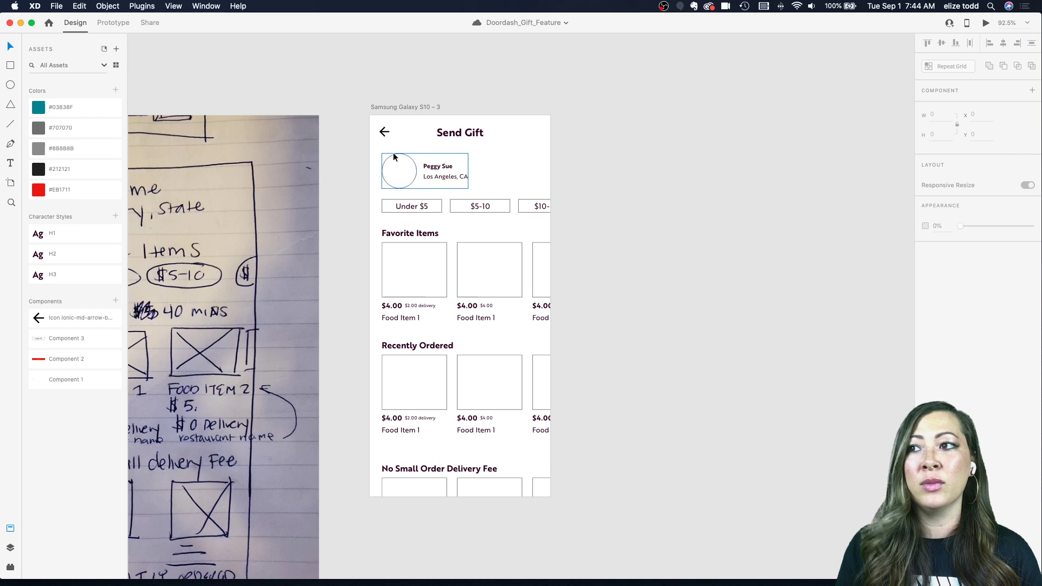
pyautogui.hscroll(-4, 395, 156)
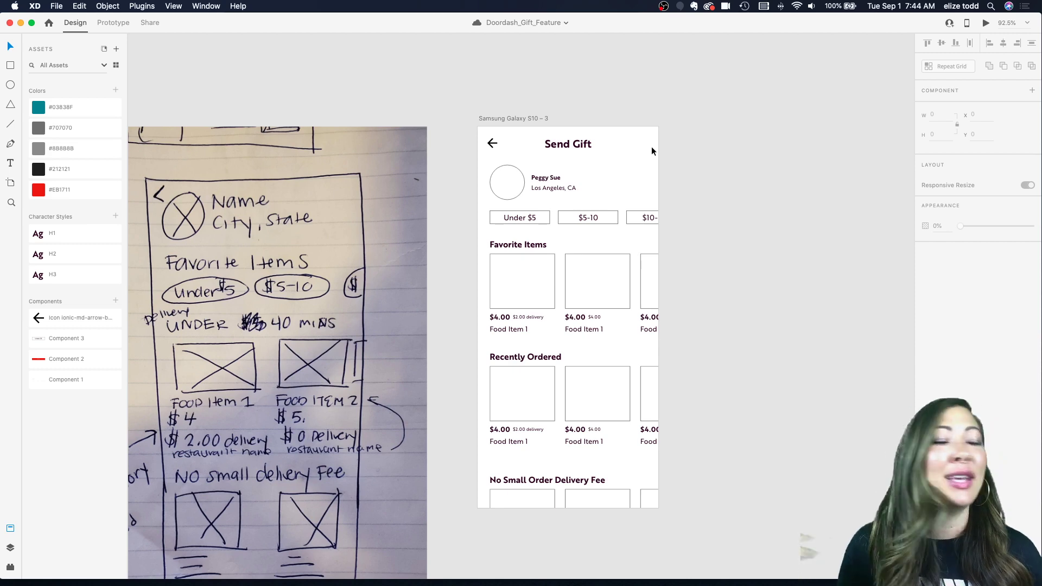
pyautogui.scroll(5, 497, 200)
pyautogui.hscroll(-3, 497, 199)
pyautogui.scroll(-2, 496, 198)
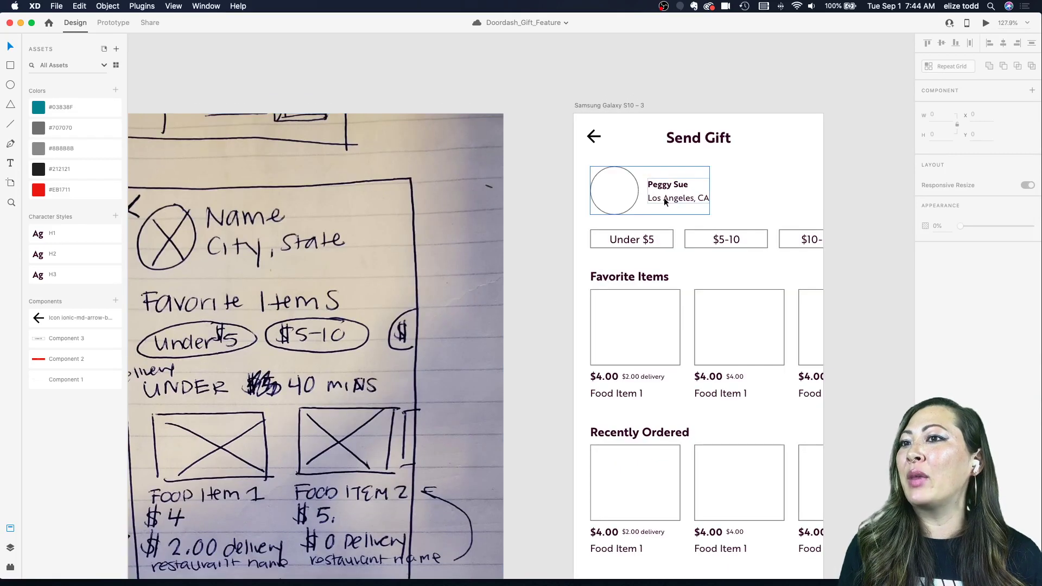
pyautogui.scroll(-4, 622, 199)
pyautogui.scroll(5, 623, 199)
# - Inspect the first recipient's photo in the Search Recipient results and the empty profile circle on the Send Gift artboard
pyautogui.scroll(10, 623, 197)
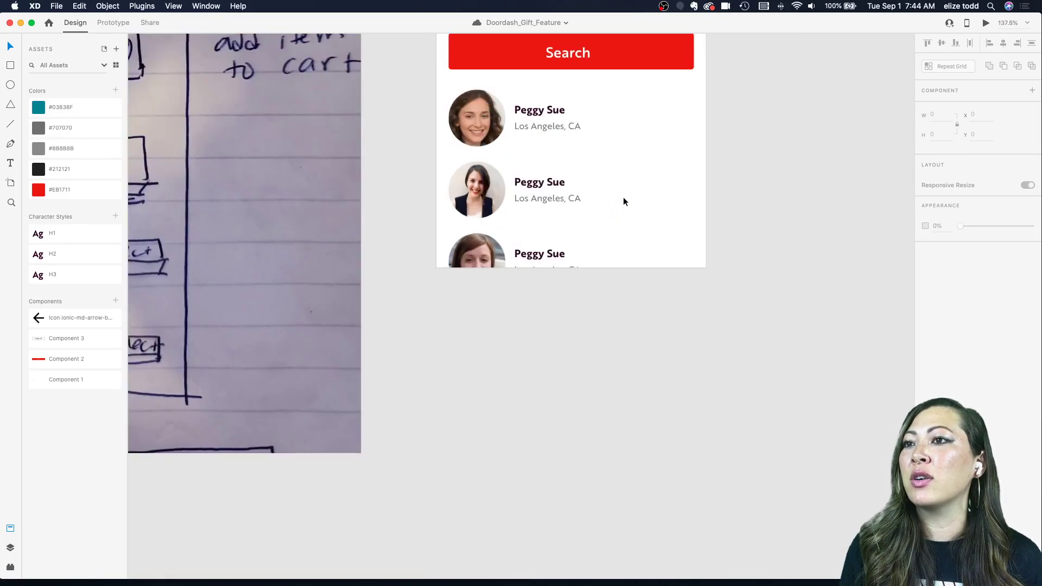
pyautogui.click(525, 188)
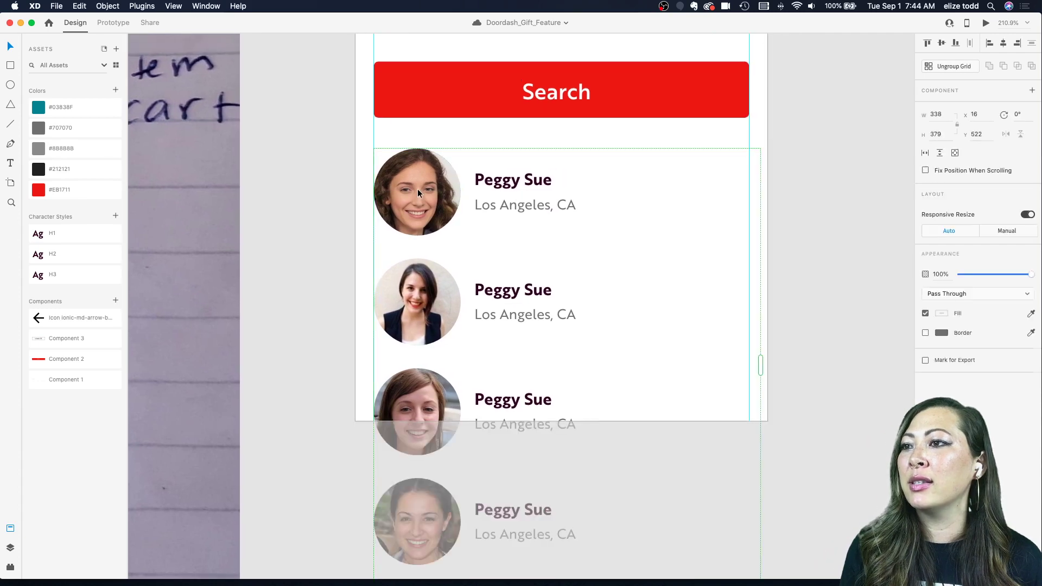
pyautogui.doubleClick(418, 189)
pyautogui.click(635, 184)
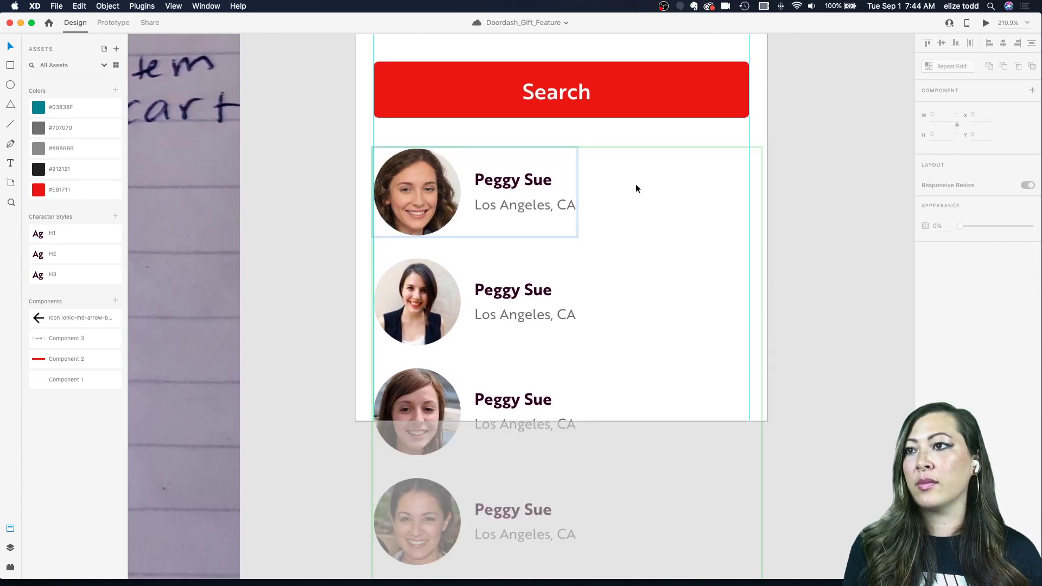
pyautogui.scroll(-5, 636, 184)
pyautogui.scroll(-5, 608, 212)
pyautogui.doubleClick(543, 264)
pyautogui.scroll(5, 543, 261)
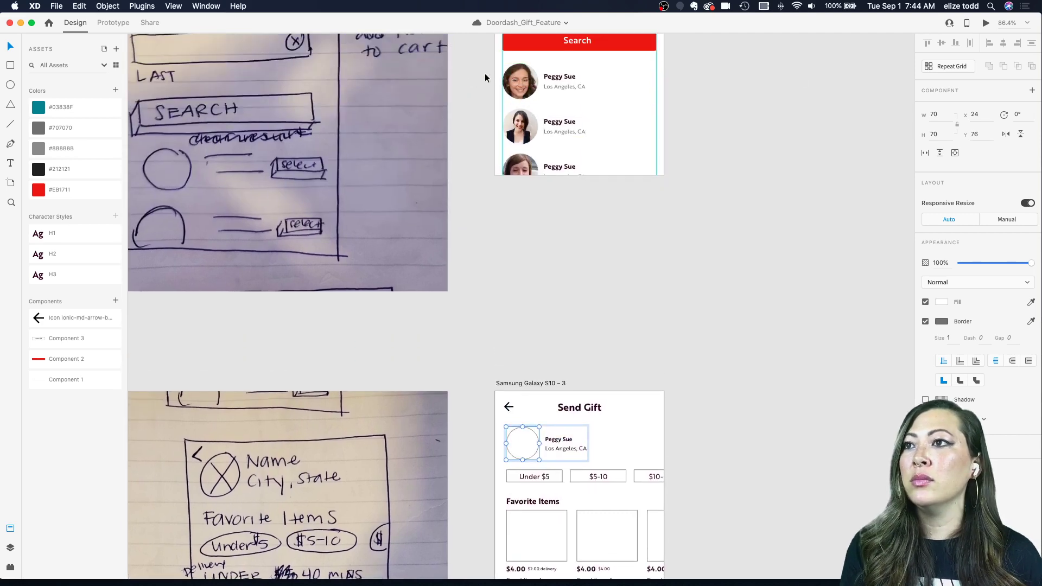
# - Select the first recipient's photo circle, Ellipse 1, inside the repeat grid of the Search Recipient artboard and copy it
pyautogui.click(524, 81)
pyautogui.scroll(3, 527, 81)
pyautogui.scroll(-5, 527, 80)
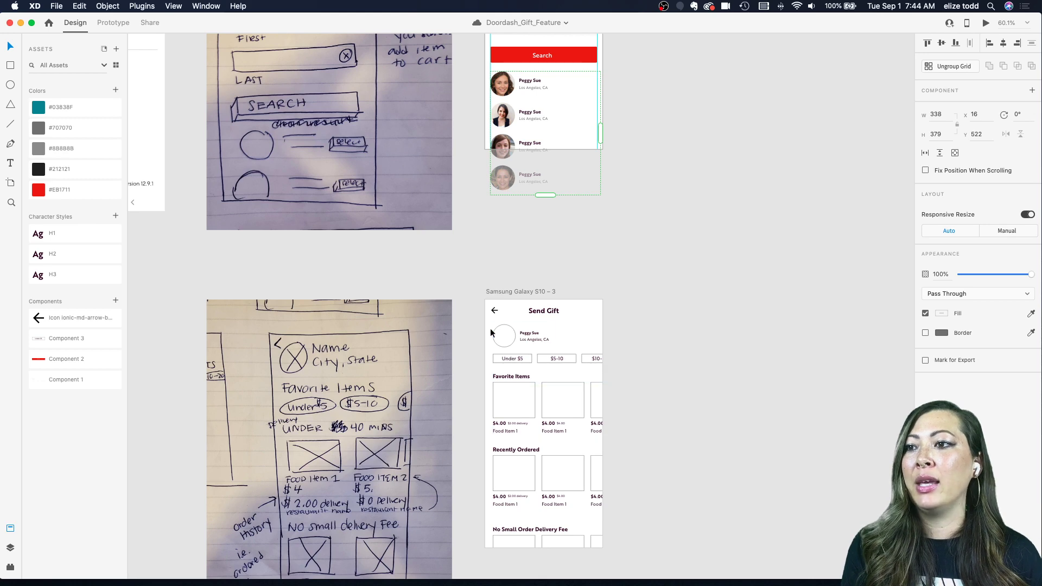
pyautogui.scroll(4, 525, 148)
pyautogui.doubleClick(453, 211)
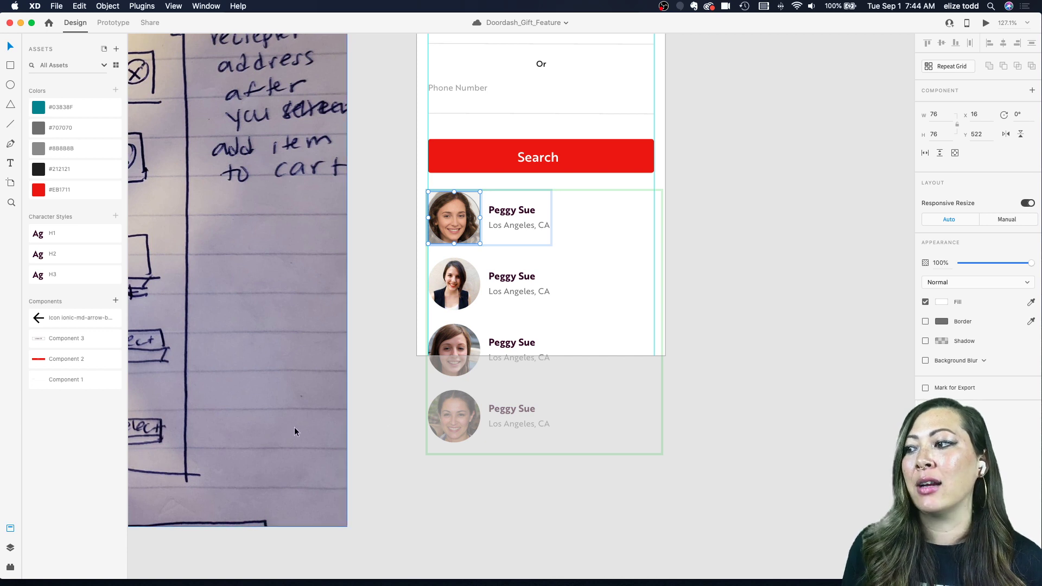
pyautogui.click(10, 546)
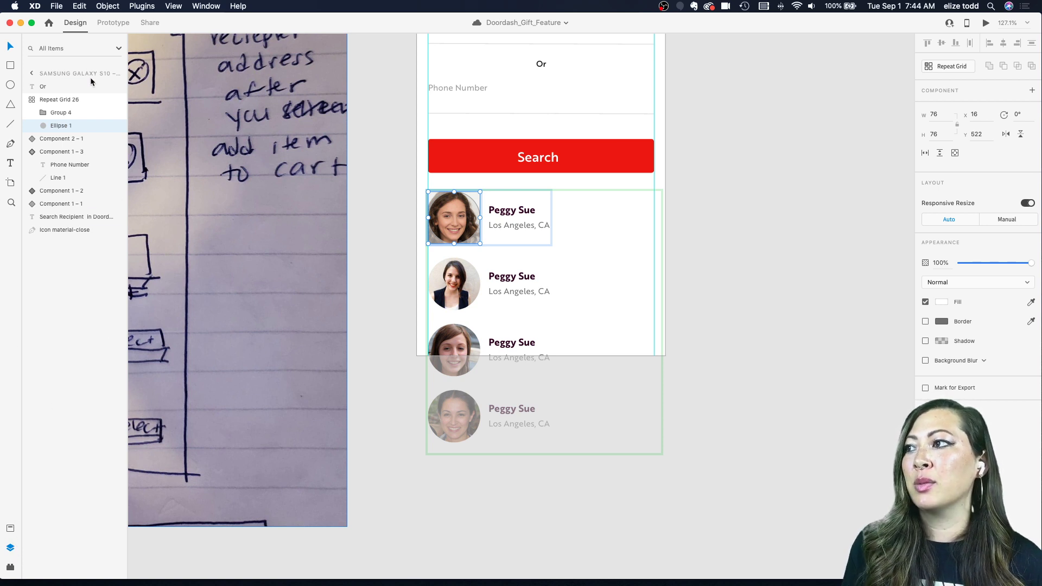
pyautogui.click(59, 113)
pyautogui.click(59, 126)
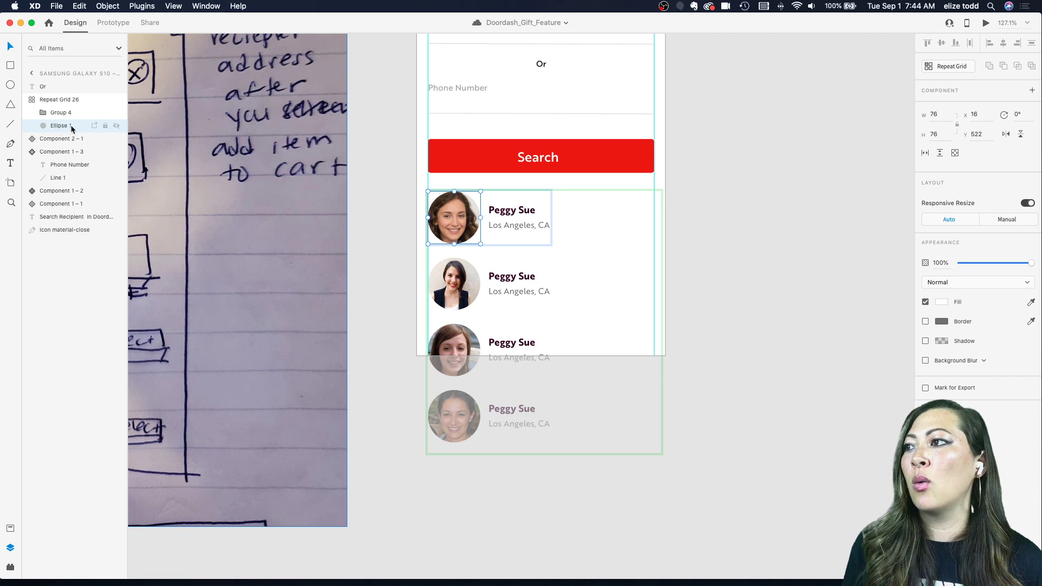
pyautogui.scroll(5, 451, 206)
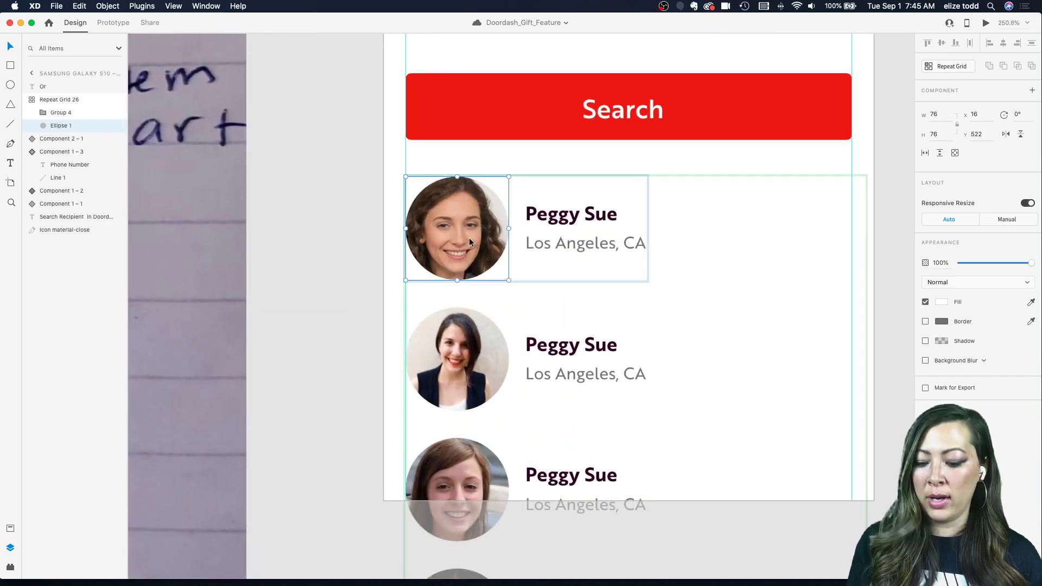
# - Paste the copied photo's appearance onto the empty profile circle in the recipient header of the Send Gift artboard
pyautogui.scroll(-10, 469, 238)
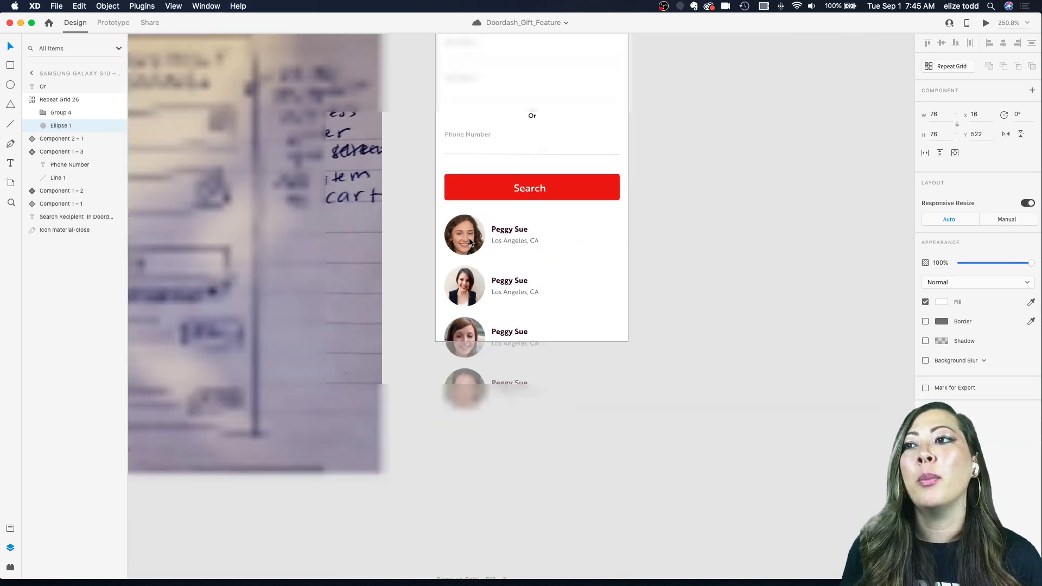
pyautogui.scroll(-1, 469, 242)
pyautogui.scroll(5, 461, 333)
pyautogui.click(454, 273)
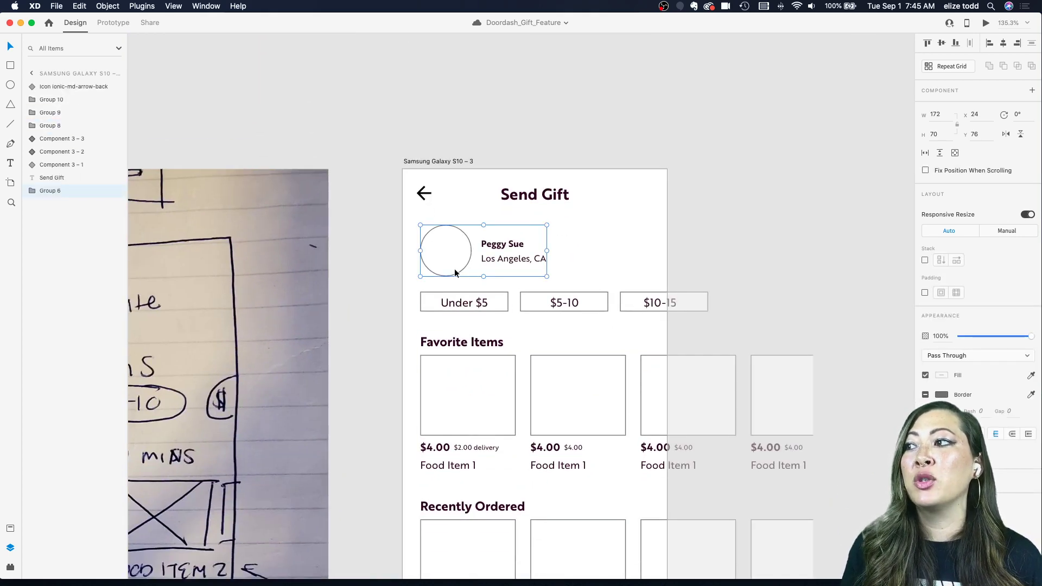
pyautogui.doubleClick(446, 258)
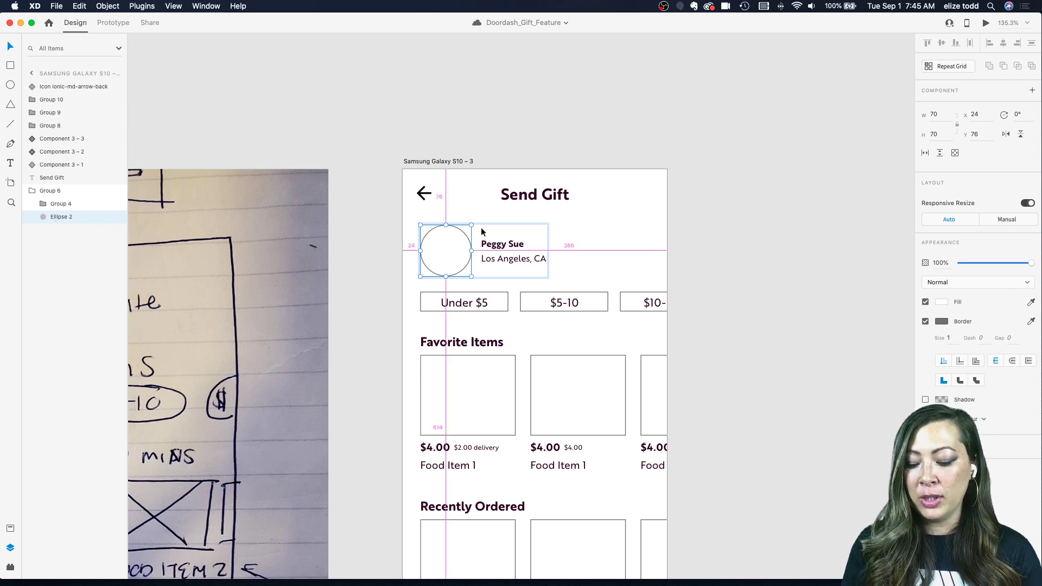
pyautogui.press('super+v')
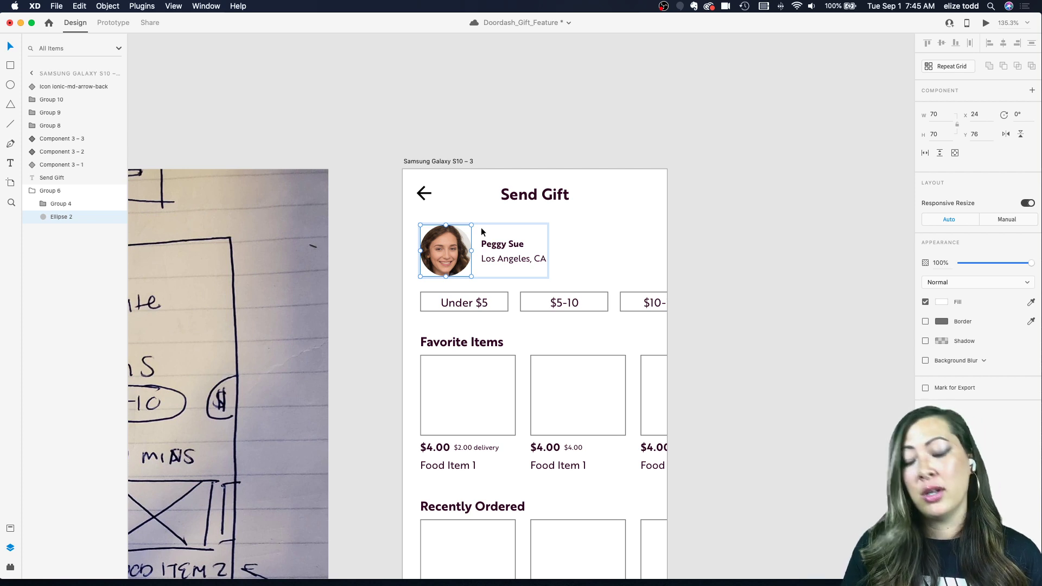
# - Save the document and clear the selection on the Send Gift artboard
pyautogui.press('super+s')
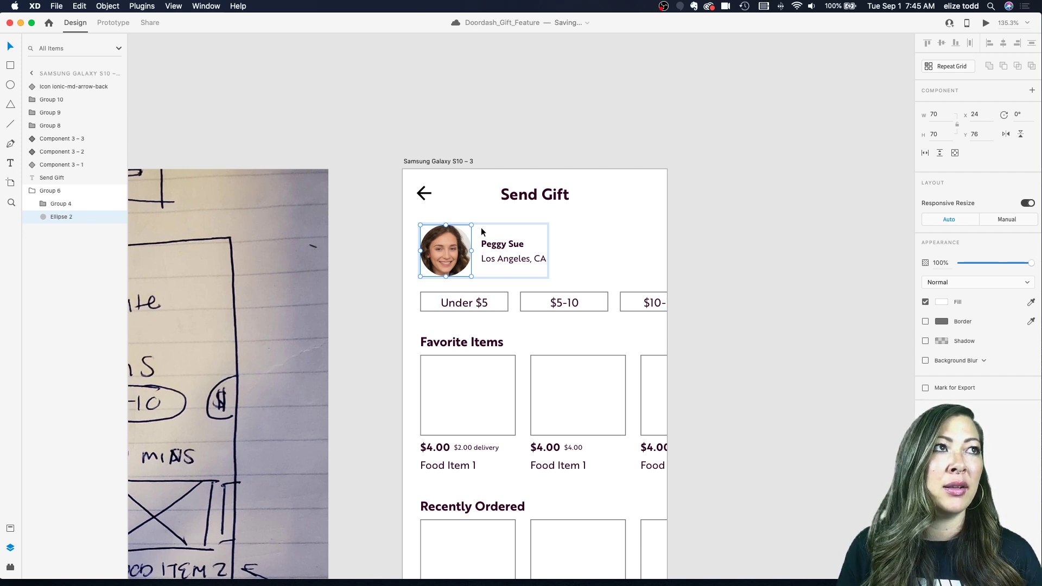
pyautogui.click(502, 128)
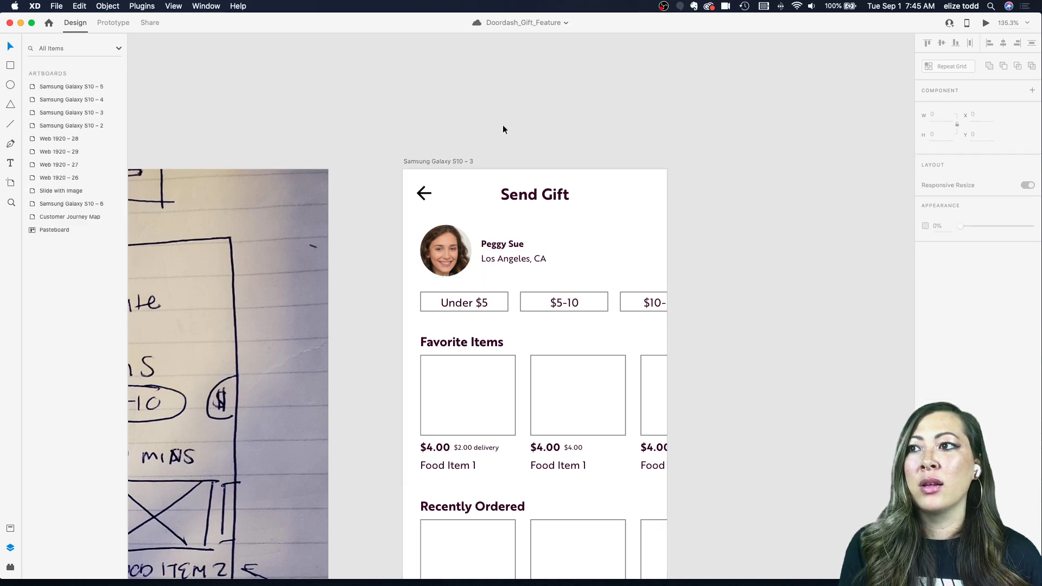
# - Review the Search Recipient, Send Gift and home screen artboards alongside their paper sketches
pyautogui.scroll(-5, 503, 128)
pyautogui.scroll(3, 502, 129)
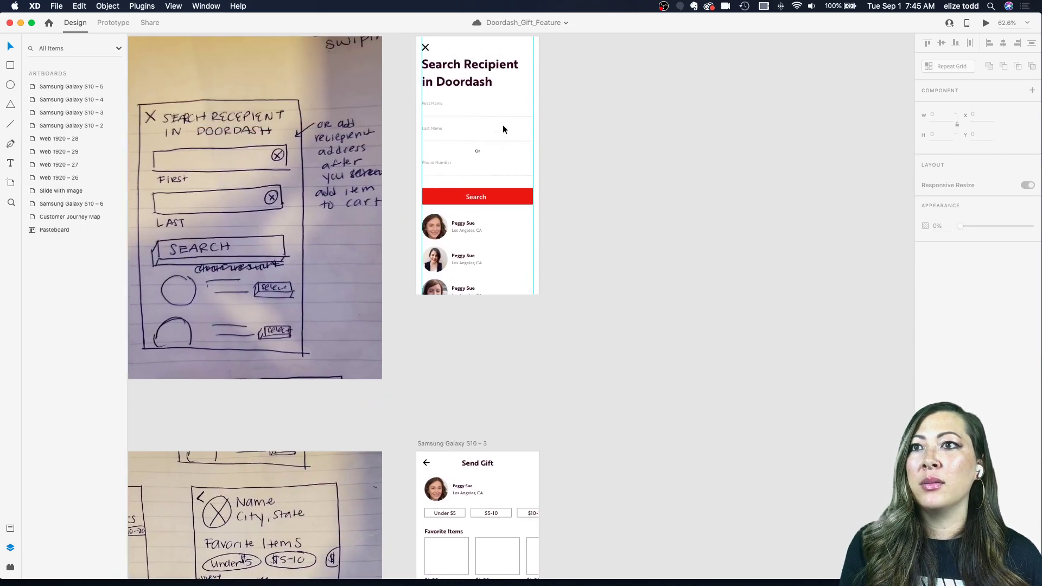
pyautogui.scroll(-3, 467, 245)
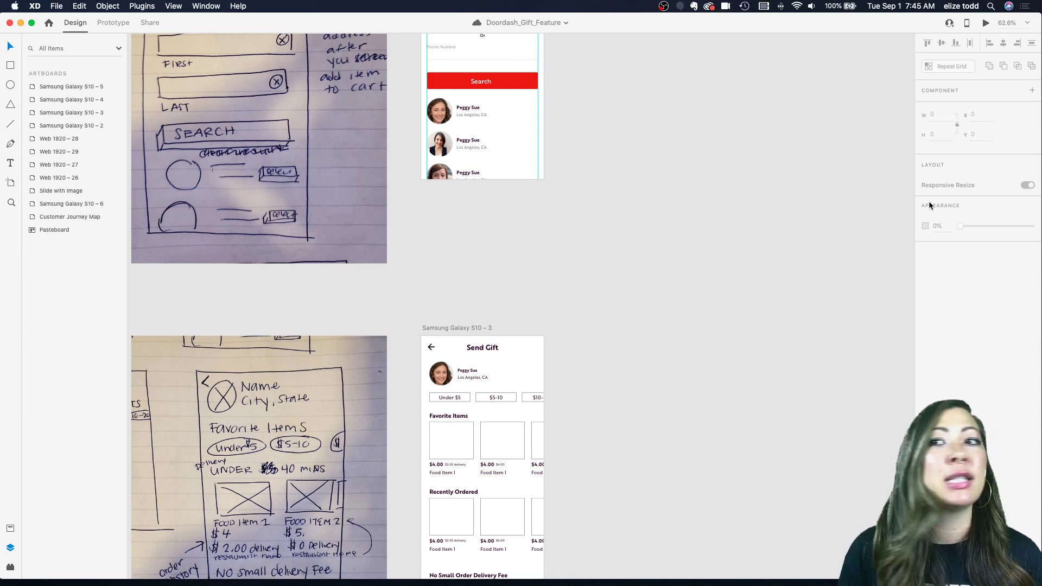
pyautogui.scroll(-6, 766, 208)
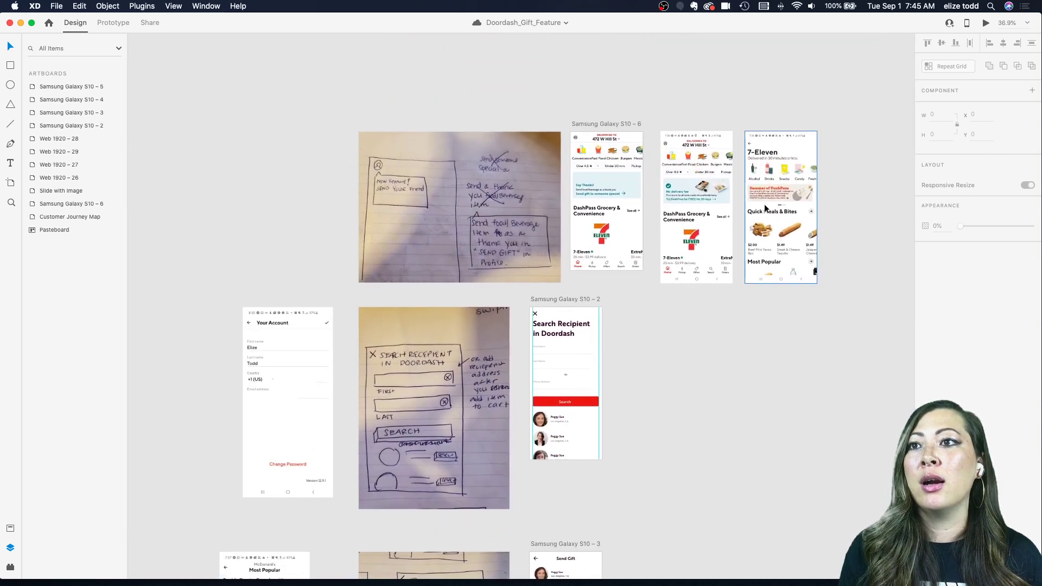
pyautogui.scroll(-2, 764, 204)
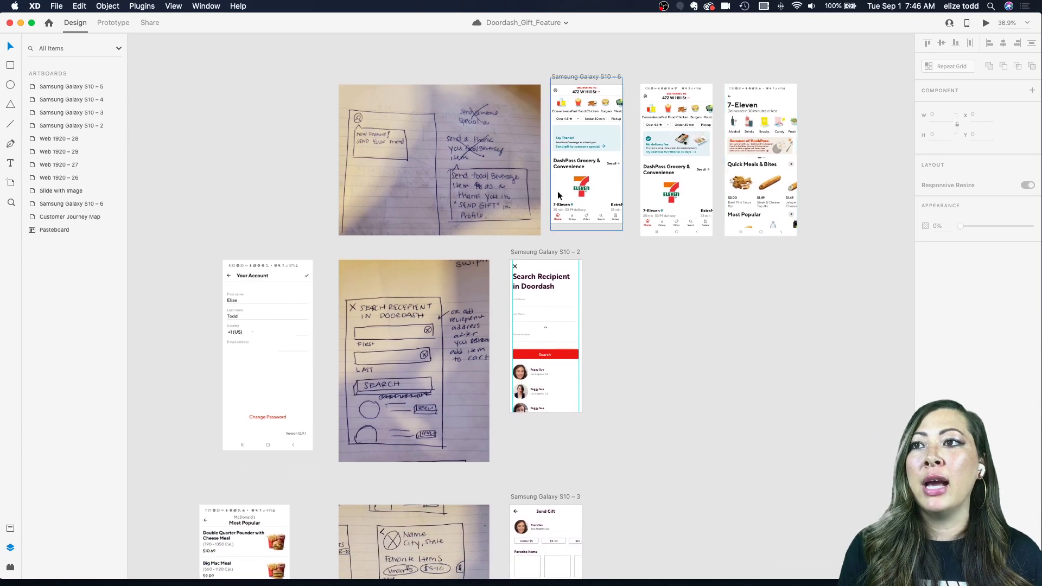
pyautogui.scroll(5, 656, 102)
pyautogui.click(529, 248)
pyautogui.moveTo(529, 248); pyautogui.dragTo(705, 247)
pyautogui.press('super+z')
# - Examine the Say Thanks banner on the home screen artboard, and compare the Search Recipient and Send Gift artboards with their sketches
pyautogui.click(525, 180)
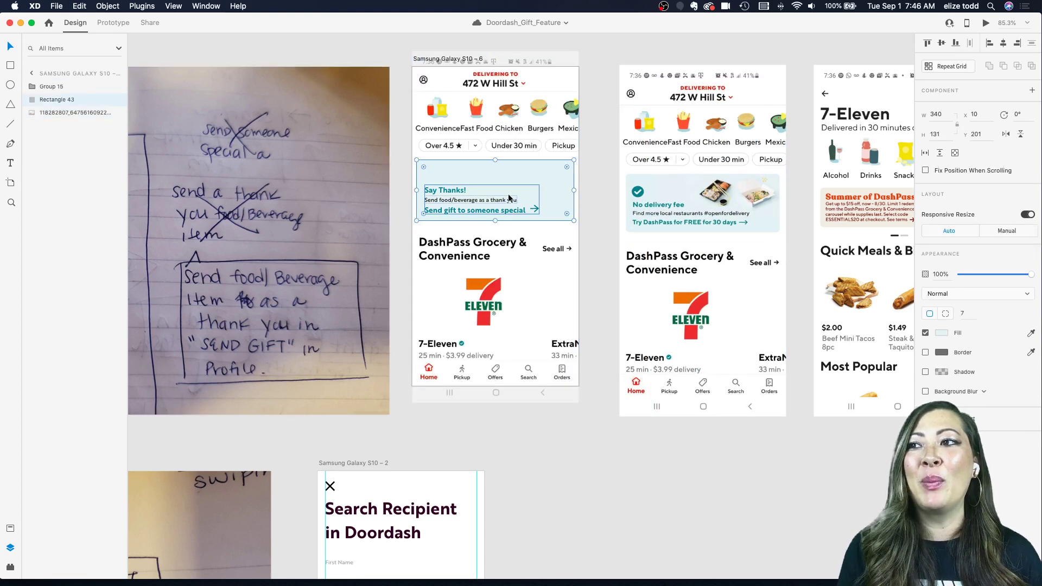
pyautogui.scroll(-5, 518, 193)
pyautogui.scroll(2, 517, 192)
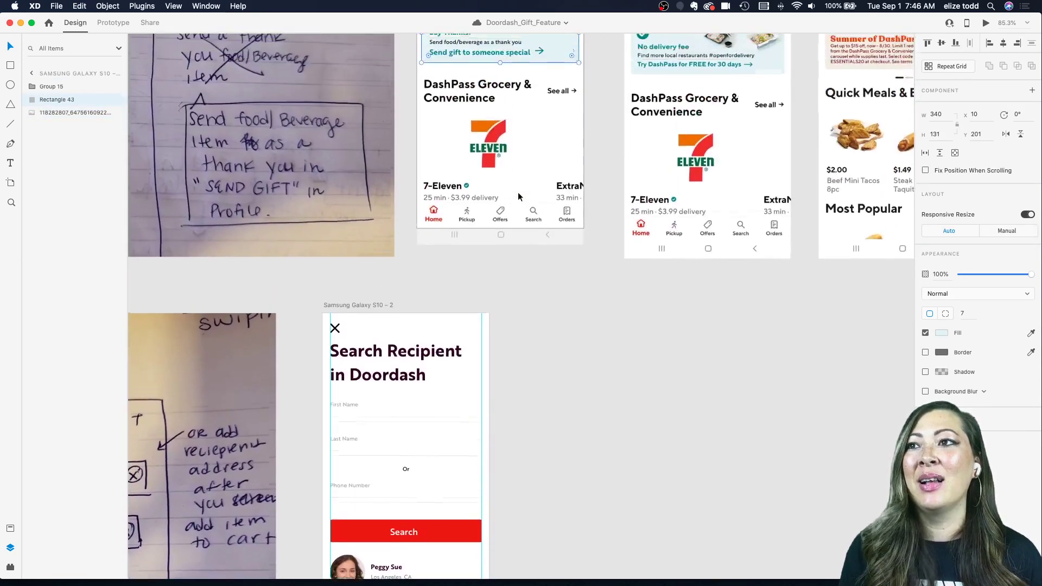
pyautogui.scroll(-2, 517, 192)
pyautogui.scroll(5, 517, 192)
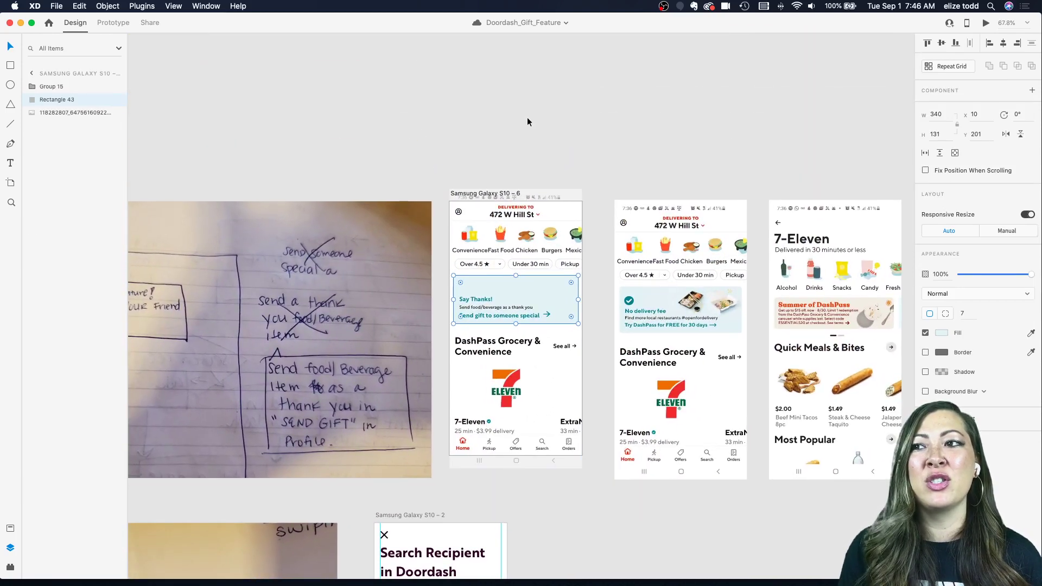
pyautogui.click(526, 117)
pyautogui.scroll(-3, 526, 117)
pyautogui.scroll(-10, 526, 117)
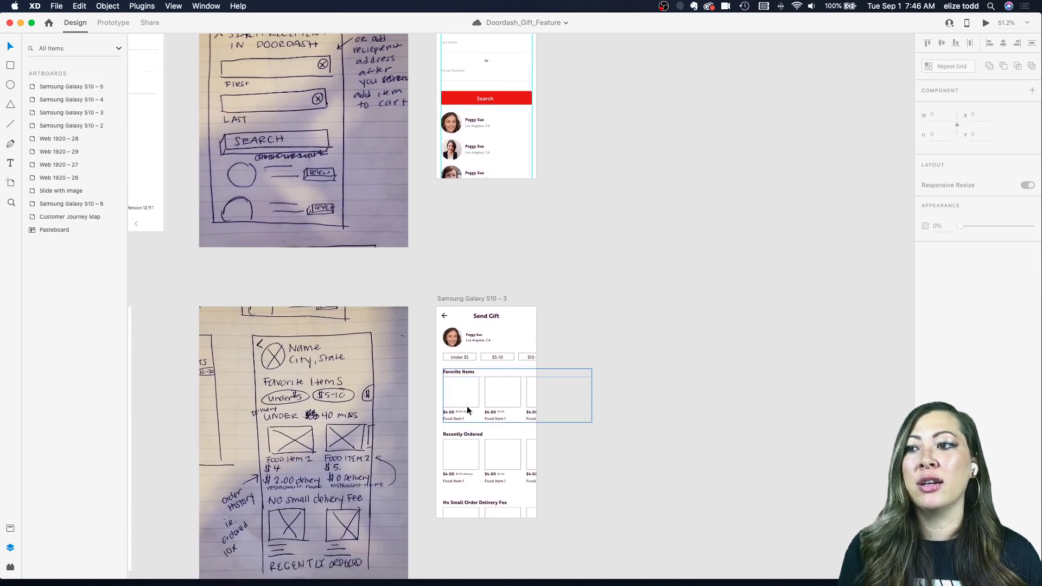
pyautogui.scroll(5, 458, 312)
pyautogui.scroll(-3, 458, 311)
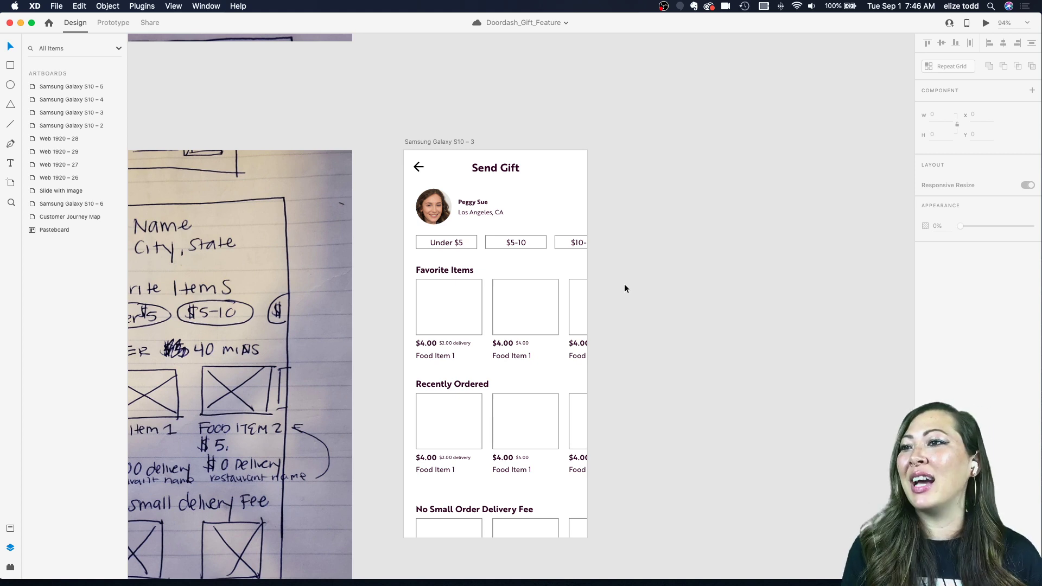
# - Apply the H3 character style to the recipient's name in the Send Gift header
pyautogui.scroll(5, 624, 284)
pyautogui.doubleClick(658, 211)
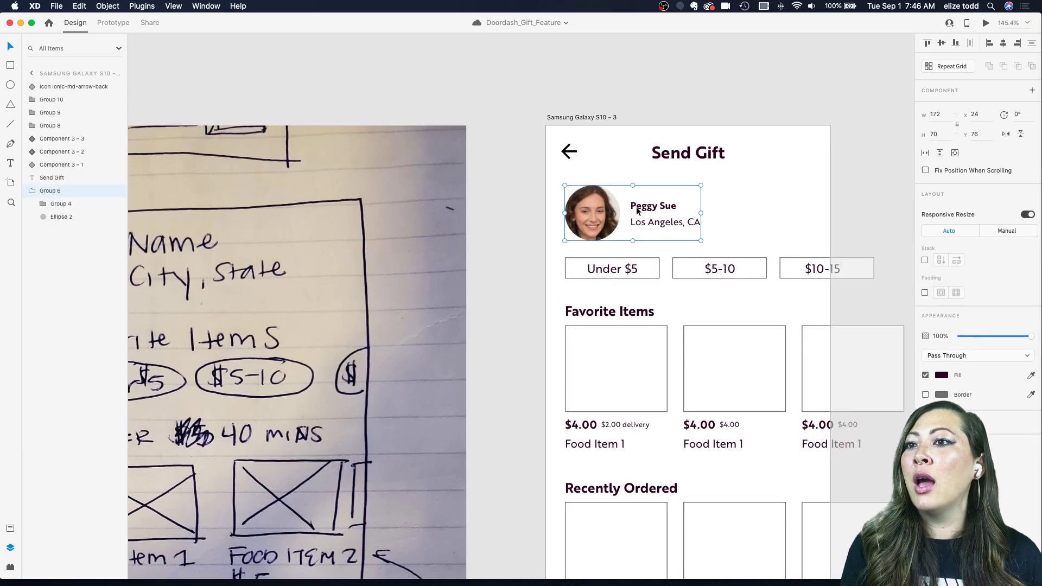
pyautogui.click(658, 211)
pyautogui.press('Escape')
pyautogui.press('Escape')
pyautogui.doubleClick(651, 209)
pyautogui.doubleClick(651, 210)
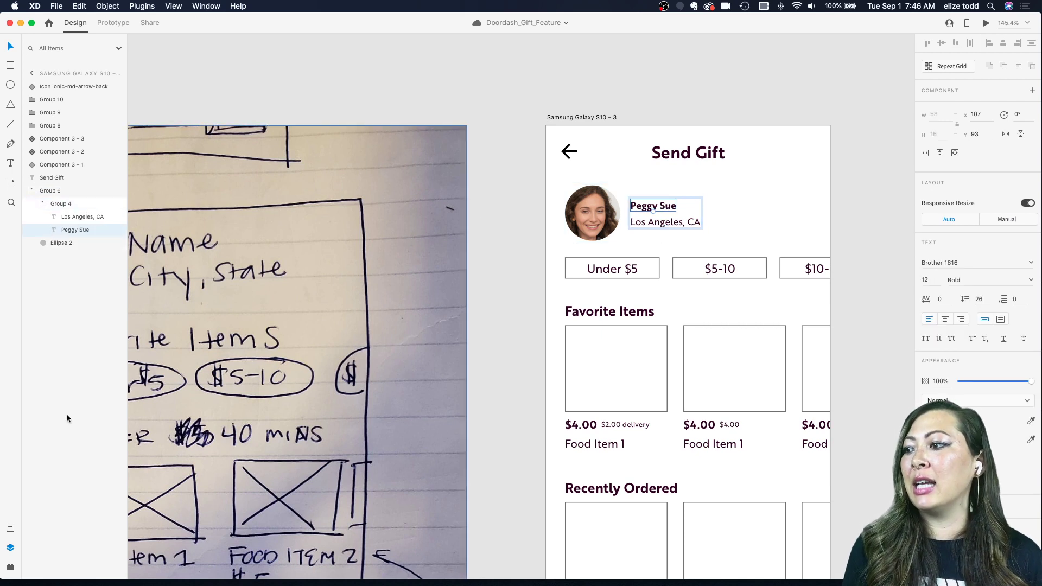
pyautogui.click(10, 529)
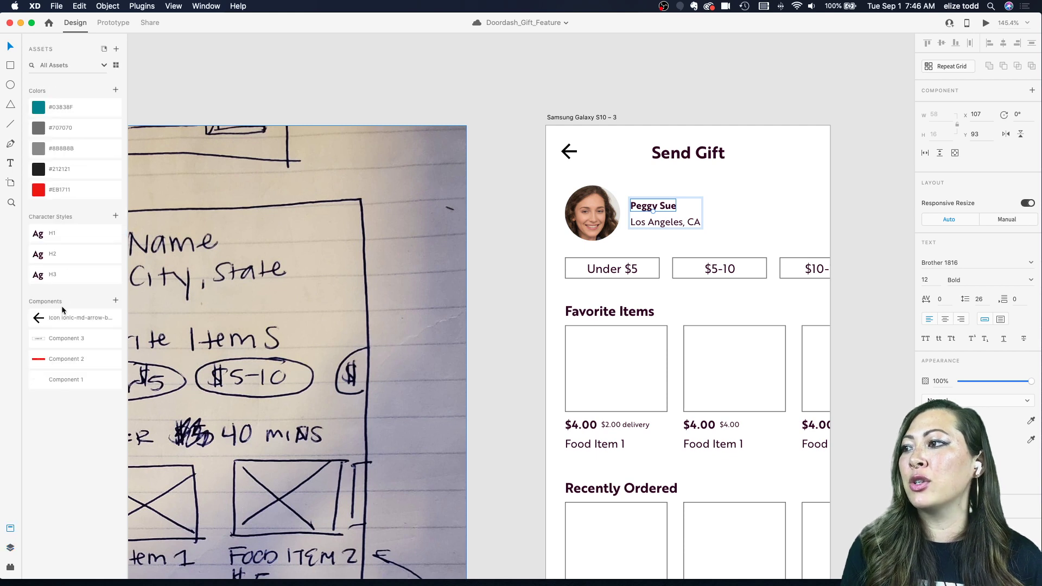
pyautogui.click(62, 275)
pyautogui.click(608, 152)
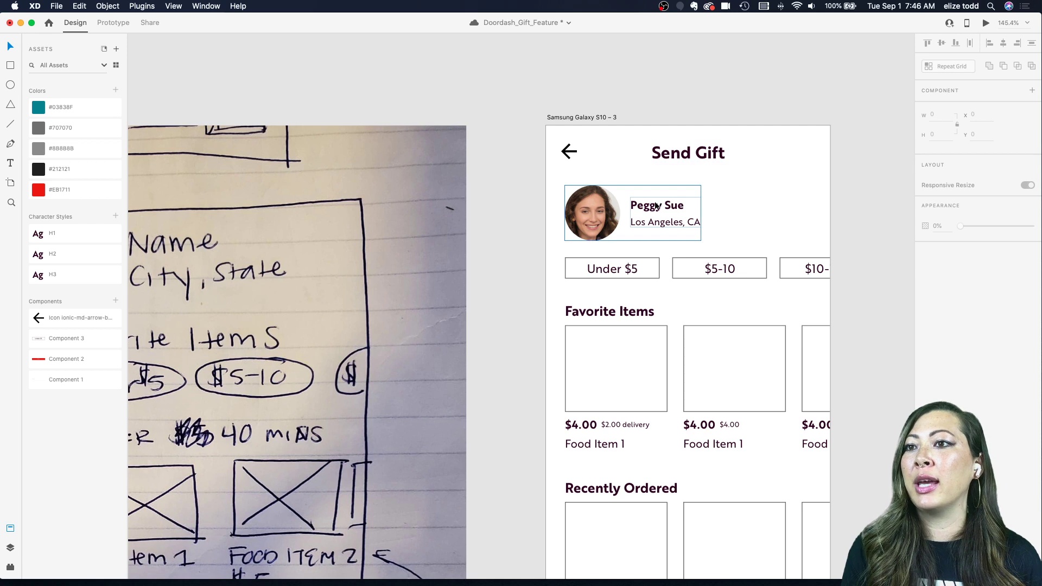
# - Set the font size of the city and state line under the recipient's name to 14
pyautogui.doubleClick(645, 222)
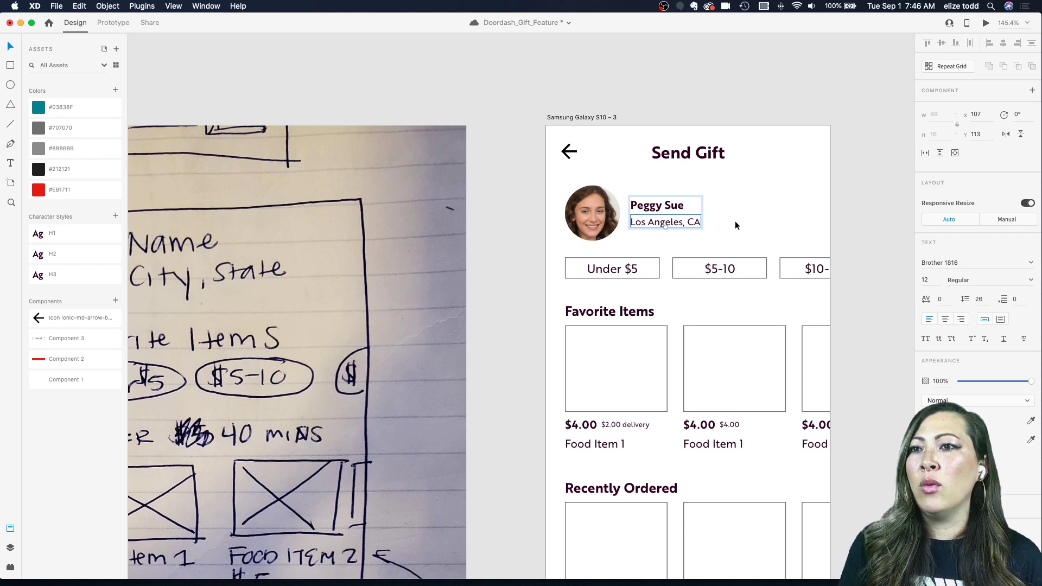
pyautogui.write('14')
pyautogui.press('Return')
# - Try the H1 and H2 character styles on the recipient's name and return it to H3
pyautogui.click(655, 206)
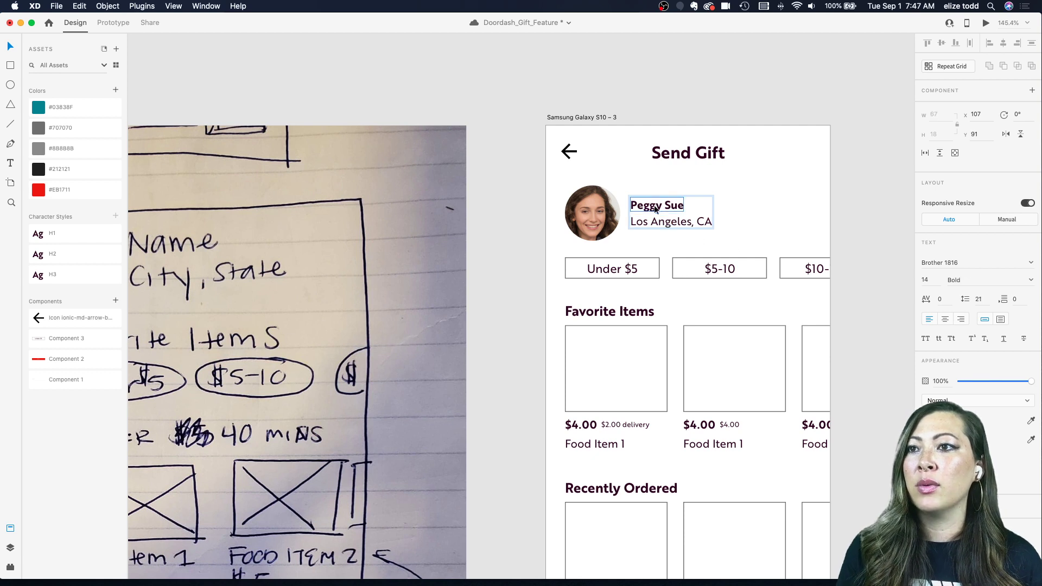
pyautogui.click(658, 185)
pyautogui.doubleClick(647, 208)
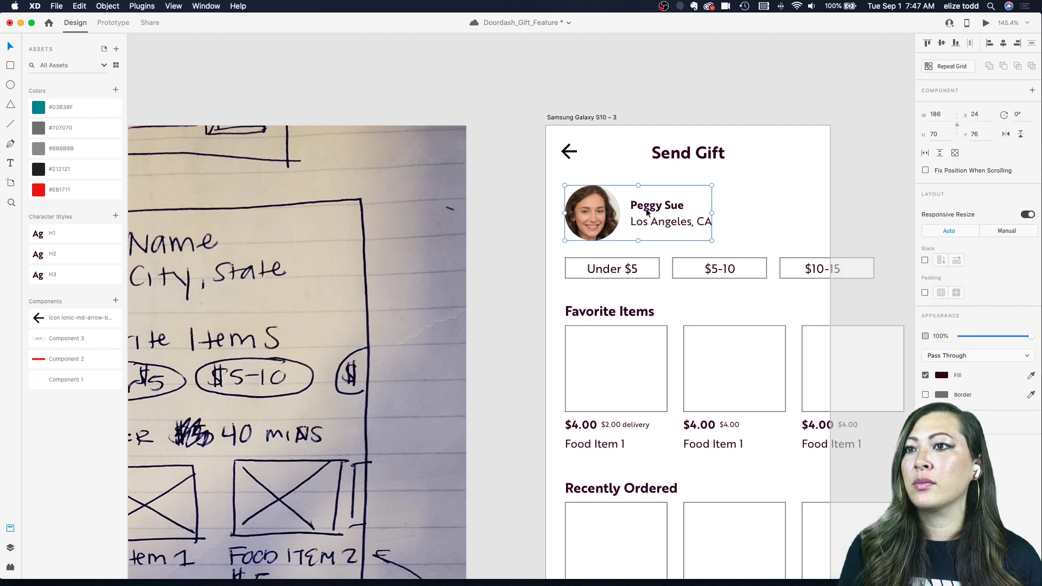
pyautogui.doubleClick(646, 209)
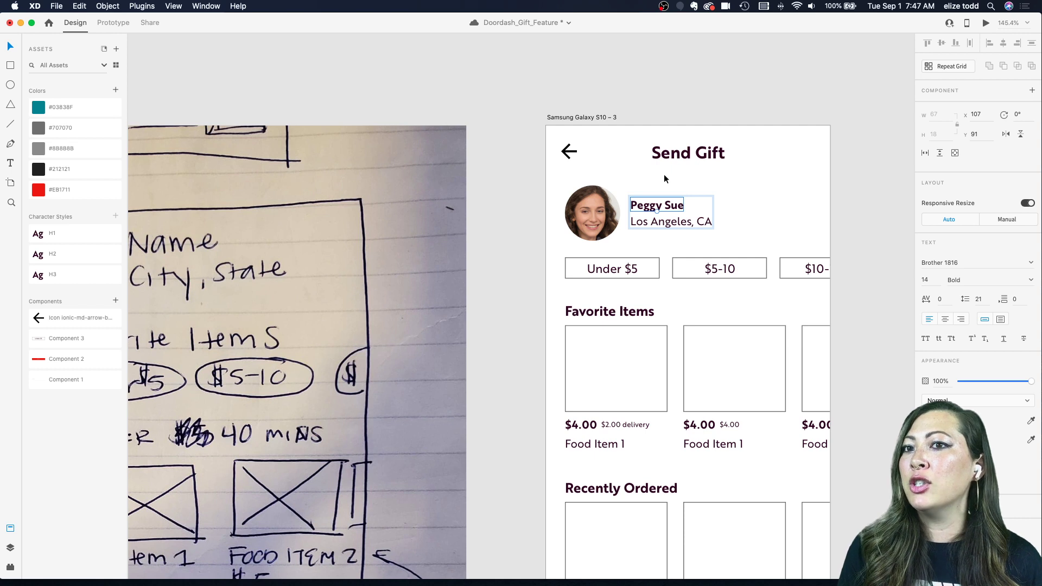
pyautogui.click(58, 240)
pyautogui.click(57, 253)
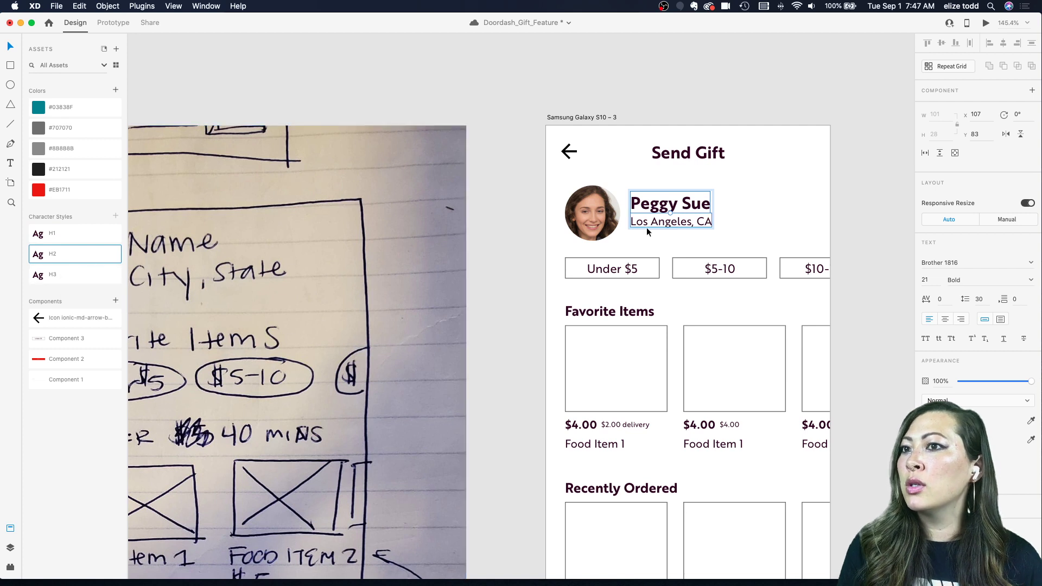
pyautogui.click(764, 181)
pyautogui.doubleClick(643, 211)
pyautogui.doubleClick(643, 210)
pyautogui.click(79, 279)
pyautogui.click(673, 220)
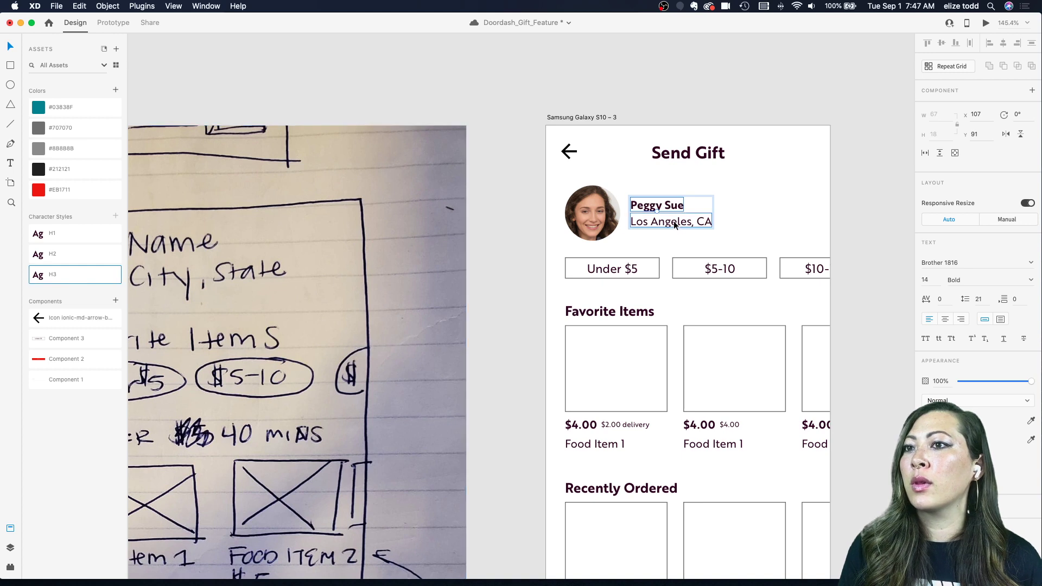
pyautogui.click(744, 214)
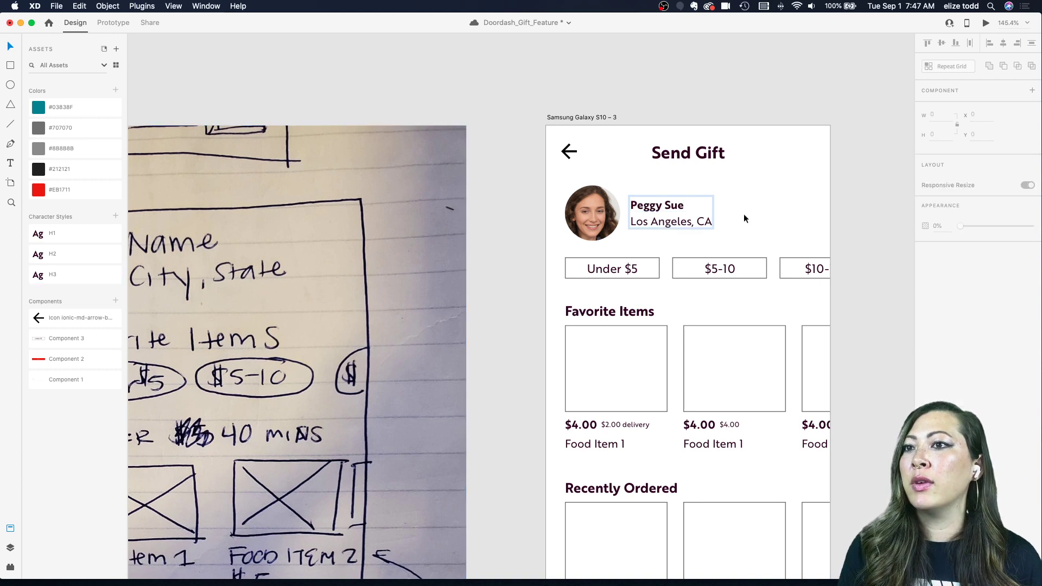
# - Save the formatting of the recipient's city and state text as a new character style named Body
pyautogui.click(681, 226)
pyautogui.doubleClick(673, 224)
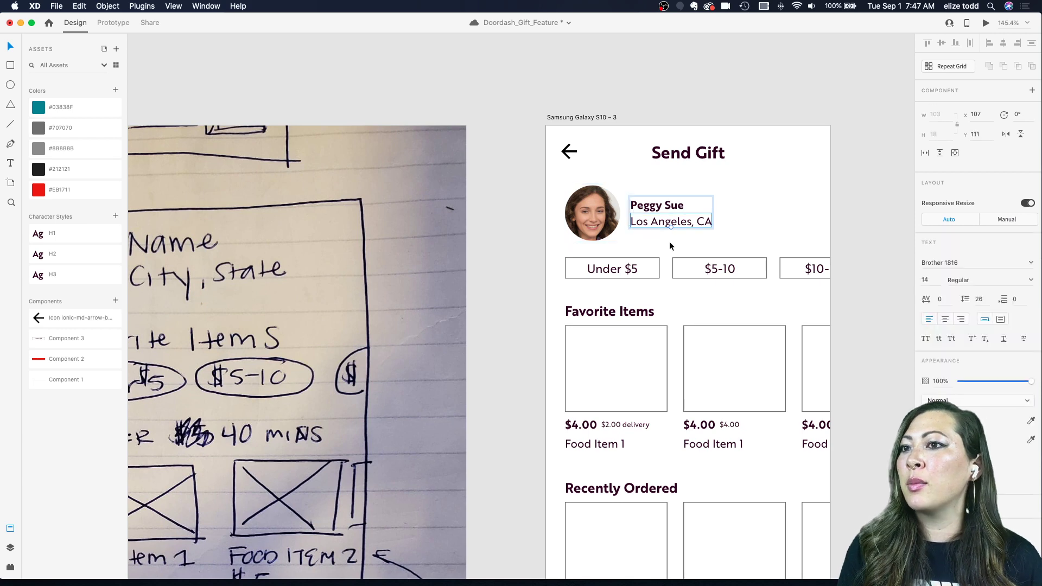
pyautogui.scroll(3, 760, 232)
pyautogui.scroll(5, 636, 210)
pyautogui.scroll(-3, 636, 214)
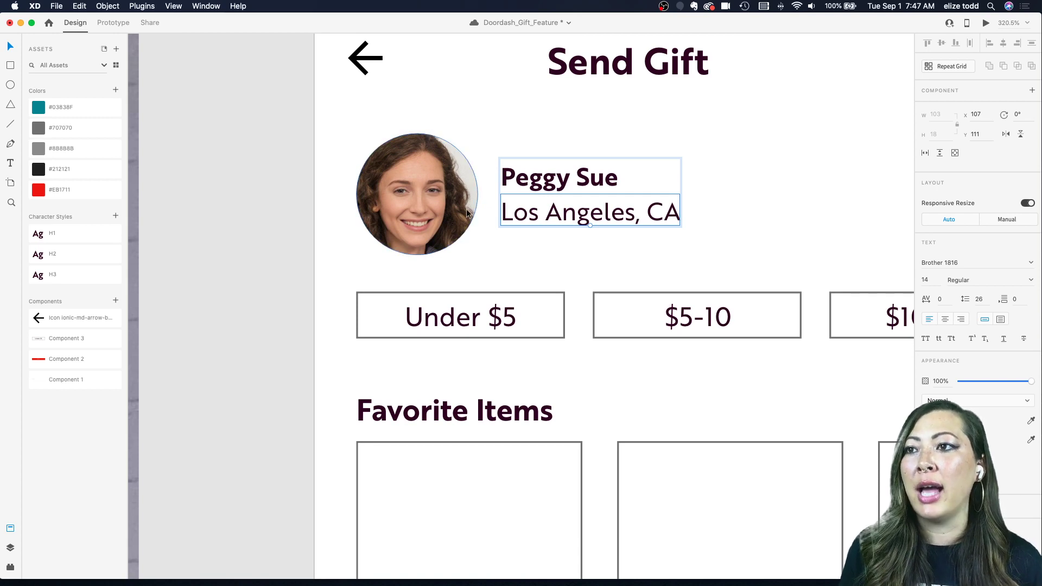
pyautogui.click(587, 214)
pyautogui.doubleClick(557, 207)
pyautogui.click(557, 207)
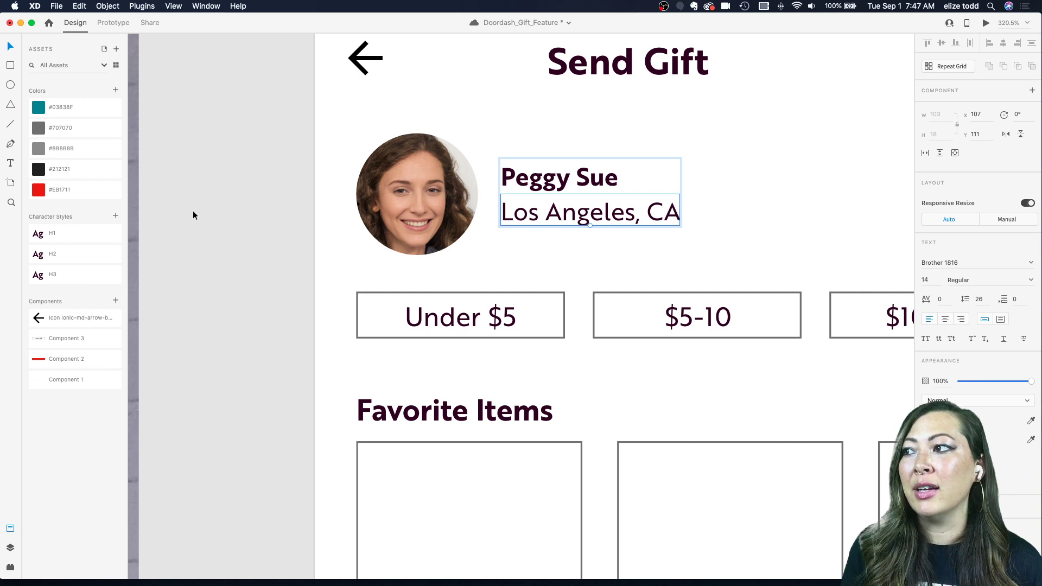
pyautogui.click(115, 217)
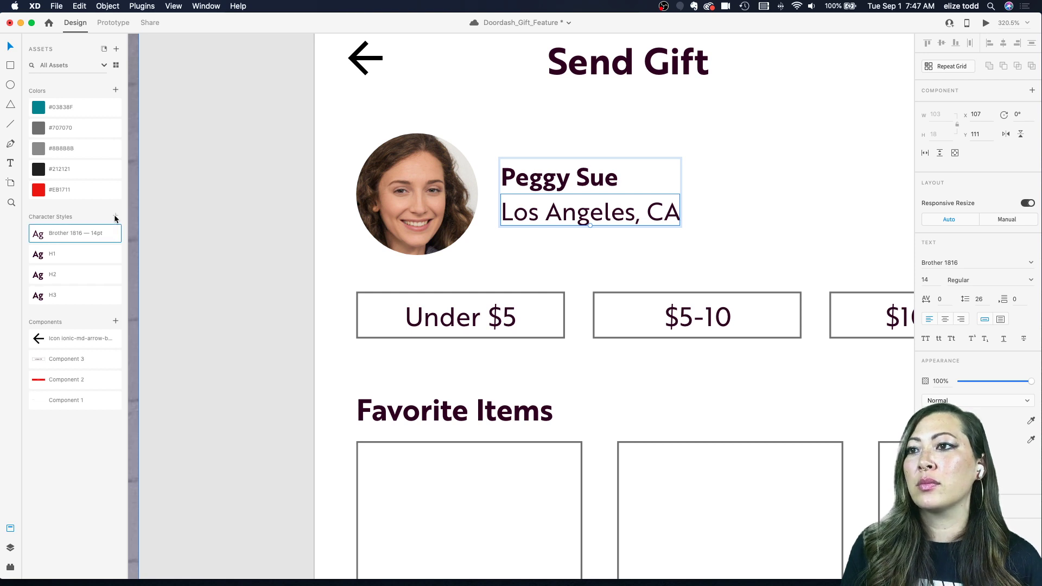
pyautogui.doubleClick(61, 234)
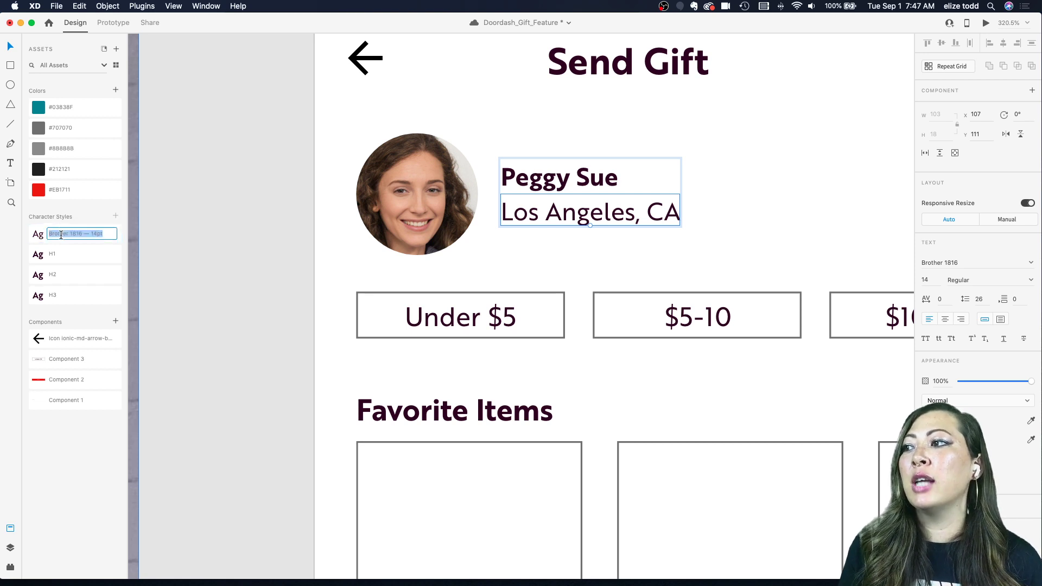
pyautogui.write('Body')
pyautogui.click(346, 245)
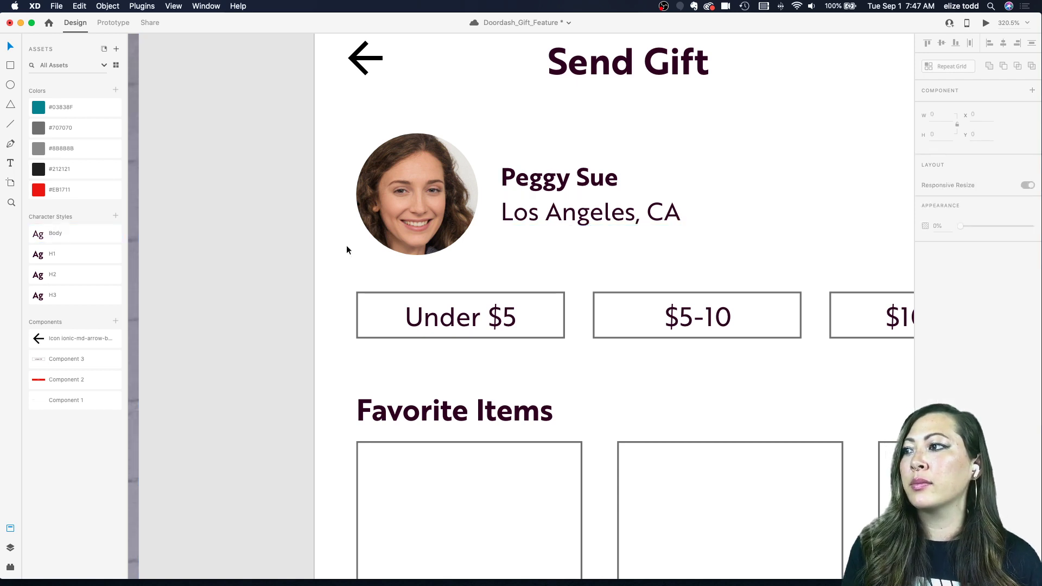
# - Move the Body character style below H3 in the list of styles and save the document
pyautogui.scroll(-3, 346, 245)
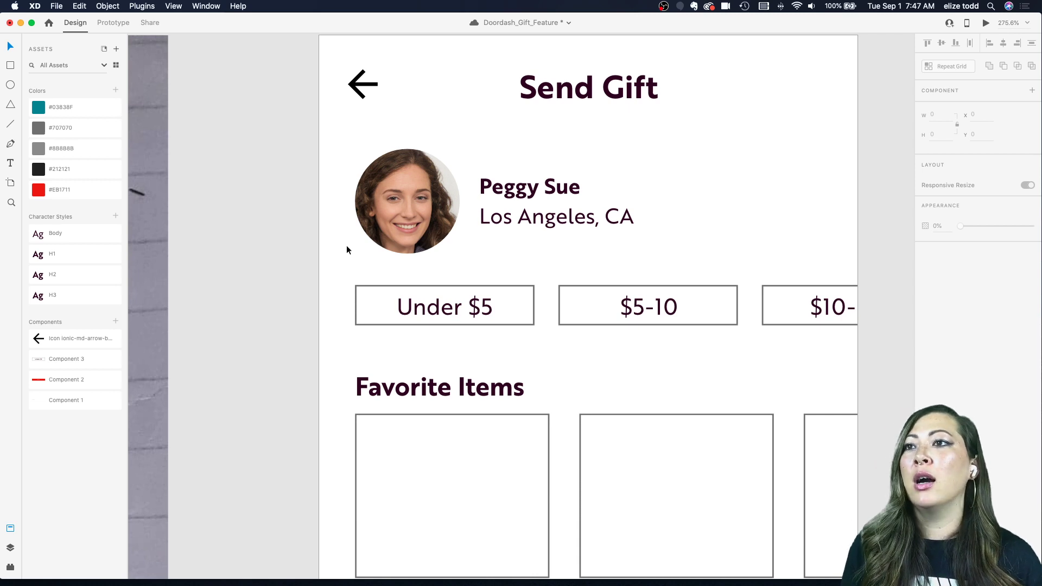
pyautogui.scroll(-3, 346, 249)
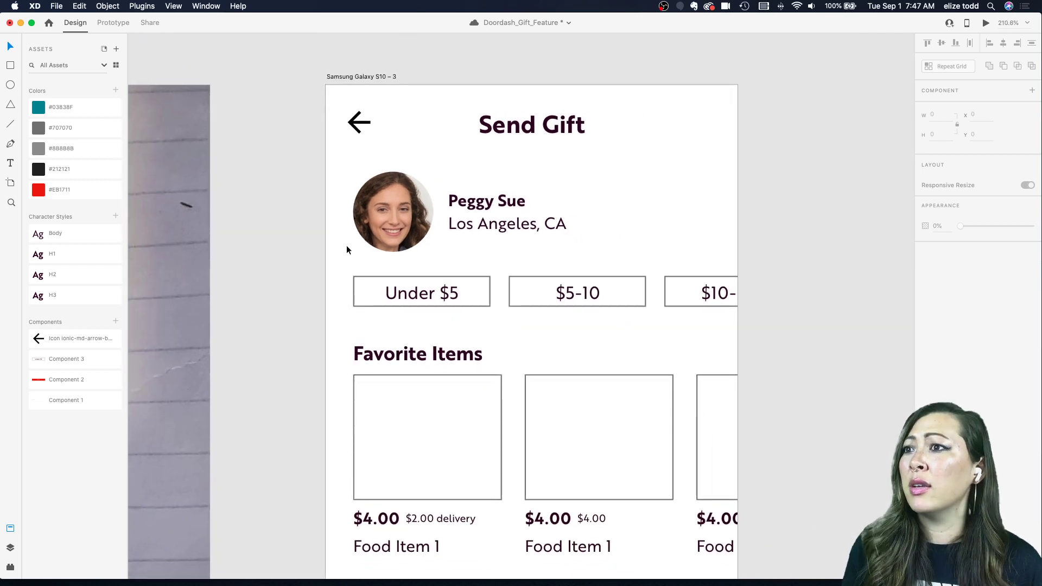
pyautogui.scroll(-1, 346, 248)
pyautogui.moveTo(49, 236); pyautogui.dragTo(56, 309)
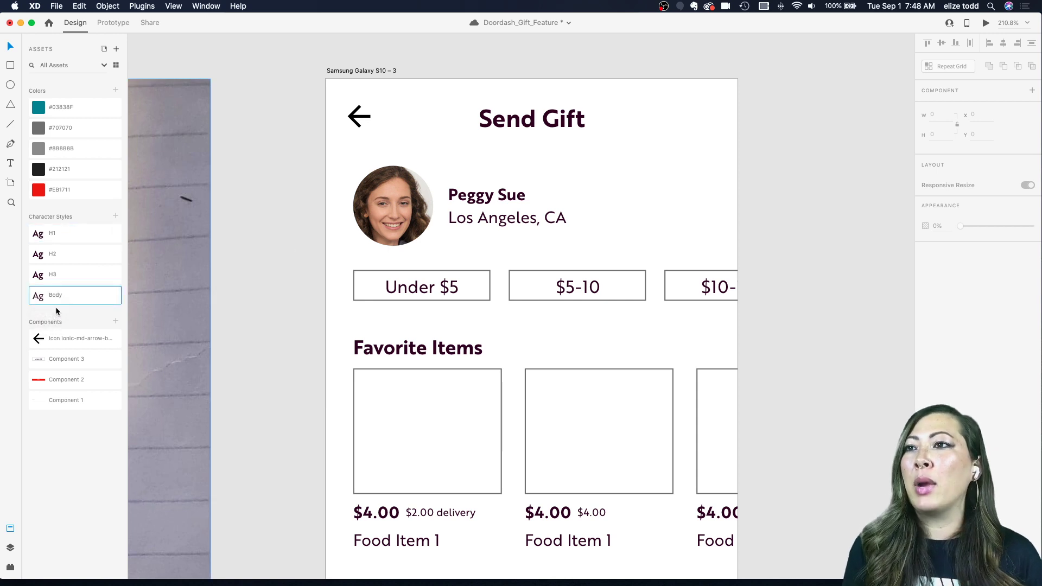
pyautogui.press('super+s')
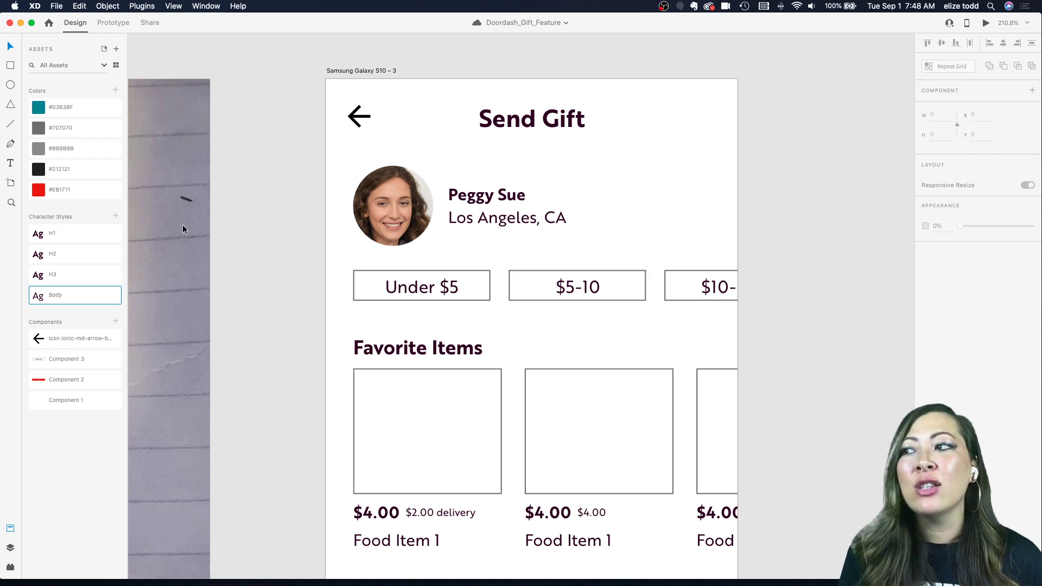
# - Try magenta #CC008A as the colour of the H2 character style used by the Send Gift title
pyautogui.doubleClick(563, 218)
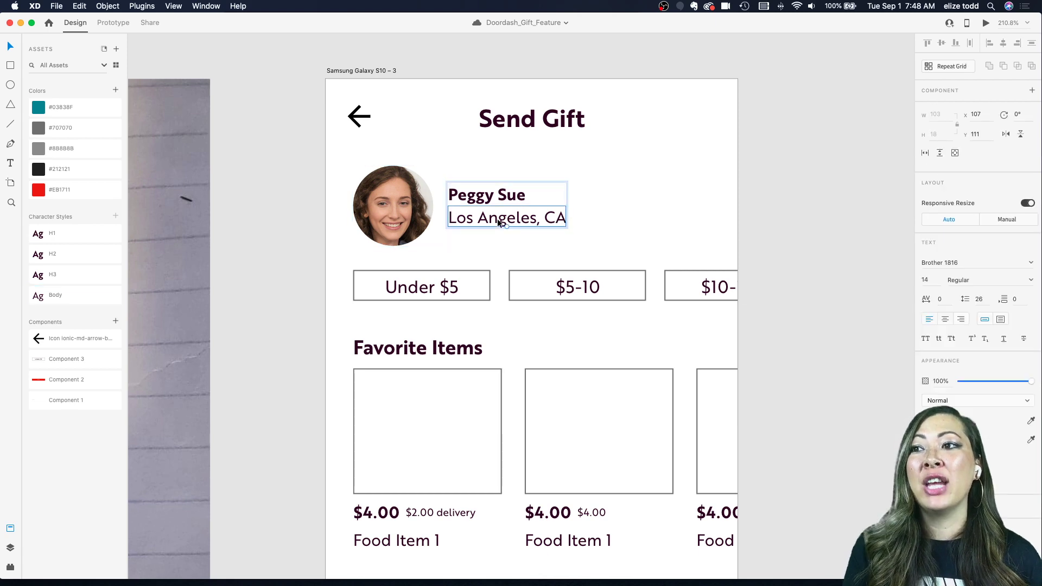
pyautogui.scroll(-5, 457, 261)
pyautogui.click(483, 194)
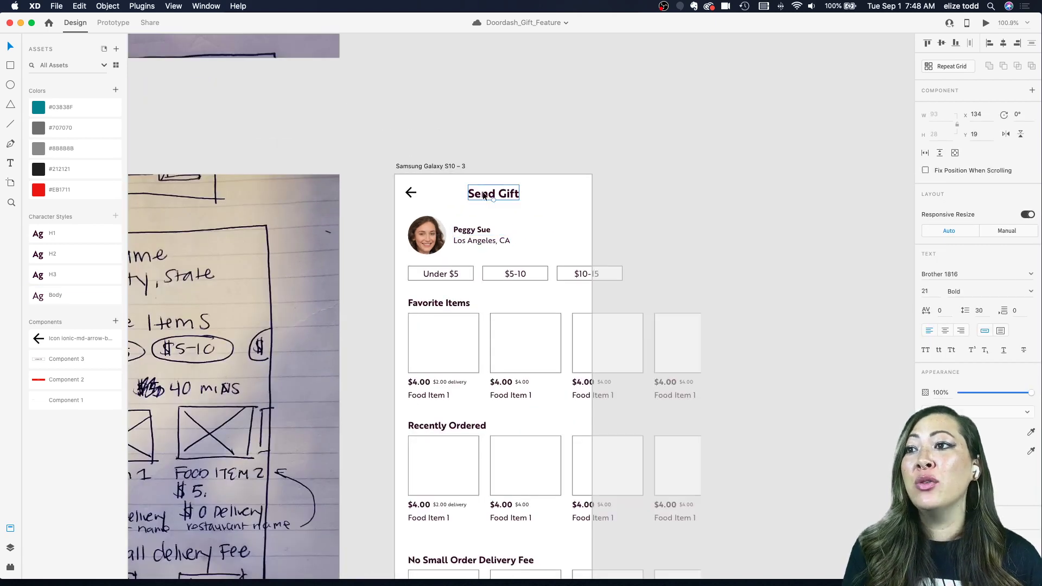
pyautogui.rightClick(86, 251)
pyautogui.click(102, 268)
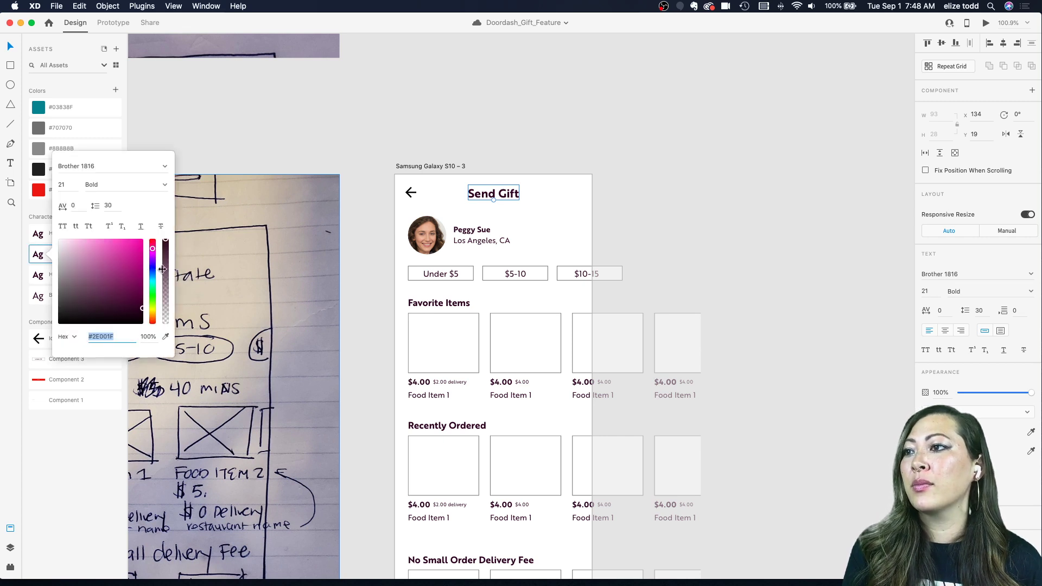
pyautogui.moveTo(118, 260); pyautogui.dragTo(157, 255)
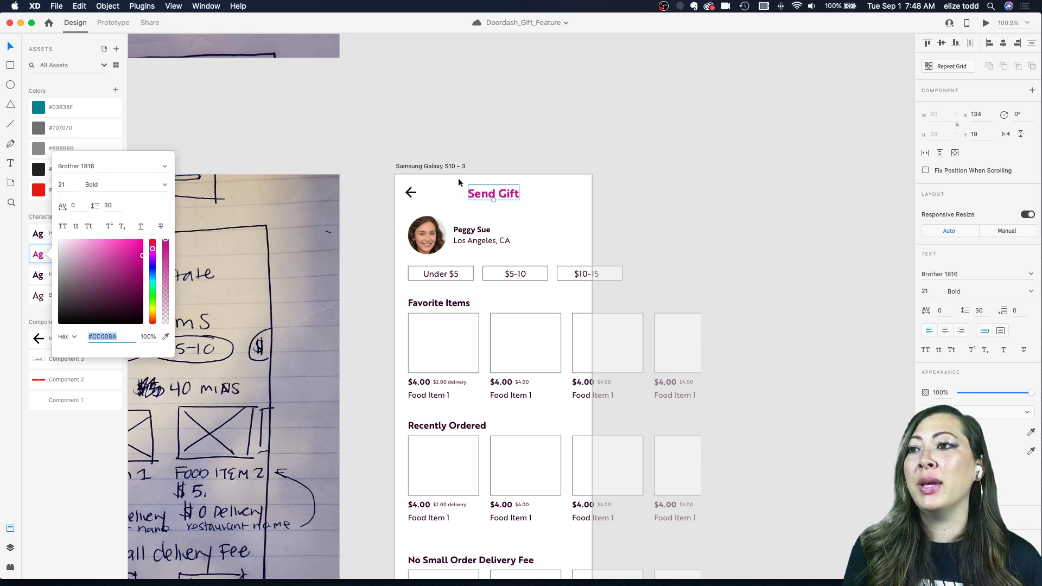
pyautogui.press('Escape')
pyautogui.click(440, 145)
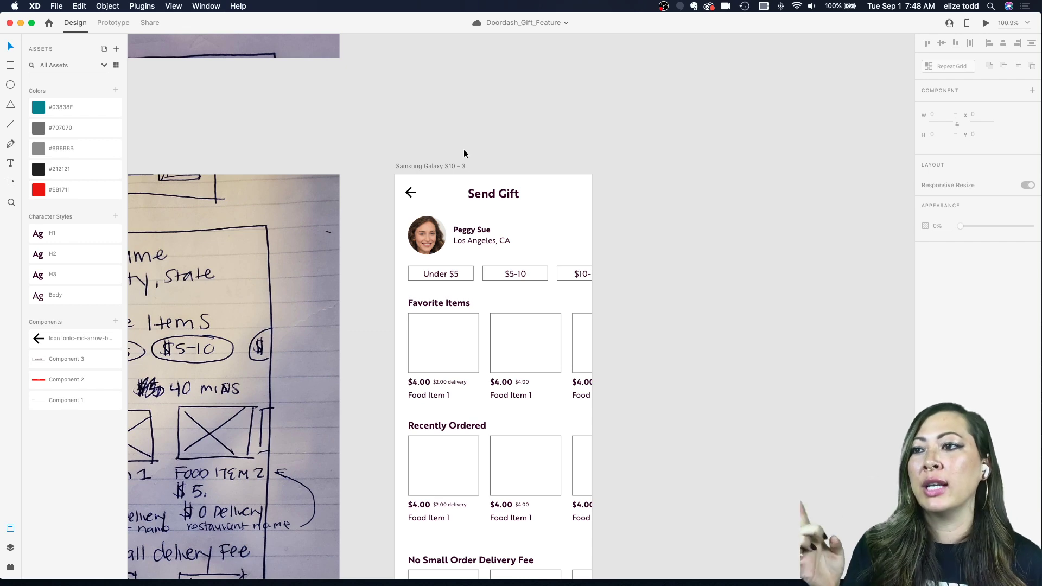
pyautogui.scroll(-2, 464, 148)
pyautogui.scroll(5, 463, 149)
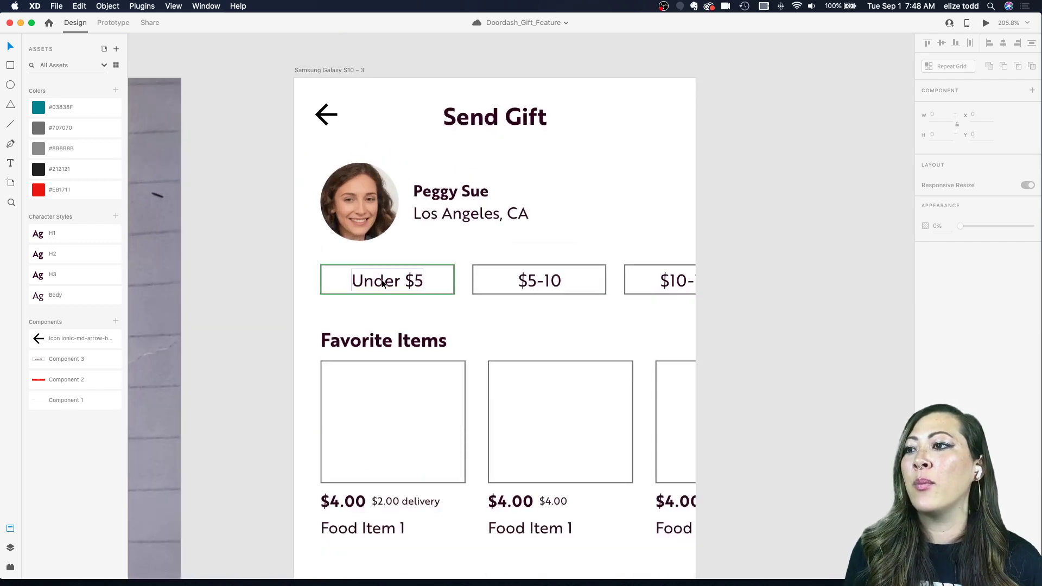
pyautogui.click(429, 268)
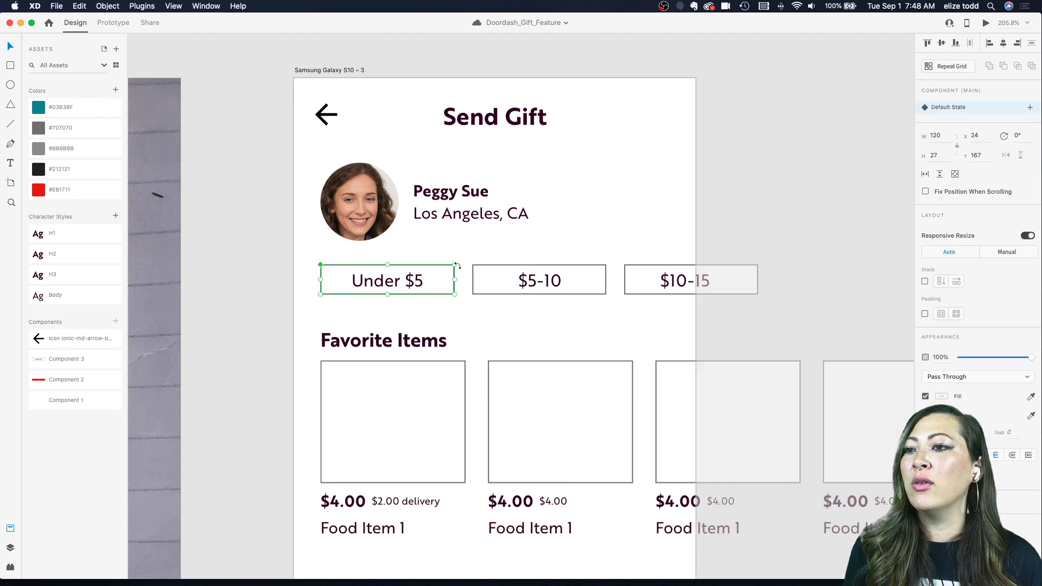
pyautogui.scroll(-6, 456, 264)
pyautogui.scroll(2, 260, 278)
pyautogui.scroll(-2, 261, 275)
pyautogui.click(523, 193)
pyautogui.moveTo(524, 192); pyautogui.dragTo(533, 343)
pyautogui.scroll(5, 513, 389)
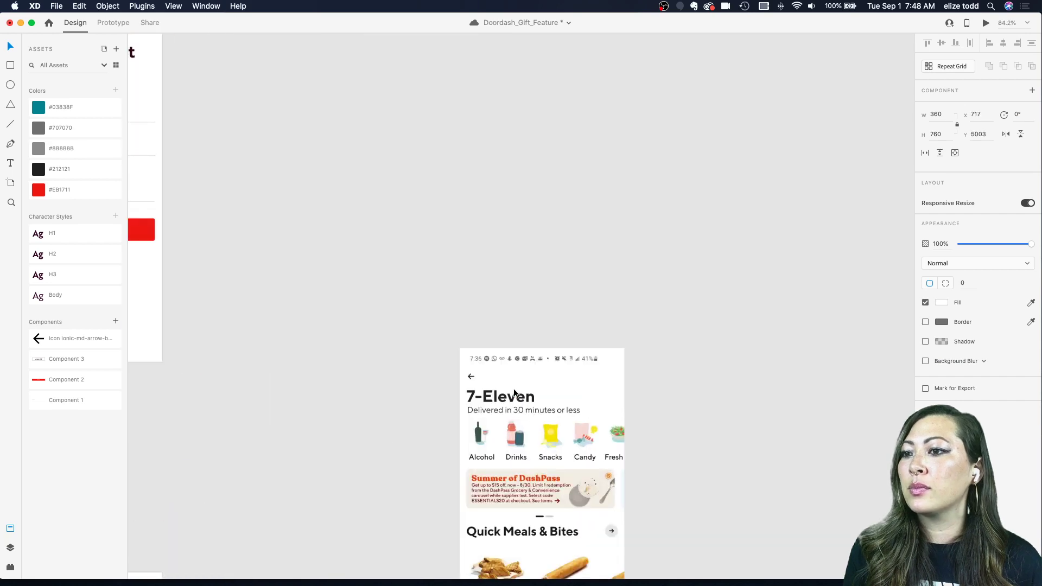
pyautogui.scroll(-5, 514, 389)
pyautogui.scroll(2, 513, 389)
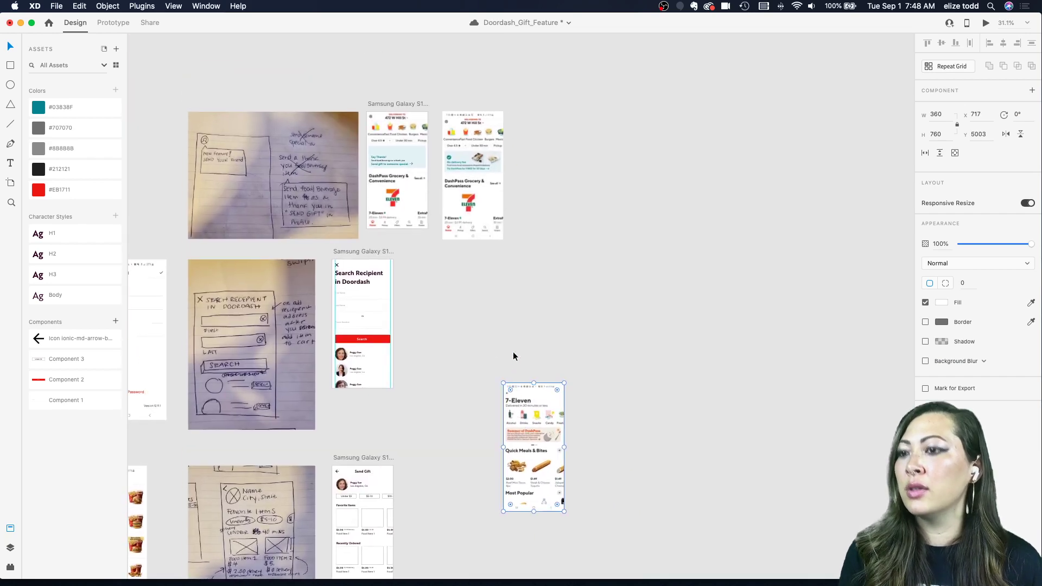
pyautogui.press('super+z')
# - Place the Doordash home screen reference with the No delivery fee banner beside the Send Gift artboard and save the document
pyautogui.moveTo(476, 199); pyautogui.dragTo(435, 522)
pyautogui.scroll(5, 434, 521)
pyautogui.scroll(5, 539, 306)
pyautogui.moveTo(539, 306); pyautogui.dragTo(522, 288)
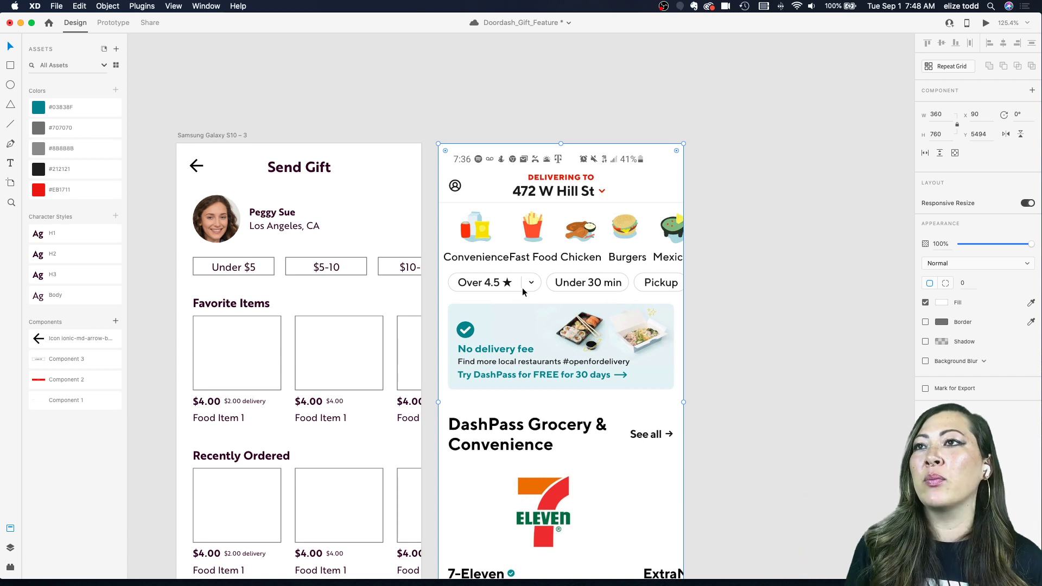
pyautogui.scroll(-2, 522, 289)
pyautogui.hscroll(-2, 523, 288)
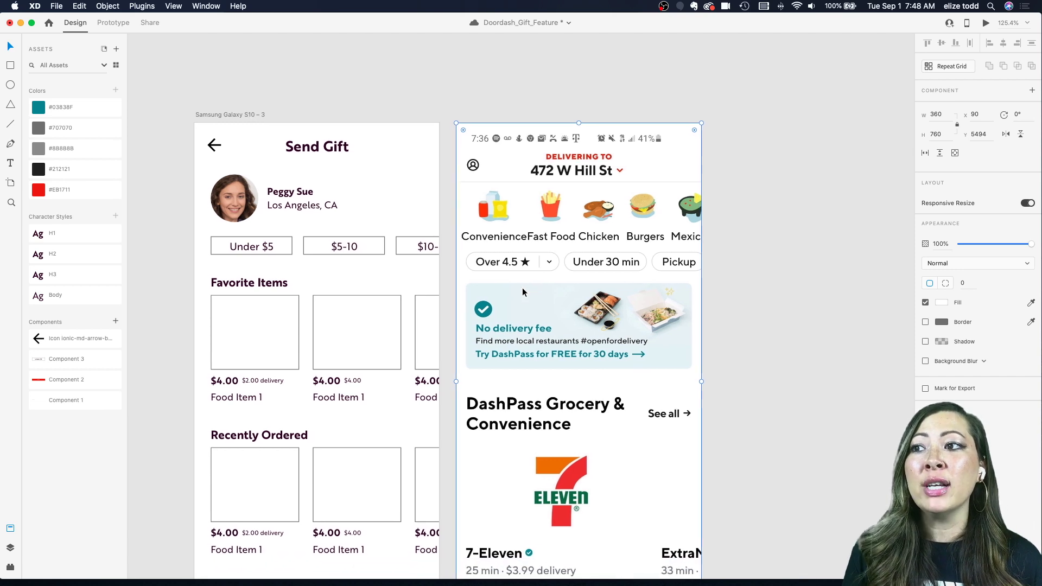
pyautogui.scroll(3, 235, 239)
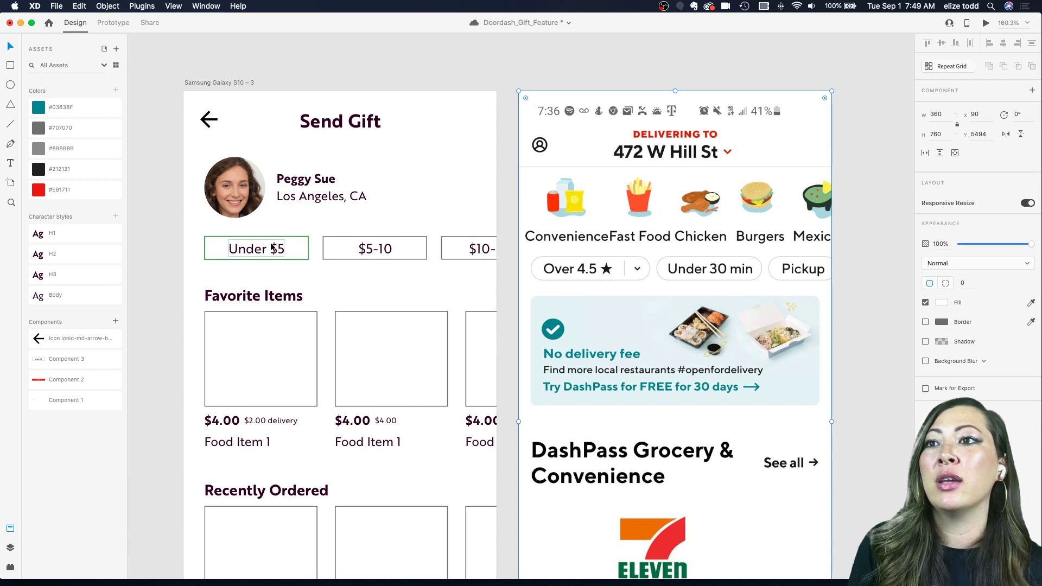
pyautogui.press('super+s')
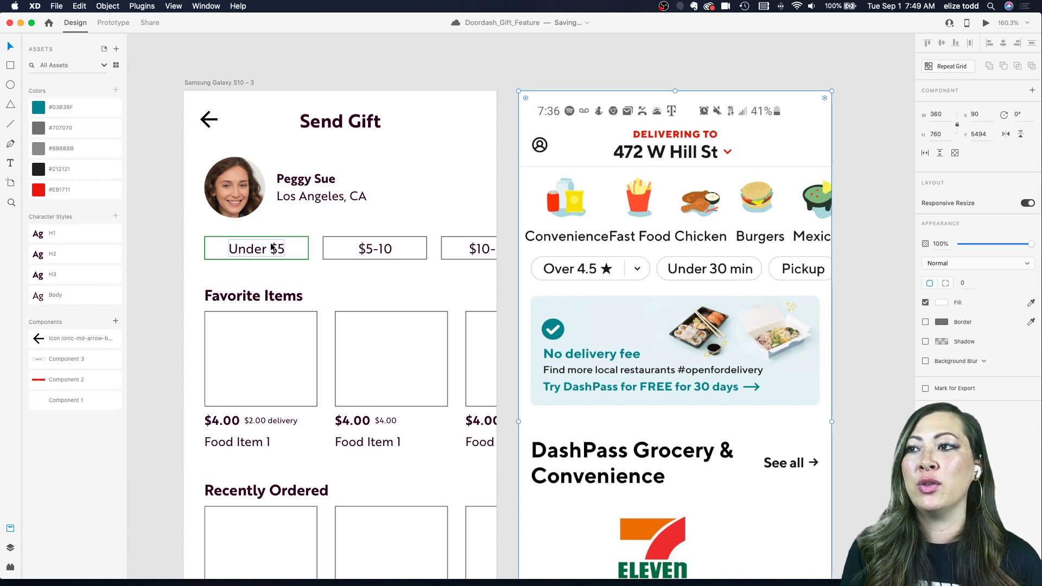
# - Apply the Body character style to the Under $5 text in the main price filter component
pyautogui.scroll(-2, 271, 246)
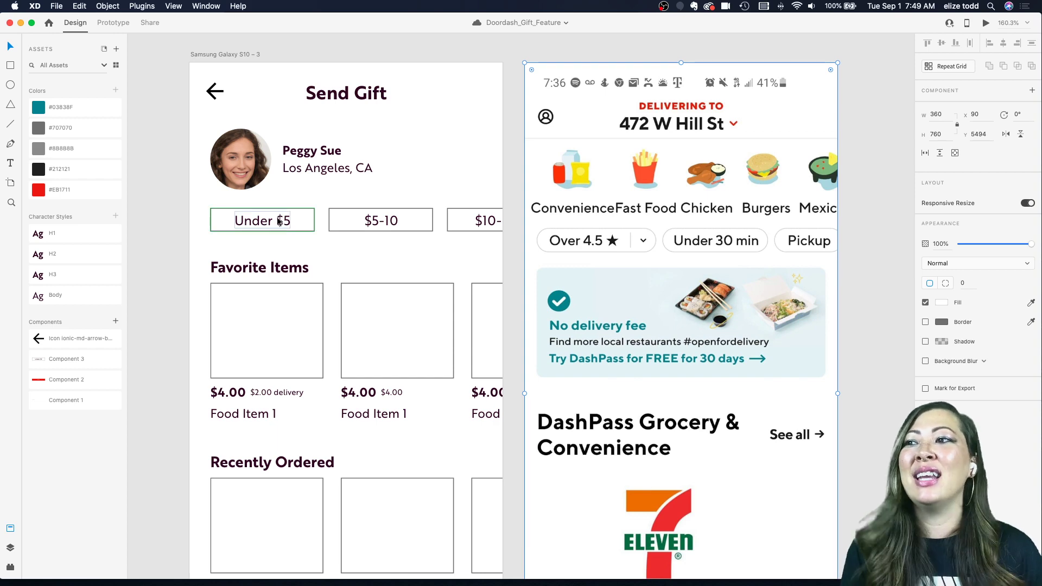
pyautogui.scroll(2, 278, 221)
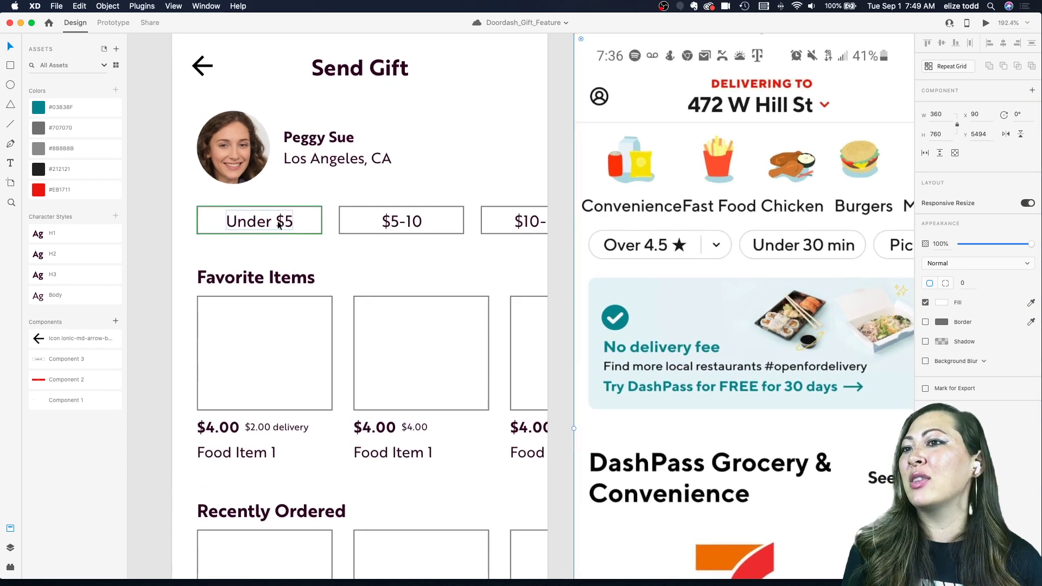
pyautogui.doubleClick(262, 224)
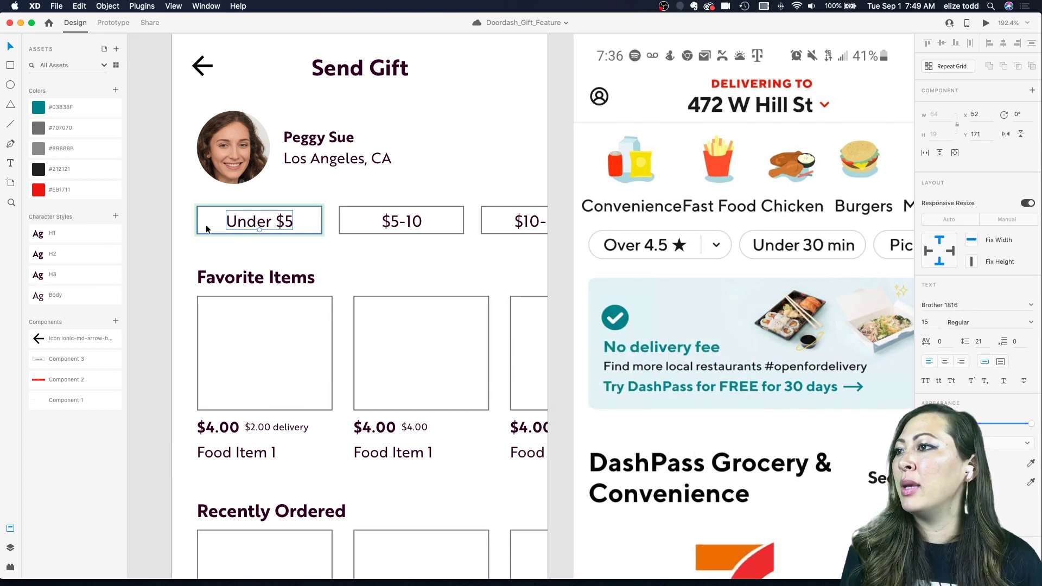
pyautogui.click(281, 216)
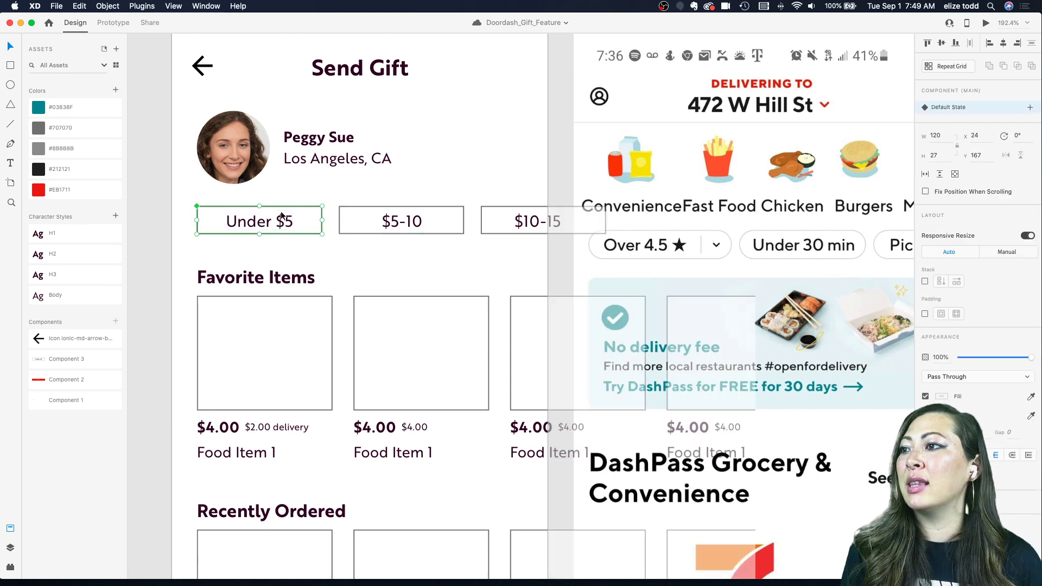
pyautogui.click(386, 220)
pyautogui.click(502, 220)
pyautogui.click(237, 220)
pyautogui.click(349, 220)
pyautogui.click(497, 221)
pyautogui.click(255, 221)
pyautogui.scroll(5, 255, 221)
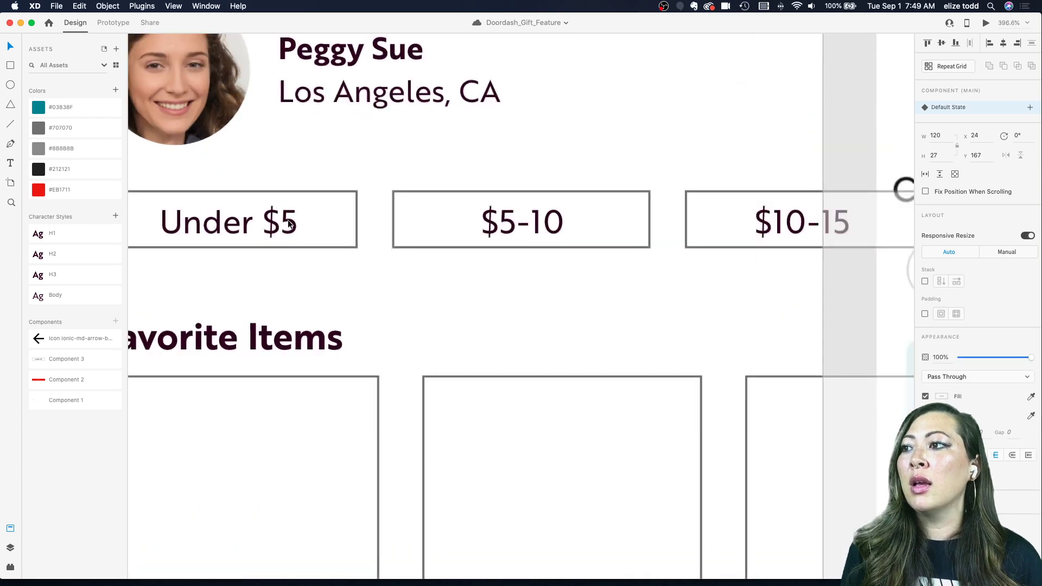
pyautogui.doubleClick(285, 236)
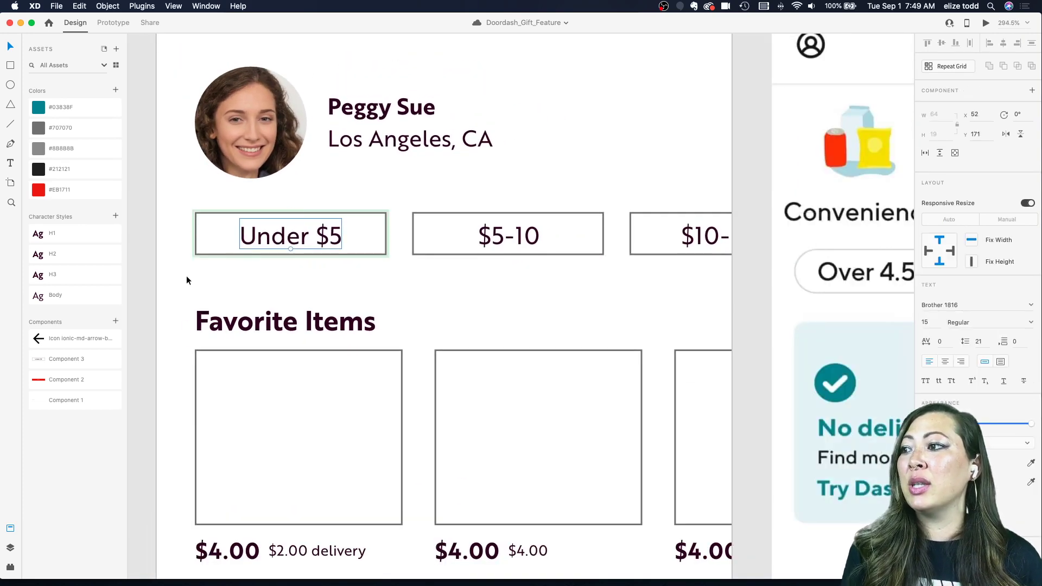
pyautogui.click(63, 290)
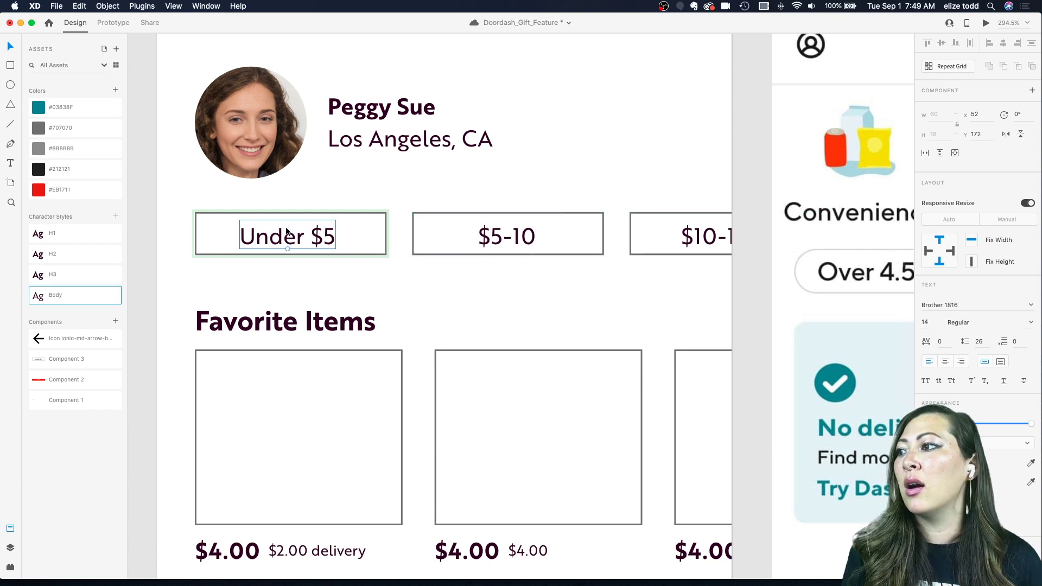
# - Set the Under $5 box's border colour to #CDCDCD, sampled from the outline of the Over 4.5 filter in the reference screen
pyautogui.click(215, 211)
pyautogui.click(216, 212)
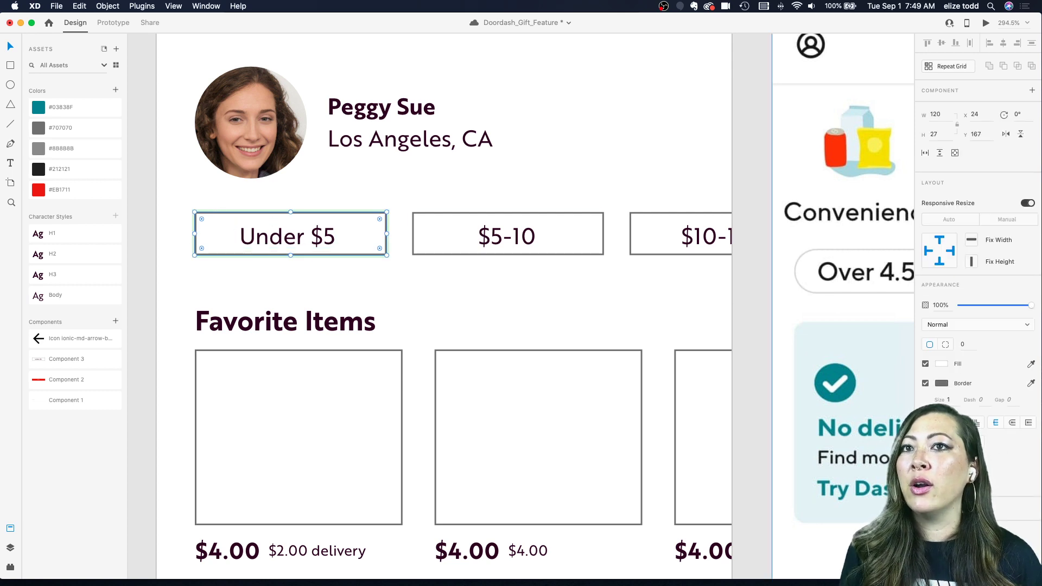
pyautogui.click(942, 384)
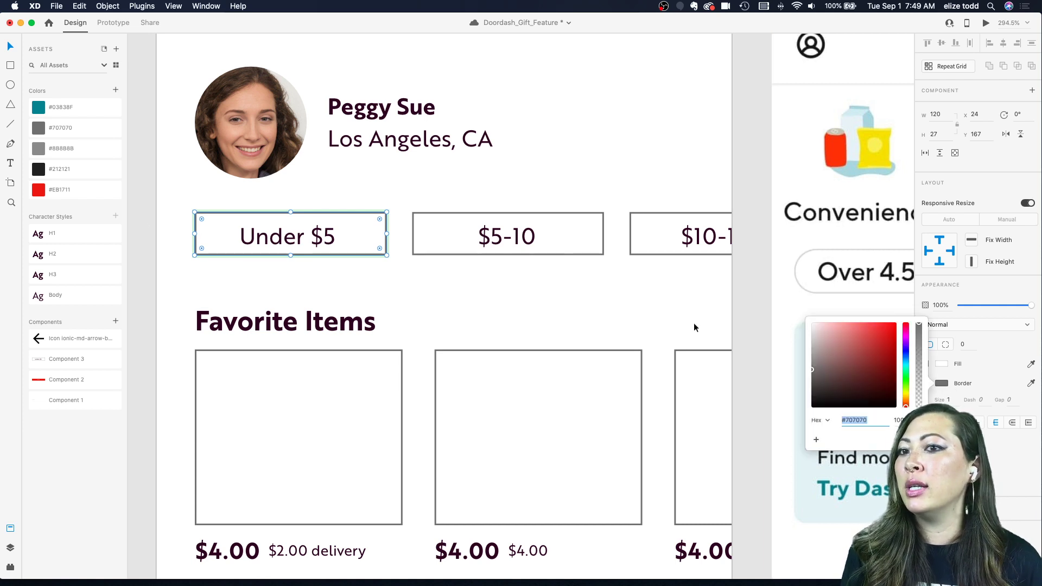
pyautogui.scroll(5, 831, 274)
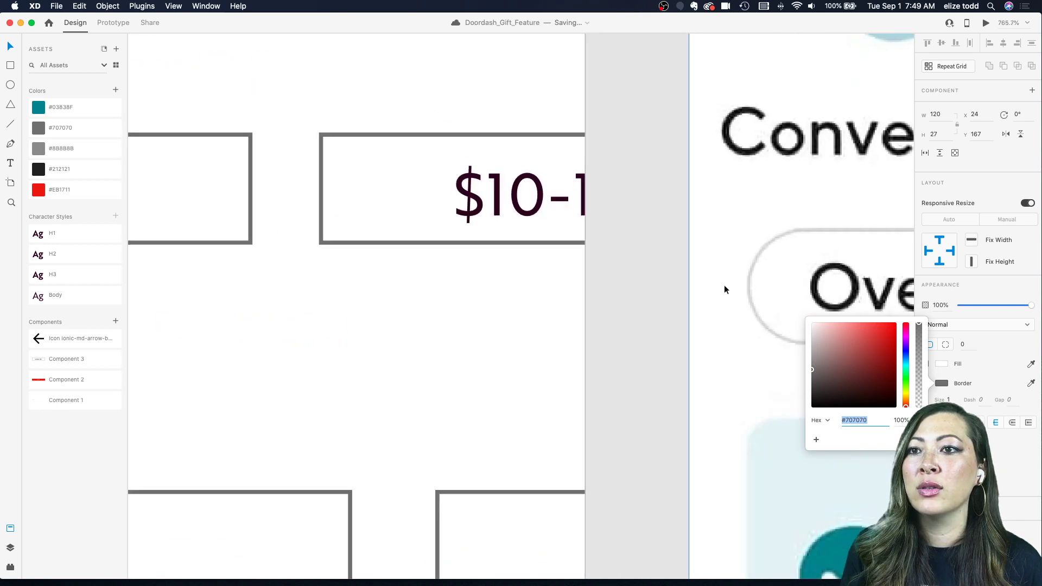
pyautogui.hscroll(1, 778, 227)
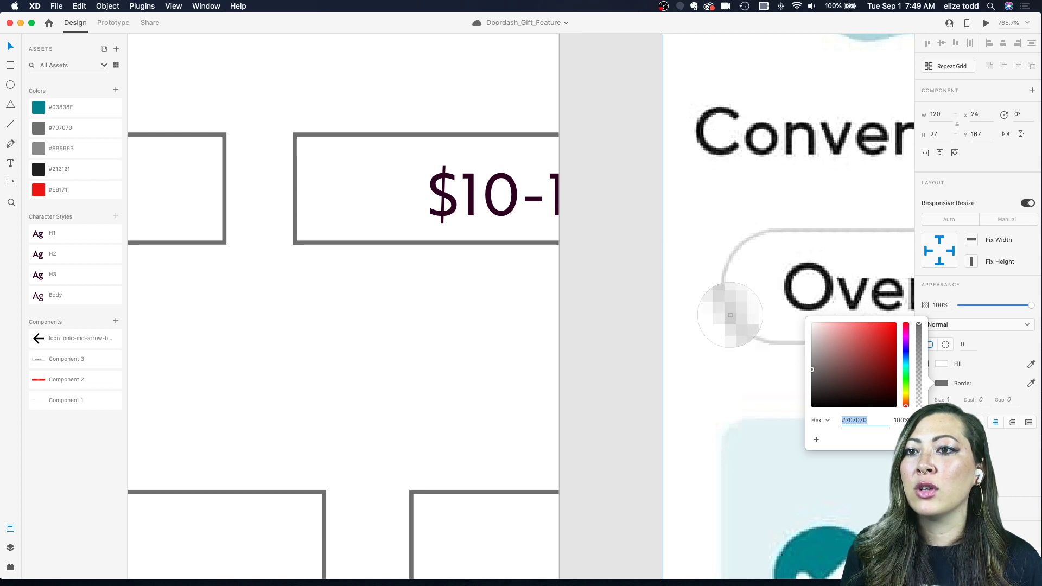
pyautogui.click(728, 314)
pyautogui.scroll(-2, 727, 314)
pyautogui.scroll(-5, 517, 299)
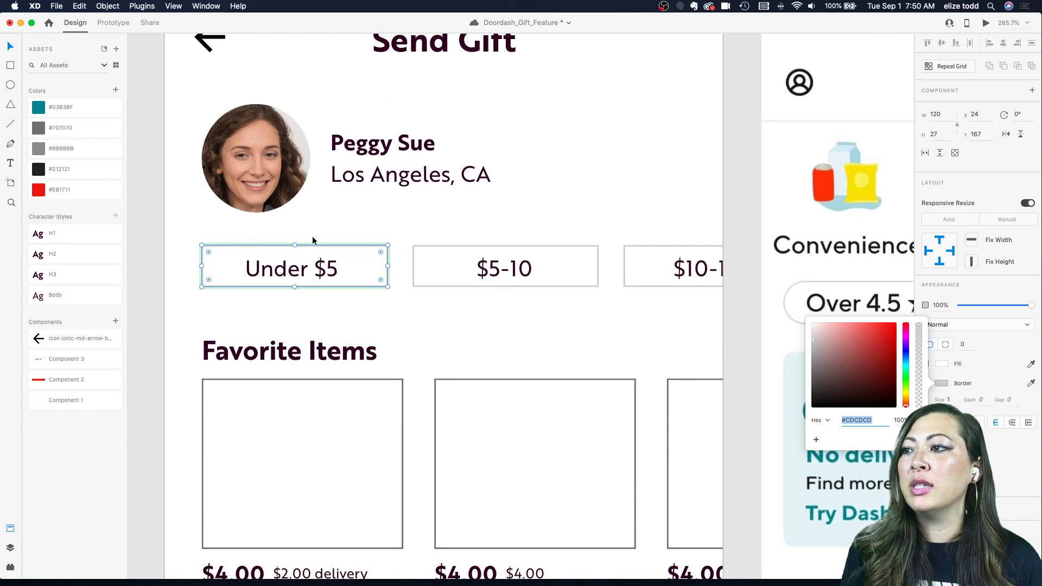
pyautogui.scroll(3, 389, 247)
pyautogui.click(389, 210)
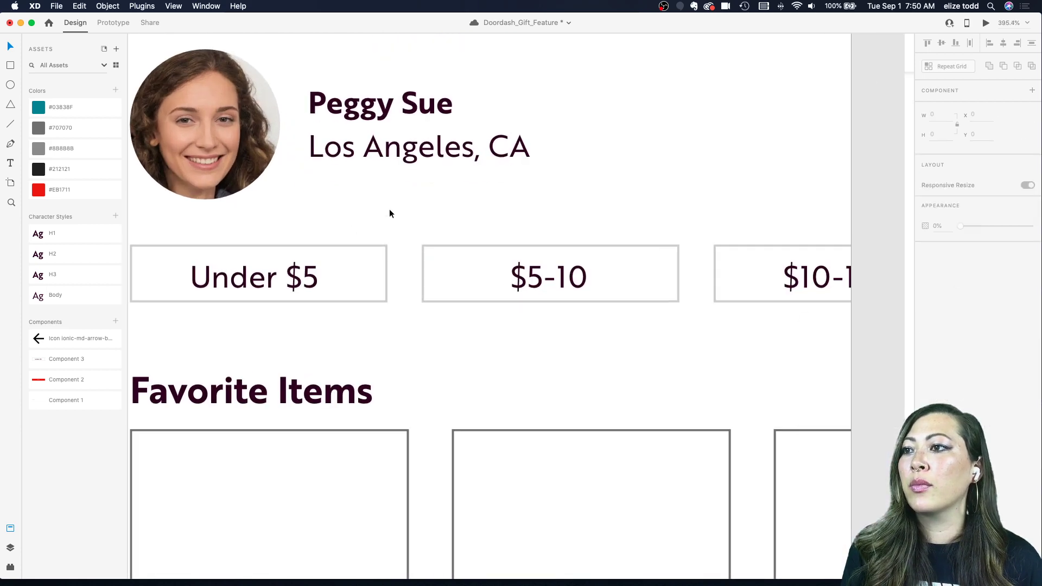
# - Round the corners of the Under $5 box to a radius of 14, following the pill-shaped filters in the reference screen
pyautogui.scroll(2, 389, 209)
pyautogui.hscroll(15, 422, 216)
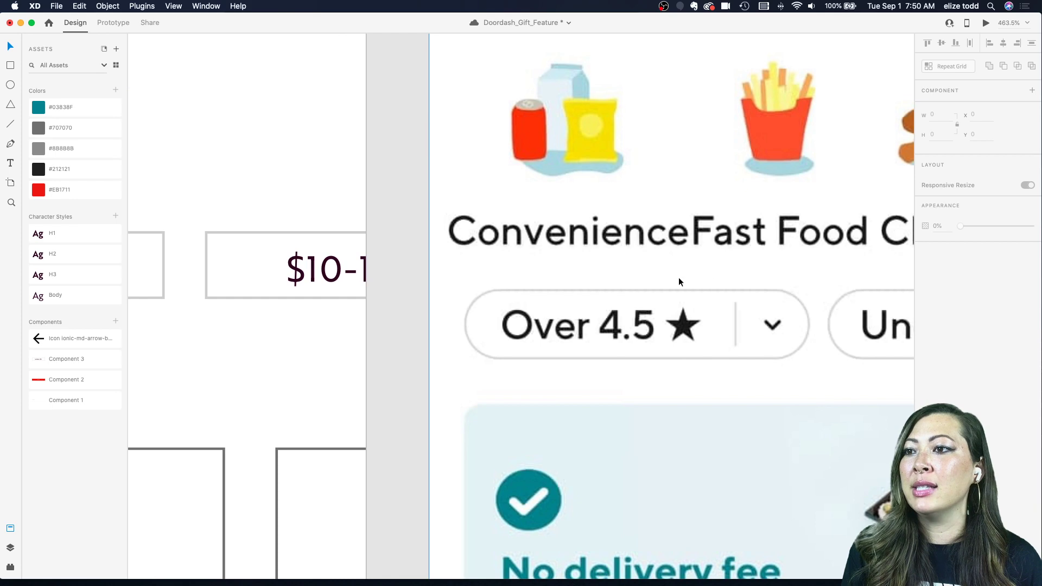
pyautogui.scroll(-5, 529, 337)
pyautogui.hscroll(-5, 530, 337)
pyautogui.click(431, 293)
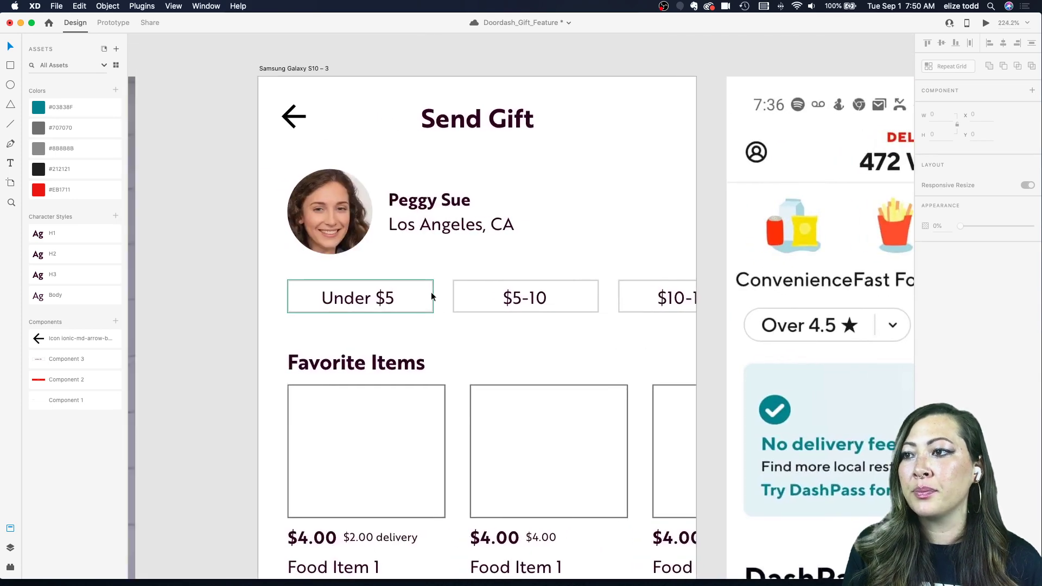
pyautogui.scroll(3, 432, 296)
pyautogui.doubleClick(433, 288)
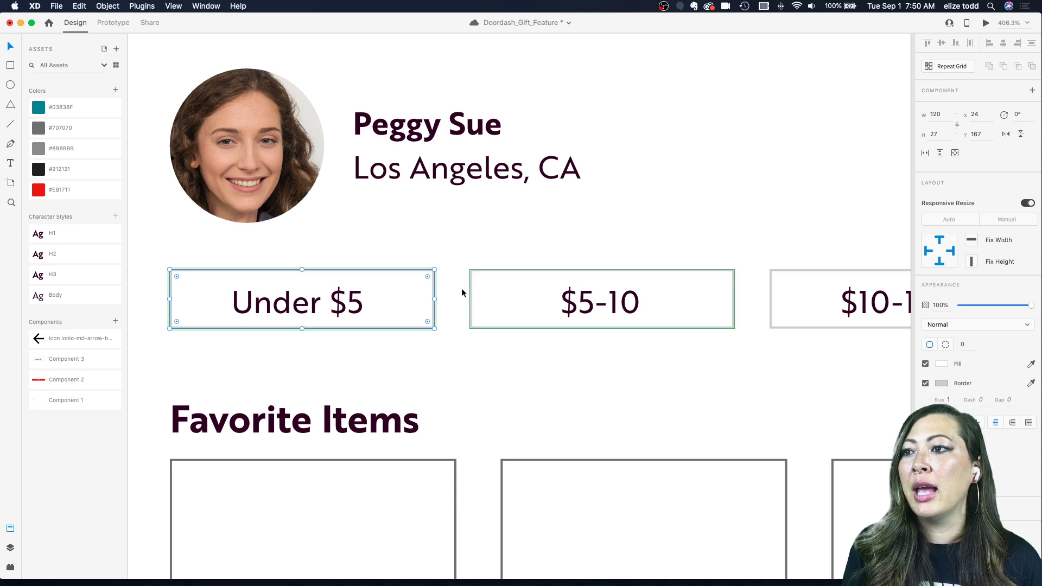
pyautogui.scroll(10, 534, 286)
pyautogui.scroll(-4, 530, 263)
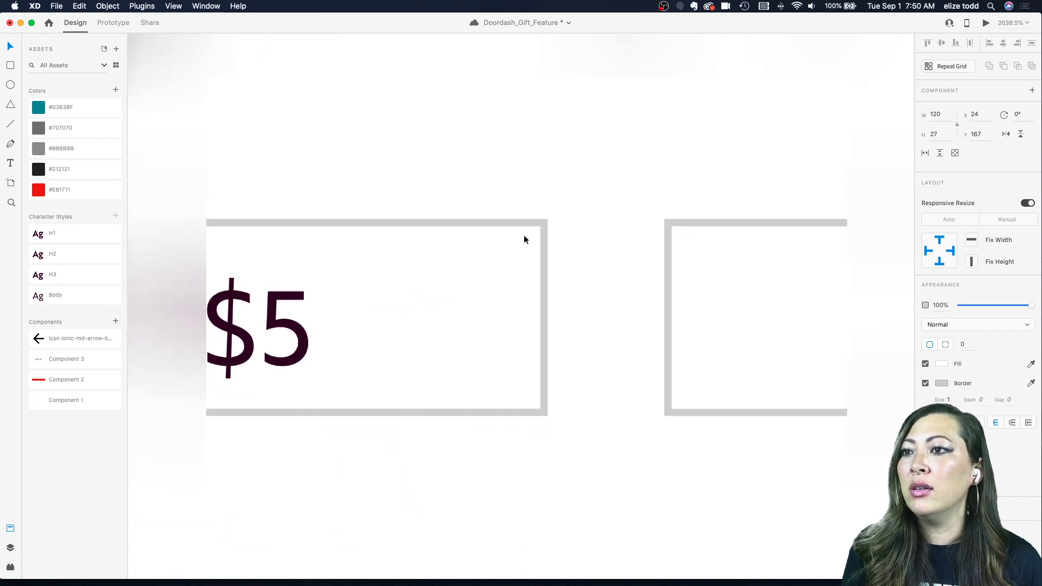
pyautogui.scroll(3, 538, 231)
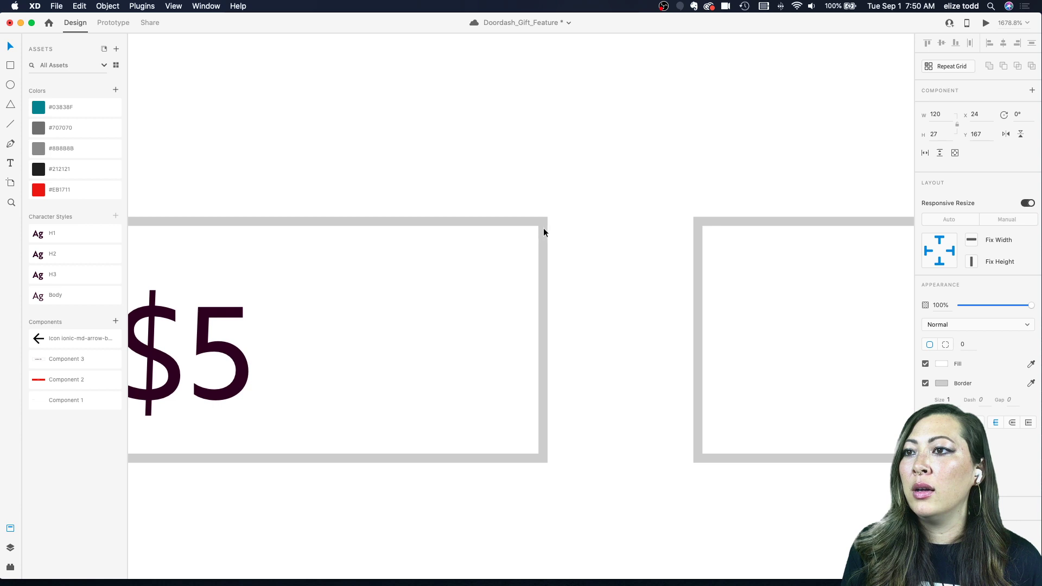
pyautogui.moveTo(540, 225); pyautogui.dragTo(380, 320)
pyautogui.scroll(-10, 379, 321)
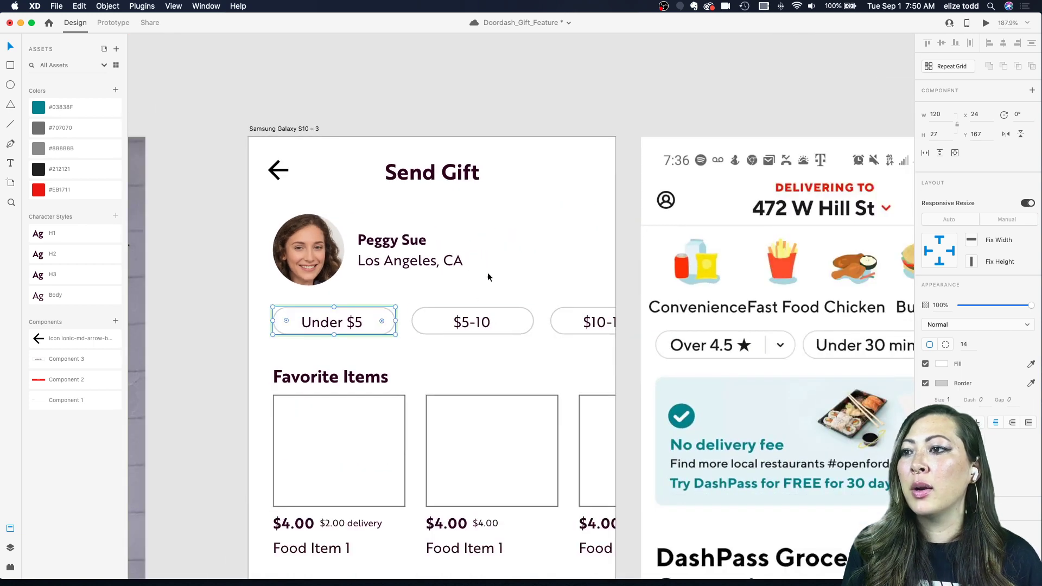
pyautogui.click(493, 276)
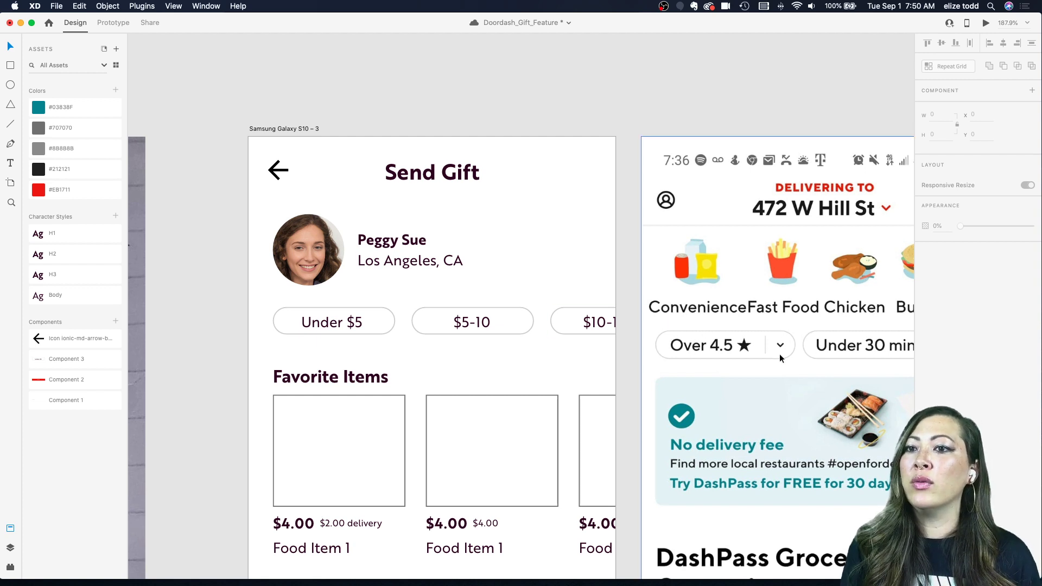
pyautogui.hscroll(5, 741, 358)
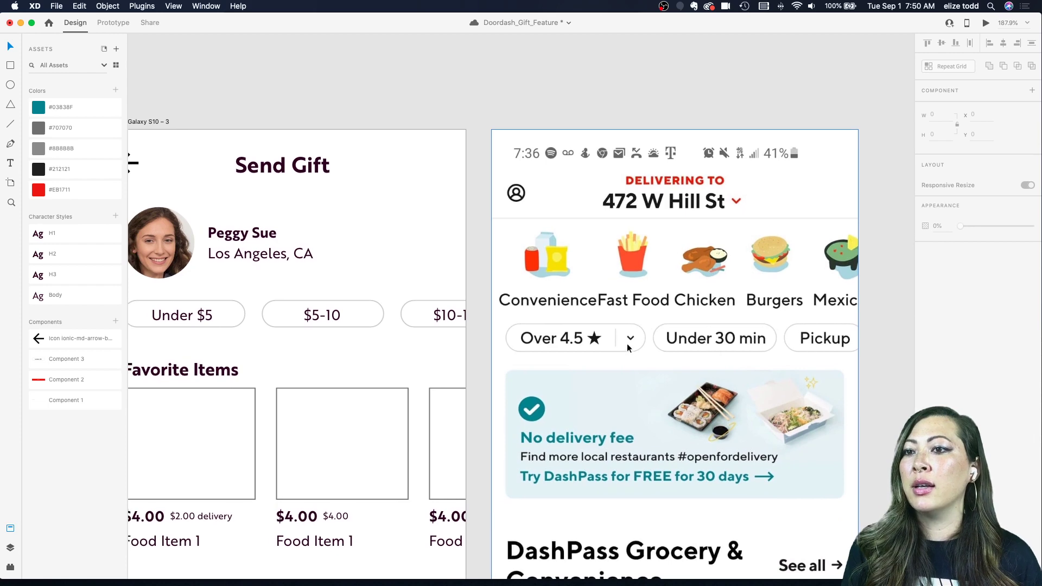
pyautogui.hscroll(-5, 628, 344)
pyautogui.hscroll(2, 628, 344)
pyautogui.scroll(3, 363, 342)
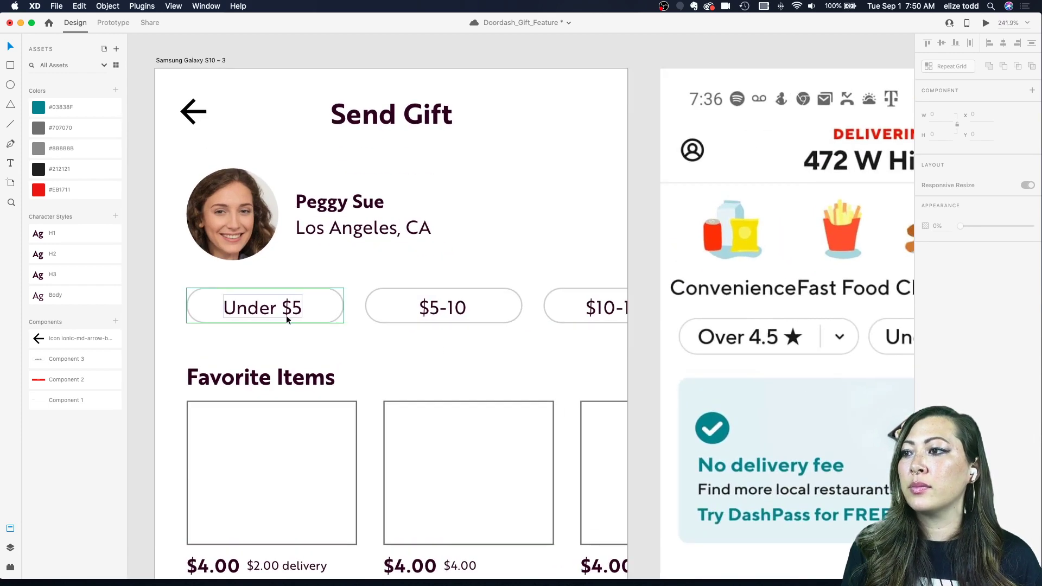
# - Examine the spacing between text and outline in the pill-shaped filters of the Doordash reference screen
pyautogui.hscroll(6, 287, 319)
pyautogui.scroll(-3, 599, 318)
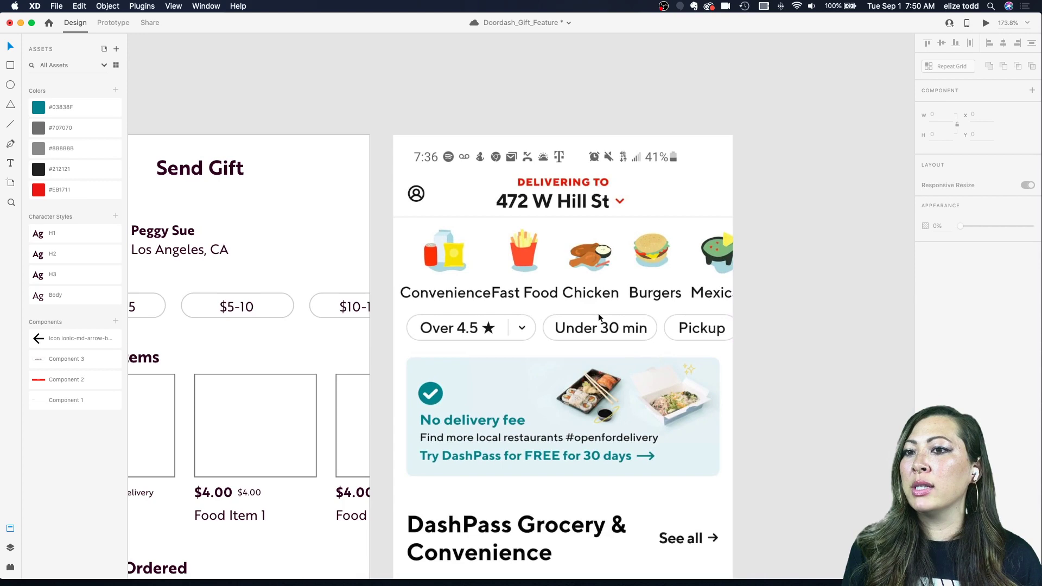
pyautogui.scroll(5, 599, 337)
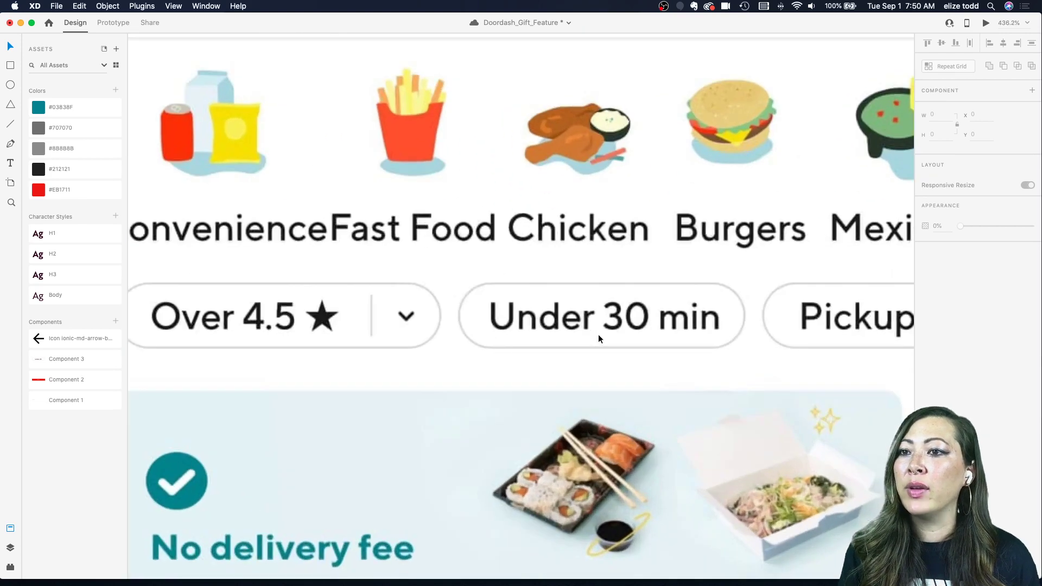
pyautogui.hscroll(4, 598, 334)
pyautogui.hscroll(-1, 646, 328)
pyautogui.scroll(-4, 645, 328)
pyautogui.hscroll(-1, 538, 327)
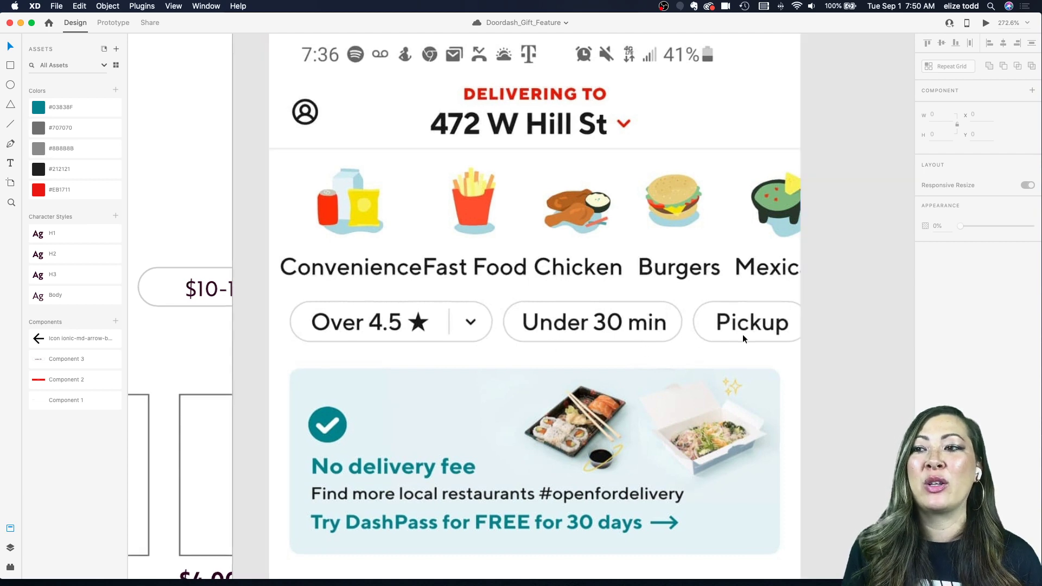
pyautogui.scroll(-3, 742, 334)
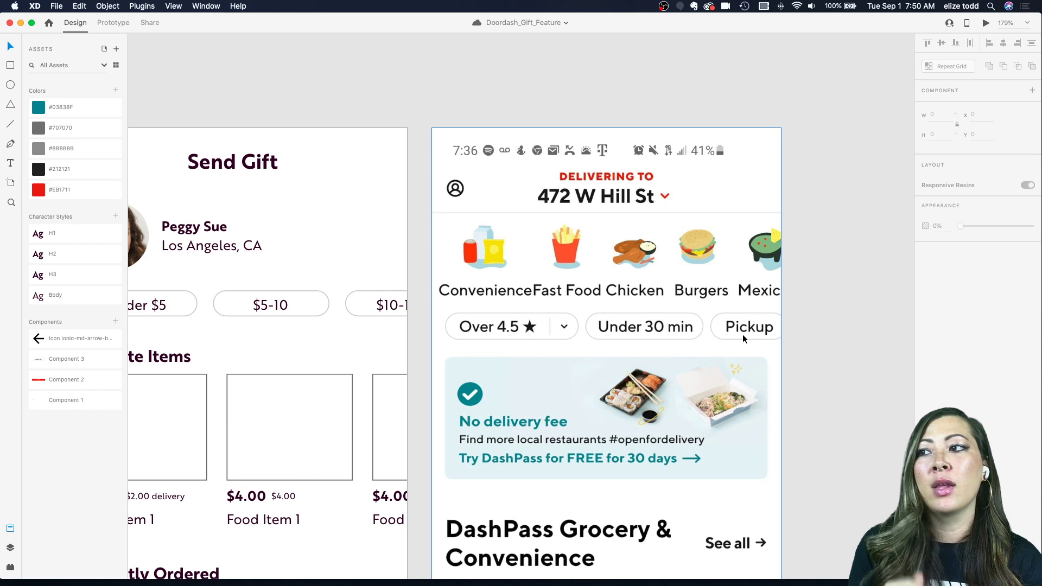
pyautogui.hscroll(-5, 743, 334)
# - Move the Under $5 text closer to its box's left edge in the main price filter component, at X 41
pyautogui.click(400, 308)
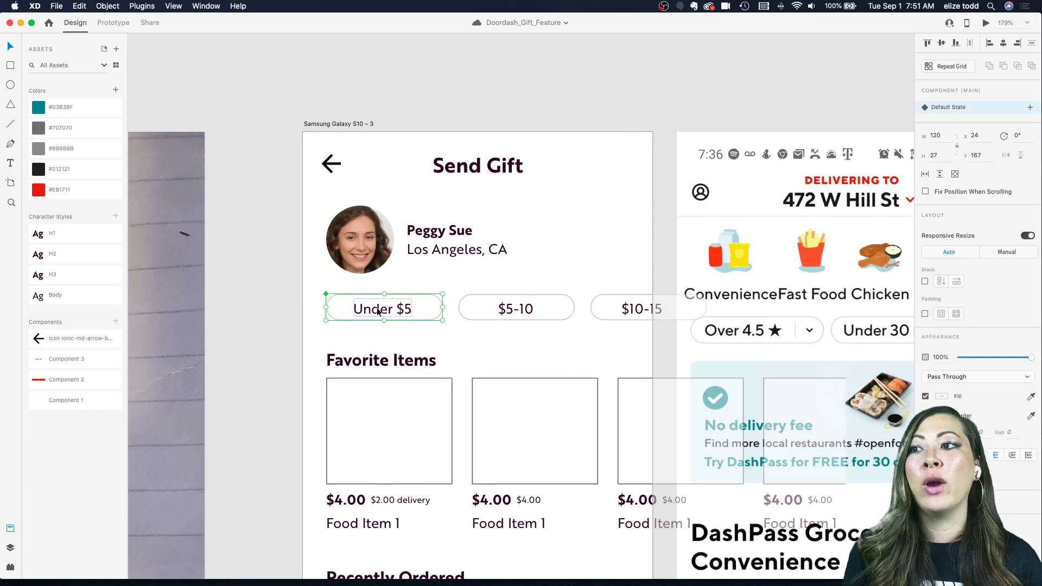
pyautogui.scroll(3, 400, 309)
pyautogui.scroll(3, 380, 309)
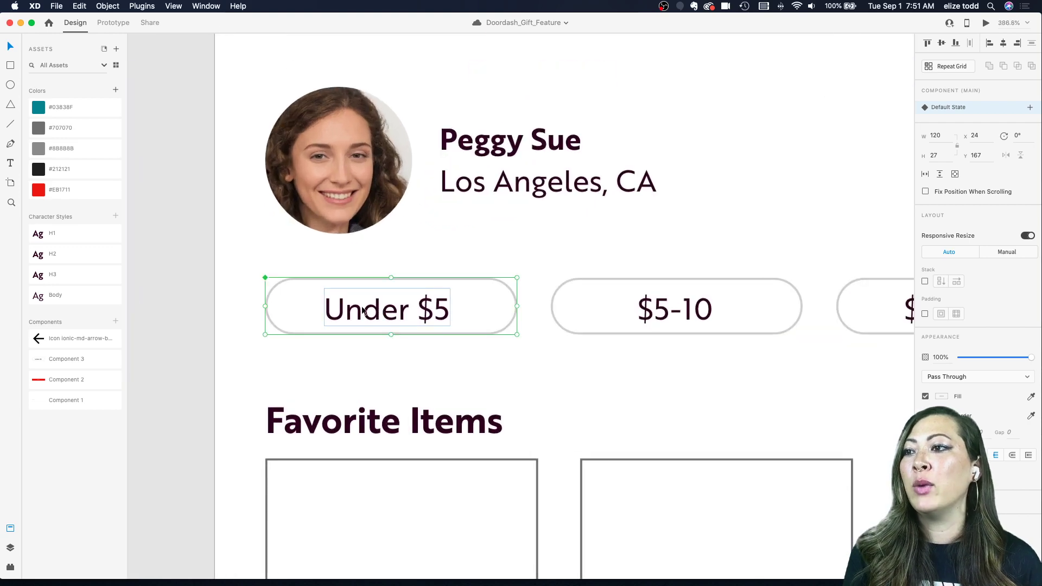
pyautogui.doubleClick(365, 311)
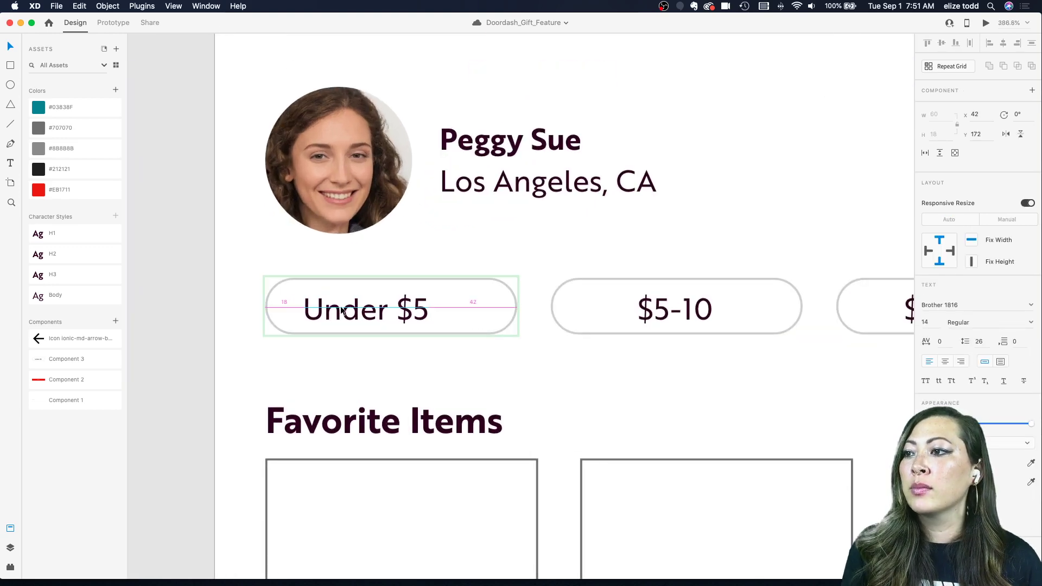
pyautogui.press('Left')
# - Narrow the Under $5 box to a width of 95 so it fits more closely around its text
pyautogui.click(274, 310)
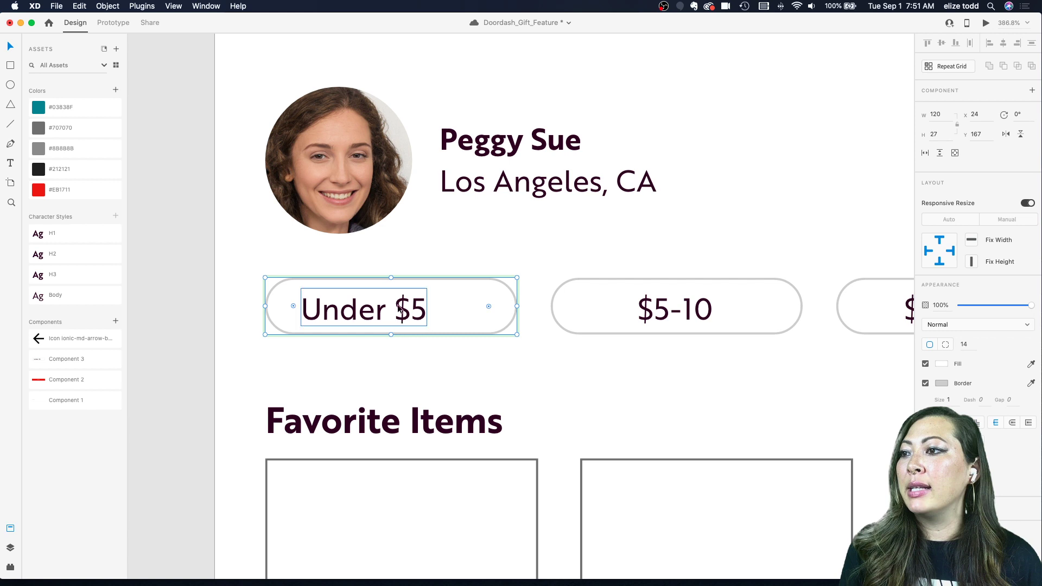
pyautogui.moveTo(516, 305); pyautogui.dragTo(467, 304)
pyautogui.click(268, 307)
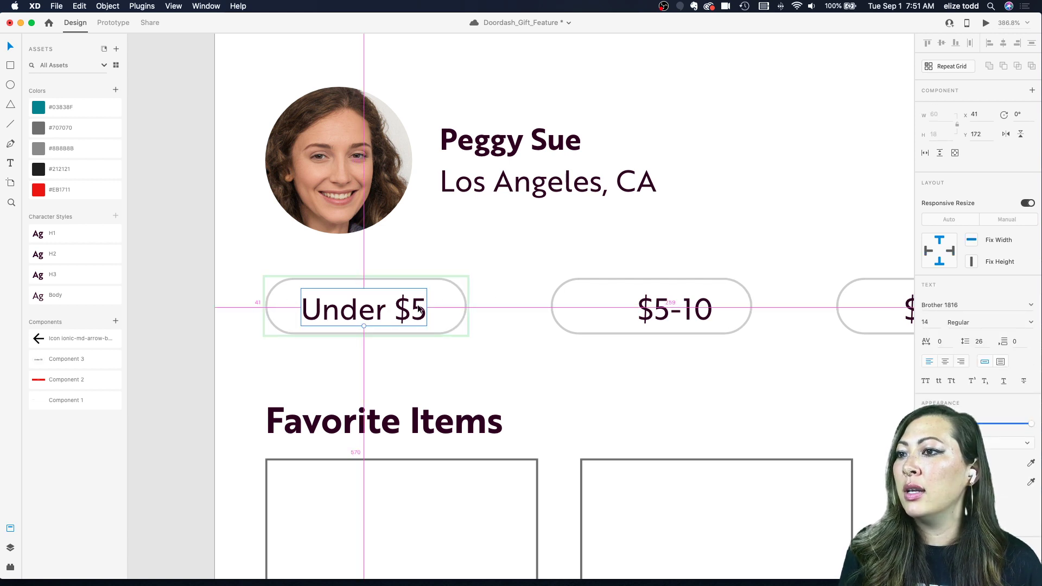
pyautogui.click(477, 307)
pyautogui.click(464, 307)
pyautogui.moveTo(467, 305); pyautogui.dragTo(464, 305)
pyautogui.doubleClick(282, 313)
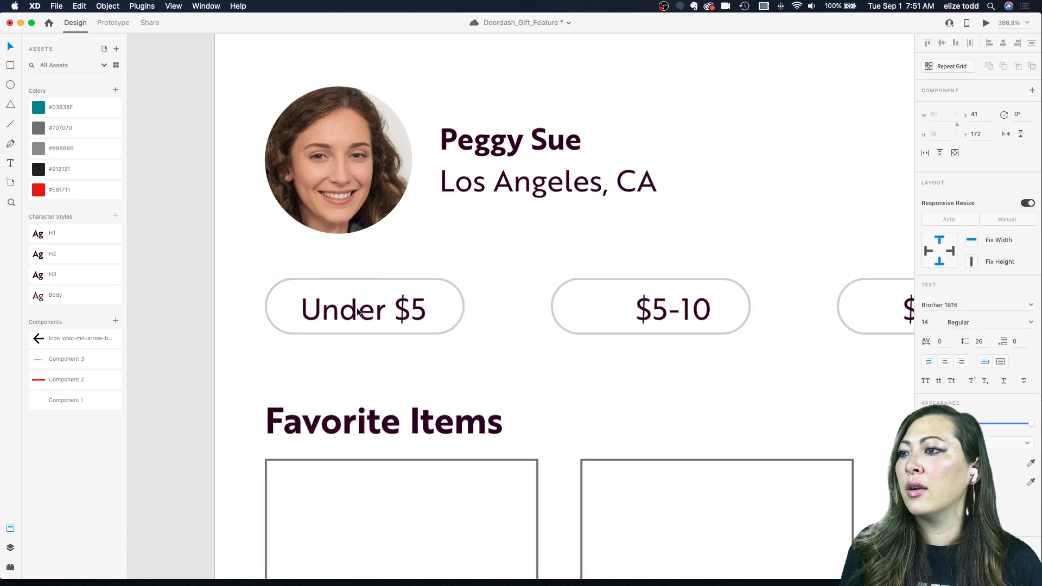
# - Measure the distances from the Under $5 text to all four edges of its box and save the document
pyautogui.scroll(5, 313, 314)
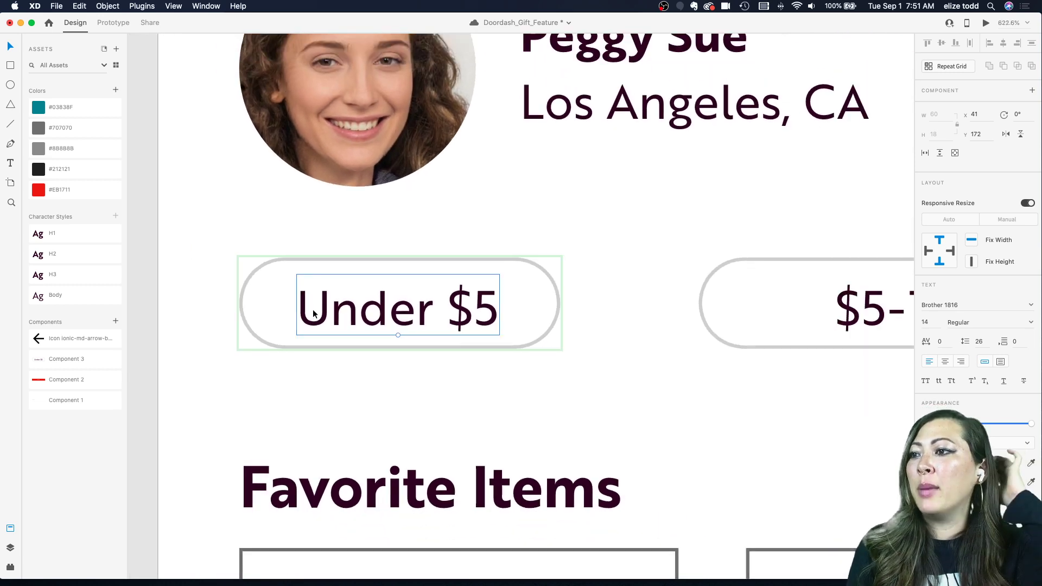
pyautogui.click(299, 245)
pyautogui.doubleClick(336, 283)
pyautogui.click(299, 229)
pyautogui.doubleClick(328, 300)
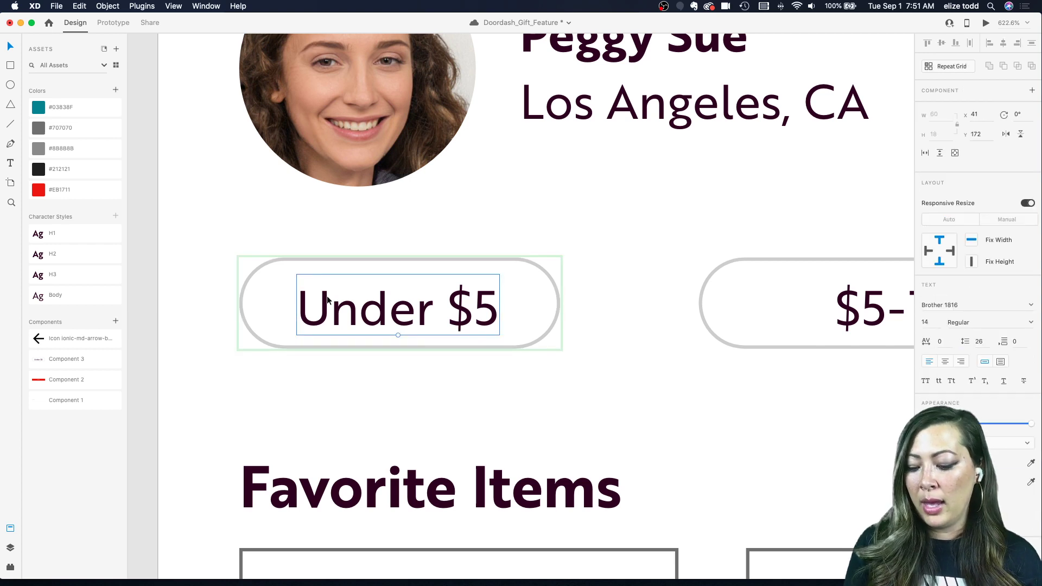
pyautogui.press('alt')
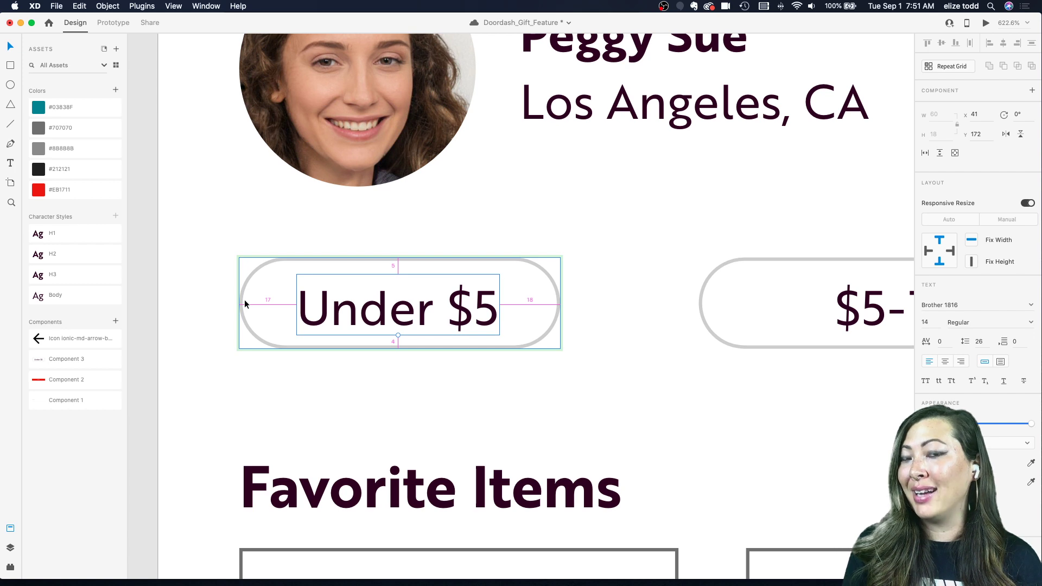
pyautogui.press('alt')
pyautogui.scroll(5, 246, 305)
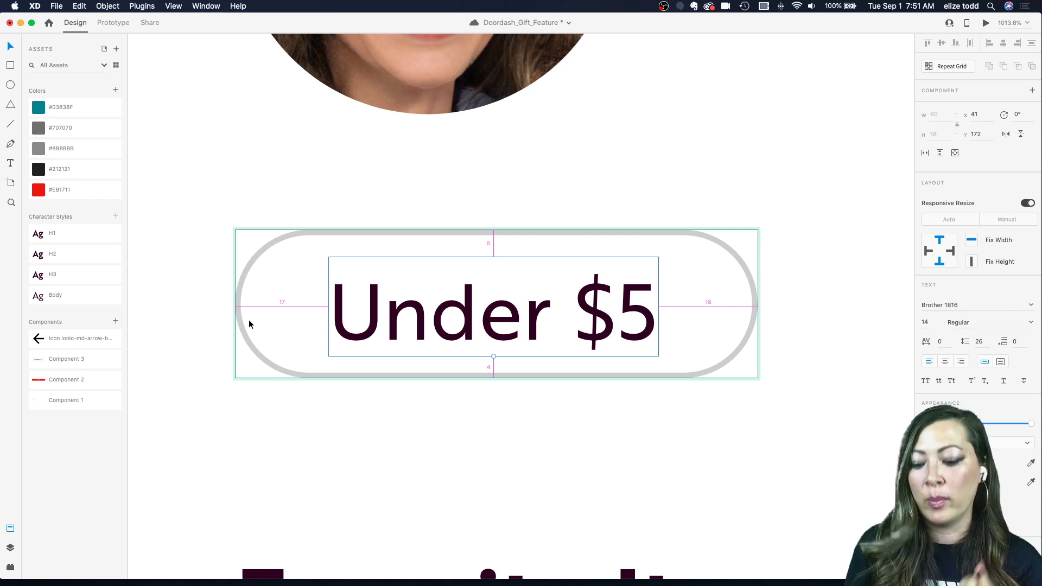
pyautogui.press('super+s')
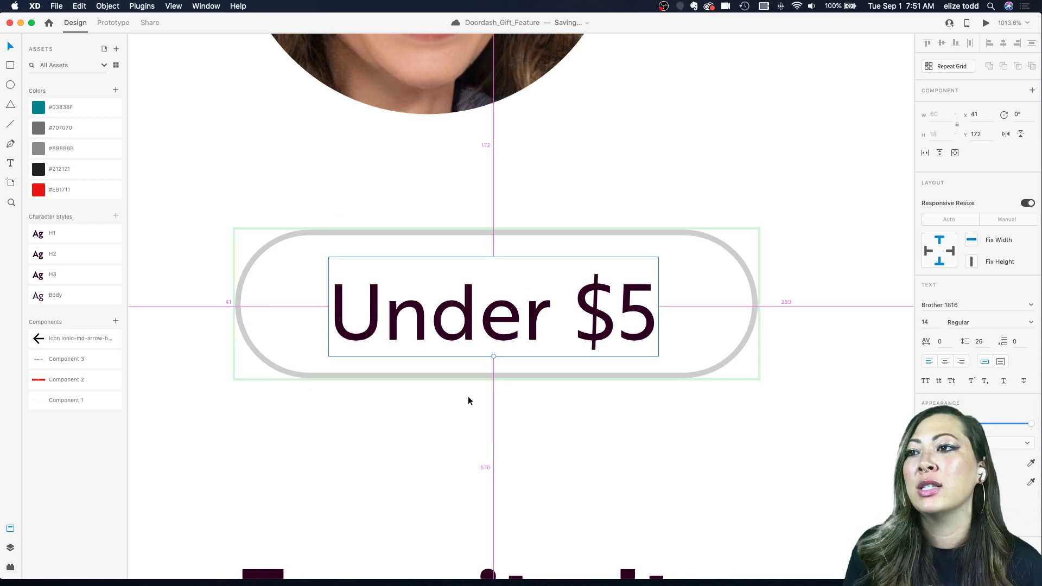
# - Resize the Under $5 box to 94 wide and 28 high to even out the spacing around its text
pyautogui.click(457, 374)
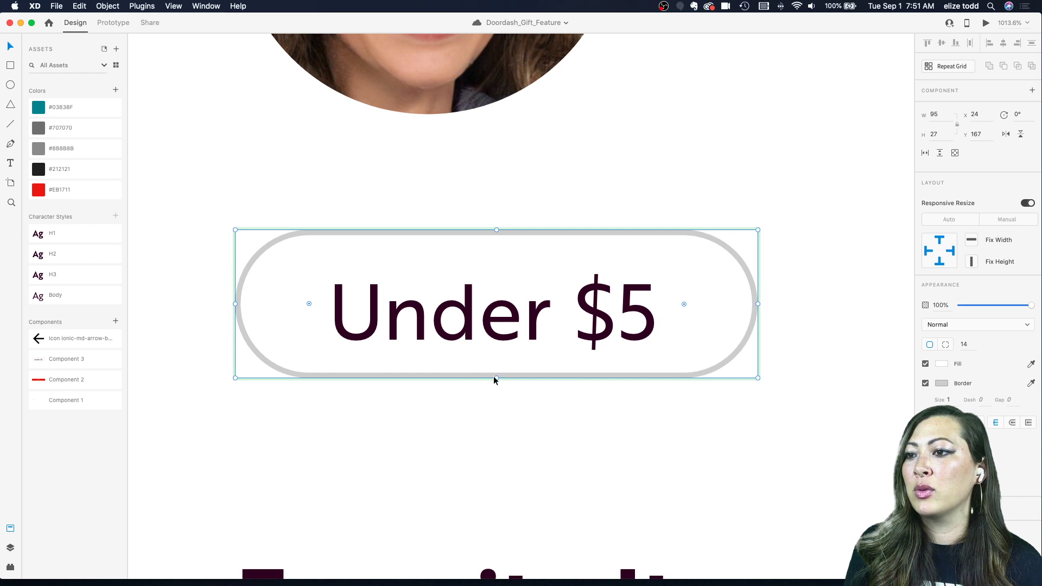
pyautogui.moveTo(495, 376); pyautogui.dragTo(496, 384)
pyautogui.doubleClick(495, 332)
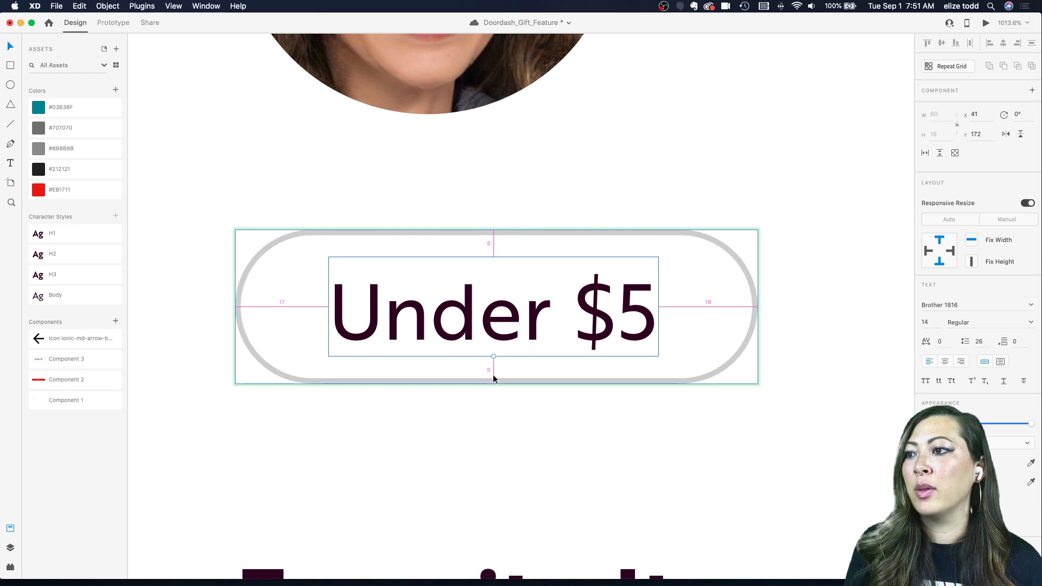
pyautogui.click(706, 340)
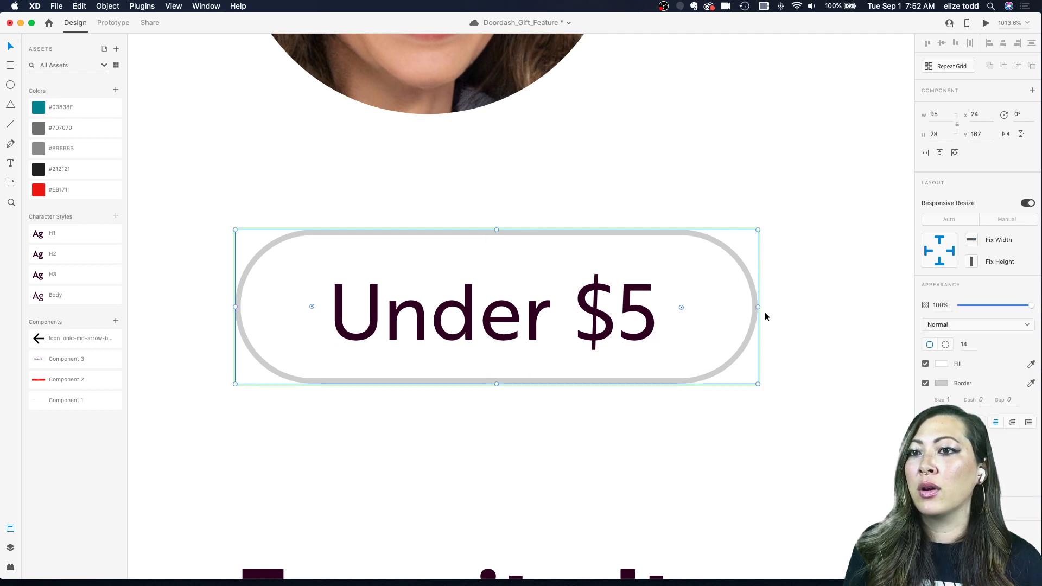
pyautogui.moveTo(757, 307); pyautogui.dragTo(751, 305)
pyautogui.click(751, 305)
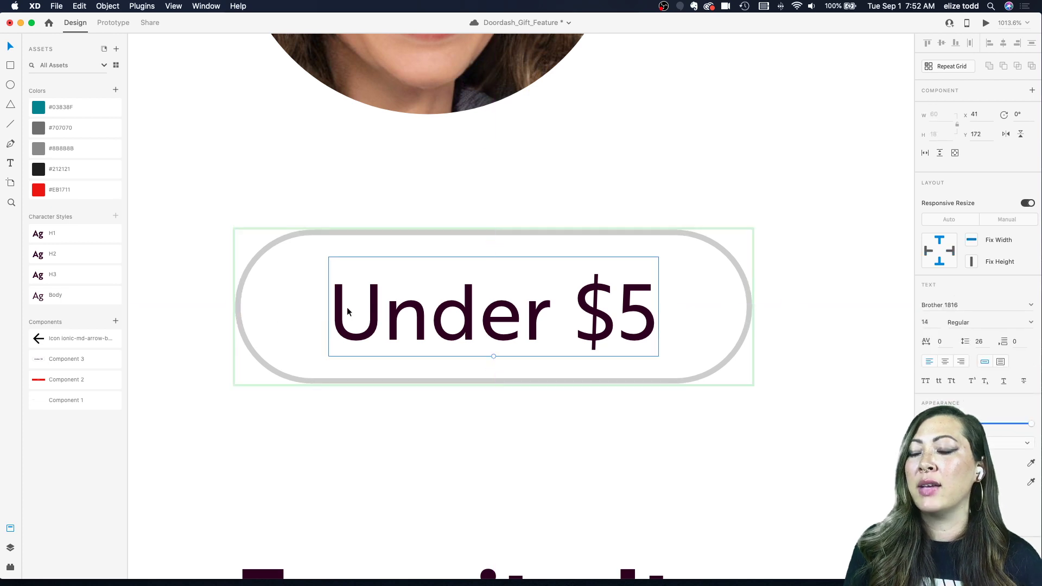
pyautogui.scroll(-3, 346, 305)
pyautogui.press('Escape')
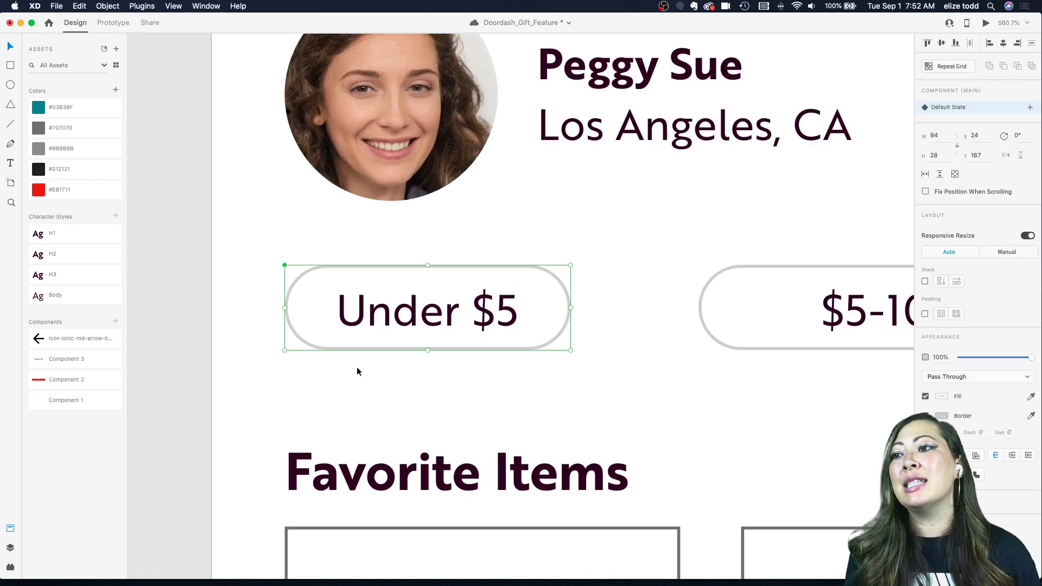
# - Enable padding on the main Under $5 filter component so the filter boxes fit their text
pyautogui.scroll(-3, 536, 263)
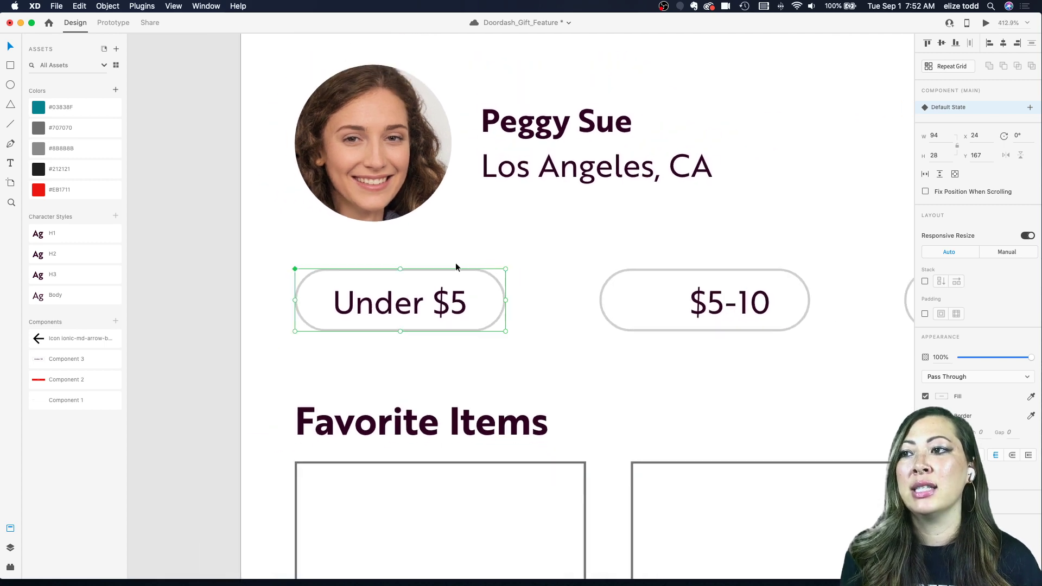
pyautogui.hscroll(-2, 423, 272)
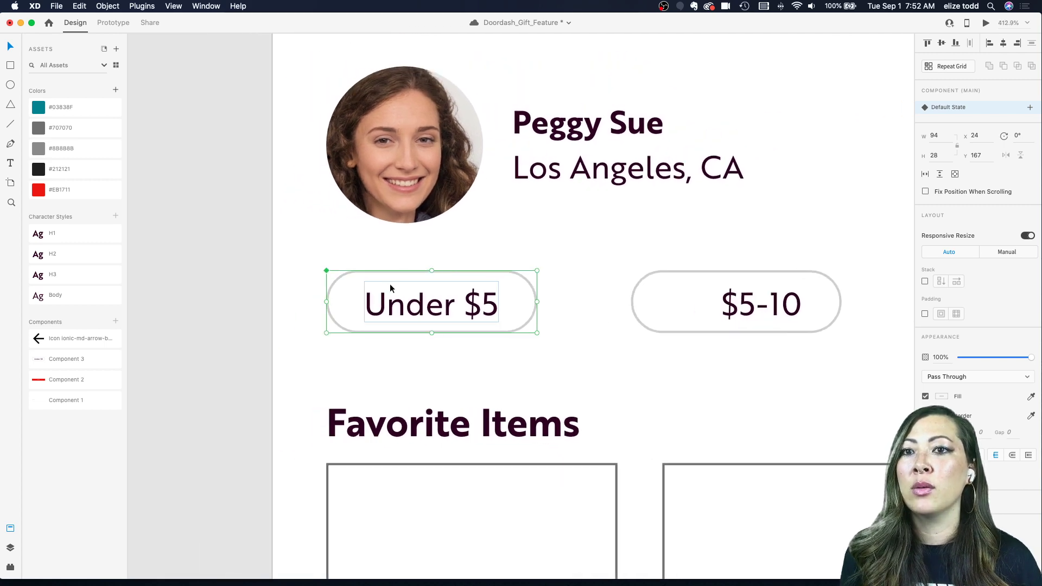
pyautogui.scroll(3, 389, 285)
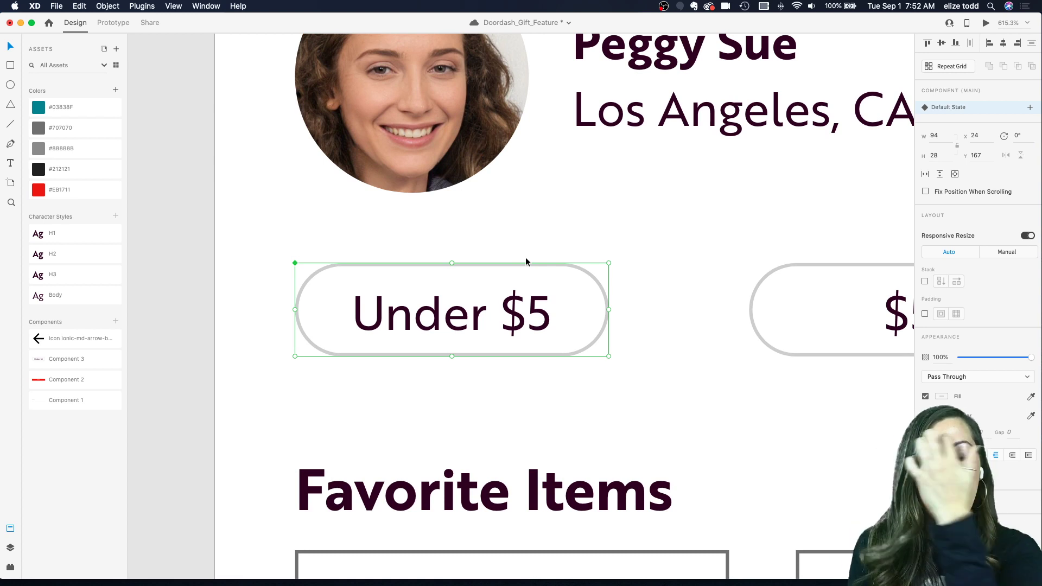
pyautogui.click(665, 288)
pyautogui.scroll(-3, 667, 289)
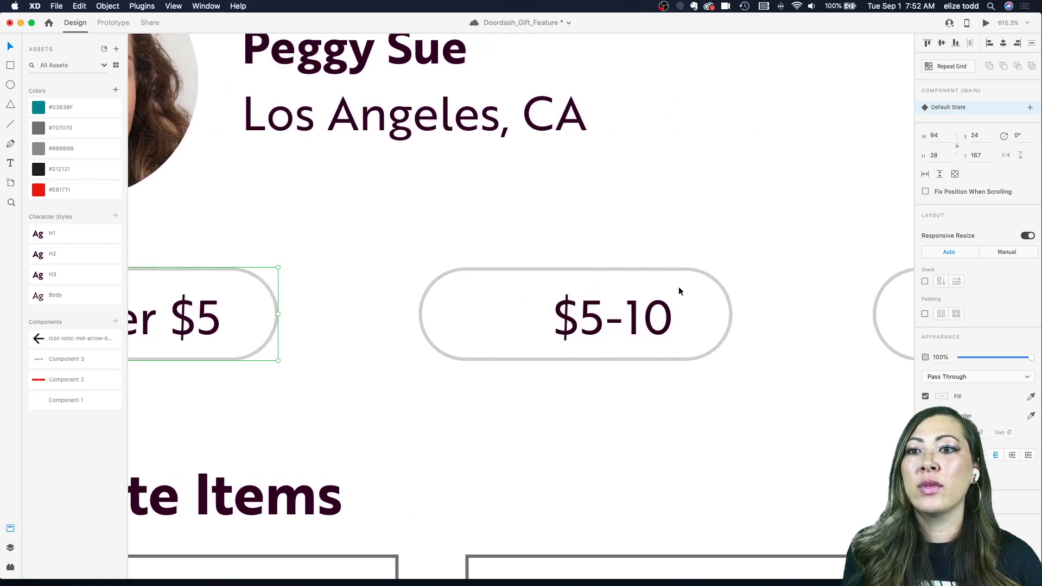
pyautogui.click(335, 302)
pyautogui.scroll(5, 333, 300)
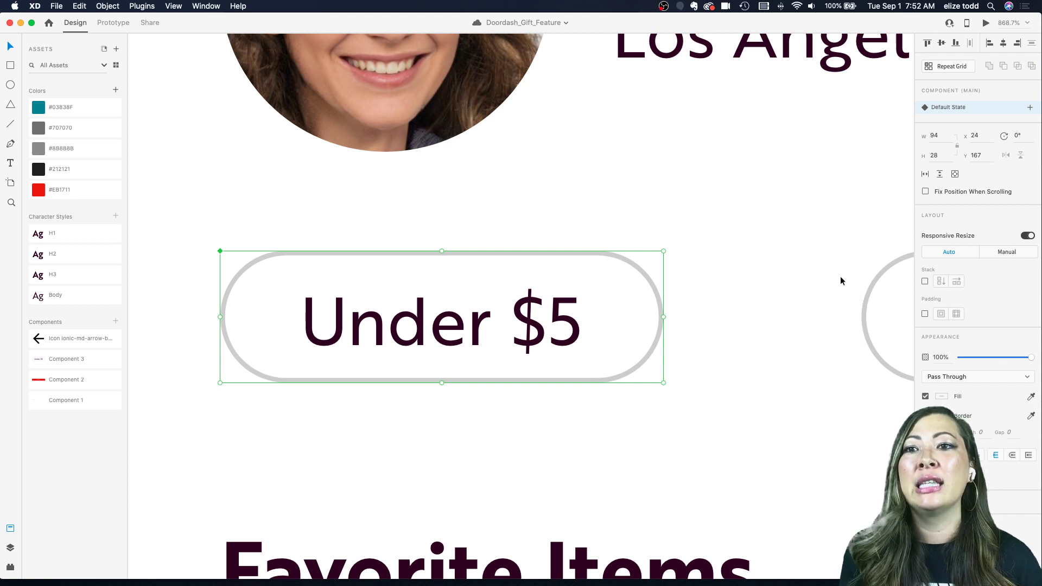
pyautogui.click(925, 315)
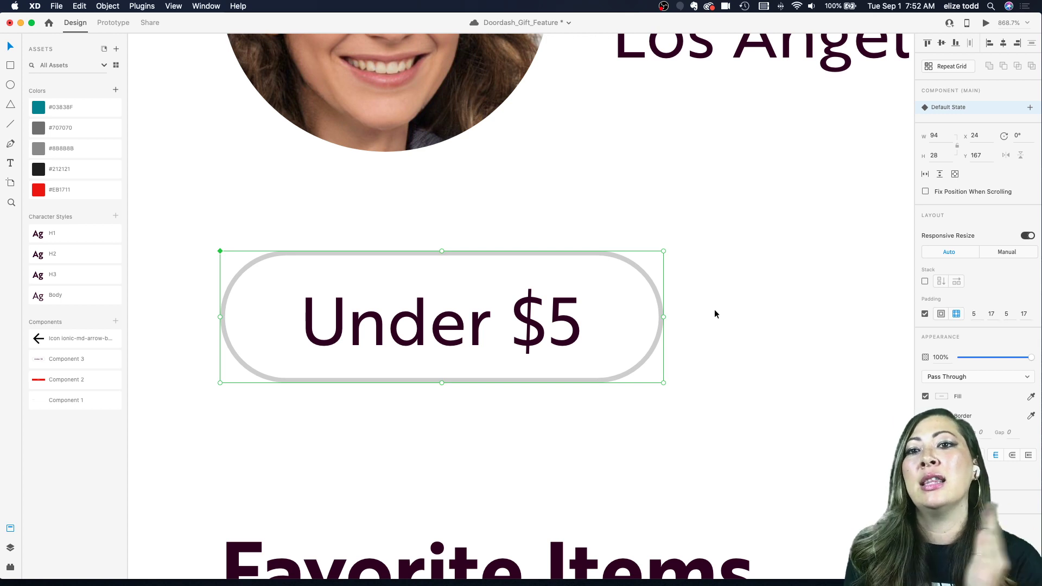
# - Inspect the padding around the text in the $5-10 filter instance
pyautogui.click(447, 233)
pyautogui.scroll(-2, 446, 231)
pyautogui.scroll(-2, 700, 263)
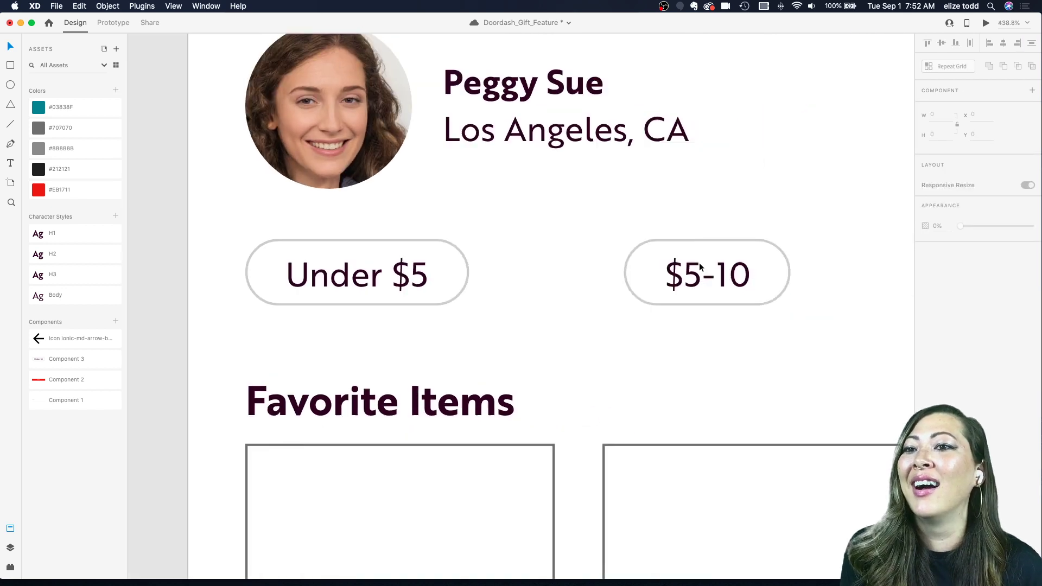
pyautogui.click(618, 266)
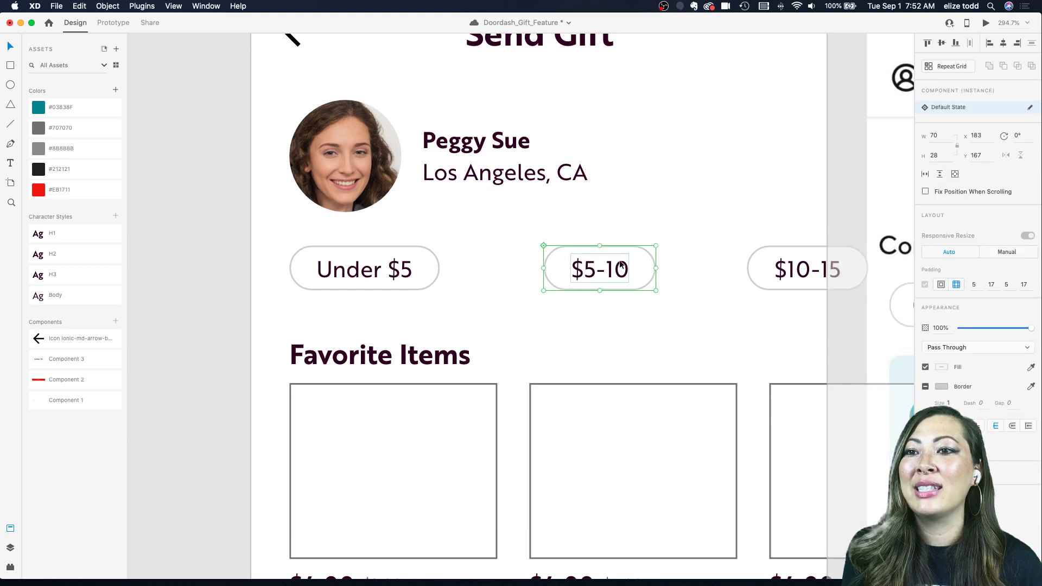
pyautogui.scroll(2, 567, 266)
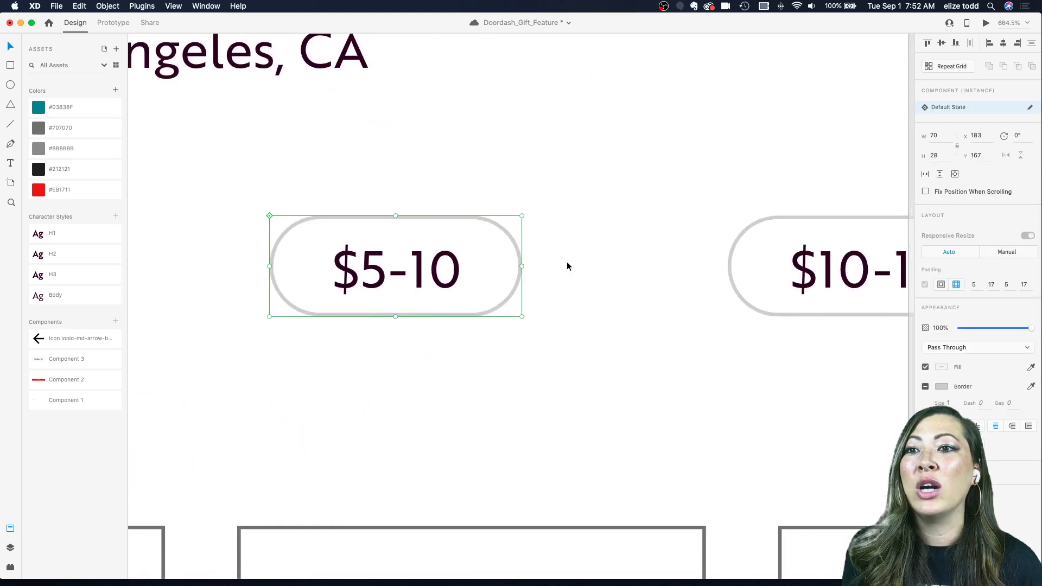
pyautogui.doubleClick(447, 265)
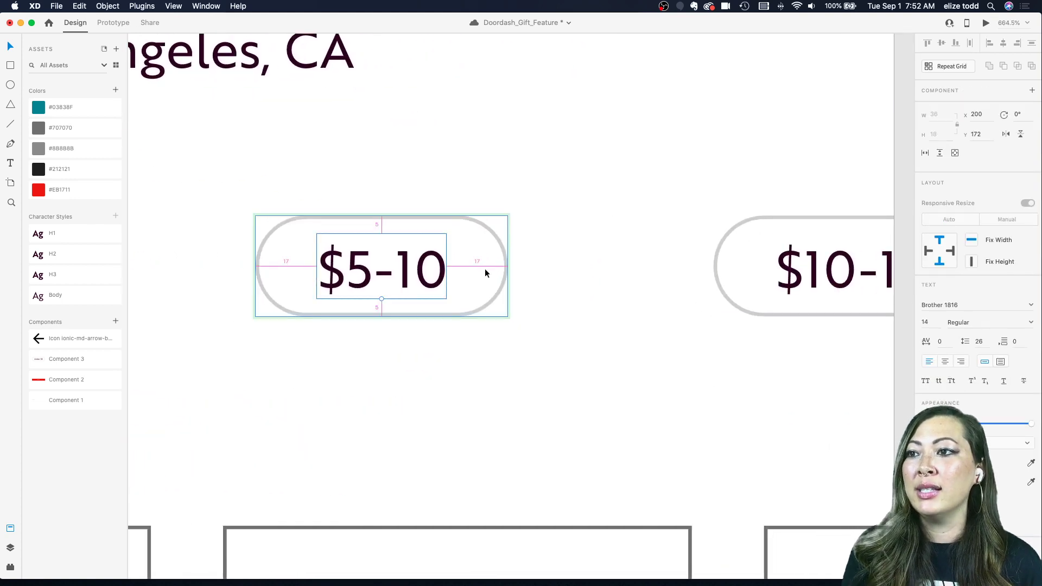
pyautogui.scroll(-3, 389, 292)
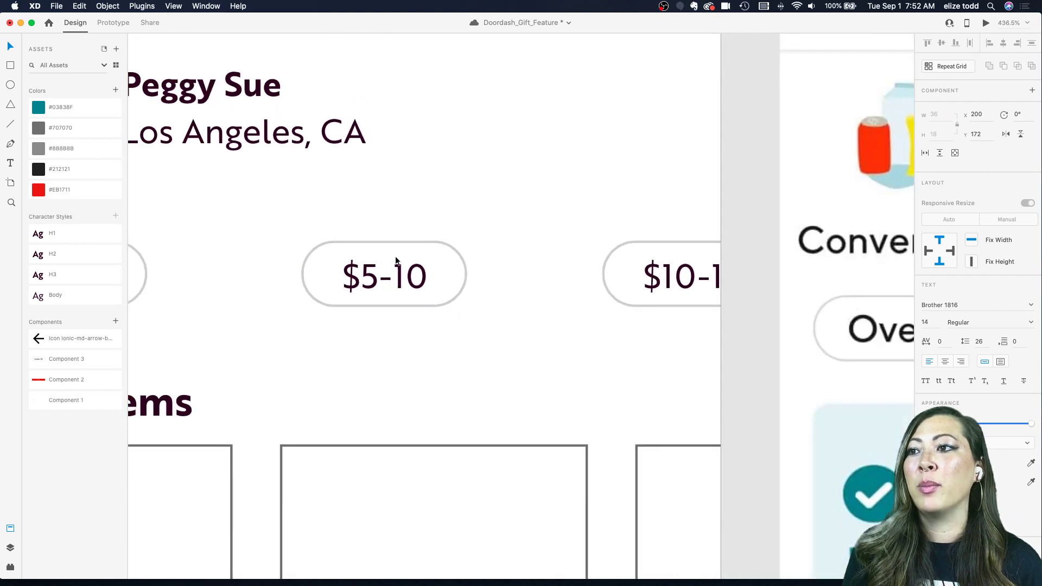
pyautogui.scroll(-3, 404, 226)
pyautogui.click(409, 215)
# - Move the $5-10 filter close beside the Under $5 filter, at X 126 and Y 167
pyautogui.hscroll(-2, 410, 217)
pyautogui.scroll(-3, 409, 212)
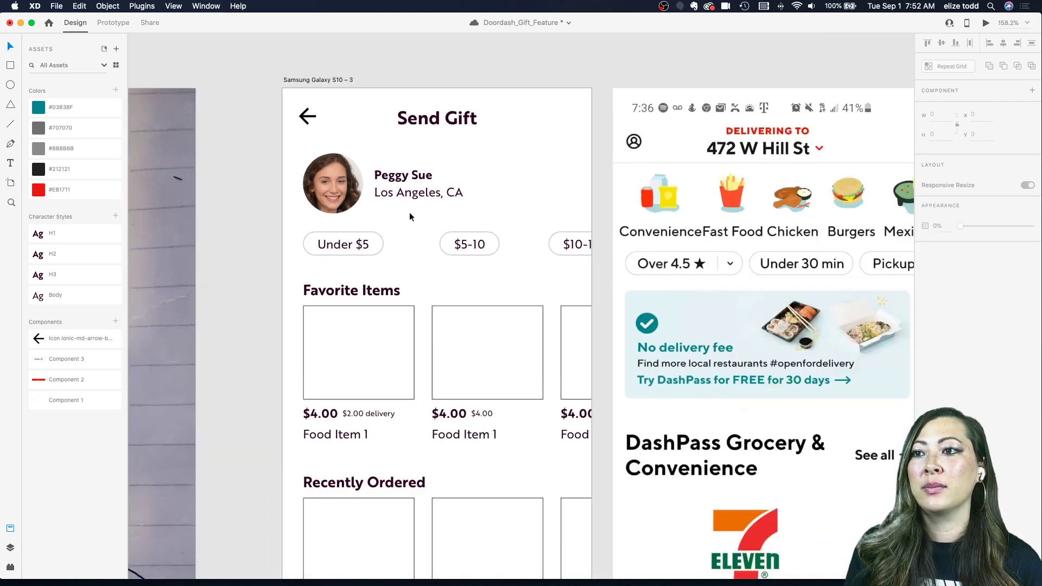
pyautogui.click(461, 245)
pyautogui.moveTo(450, 247); pyautogui.dragTo(429, 248)
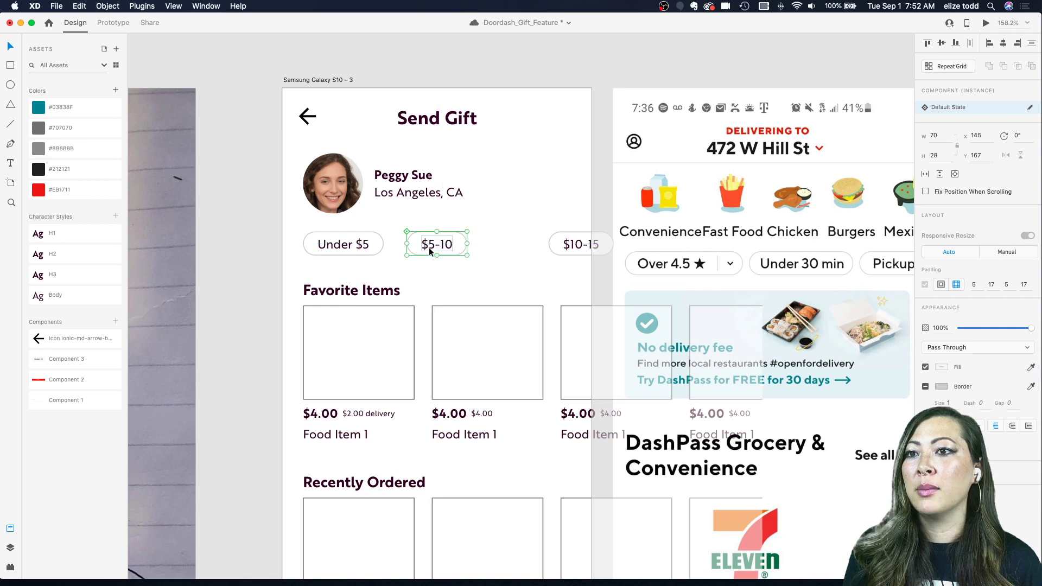
pyautogui.hscroll(5, 429, 247)
pyautogui.scroll(5, 549, 266)
pyautogui.scroll(-3, 699, 261)
pyautogui.hscroll(-5, 695, 262)
pyautogui.scroll(2, 405, 248)
pyautogui.moveTo(475, 237); pyautogui.dragTo(446, 237)
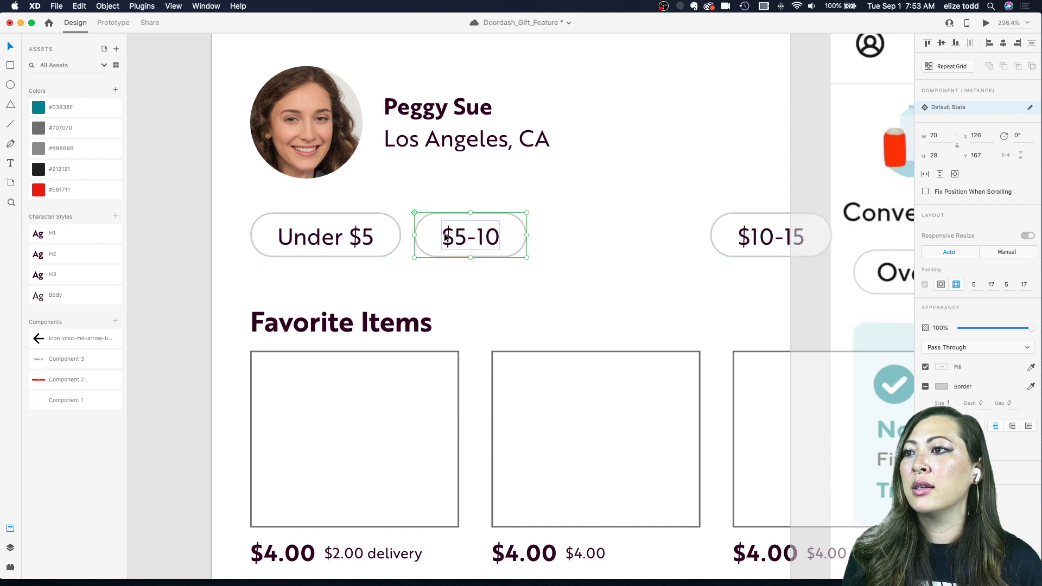
# - Move the $10-15 filter close beside the $5-10 filter so it sits fully inside the Send Gift artboard
pyautogui.scroll(-3, 446, 237)
pyautogui.moveTo(698, 236); pyautogui.dragTo(559, 237)
pyautogui.click(611, 200)
pyautogui.scroll(-5, 611, 201)
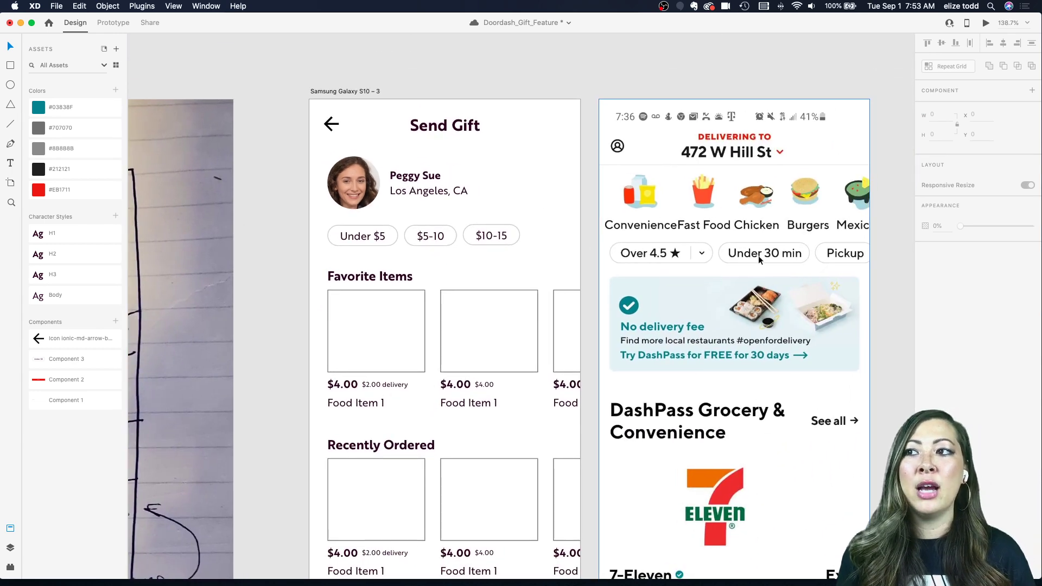
# - Select the main Under $5 filter component and save the document
pyautogui.scroll(5, 422, 219)
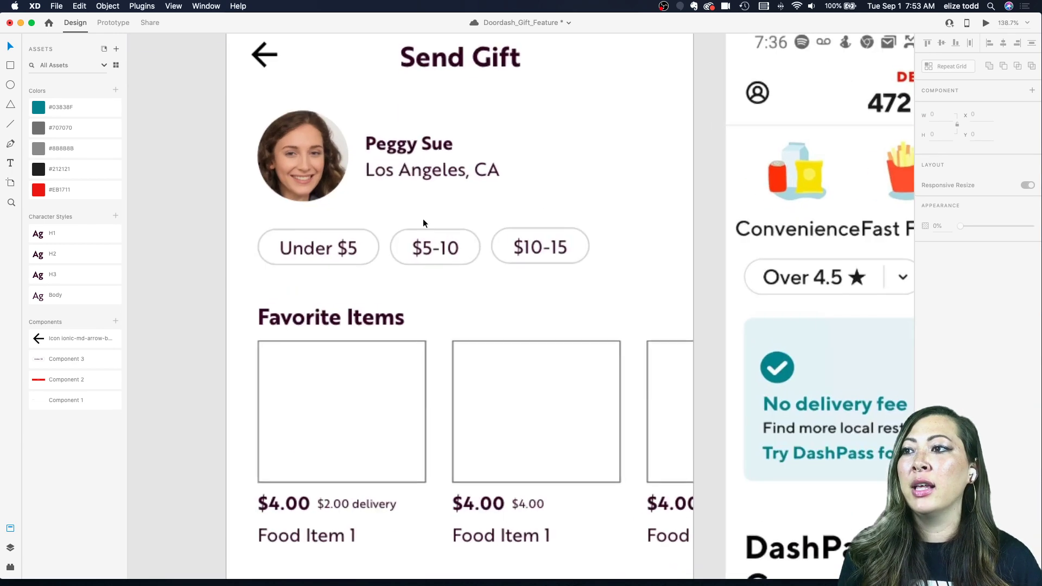
pyautogui.click(363, 234)
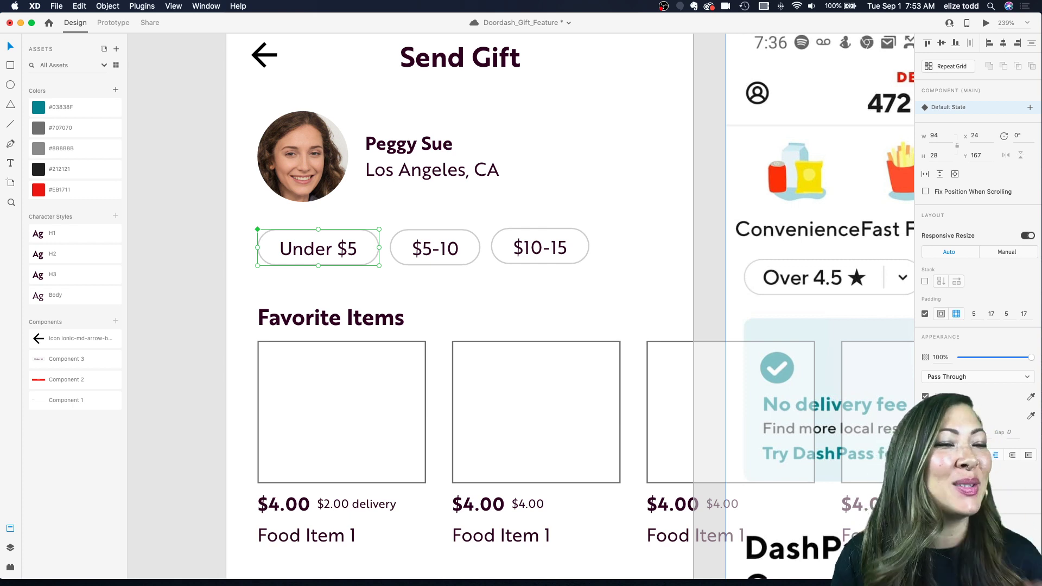
pyautogui.press('super+s')
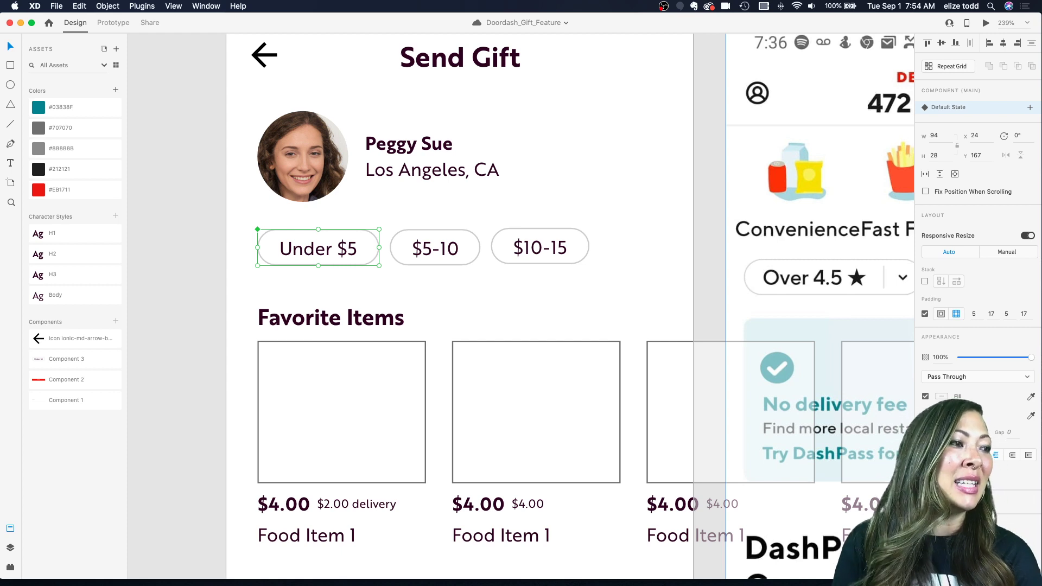
# - Duplicate the $10-15 filter and place the copy close beside it at X 288 and Y 166
pyautogui.click(273, 294)
pyautogui.scroll(-5, 273, 289)
pyautogui.scroll(5, 359, 280)
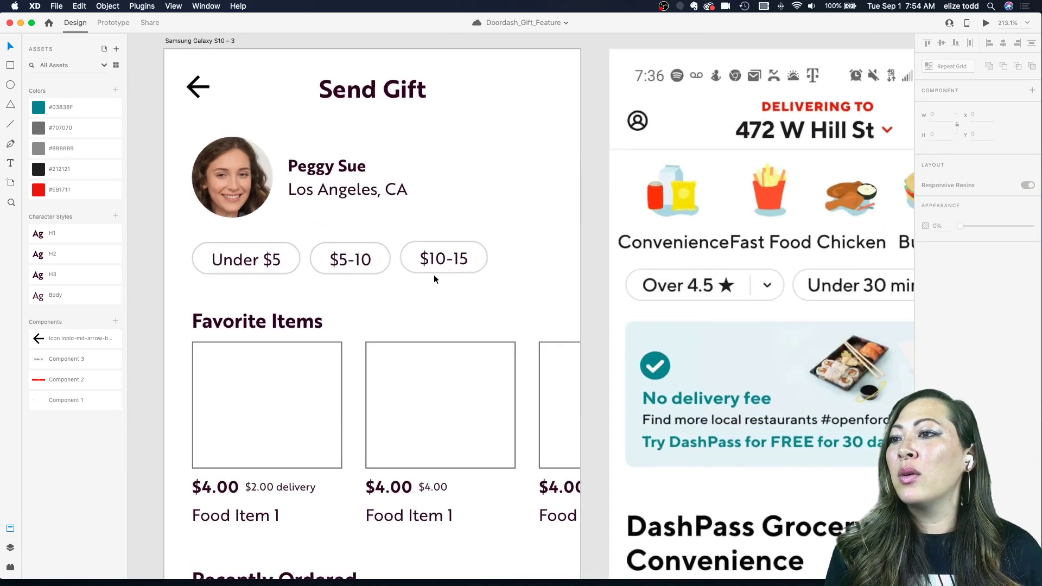
pyautogui.click(433, 255)
pyautogui.moveTo(433, 255); pyautogui.dragTo(531, 258)
pyautogui.scroll(-3, 716, 259)
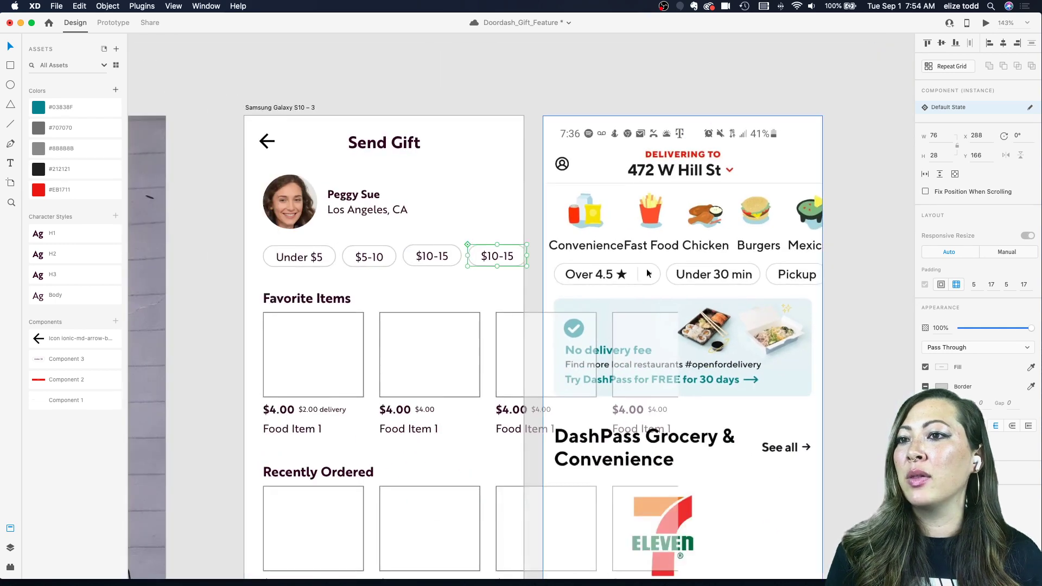
# - Change the text of the fourth price filter to "$15-20"
pyautogui.scroll(4, 539, 226)
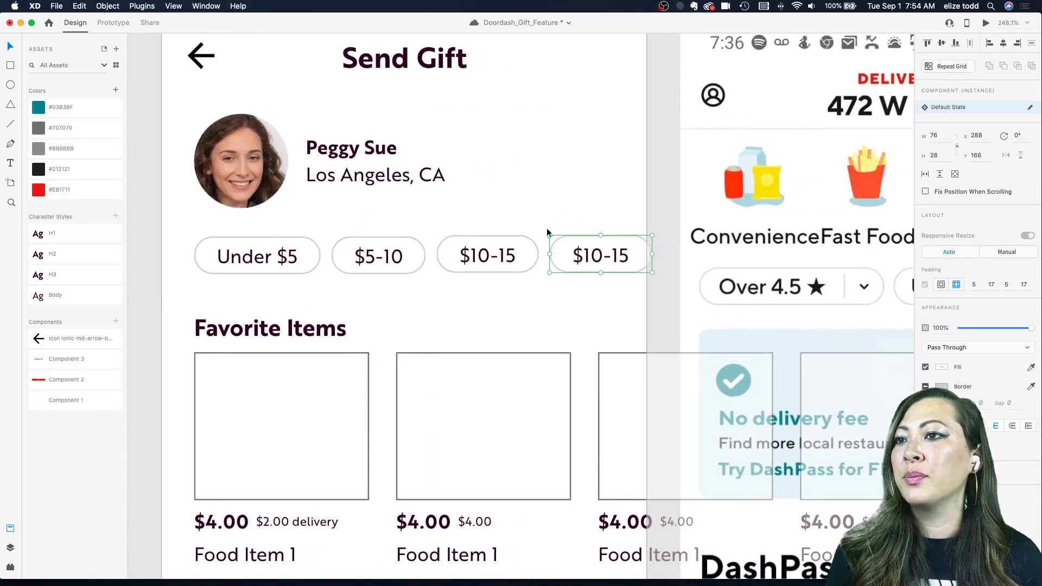
pyautogui.doubleClick(611, 257)
pyautogui.doubleClick(599, 255)
pyautogui.click(612, 254)
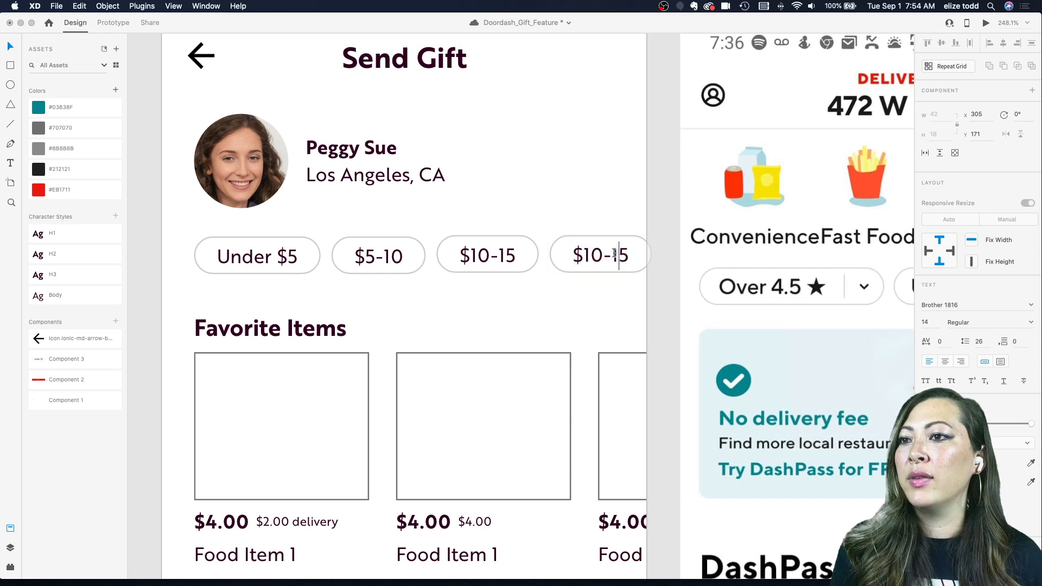
pyautogui.press('BackSpace')
pyautogui.press('BackSpace')
pyautogui.press('BackSpace')
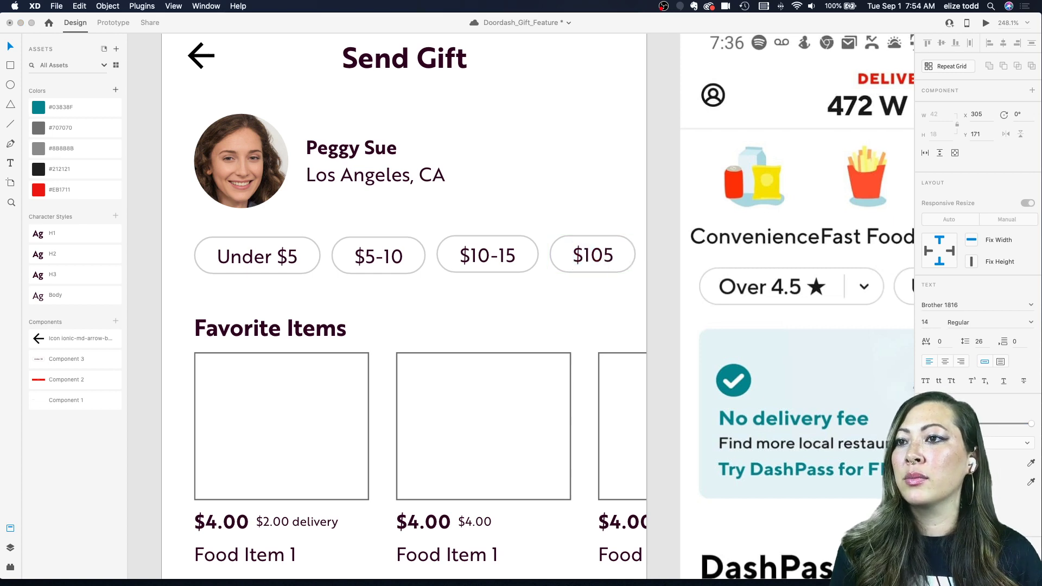
pyautogui.press('Escape')
pyautogui.doubleClick(594, 253)
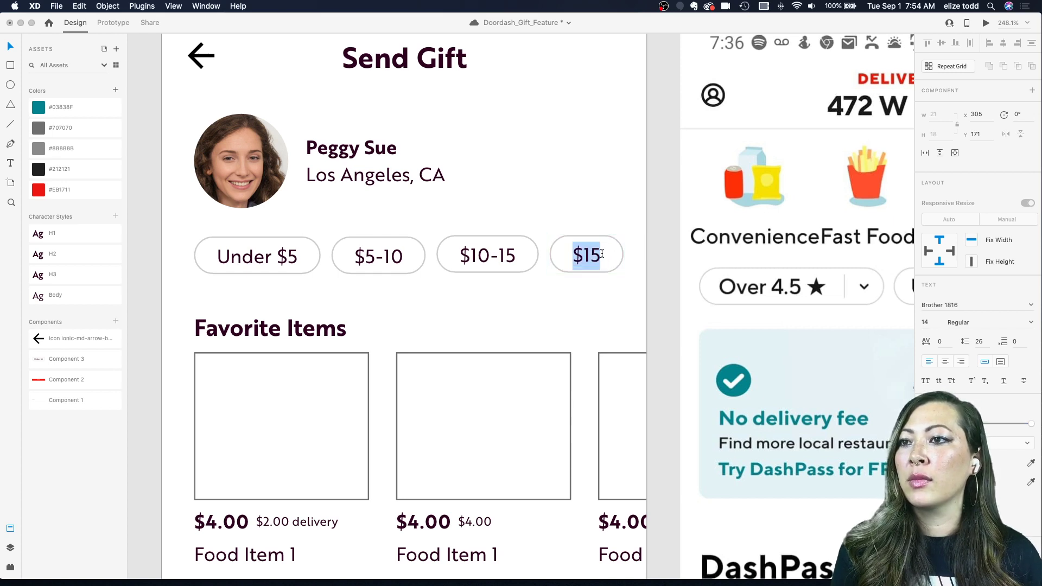
pyautogui.press('Right')
pyautogui.write('-2')
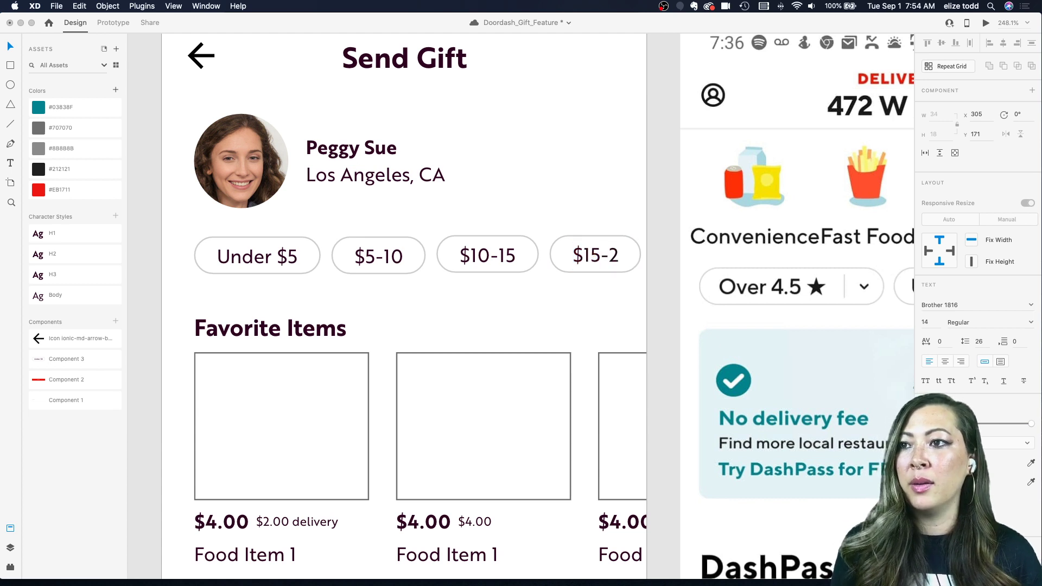
pyautogui.write('0')
pyautogui.press('Escape')
pyautogui.click(653, 285)
# - Add vertical guides about 15 px inside both edges of the Send Gift artboard and align the back arrow at X 15
pyautogui.scroll(-3, 627, 262)
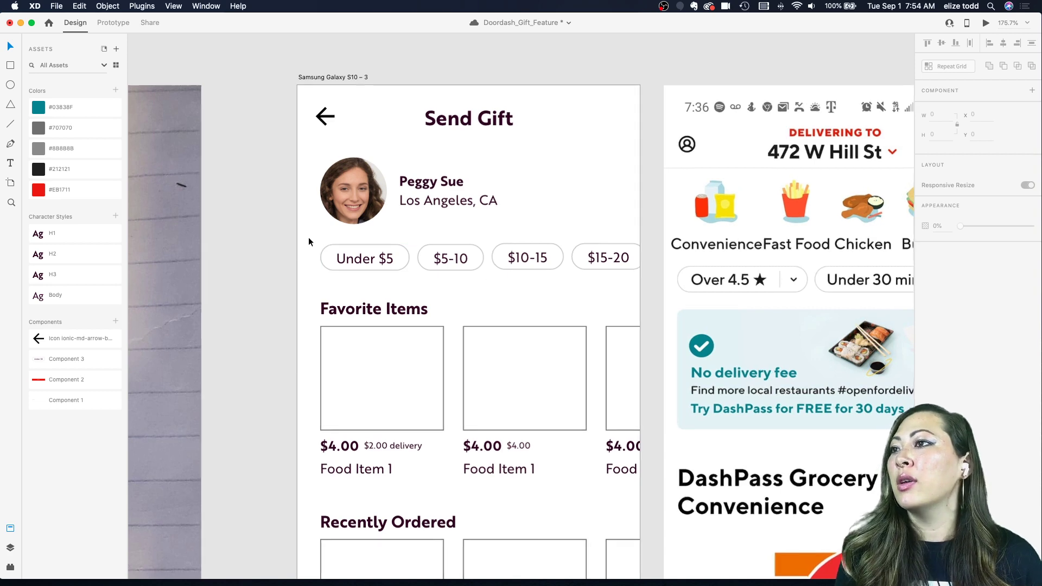
pyautogui.scroll(-3, 309, 236)
pyautogui.moveTo(302, 174); pyautogui.dragTo(640, 187)
pyautogui.scroll(5, 309, 175)
pyautogui.scroll(-2, 311, 174)
pyautogui.scroll(-2, 312, 249)
pyautogui.scroll(-5, 317, 322)
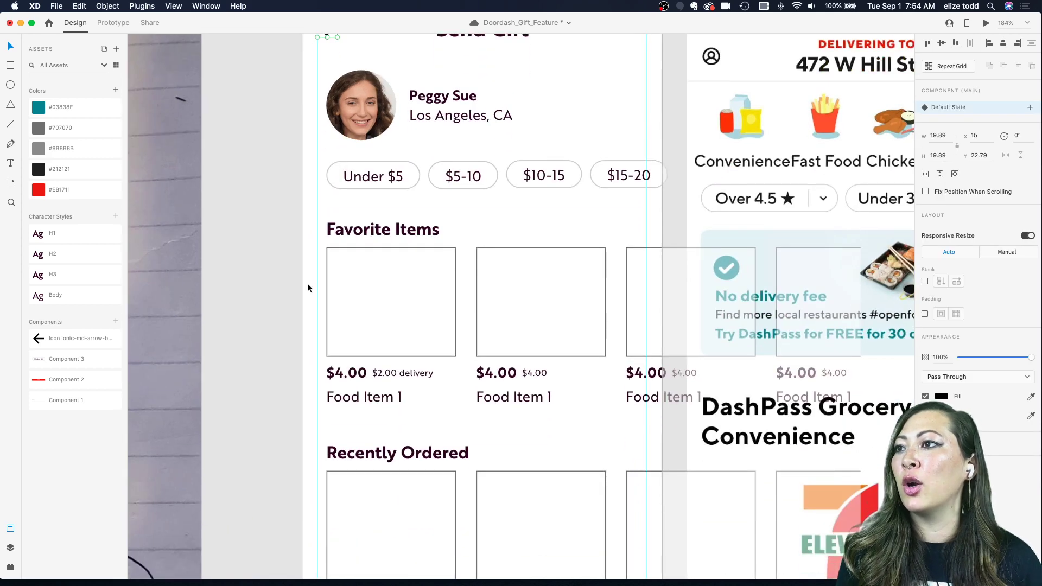
# - Move the recipient's photo, name and city group onto the artboard's left margin guide
pyautogui.scroll(10, 321, 509)
pyautogui.click(364, 313)
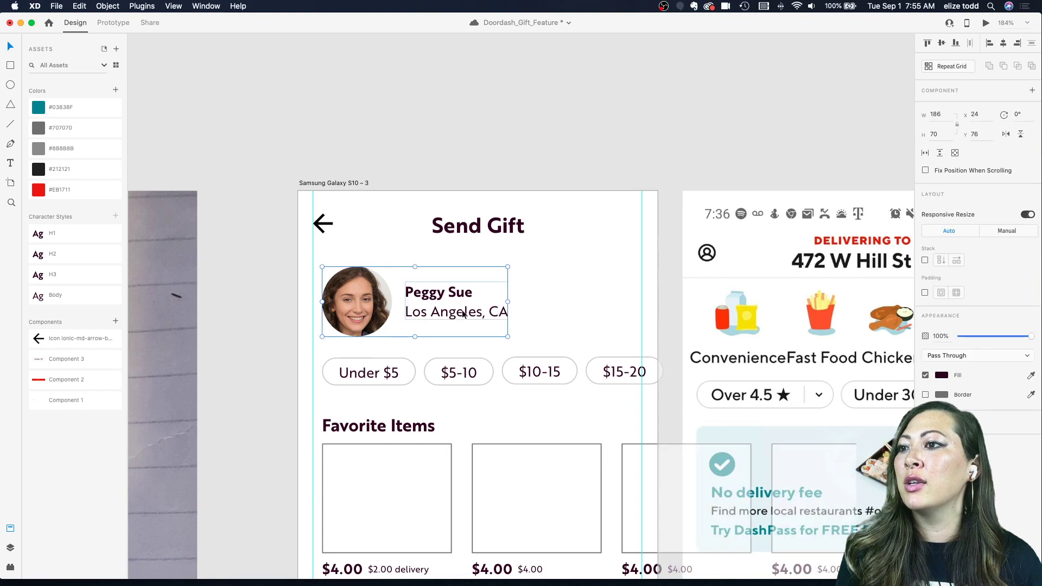
pyautogui.moveTo(368, 308); pyautogui.dragTo(359, 309)
# - Group the four price filters and move the group onto the left margin guide at X 15 and Y 166
pyautogui.click(362, 373)
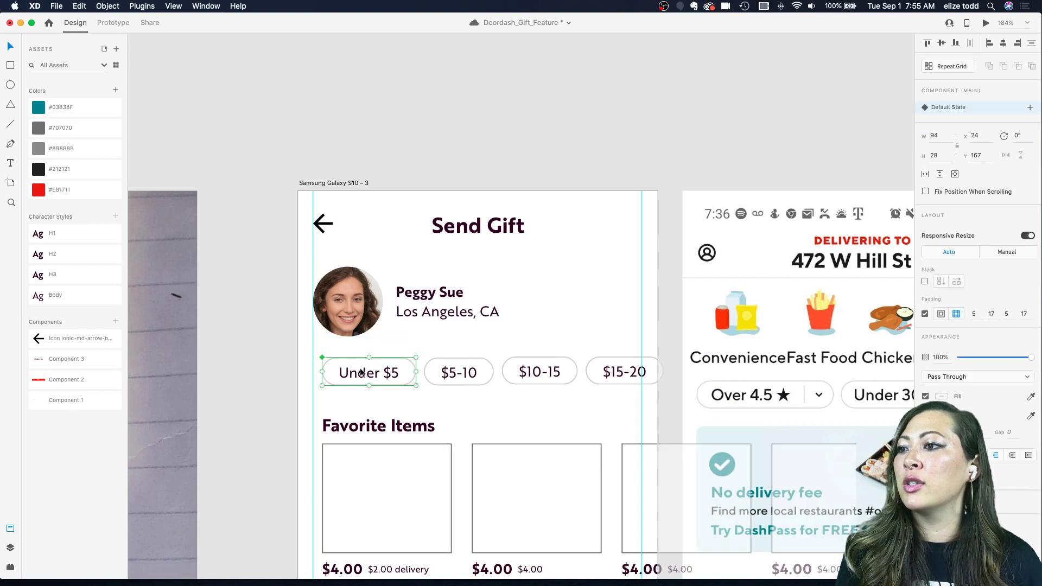
pyautogui.click(459, 373)
pyautogui.moveTo(328, 353); pyautogui.dragTo(630, 382)
pyautogui.press('super+g')
pyautogui.moveTo(414, 378); pyautogui.dragTo(347, 375)
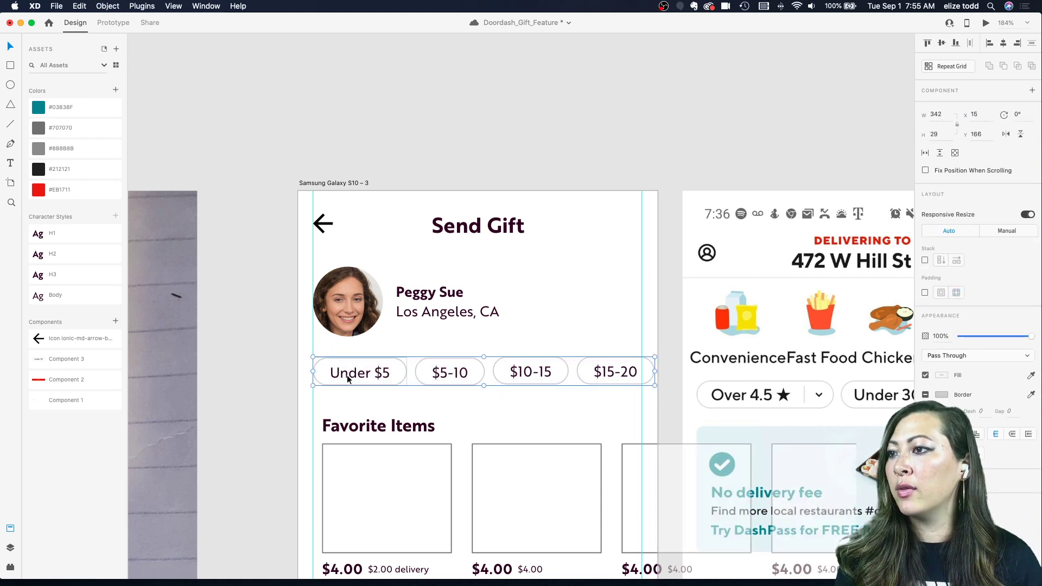
pyautogui.click(526, 318)
# - Review the whole Send Gift layout beside the Doordash reference screen and save the document
pyautogui.scroll(-3, 526, 318)
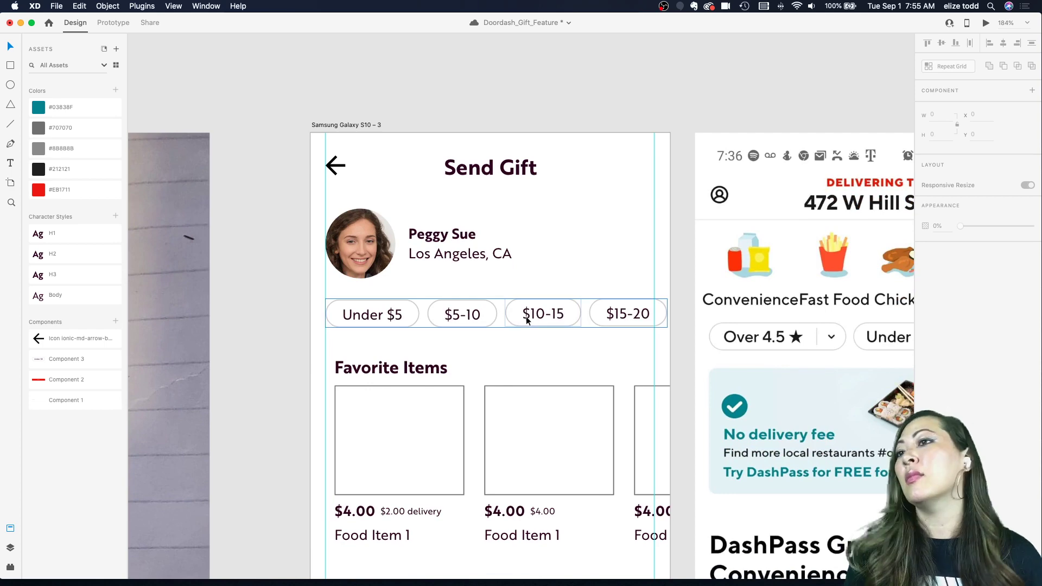
pyautogui.scroll(-5, 525, 317)
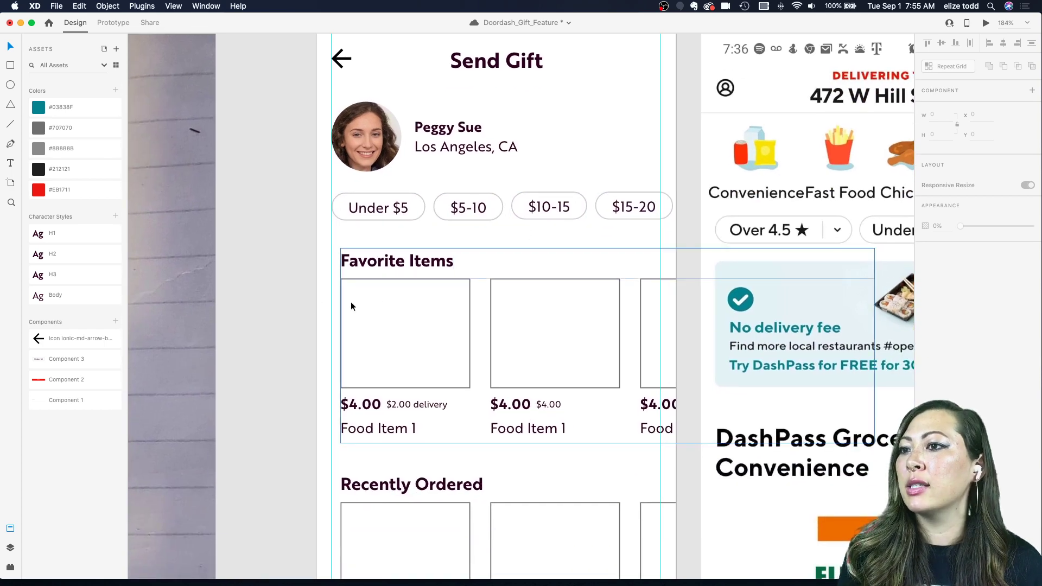
pyautogui.scroll(-5, 351, 301)
pyautogui.hscroll(-2, 468, 340)
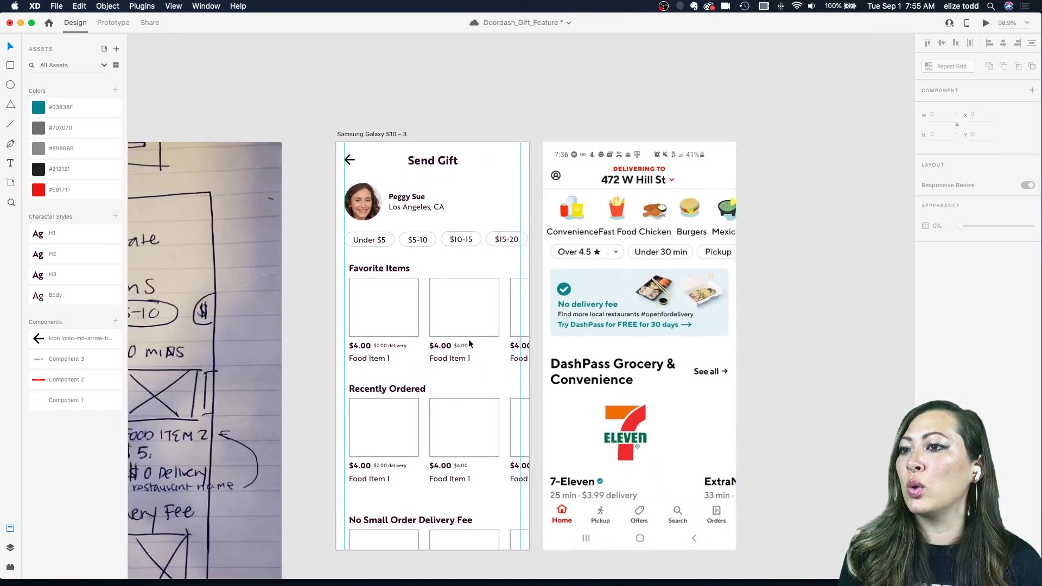
pyautogui.scroll(5, 351, 295)
pyautogui.scroll(-5, 372, 229)
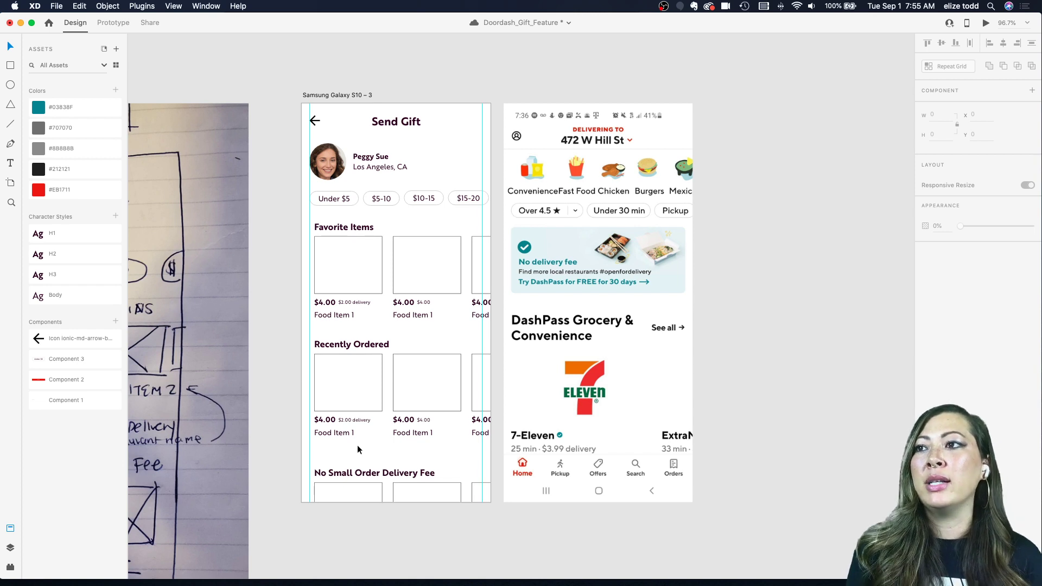
pyautogui.press('super+s')
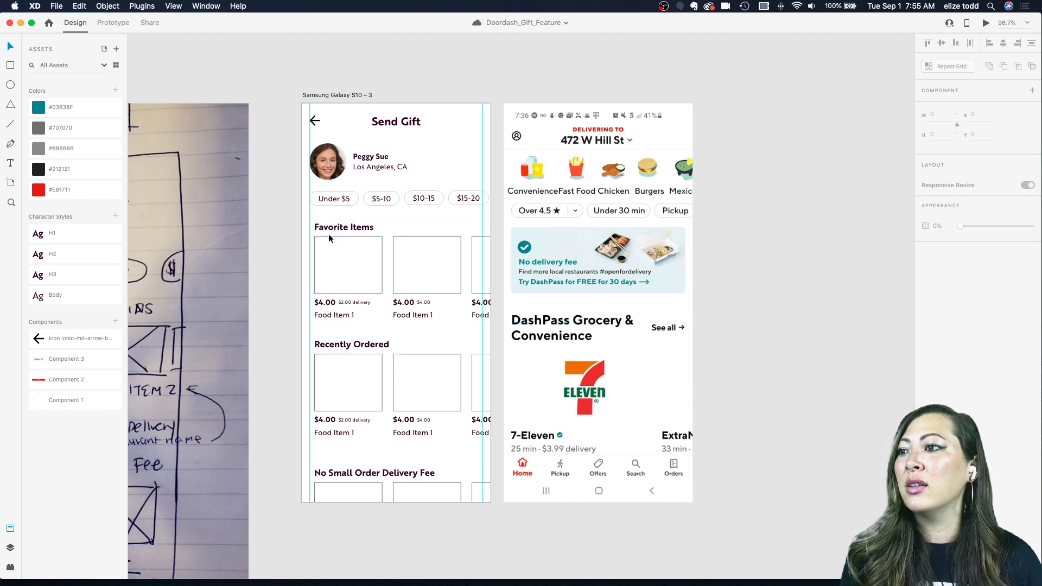
# - Extend the Send Gift artboard downward so the full No Small Order Delivery Fee section fits inside it
pyautogui.click(313, 96)
pyautogui.scroll(-4, 378, 300)
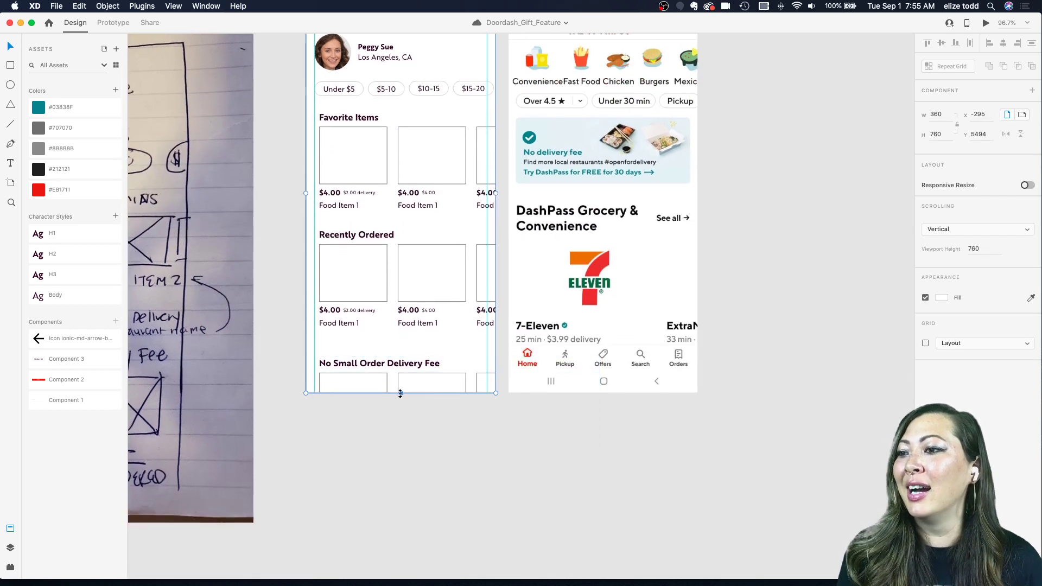
pyautogui.moveTo(401, 392); pyautogui.dragTo(409, 564)
pyautogui.click(547, 491)
# - Move the three food item sections down and onto the left margin guide, with Favorite Items at X 15 and Y 423
pyautogui.scroll(2, 438, 418)
pyautogui.click(383, 187)
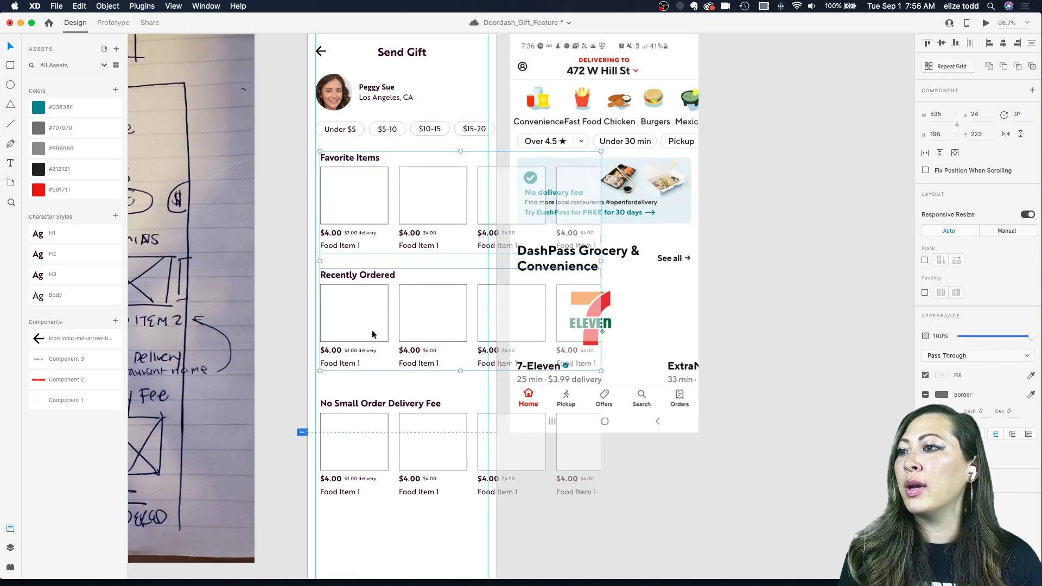
pyautogui.moveTo(366, 449); pyautogui.dragTo(361, 483)
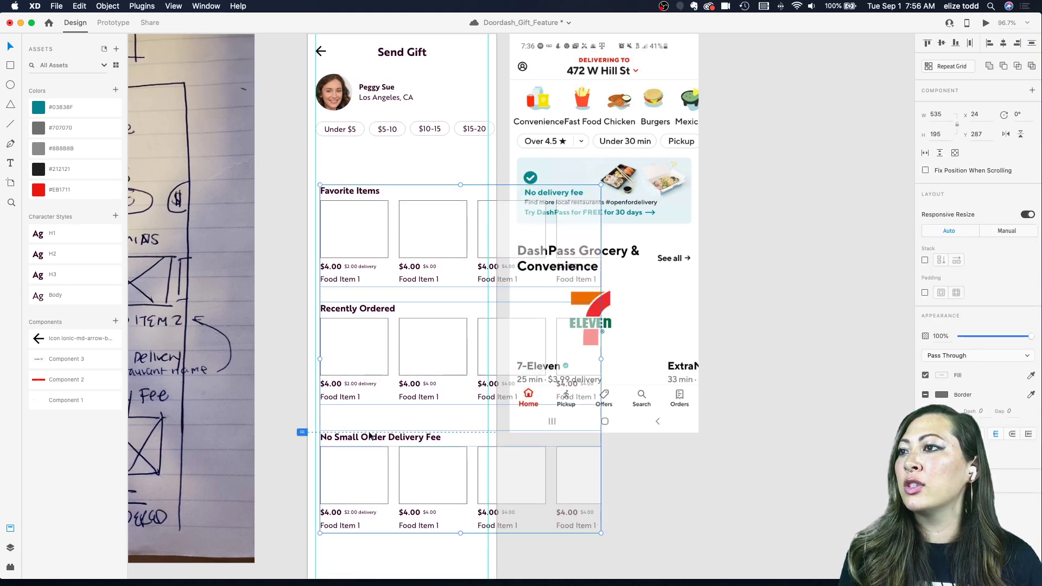
pyautogui.moveTo(336, 229); pyautogui.dragTo(351, 178)
pyautogui.click(350, 233)
# - Duplicate the Favorite Items section and place the copy above the original, below the price filters, at X 15 and Y 222
pyautogui.click(347, 272)
pyautogui.press('cmd+z')
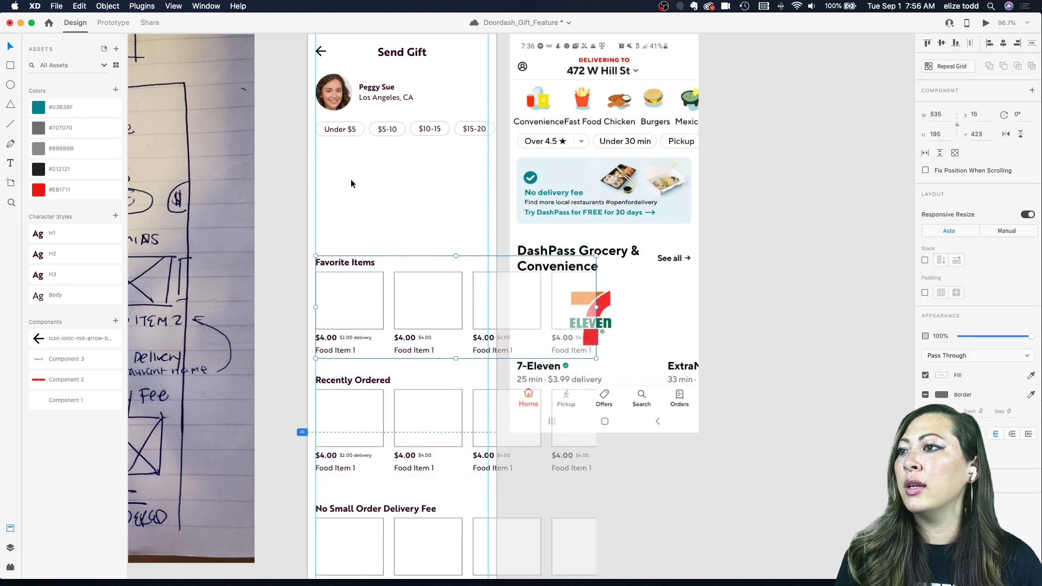
pyautogui.press('super+d')
pyautogui.moveTo(337, 272); pyautogui.dragTo(345, 161)
# - Retitle the copied section's heading with the recipient's first name in possessive form followed by "Wishlist"
pyautogui.doubleClick(343, 159)
pyautogui.doubleClick(340, 159)
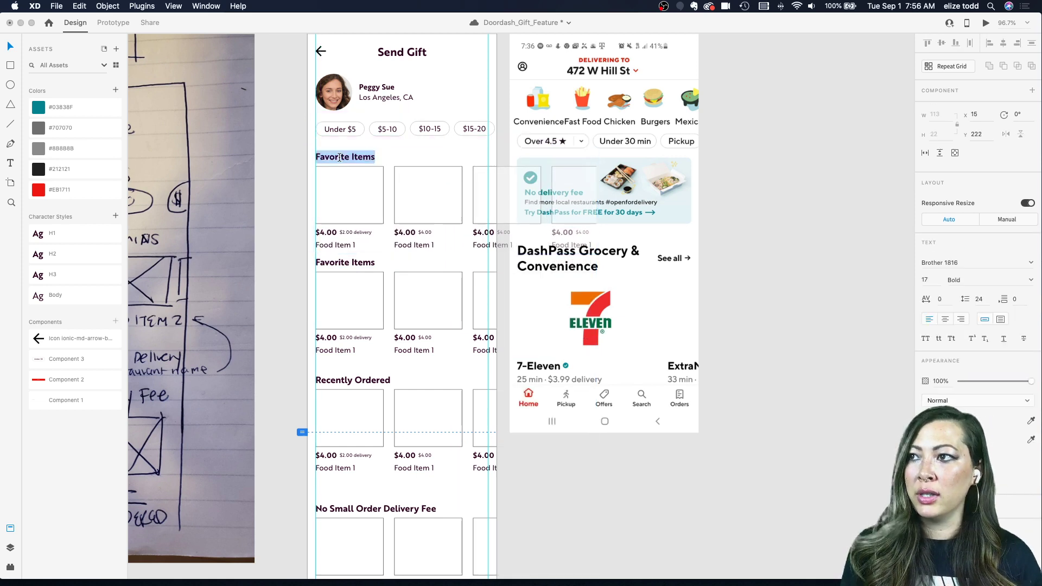
pyautogui.write("PEGGY'S WI")
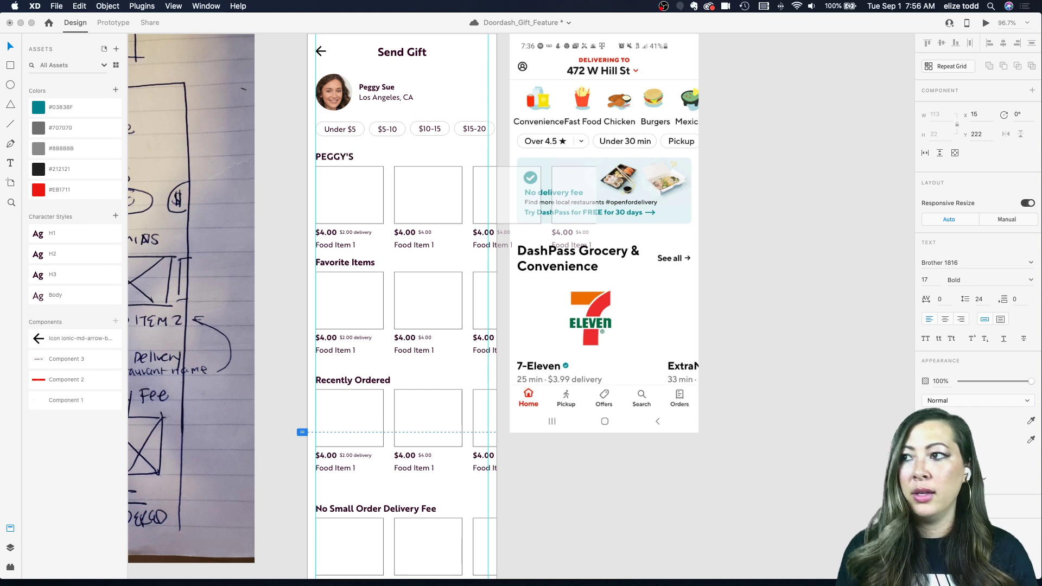
pyautogui.press('BackSpace')
pyautogui.press('BackSpace')
pyautogui.press('BackSpace')
pyautogui.press('BackSpace')
pyautogui.press('BackSpace')
pyautogui.press('BackSpace')
pyautogui.press('BackSpace')
pyautogui.press('BackSpace')
pyautogui.press('BackSpace')
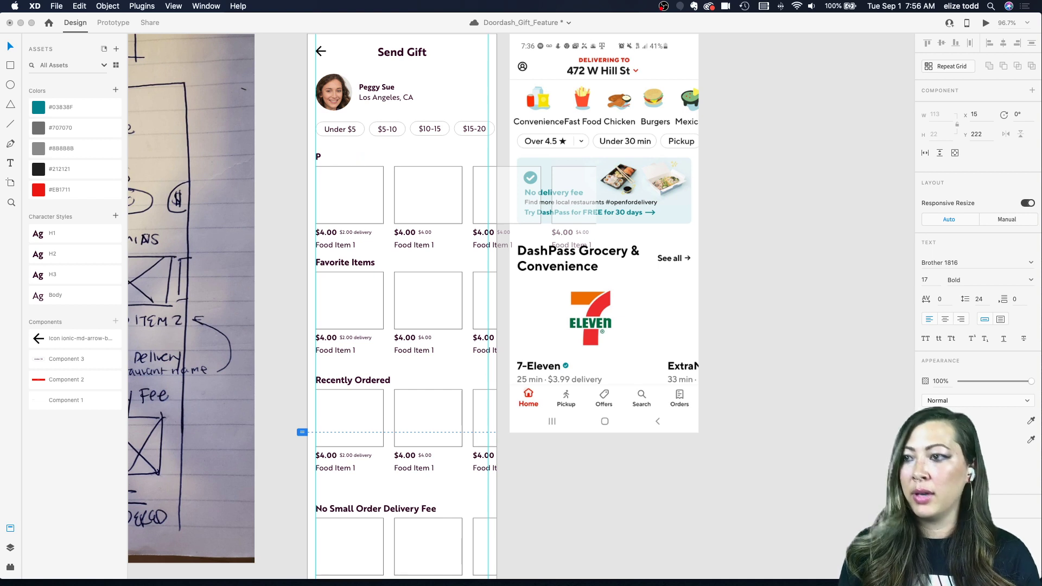
pyautogui.write("eggy's Wish")
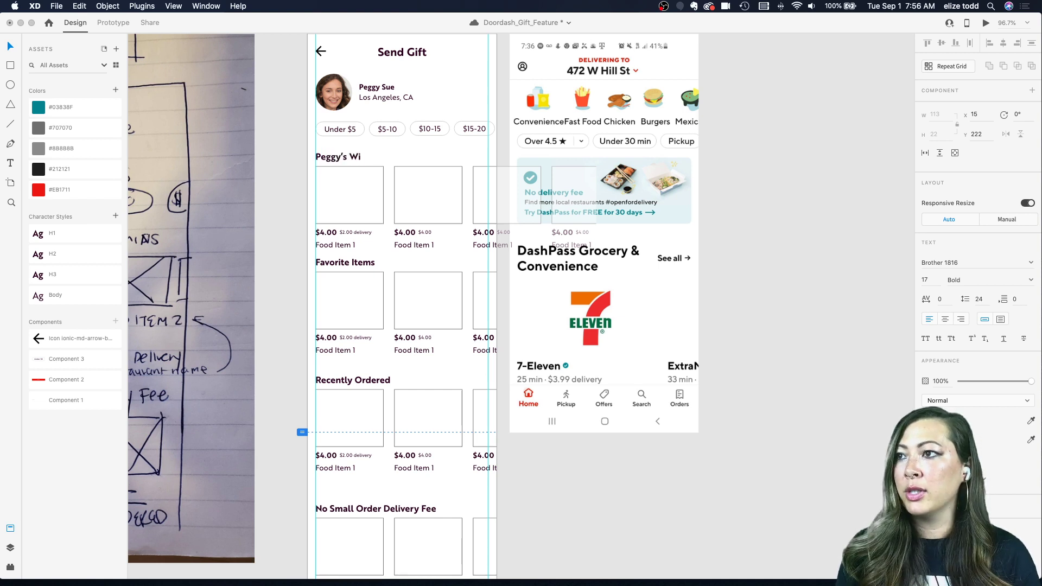
pyautogui.write('list')
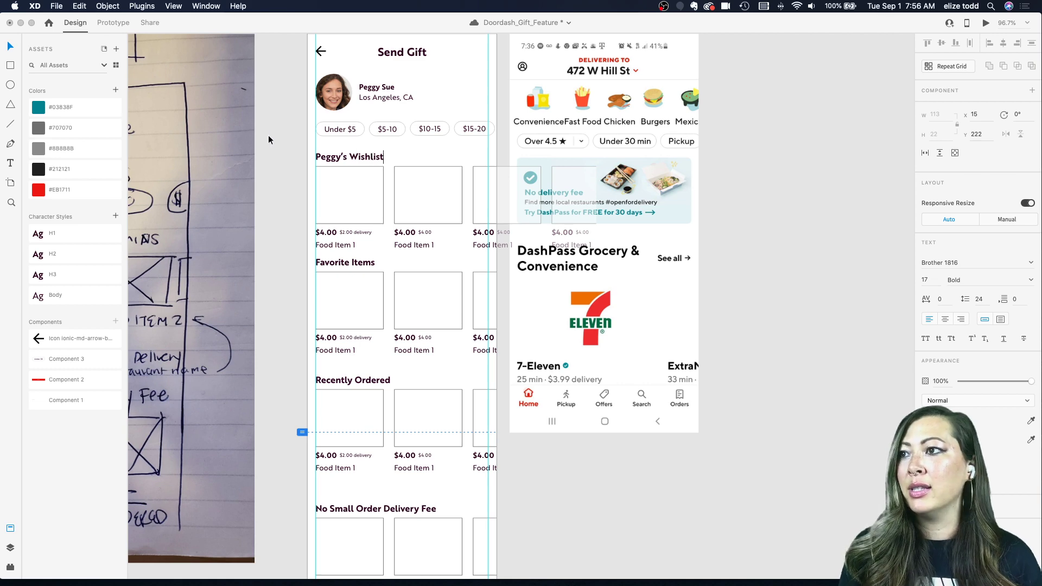
pyautogui.press('Escape')
# - Move the three sections below the wishlist down, with Favorite Items at Y 444, leaving a 27 px gap under the wishlist
pyautogui.scroll(2, 437, 158)
pyautogui.scroll(-2, 437, 158)
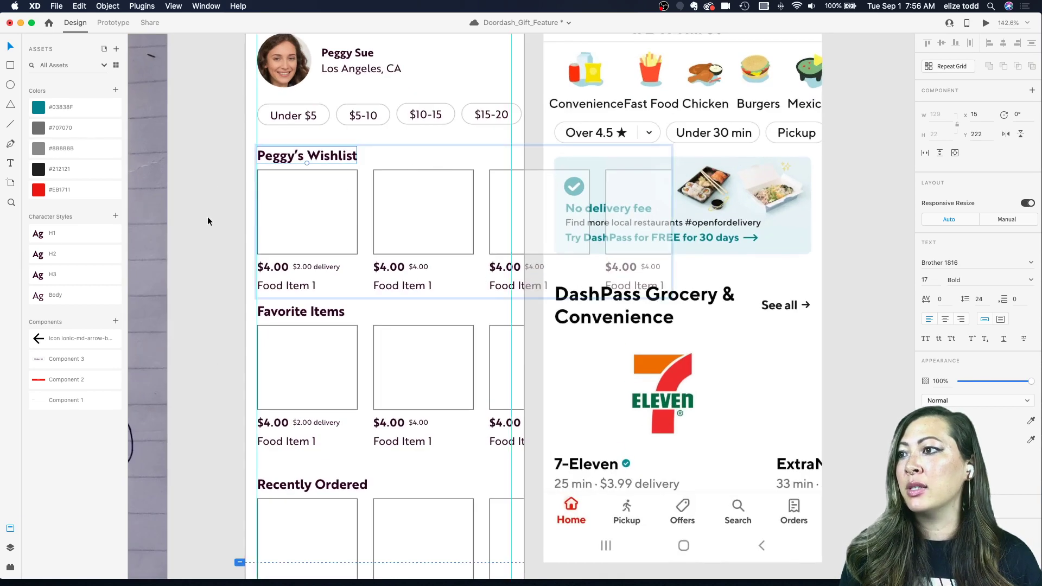
pyautogui.scroll(-3, 274, 282)
pyautogui.click(304, 269)
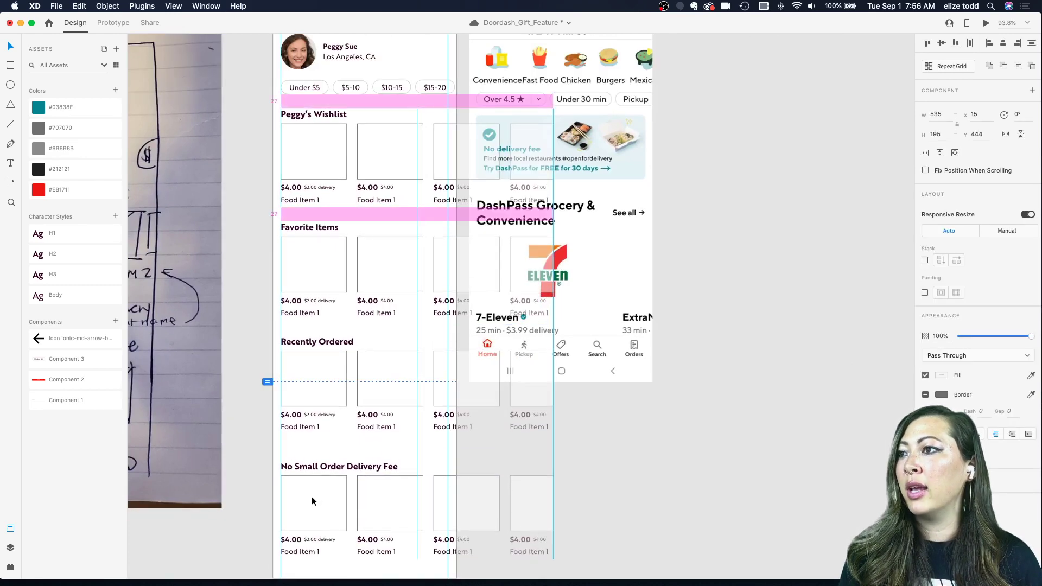
pyautogui.click(253, 412)
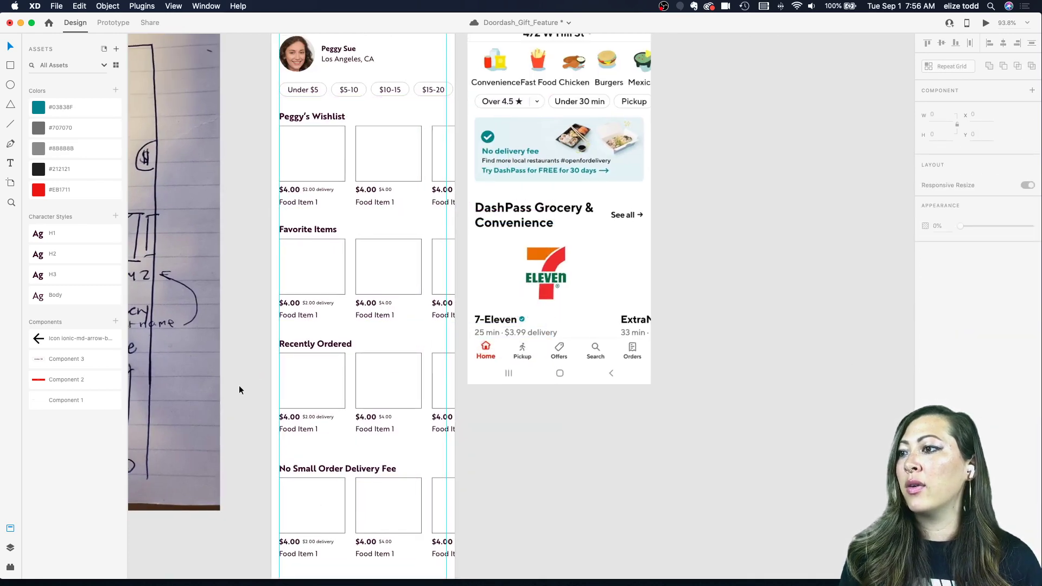
pyautogui.scroll(5, 239, 389)
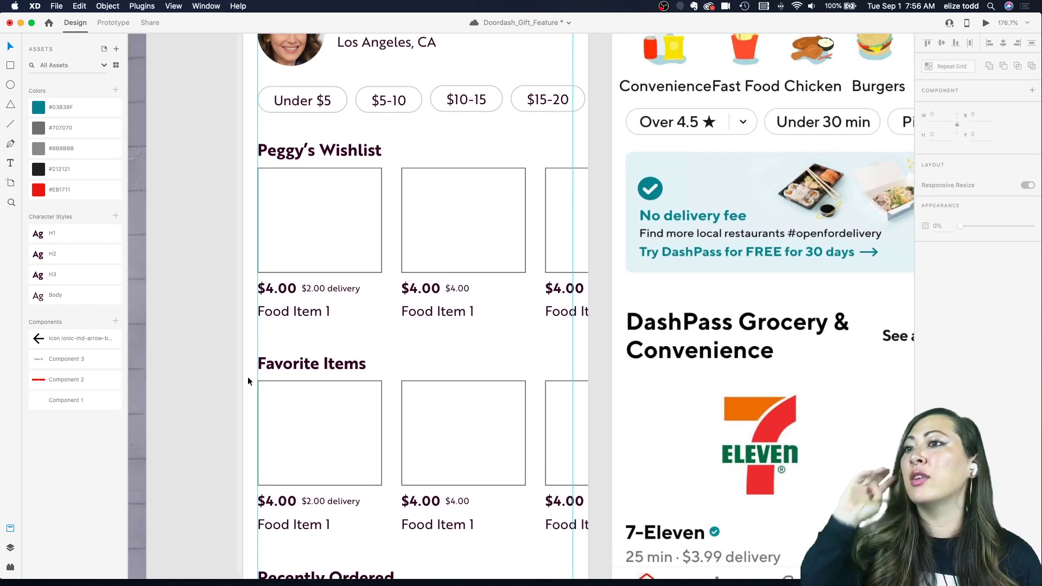
pyautogui.scroll(3, 415, 274)
pyautogui.scroll(3, 416, 274)
pyautogui.scroll(-4, 415, 277)
pyautogui.click(415, 275)
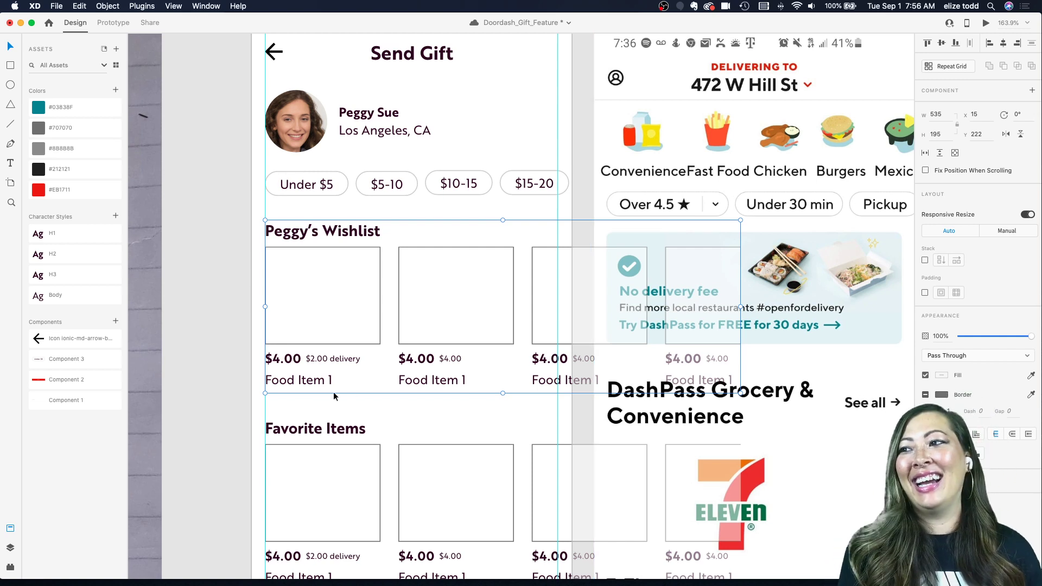
pyautogui.click(250, 307)
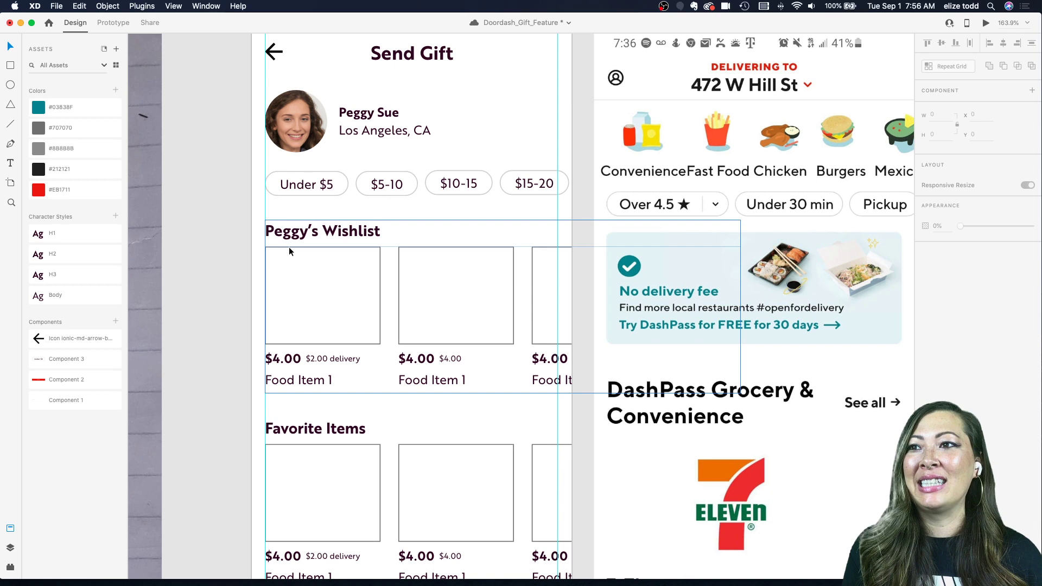
# - Try the H2 and then the H3 character style on the wishlist section's heading
pyautogui.click(299, 232)
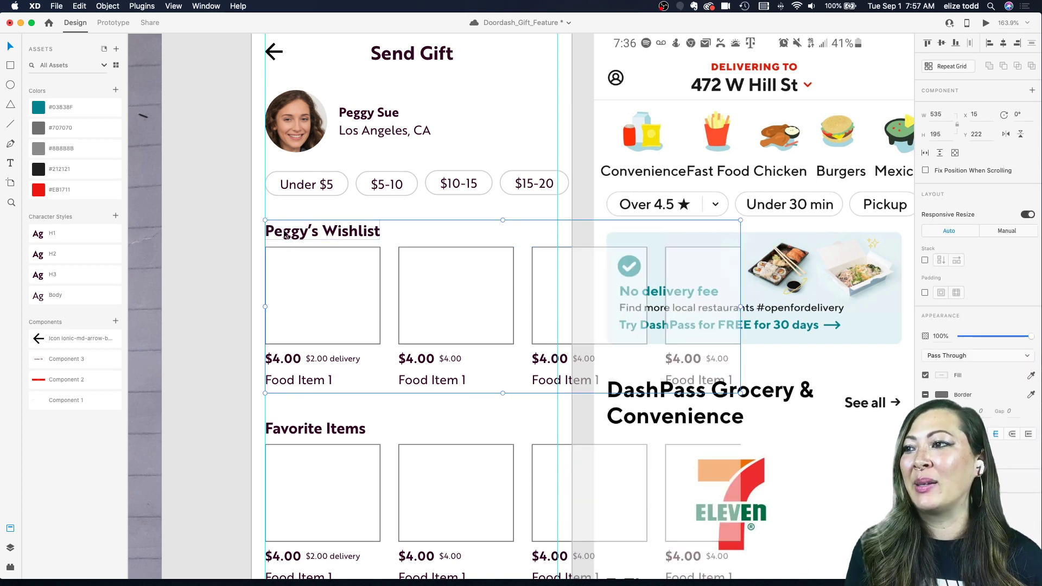
pyautogui.click(227, 234)
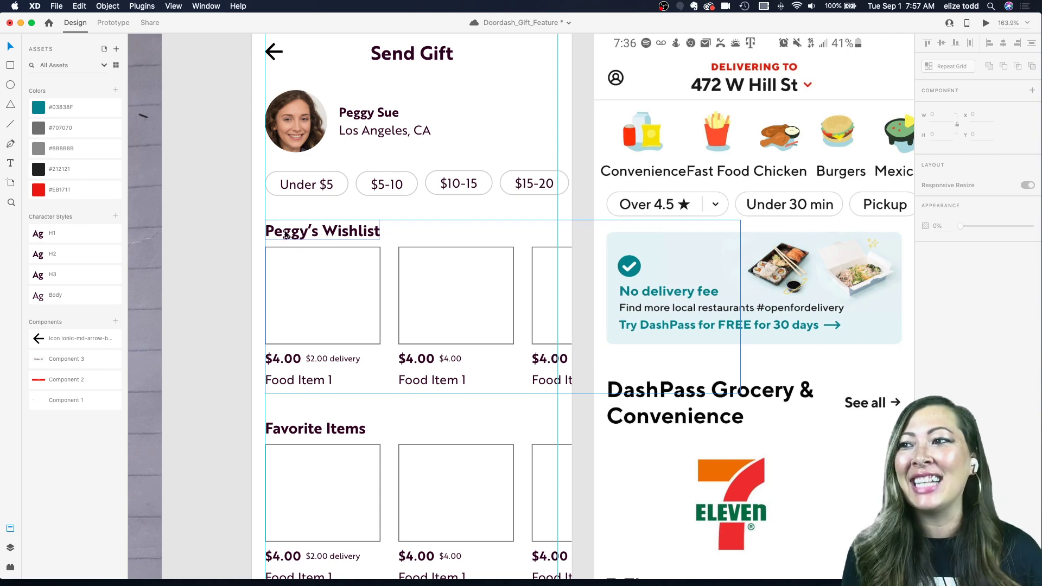
pyautogui.scroll(3, 286, 234)
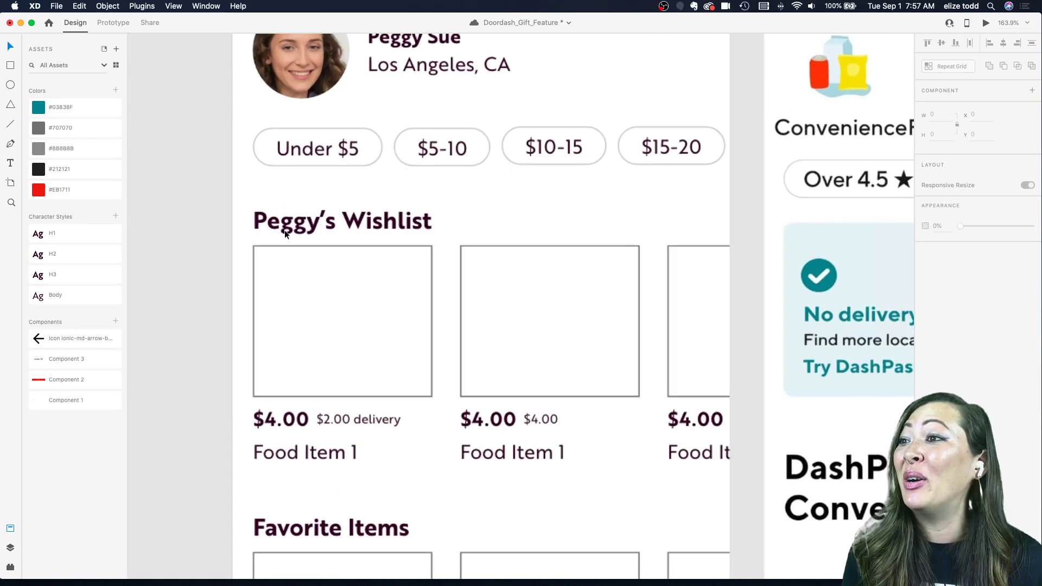
pyautogui.click(298, 230)
pyautogui.scroll(-3, 297, 230)
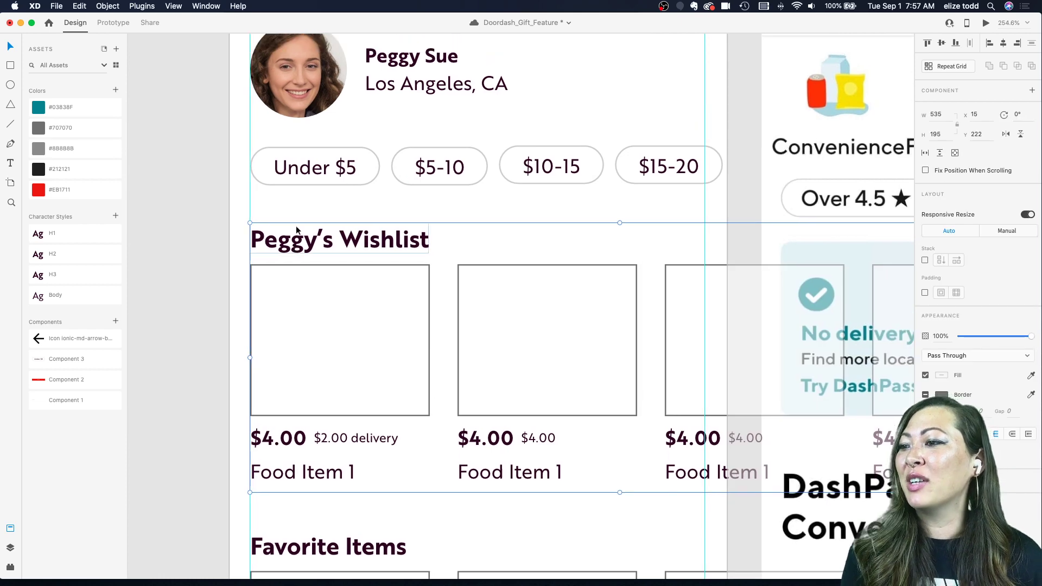
pyautogui.doubleClick(296, 232)
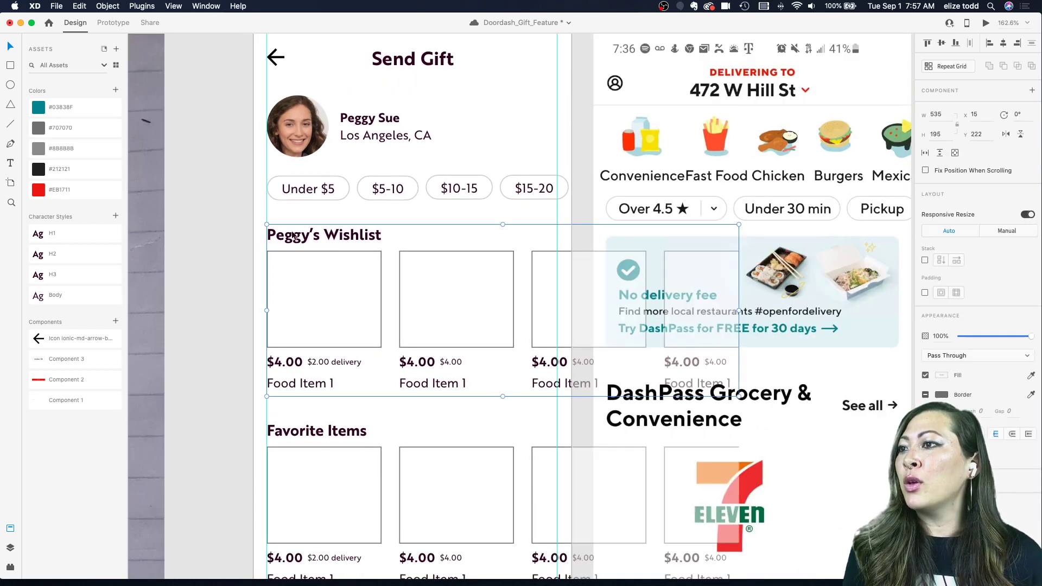
pyautogui.click(47, 253)
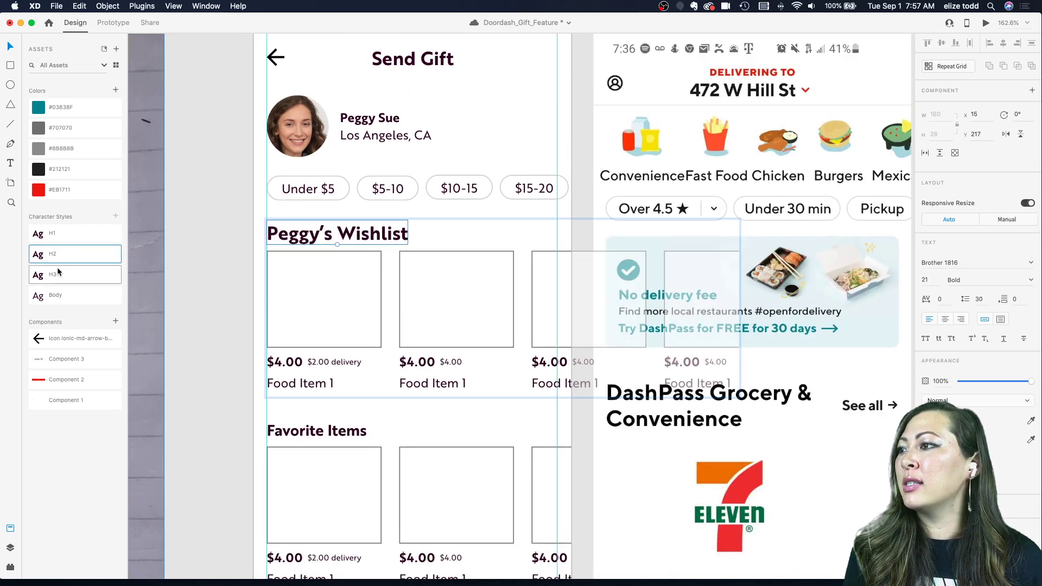
pyautogui.click(54, 274)
pyautogui.scroll(-3, 313, 255)
pyautogui.click(708, 419)
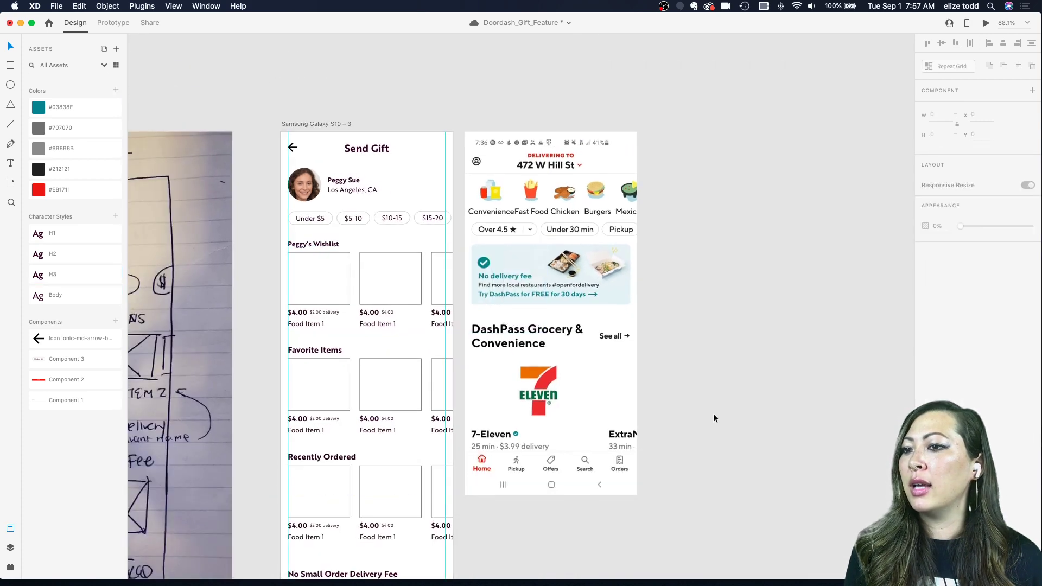
# - Bring the 7-Eleven store screenshot down from the first row to the Send Gift artboard's row
pyautogui.scroll(-5, 657, 380)
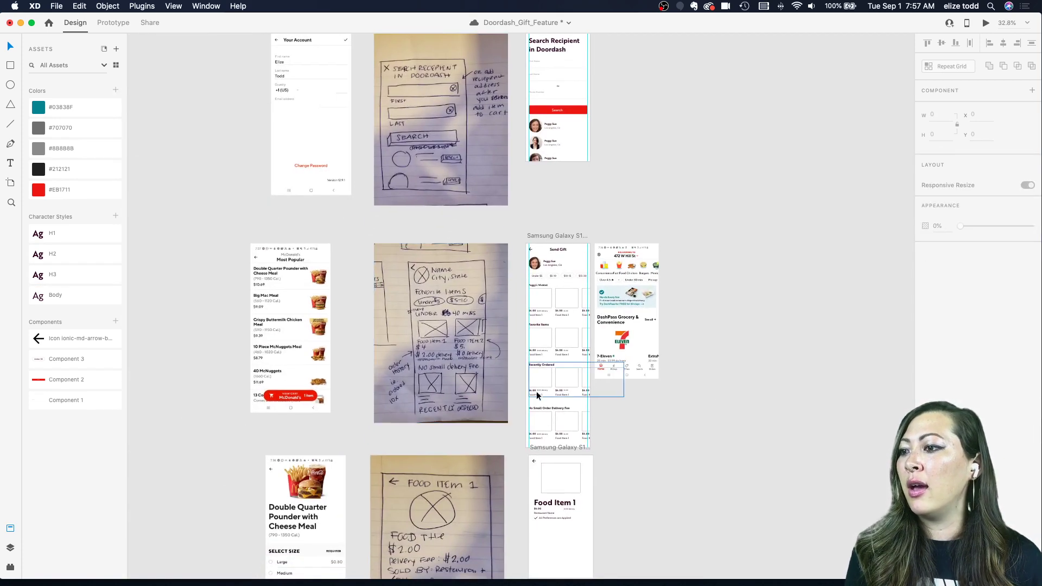
pyautogui.scroll(8, 656, 380)
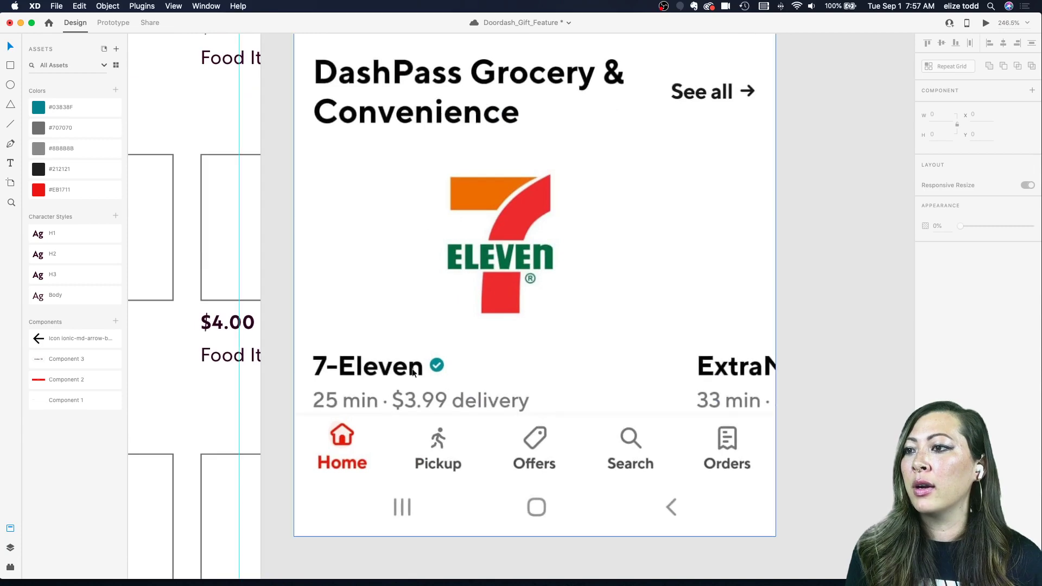
pyautogui.scroll(-1, 365, 370)
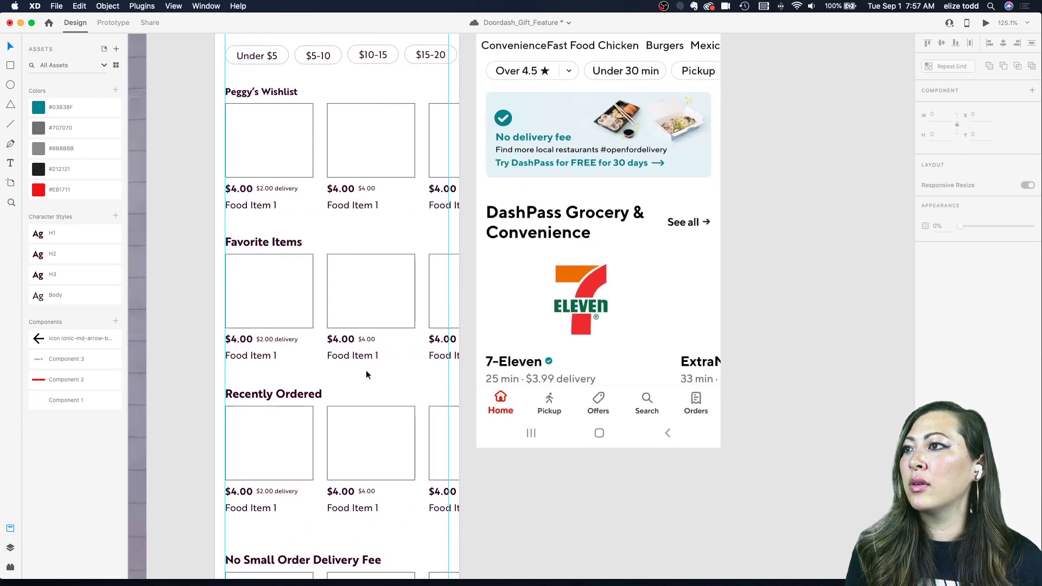
pyautogui.scroll(-5, 365, 370)
pyautogui.scroll(2, 366, 370)
pyautogui.scroll(1, 366, 370)
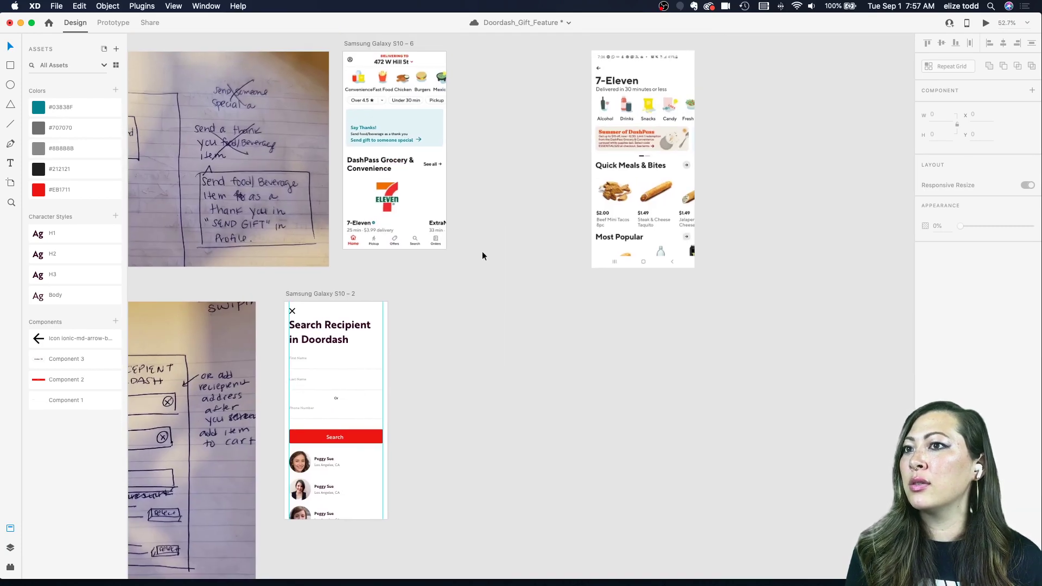
pyautogui.scroll(4, 572, 186)
pyautogui.scroll(-5, 572, 186)
pyautogui.click(639, 196)
pyautogui.moveTo(639, 196); pyautogui.dragTo(595, 502)
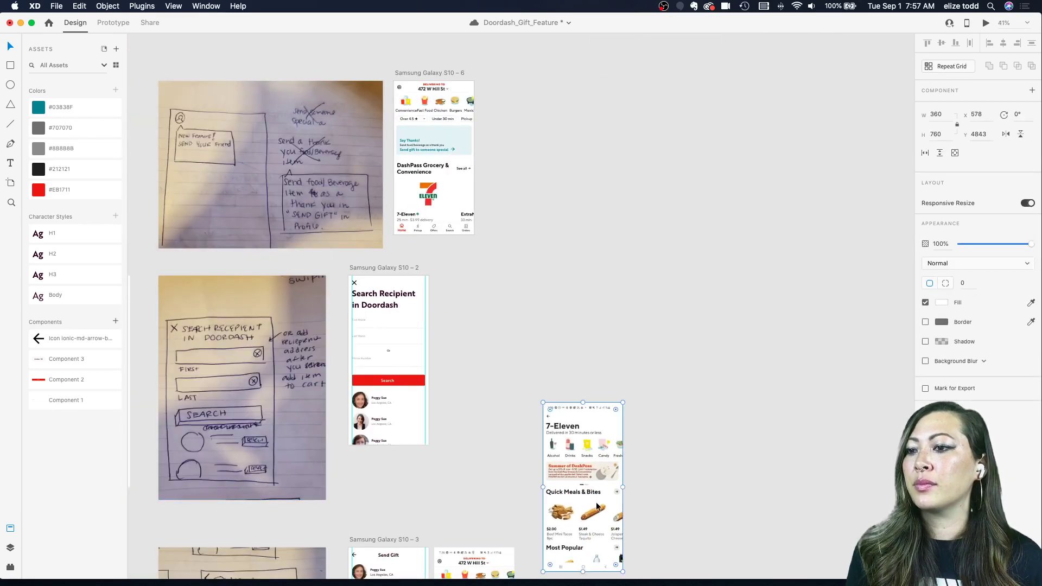
pyautogui.scroll(-5, 596, 502)
pyautogui.moveTo(583, 233); pyautogui.dragTo(578, 434)
# - Move the Doordash home screenshot aside and place the 7-Eleven screenshot directly beside the Send Gift artboard, at X 100 and Y 5494
pyautogui.moveTo(451, 240); pyautogui.dragTo(691, 268)
pyautogui.moveTo(568, 357); pyautogui.dragTo(467, 298)
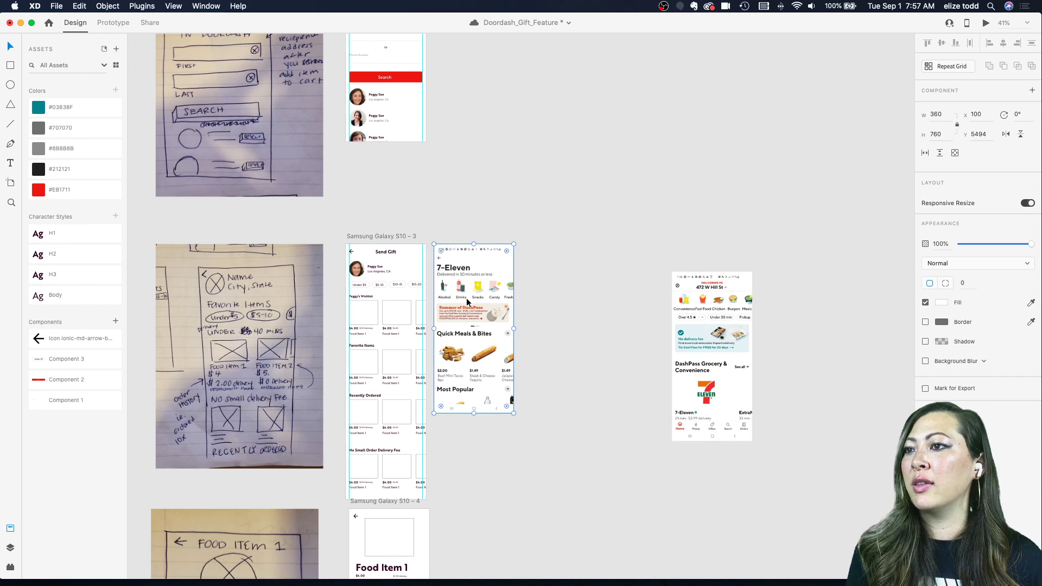
pyautogui.scroll(10, 467, 298)
pyautogui.scroll(-3, 677, 347)
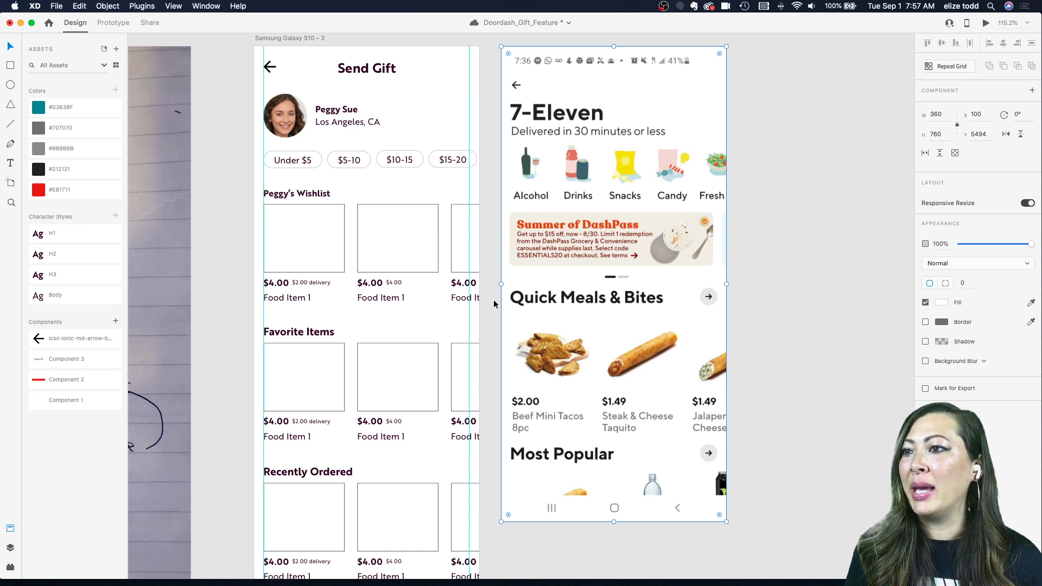
# - Apply the H2 character style to the wishlist section's heading
pyautogui.doubleClick(288, 196)
pyautogui.press('Escape')
pyautogui.doubleClick(289, 196)
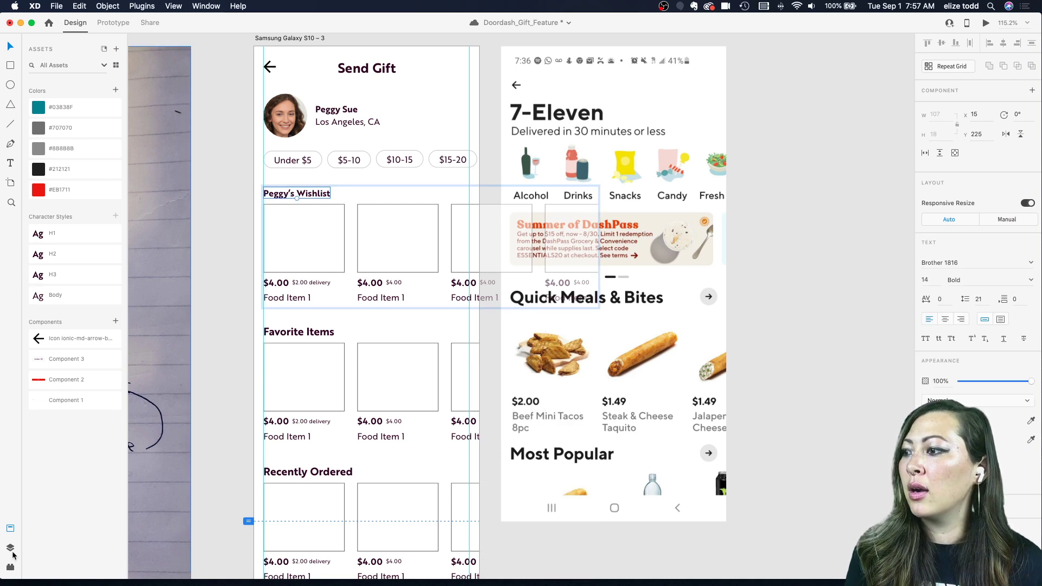
pyautogui.click(71, 256)
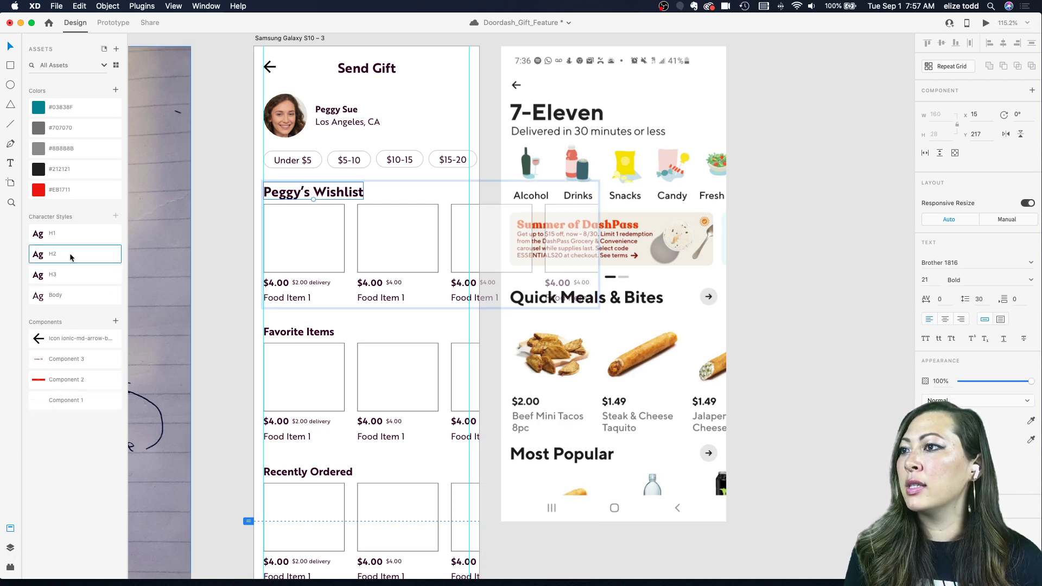
pyautogui.click(440, 152)
pyautogui.doubleClick(312, 190)
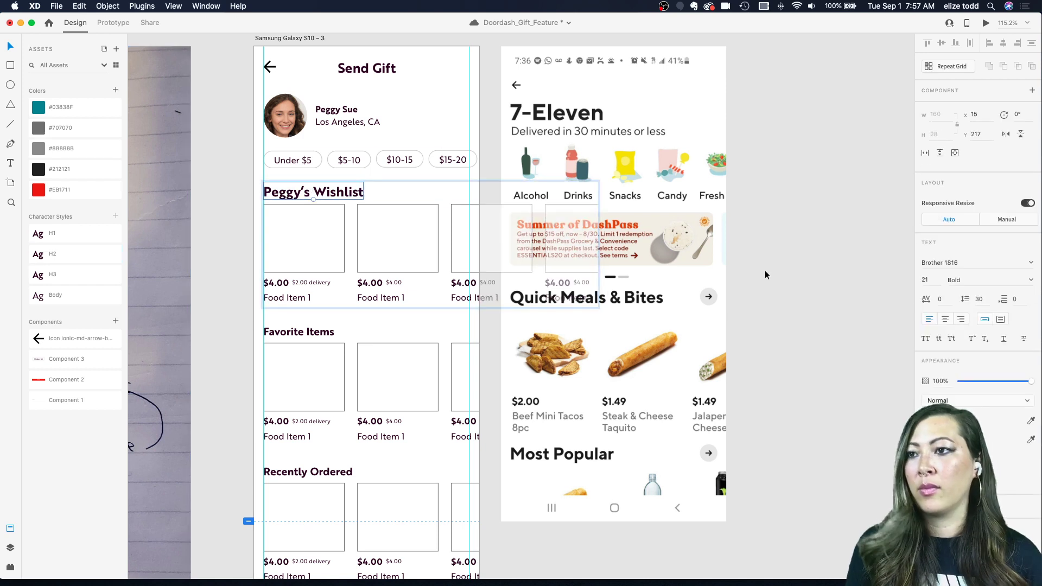
# - Overlay a copy of the wishlist heading on the screenshot's "Quick Meals & Bites" heading and enlarge it to size 23 for comparison
pyautogui.moveTo(333, 196); pyautogui.dragTo(426, 296)
pyautogui.scroll(5, 672, 302)
pyautogui.scroll(5, 426, 296)
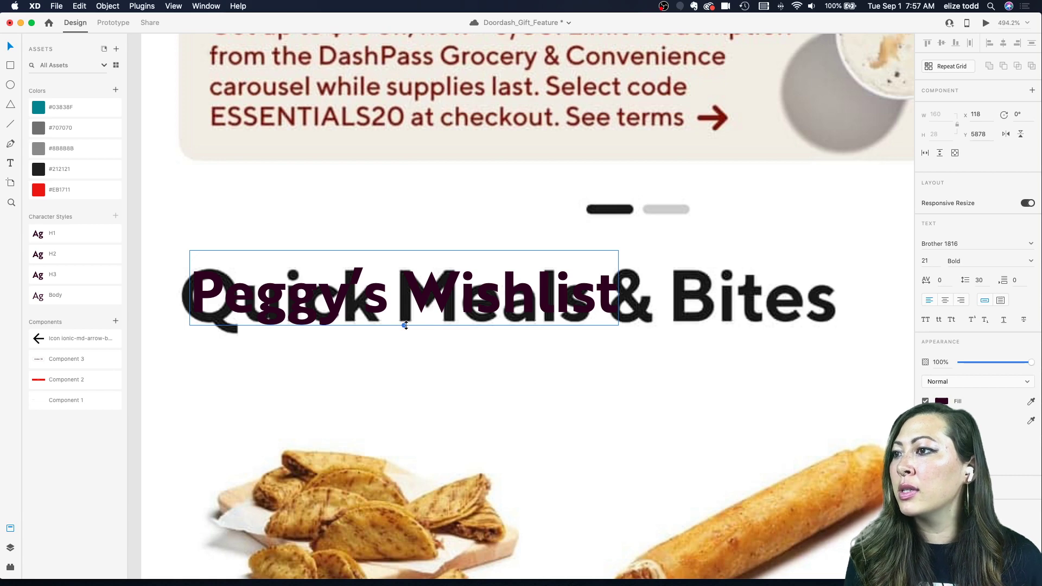
pyautogui.moveTo(405, 325); pyautogui.dragTo(406, 331)
pyautogui.scroll(-7, 407, 332)
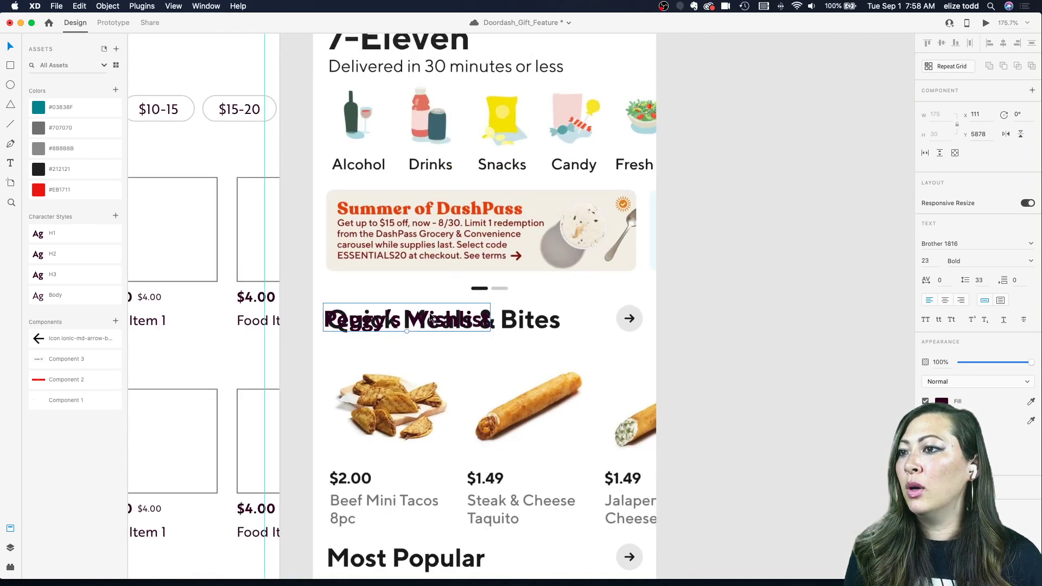
pyautogui.moveTo(431, 318)
pyautogui.mouseDown()
pyautogui.moveTo(453, 318)
pyautogui.moveTo(426, 317)
pyautogui.mouseUp()
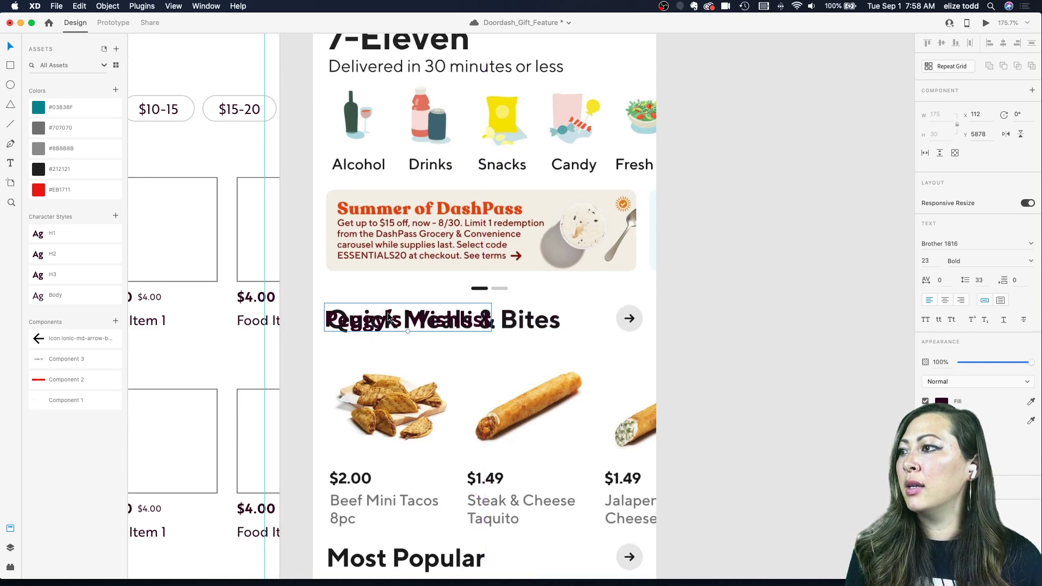
pyautogui.scroll(6, 387, 319)
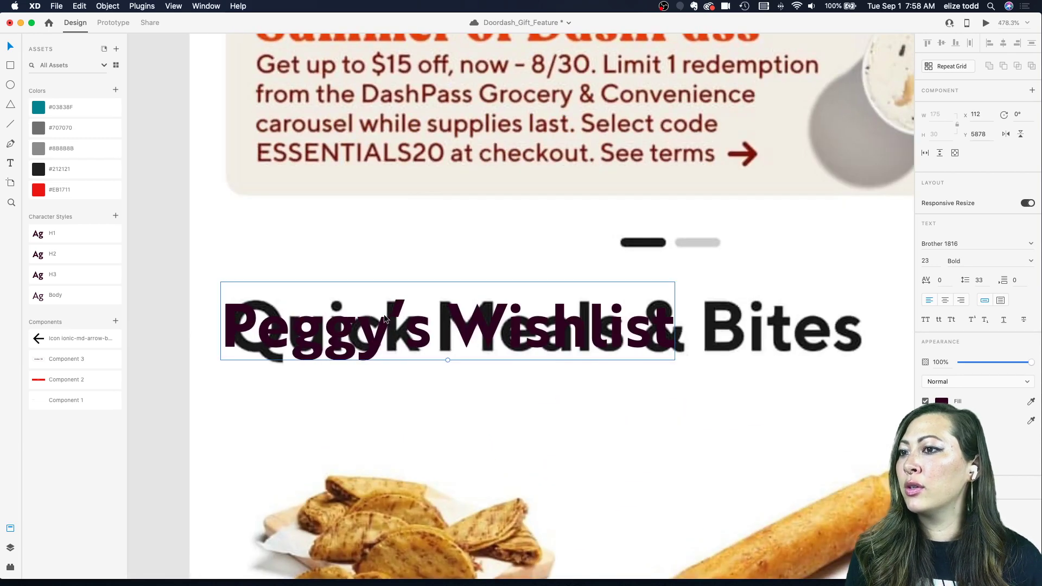
# - Nudge the overlaid heading copy to X 120 and Y 5877, and enlarge it to size 25 to match the reference heading
pyautogui.scroll(3, 387, 320)
pyautogui.press('Right')
pyautogui.press('Right')
pyautogui.press('Right')
pyautogui.press('Right')
pyautogui.press('Right')
pyautogui.press('Right')
pyautogui.press('Right')
pyautogui.press('Right')
pyautogui.press('Up')
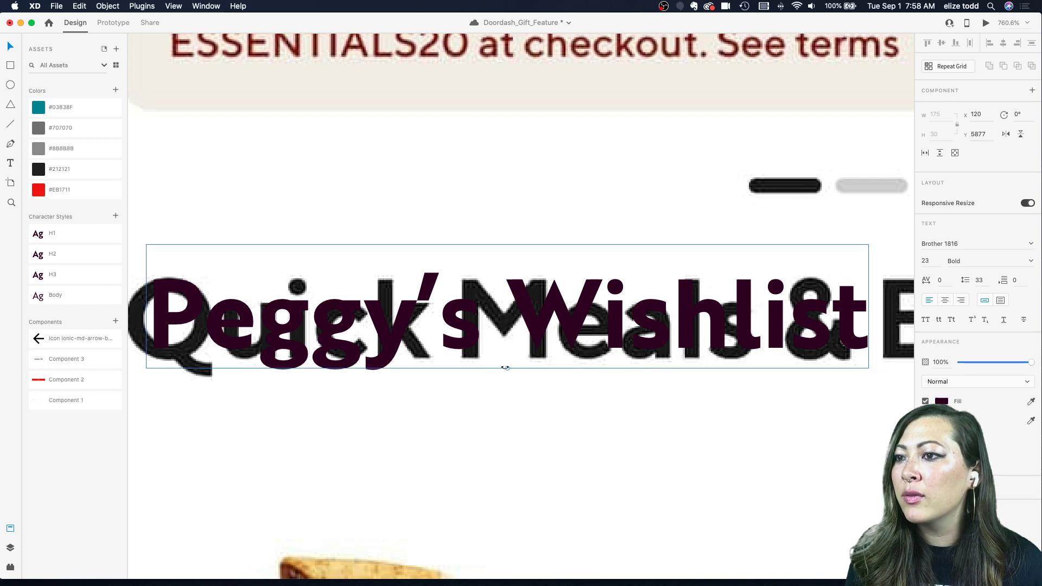
pyautogui.moveTo(505, 367)
pyautogui.mouseDown()
pyautogui.moveTo(511, 392)
pyautogui.moveTo(506, 383)
pyautogui.mouseUp()
pyautogui.scroll(-6, 507, 383)
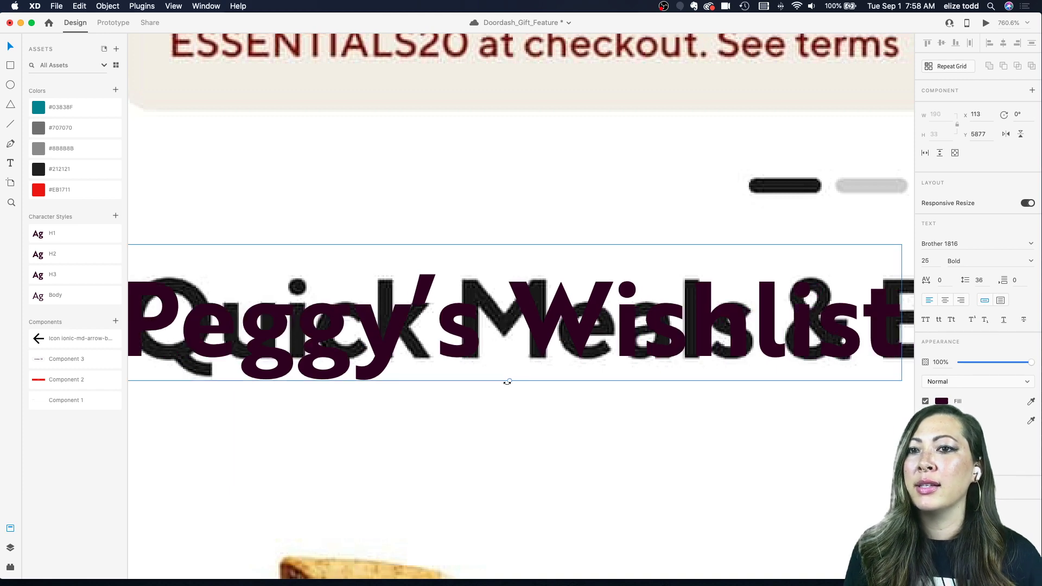
# - Delete the heading copy from the 7-Eleven screenshot and set the original wishlist heading's font size to 25
pyautogui.scroll(-6, 506, 383)
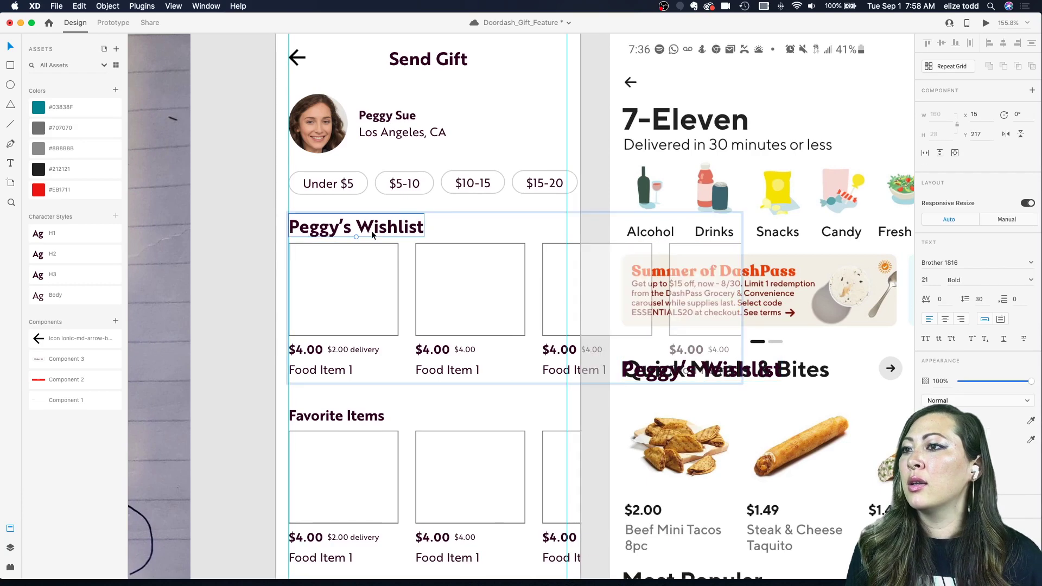
pyautogui.doubleClick(770, 369)
pyautogui.press('BackSpace')
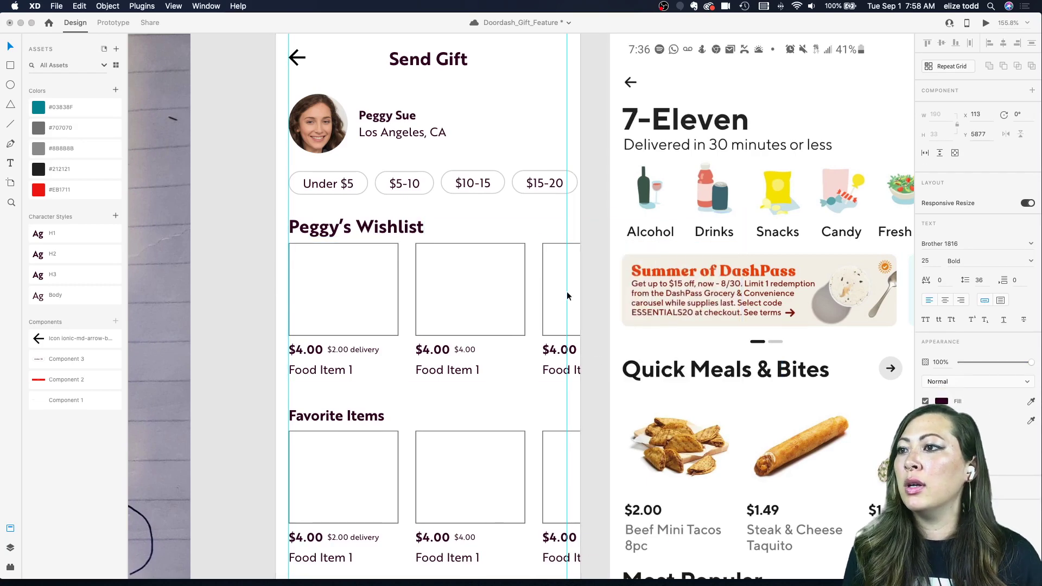
pyautogui.click(372, 233)
pyautogui.doubleClick(372, 234)
pyautogui.press('Escape')
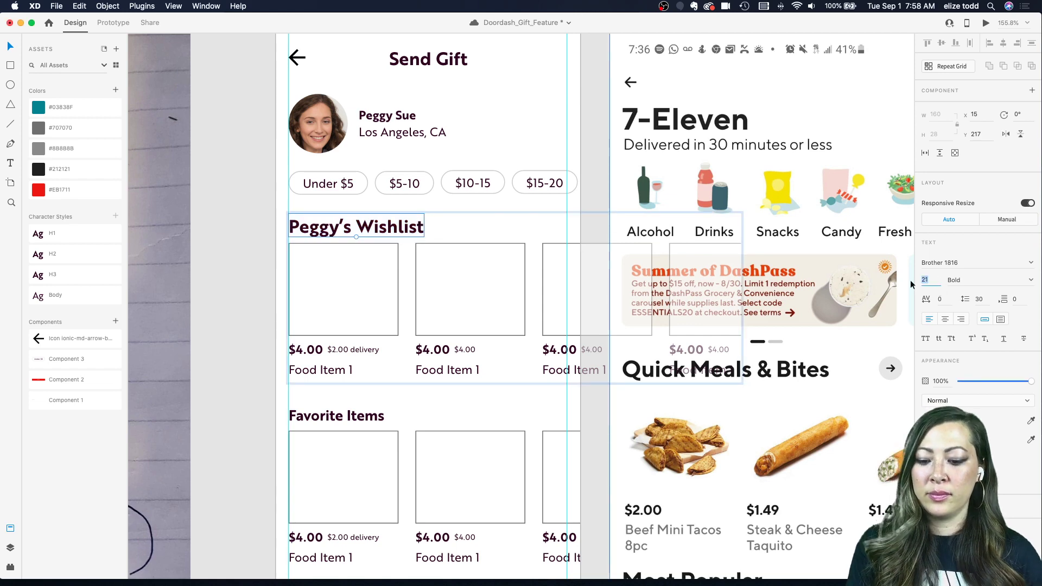
pyautogui.write('25')
pyautogui.press('Return')
pyautogui.click(211, 212)
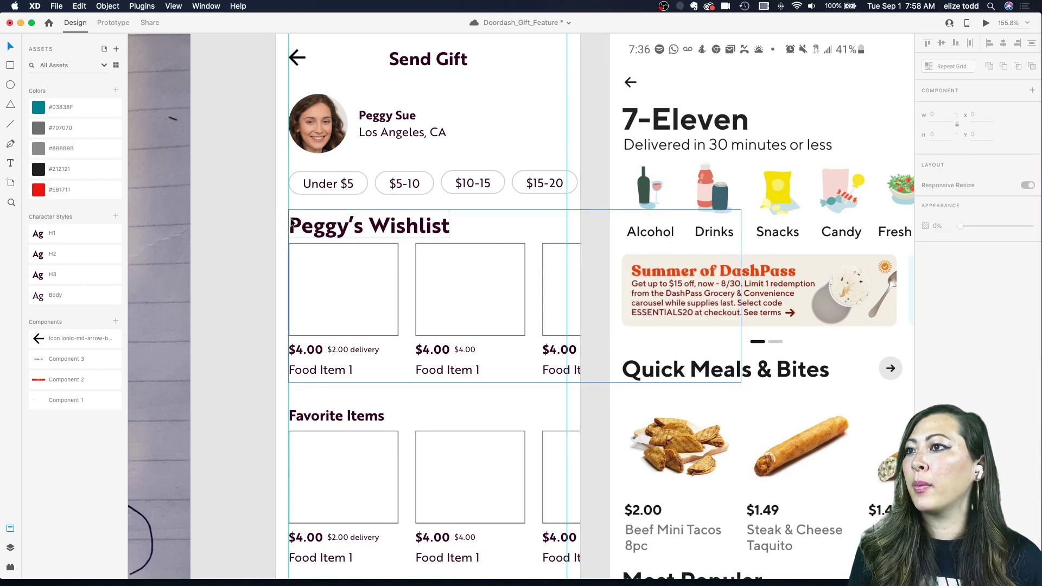
# - Save the wishlist heading's formatting as a new character style named H3
pyautogui.scroll(-3, 310, 225)
pyautogui.scroll(-3, 341, 308)
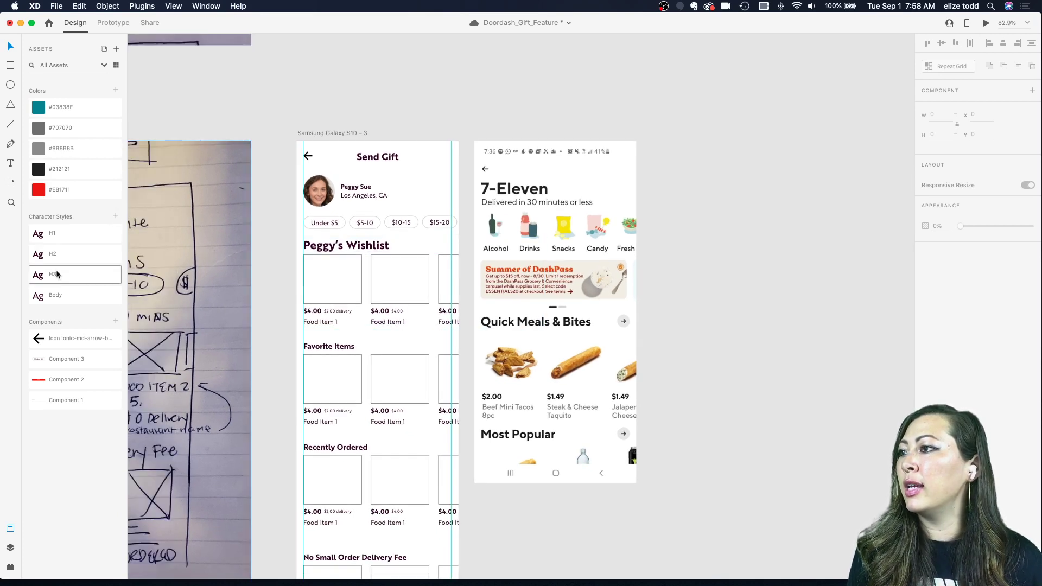
pyautogui.click(348, 248)
pyautogui.doubleClick(348, 249)
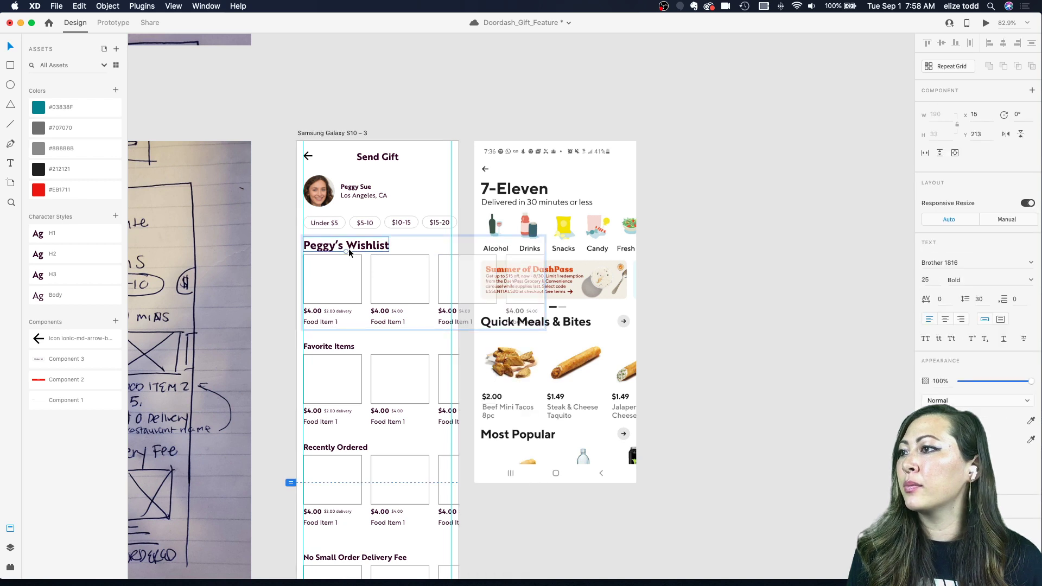
pyautogui.click(115, 215)
pyautogui.doubleClick(83, 234)
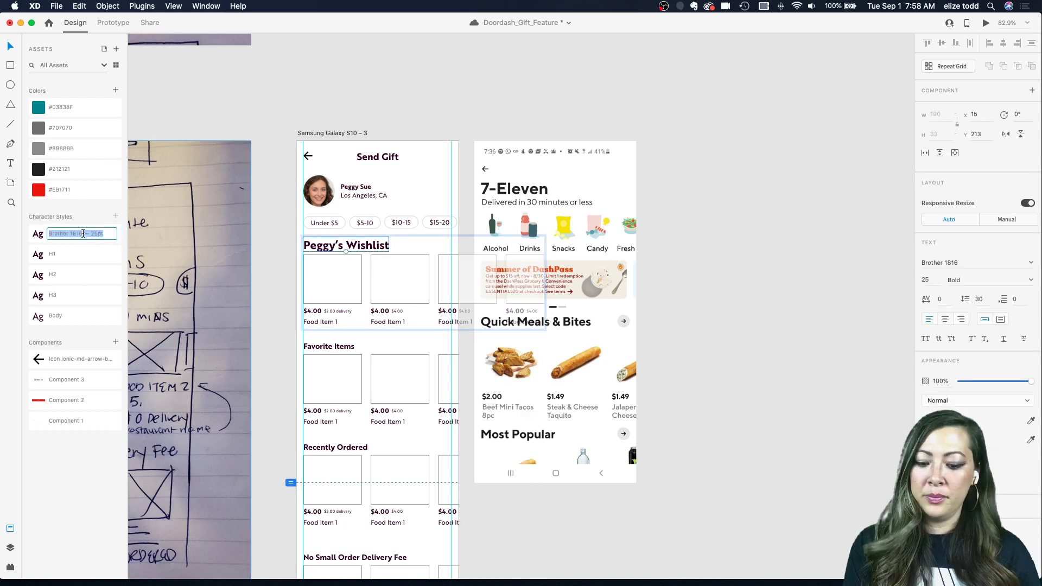
pyautogui.press('BackSpace')
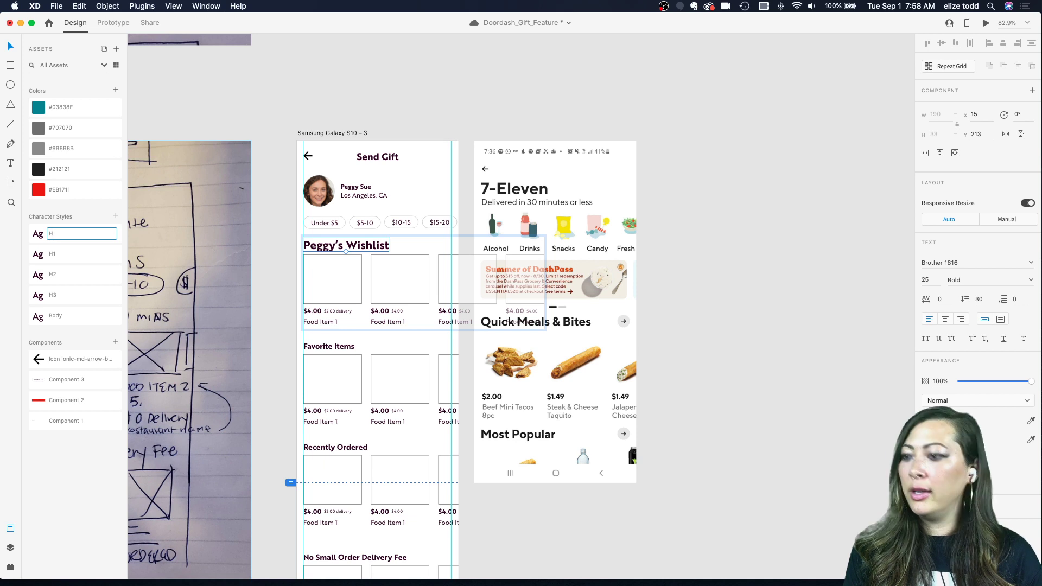
pyautogui.press('Return')
# - Rename the older 14-point H3 character style as H4
pyautogui.click(66, 293)
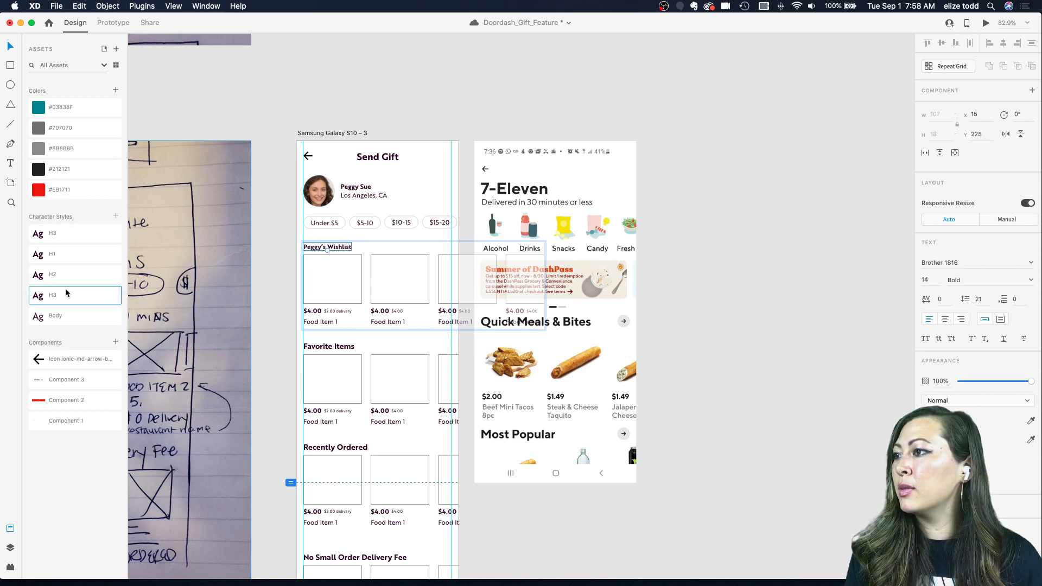
pyautogui.rightClick(58, 296)
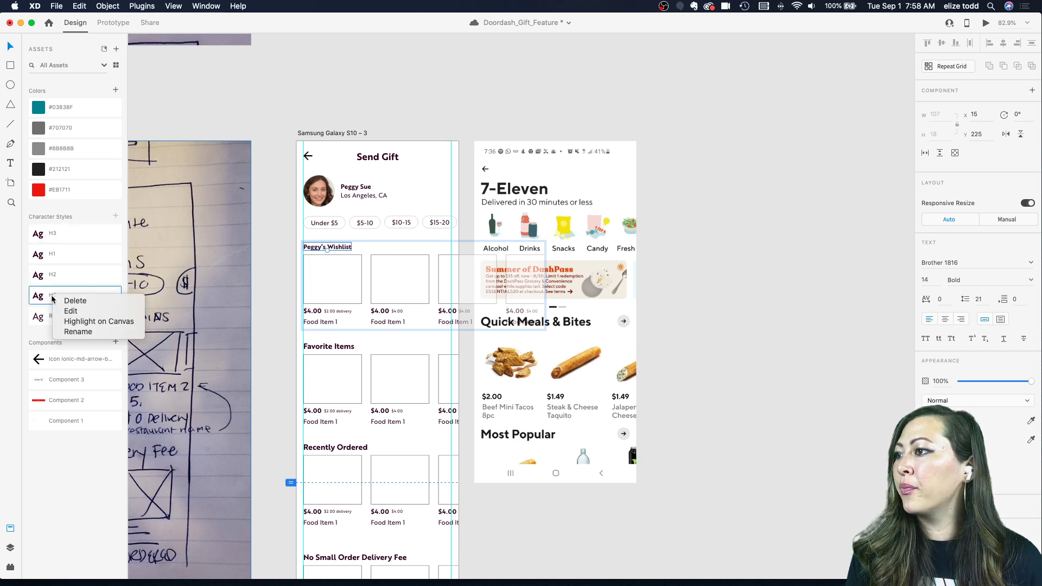
pyautogui.click(75, 330)
pyautogui.write('H4')
pyautogui.press('Return')
# - Rename the new 25-point character style as H2 and the older H2 style as H3
pyautogui.doubleClick(77, 234)
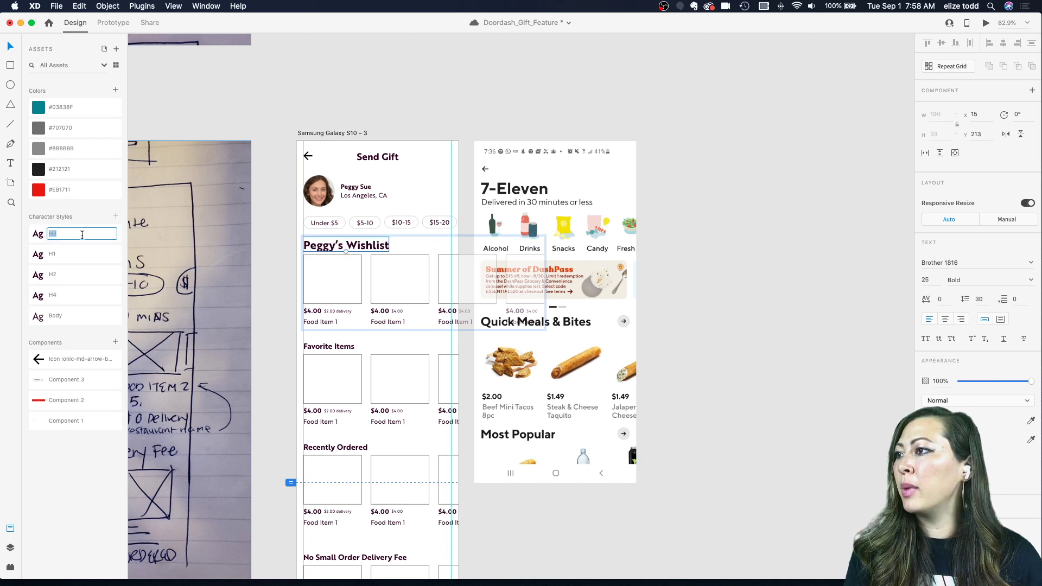
pyautogui.write('H2')
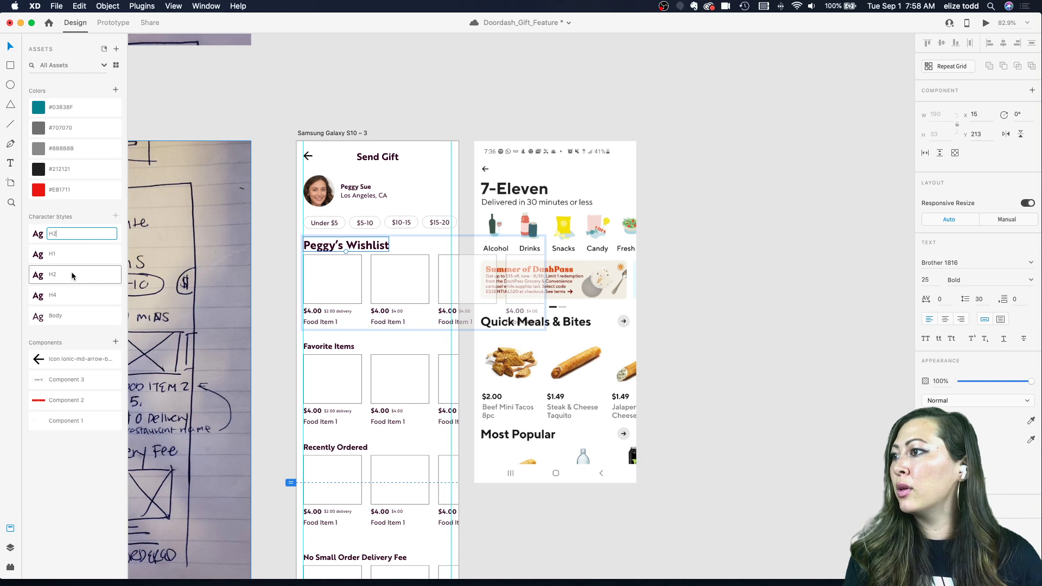
pyautogui.doubleClick(64, 275)
pyautogui.press('Return')
pyautogui.click(356, 304)
pyautogui.click(331, 124)
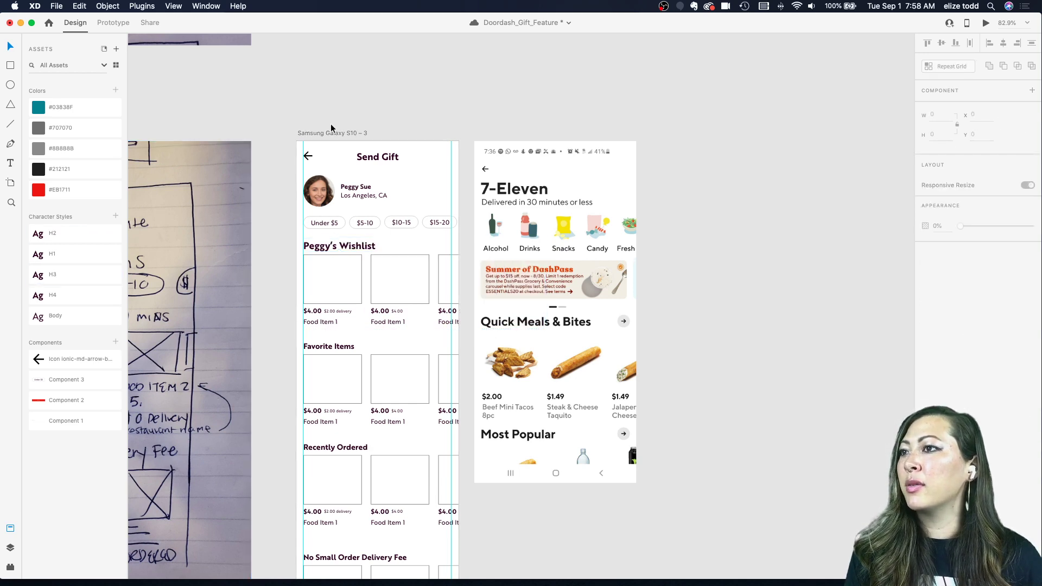
# - Compare the Send Gift screen's headings and item rows with the 7-Eleven reference's product layout
pyautogui.scroll(-4, 330, 124)
pyautogui.scroll(2, 334, 142)
pyautogui.hscroll(2, 334, 142)
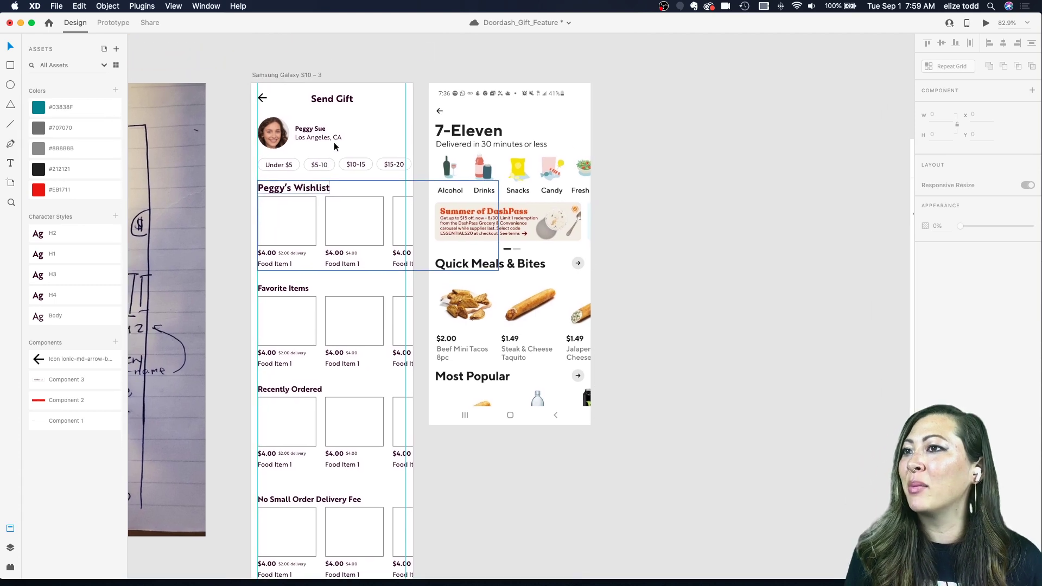
pyautogui.scroll(-3, 334, 142)
pyautogui.scroll(5, 364, 58)
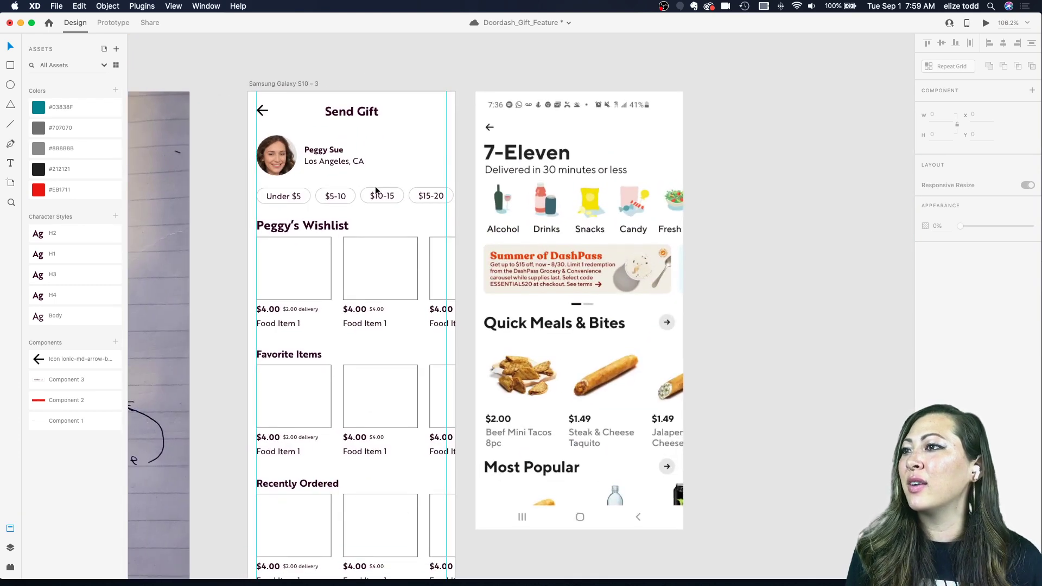
pyautogui.hscroll(5, 305, 188)
pyautogui.scroll(-3, 305, 187)
pyautogui.hscroll(-8, 304, 188)
pyautogui.scroll(3, 423, 255)
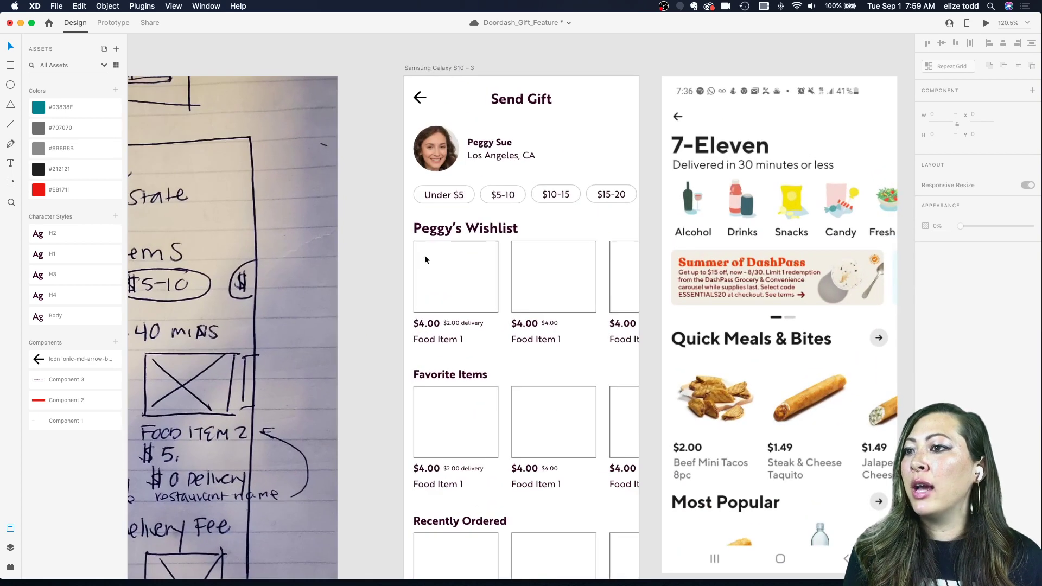
pyautogui.click(424, 260)
pyautogui.hscroll(2, 434, 239)
pyautogui.scroll(-1, 434, 239)
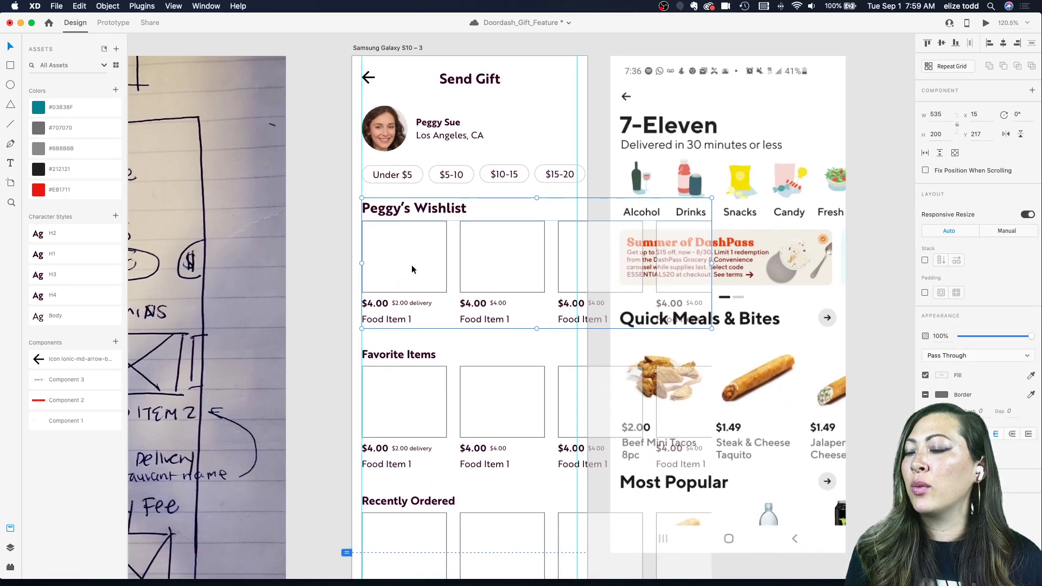
pyautogui.hscroll(2, 412, 269)
pyautogui.click(753, 258)
pyautogui.scroll(-3, 738, 271)
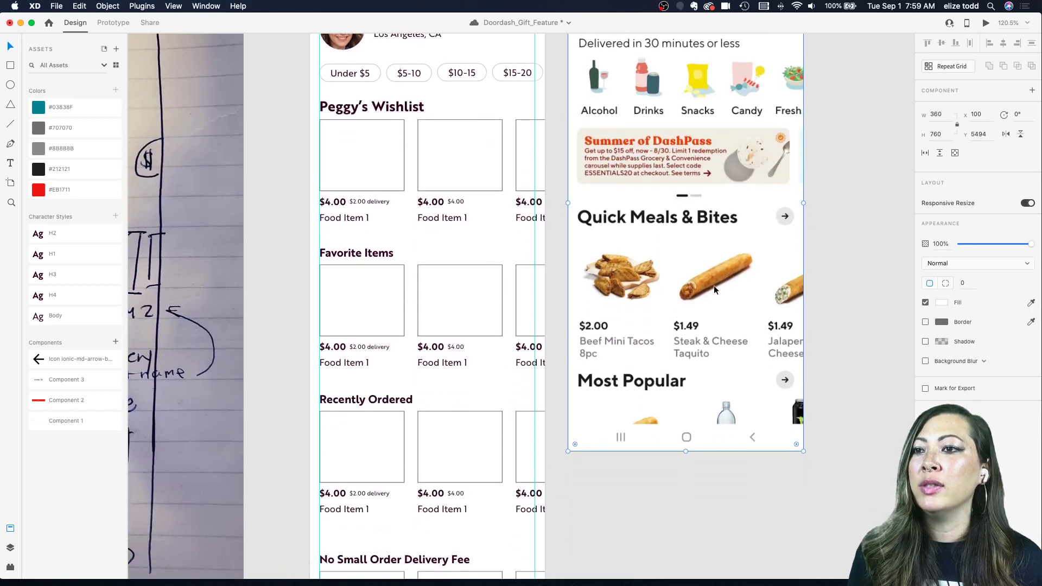
pyautogui.scroll(5, 723, 279)
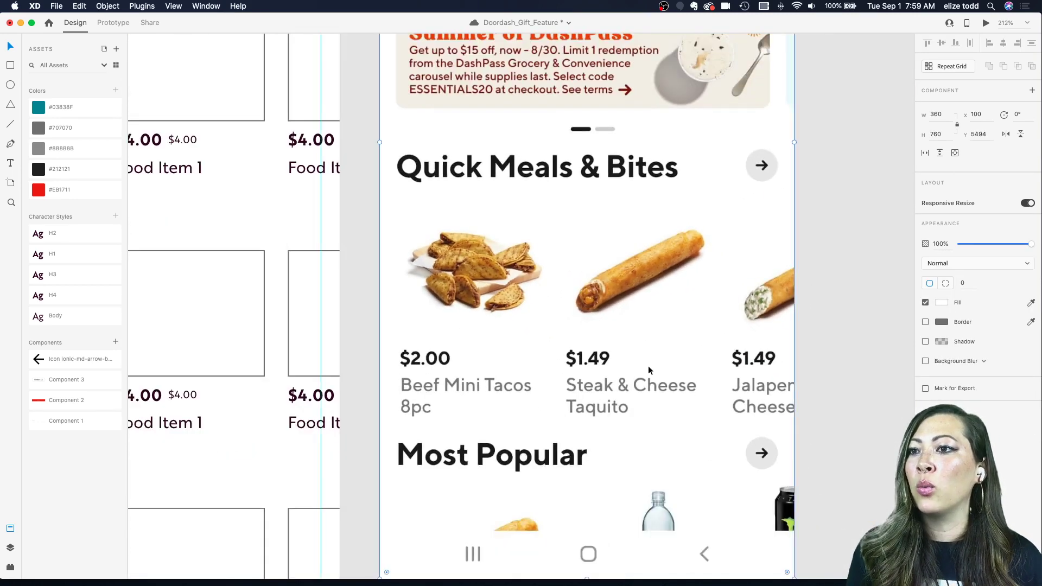
pyautogui.scroll(-6, 650, 256)
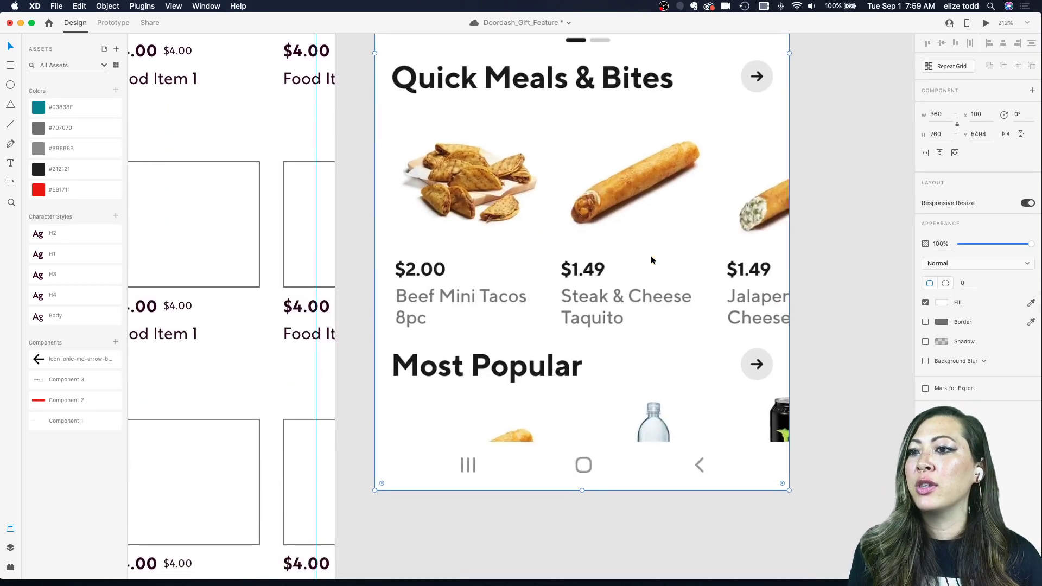
# - Review the McDonald's reference screen and the hand-drawn sketches alongside the Send Gift screen
pyautogui.scroll(-4, 650, 255)
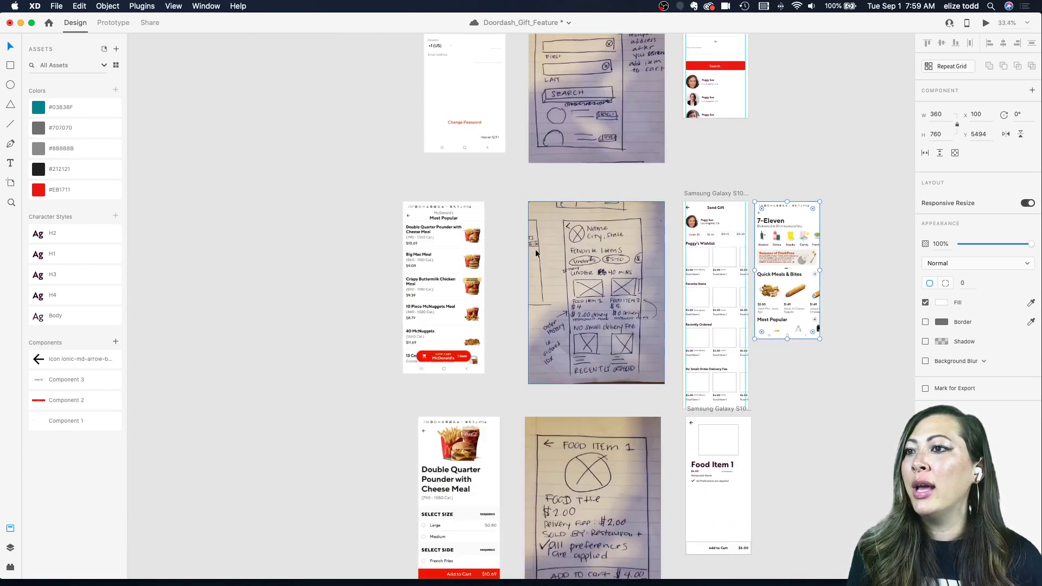
pyautogui.scroll(8, 454, 255)
pyautogui.scroll(-6, 455, 255)
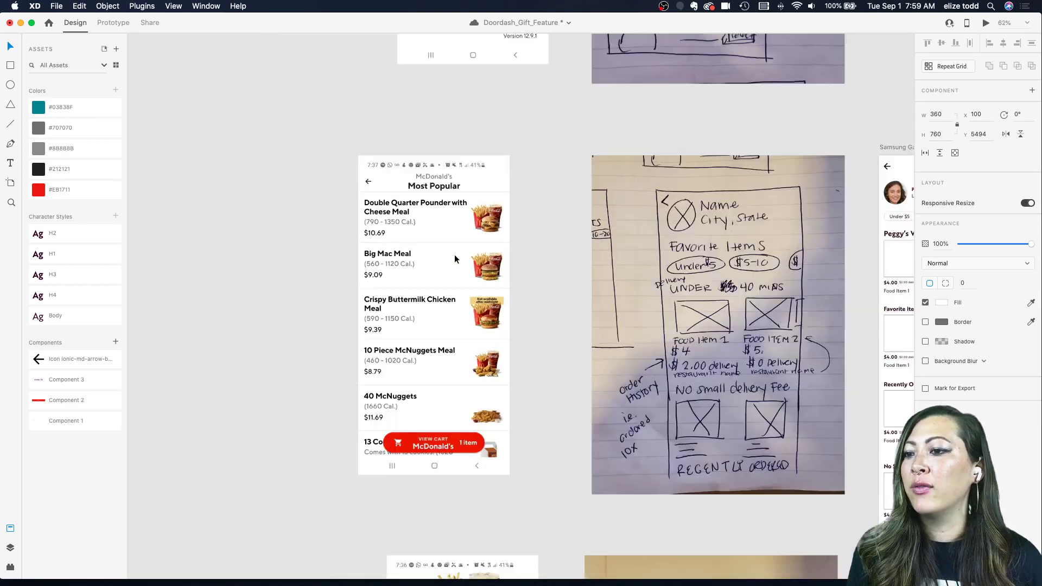
pyautogui.scroll(-5, 454, 255)
pyautogui.scroll(5, 454, 259)
pyautogui.scroll(-6, 455, 259)
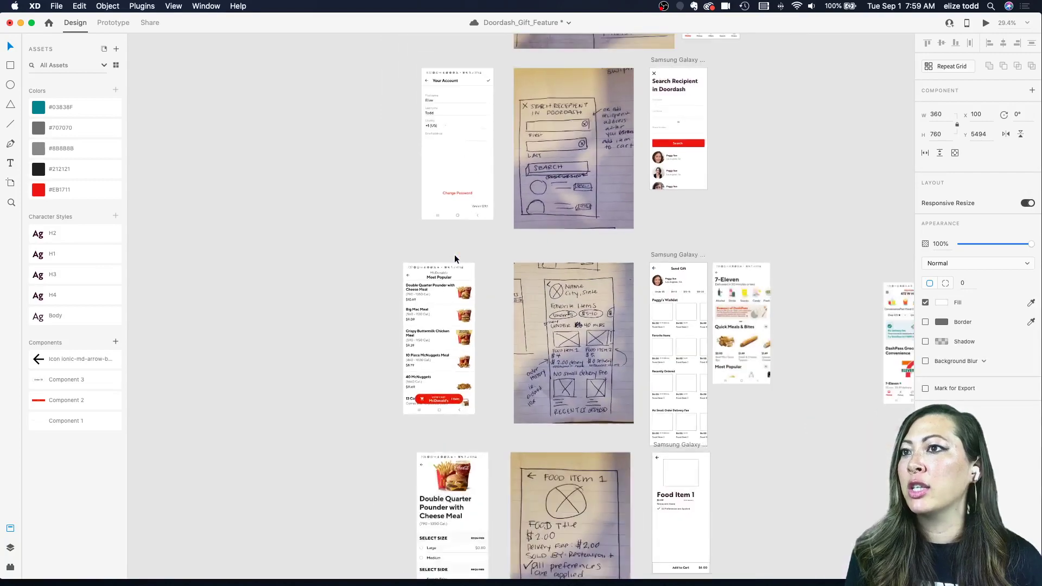
pyautogui.scroll(-6, 455, 259)
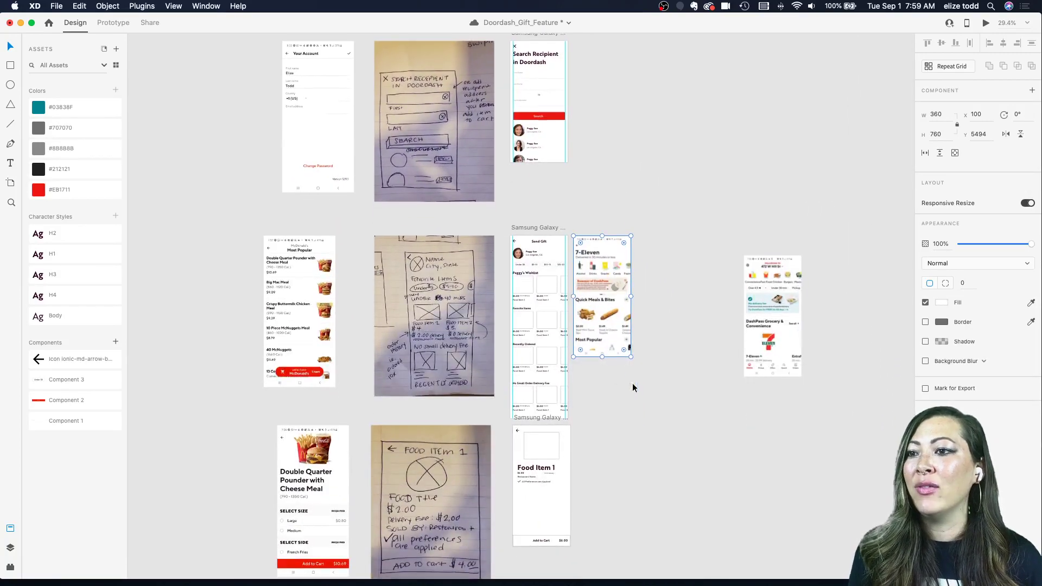
pyautogui.scroll(6, 543, 239)
pyautogui.scroll(-2, 543, 239)
pyautogui.scroll(4, 466, 236)
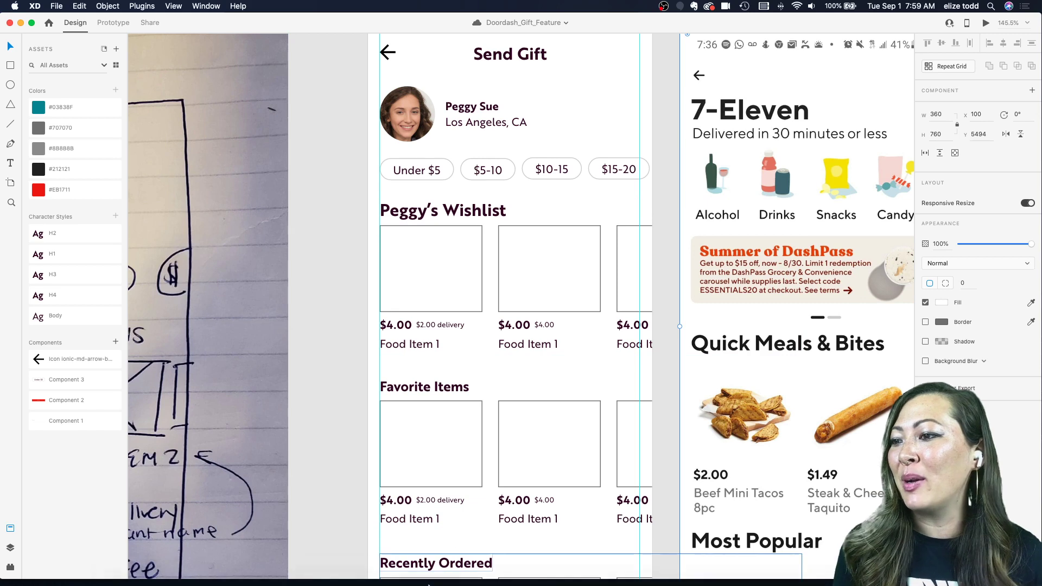
# - Switch to Chrome and run a Google image search for a pumpkin spice latte
pyautogui.moveTo(350, 580)
pyautogui.click(298, 571)
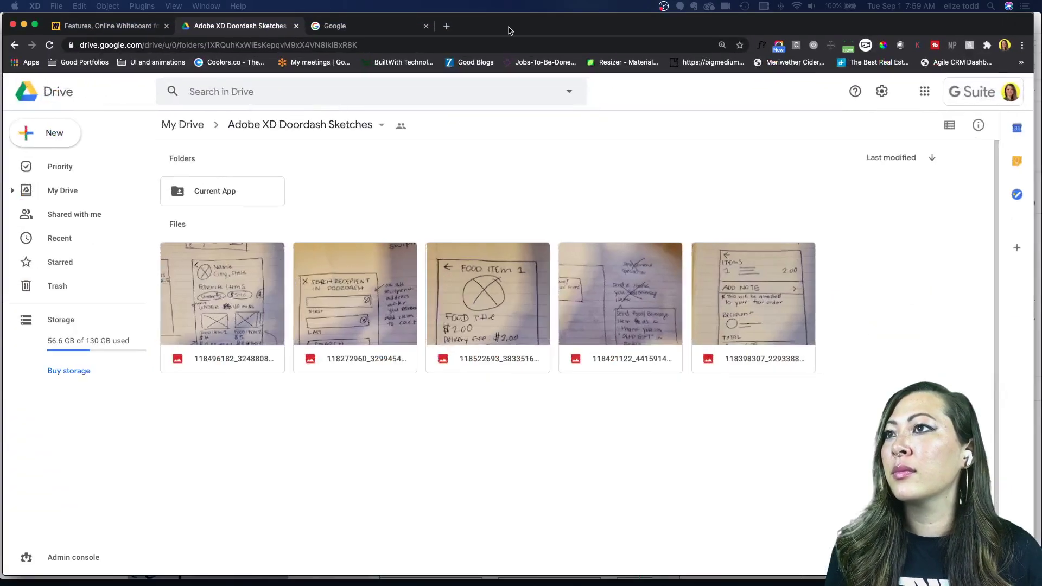
pyautogui.click(380, 26)
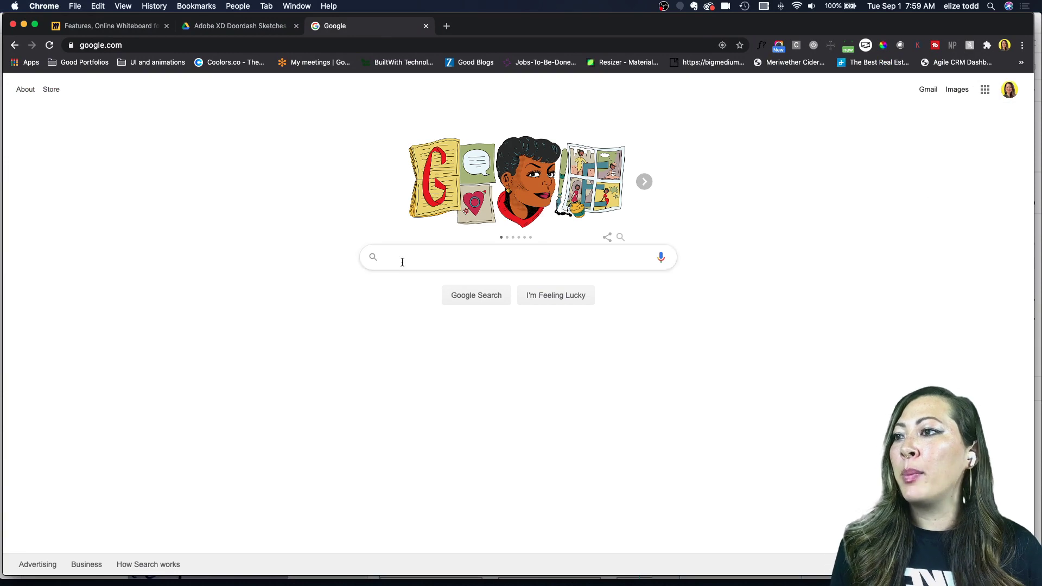
pyautogui.write('pumkin spice la')
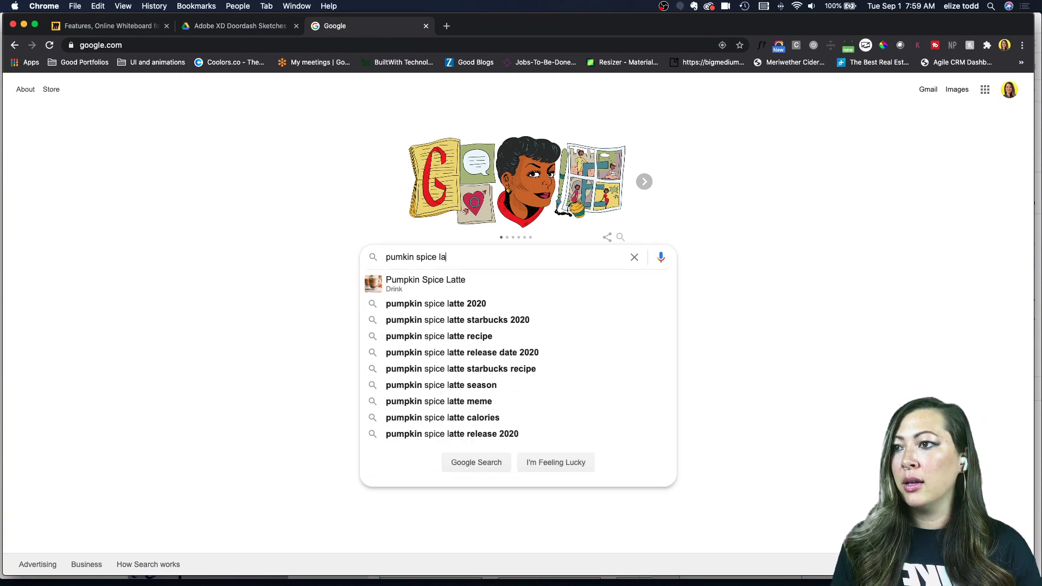
pyautogui.write('tte')
pyautogui.press('Return')
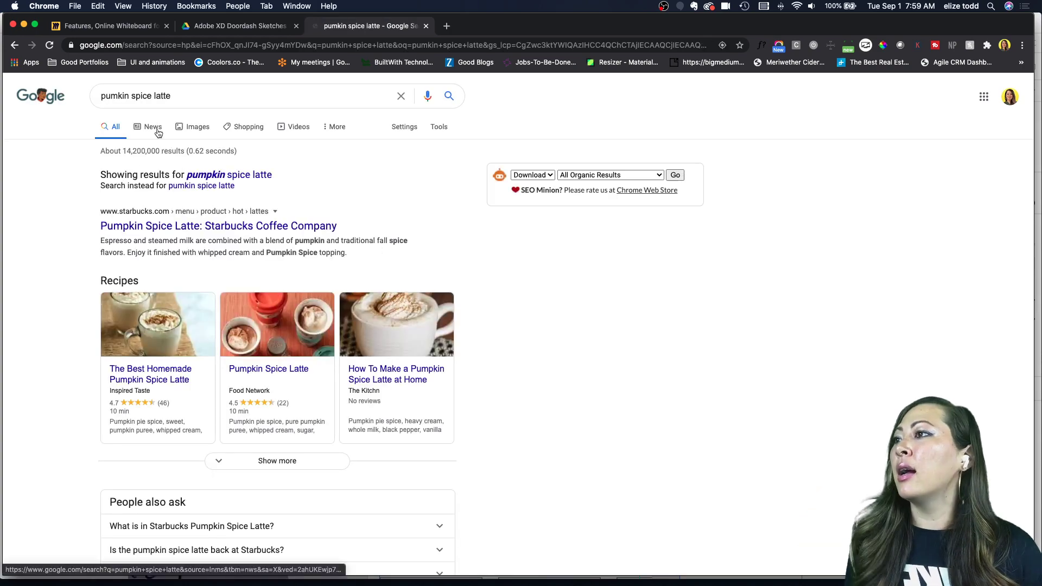
pyautogui.click(197, 128)
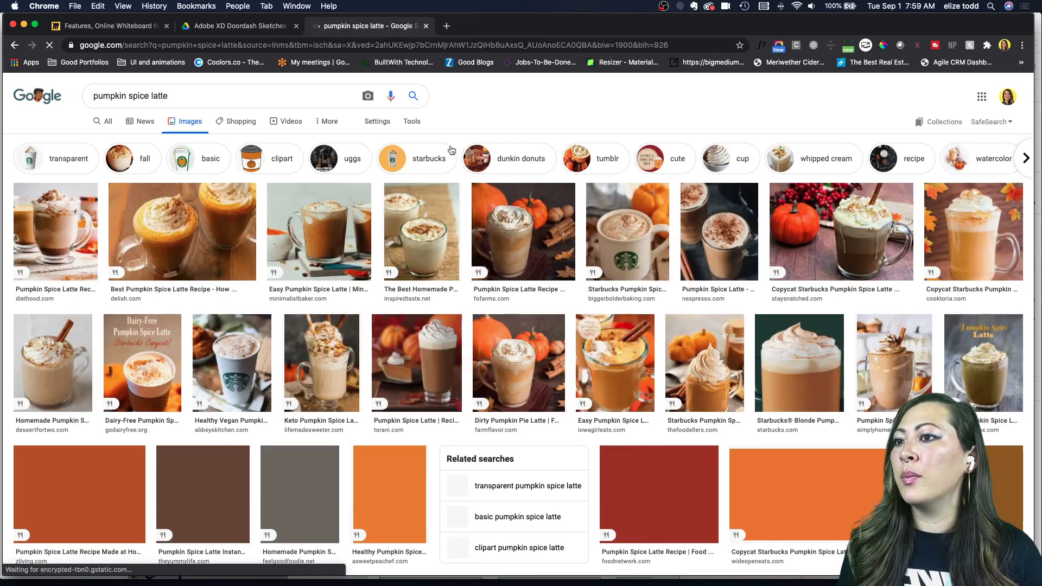
# - Browse the latte images and narrow the search to "pumpkin spice latte transparent background"
pyautogui.scroll(-5, 395, 218)
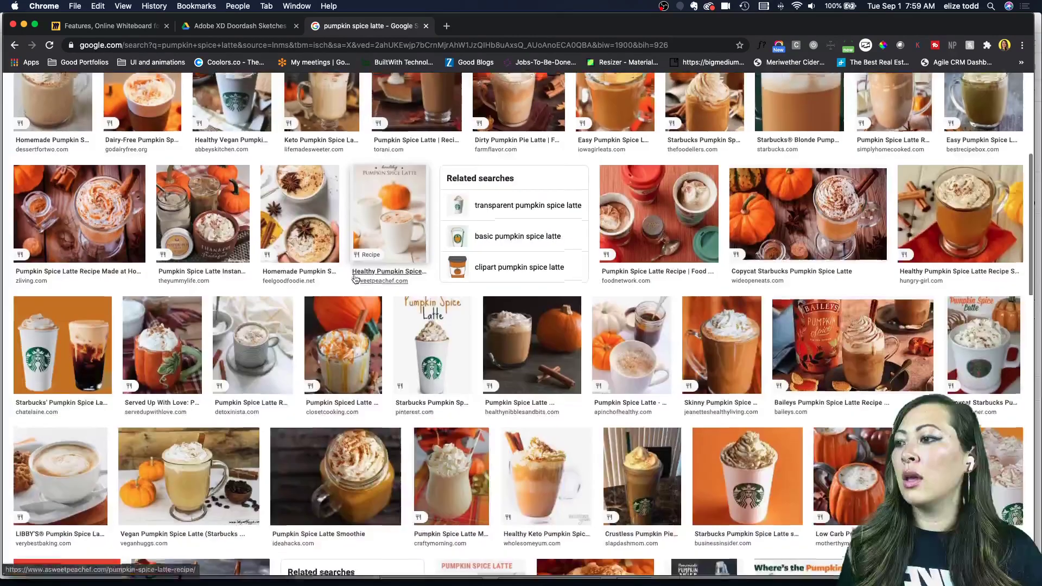
pyautogui.scroll(6, 298, 220)
pyautogui.click(210, 98)
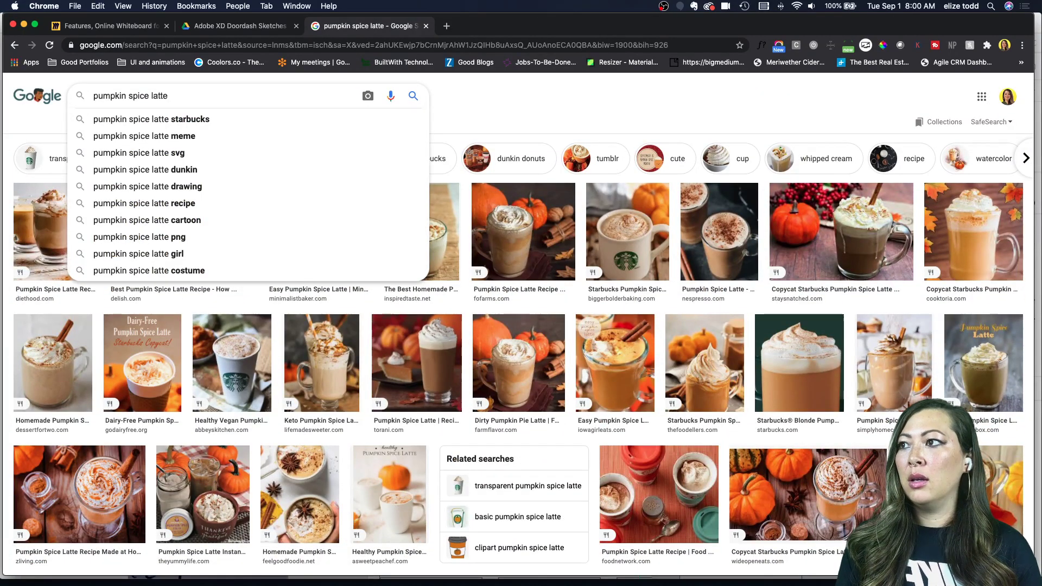
pyautogui.write('tra')
pyautogui.click(211, 115)
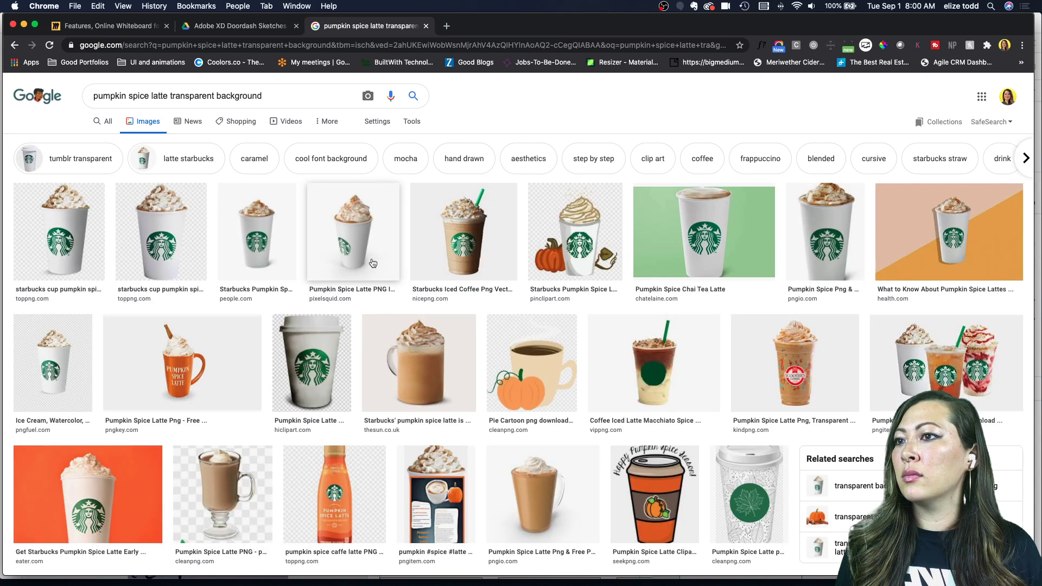
# - Copy the people.com Starbucks Pumpkin Spice Latte cup image and return to Adobe XD
pyautogui.click(261, 255)
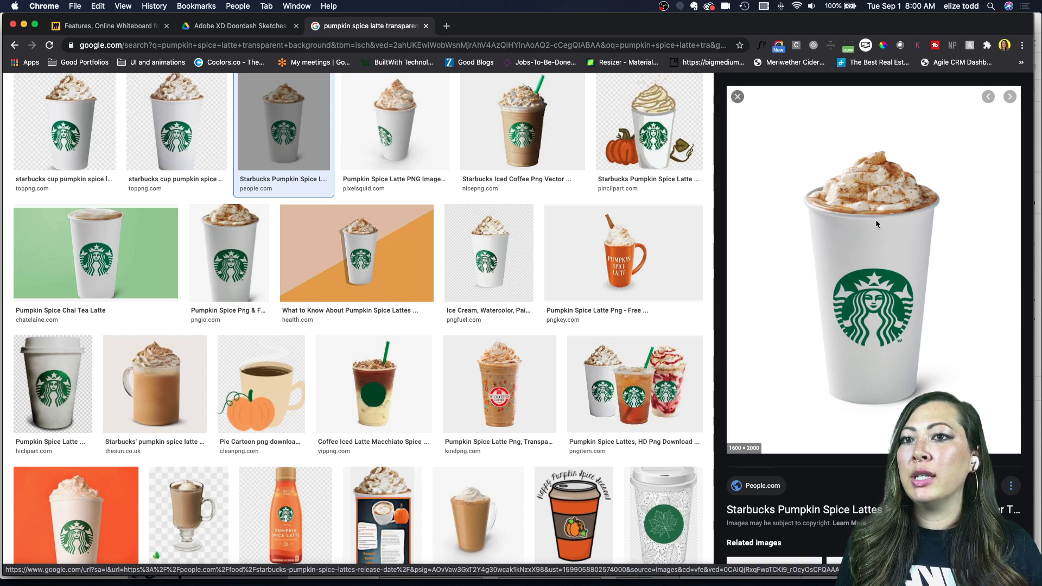
pyautogui.rightClick(857, 219)
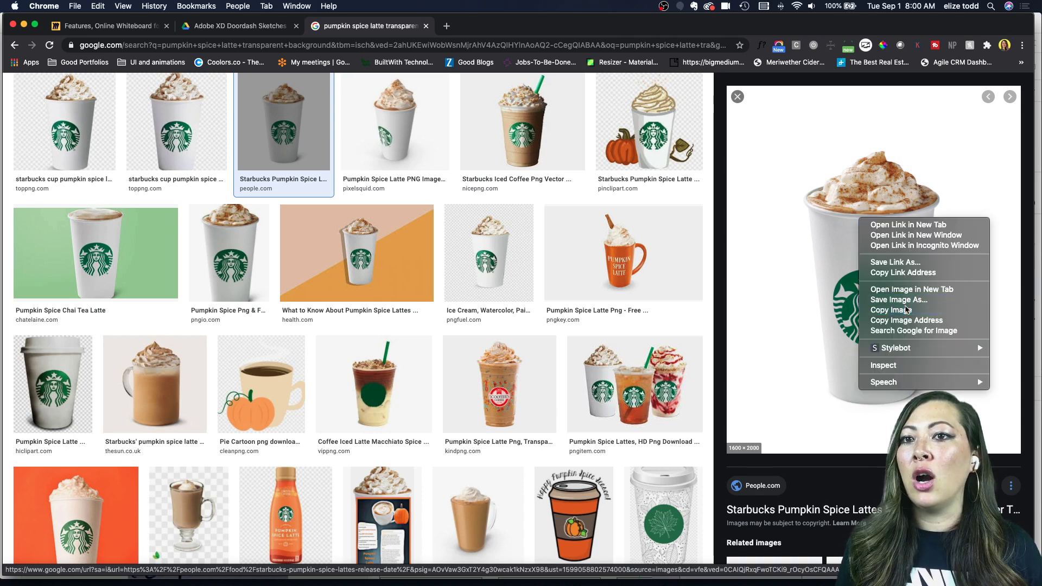
pyautogui.click(909, 310)
pyautogui.click(26, 26)
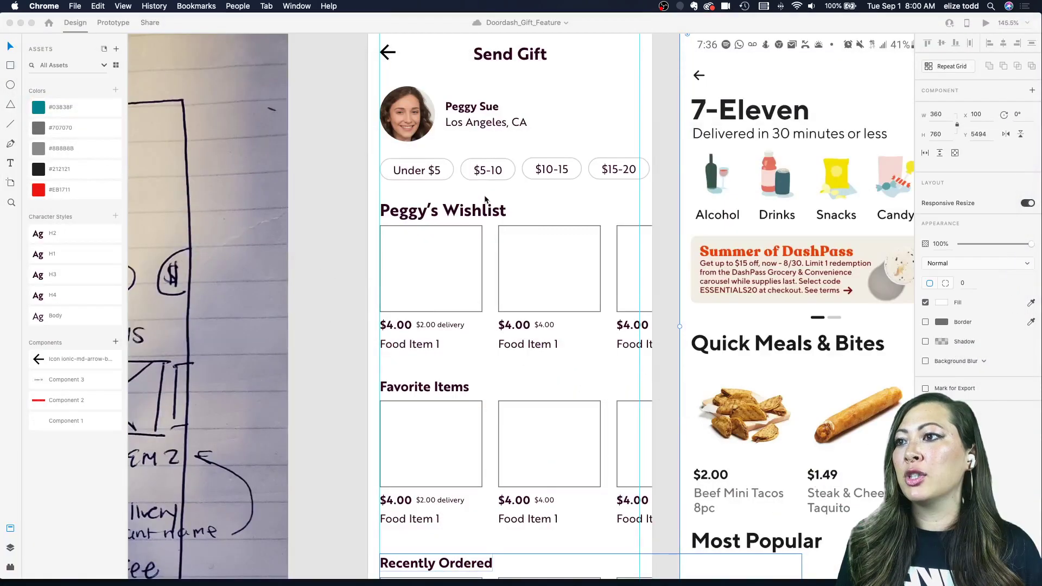
# - Paste the copied latte image into the first placeholder rectangle of the wishlist repeat grid
pyautogui.click(465, 283)
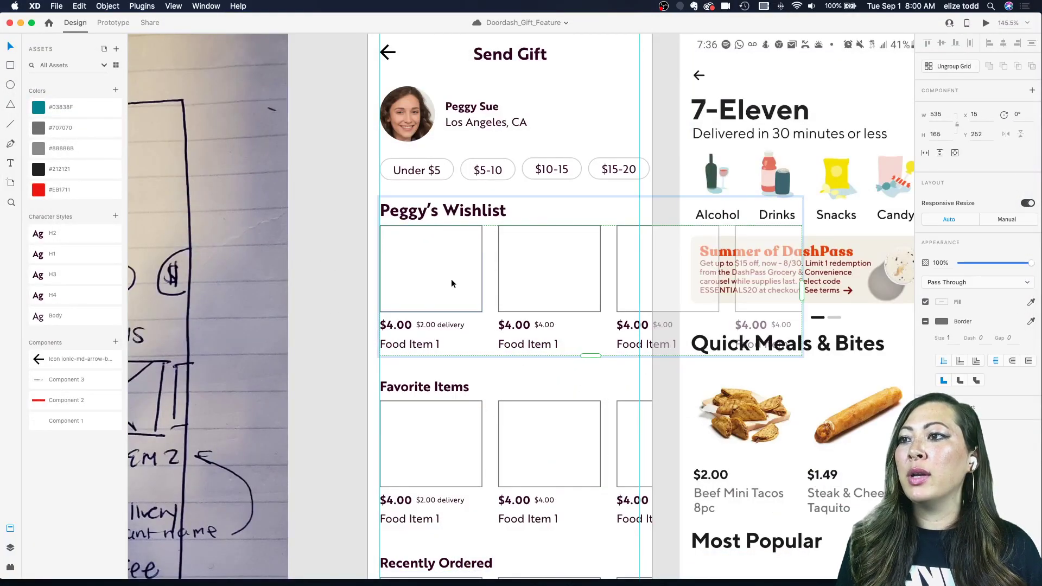
pyautogui.doubleClick(452, 280)
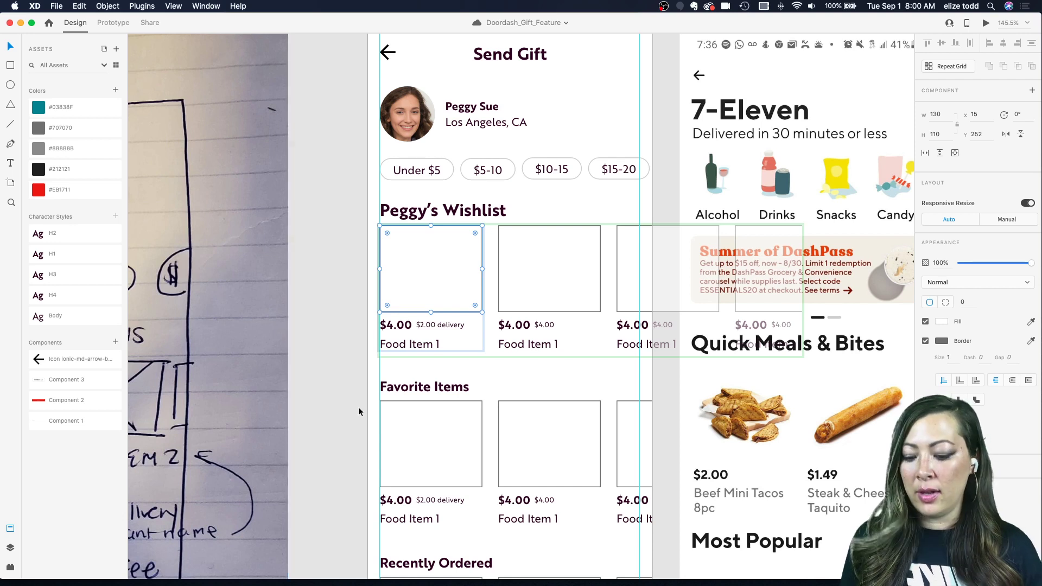
pyautogui.press('super+v')
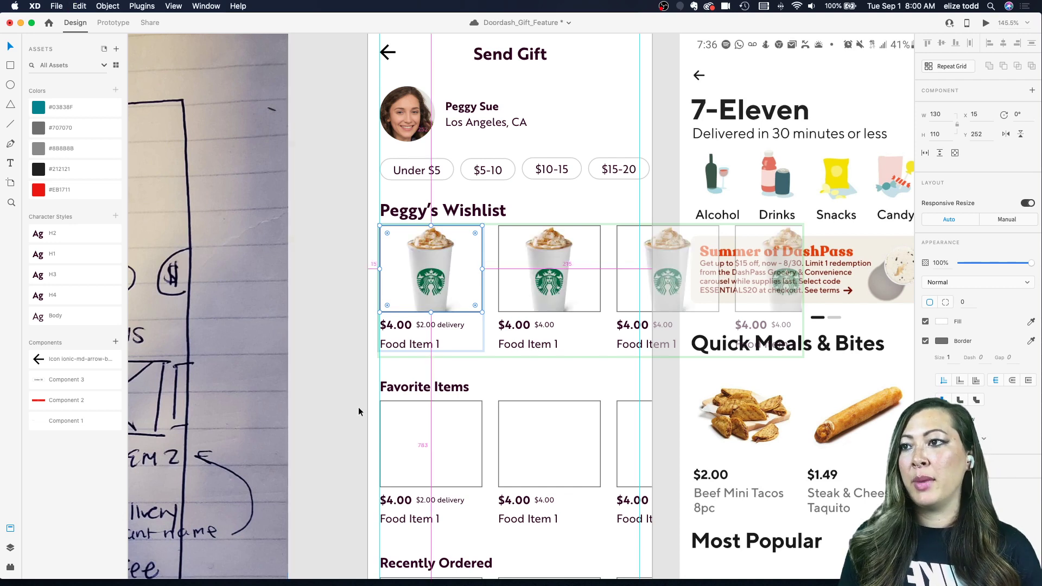
pyautogui.click(317, 282)
# - Turn off the border on the first wishlist image rectangle inside the repeat grid
pyautogui.scroll(3, 366, 278)
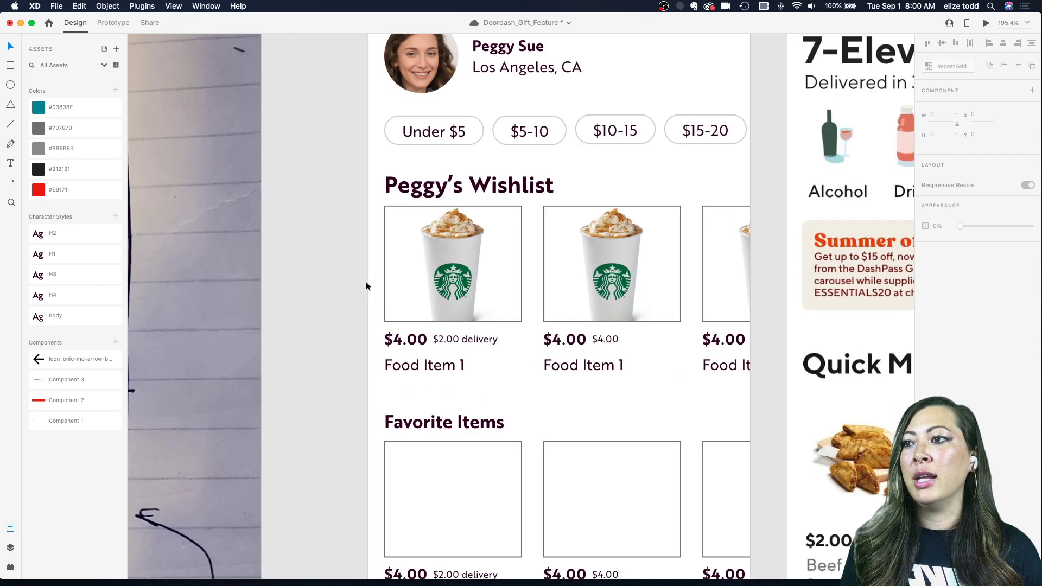
pyautogui.click(425, 275)
pyautogui.scroll(-3, 427, 271)
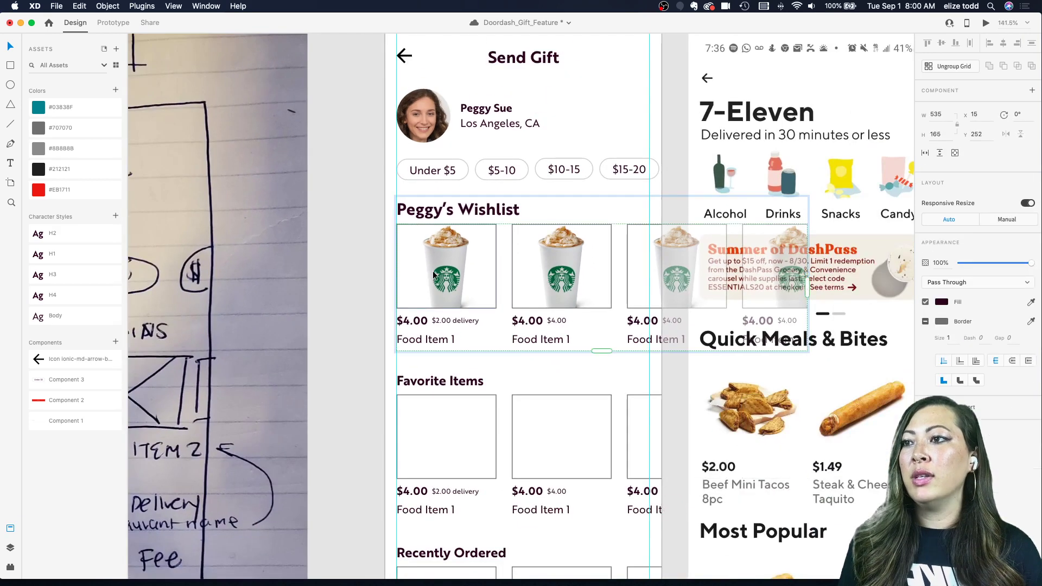
pyautogui.scroll(4, 429, 272)
pyautogui.doubleClick(433, 274)
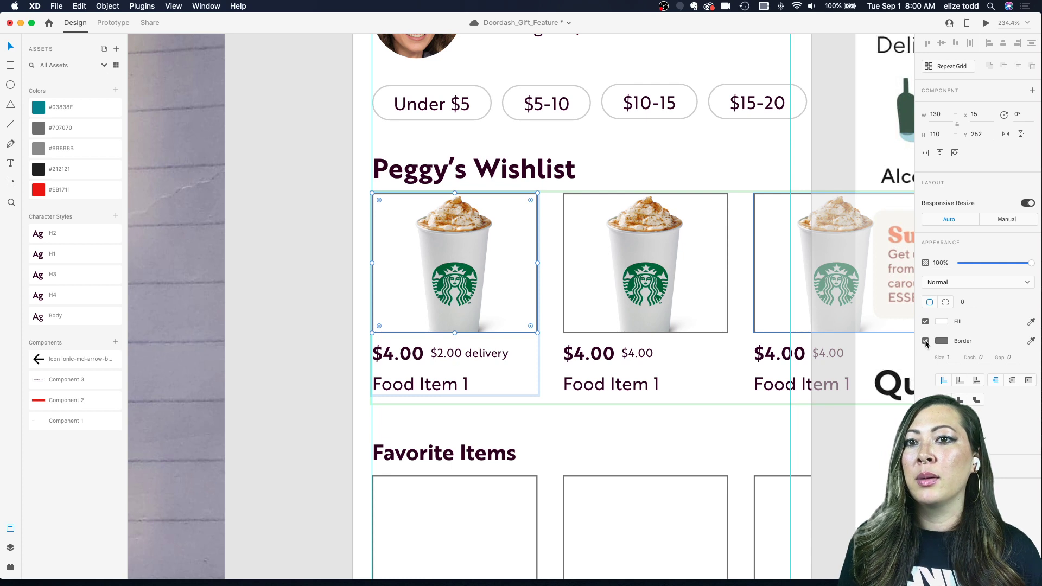
pyautogui.click(926, 342)
# - Scale down the latte image inside its wishlist frame and centre it so the whole cup fits
pyautogui.doubleClick(470, 293)
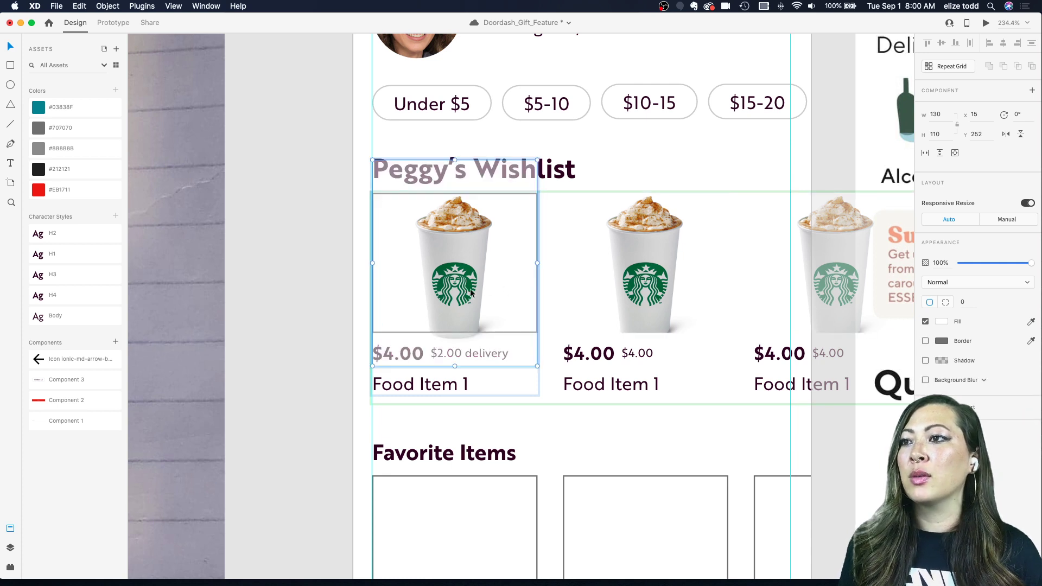
pyautogui.moveTo(537, 366); pyautogui.dragTo(520, 332)
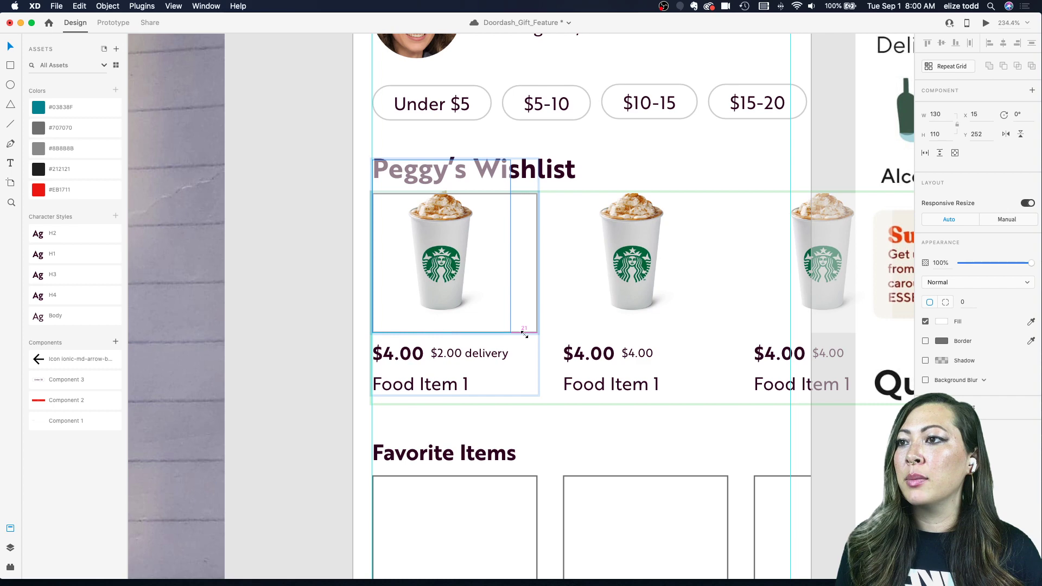
pyautogui.moveTo(450, 260); pyautogui.dragTo(463, 271)
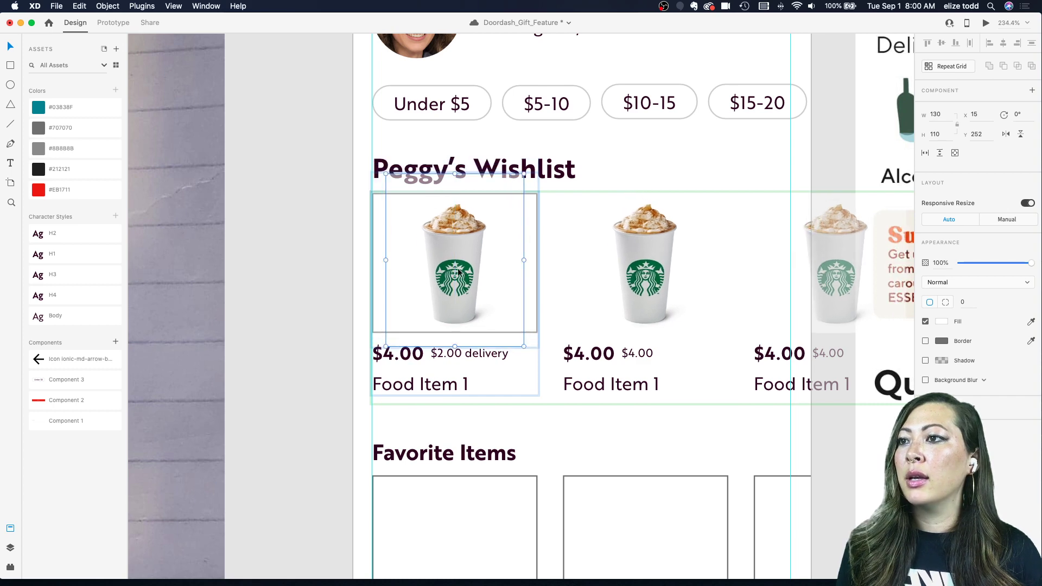
# - Nudge the latte image slightly downward inside its frame in the wishlist repeat grid
pyautogui.click(298, 262)
pyautogui.scroll(-2, 299, 262)
pyautogui.scroll(-2, 298, 262)
pyautogui.click(412, 240)
pyautogui.doubleClick(408, 246)
pyautogui.moveTo(408, 245); pyautogui.dragTo(408, 248)
pyautogui.click(303, 247)
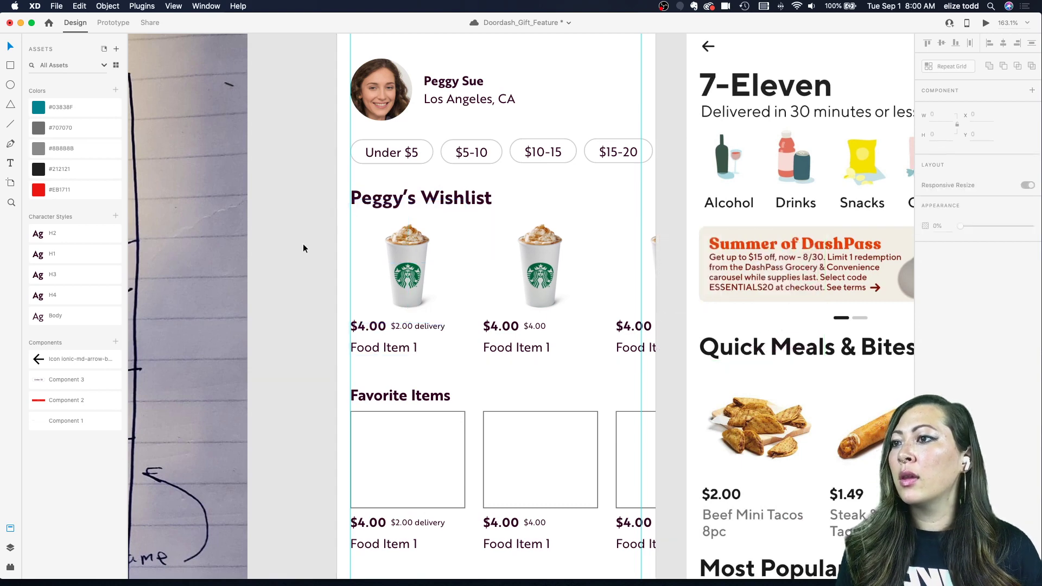
# - Select the whole wishlist group on the Send Gift artboard and save the document
pyautogui.scroll(-2, 302, 245)
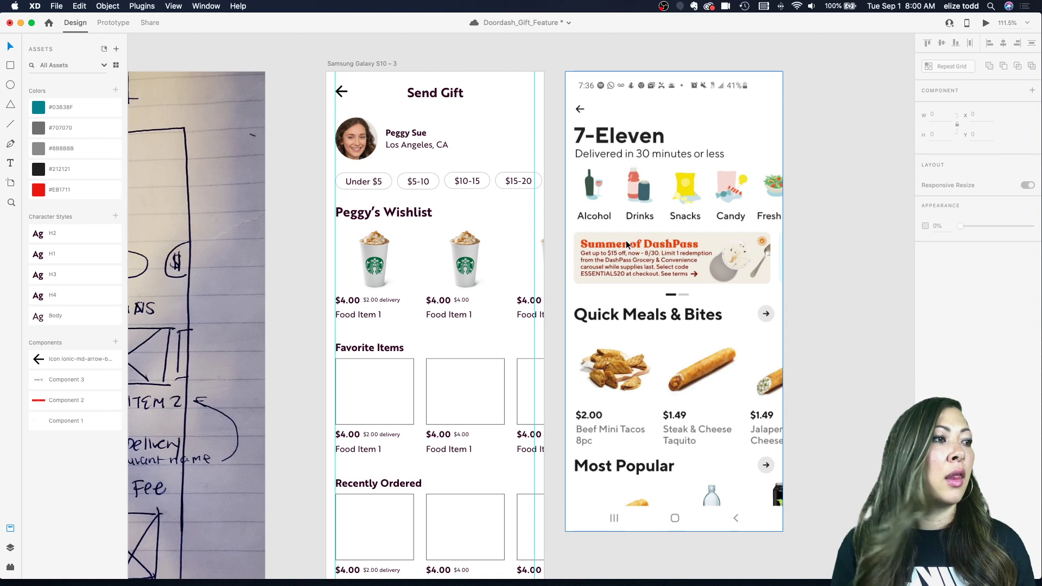
pyautogui.click(397, 253)
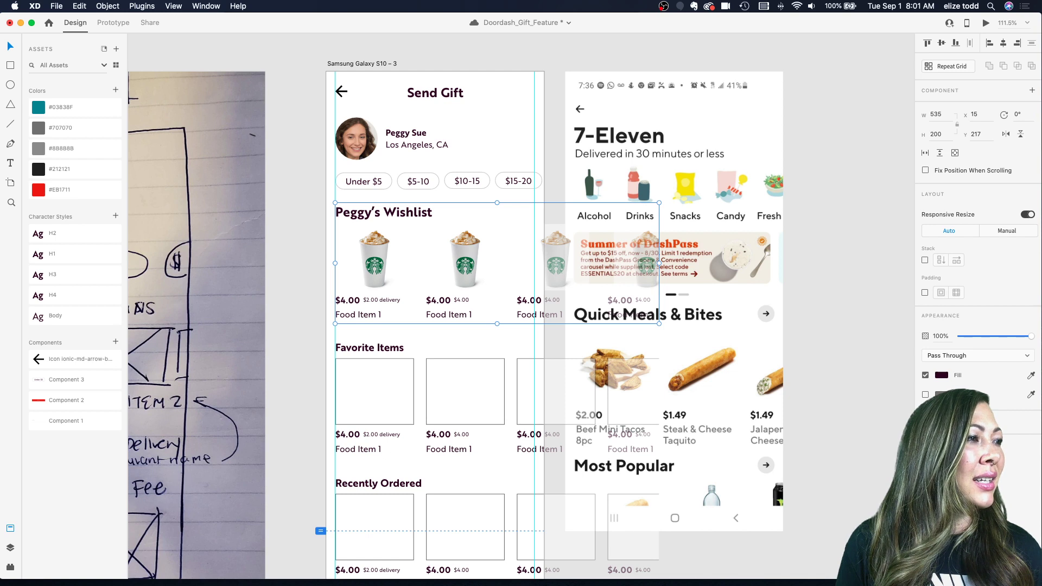
pyautogui.press('super+s')
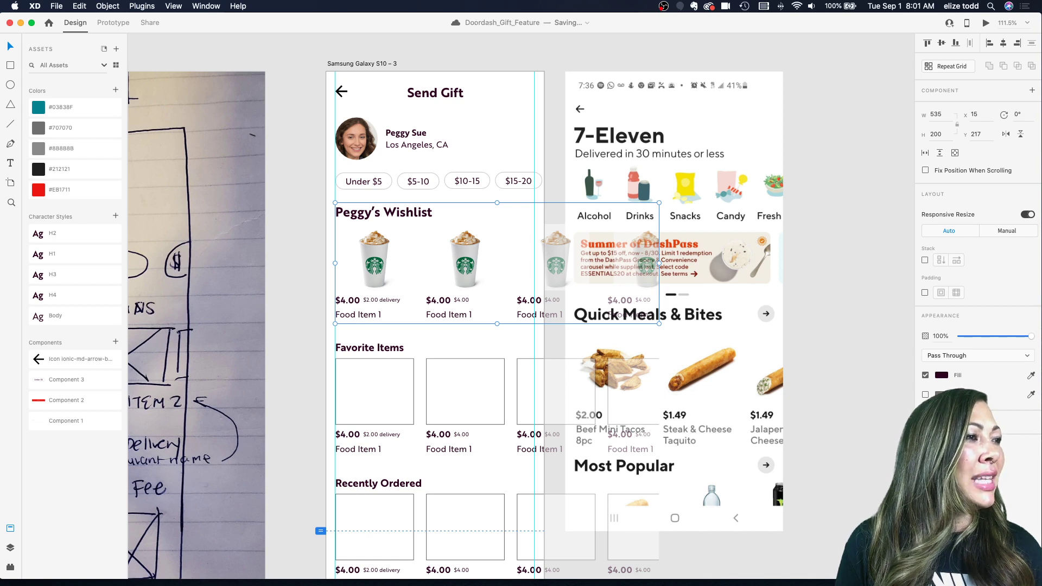
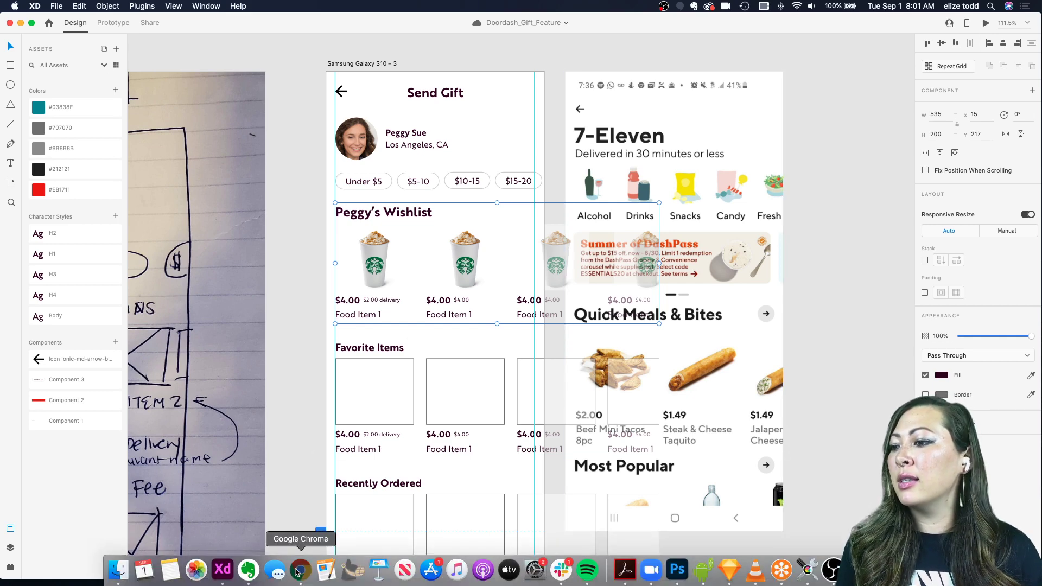
# - Switch to Chrome and search Google Images for "macaroons transparent background"
pyautogui.click(297, 571)
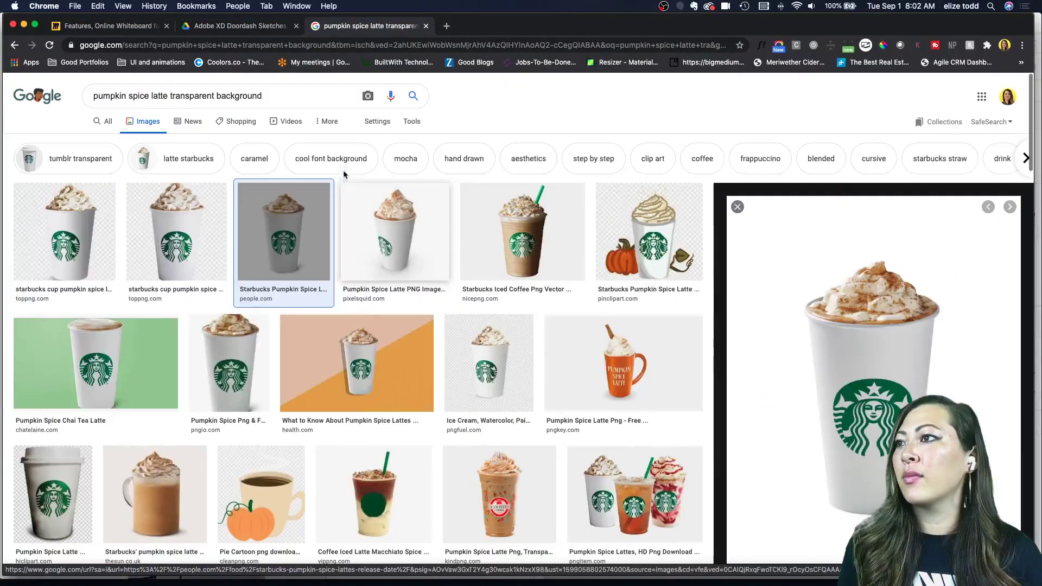
pyautogui.click(209, 96)
pyautogui.moveTo(168, 96); pyautogui.dragTo(94, 96)
pyautogui.press('BackSpace')
pyautogui.write('macaroons')
pyautogui.press('Return')
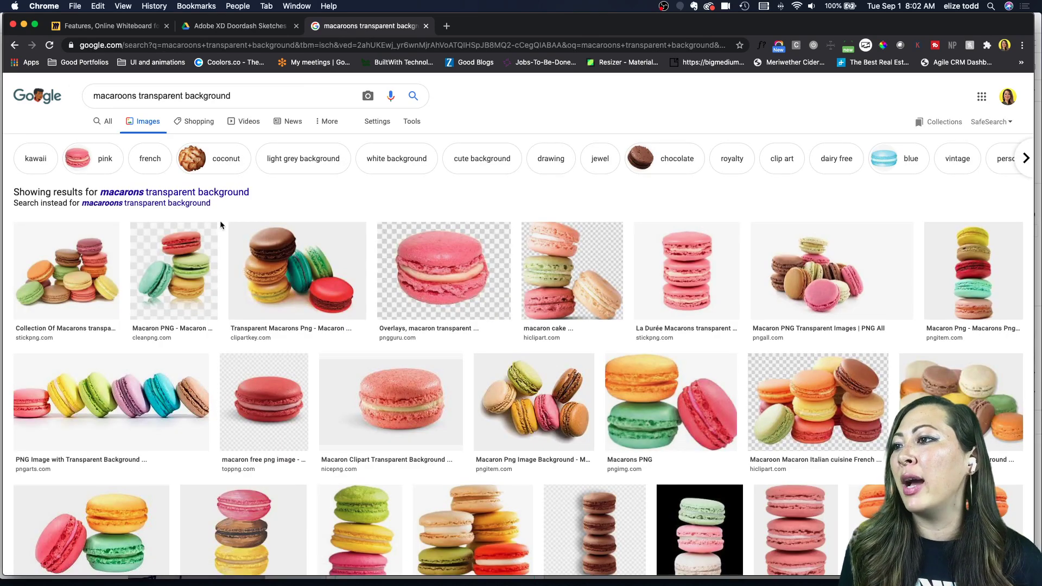
# - Compare the PNG All and StickPNG macaron pictures and keep the StickPNG "Collection Of Macarons" image open in the preview
pyautogui.click(82, 272)
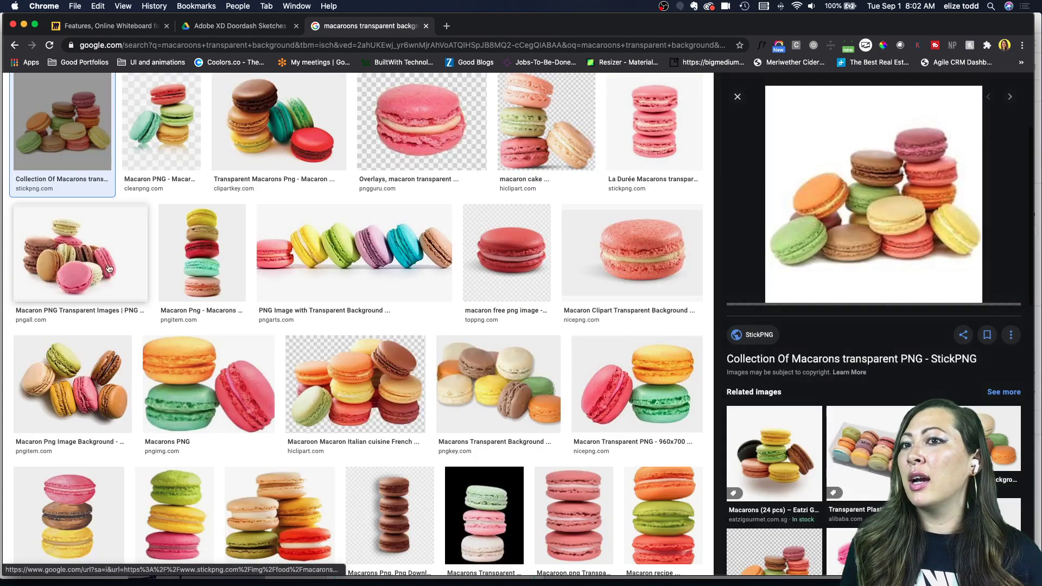
pyautogui.click(100, 263)
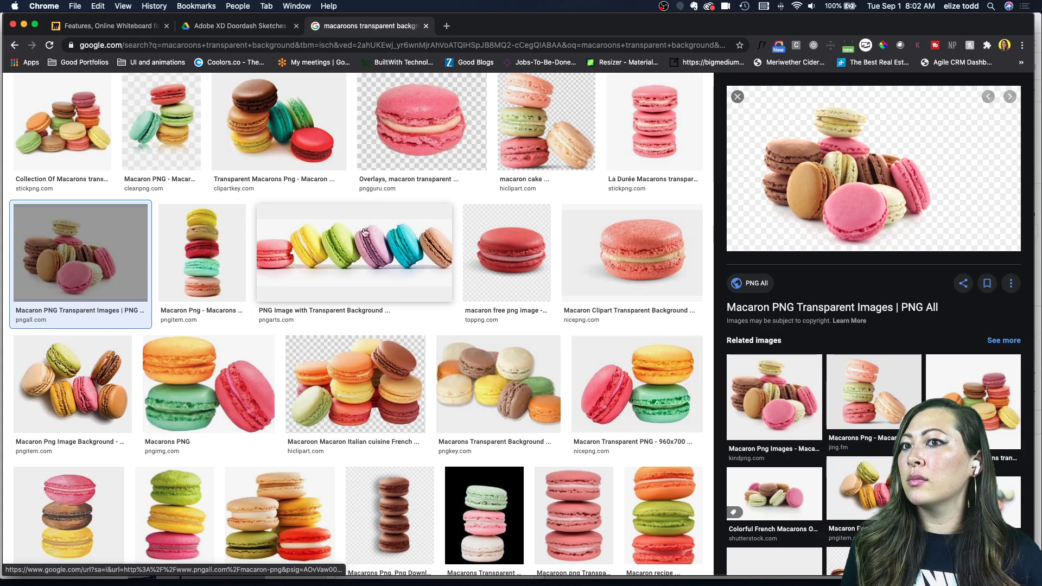
pyautogui.scroll(2, 395, 242)
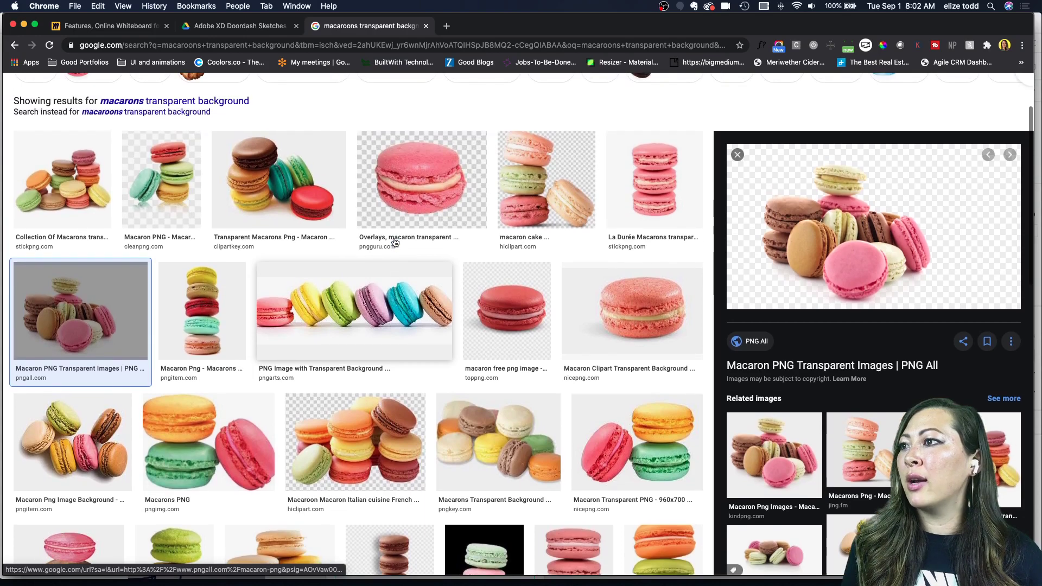
pyautogui.click(48, 208)
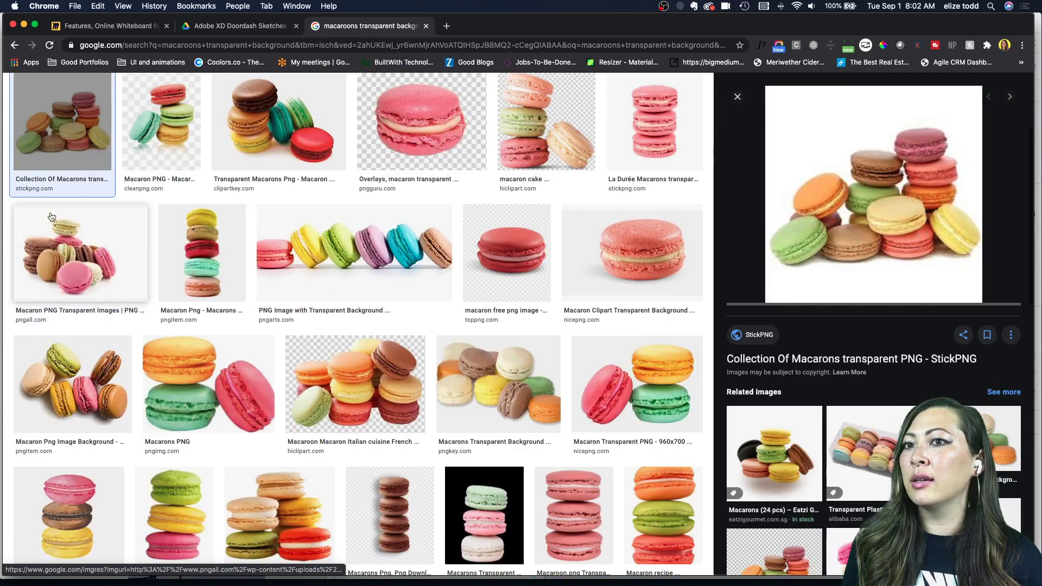
pyautogui.rightClick(852, 192)
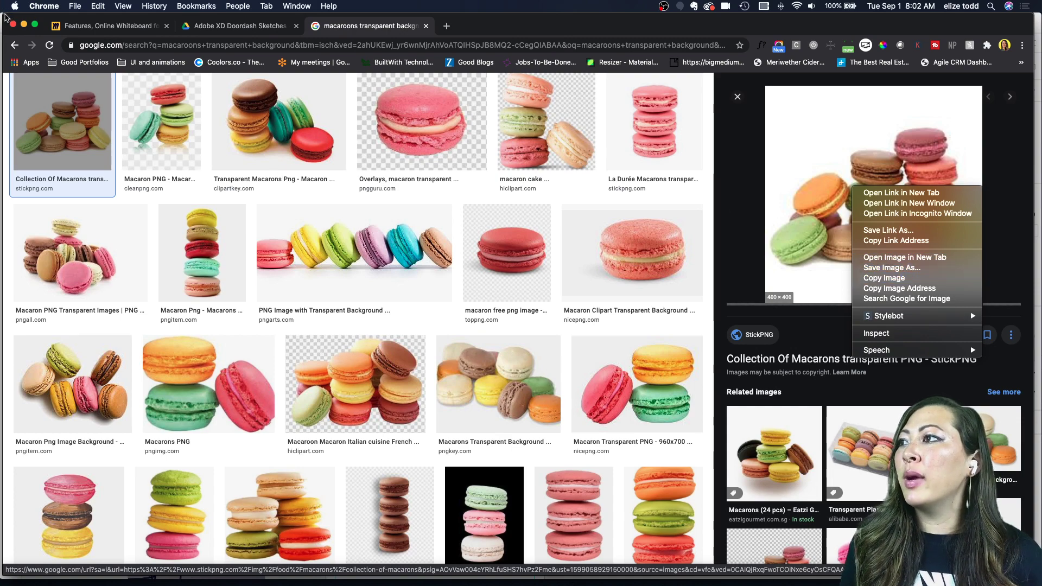
# - Narrow the Chrome window so Adobe XD shows beside it, and place the StickPNG macarons image into the second wishlist frame
pyautogui.click(4, 13)
pyautogui.moveTo(4, 13); pyautogui.dragTo(643, 14)
pyautogui.hscroll(2, 494, 268)
pyautogui.click(386, 268)
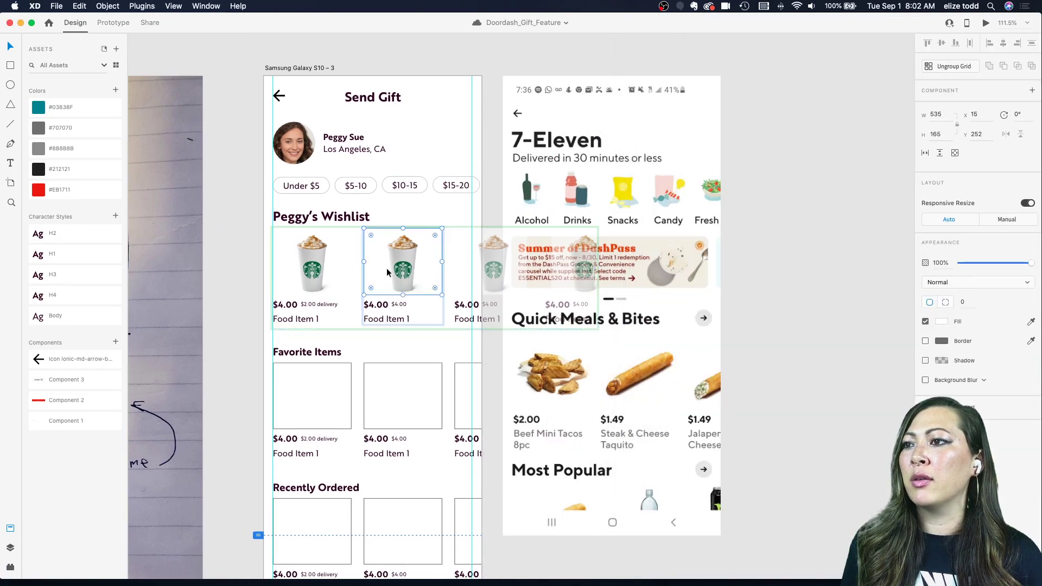
pyautogui.click(324, 569)
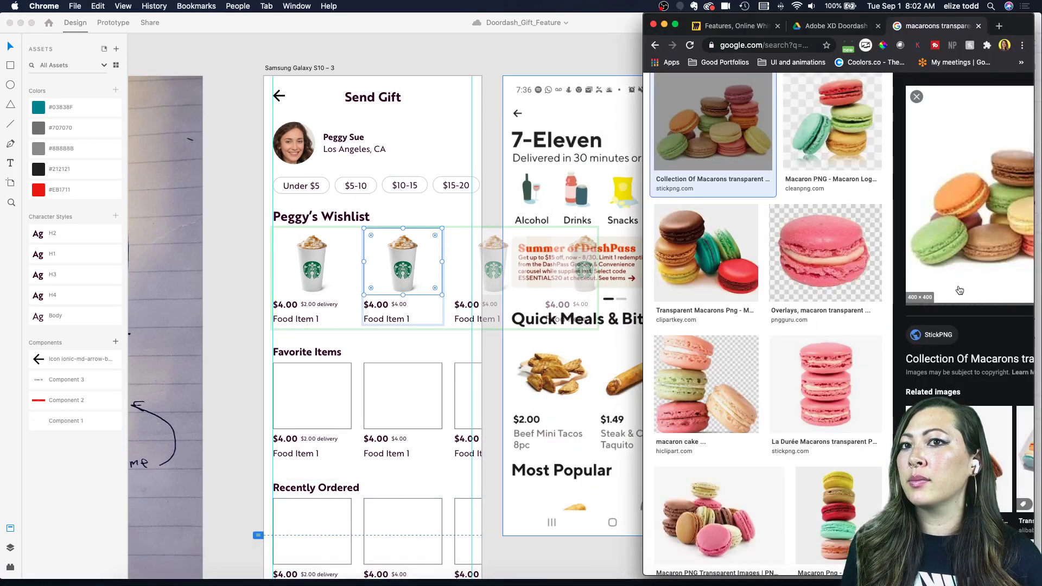
pyautogui.moveTo(995, 228); pyautogui.dragTo(387, 266)
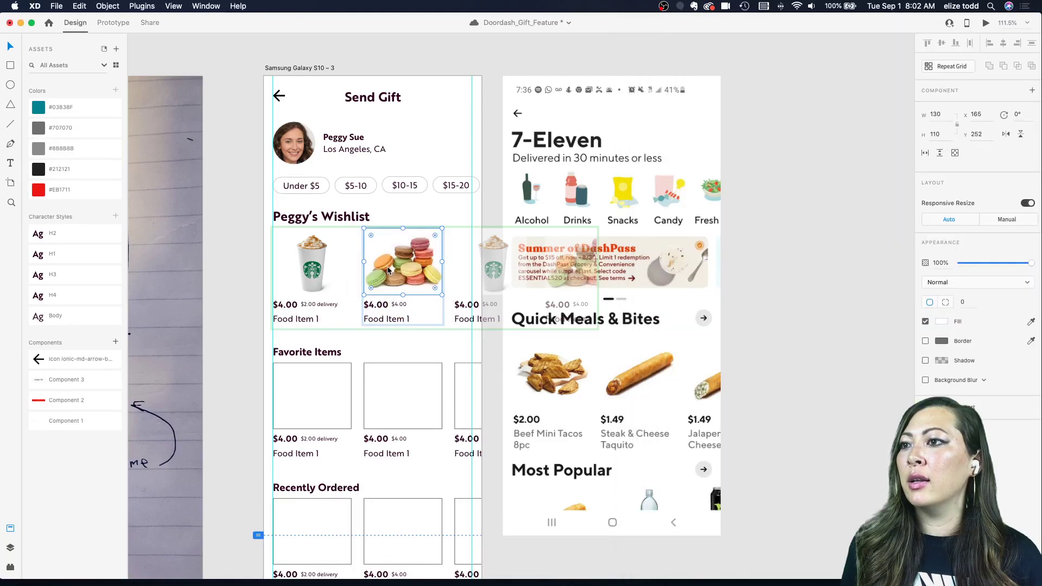
# - Replace the food name under the macarons image with "Macaroon"
pyautogui.click(251, 258)
pyautogui.scroll(5, 301, 193)
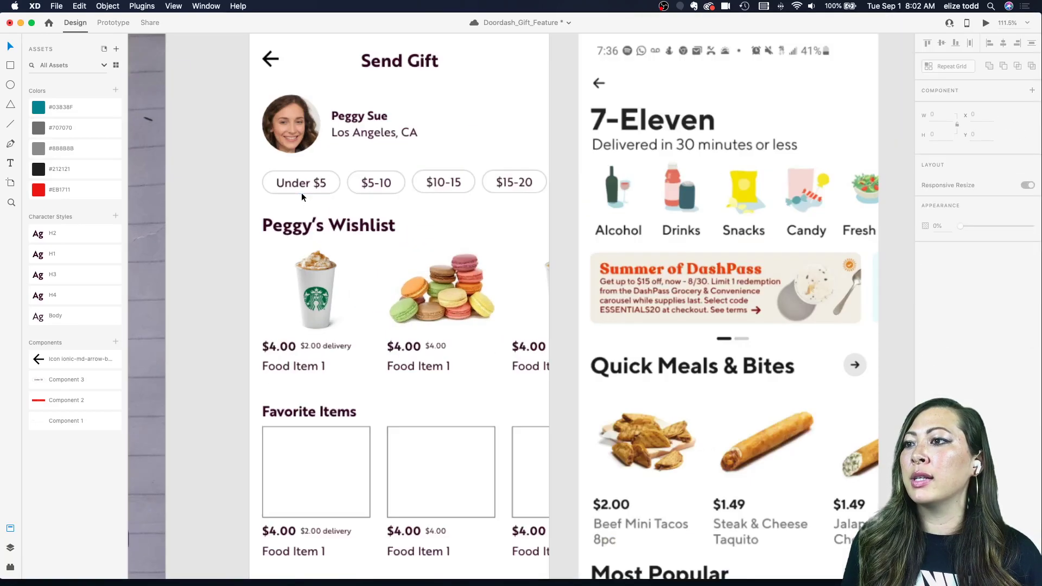
pyautogui.scroll(-1, 516, 312)
pyautogui.hscroll(1, 516, 312)
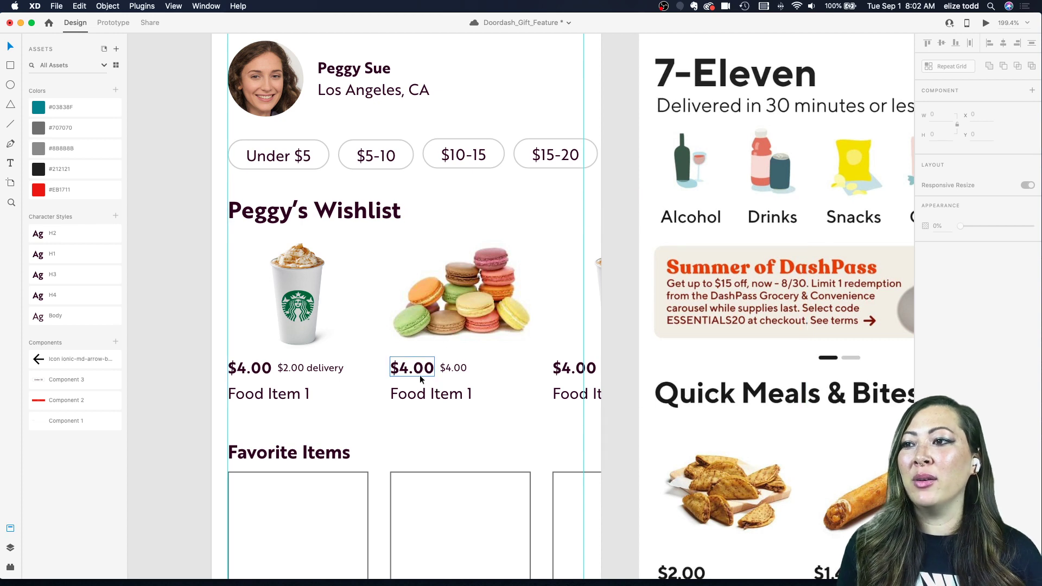
pyautogui.doubleClick(414, 393)
pyautogui.doubleClick(413, 392)
pyautogui.write('Macaroon')
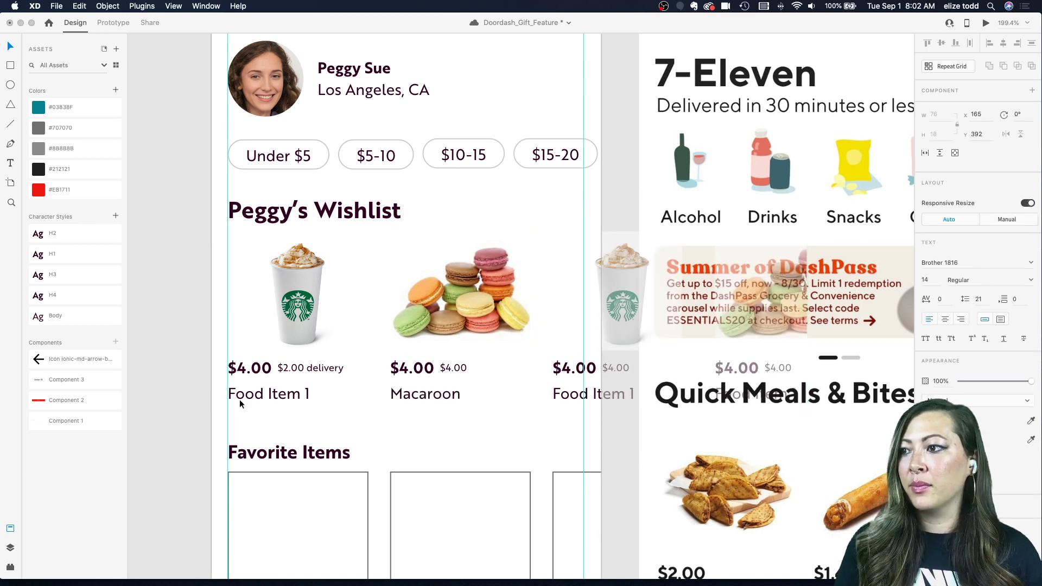
# - Replace the food name under the first wishlist image with "Pumpkin Spiced Latte"
pyautogui.doubleClick(269, 395)
pyautogui.doubleClick(270, 395)
pyautogui.write('Pumpkin Space')
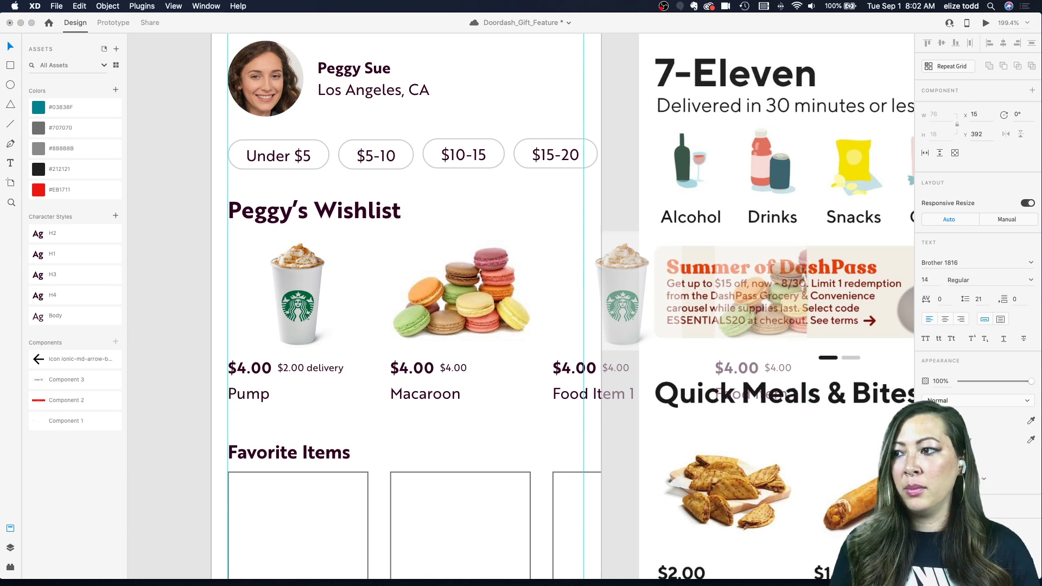
pyautogui.press('BackSpace')
pyautogui.press('BackSpace')
pyautogui.press('BackSpace')
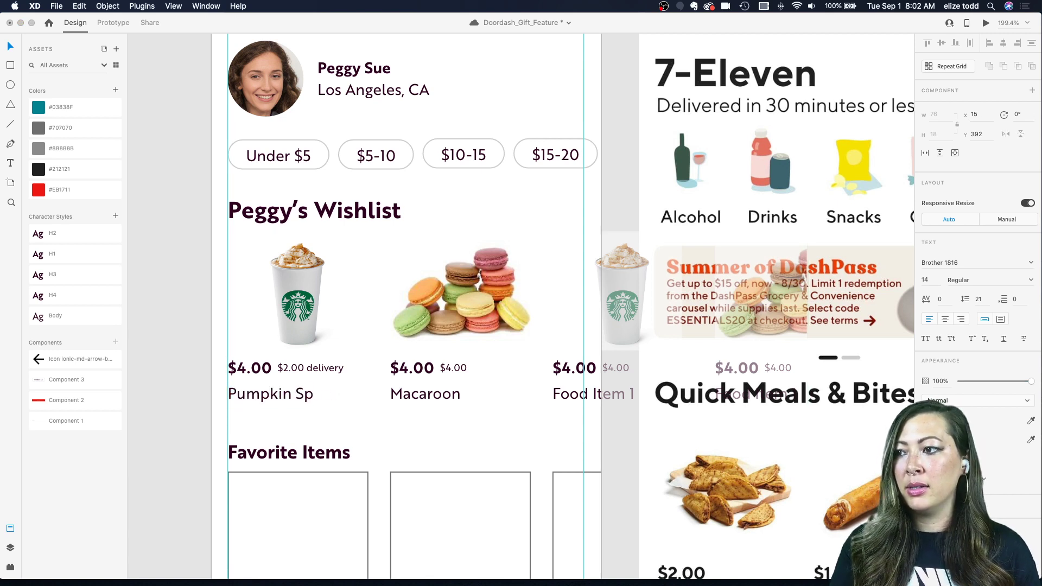
pyautogui.write('ice')
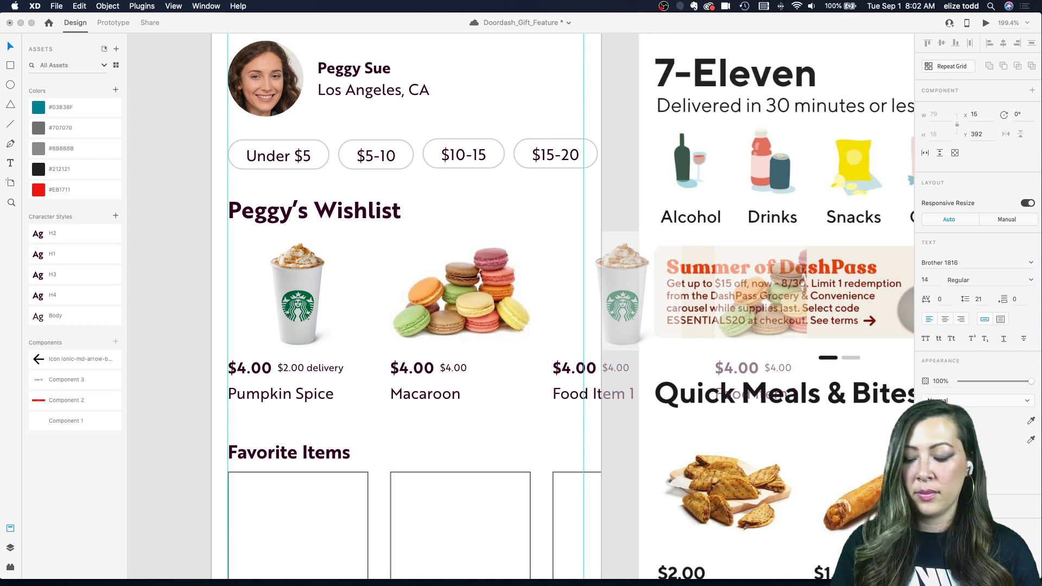
pyautogui.write('d Latte')
pyautogui.press('Escape')
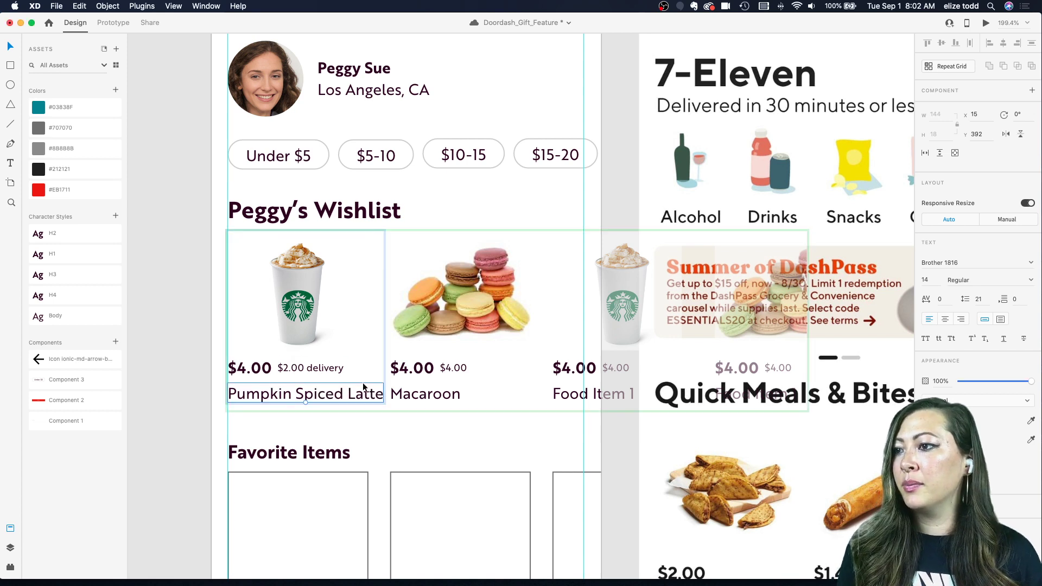
pyautogui.press('Escape')
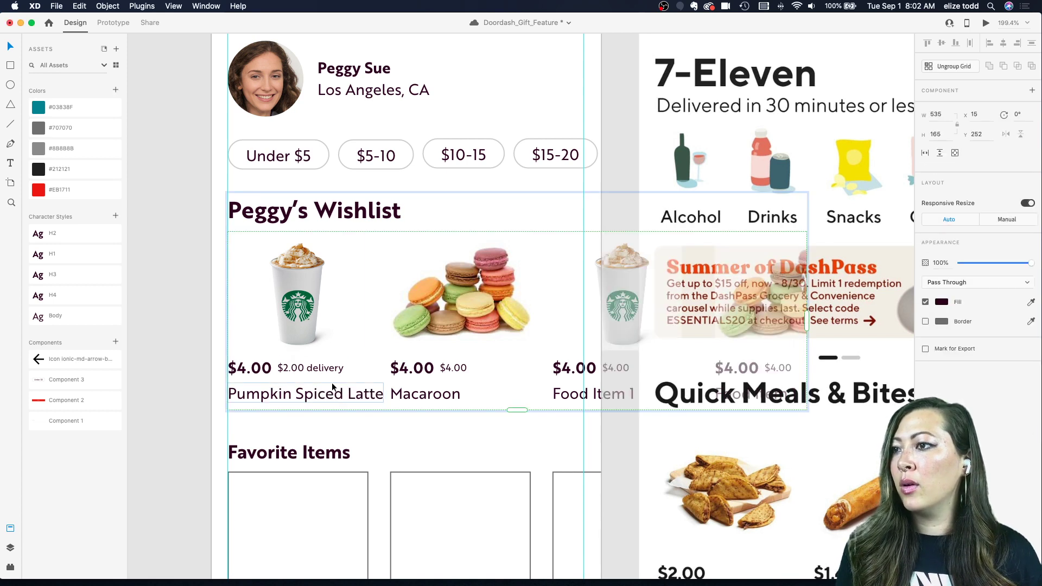
# - Turn the Pumpkin Spiced Latte label into area text, narrow it to about 119 wide and make its box taller so the name wraps
pyautogui.doubleClick(311, 336)
pyautogui.click(318, 398)
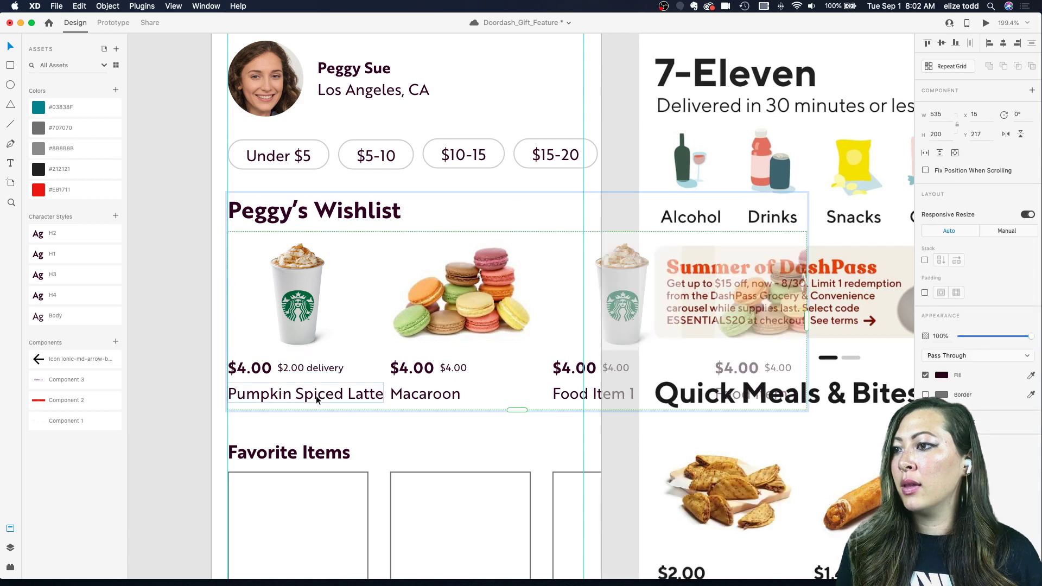
pyautogui.click(1000, 319)
pyautogui.moveTo(384, 393); pyautogui.dragTo(357, 393)
pyautogui.moveTo(292, 402); pyautogui.dragTo(293, 422)
pyautogui.press('Escape')
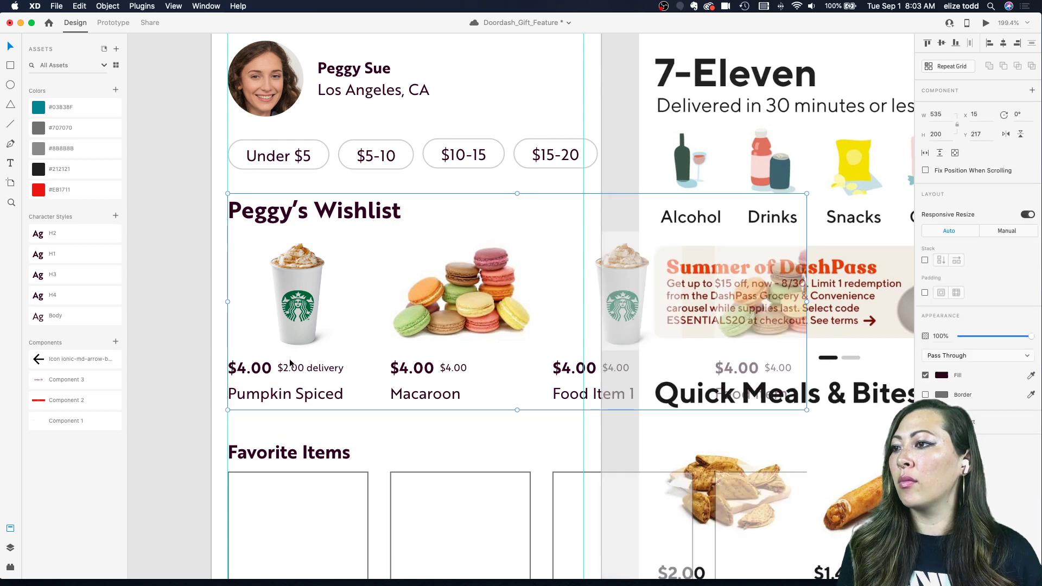
# - Extend the wishlist repeat grid downward and size the latte label box to about 41 high so both text lines fit
pyautogui.moveTo(523, 410); pyautogui.dragTo(516, 433)
pyautogui.doubleClick(292, 405)
pyautogui.moveTo(292, 422); pyautogui.dragTo(292, 430)
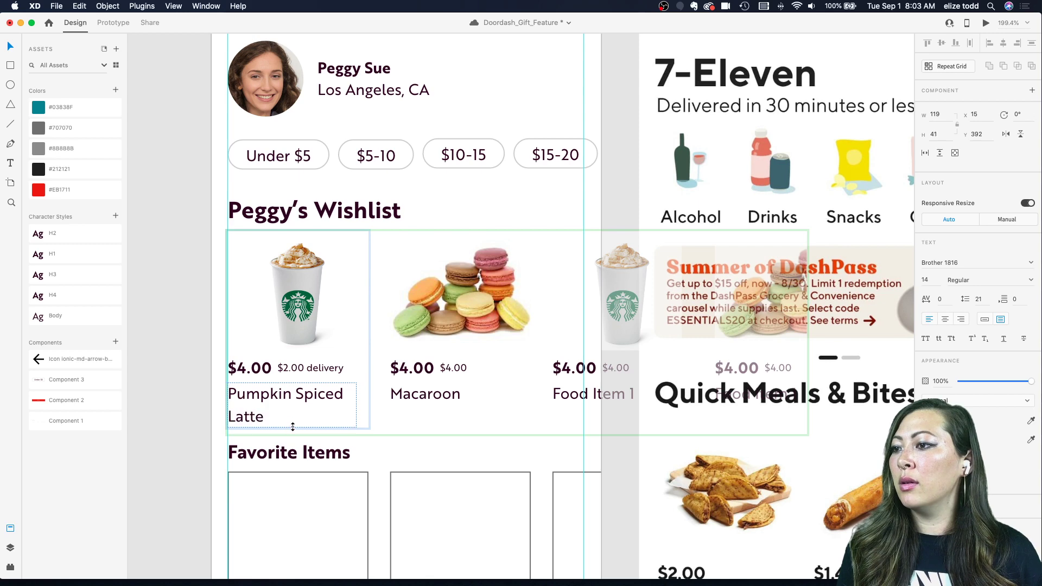
pyautogui.click(184, 382)
# - Check the wrapped latte label's spacing against the Favorite Items heading and the 7-Eleven reference, and save the document
pyautogui.scroll(-5, 186, 378)
pyautogui.scroll(8, 227, 376)
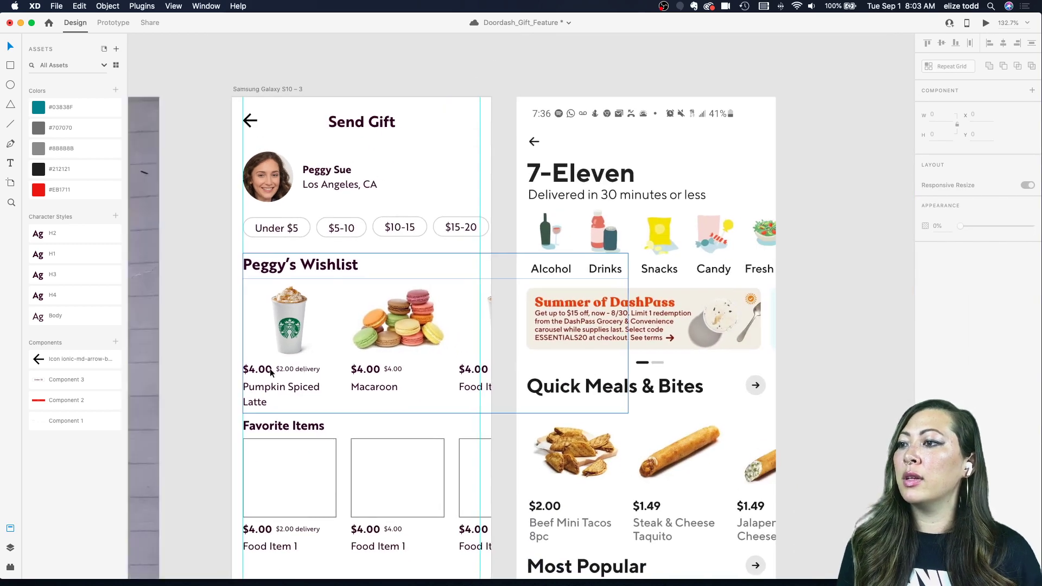
pyautogui.scroll(3, 270, 372)
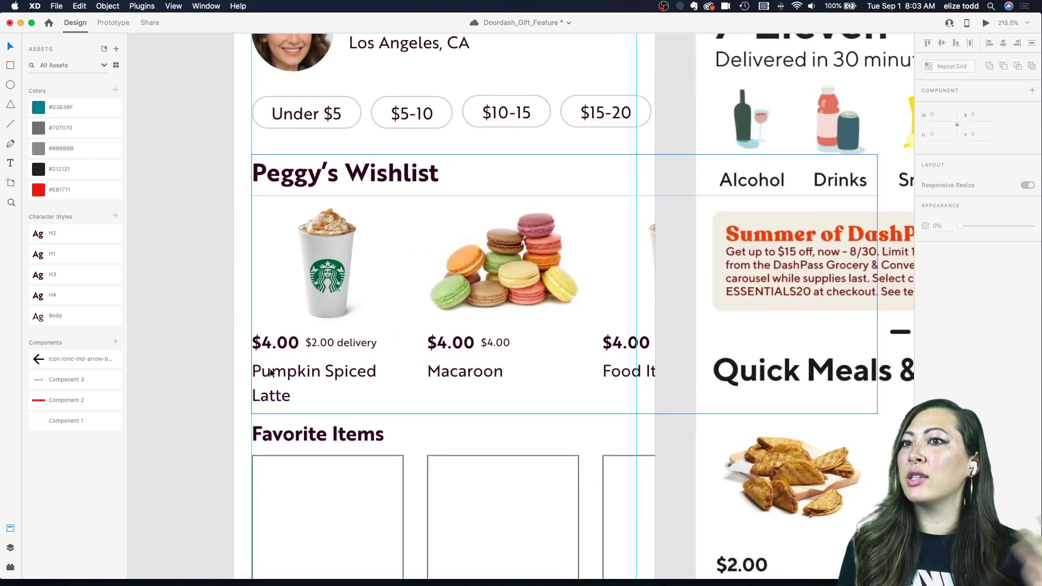
pyautogui.scroll(-5, 240, 349)
pyautogui.scroll(-1, 226, 332)
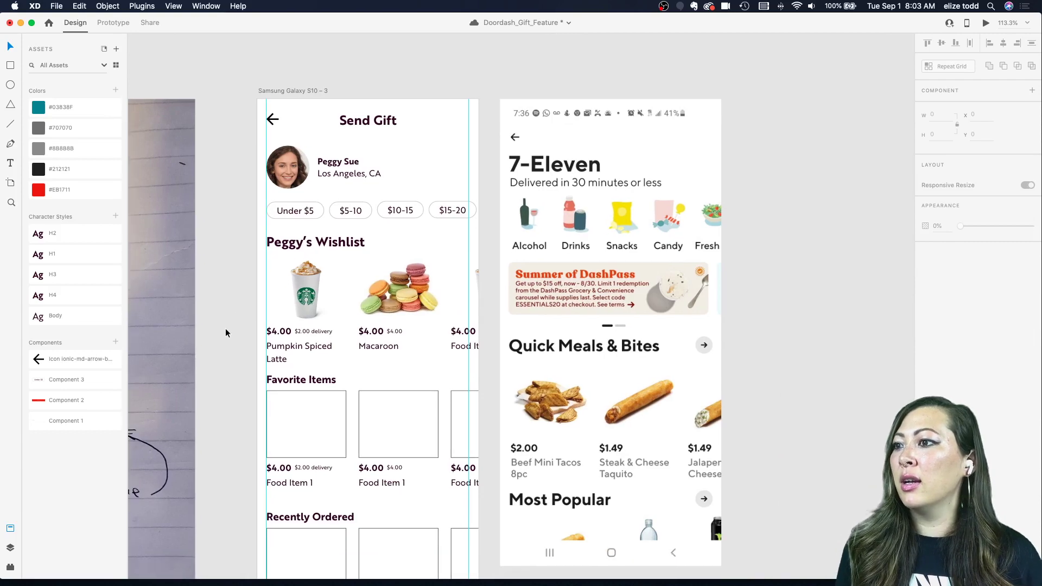
pyautogui.scroll(4, 226, 333)
pyautogui.scroll(-3, 226, 333)
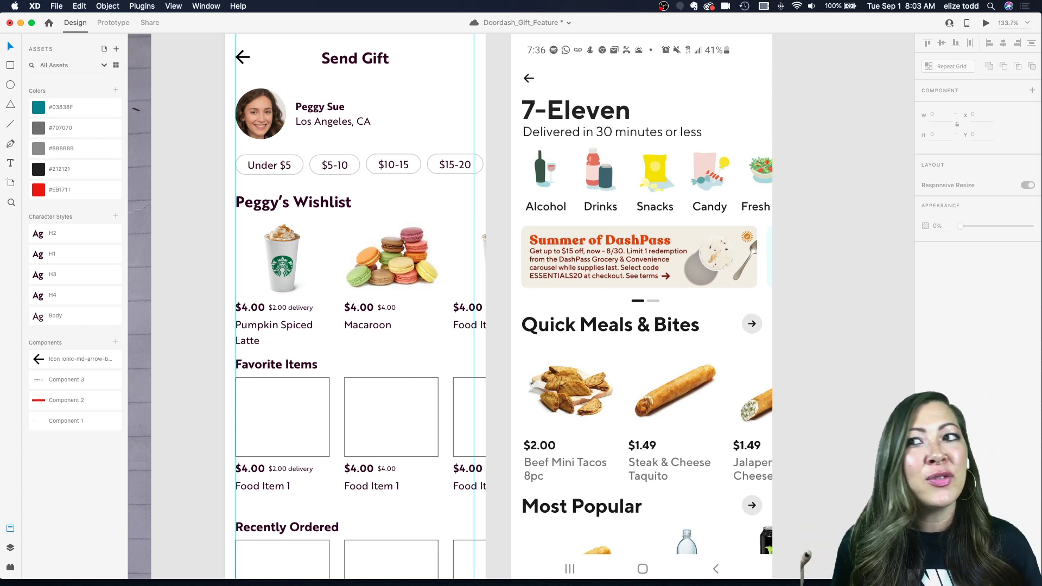
pyautogui.press('super+s')
# - Switch to Chrome and search Google Images for "cinnamon roll transparent background"
pyautogui.moveTo(433, 584)
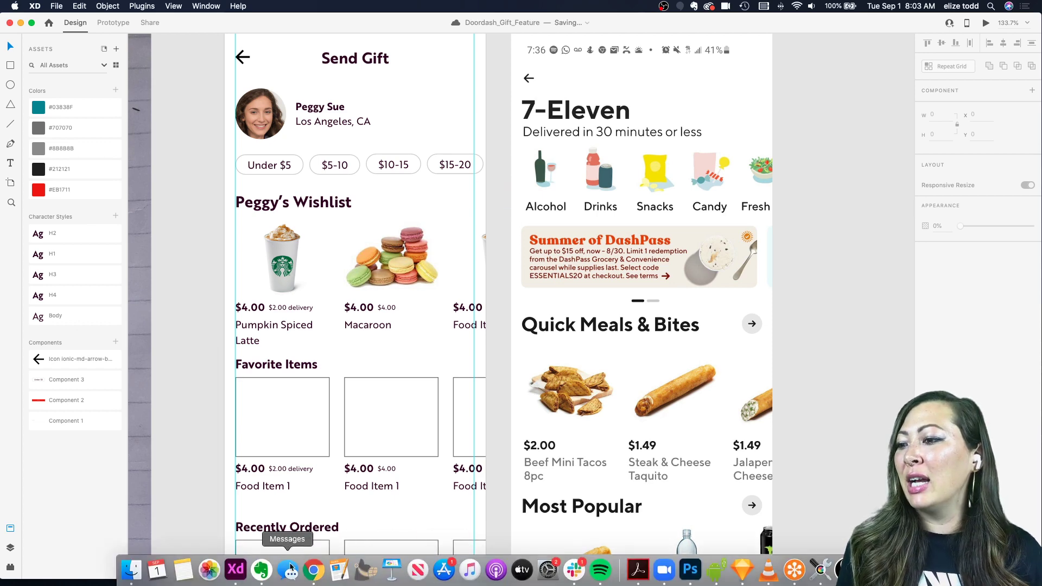
pyautogui.click(314, 569)
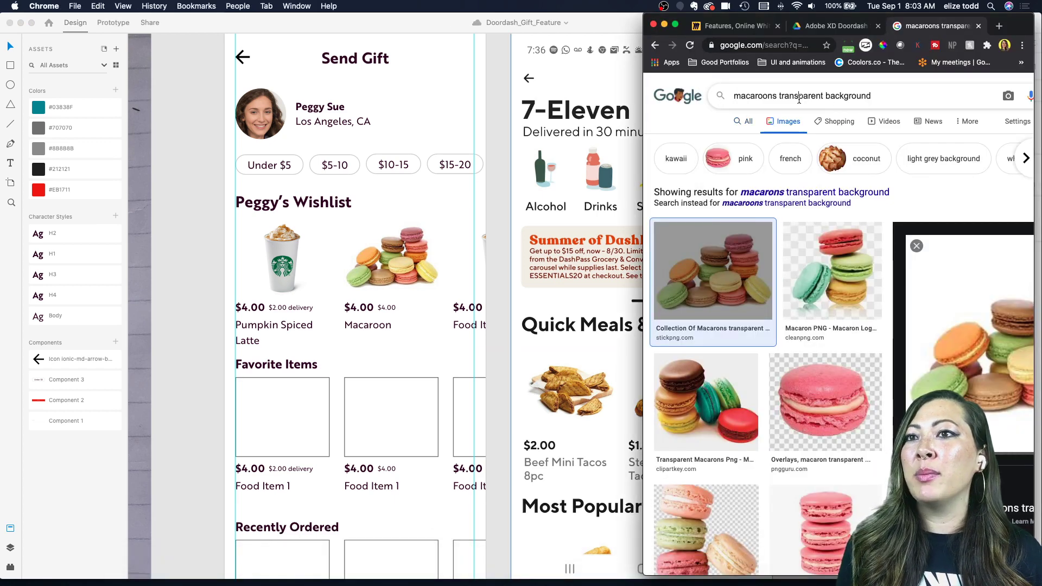
pyautogui.moveTo(777, 96); pyautogui.dragTo(702, 97)
pyautogui.write('cinnac')
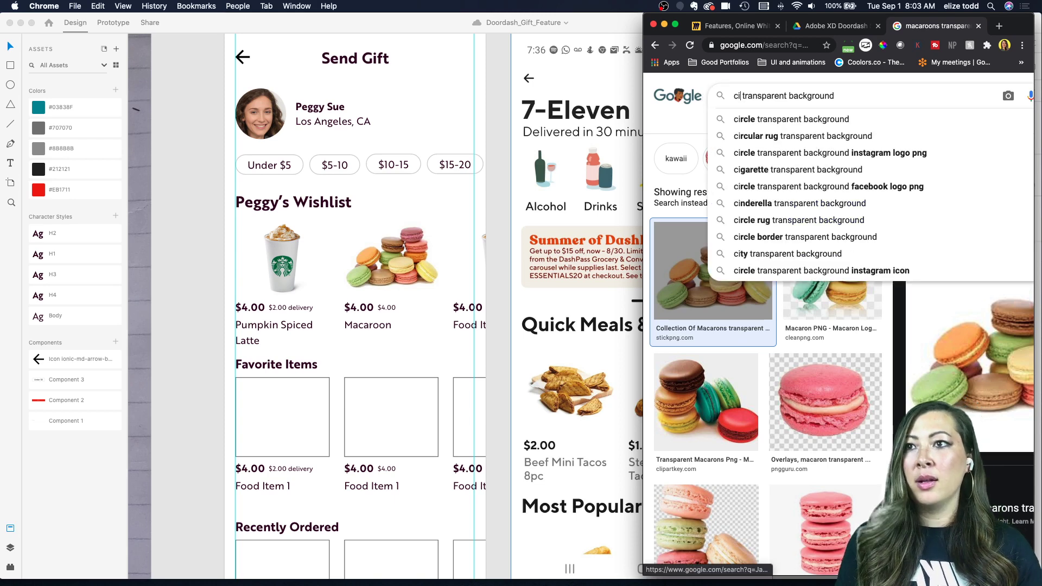
pyautogui.press('BackSpace')
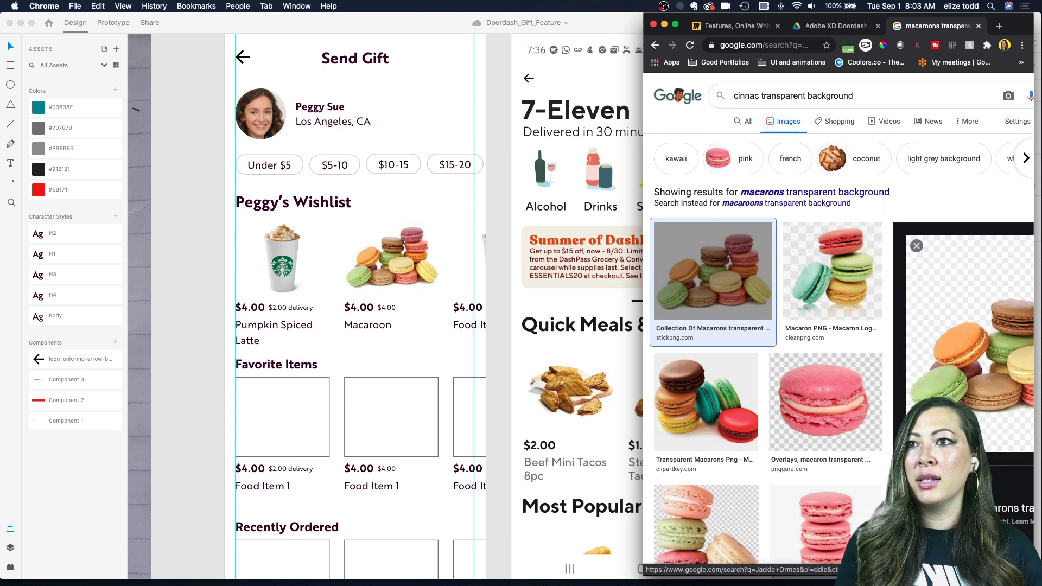
pyautogui.write('mon roll')
pyautogui.press('Return')
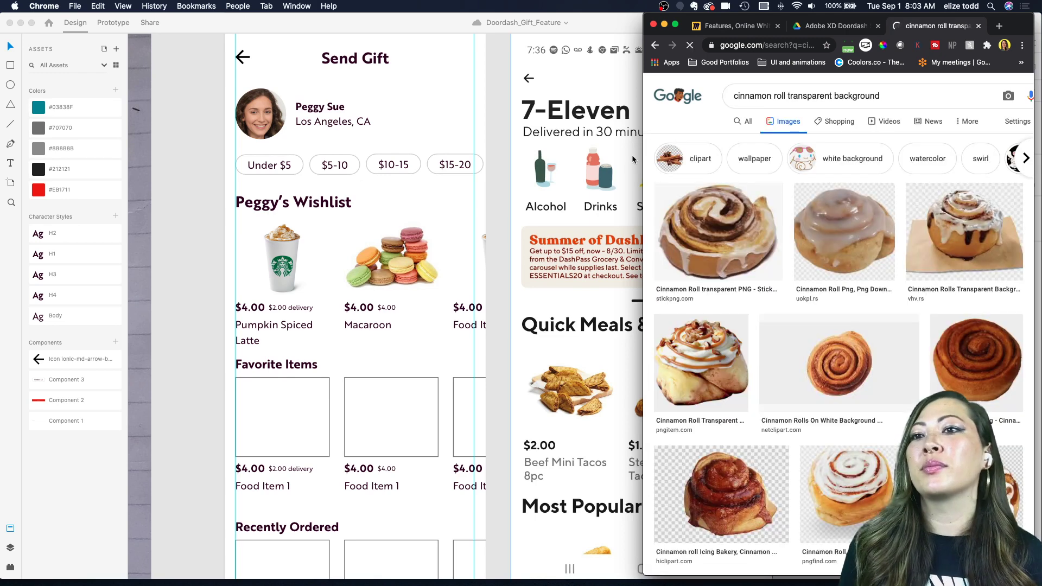
# - Enlarge the visible area of the image results and open the preview of the two frosted cinnamon buns from kindpng
pyautogui.moveTo(644, 17); pyautogui.dragTo(336, 13)
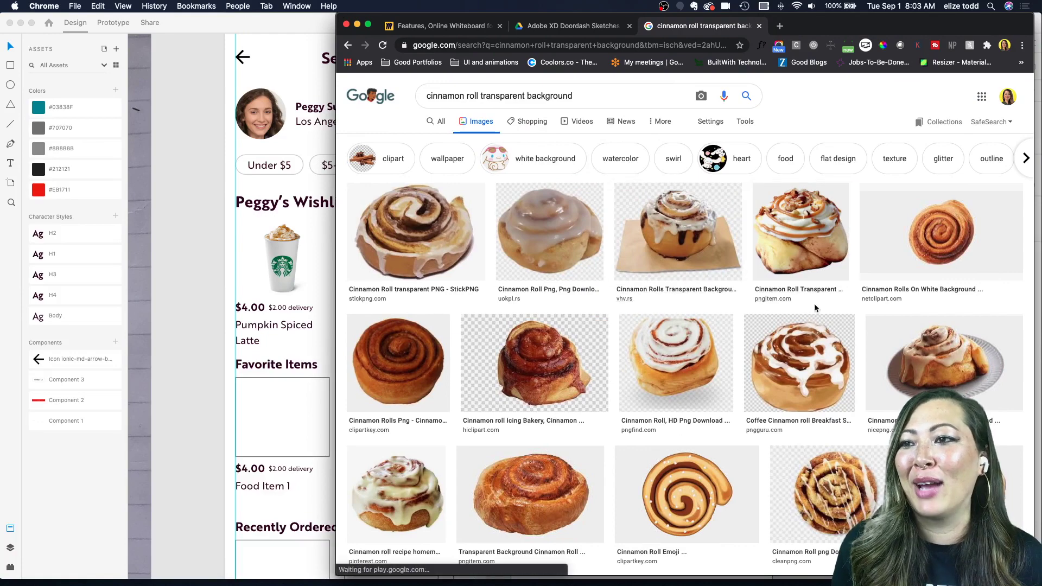
pyautogui.scroll(-2, 578, 318)
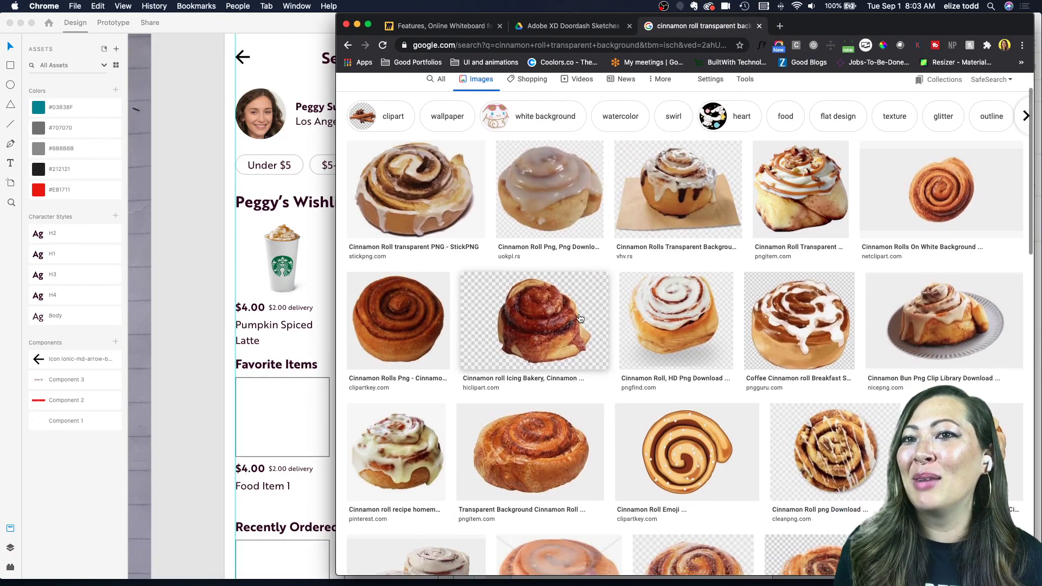
pyautogui.scroll(-2, 579, 319)
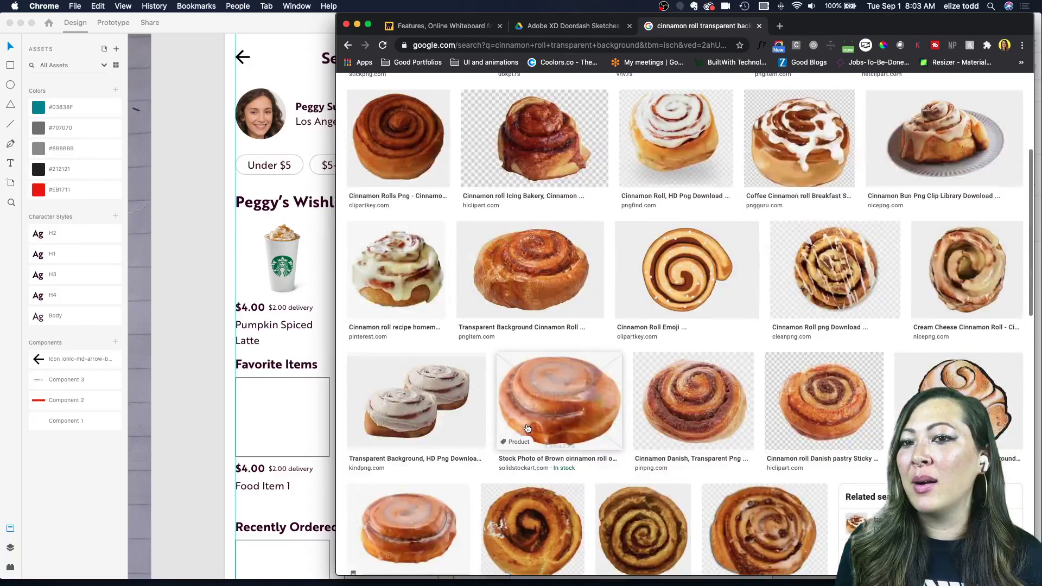
pyautogui.scroll(-3, 526, 429)
pyautogui.scroll(-2, 527, 428)
pyautogui.click(416, 282)
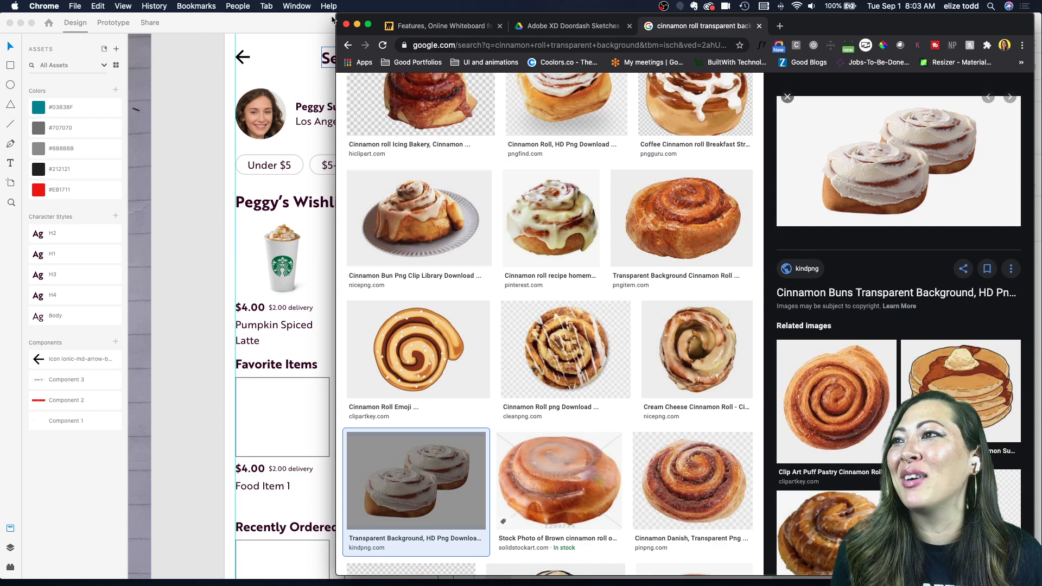
# - Switch to Adobe XD and move the 7-Eleven reference screenshot farther away from the Send Gift artboard
pyautogui.moveTo(335, 16); pyautogui.dragTo(568, 50)
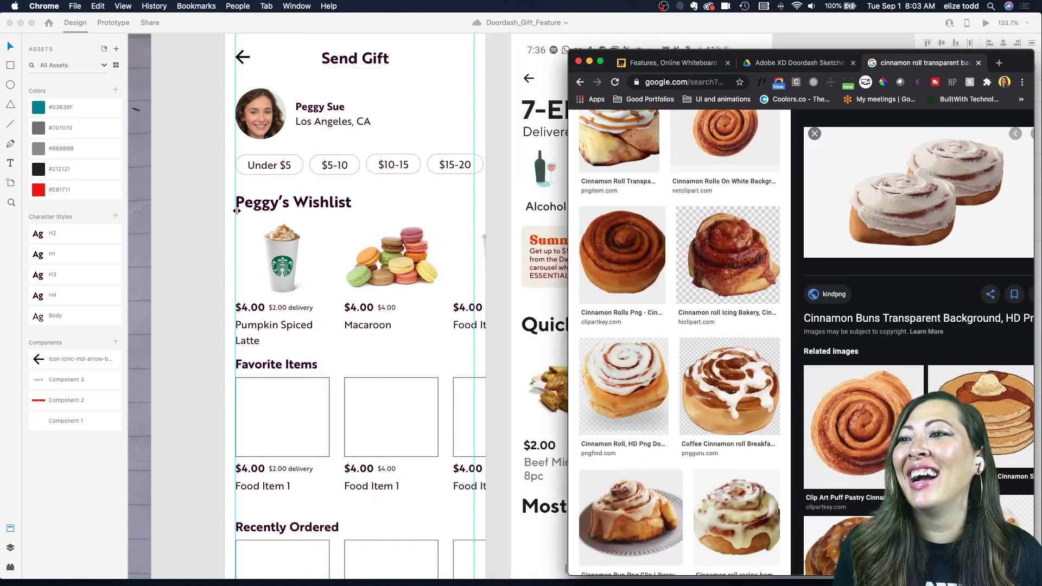
pyautogui.hscroll(4, 364, 240)
pyautogui.click(346, 236)
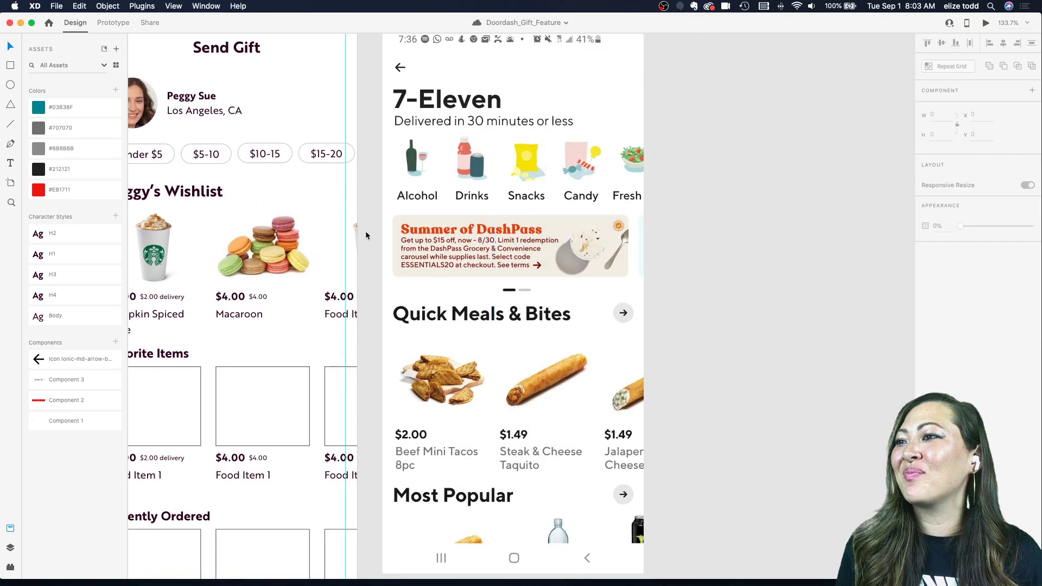
pyautogui.scroll(-5, 373, 227)
pyautogui.moveTo(382, 153); pyautogui.dragTo(527, 153)
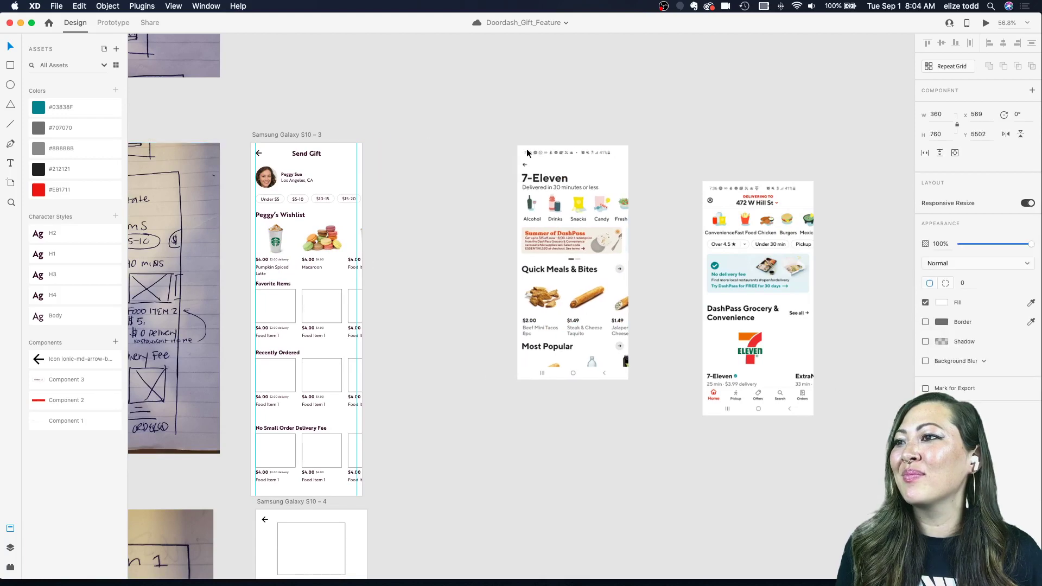
# - Fill the third image placeholder in Peggy's Wishlist with the two frosted cinnamon buns picture from Chrome
pyautogui.click(314, 215)
pyautogui.press('super+r')
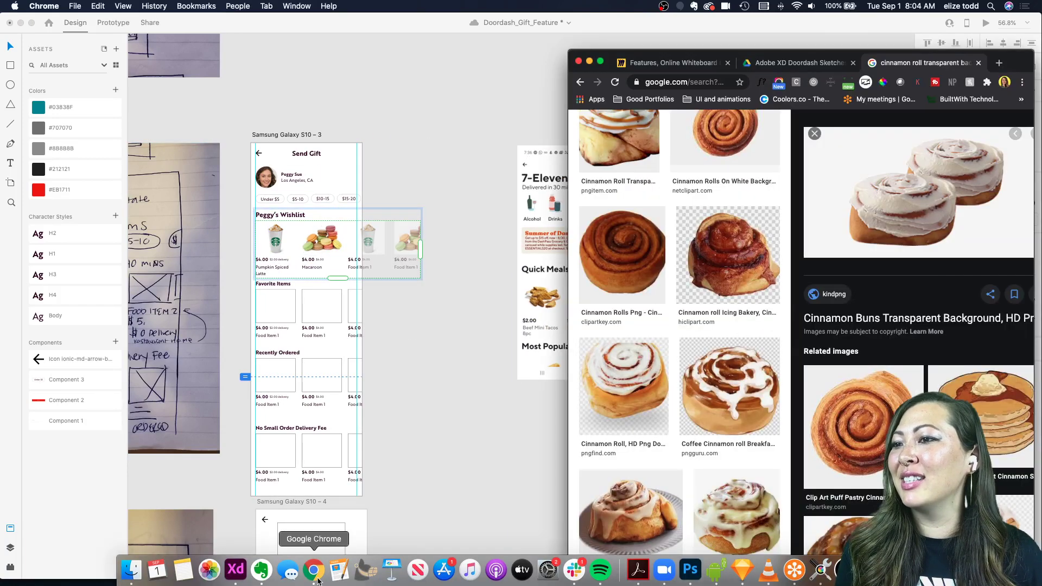
pyautogui.click(317, 580)
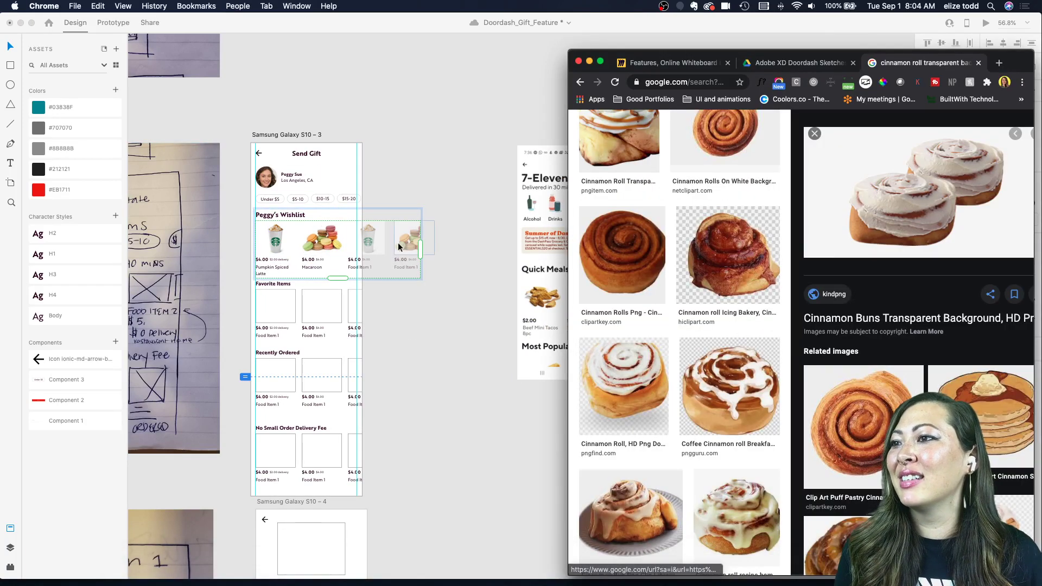
pyautogui.click(355, 240)
pyautogui.doubleClick(355, 241)
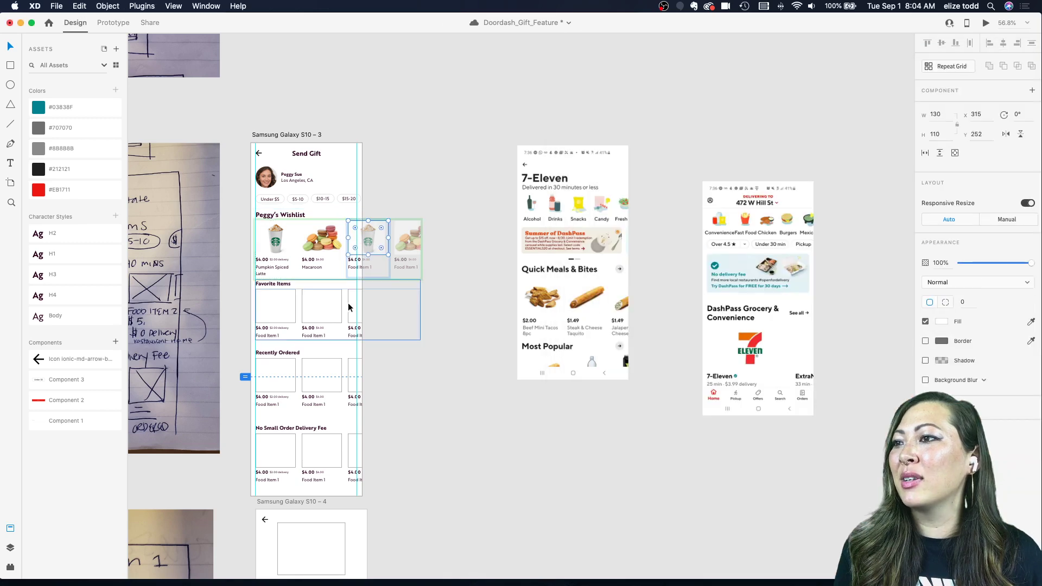
pyautogui.click(311, 575)
pyautogui.moveTo(897, 184); pyautogui.dragTo(368, 237)
pyautogui.click(380, 193)
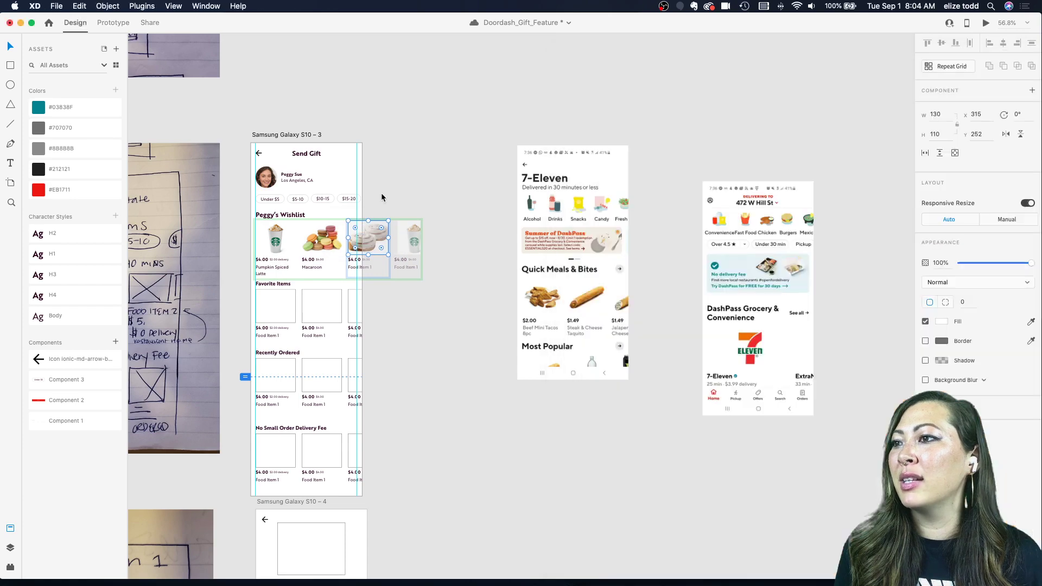
# - Replace the third wishlist image with the single spiral cinnamon roll picture from ClipartKey in the related images
pyautogui.scroll(15, 379, 195)
pyautogui.scroll(-15, 326, 264)
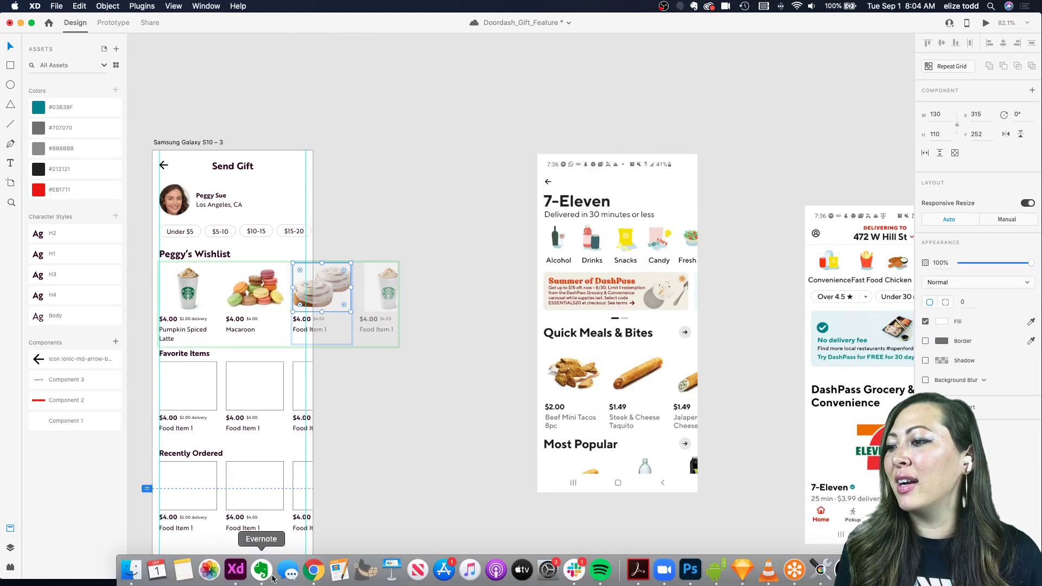
pyautogui.click(314, 571)
pyautogui.scroll(-5, 728, 453)
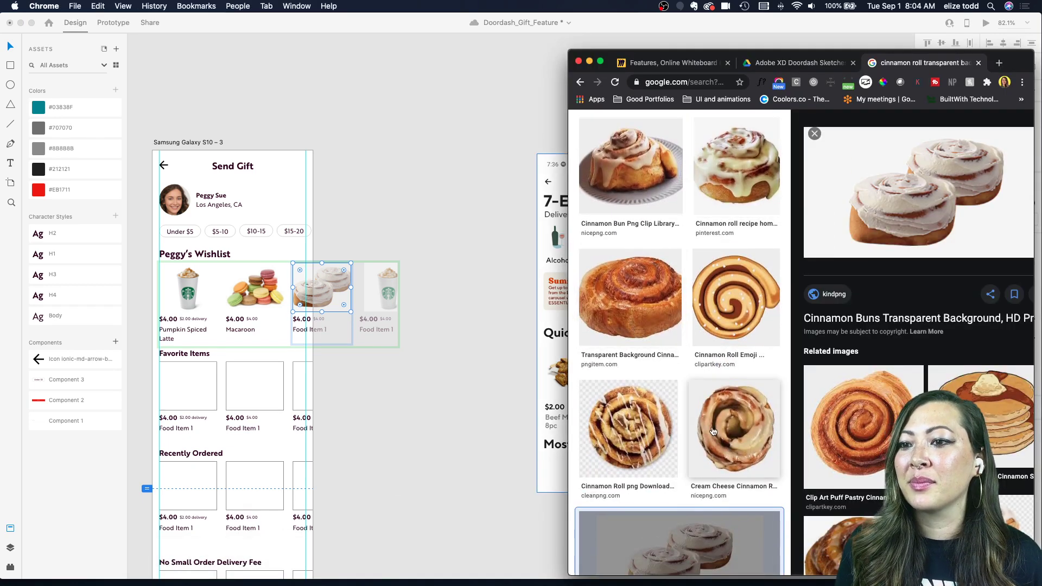
pyautogui.scroll(-8, 694, 409)
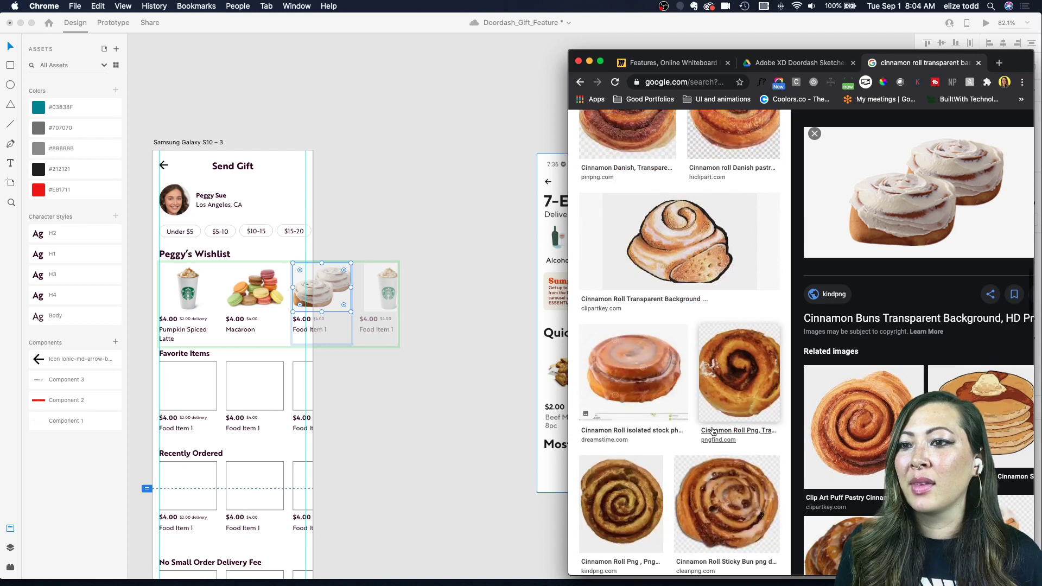
pyautogui.click(863, 428)
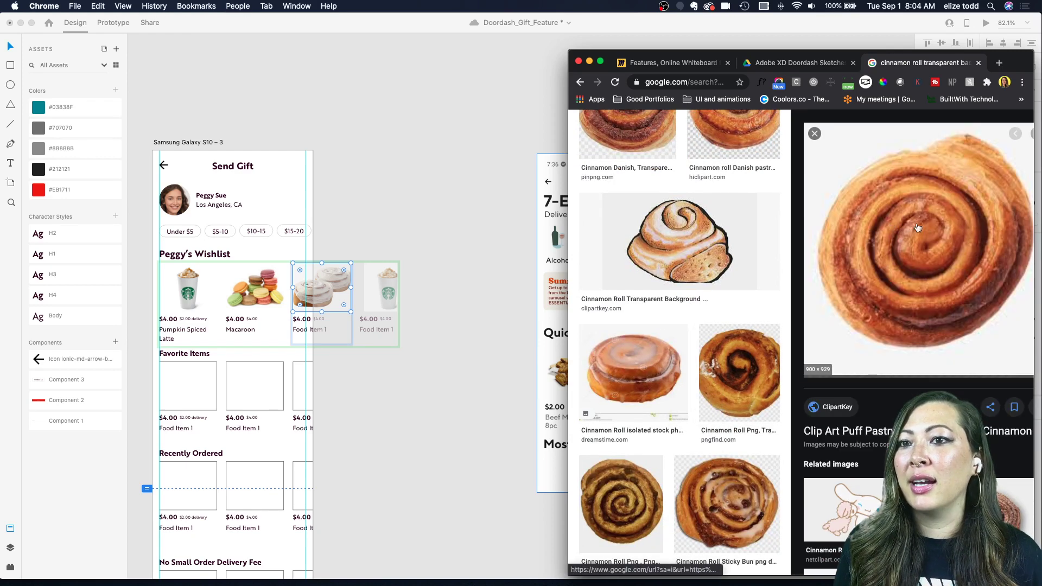
pyautogui.moveTo(917, 227); pyautogui.dragTo(304, 285)
pyautogui.scroll(5, 332, 273)
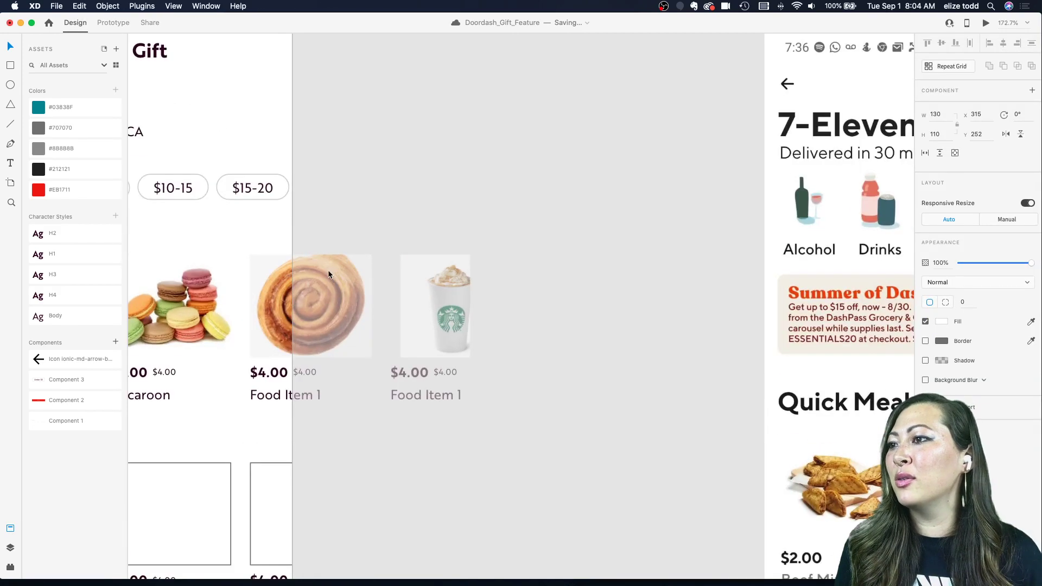
pyautogui.scroll(5, 294, 272)
pyautogui.scroll(-5, 294, 271)
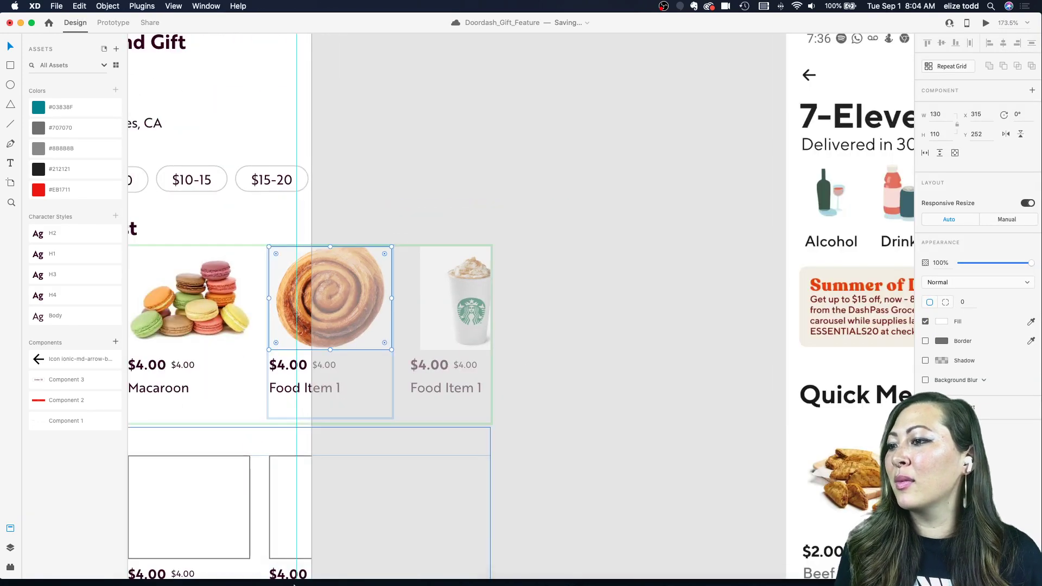
# - Switch to Chrome and search Google Images for "cinnamon roll white background"
pyautogui.click(324, 573)
pyautogui.scroll(10, 754, 163)
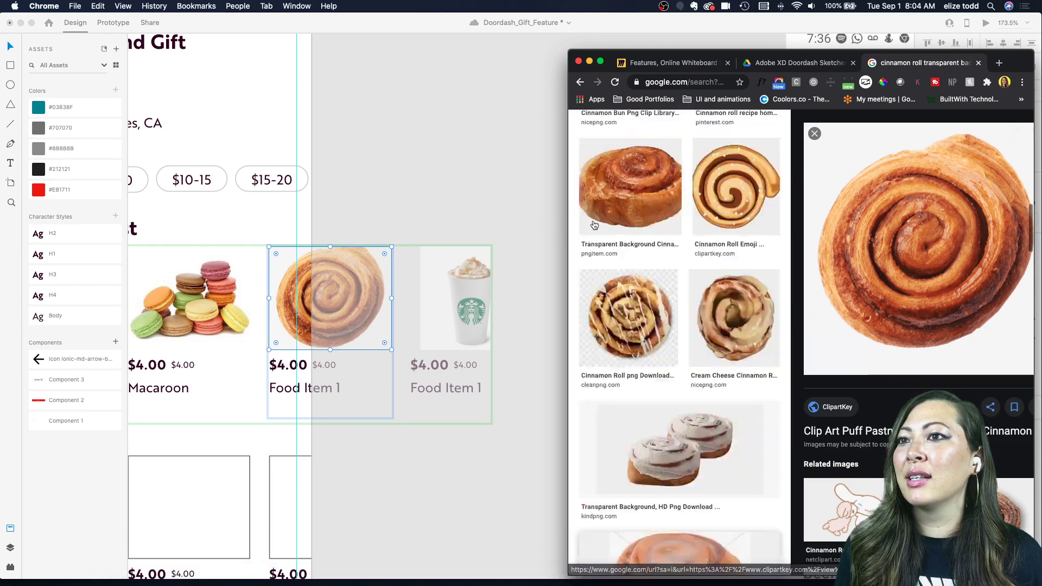
pyautogui.moveTo(756, 134); pyautogui.dragTo(714, 135)
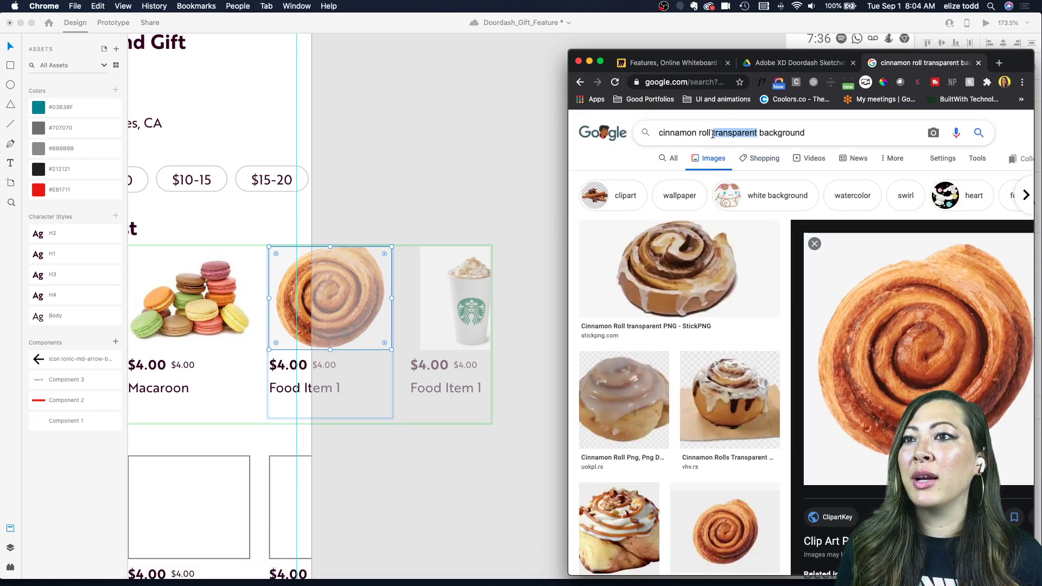
pyautogui.write('white')
pyautogui.press('Return')
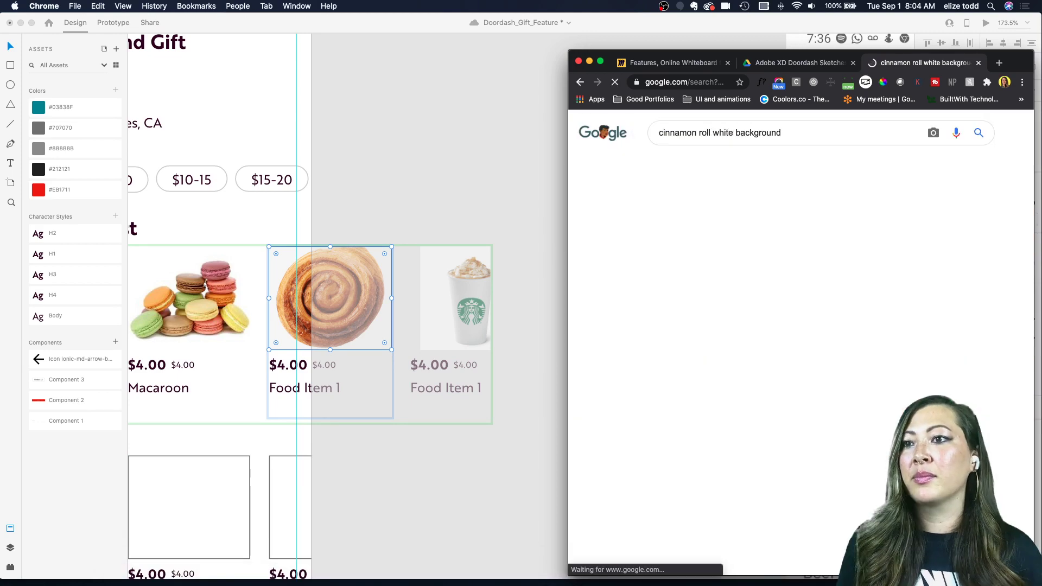
# - Fill the third wishlist placeholder with the colourbox picture of stacked sweet cinnamon rolls isolated on white
pyautogui.scroll(-3, 770, 261)
pyautogui.scroll(-10, 803, 311)
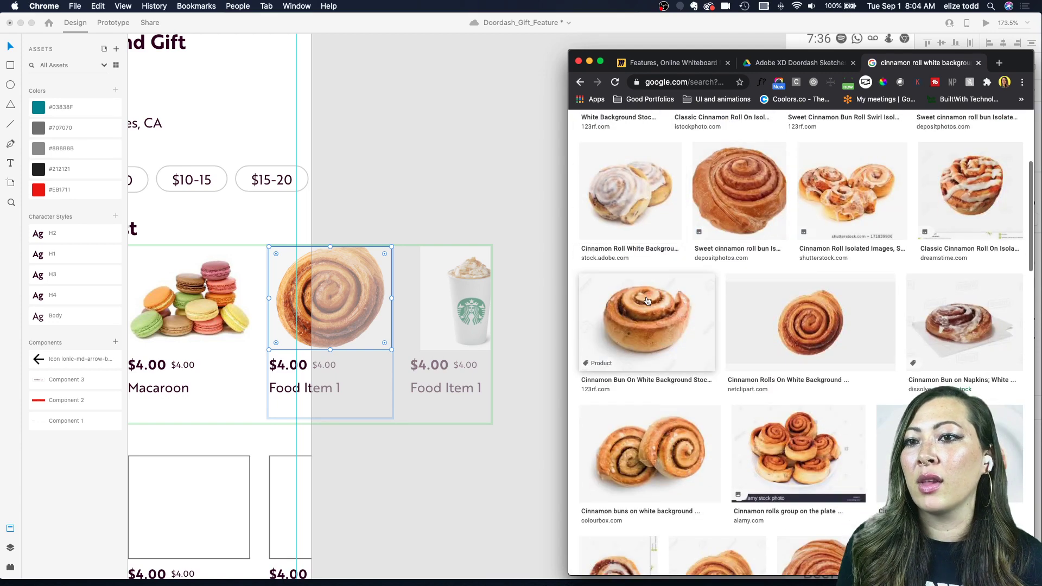
pyautogui.scroll(-6, 647, 301)
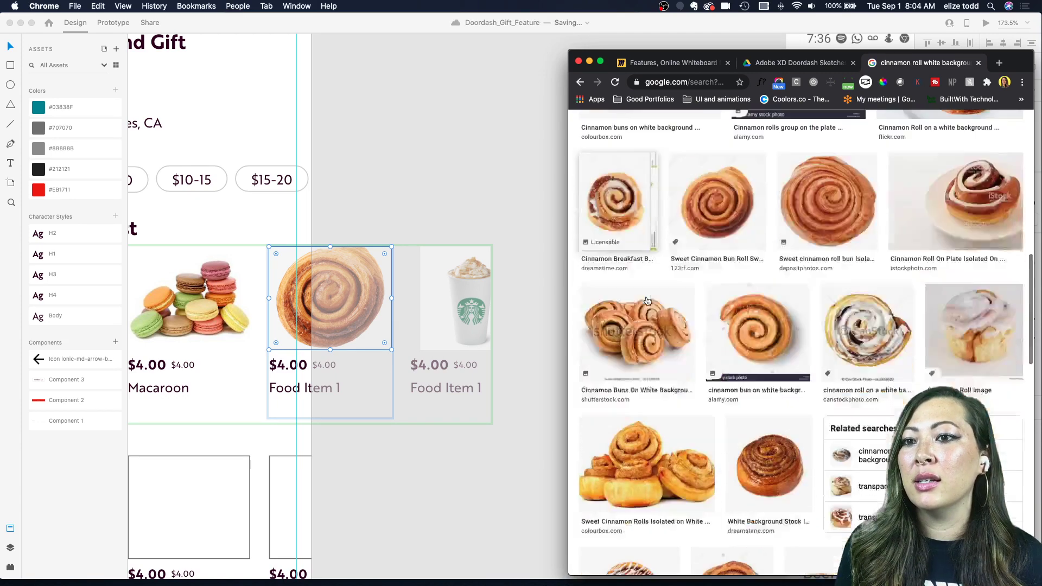
pyautogui.scroll(-1, 648, 301)
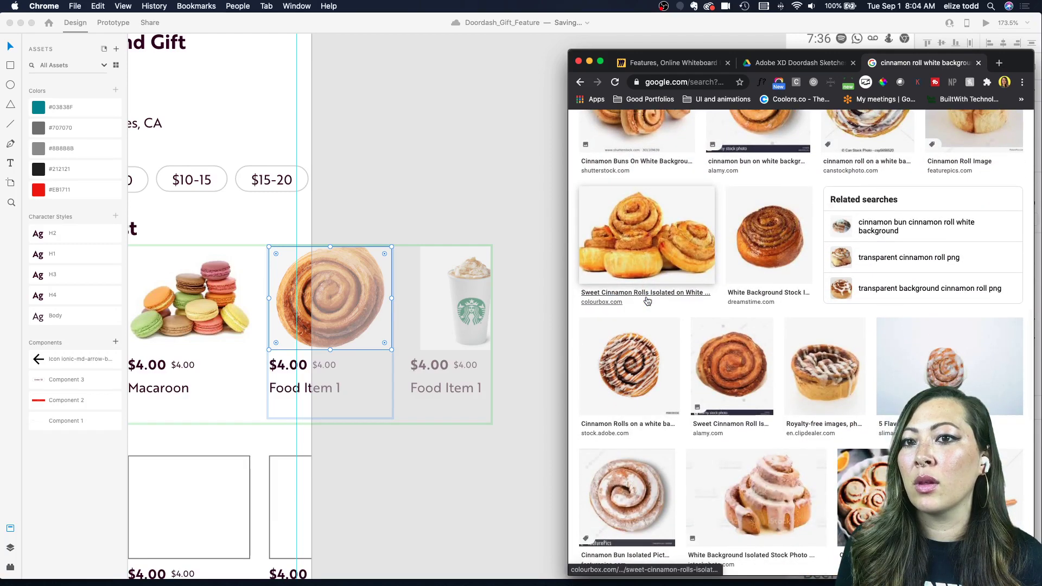
pyautogui.click(646, 298)
pyautogui.moveTo(912, 217); pyautogui.dragTo(290, 297)
pyautogui.click(289, 297)
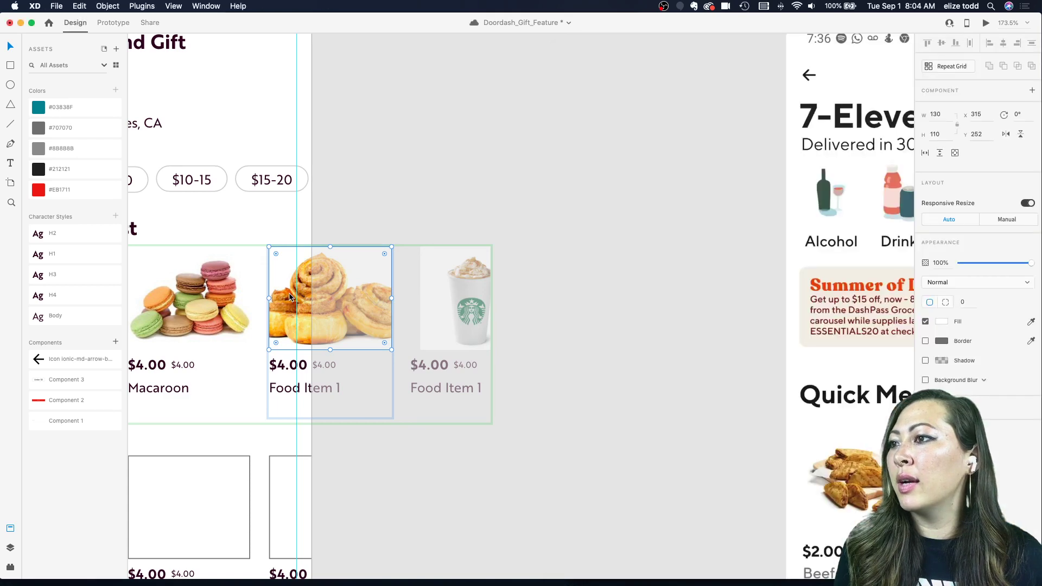
# - Scale down the cinnamon roll picture inside its wishlist placeholder and reposition it so the rolls fit within the frame
pyautogui.scroll(3, 289, 297)
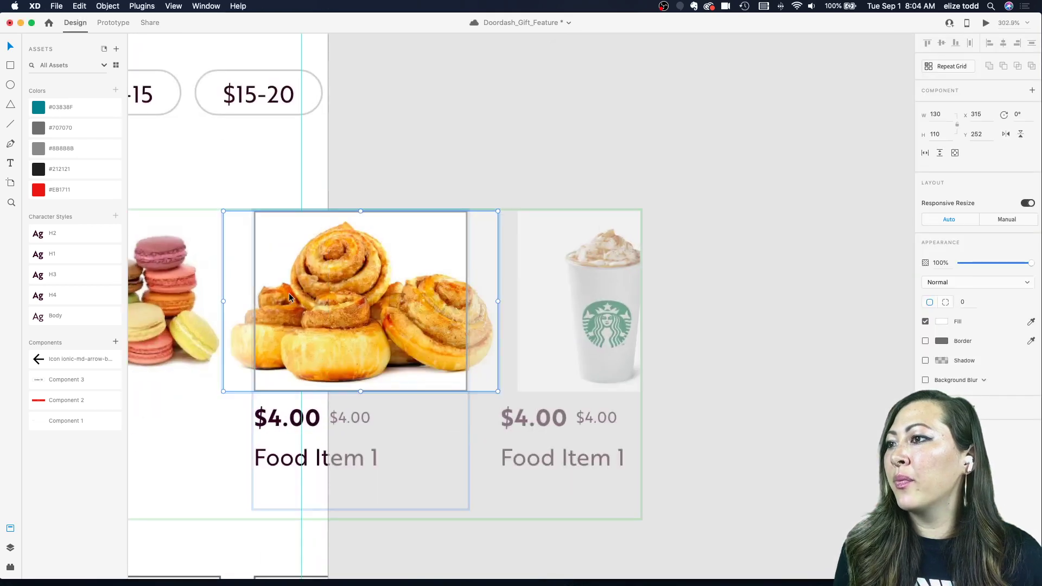
pyautogui.click(496, 394)
pyautogui.click(291, 331)
pyautogui.doubleClick(291, 331)
pyautogui.doubleClick(290, 331)
pyautogui.doubleClick(311, 331)
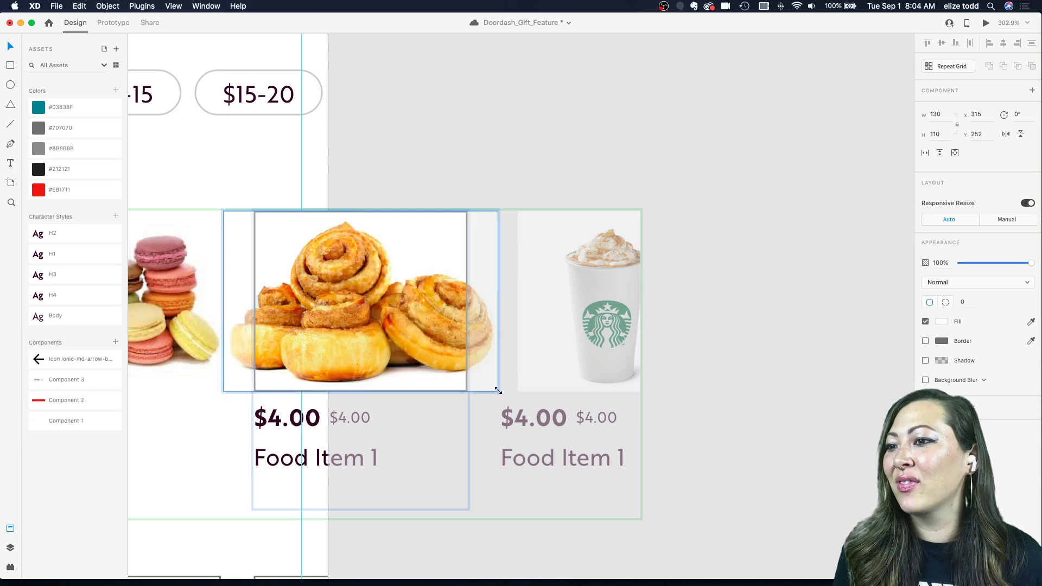
pyautogui.moveTo(498, 390); pyautogui.dragTo(425, 364)
pyautogui.moveTo(294, 270); pyautogui.dragTo(340, 291)
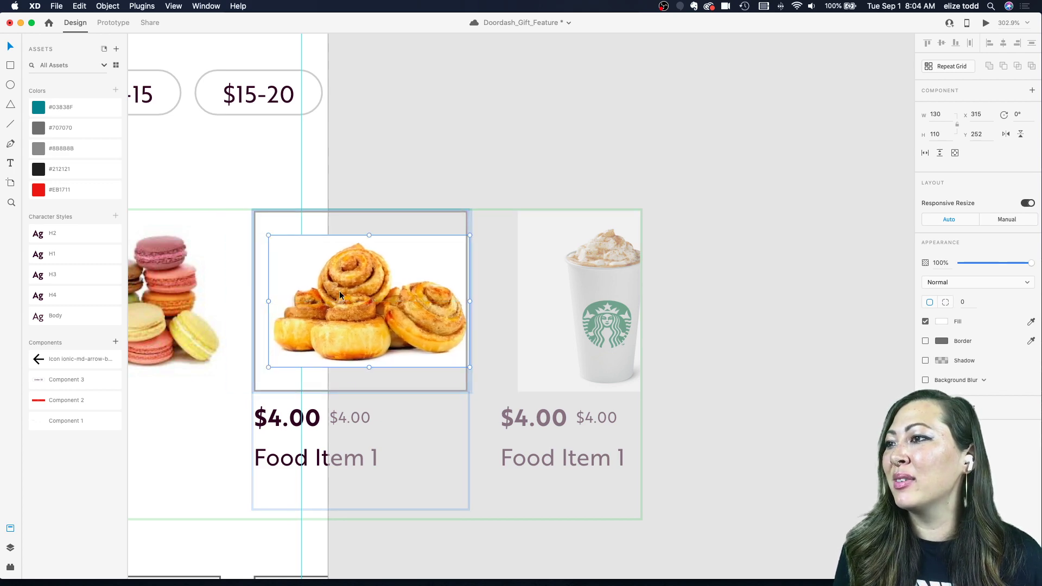
pyautogui.click(386, 122)
# - Check the Send Gift artboard with the new cinnamon roll image in the wishlist row and save the document
pyautogui.scroll(-3, 386, 122)
pyautogui.scroll(-3, 385, 123)
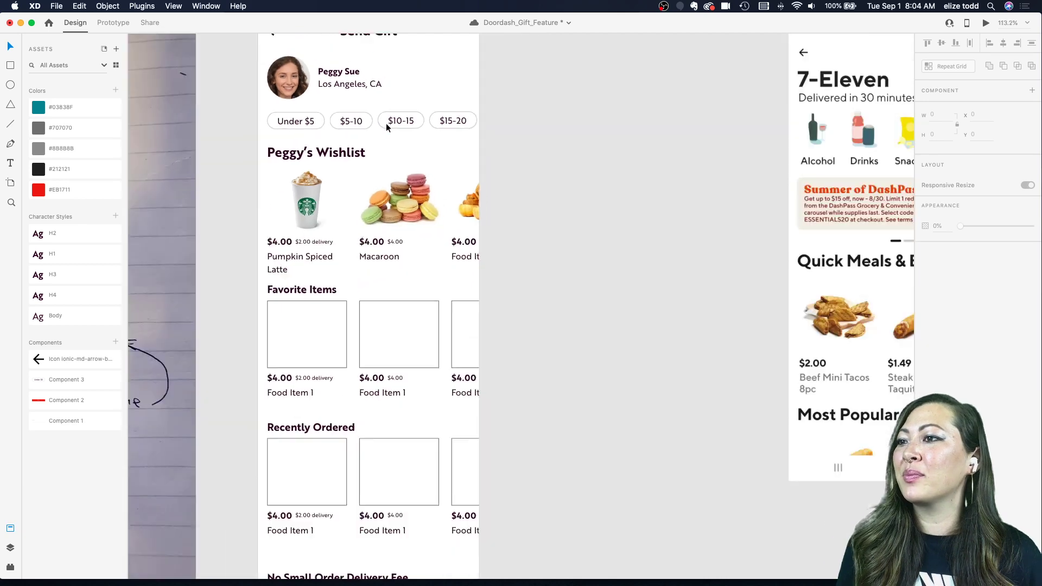
pyautogui.scroll(1, 588, 250)
pyautogui.scroll(1, 584, 244)
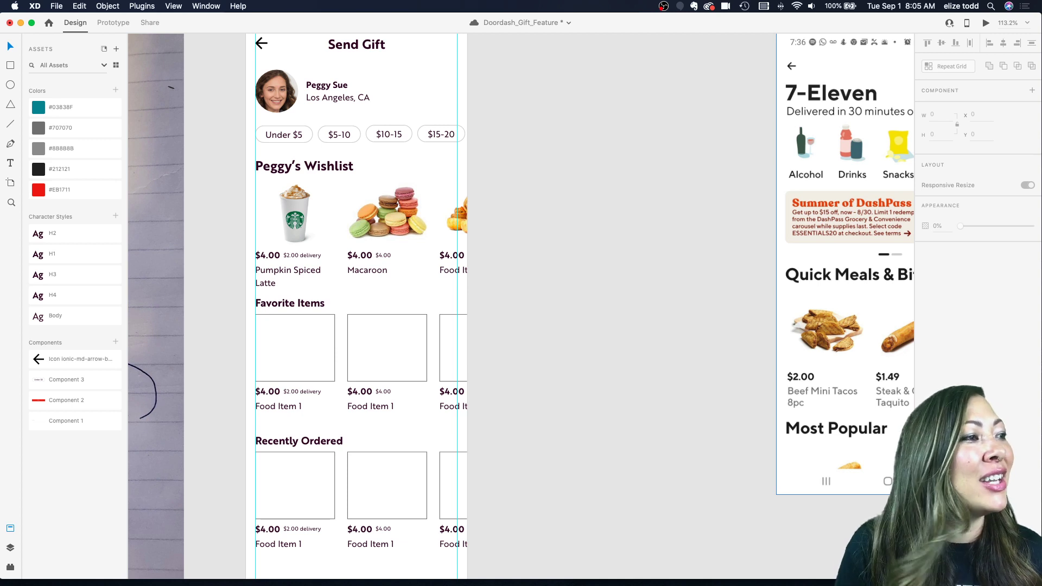
pyautogui.press('cmd+s')
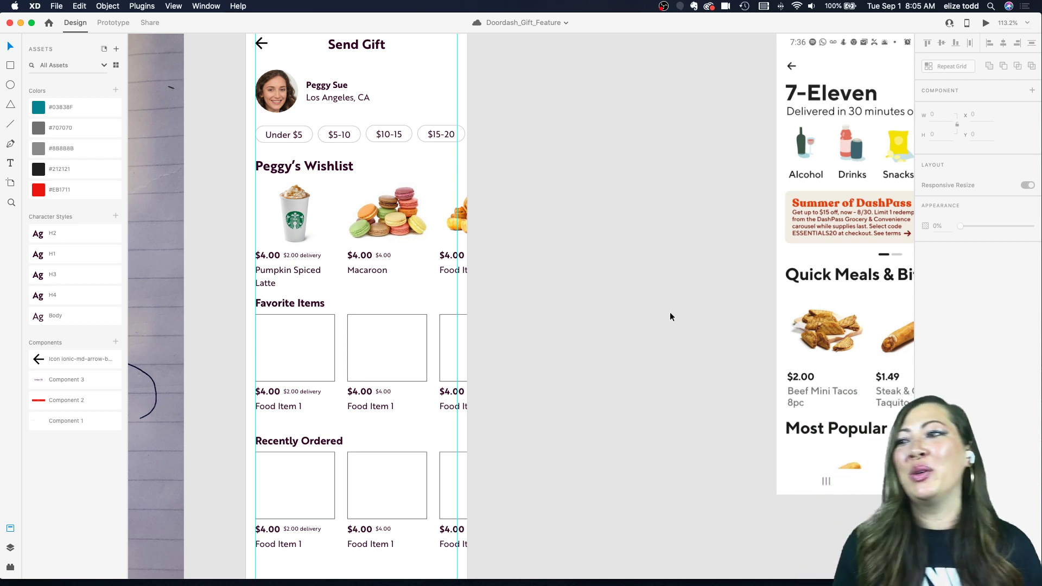
pyautogui.scroll(-1, 670, 314)
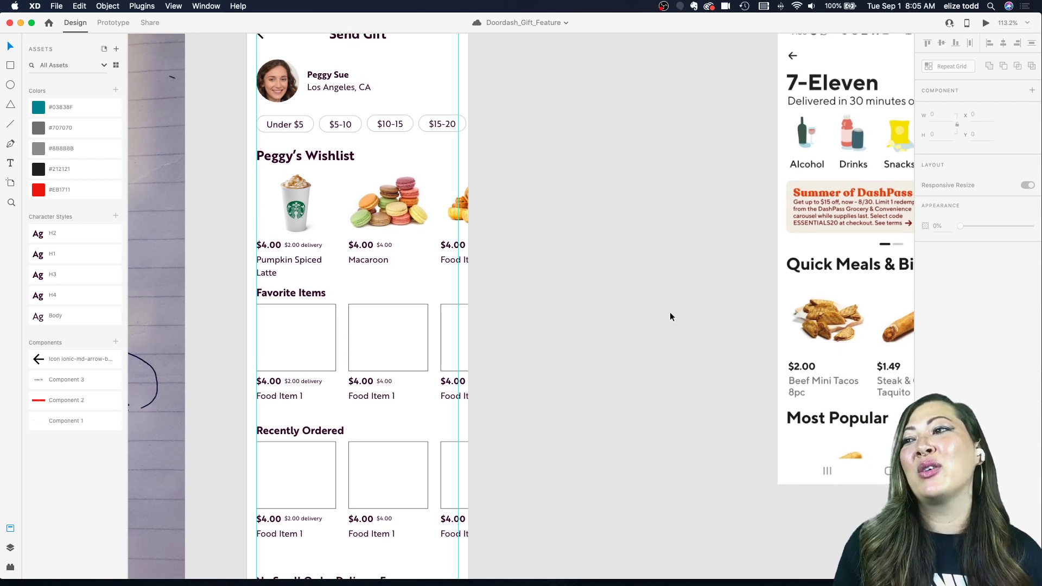
pyautogui.scroll(-5, 359, 274)
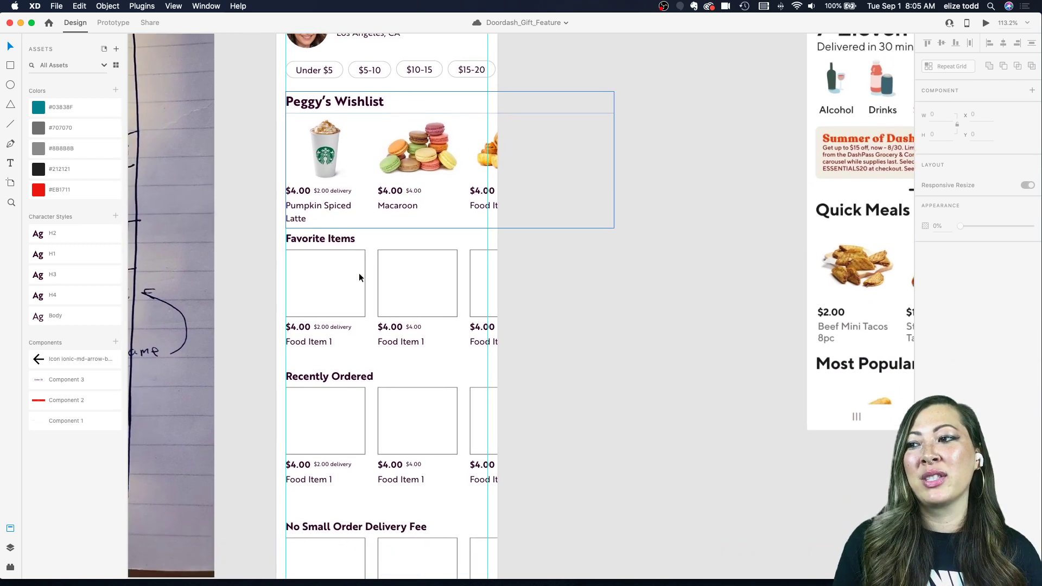
pyautogui.scroll(-3, 455, 483)
pyautogui.scroll(3, 455, 483)
pyautogui.scroll(-3, 444, 445)
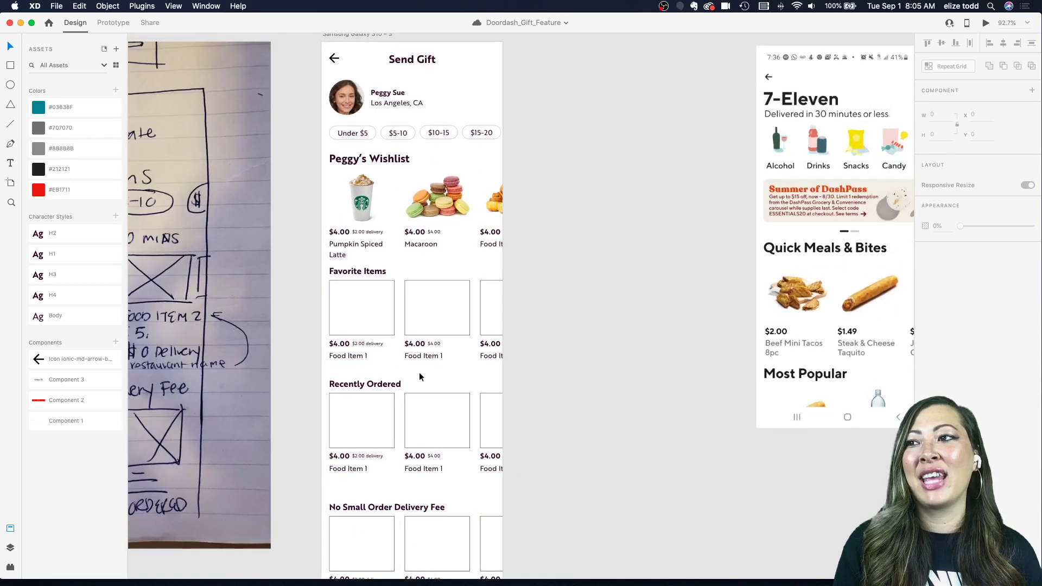
pyautogui.scroll(2, 412, 325)
pyautogui.scroll(1, 380, 242)
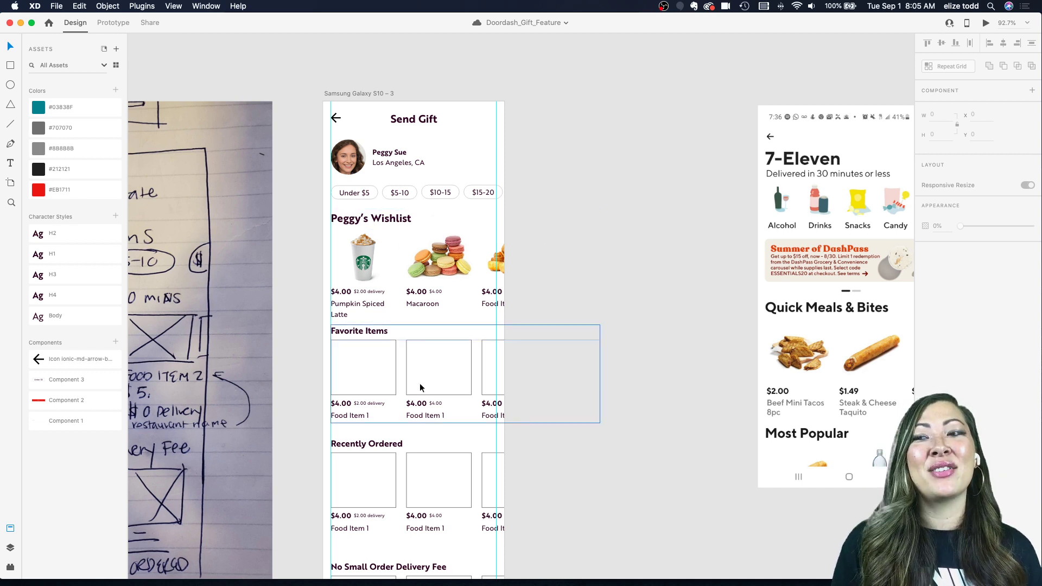
pyautogui.hscroll(-2, 421, 388)
pyautogui.scroll(-1, 421, 387)
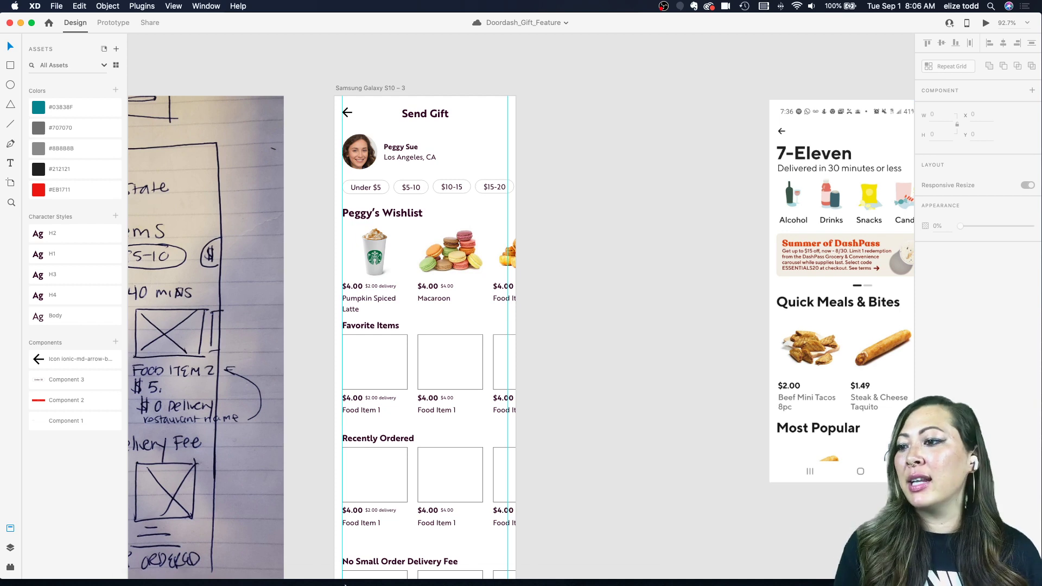
# - Switch to Chrome and search Google Images for "muffins white background"
pyautogui.click(314, 568)
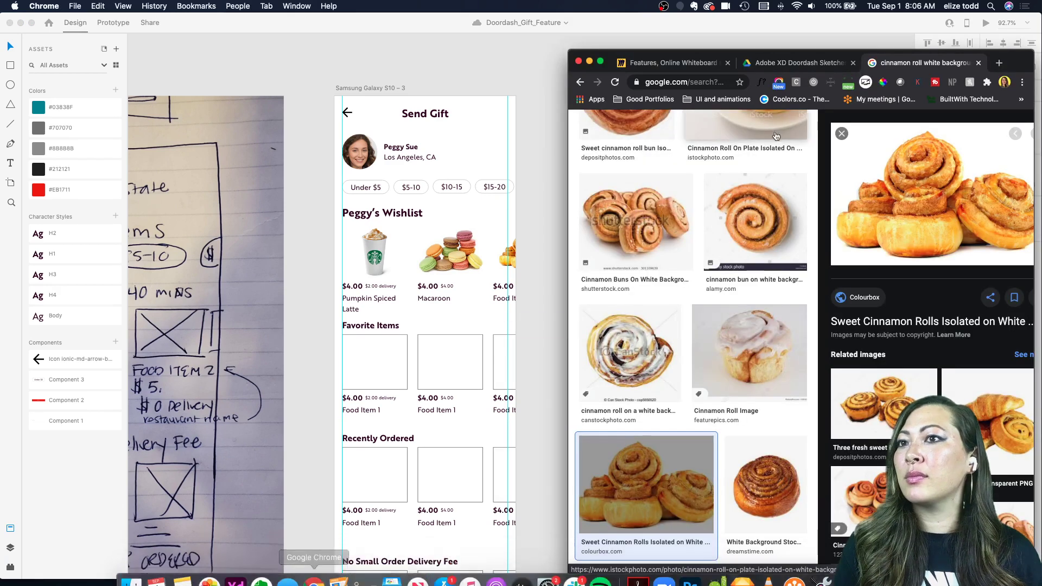
pyautogui.scroll(5, 676, 155)
pyautogui.scroll(3, 675, 154)
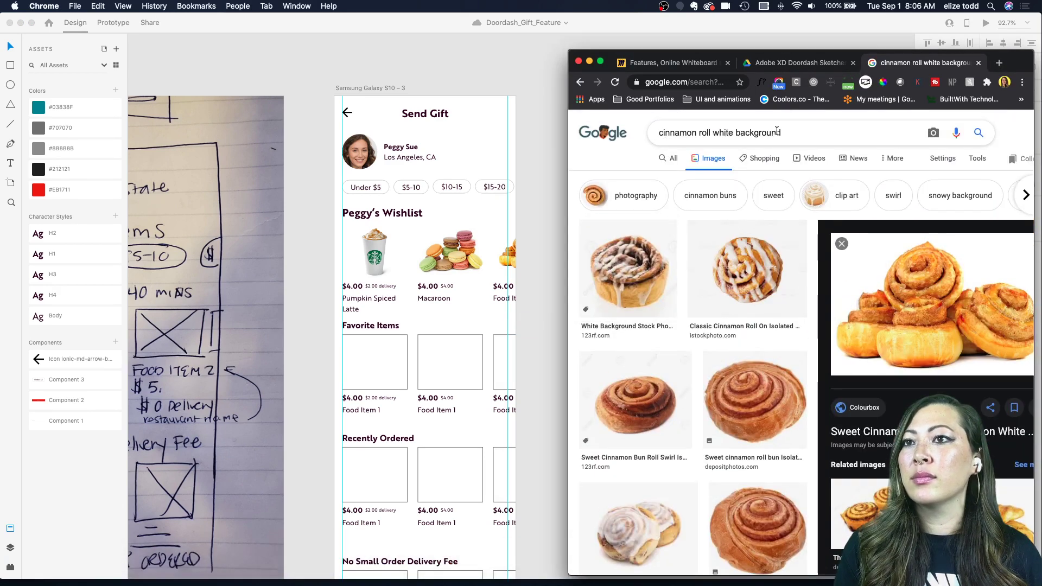
pyautogui.moveTo(712, 133); pyautogui.dragTo(645, 135)
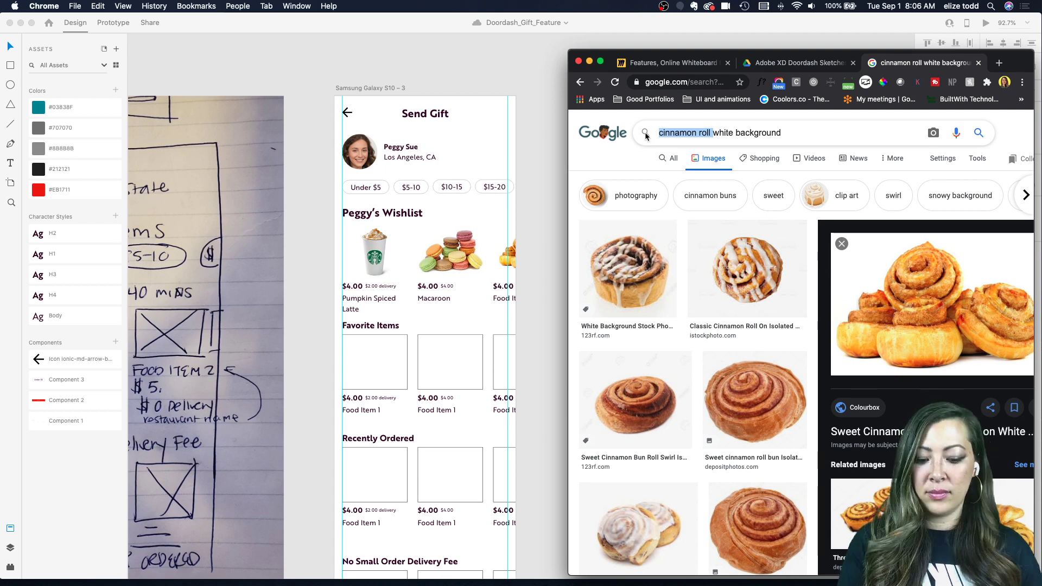
pyautogui.write('muffins')
pyautogui.press('Return')
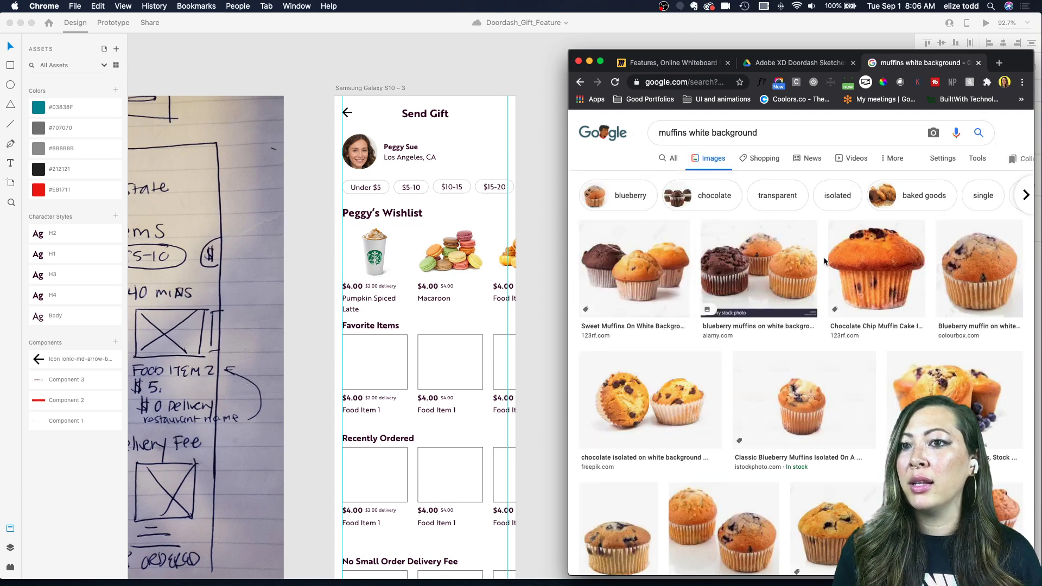
# - Fill the Favorite Items placeholders with the freepik picture of two chocolate chip muffins
pyautogui.scroll(-3, 790, 393)
pyautogui.moveTo(651, 331); pyautogui.dragTo(372, 360)
pyautogui.click(372, 360)
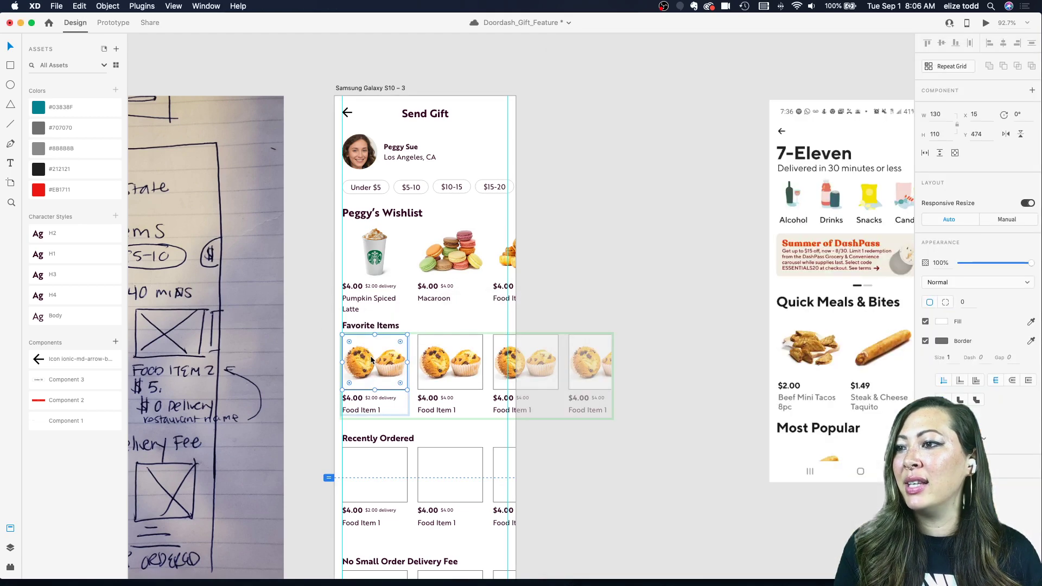
pyautogui.press('Escape')
# - Move the Favorite Items, Recently Ordered and No Small Order Delivery Fee sections off the Send Gift artboard onto the empty canvas beside it
pyautogui.scroll(-5, 390, 376)
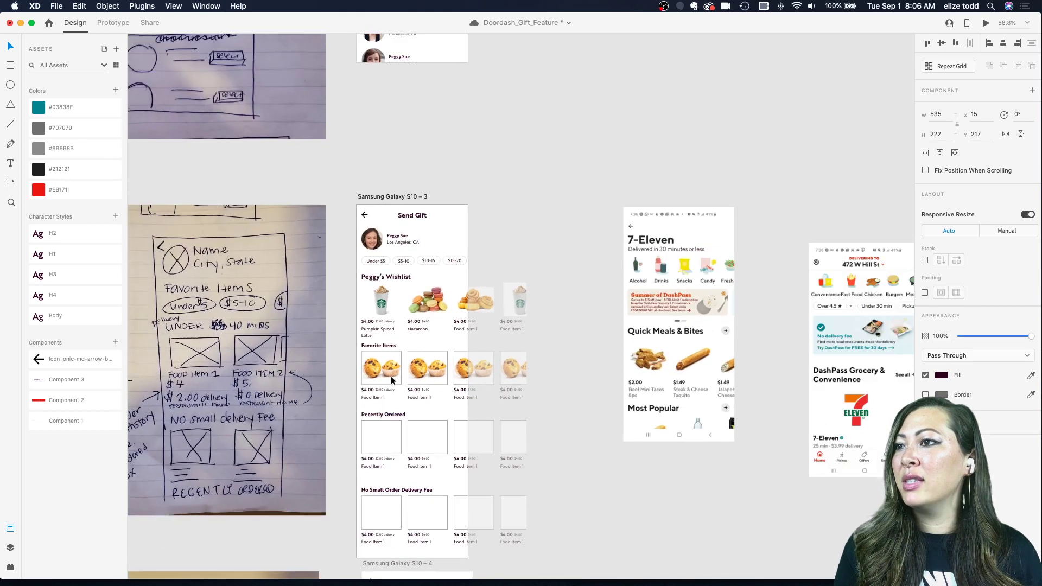
pyautogui.scroll(-3, 389, 417)
pyautogui.click(387, 365)
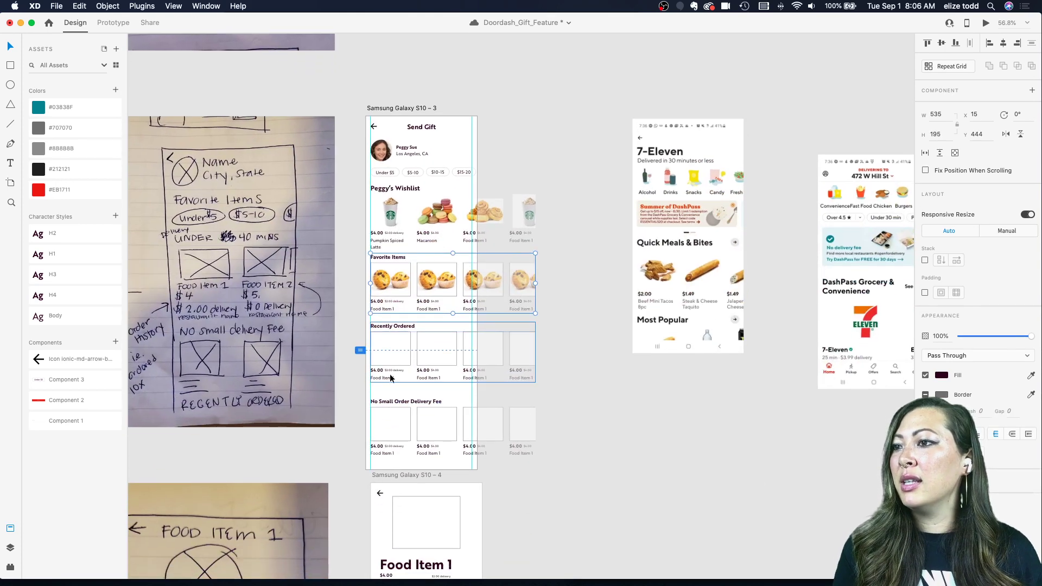
pyautogui.moveTo(386, 432); pyautogui.dragTo(578, 564)
# - Duplicate the wishlist section and place the copy directly below the original on the Send Gift artboard
pyautogui.click(383, 192)
pyautogui.scroll(5, 388, 189)
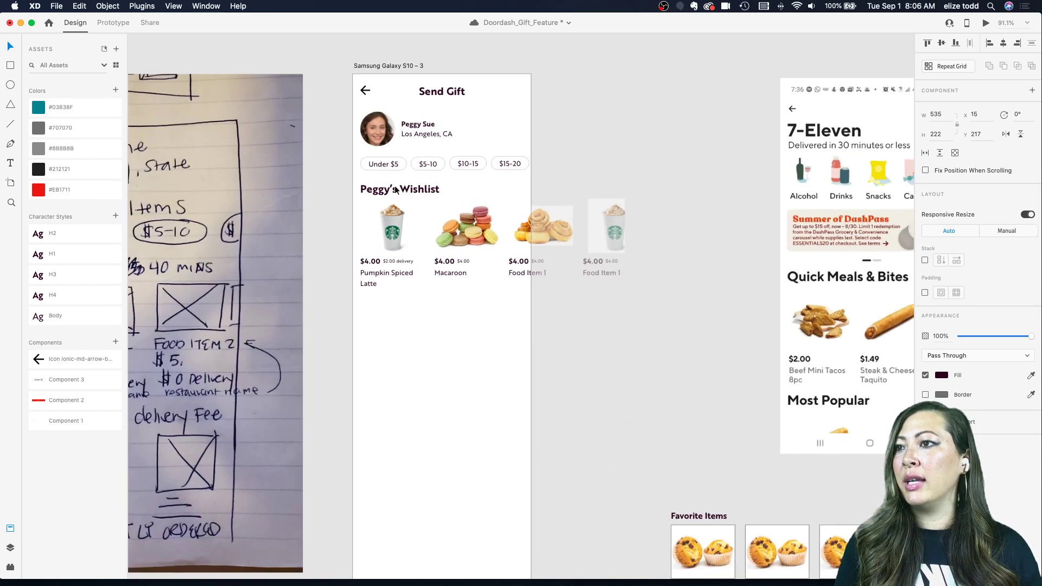
pyautogui.moveTo(416, 189); pyautogui.dragTo(423, 317)
# - Change the heading of the duplicated wishlist section to "Favorite Items"
pyautogui.scroll(-3, 423, 316)
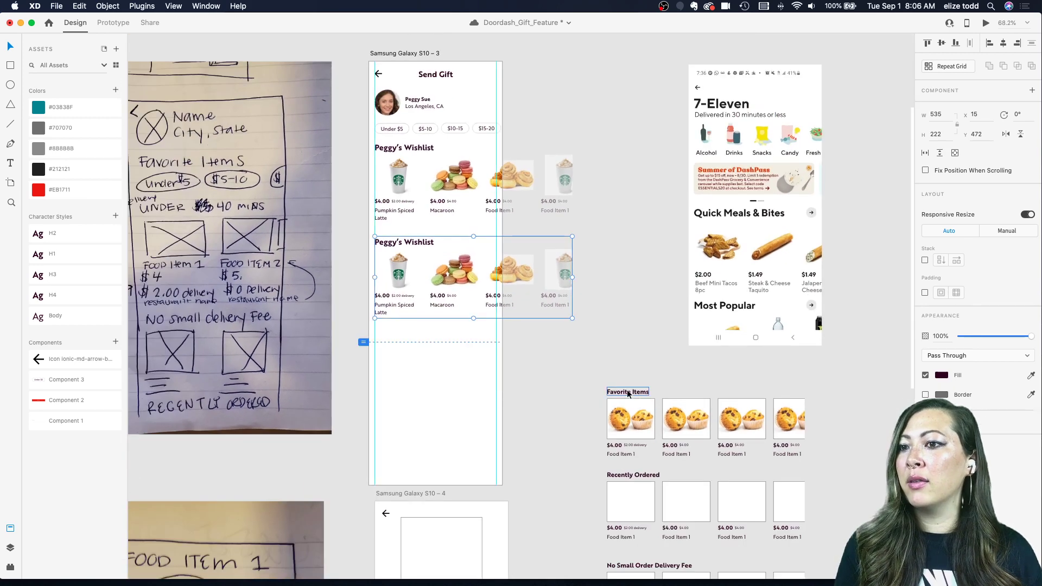
pyautogui.doubleClick(628, 393)
pyautogui.doubleClick(419, 245)
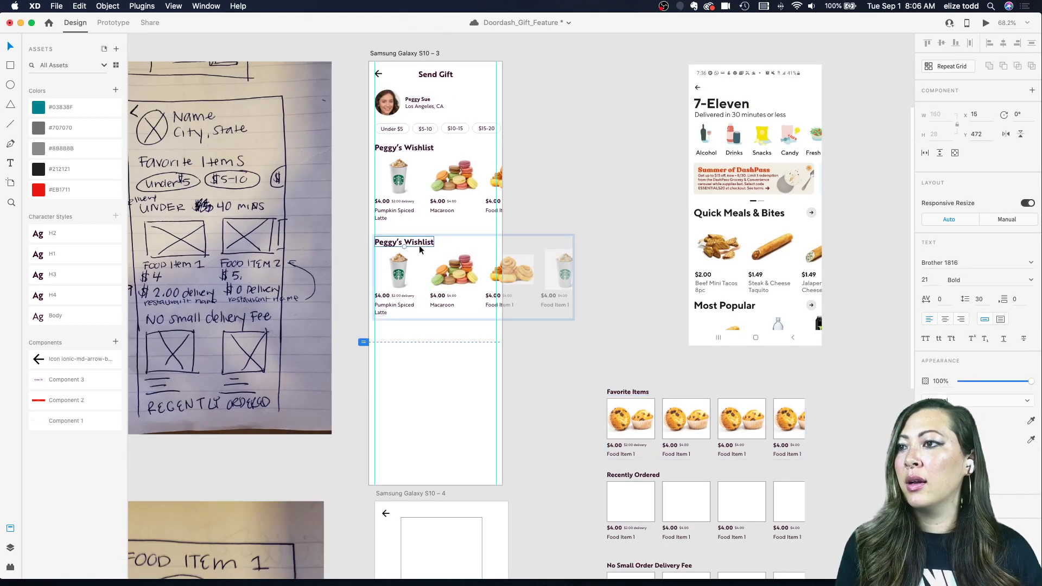
pyautogui.write('Favorite Items')
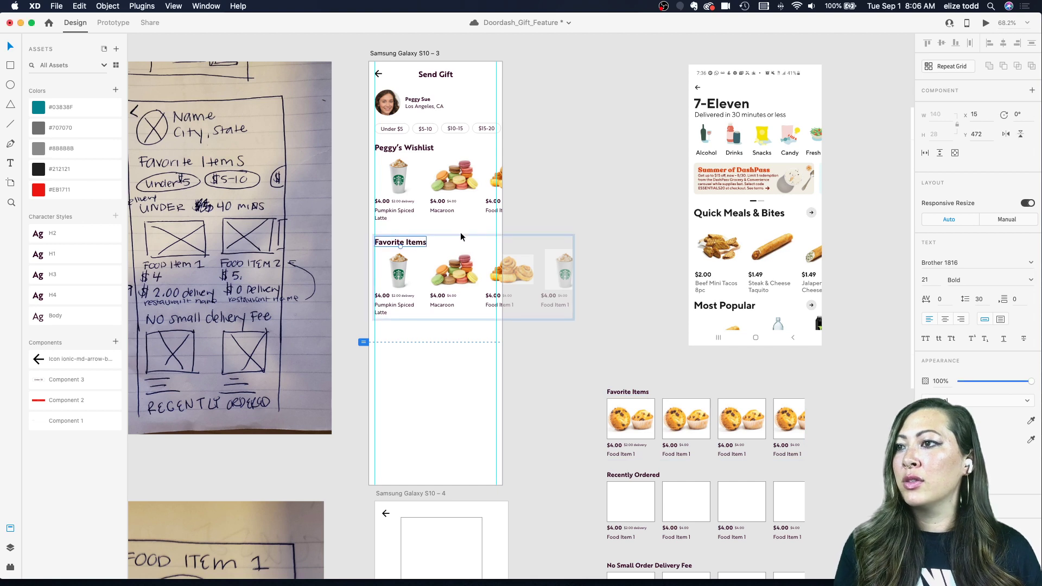
# - Paste the muffin placeholder's appearance from the old row onto the first item of the new Favorite Items row and remove its border
pyautogui.doubleClick(627, 415)
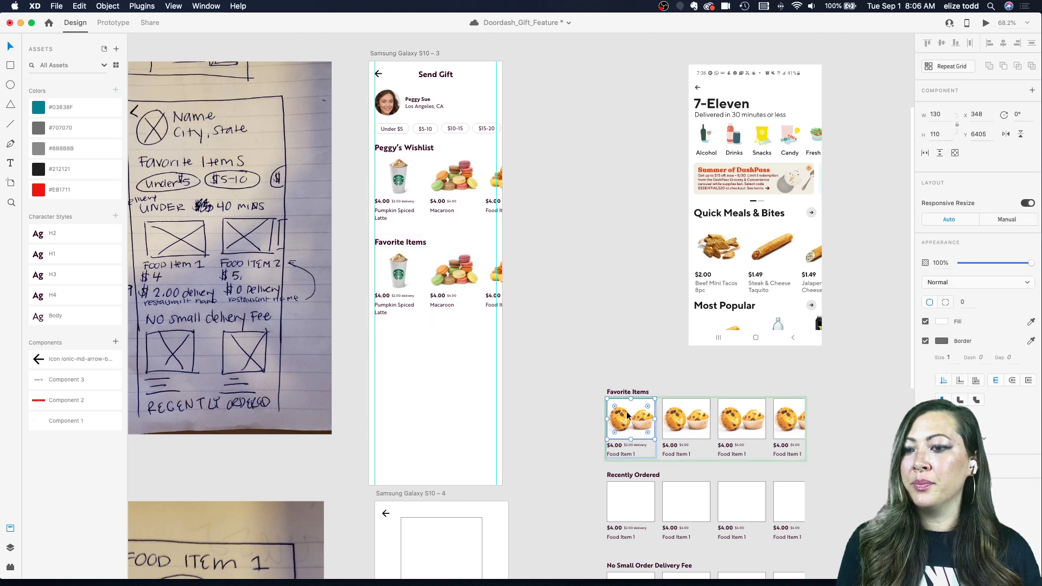
pyautogui.doubleClick(398, 278)
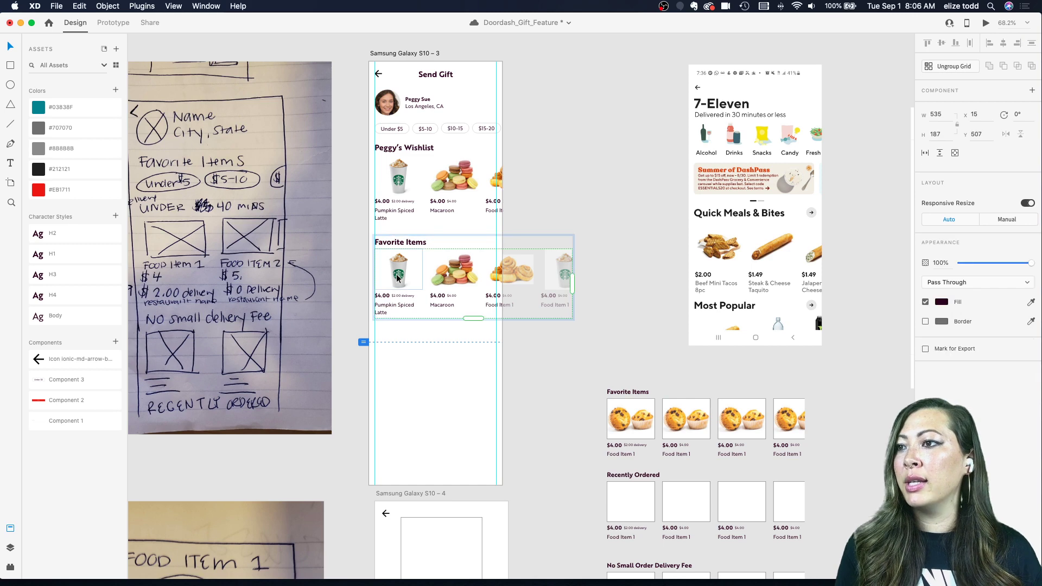
pyautogui.press('super+shift+v')
pyautogui.scroll(3, 396, 275)
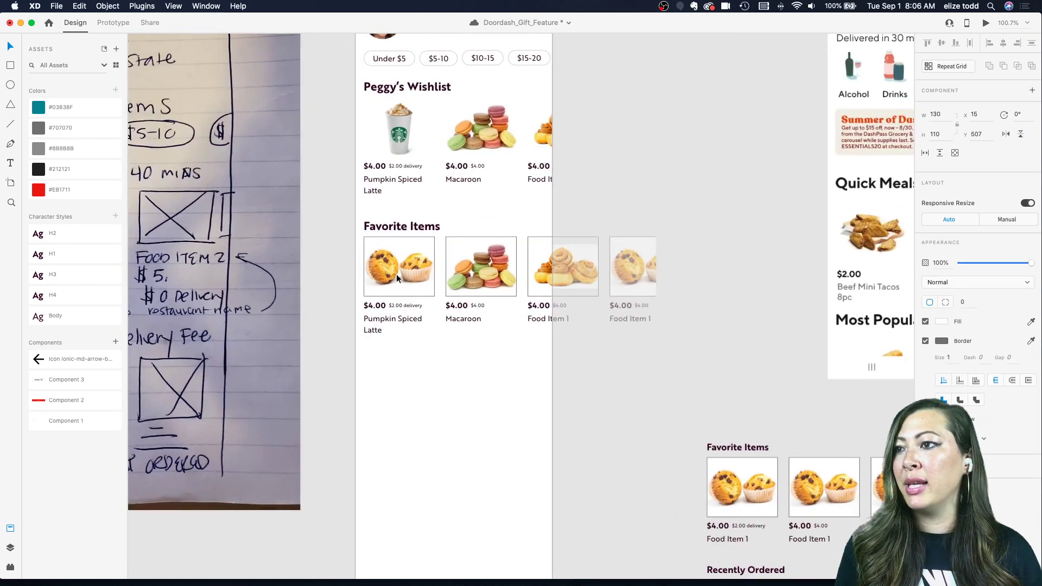
pyautogui.click(925, 342)
pyautogui.click(564, 188)
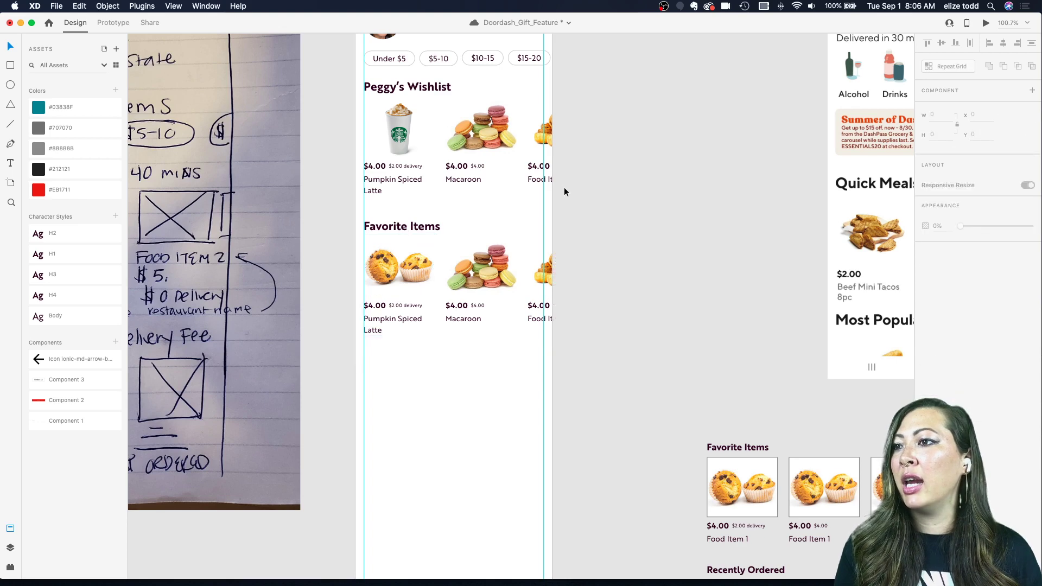
# - Rename the first item in the new Favorite Items row to "Muffins"
pyautogui.scroll(-3, 549, 315)
pyautogui.scroll(2, 466, 287)
pyautogui.scroll(3, 384, 258)
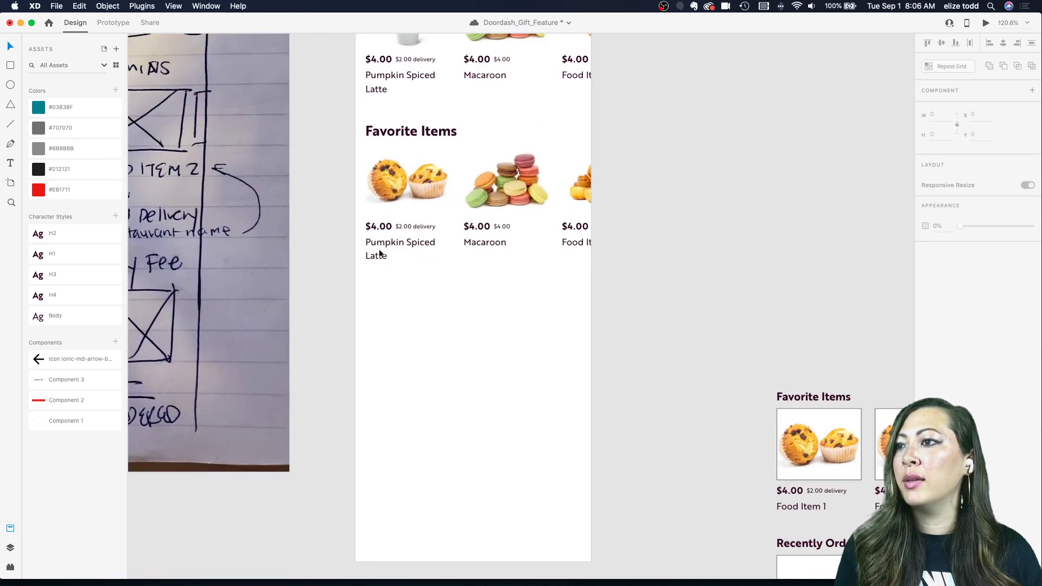
pyautogui.doubleClick(379, 248)
pyautogui.press('BackSpace')
pyautogui.press('BackSpace')
pyautogui.press('BackSpace')
pyautogui.write('My')
pyautogui.write('ffins')
pyautogui.press('Escape')
pyautogui.scroll(2, 424, 317)
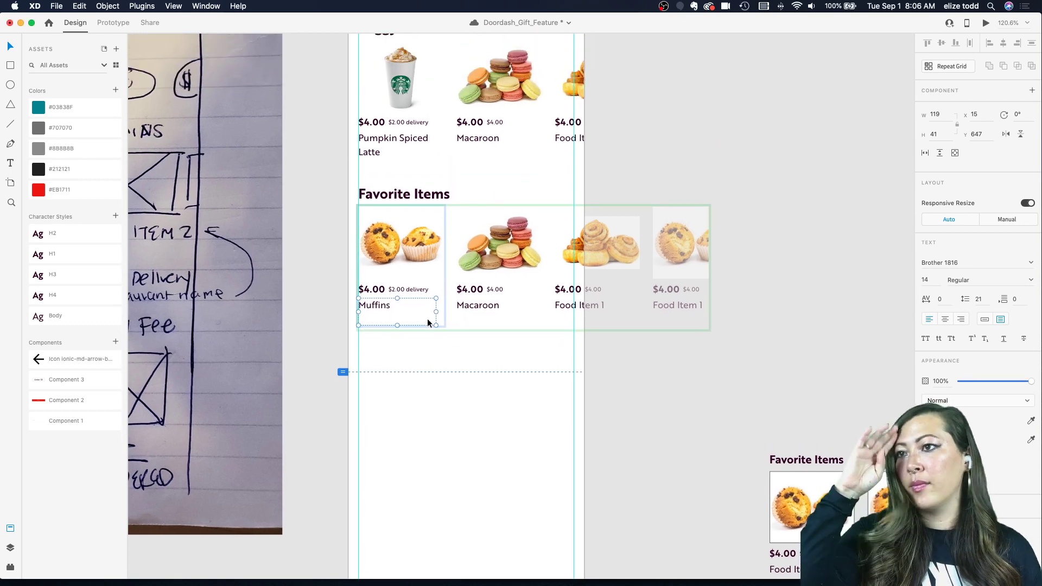
pyautogui.click(438, 349)
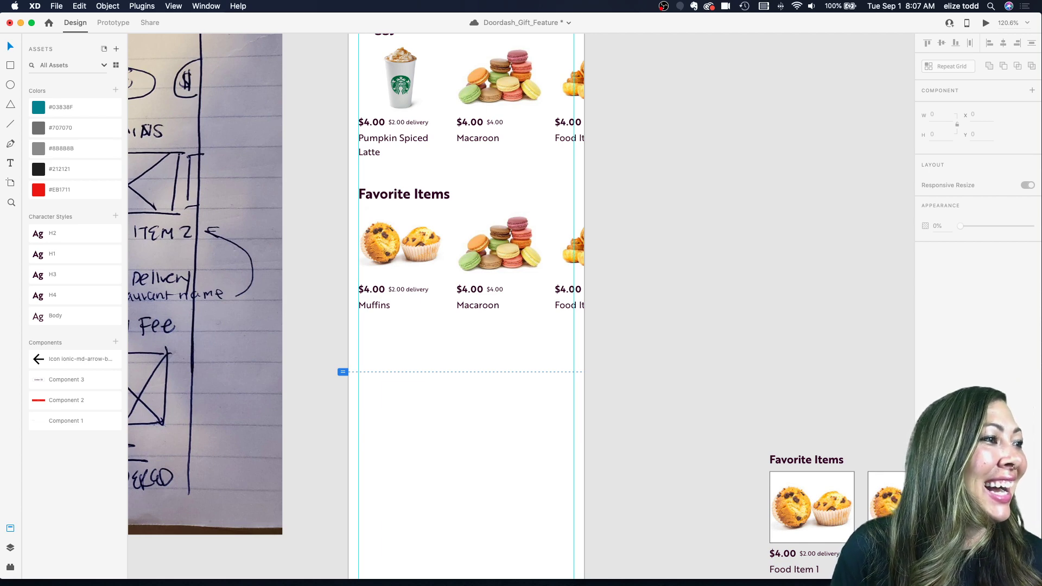
# - Switch to Chrome and search Google Images for "chocoloate dipped fruit white background"
pyautogui.click(315, 569)
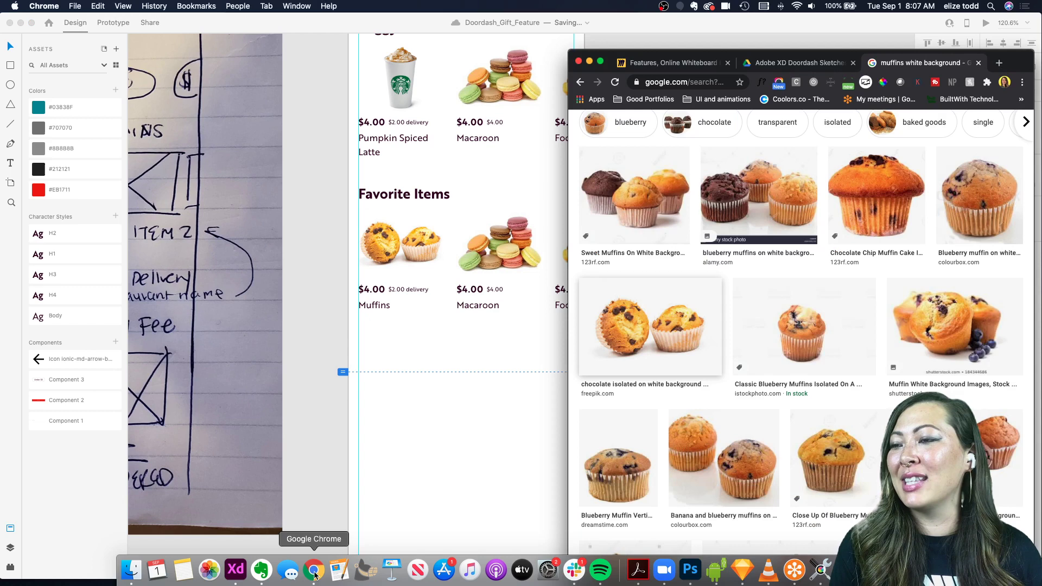
pyautogui.scroll(3, 593, 216)
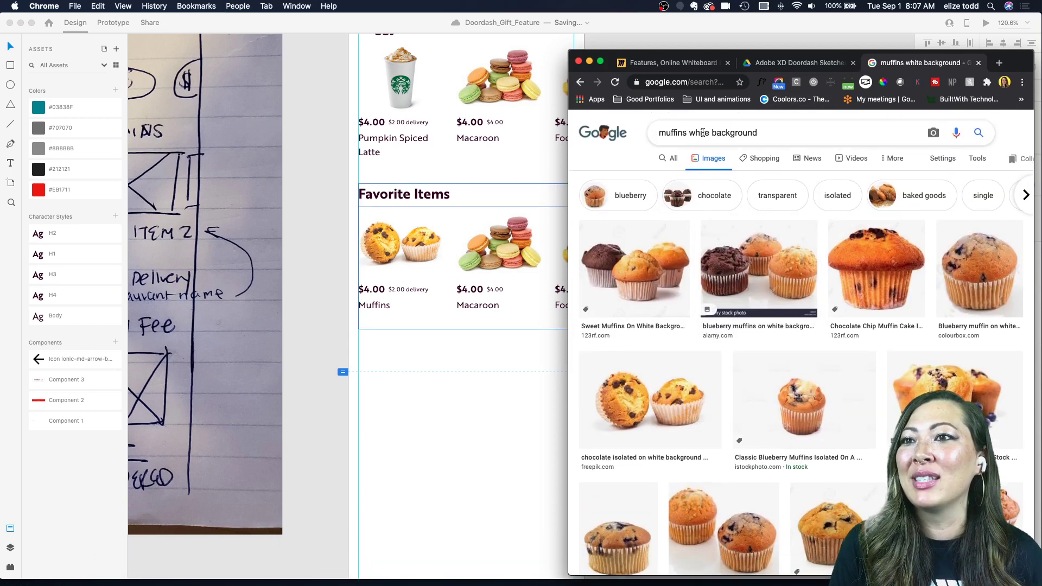
pyautogui.click(684, 133)
pyautogui.doubleClick(685, 132)
pyautogui.write('choco')
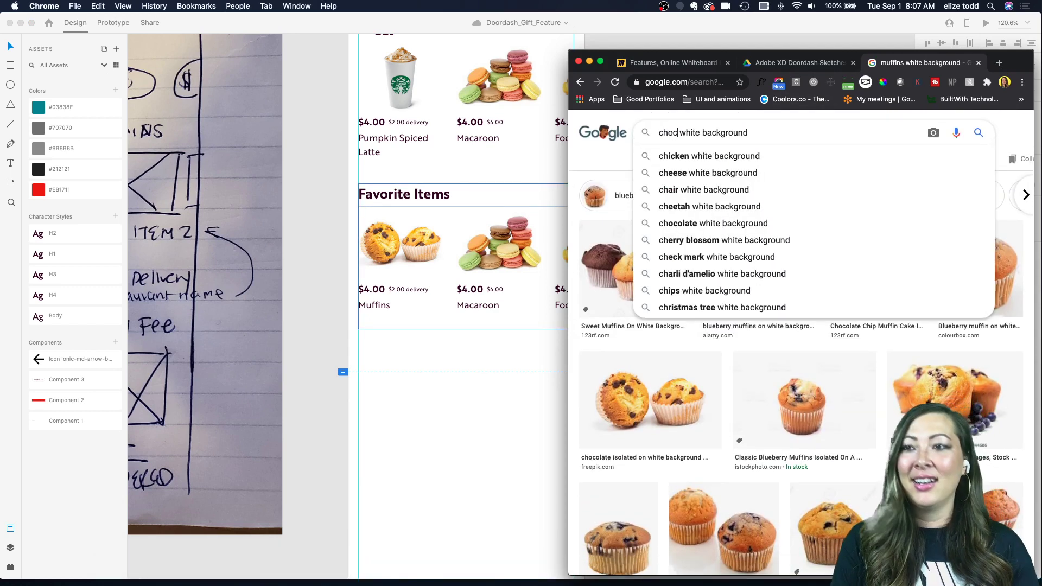
pyautogui.write('loate dipp')
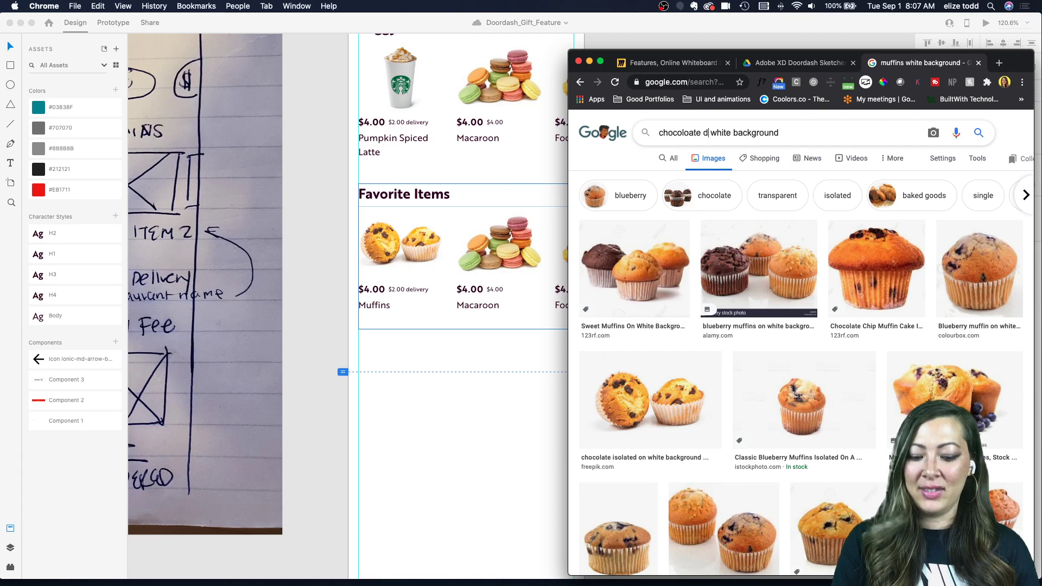
pyautogui.write('ed fruit')
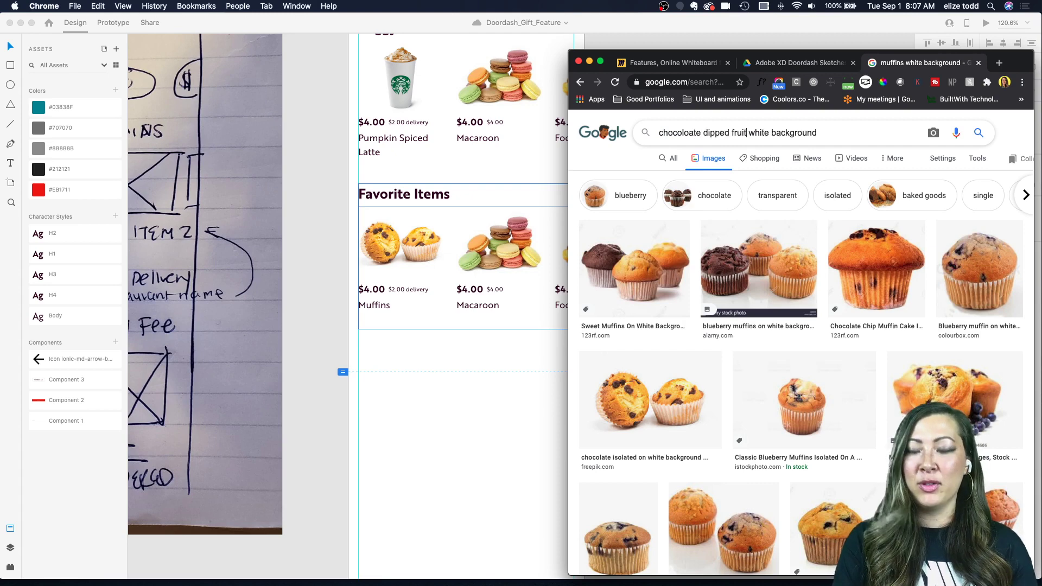
pyautogui.press('Return')
# - Browse the chocolate-dipped fruit results in an enlarged browser window and open the iStock picture of a single strawberry dipped in chocolate
pyautogui.scroll(-3, 775, 372)
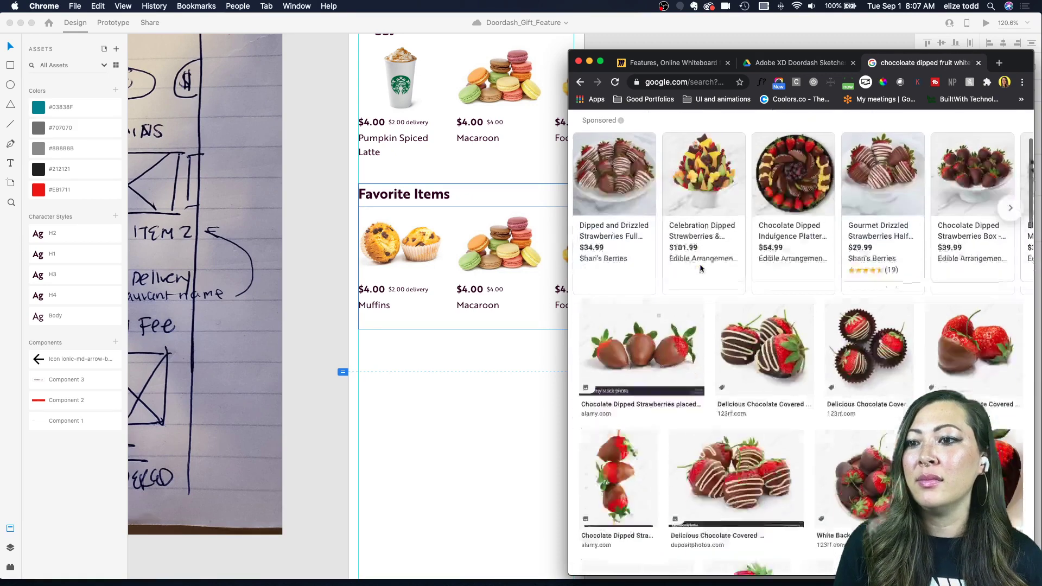
pyautogui.scroll(-5, 774, 371)
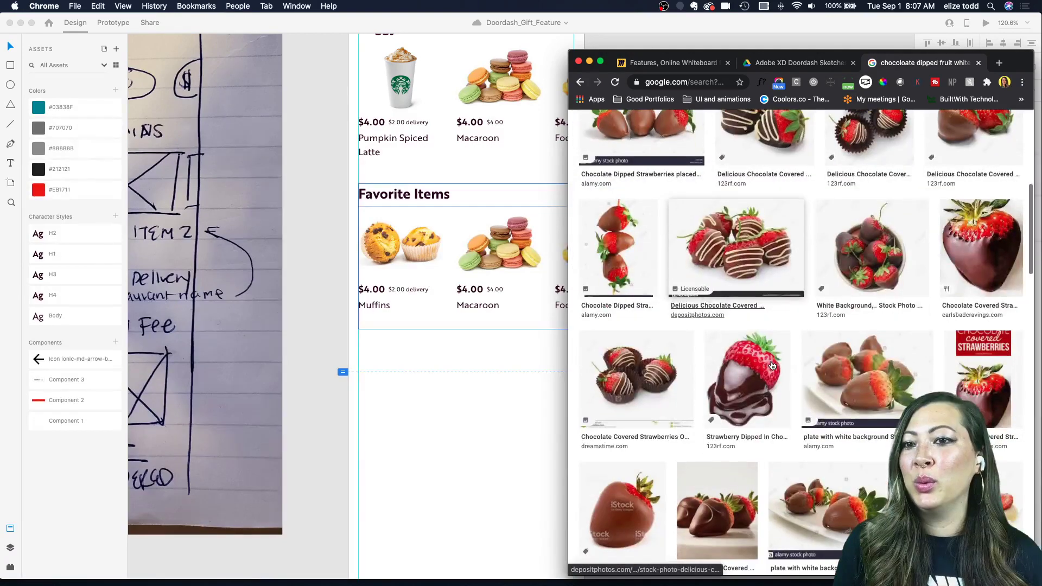
pyautogui.scroll(-6, 773, 367)
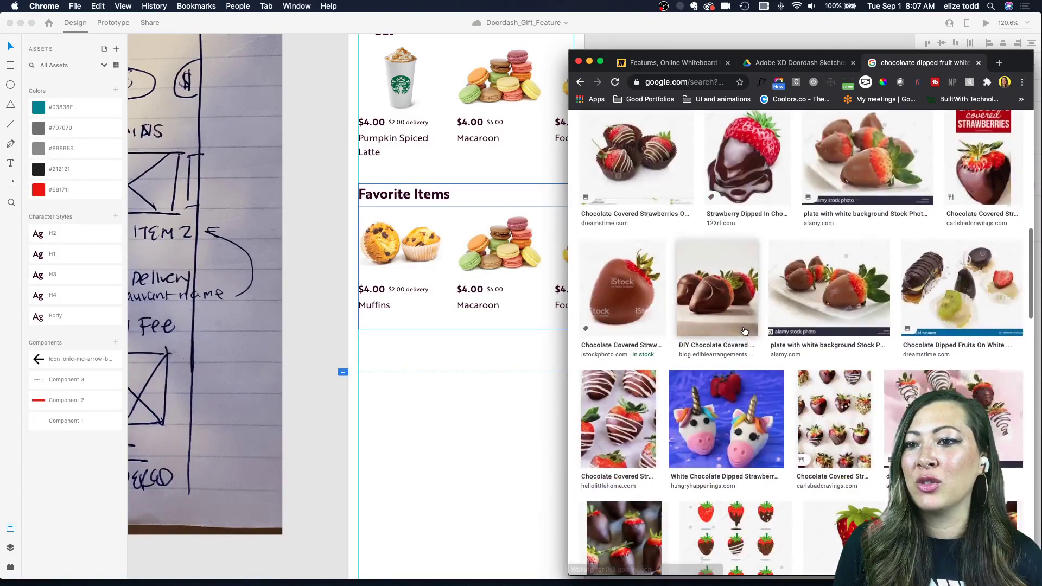
pyautogui.scroll(-6, 744, 331)
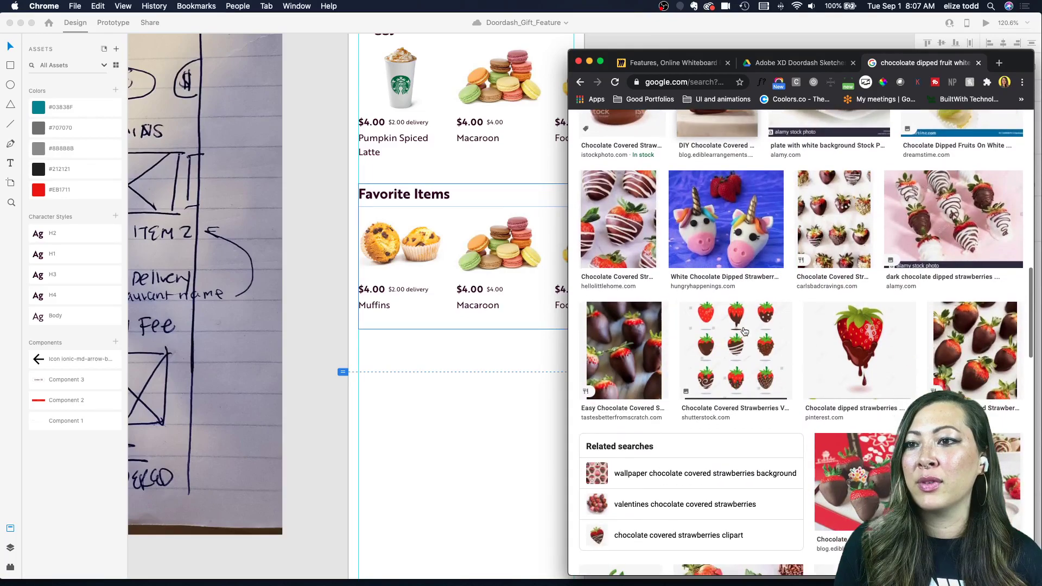
pyautogui.scroll(-9, 745, 331)
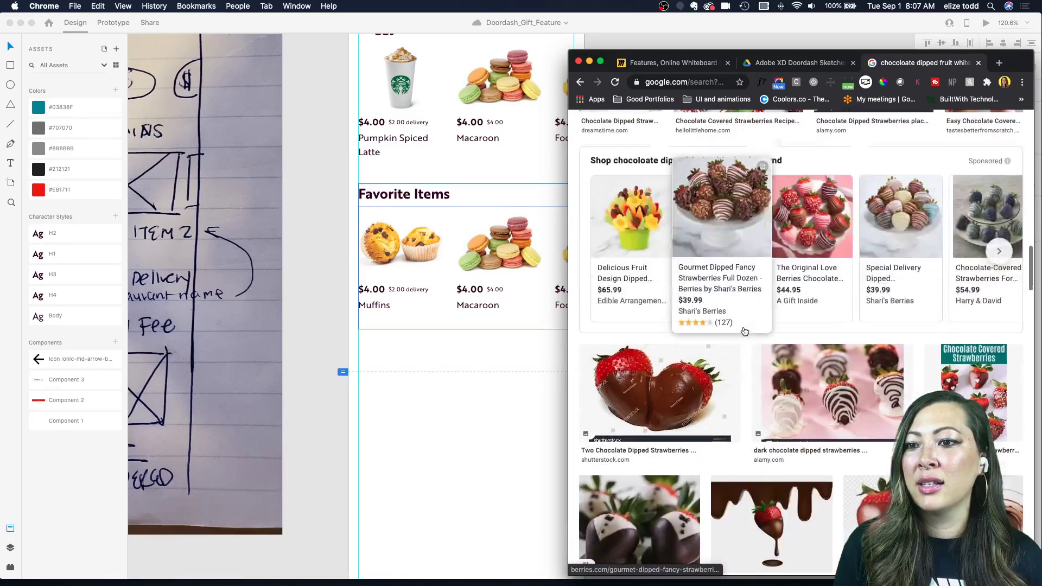
pyautogui.scroll(20, 760, 293)
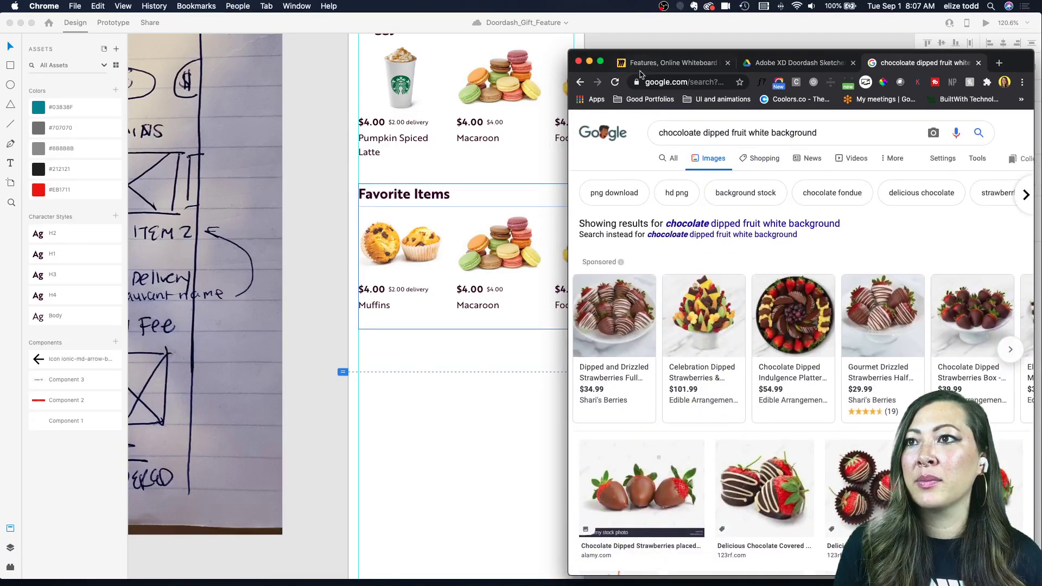
pyautogui.moveTo(569, 50); pyautogui.dragTo(463, 25)
pyautogui.scroll(-3, 733, 442)
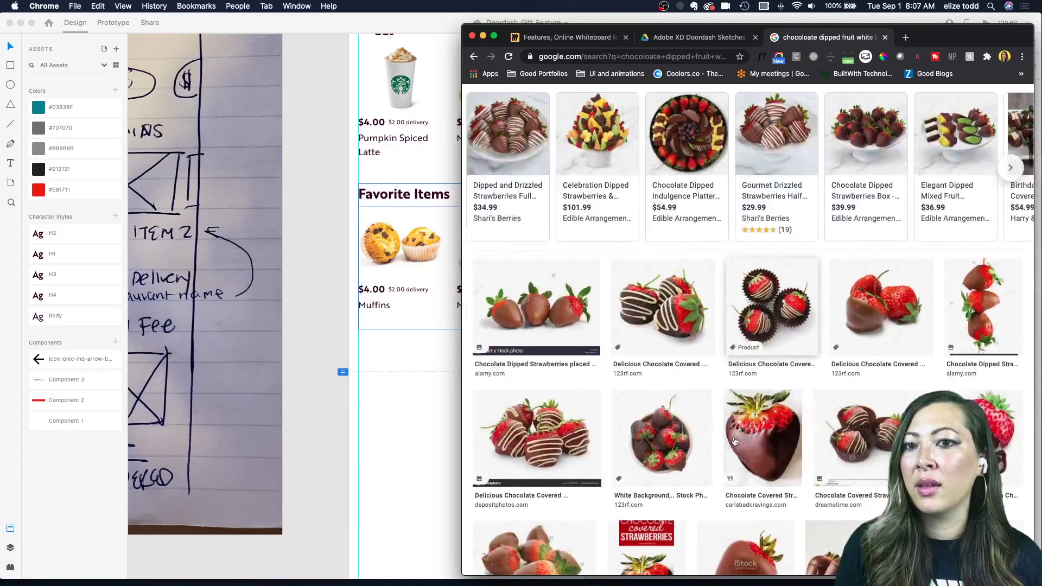
pyautogui.scroll(-6, 734, 442)
pyautogui.scroll(-10, 795, 416)
pyautogui.scroll(-10, 795, 416)
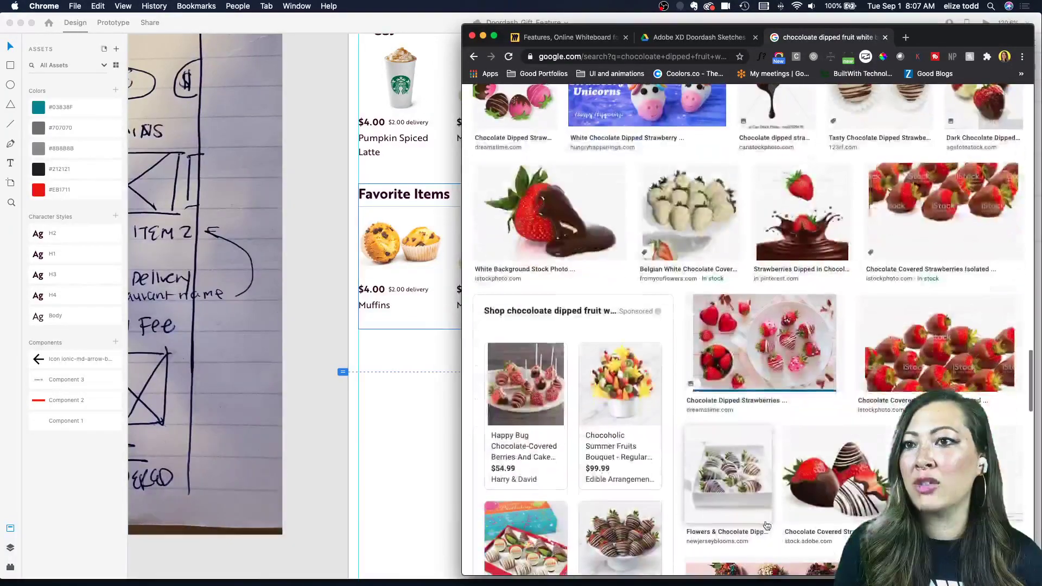
pyautogui.click(562, 248)
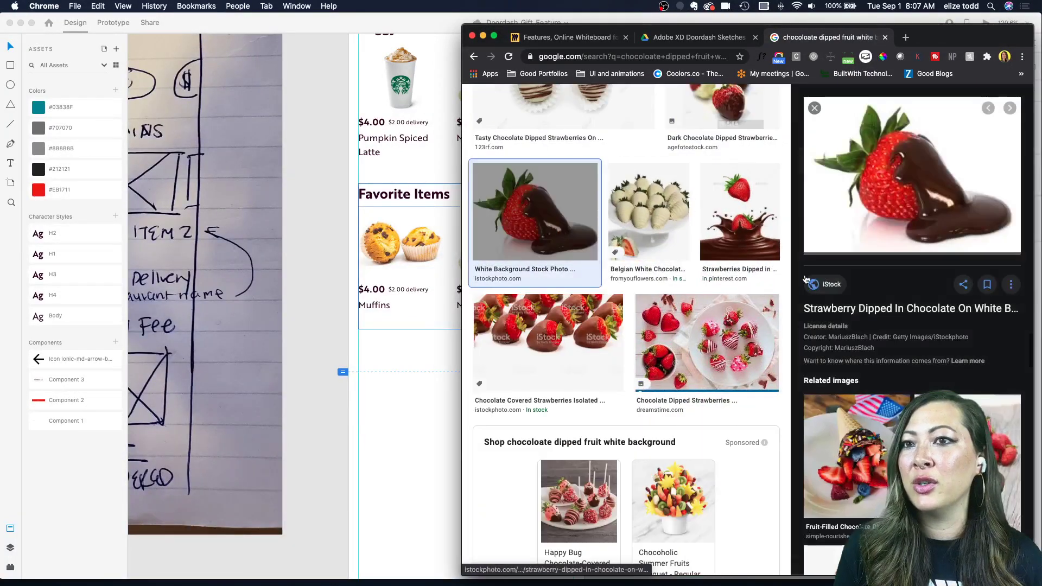
# - Fill the second Favorite Items placeholder with the iStock picture of the chocolate-dipped strawberry
pyautogui.moveTo(464, 26); pyautogui.dragTo(576, 46)
pyautogui.moveTo(917, 195); pyautogui.dragTo(521, 249)
pyautogui.click(516, 250)
pyautogui.scroll(5, 508, 259)
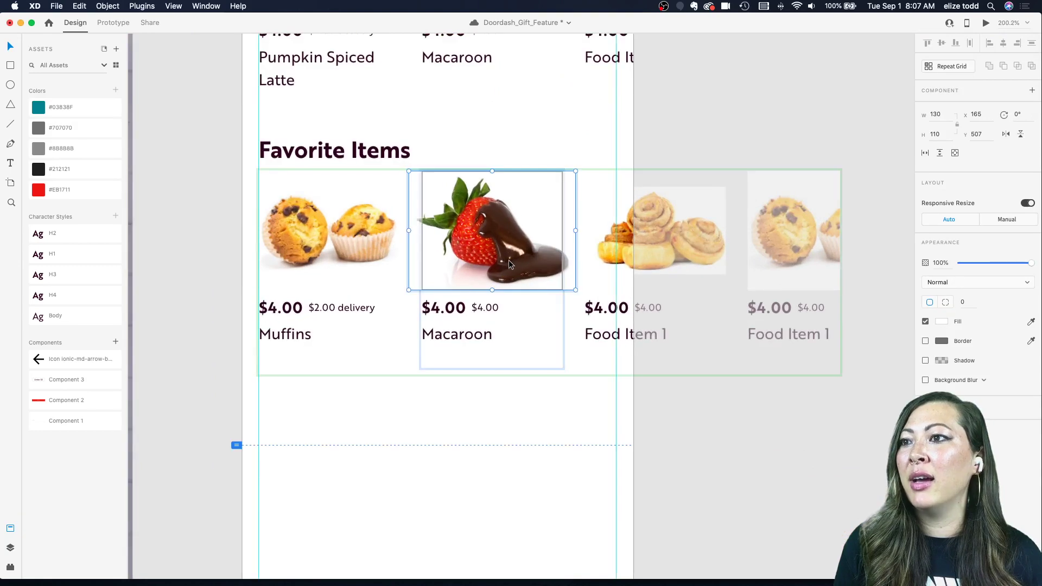
# - Scale down the chocolate-dipped strawberry image so it fits inside the second Favorite Items card
pyautogui.moveTo(575, 291); pyautogui.dragTo(556, 276)
pyautogui.press('Escape')
pyautogui.scroll(-5, 577, 84)
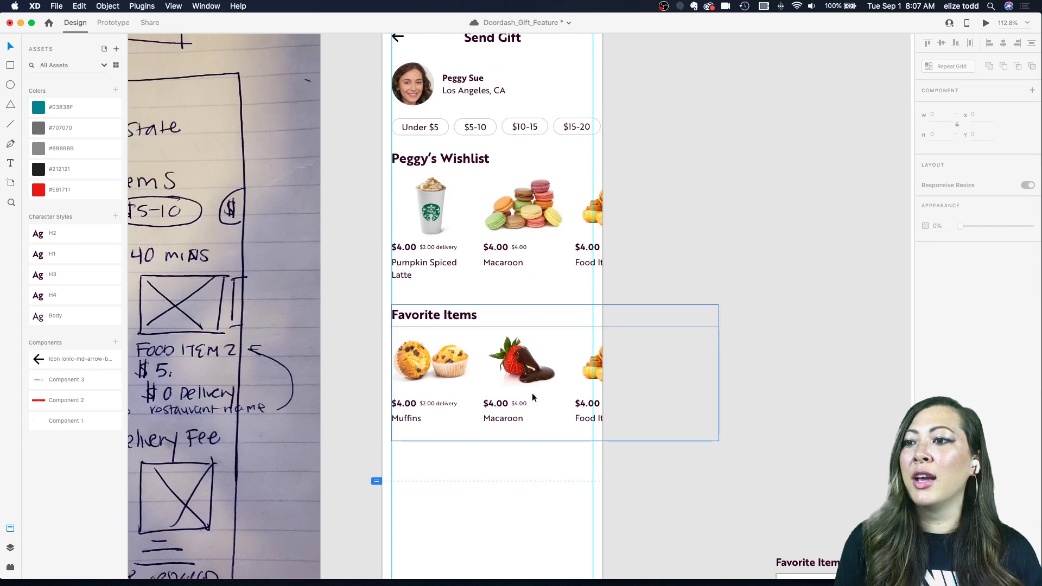
# - Change the second Favorite Items label to "Chocolate dipped fruit" and save the document
pyautogui.click(497, 421)
pyautogui.doubleClick(497, 421)
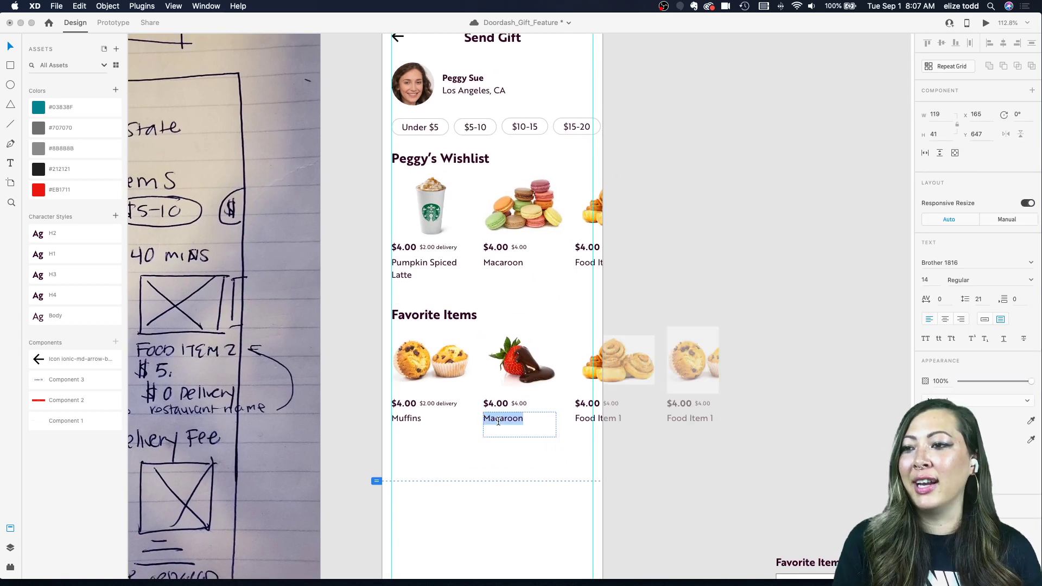
pyautogui.write('Chocolate dipped')
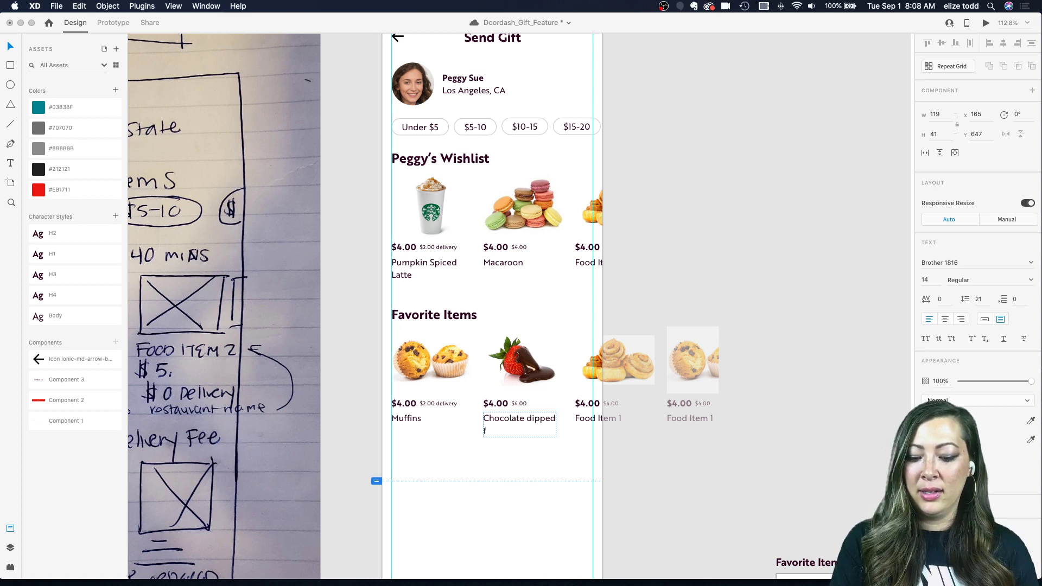
pyautogui.press('Escape')
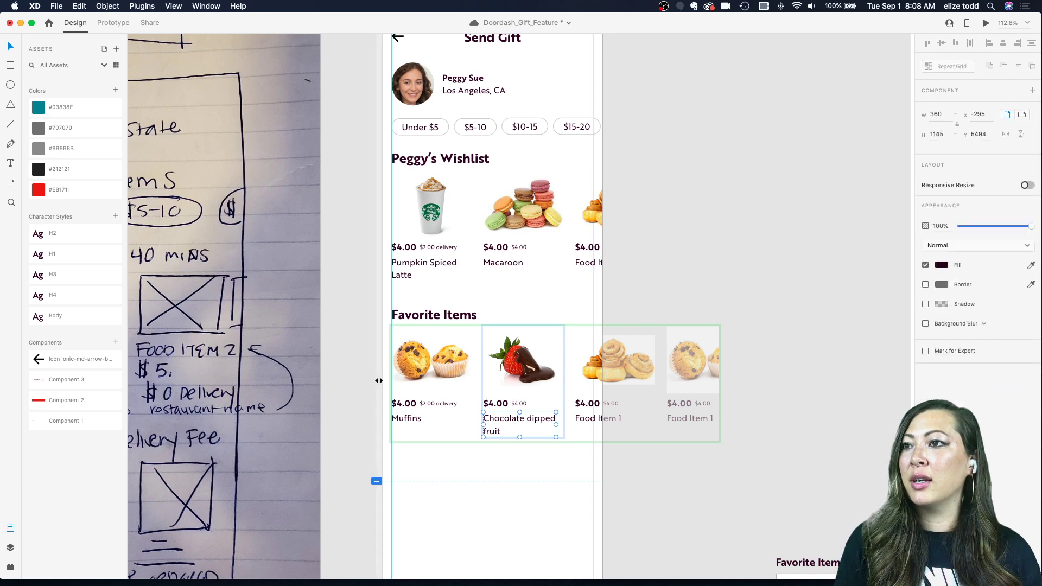
pyautogui.scroll(-5, 379, 380)
pyautogui.click(379, 380)
pyautogui.scroll(-2, 360, 375)
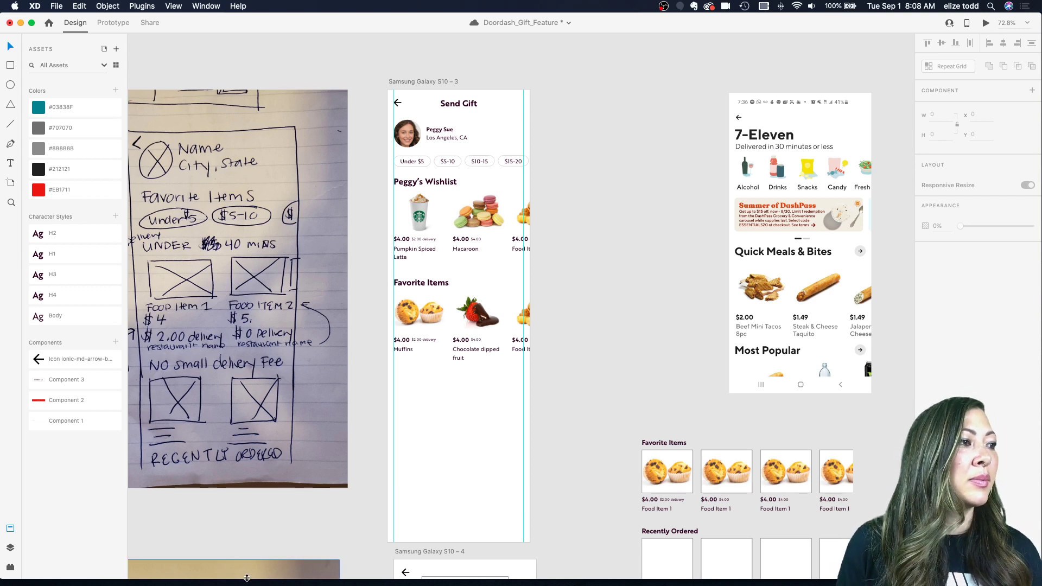
pyautogui.press('super+s')
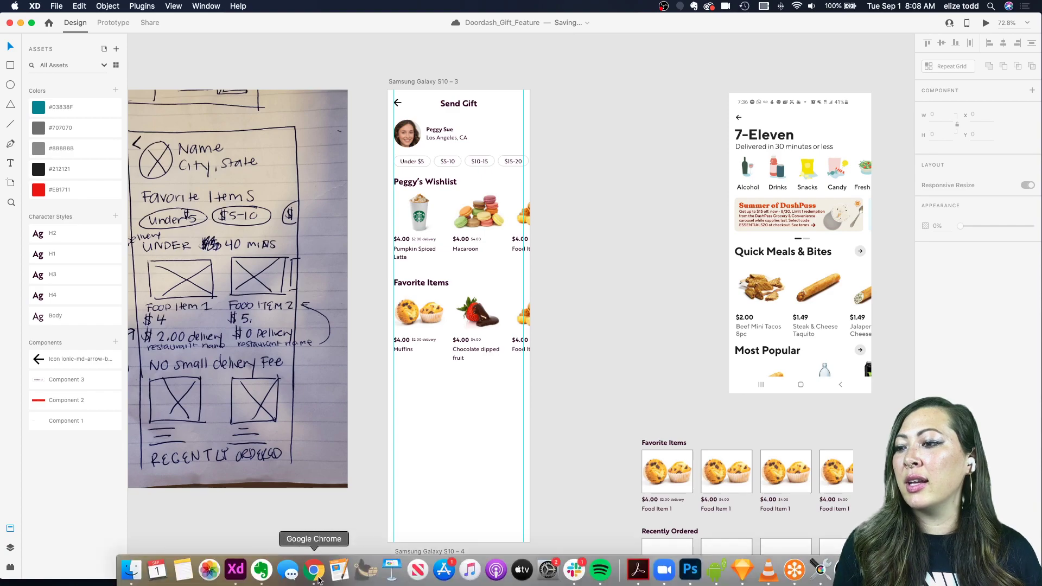
# - Switch to Chrome and run a Google image search for "naan white background"
pyautogui.click(314, 570)
pyautogui.scroll(-15, 729, 194)
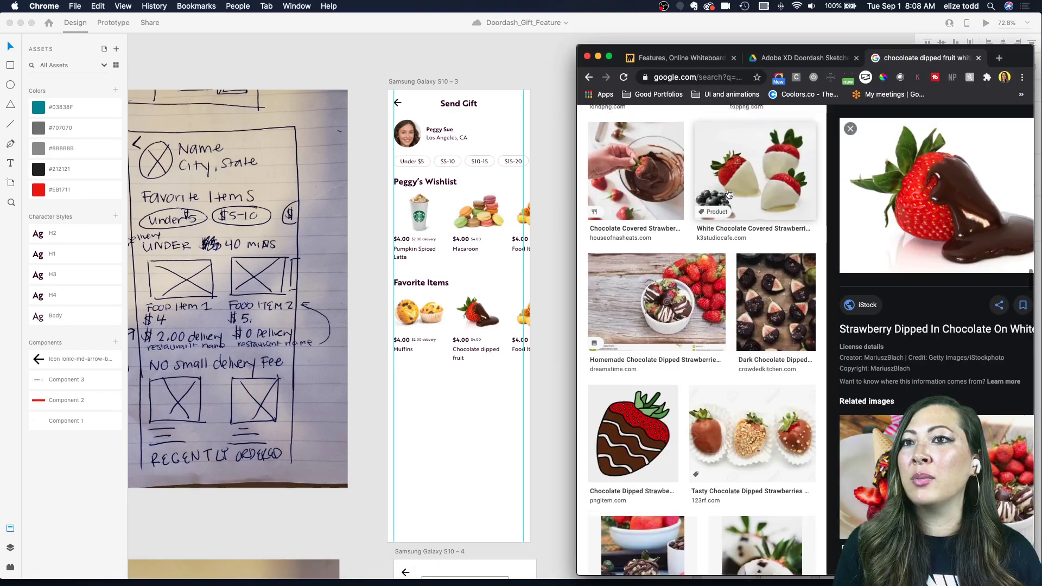
pyautogui.scroll(15, 729, 195)
pyautogui.click(750, 127)
pyautogui.moveTo(755, 128); pyautogui.dragTo(657, 129)
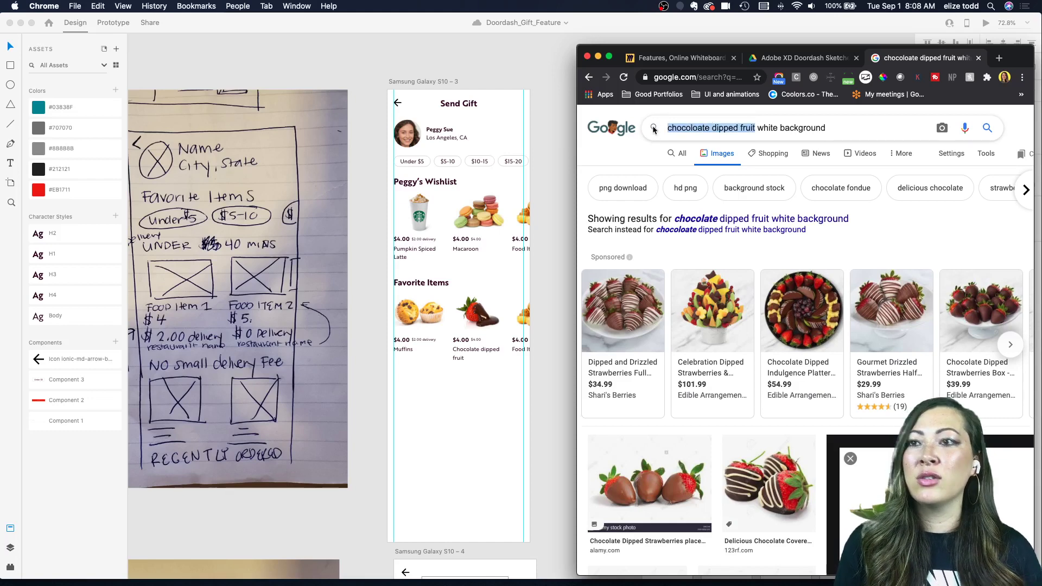
pyautogui.press('BackSpace')
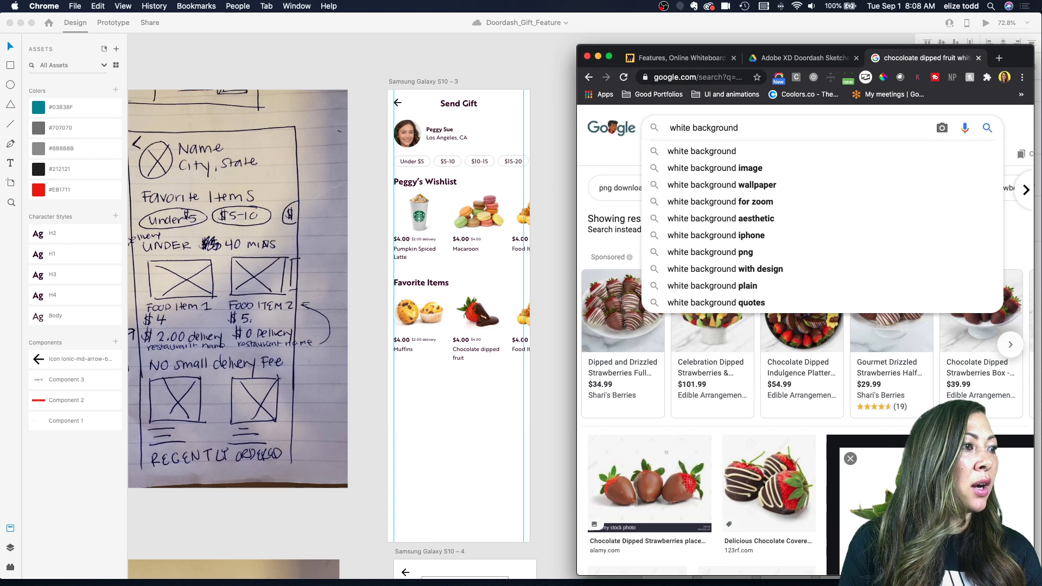
pyautogui.write('indian  ')
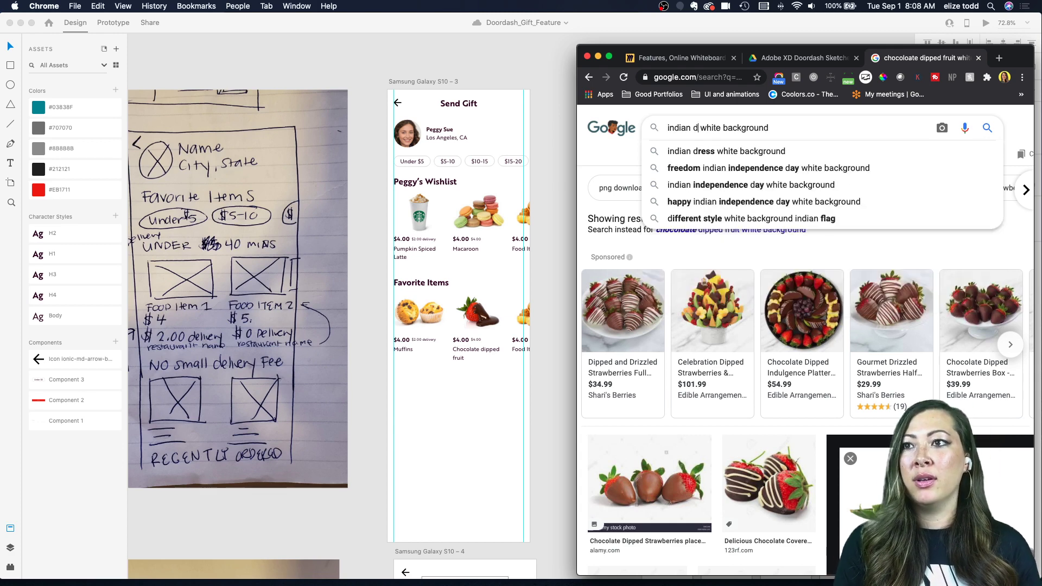
pyautogui.write('f')
pyautogui.moveTo(700, 127); pyautogui.dragTo(654, 130)
pyautogui.press('BackSpace')
pyautogui.write('naan')
pyautogui.press('Return')
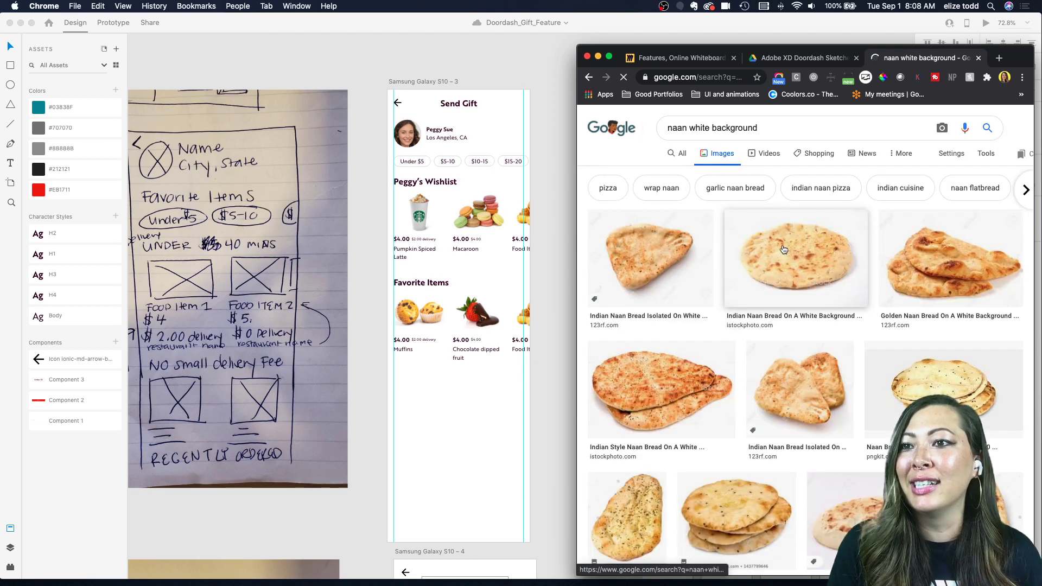
# - Place the two-piece Indian style naan image into the third Favorite Items card in XD, then shrink and center it in the frame
pyautogui.scroll(-1, 796, 222)
pyautogui.click(796, 222)
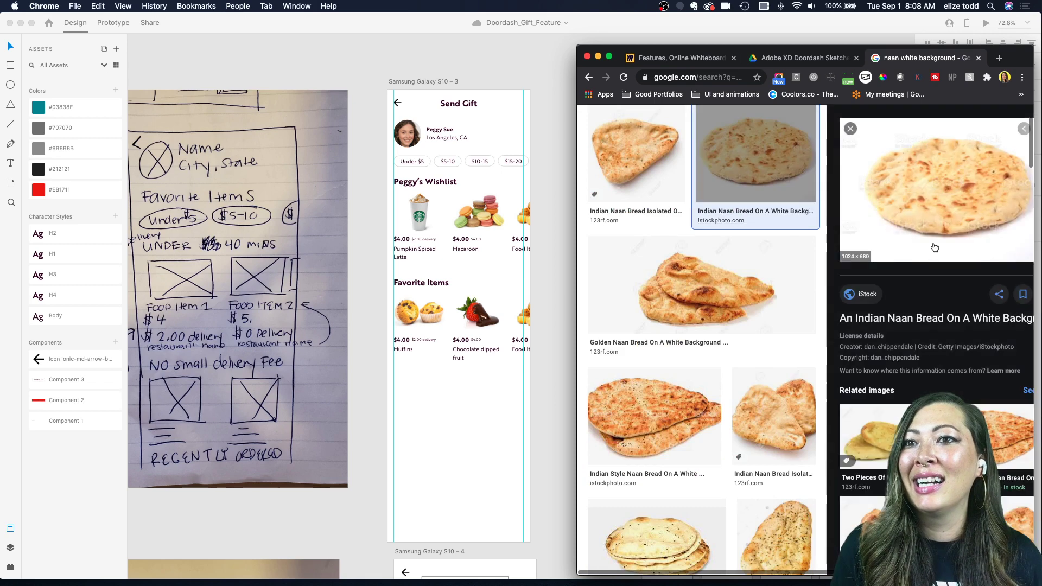
pyautogui.scroll(-2, 688, 327)
pyautogui.moveTo(688, 327); pyautogui.dragTo(519, 316)
pyautogui.scroll(5, 517, 307)
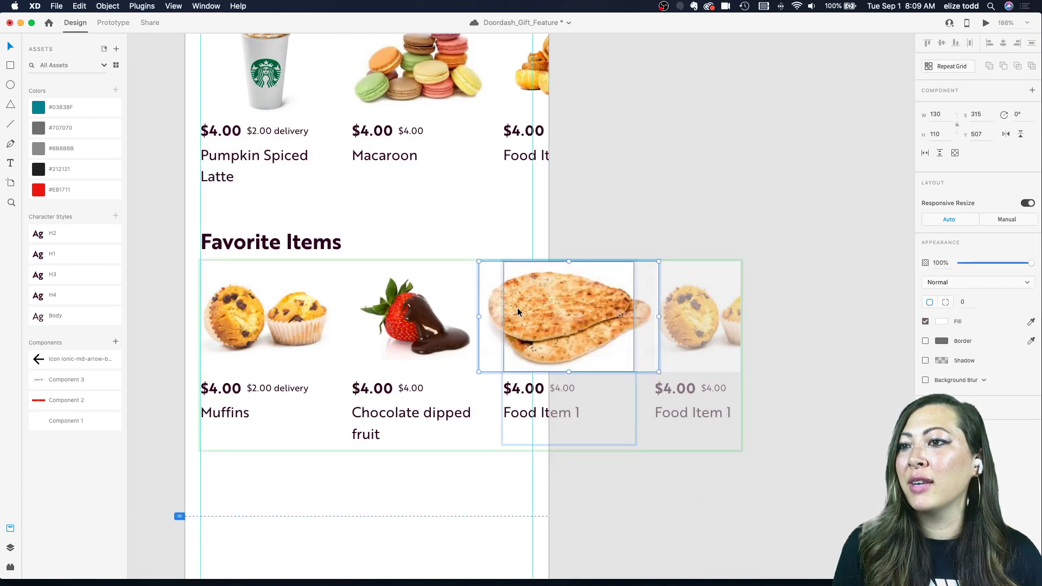
pyautogui.moveTo(657, 374); pyautogui.dragTo(616, 348)
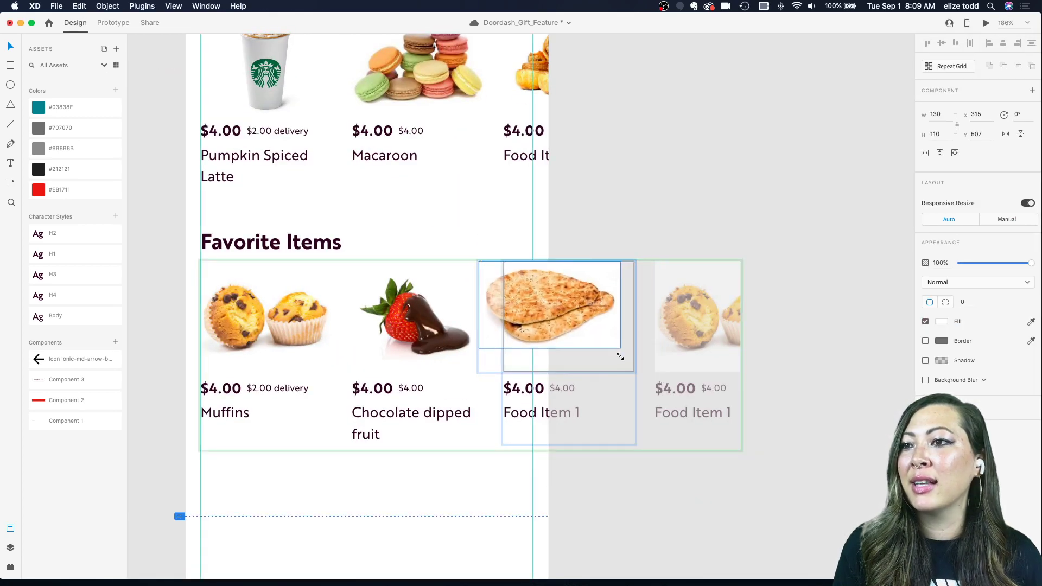
pyautogui.moveTo(563, 293); pyautogui.dragTo(585, 302)
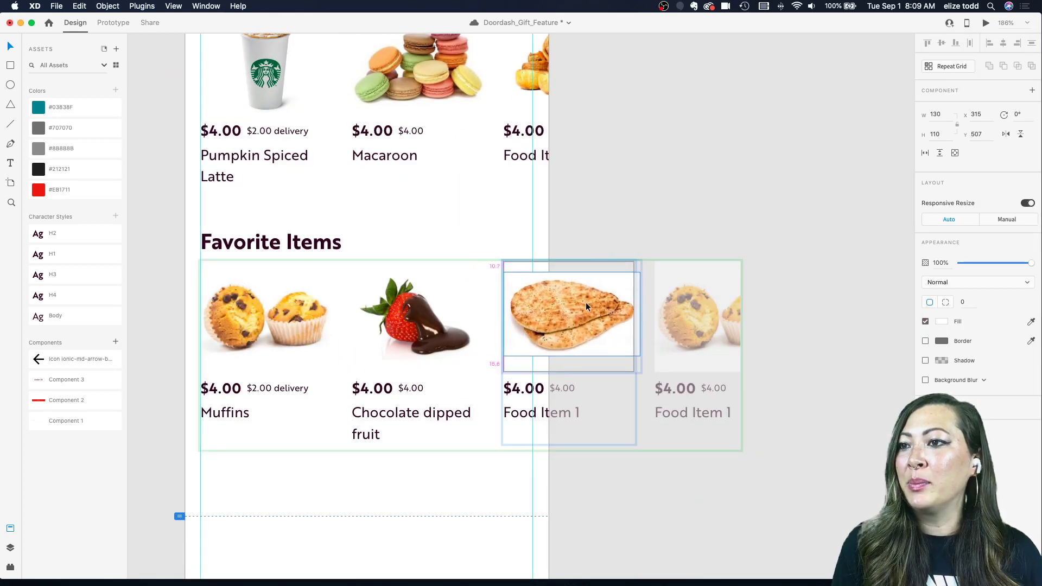
# - Change the label of the third Favorite Items card to "Naan"
pyautogui.click(522, 418)
pyautogui.doubleClick(522, 418)
pyautogui.doubleClick(522, 418)
pyautogui.moveTo(523, 418); pyautogui.dragTo(580, 418)
pyautogui.write('Naan')
pyautogui.press('Escape')
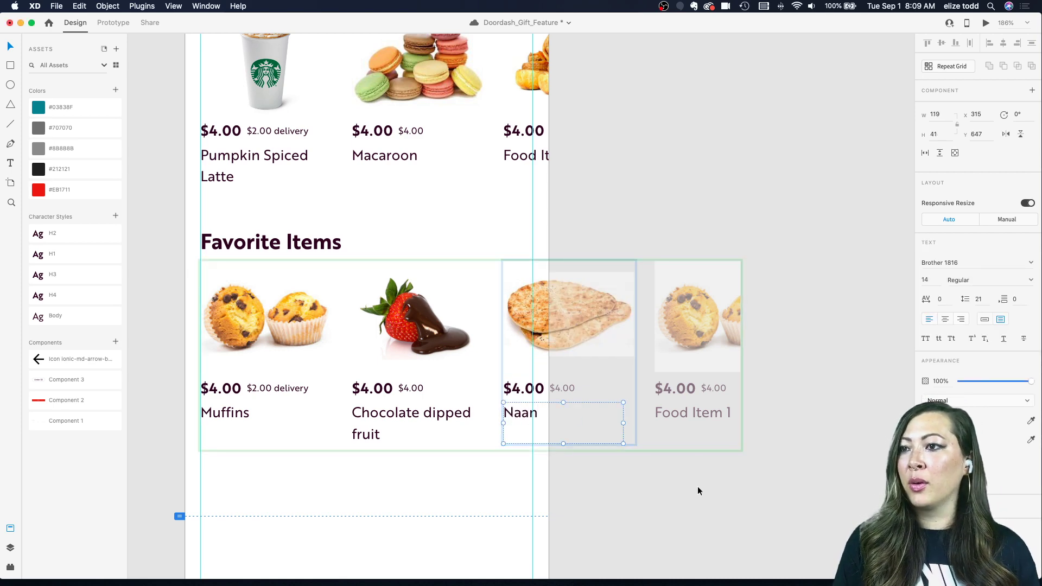
# - Duplicate the whole Favorite Items section directly below the original on the Send Gift artboard
pyautogui.scroll(-5, 698, 486)
pyautogui.click(698, 486)
pyautogui.scroll(-3, 698, 486)
pyautogui.moveTo(469, 215); pyautogui.dragTo(470, 357)
# - Change the duplicated section's heading to "Recently Ordered", matching the heading in the draft sections beside the artboard
pyautogui.scroll(-5, 464, 425)
pyautogui.hscroll(3, 465, 425)
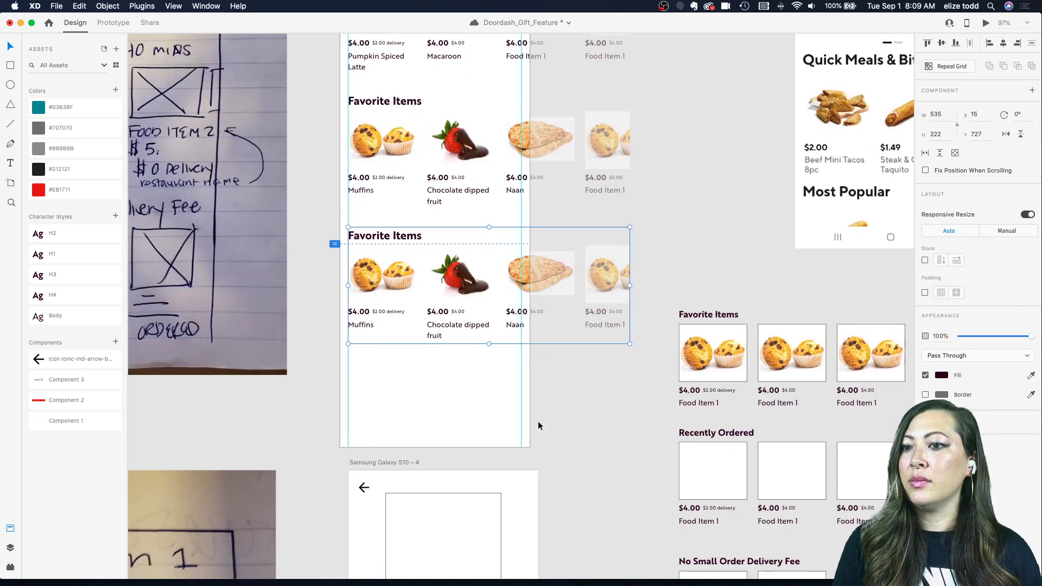
pyautogui.doubleClick(702, 437)
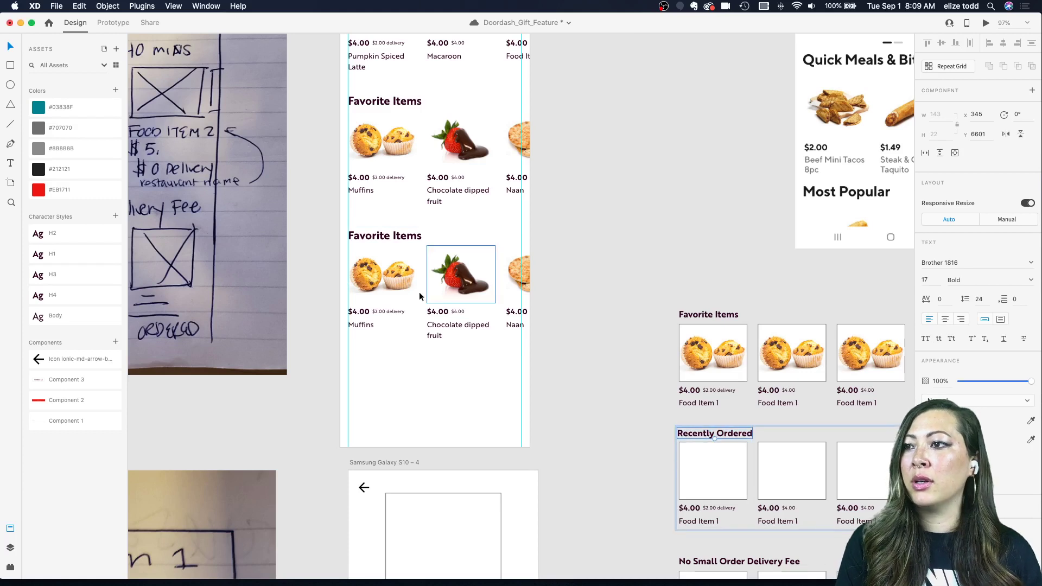
pyautogui.doubleClick(377, 234)
pyautogui.write('Recently Ordered')
pyautogui.click(449, 227)
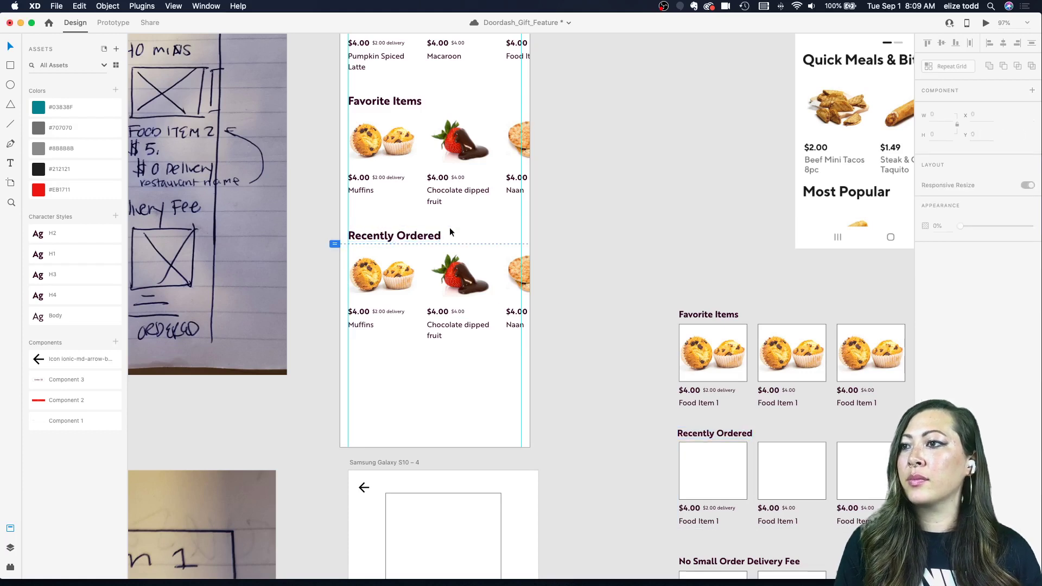
pyautogui.scroll(3, 354, 216)
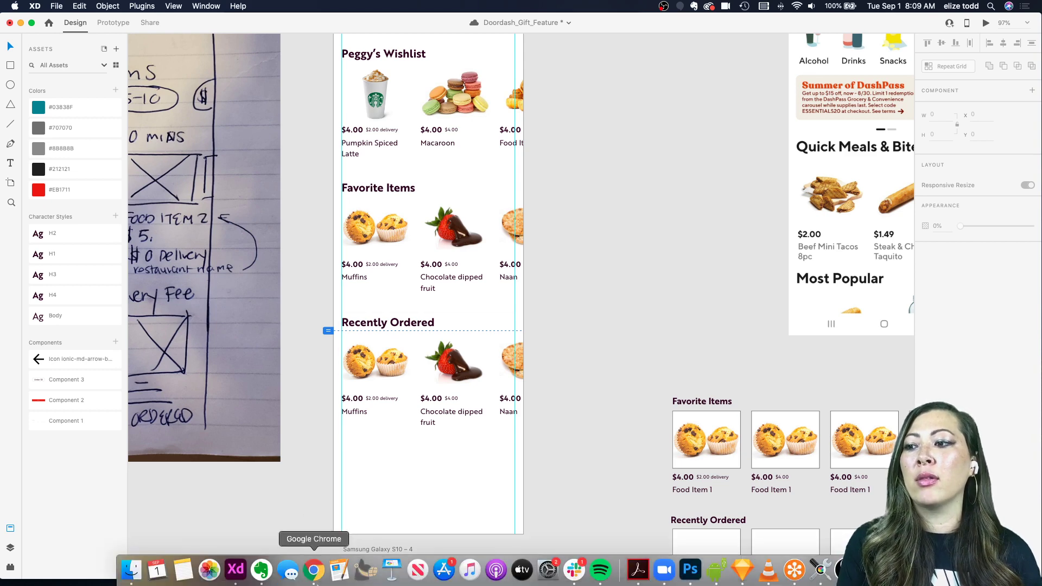
# - Switch to Chrome and run a Google image search for "iced coffee white background"
pyautogui.click(314, 569)
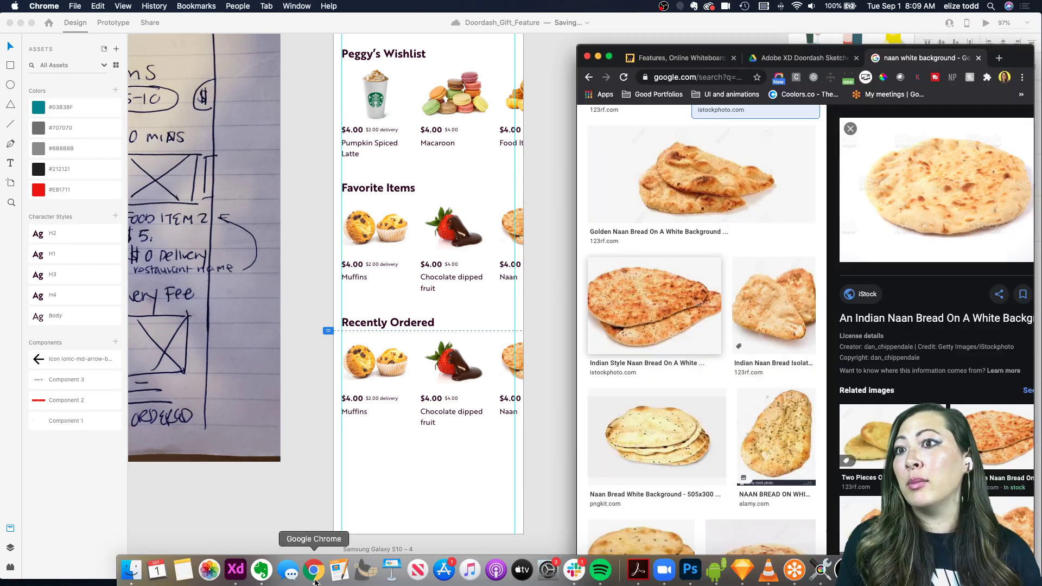
pyautogui.scroll(5, 764, 193)
pyautogui.moveTo(709, 128); pyautogui.dragTo(659, 128)
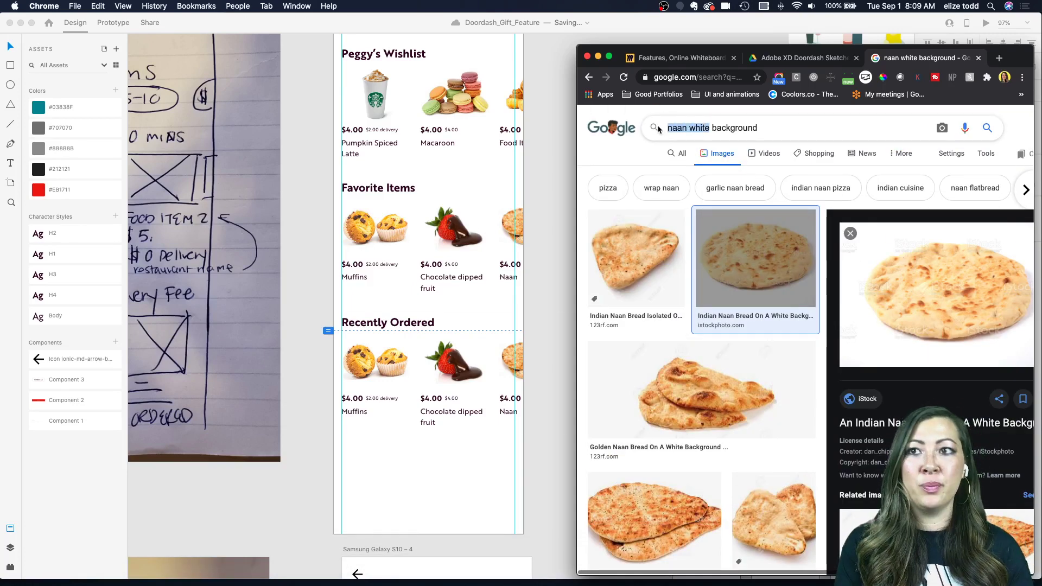
pyautogui.click(692, 128)
pyautogui.doubleClick(678, 128)
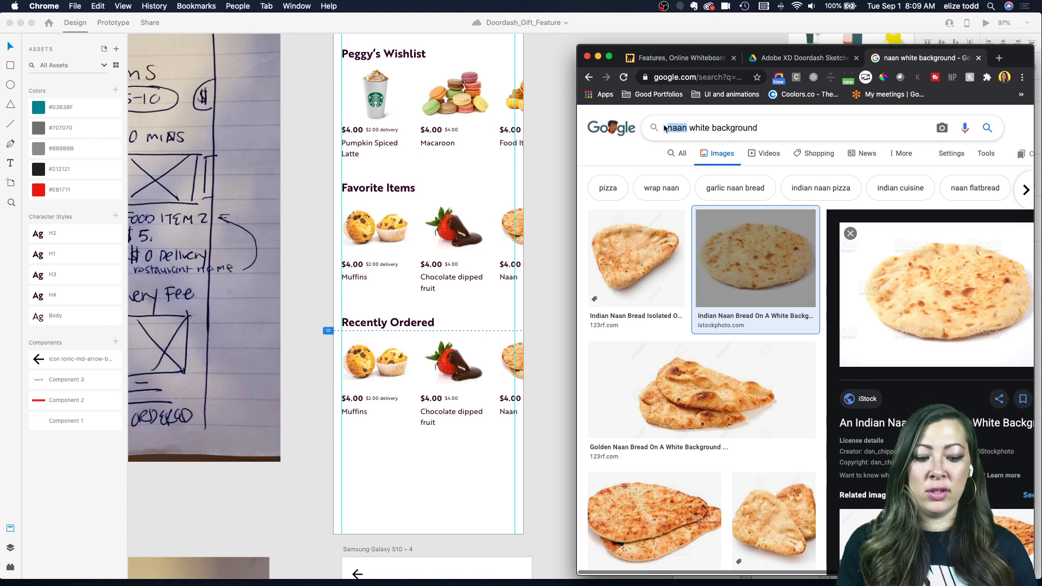
pyautogui.press('BackSpace')
pyautogui.press('Delete')
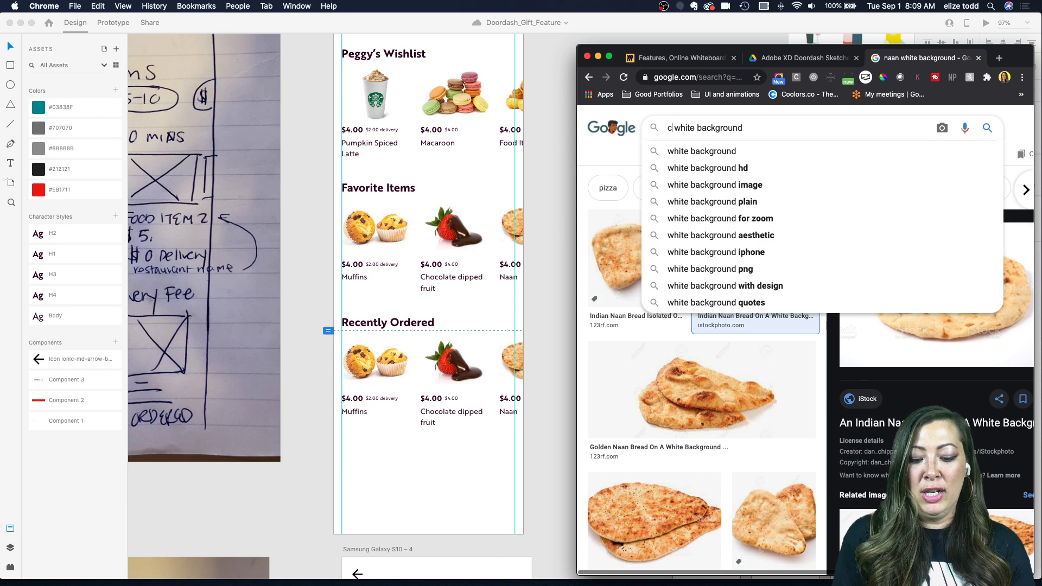
pyautogui.write('cof')
pyautogui.press('BackSpace')
pyautogui.press('BackSpace')
pyautogui.press('BackSpace')
pyautogui.write('iced')
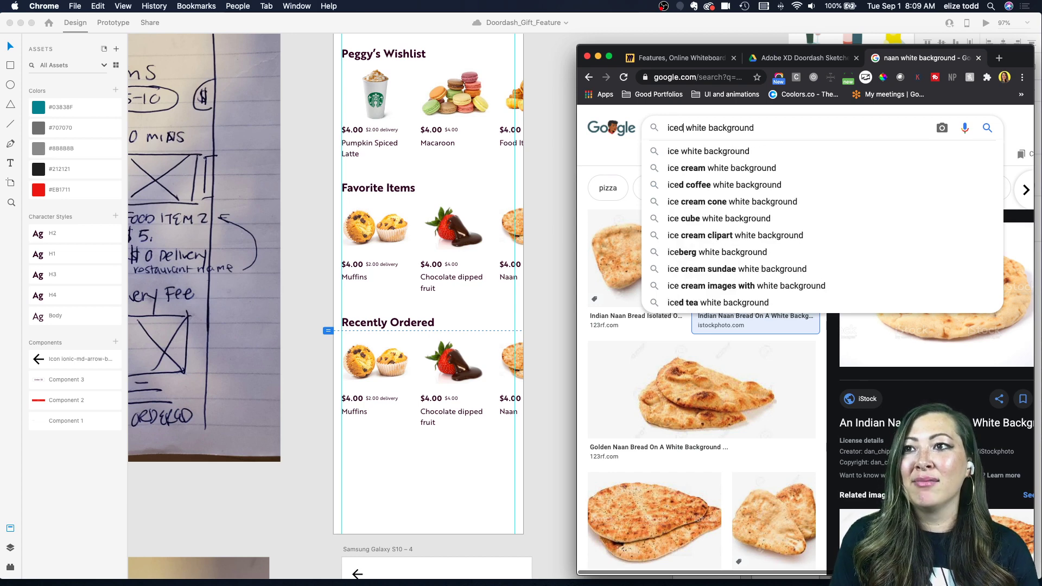
pyautogui.write(' cofff')
pyautogui.press('BackSpace')
pyautogui.write('ee')
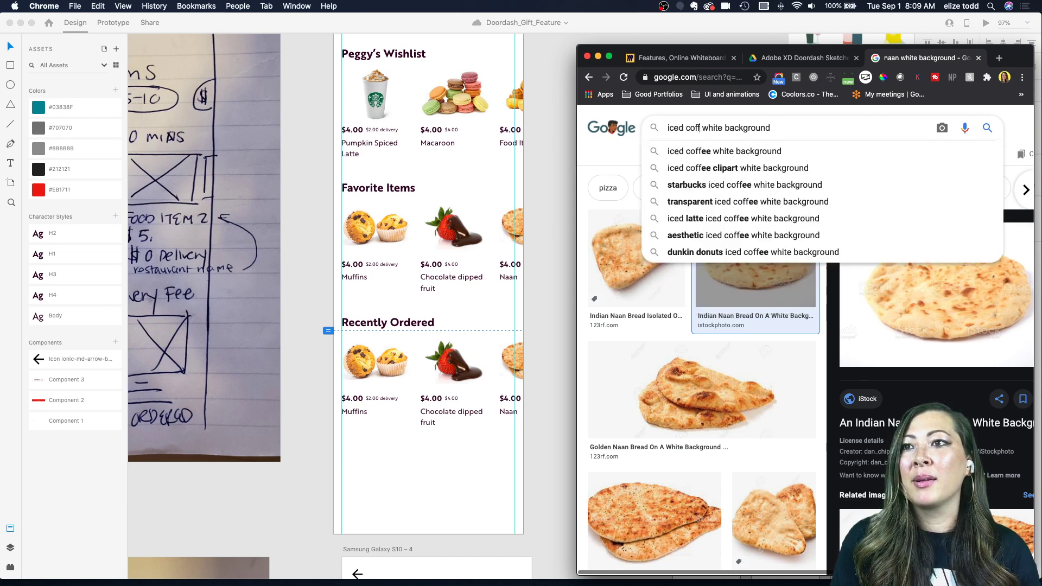
pyautogui.press('Return')
# - Place the Freepik iced coffee image with a straw into the first Recently Ordered card in XD, then shrink and center it
pyautogui.scroll(-5, 727, 239)
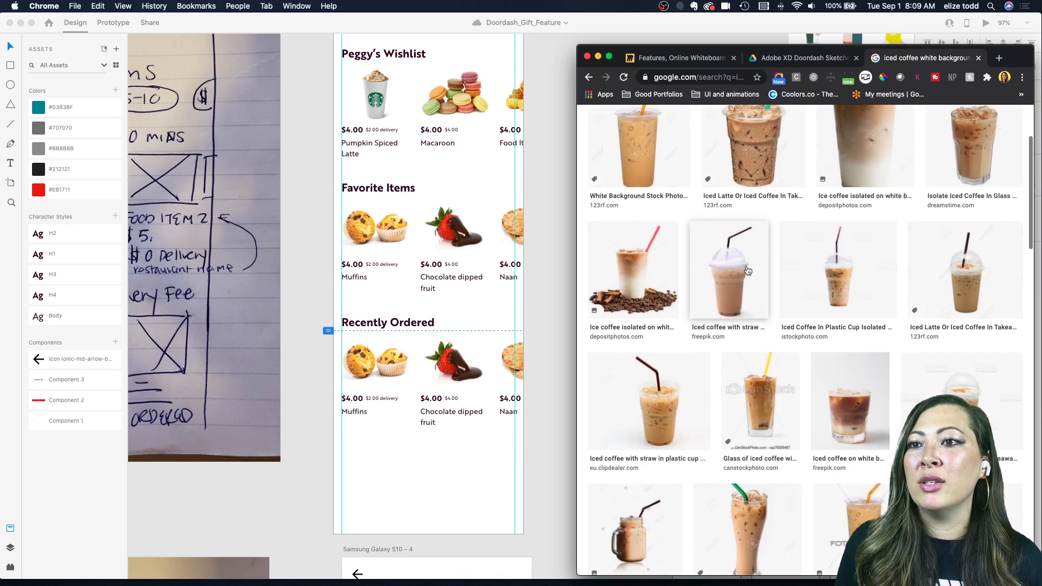
pyautogui.click(731, 267)
pyautogui.moveTo(974, 277); pyautogui.dragTo(381, 366)
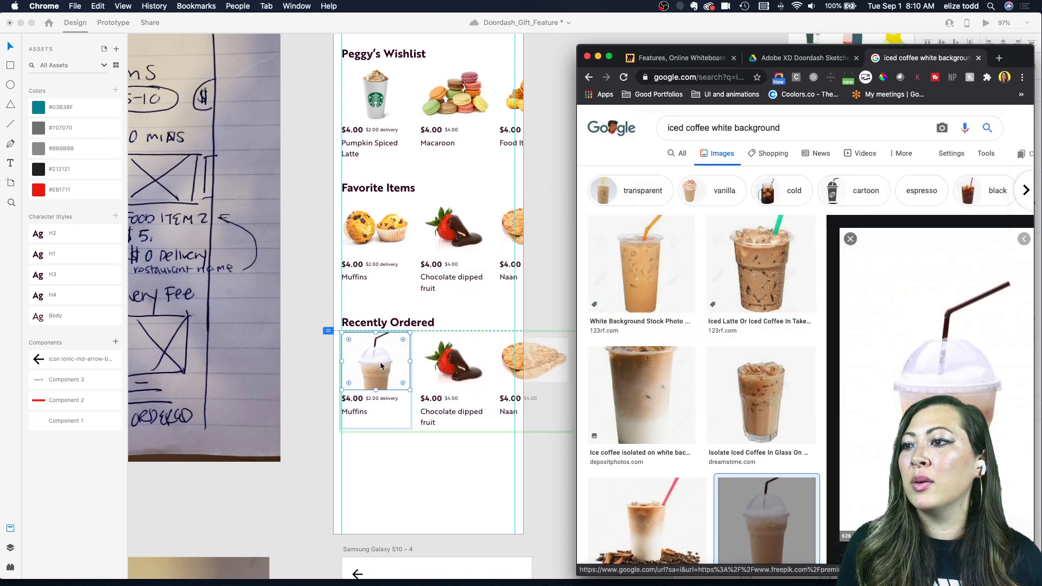
pyautogui.click(381, 366)
pyautogui.moveTo(409, 411); pyautogui.dragTo(397, 375)
pyautogui.moveTo(362, 345); pyautogui.dragTo(372, 355)
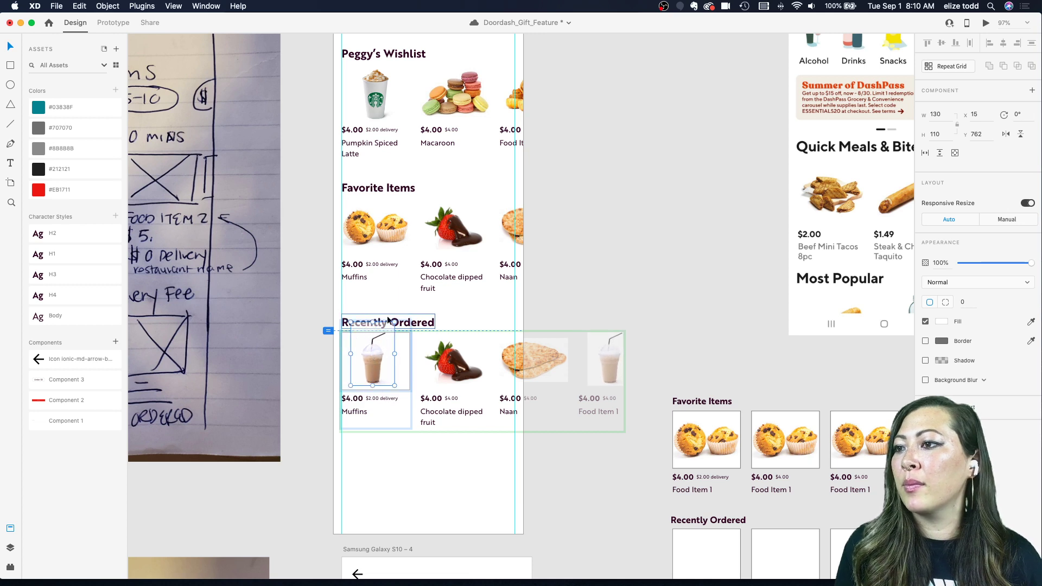
# - Change the label of the first Recently Ordered card to "Iced Coffee"
pyautogui.click(355, 412)
pyautogui.doubleClick(356, 412)
pyautogui.write('Iced')
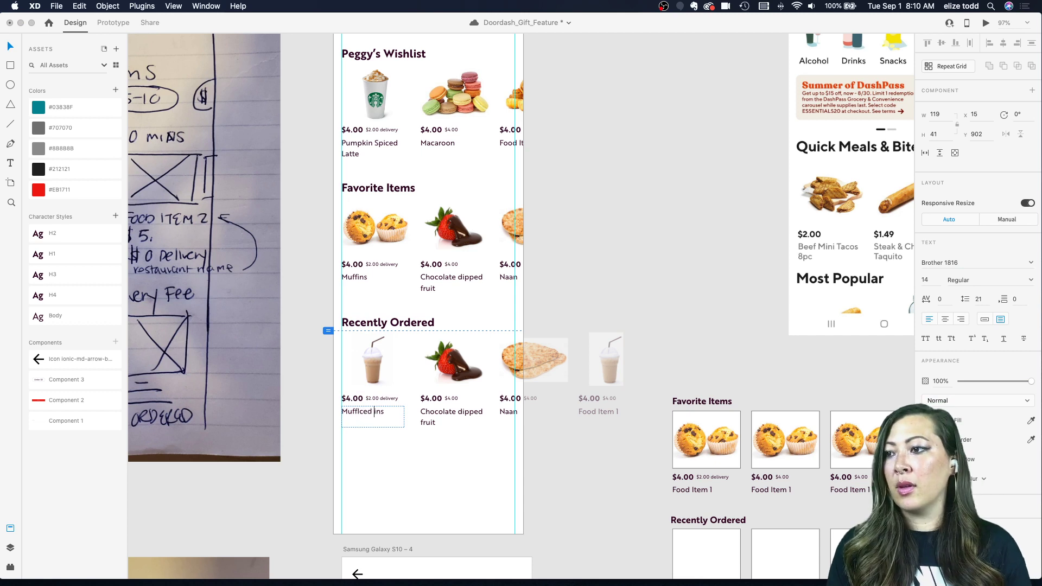
pyautogui.doubleClick(357, 412)
pyautogui.write('Iced Coffee')
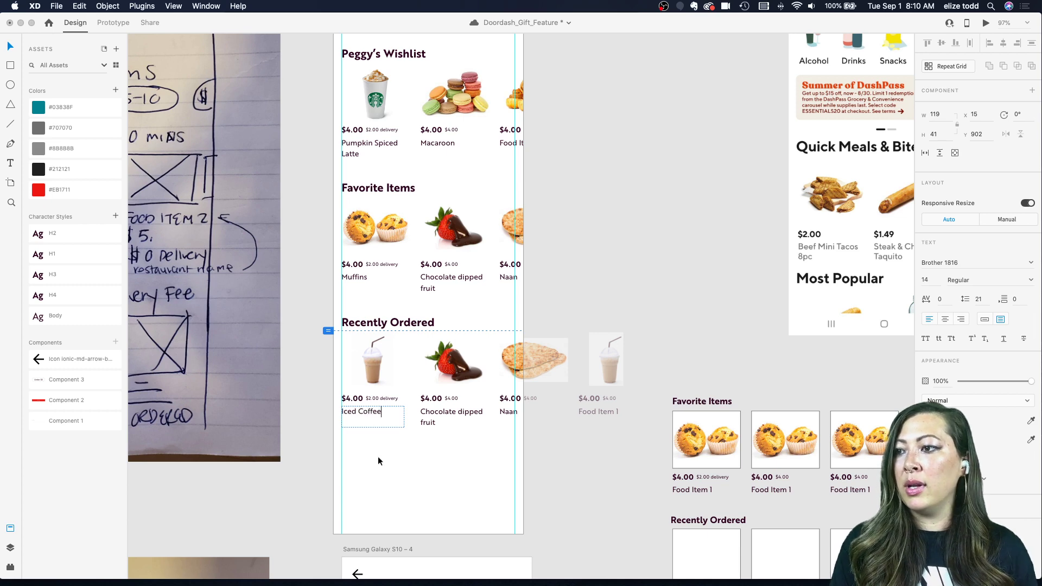
pyautogui.press('Escape')
pyautogui.click(422, 472)
# - Switch to Chrome and run a Google image search for "philz white background"
pyautogui.scroll(-3, 422, 472)
pyautogui.moveTo(362, 574)
pyautogui.click(305, 571)
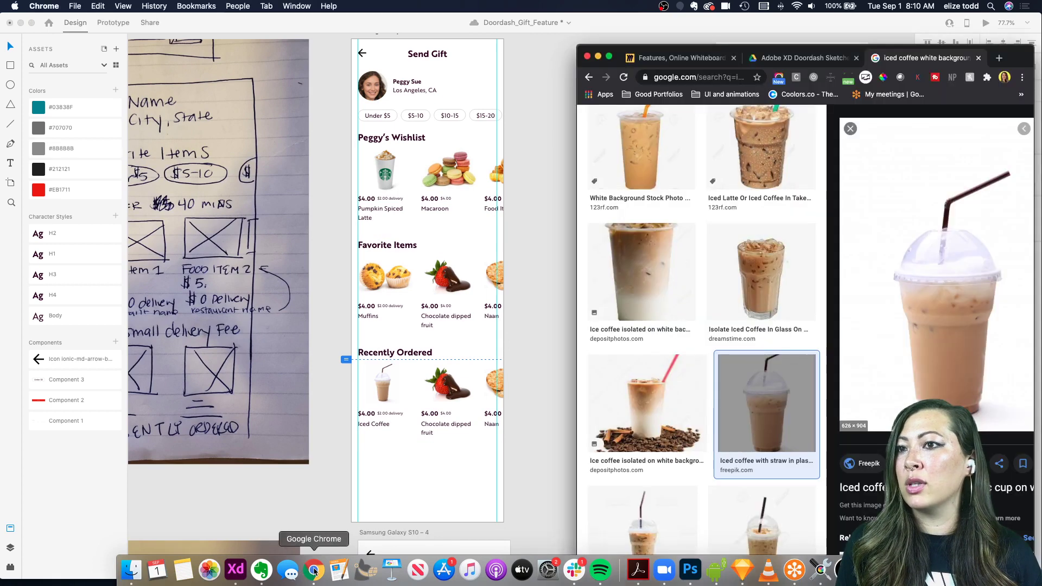
pyautogui.scroll(5, 487, 255)
pyautogui.scroll(-3, 487, 254)
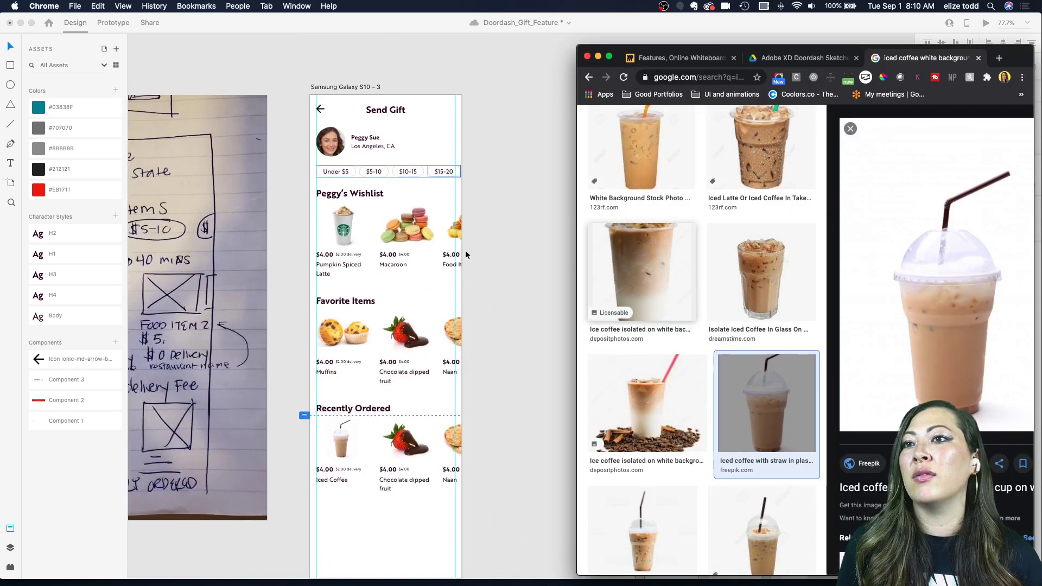
pyautogui.scroll(4, 706, 217)
pyautogui.moveTo(707, 127); pyautogui.dragTo(657, 130)
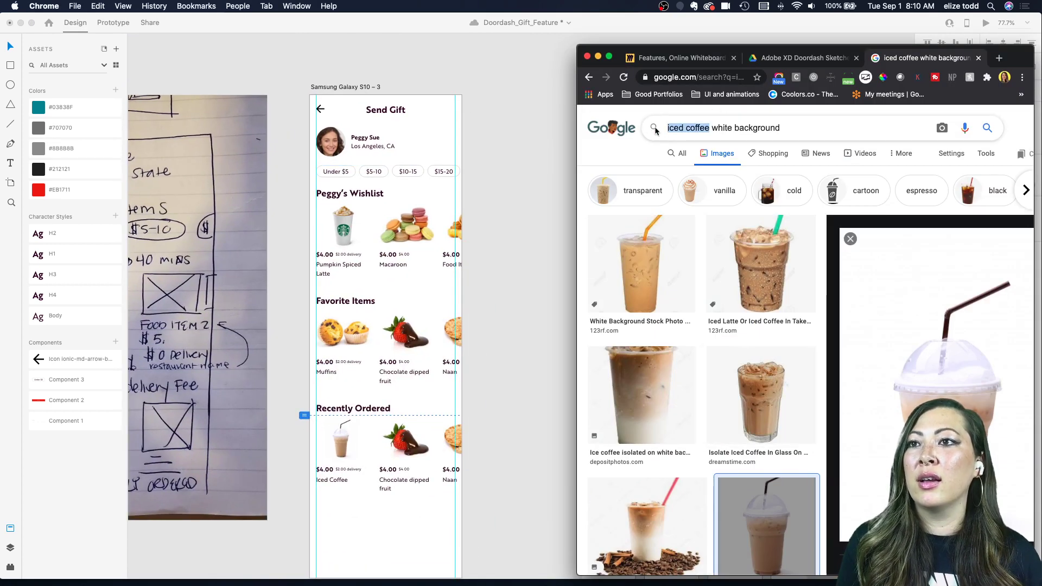
pyautogui.write('philz')
pyautogui.press('Return')
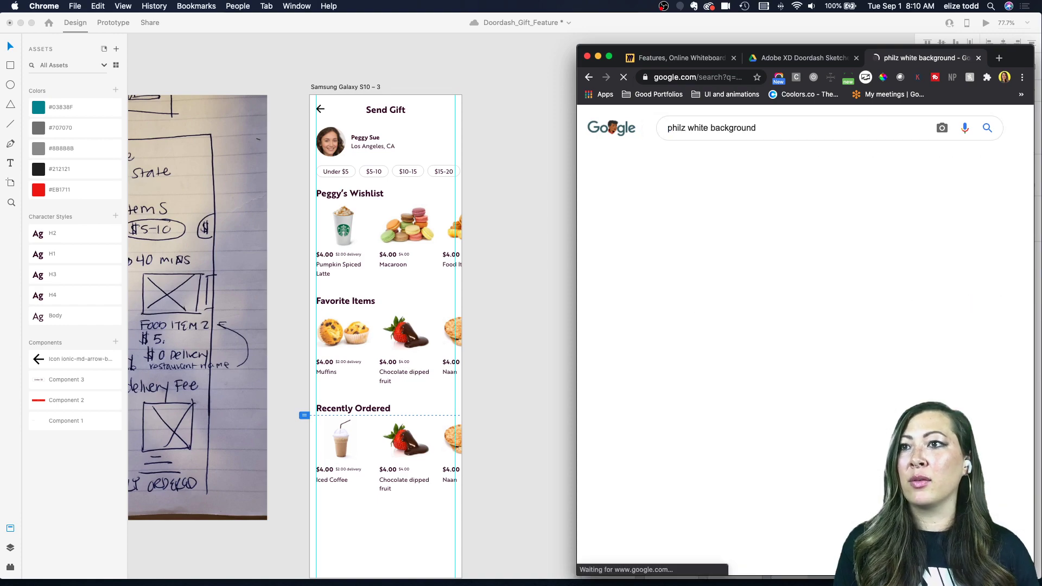
# - Look through the Philz image results, and refine the search to "philz lattee white background"
pyautogui.scroll(-3, 730, 311)
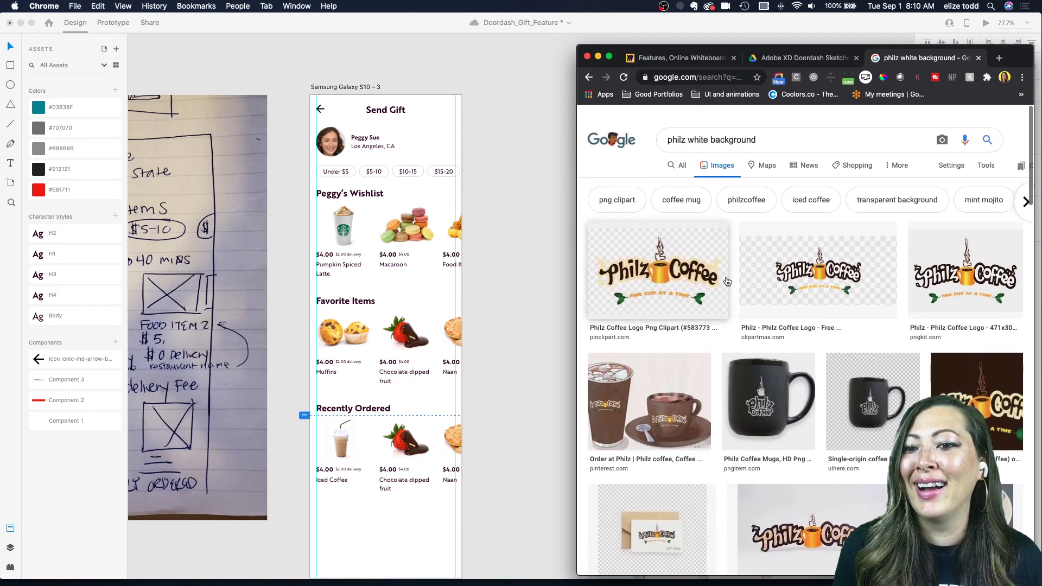
pyautogui.scroll(-3, 729, 310)
pyautogui.scroll(-5, 759, 319)
pyautogui.scroll(10, 705, 228)
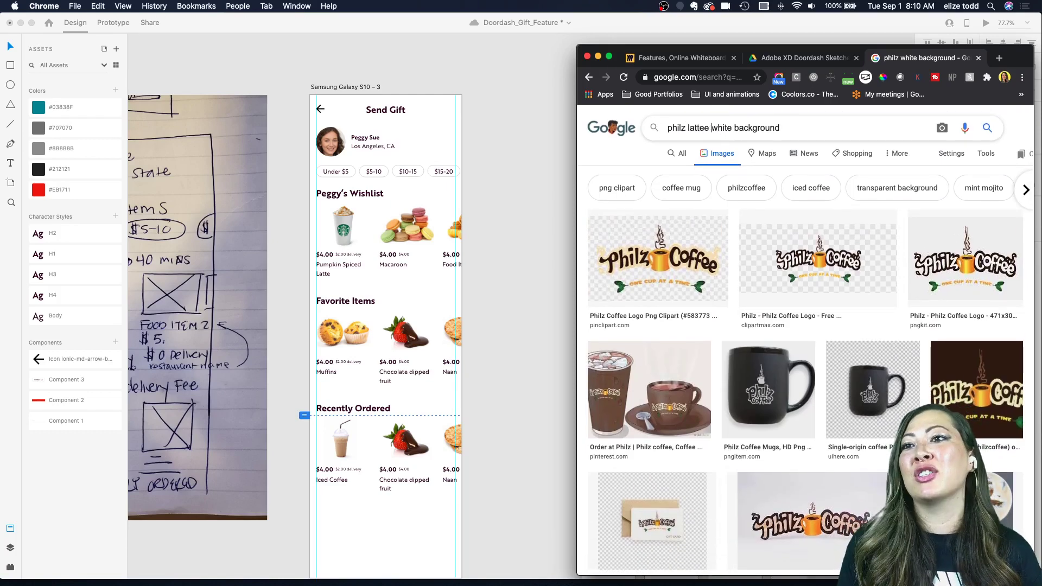
pyautogui.press('Return')
# - Place the redwoodbark.org Philz cup photo with mint leaves into the second Recently Ordered card in XD
pyautogui.scroll(-3, 689, 246)
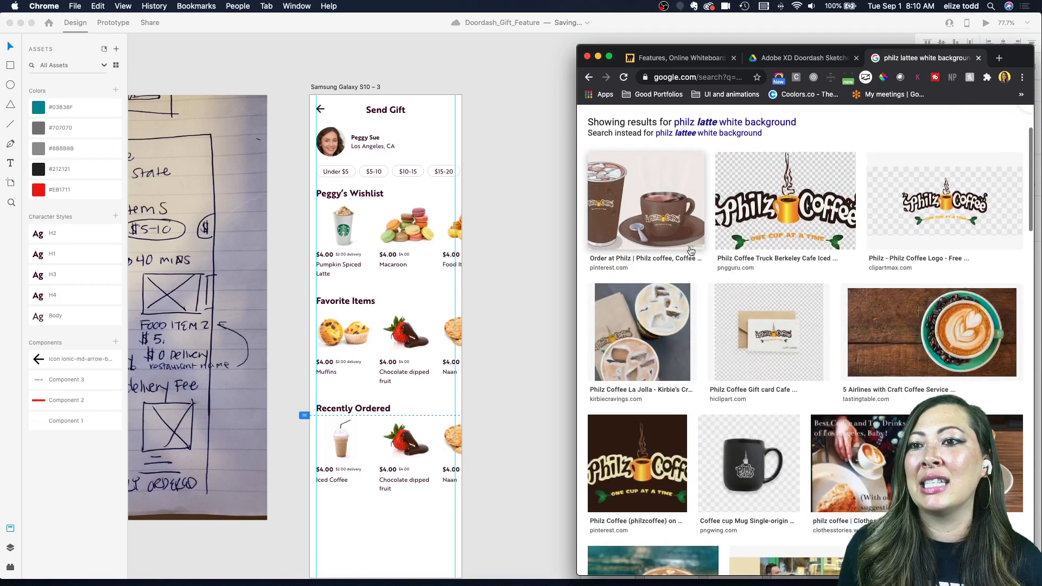
pyautogui.scroll(-7, 691, 250)
pyautogui.scroll(-5, 690, 251)
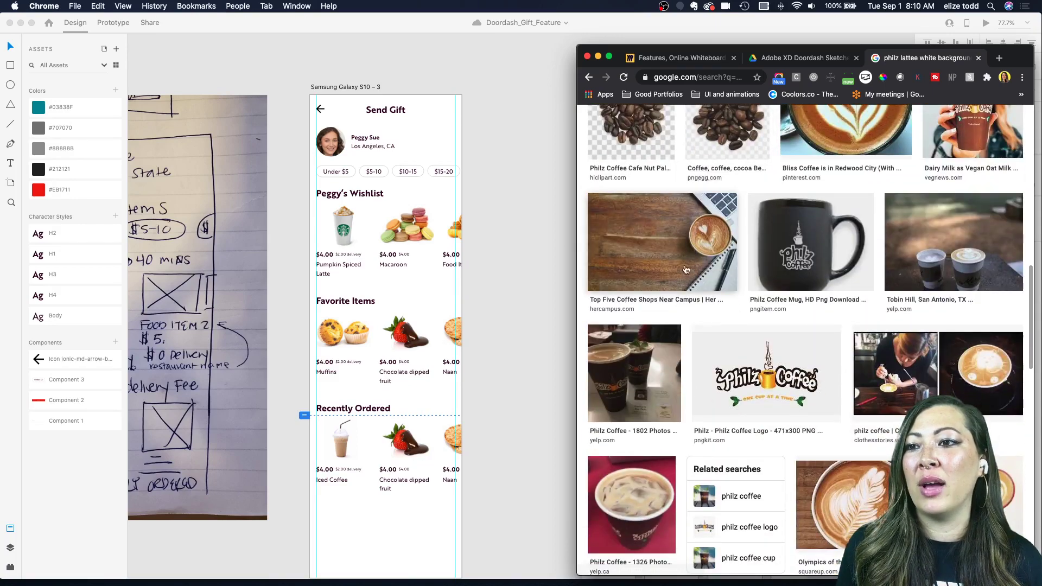
pyautogui.scroll(-6, 690, 255)
pyautogui.scroll(-5, 677, 313)
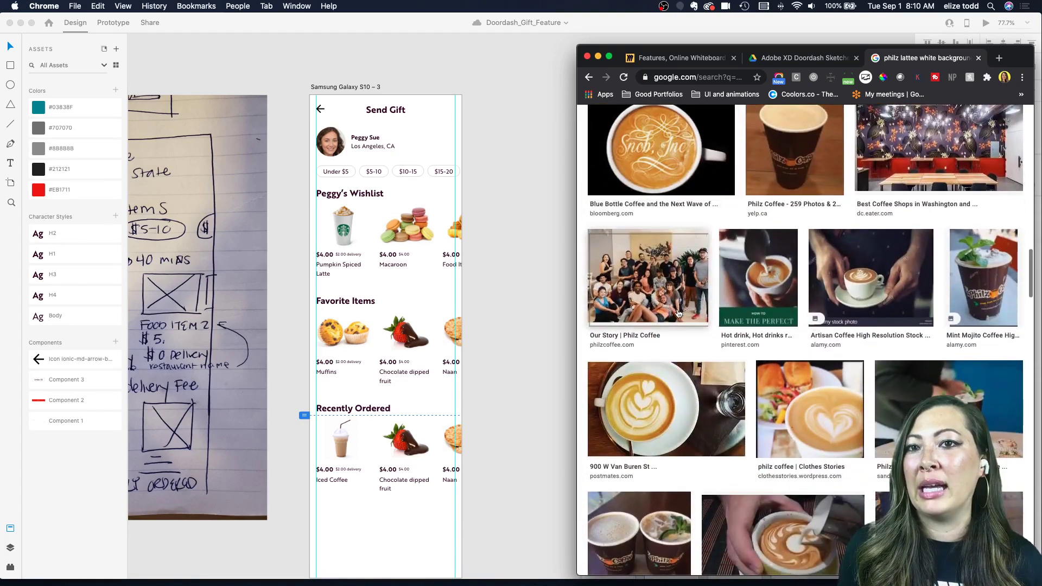
pyautogui.scroll(-4, 715, 331)
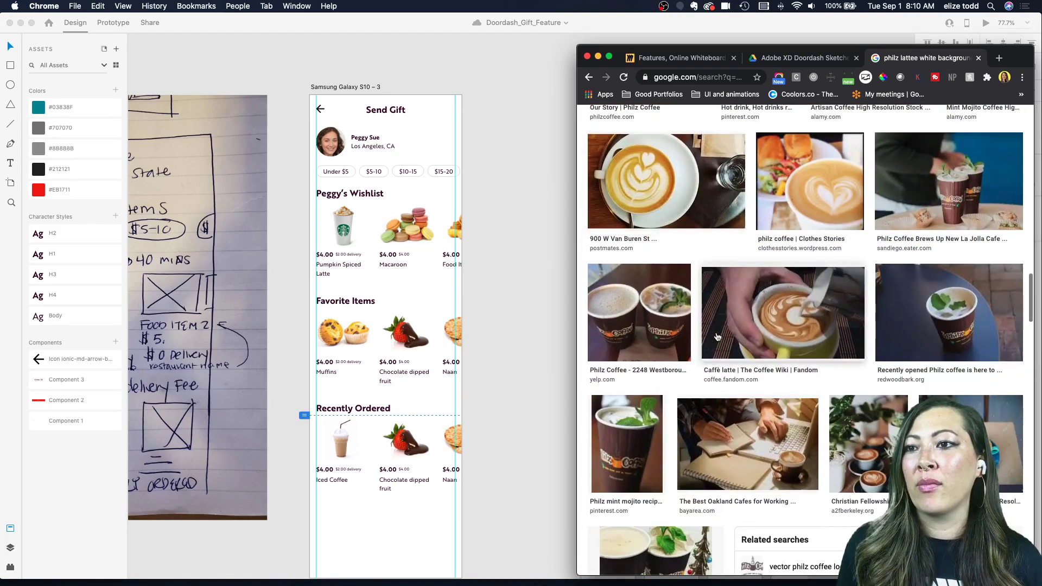
pyautogui.scroll(-4, 775, 335)
pyautogui.scroll(2, 927, 232)
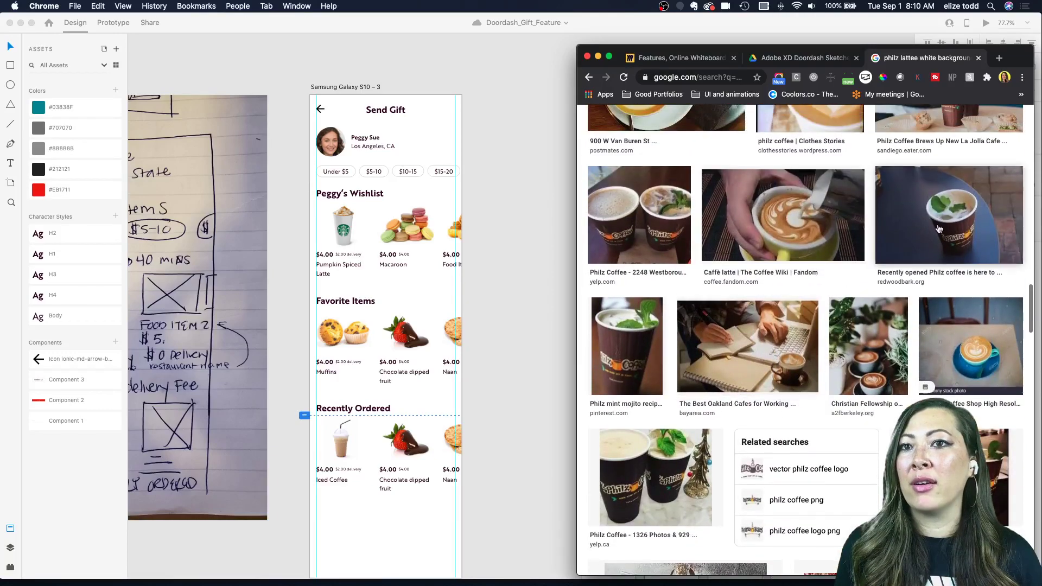
pyautogui.click(927, 232)
pyautogui.moveTo(928, 232); pyautogui.dragTo(413, 437)
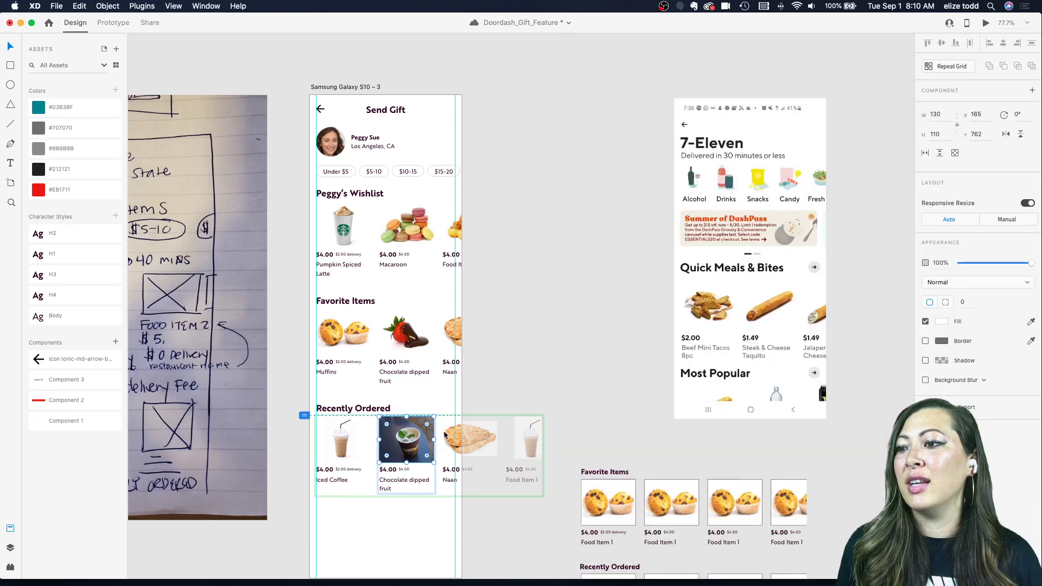
# - Switch to Chrome and run a Google image search for "sesame chicken white background"
pyautogui.click(315, 567)
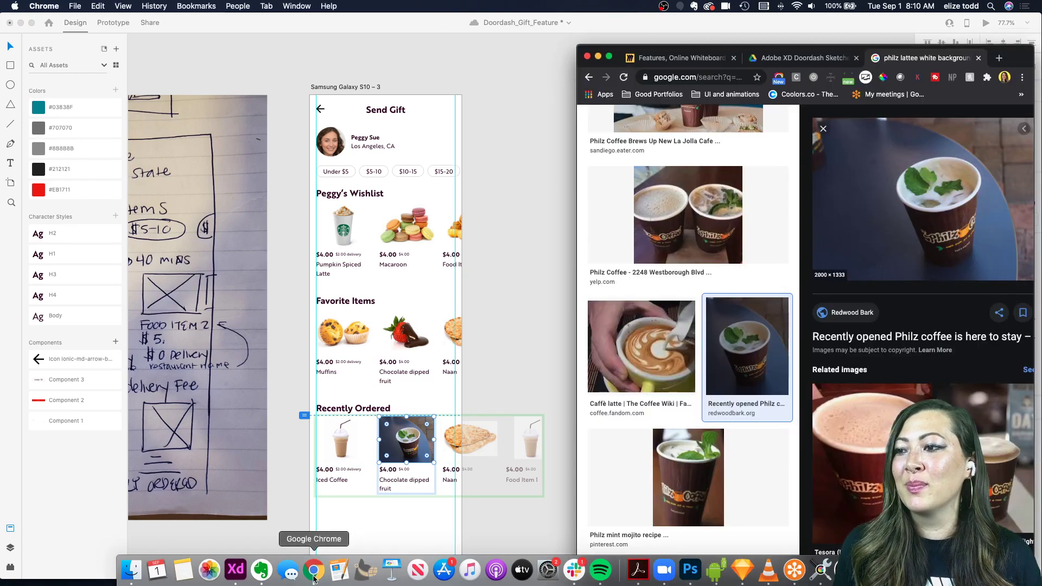
pyautogui.scroll(-10, 705, 352)
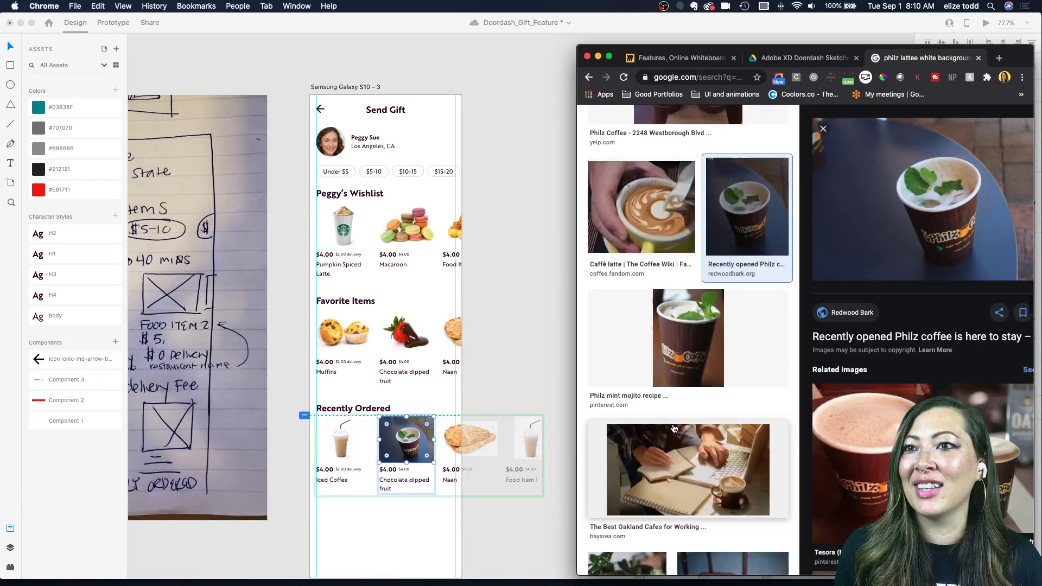
pyautogui.scroll(15, 676, 402)
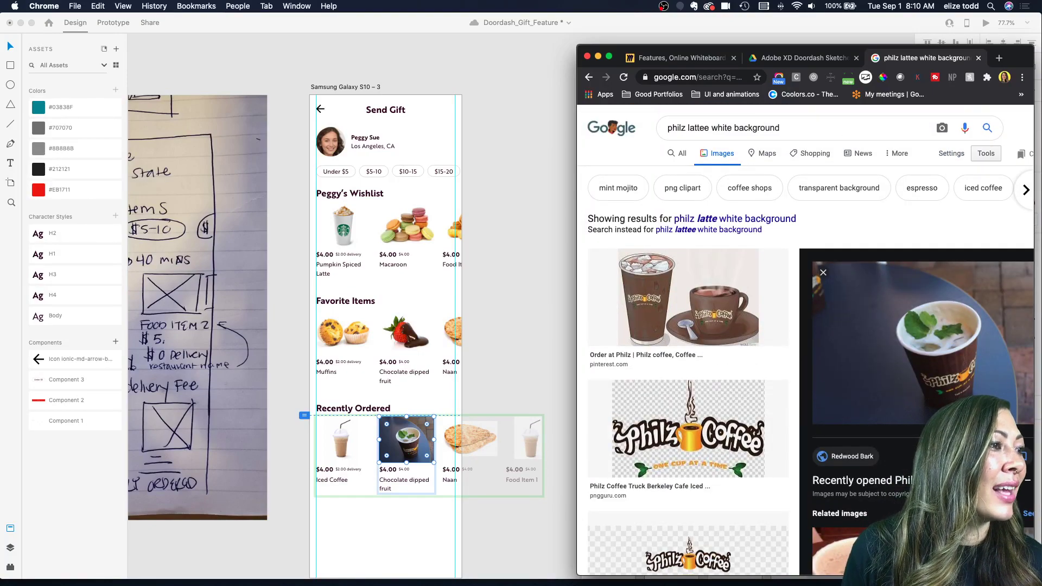
pyautogui.press('super+shift+4')
pyautogui.press('Escape')
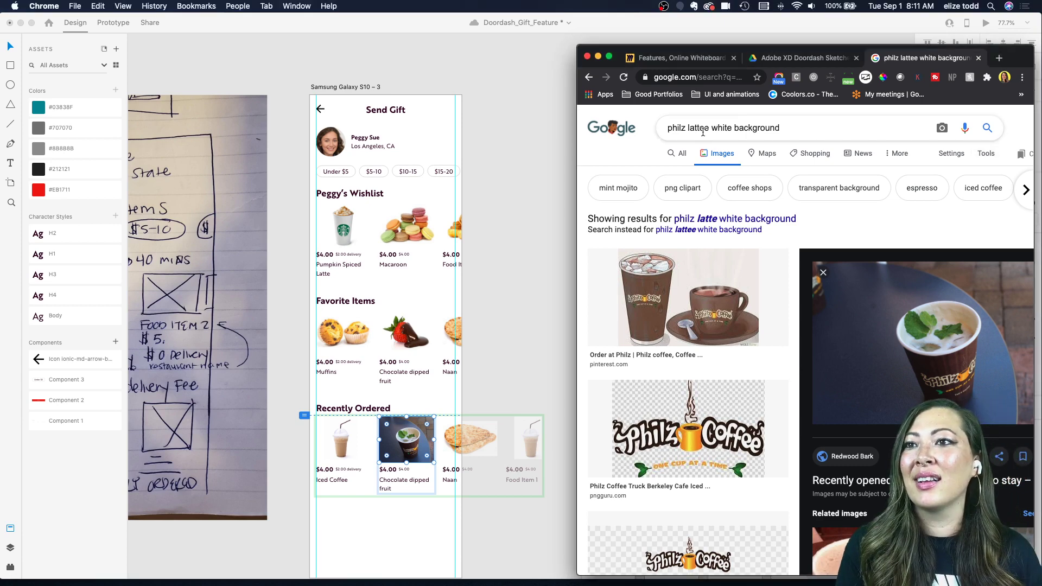
pyautogui.moveTo(708, 130); pyautogui.dragTo(668, 129)
pyautogui.write('sesame chic')
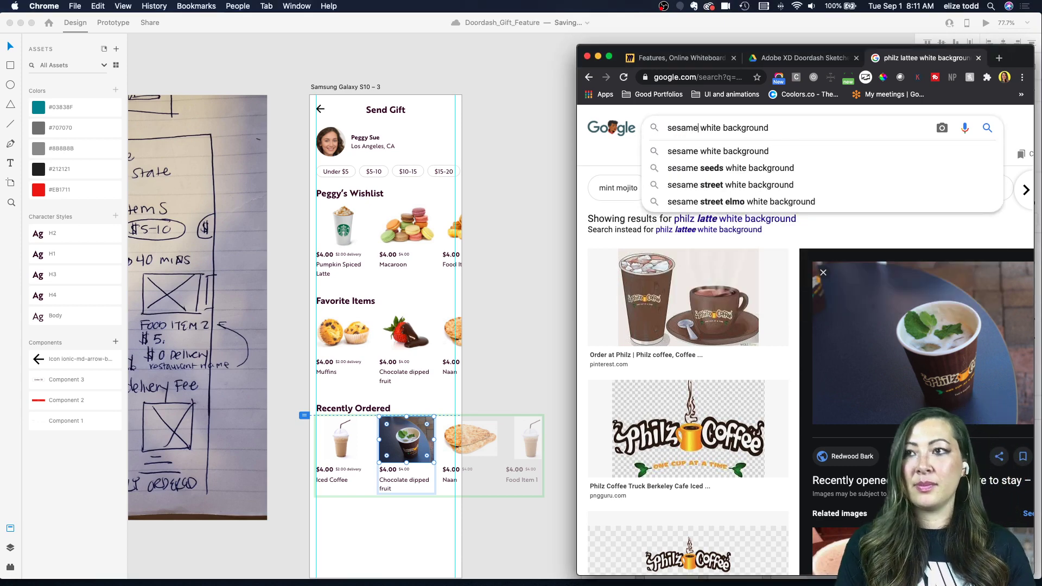
pyautogui.write('ken')
pyautogui.press('Return')
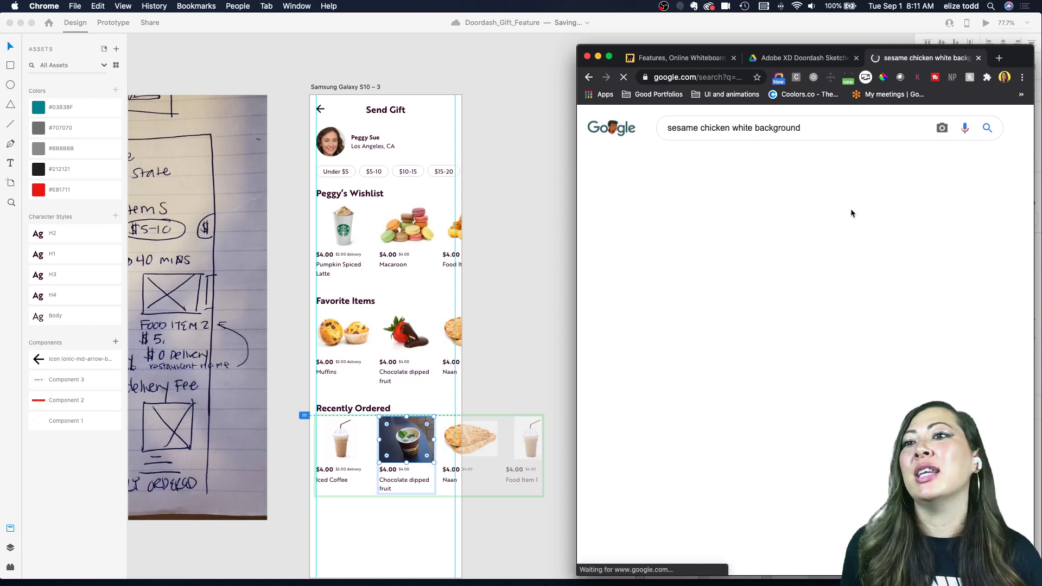
# - Place the Shutterstock sesame chicken dish image into the third Recently Ordered card in XD, and shrink it within the card
pyautogui.scroll(-1, 717, 238)
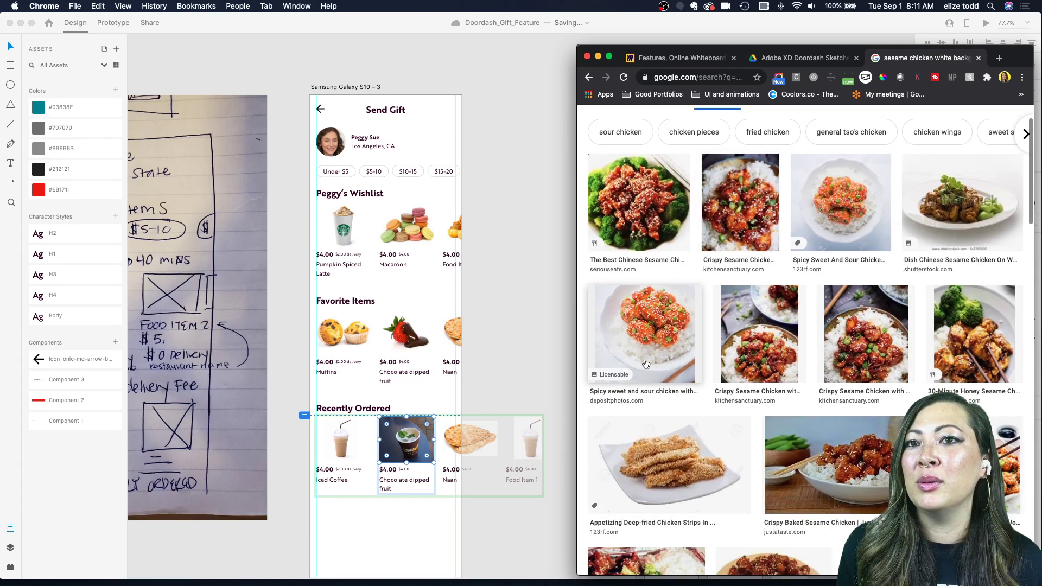
pyautogui.scroll(-1, 678, 380)
pyautogui.scroll(-4, 689, 426)
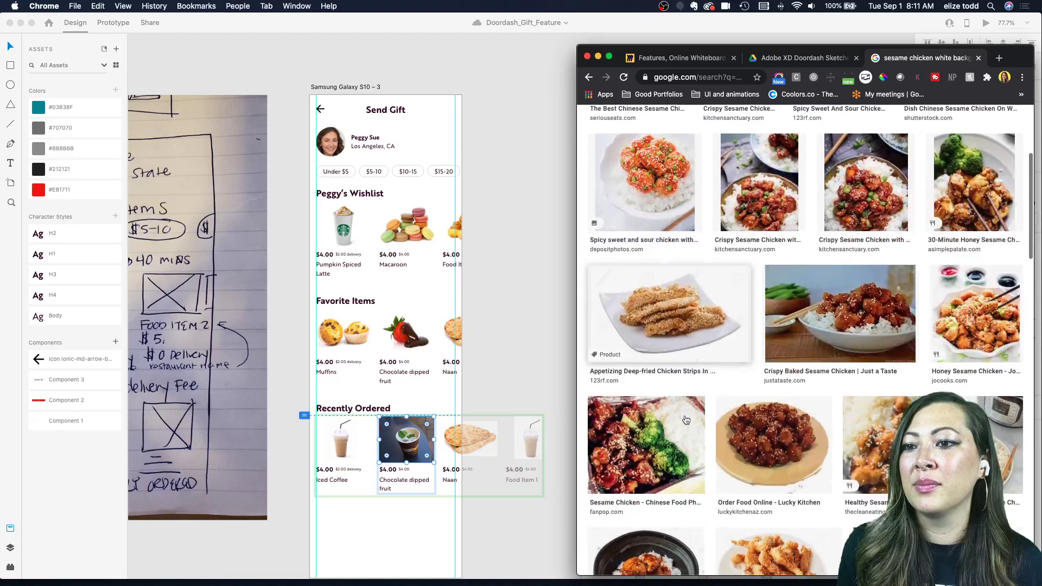
pyautogui.scroll(-4, 685, 420)
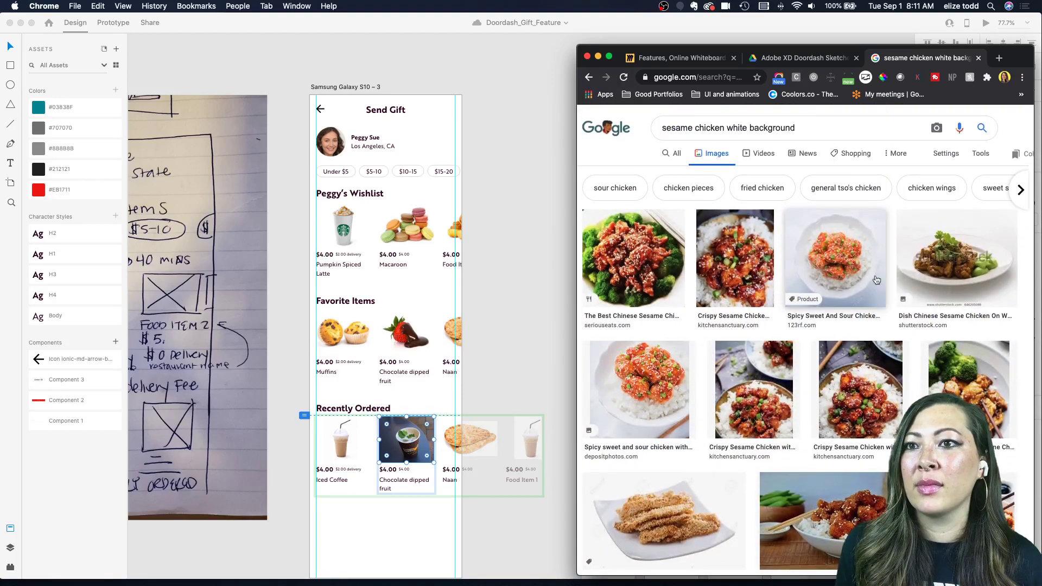
pyautogui.click(961, 267)
pyautogui.moveTo(962, 268); pyautogui.dragTo(461, 442)
pyautogui.click(461, 442)
pyautogui.scroll(5, 461, 442)
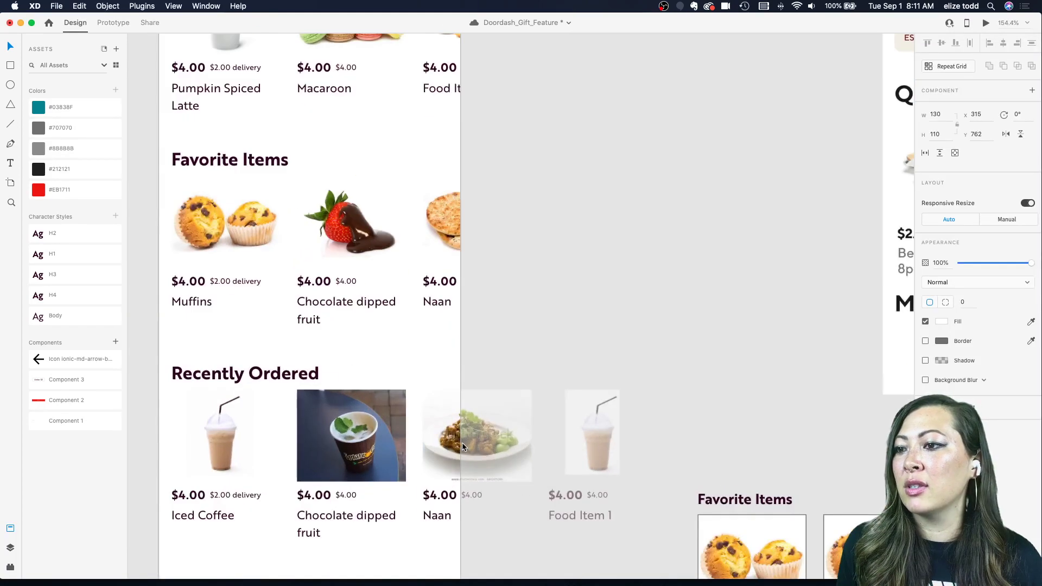
pyautogui.click(455, 450)
pyautogui.moveTo(414, 481); pyautogui.dragTo(432, 479)
pyautogui.click(520, 333)
# - Switch to Chrome and run a Google image search for "Malai Kufta white background"
pyautogui.scroll(-4, 520, 334)
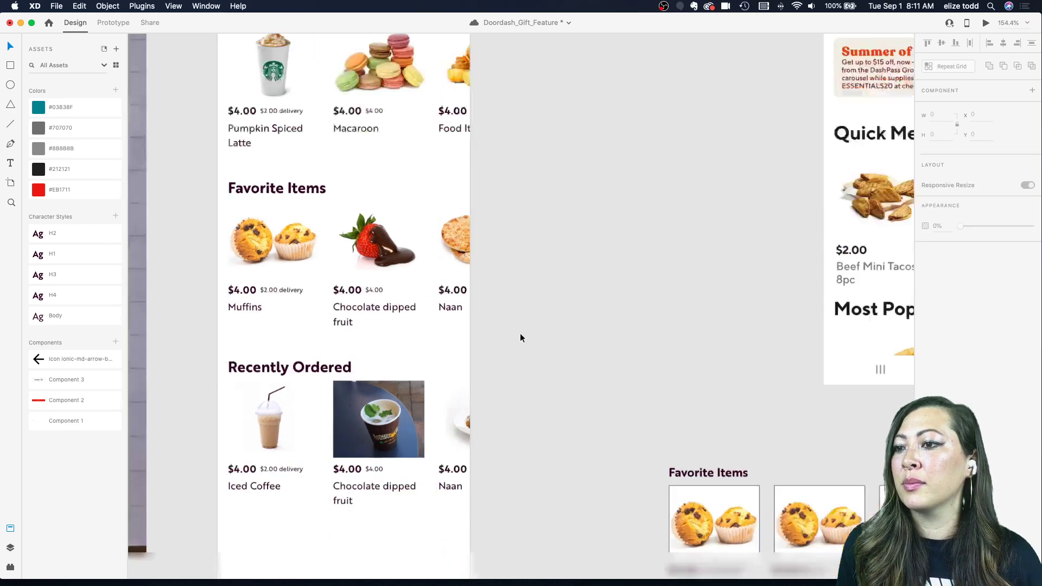
pyautogui.scroll(-3, 513, 303)
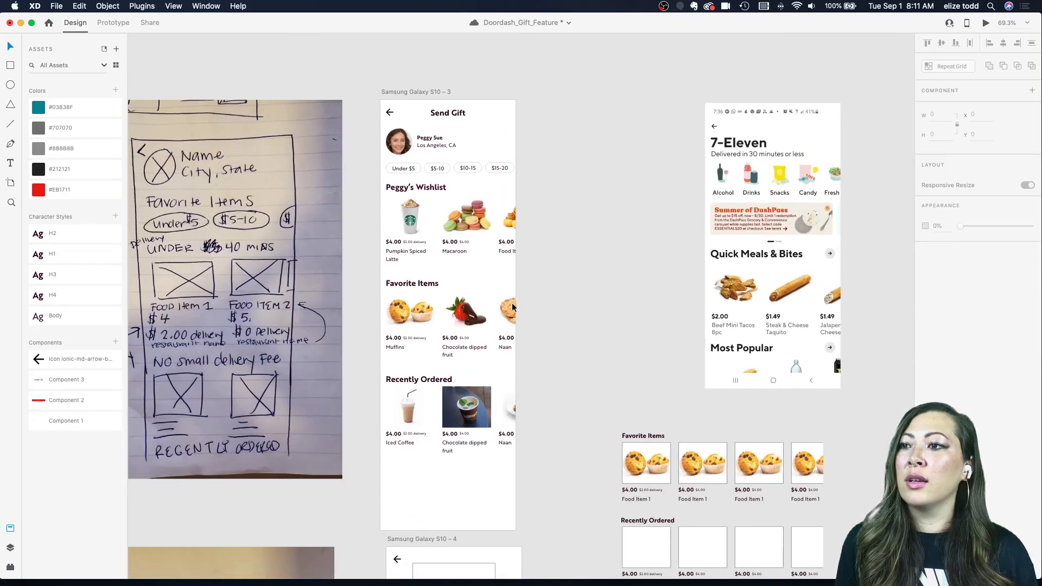
pyautogui.scroll(3, 464, 403)
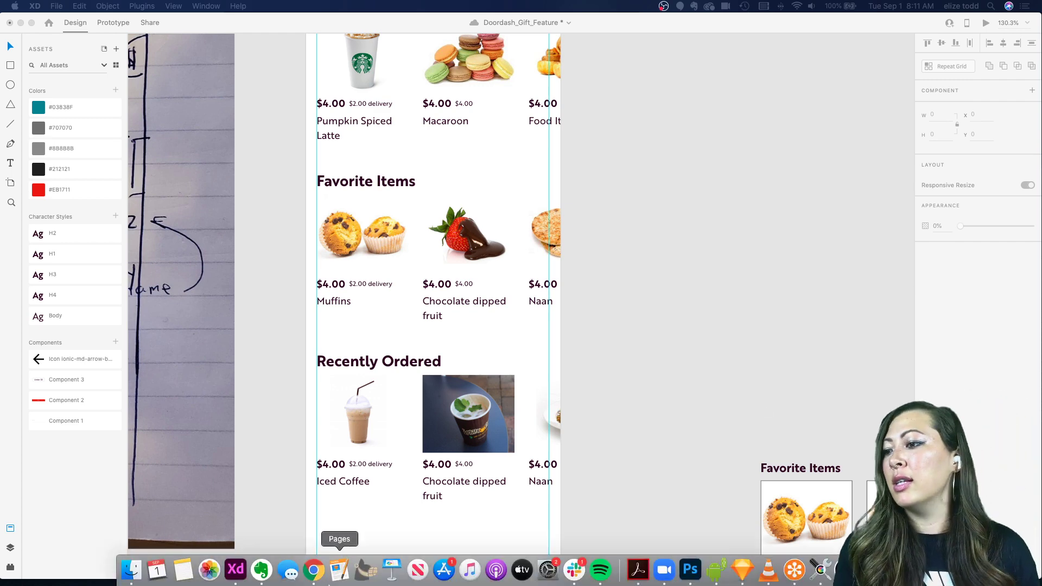
pyautogui.click(317, 581)
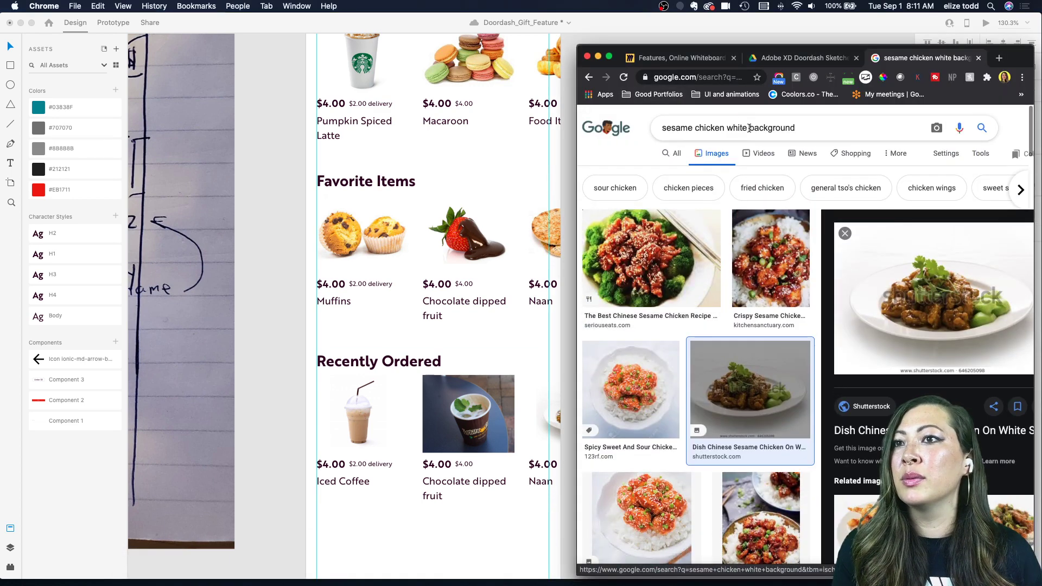
pyautogui.moveTo(723, 128); pyautogui.dragTo(648, 129)
pyautogui.write('Malai Kufta')
pyautogui.press('Return')
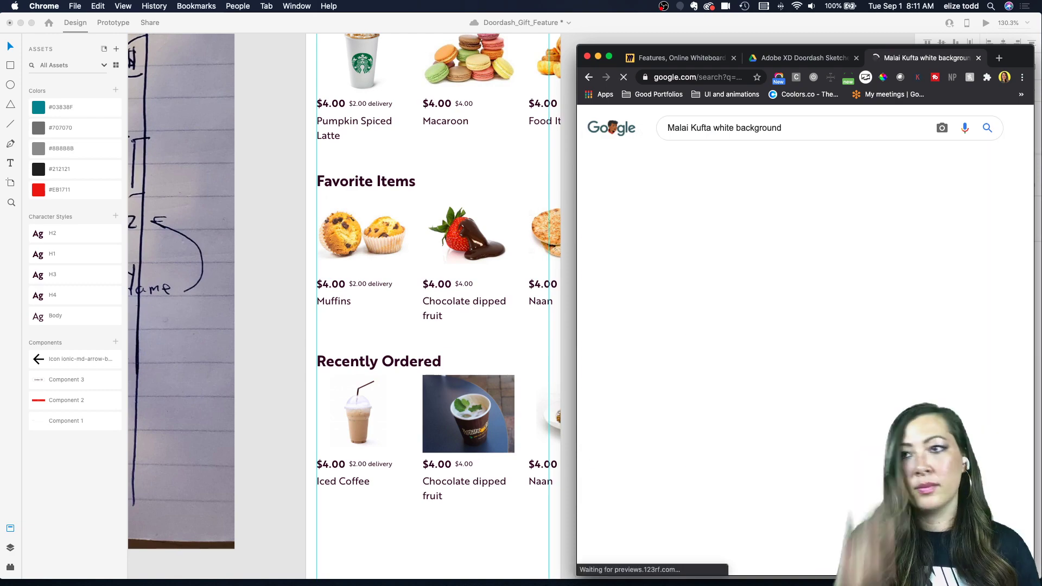
# - Try the Iconscout malai kofta image in the second Recently Ordered card in XD, and undo the placement
pyautogui.scroll(-5, 745, 202)
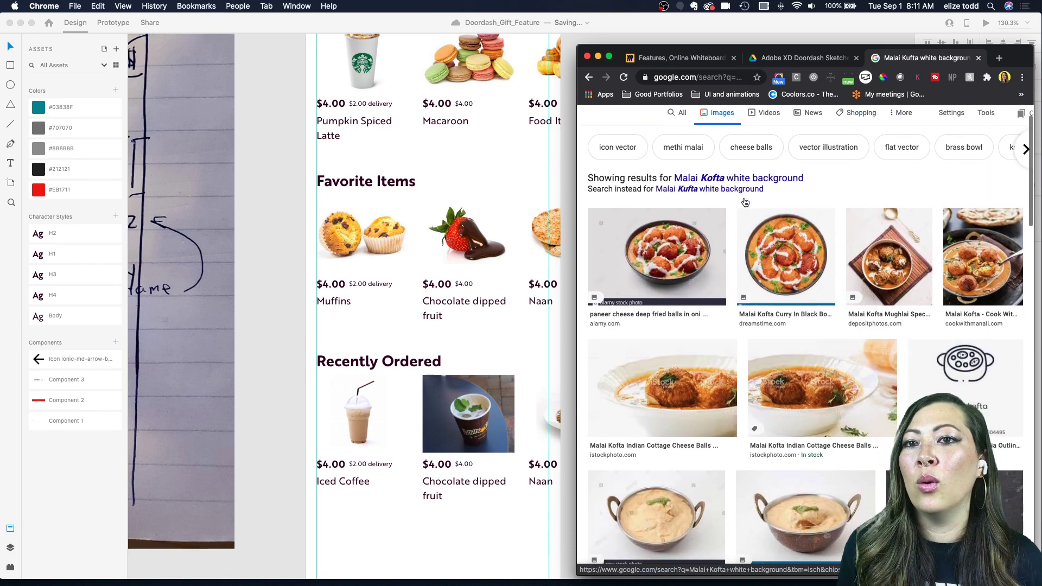
pyautogui.scroll(-10, 745, 202)
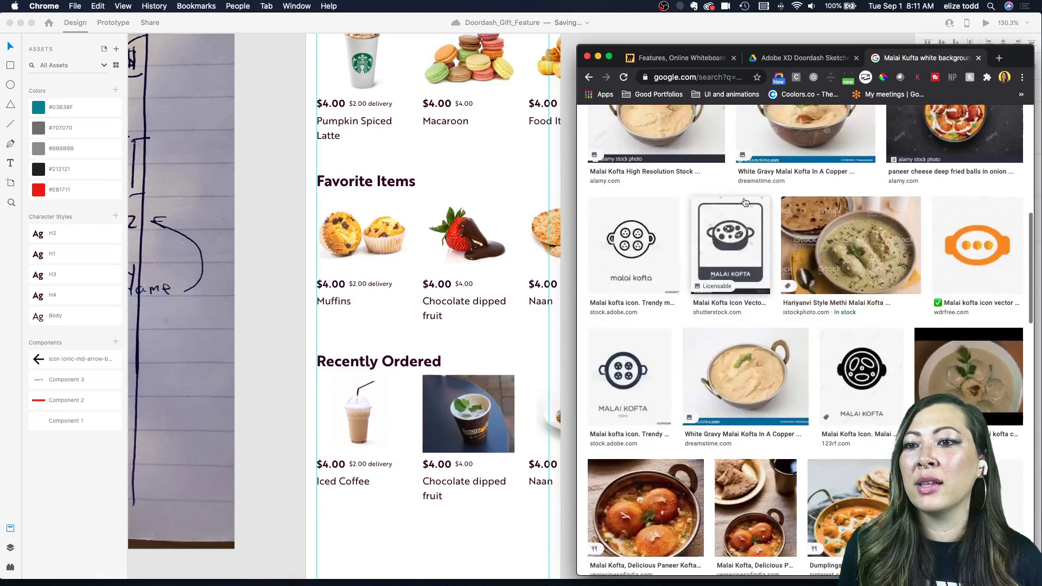
pyautogui.scroll(-2, 744, 202)
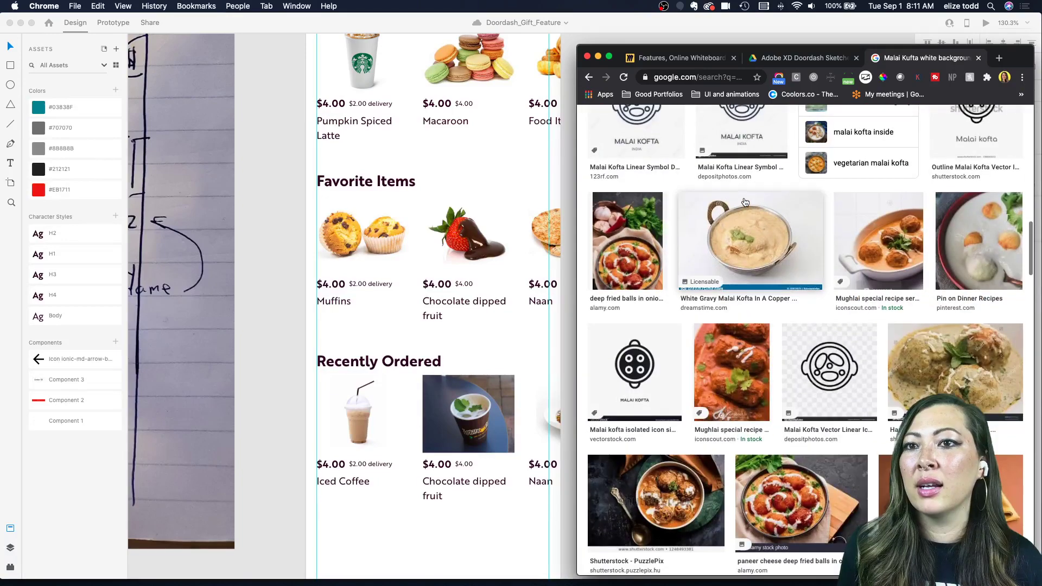
pyautogui.scroll(-1, 744, 202)
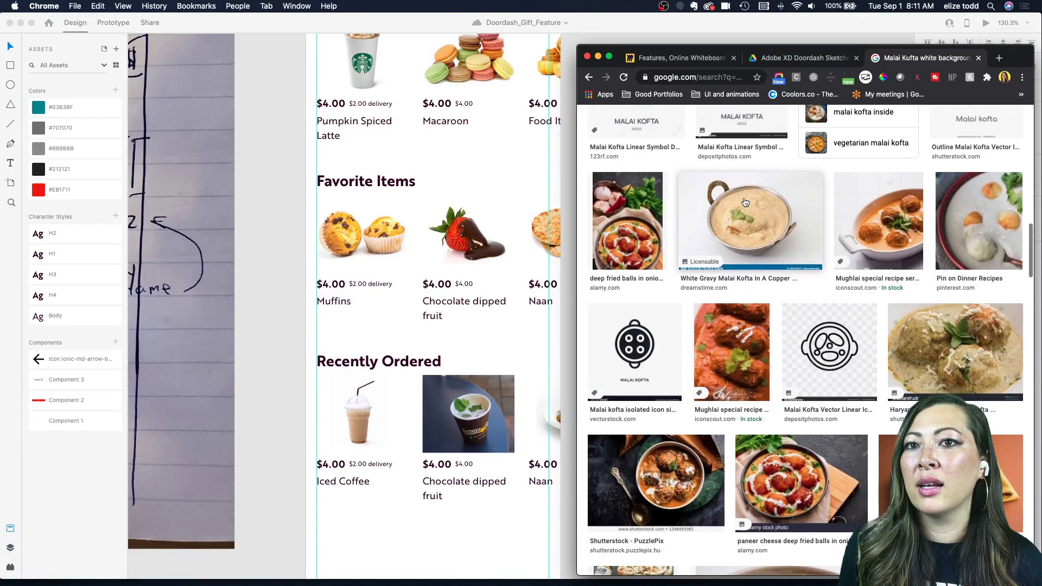
pyautogui.click(887, 225)
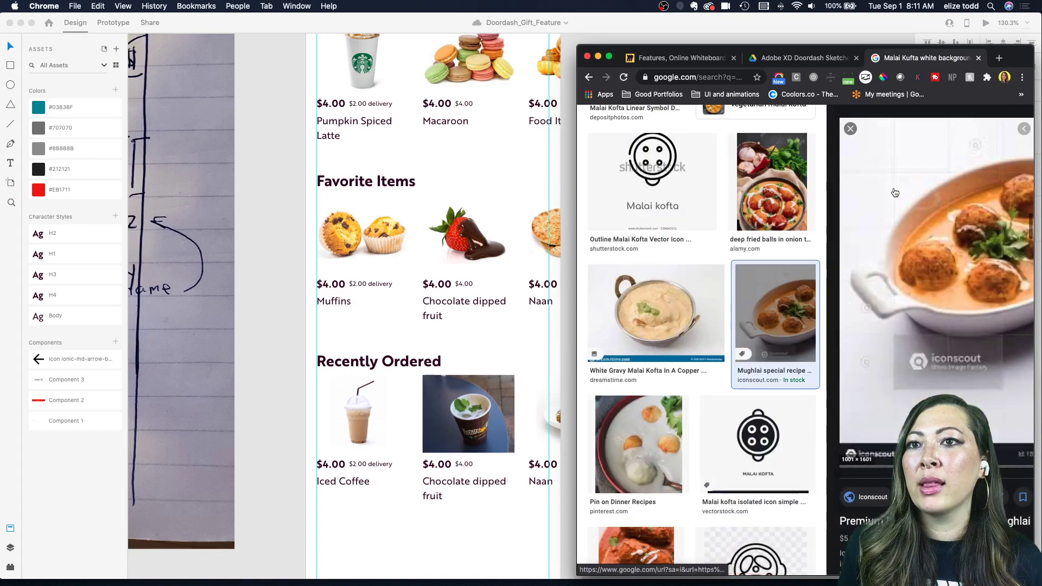
pyautogui.moveTo(938, 235); pyautogui.dragTo(471, 404)
pyautogui.click(467, 408)
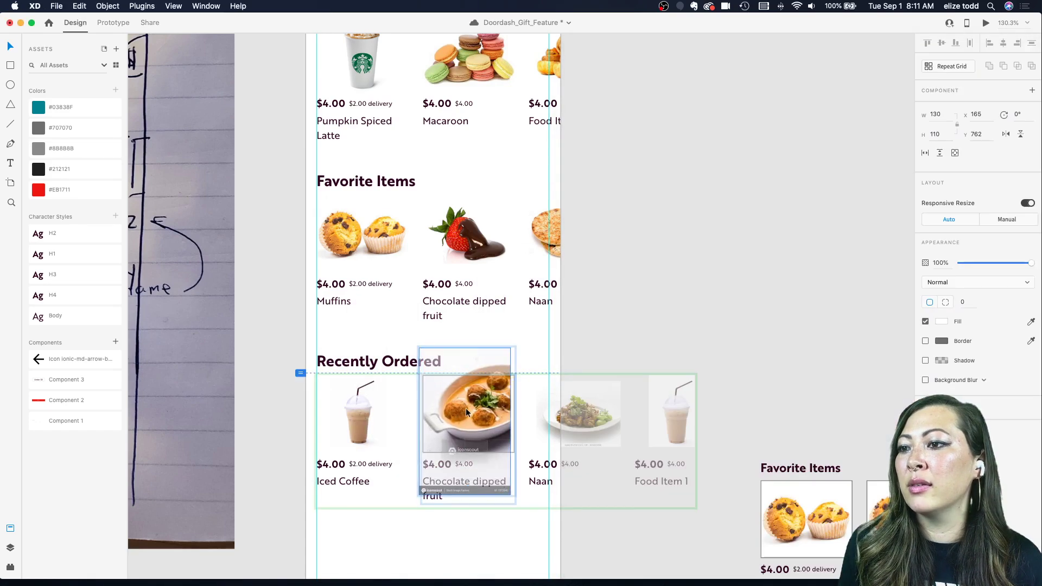
pyautogui.scroll(-5, 575, 340)
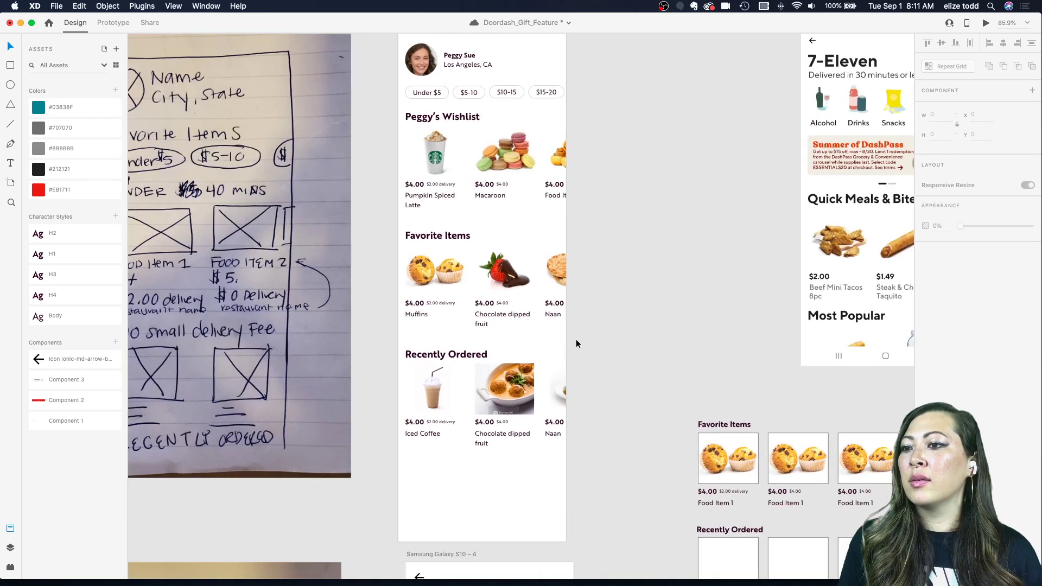
pyautogui.press('super+z')
# - Switch to Chrome, place the Adobe Stock malai kofta bowl image into the second Recently Ordered card in XD, and shrink and center it
pyautogui.click(314, 567)
pyautogui.scroll(-2, 712, 433)
pyautogui.scroll(-10, 712, 432)
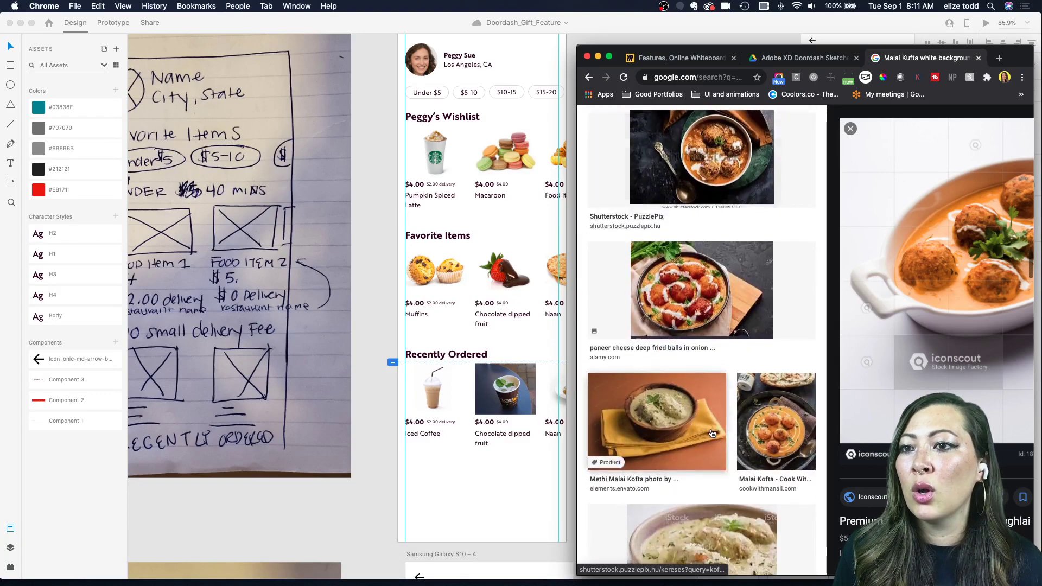
pyautogui.scroll(-8, 712, 433)
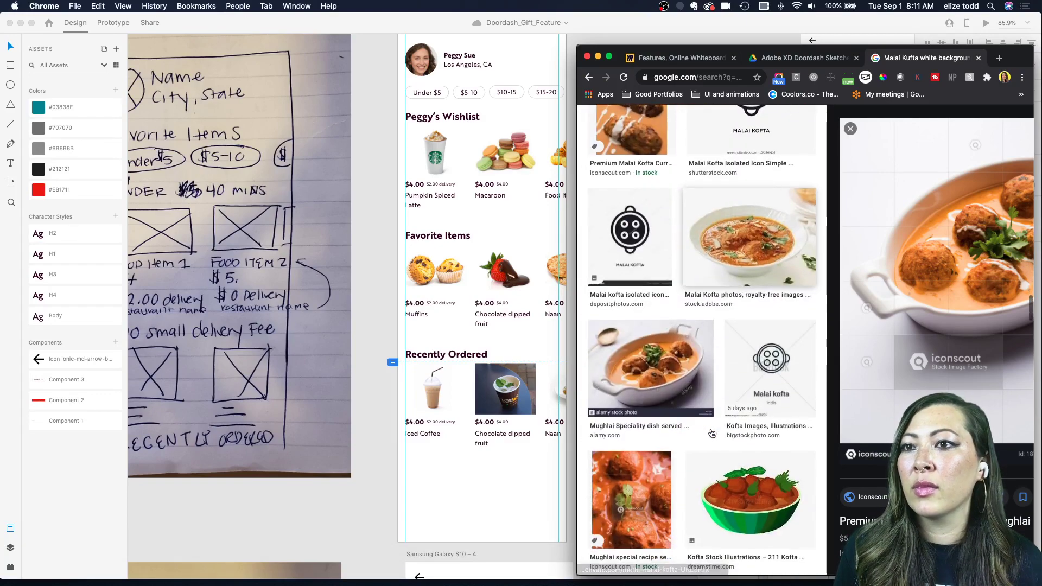
pyautogui.click(729, 263)
pyautogui.moveTo(957, 217); pyautogui.dragTo(534, 410)
pyautogui.moveTo(474, 383); pyautogui.dragTo(509, 397)
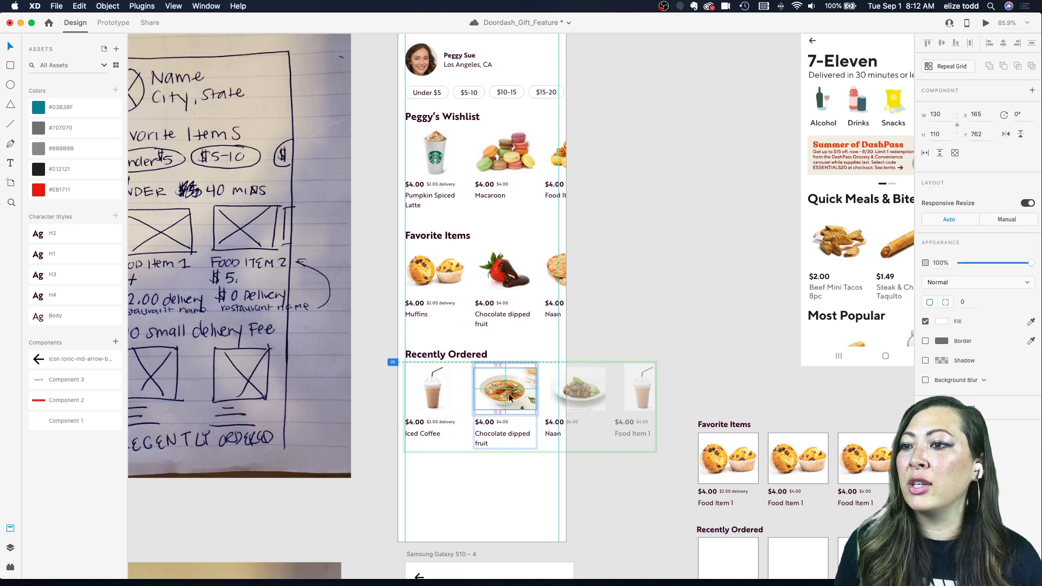
pyautogui.click(637, 310)
# - Review the Send Gift artboard from Peggy's Wishlist down to Recently Ordered beside the hand-drawn sketch
pyautogui.scroll(-5, 653, 298)
pyautogui.scroll(5, 616, 321)
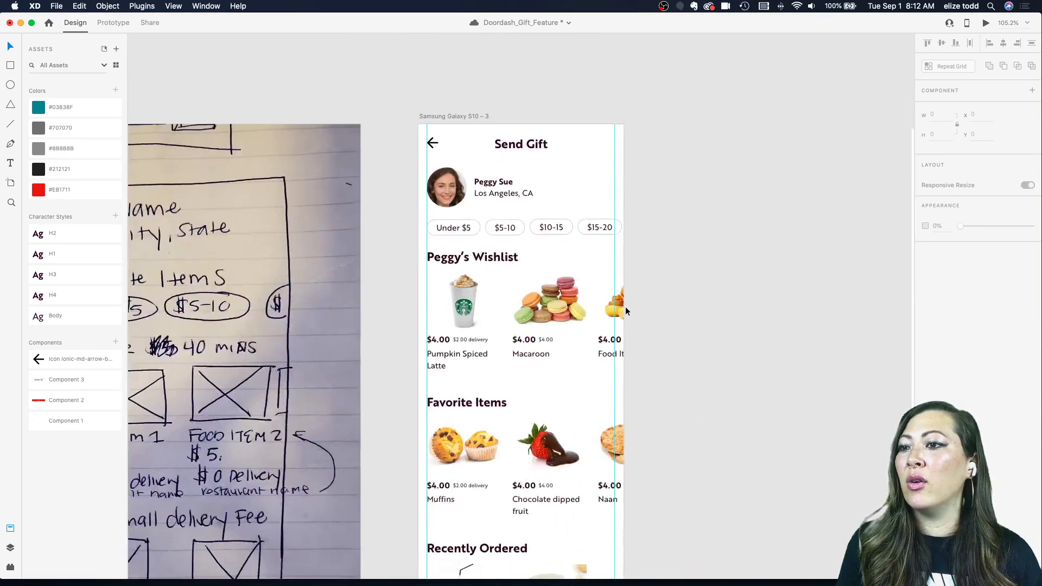
pyautogui.scroll(10, 617, 323)
pyautogui.scroll(-8, 256, 353)
pyautogui.scroll(-8, 695, 392)
pyautogui.scroll(7, 594, 331)
pyautogui.scroll(-10, 594, 331)
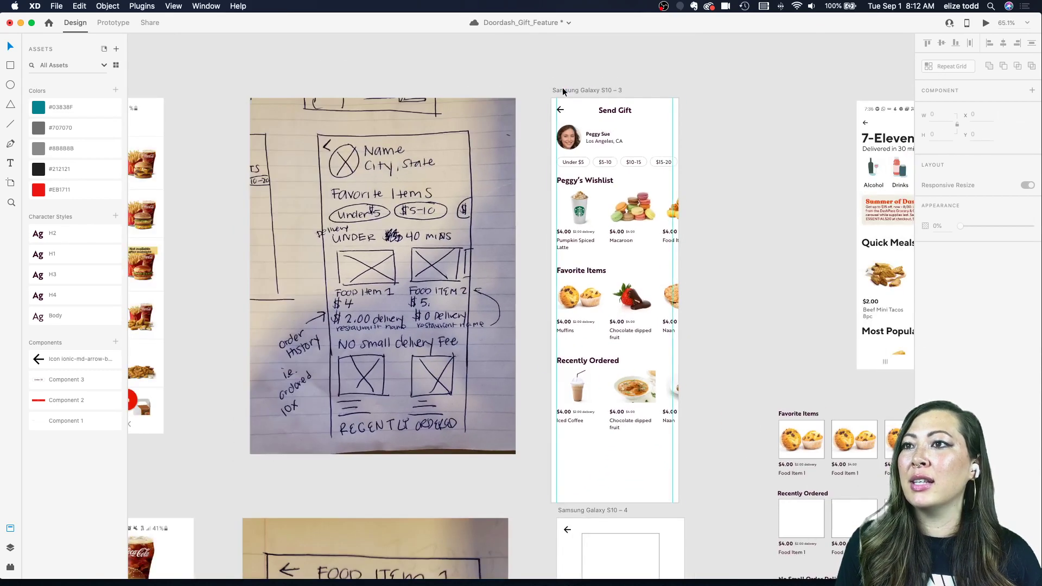
# - Shorten the Send Gift artboard to about 995 high so it ends just below the Recently Ordered section
pyautogui.click(563, 90)
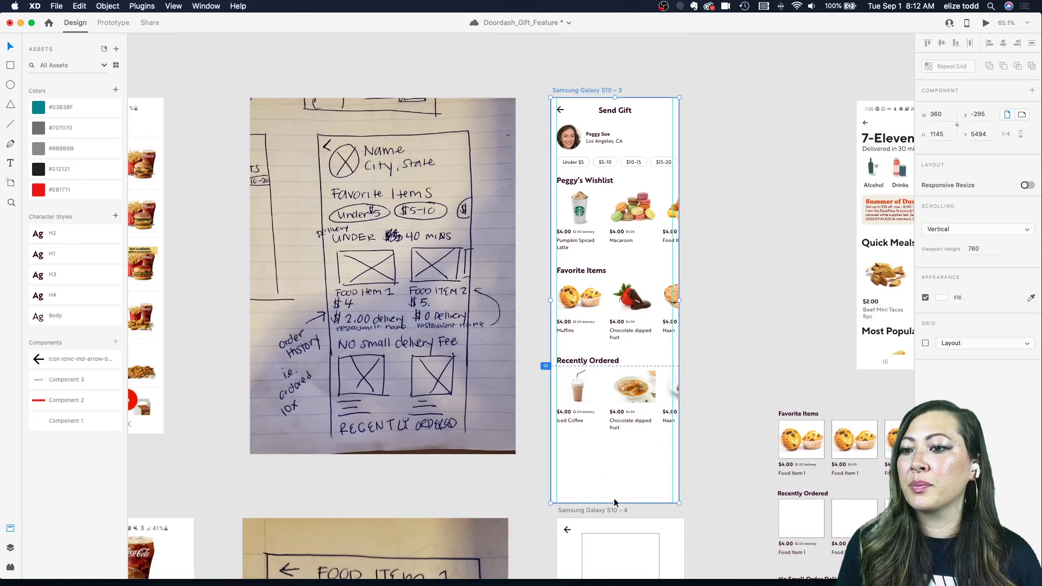
pyautogui.moveTo(614, 502); pyautogui.dragTo(611, 451)
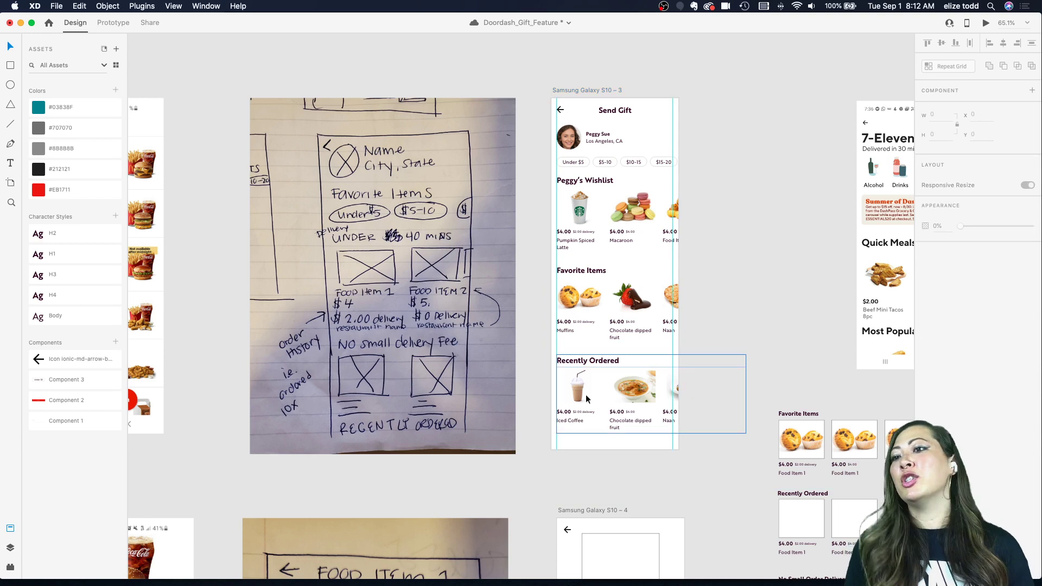
pyautogui.scroll(5, 580, 427)
pyautogui.click(588, 376)
pyautogui.scroll(-1, 568, 239)
pyautogui.scroll(-5, 564, 201)
pyautogui.click(641, 143)
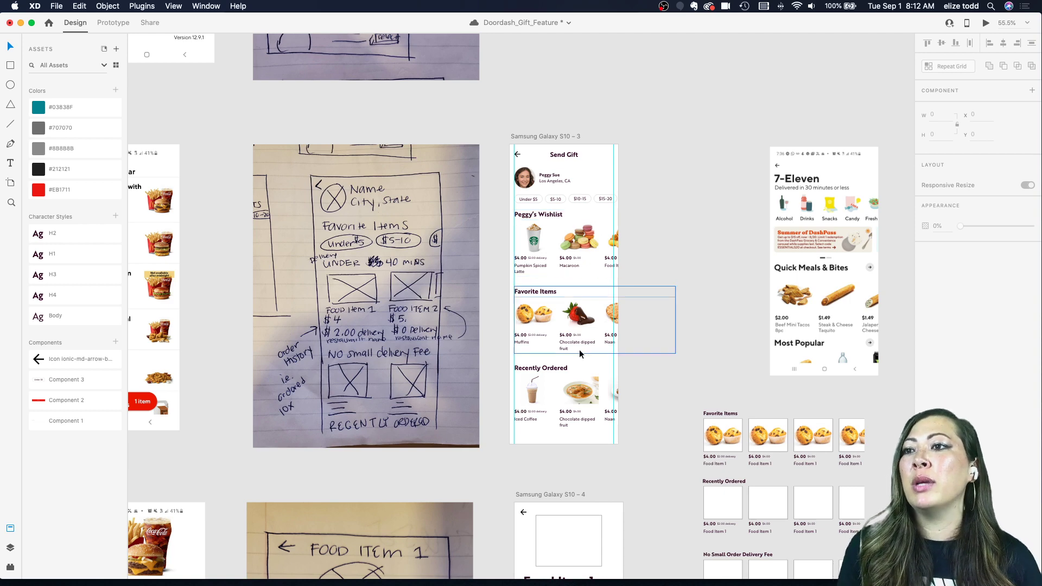
# - Try to move the Favorite Items group up onto Peggy's Wishlist, and undo the move
pyautogui.scroll(3, 556, 309)
pyautogui.moveTo(535, 315); pyautogui.dragTo(503, 175)
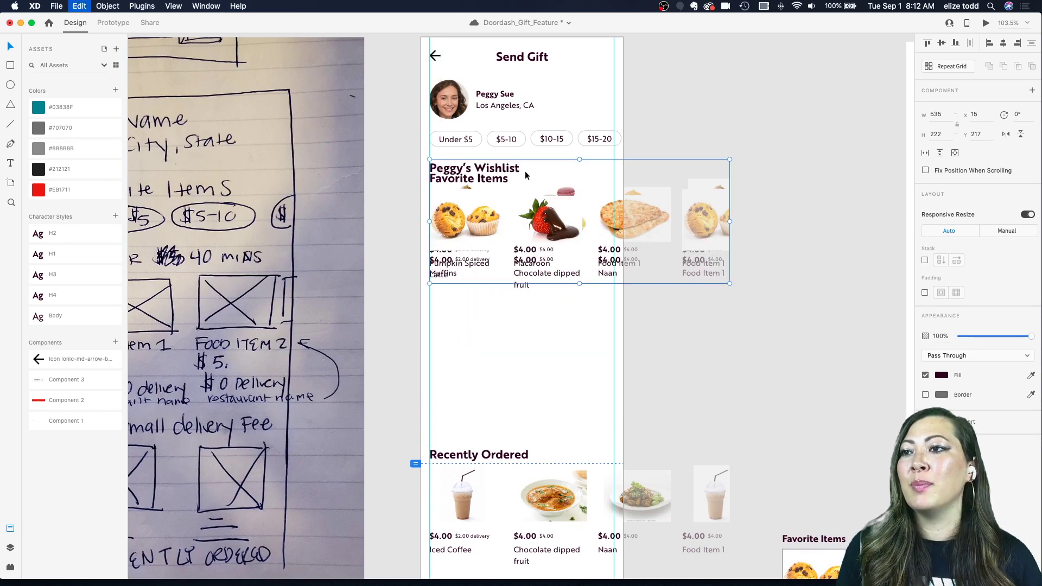
pyautogui.press('super+z')
pyautogui.scroll(-3, 525, 171)
pyautogui.click(627, 167)
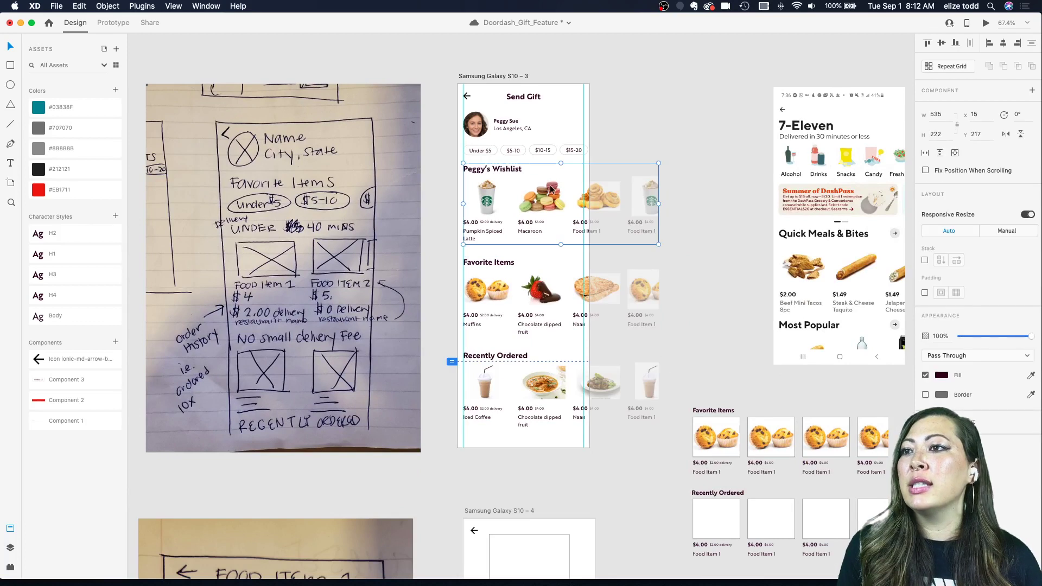
# - Show the layer list and group the Peggy's Wishlist, Favorite Items and Recently Ordered sections together
pyautogui.click(10, 548)
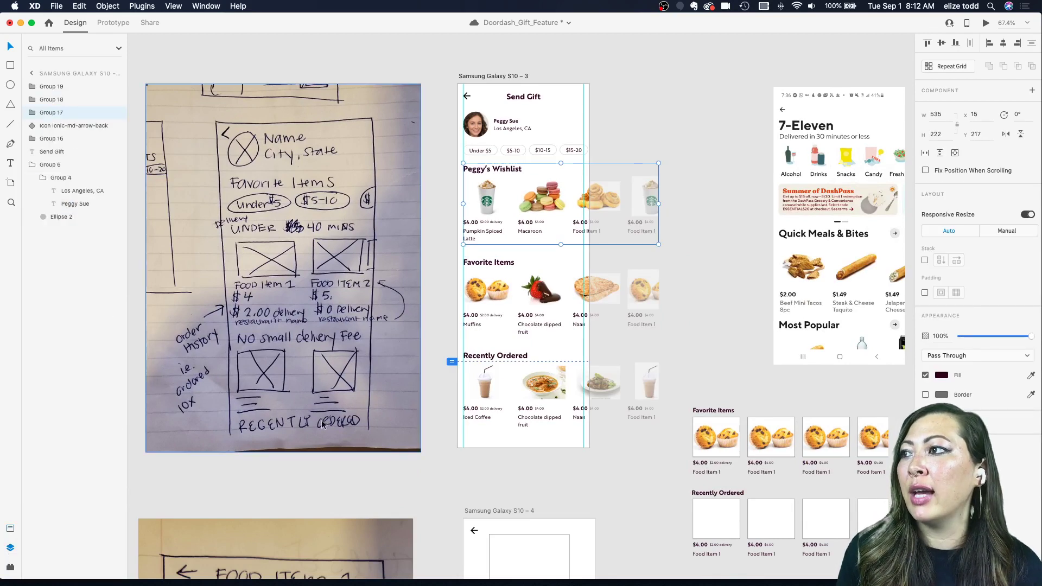
pyautogui.click(651, 109)
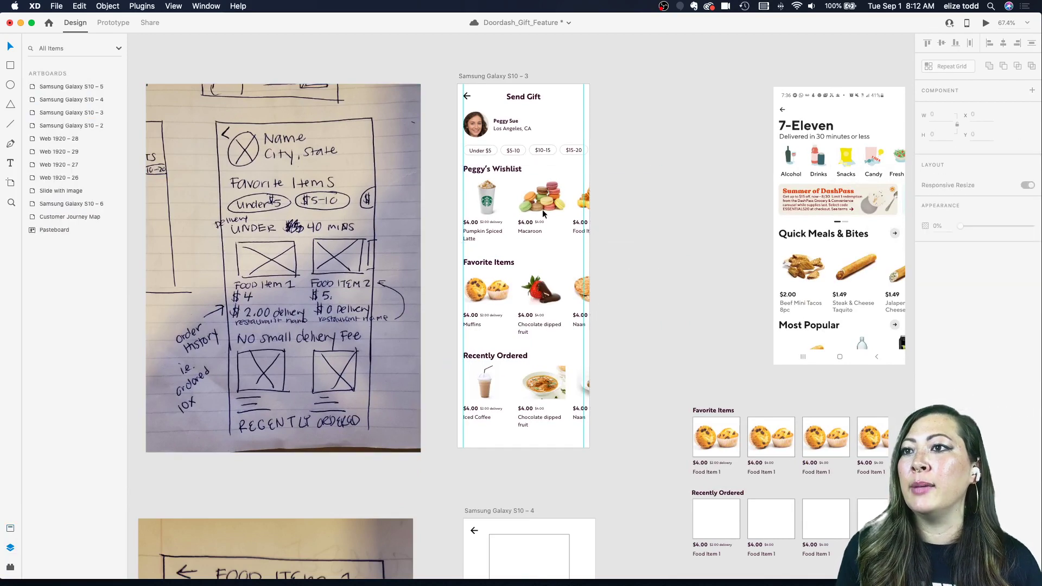
pyautogui.click(492, 172)
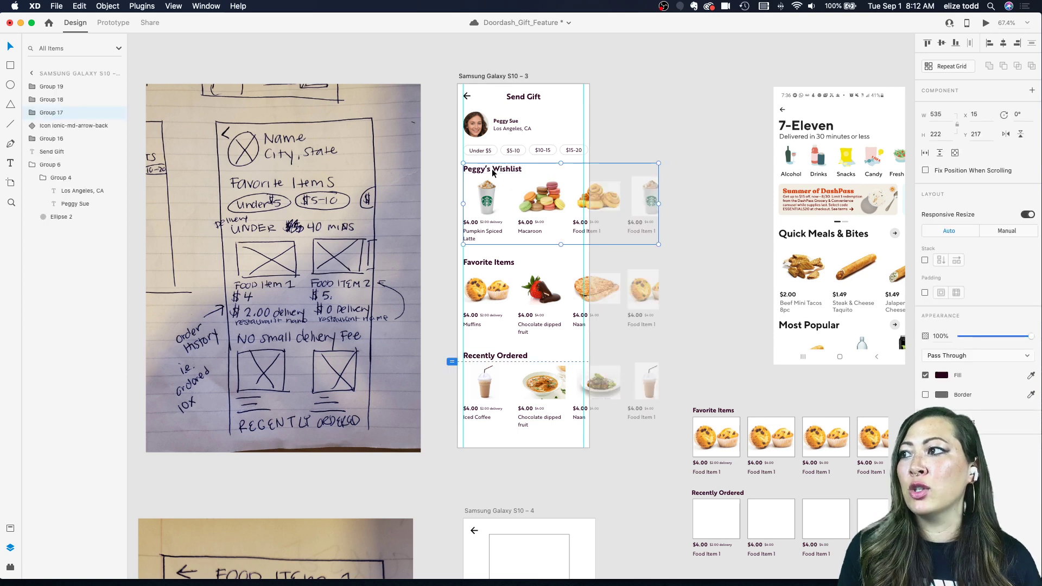
pyautogui.keyDown('shift'); pyautogui.click(503, 276); pyautogui.keyUp('shift')
pyautogui.keyDown('shift'); pyautogui.click(505, 363); pyautogui.keyUp('shift')
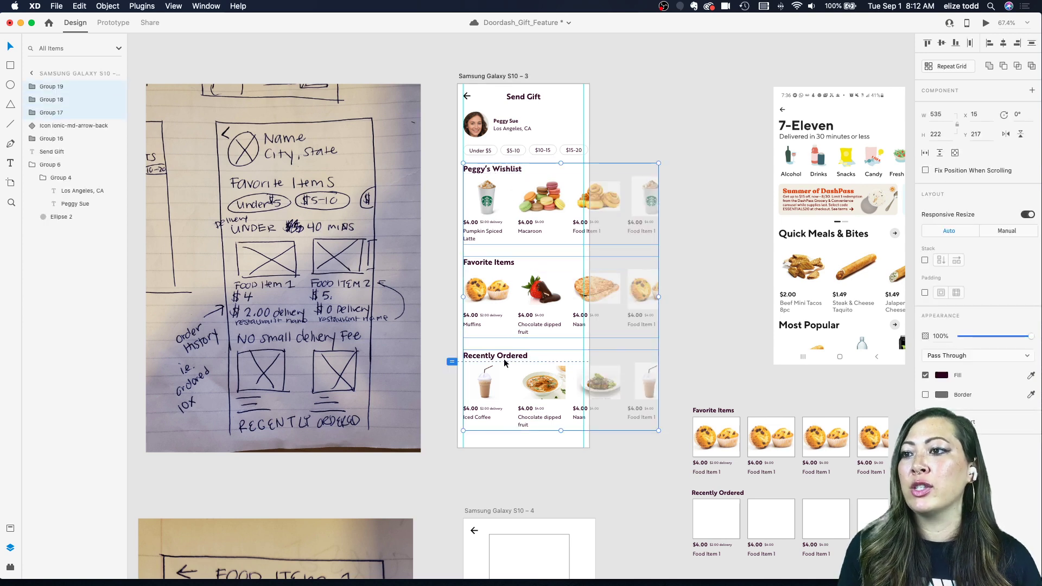
pyautogui.click(438, 210)
pyautogui.click(493, 203)
pyautogui.keyDown('shift'); pyautogui.click(483, 306); pyautogui.keyUp('shift')
pyautogui.keyDown('shift'); pyautogui.click(487, 384); pyautogui.keyUp('shift')
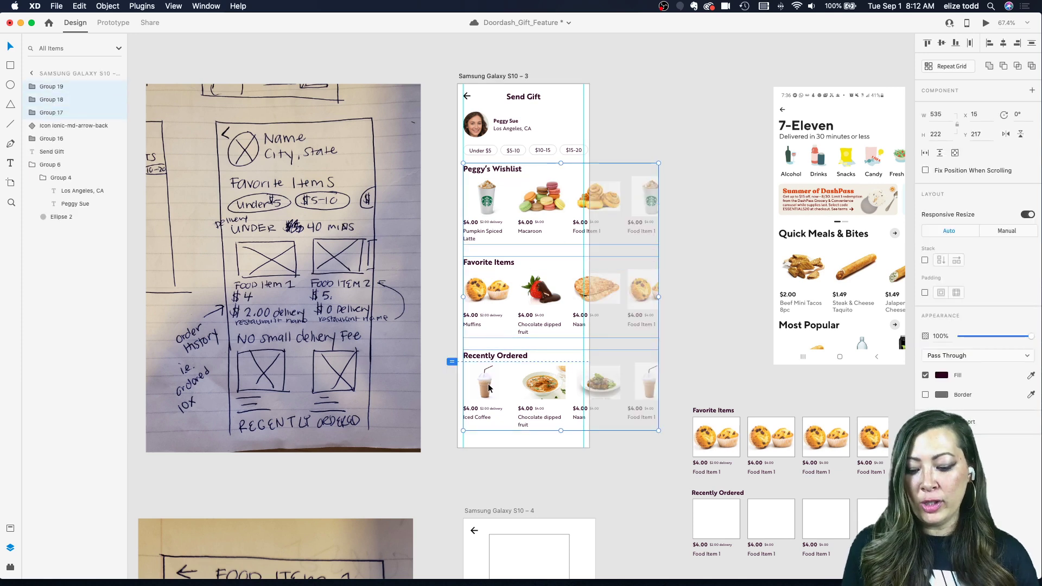
pyautogui.press('super+g')
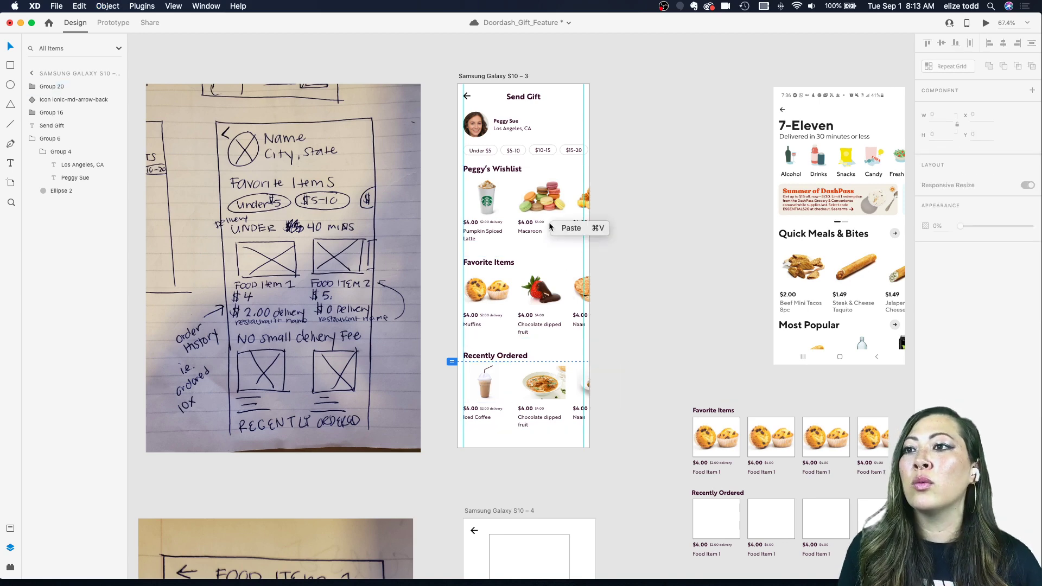
# - Turn on vertical Stack for the group that holds the three food sections
pyautogui.rightClick(542, 199)
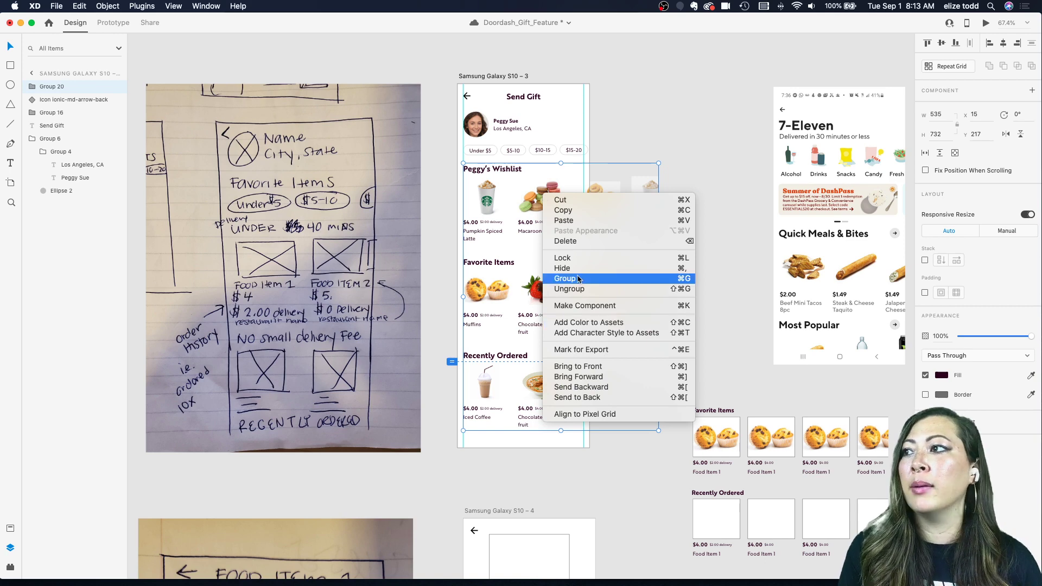
pyautogui.click(659, 155)
pyautogui.click(621, 162)
pyautogui.click(497, 195)
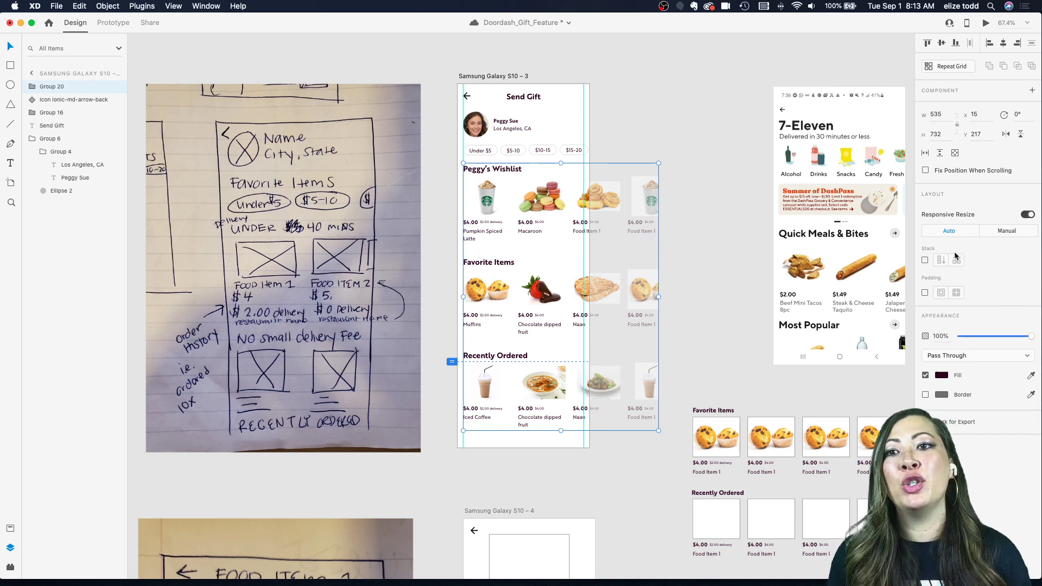
pyautogui.click(925, 260)
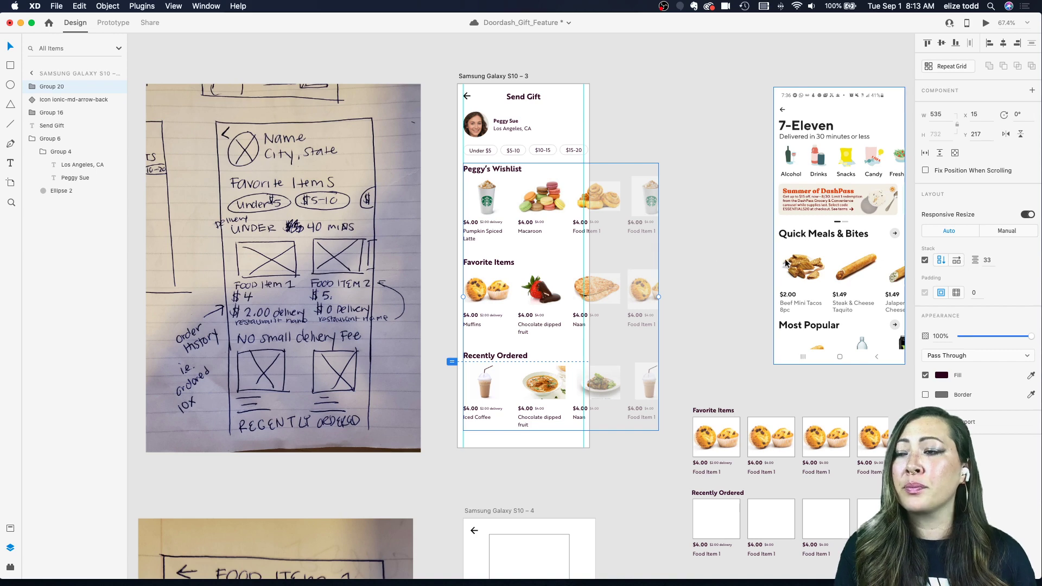
# - Move the Peggy's Wishlist section below Favorite Items in the stacked group, undoing a first try
pyautogui.scroll(5, 499, 187)
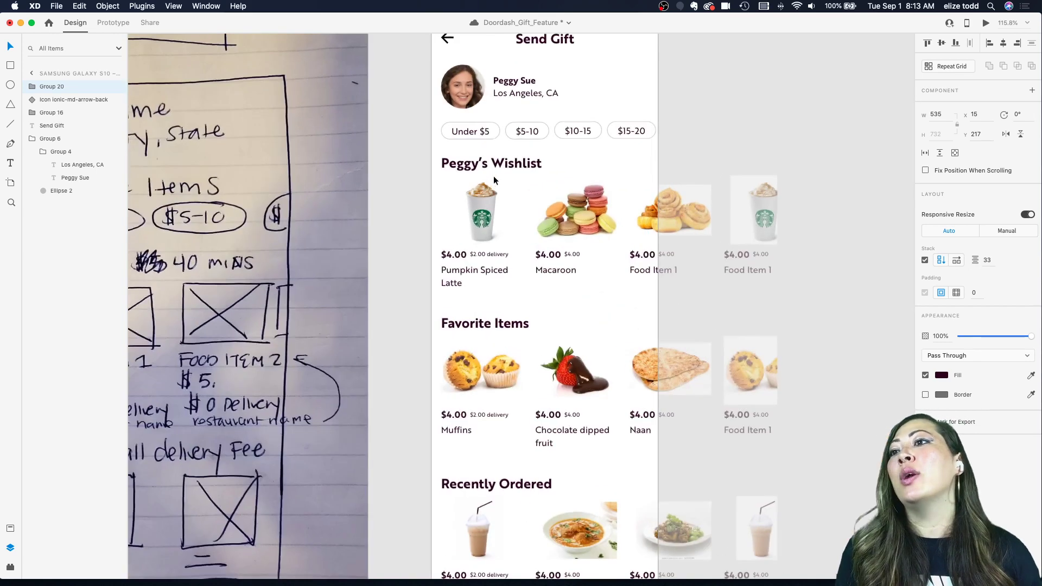
pyautogui.doubleClick(483, 167)
pyautogui.moveTo(483, 167); pyautogui.dragTo(487, 263)
pyautogui.press('super+z')
pyautogui.click(496, 167)
pyautogui.moveTo(491, 168); pyautogui.dragTo(483, 294)
pyautogui.click(424, 197)
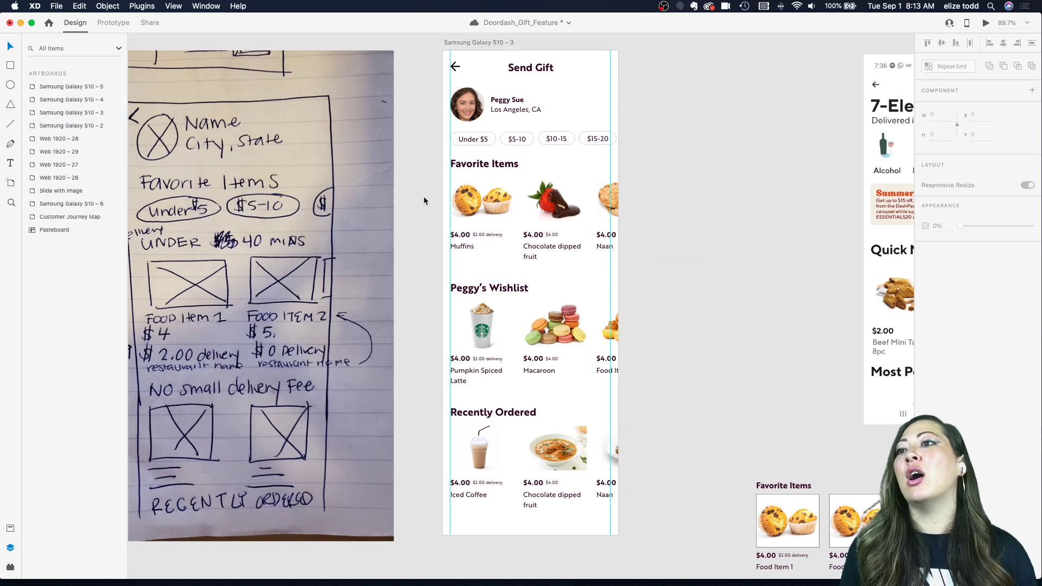
# - Reorder the stacked sections to Peggy's Wishlist, Recently Ordered and Favorite Items
pyautogui.click(493, 437)
pyautogui.moveTo(478, 409); pyautogui.dragTo(465, 291)
pyautogui.click(485, 415)
pyautogui.moveTo(486, 415); pyautogui.dragTo(457, 169)
pyautogui.click(421, 186)
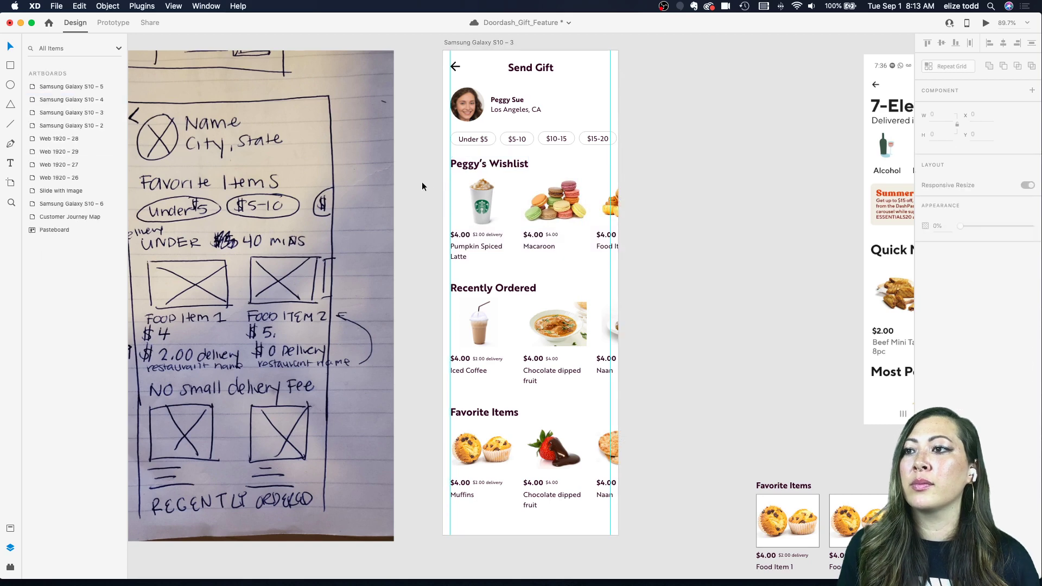
pyautogui.scroll(-3, 422, 186)
pyautogui.scroll(5, 458, 299)
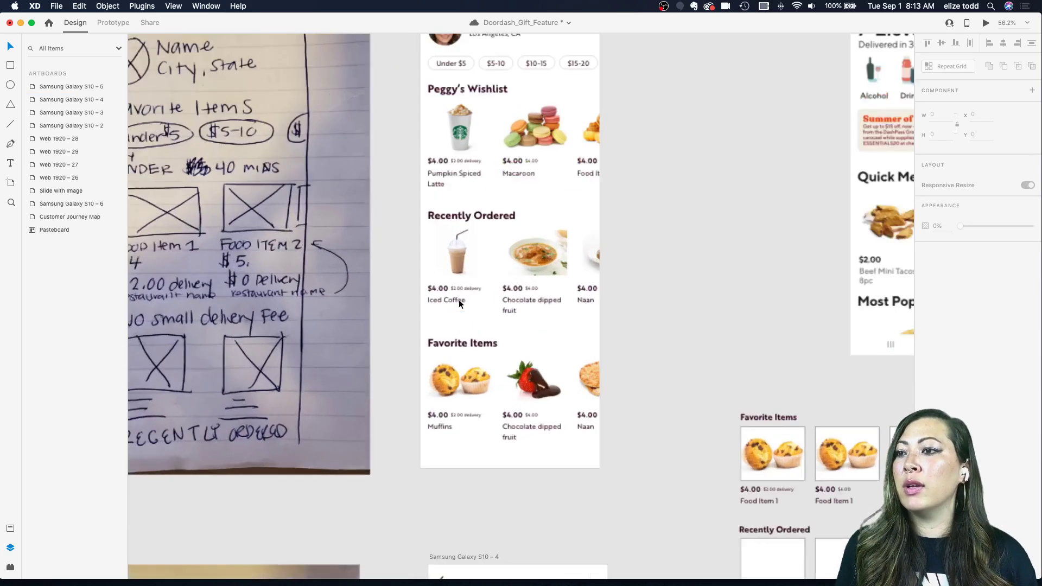
# - Move the Favorite Items section above Recently Ordered in the stacked group
pyautogui.click(478, 327)
pyautogui.moveTo(478, 327); pyautogui.dragTo(461, 217)
pyautogui.click(383, 235)
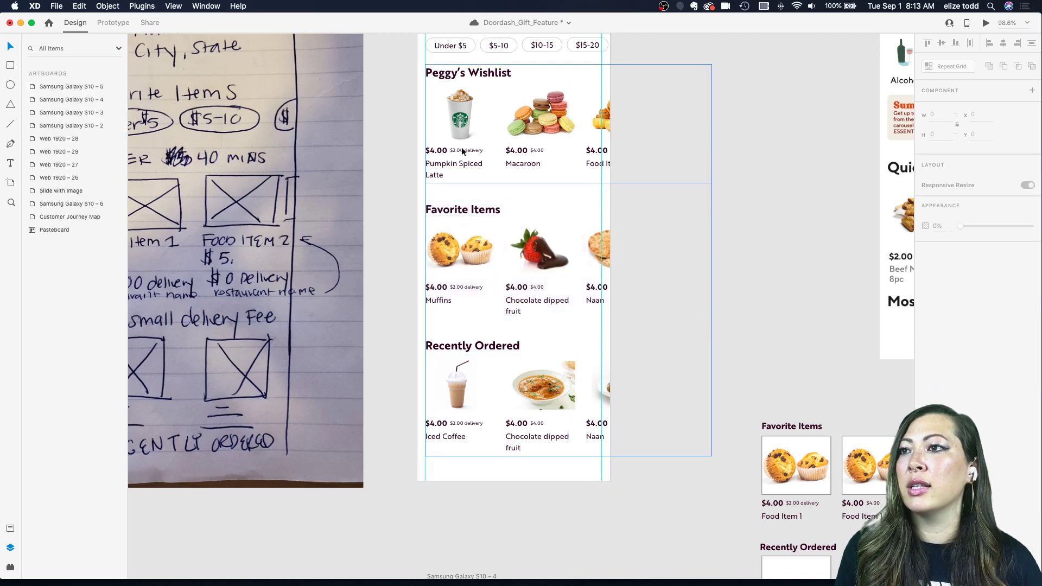
# - Shorten the Send Gift artboard to about 758 high so it ends just below the Recently Ordered heading
pyautogui.scroll(-5, 516, 408)
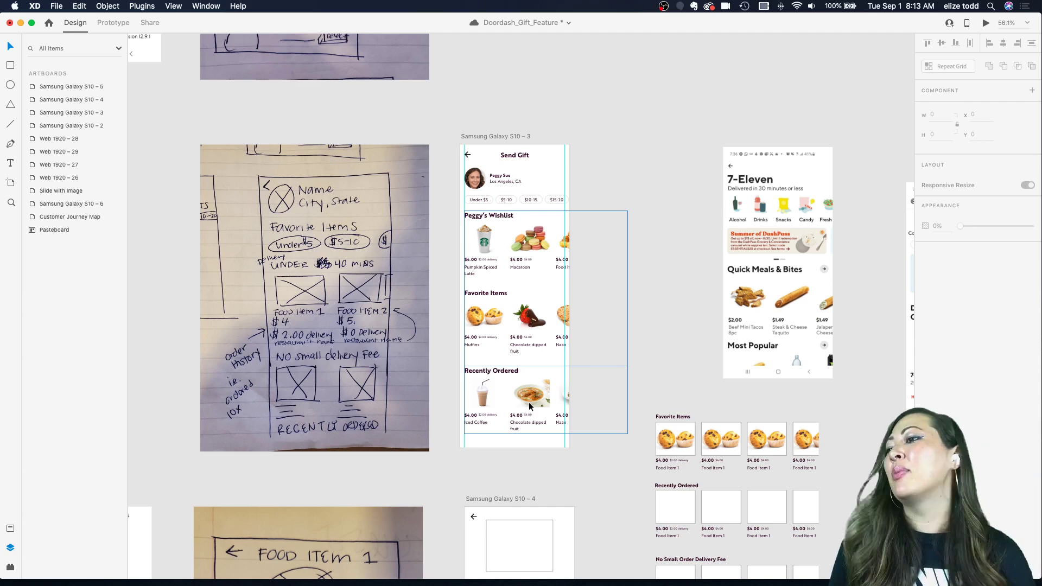
pyautogui.scroll(-2, 529, 402)
pyautogui.scroll(3, 528, 402)
pyautogui.scroll(-2, 528, 402)
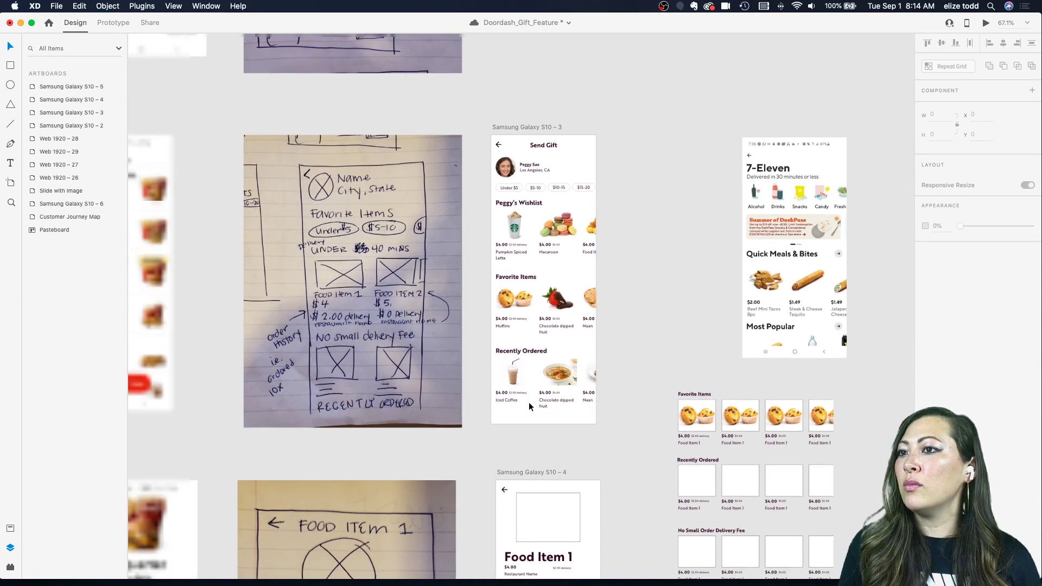
pyautogui.click(543, 397)
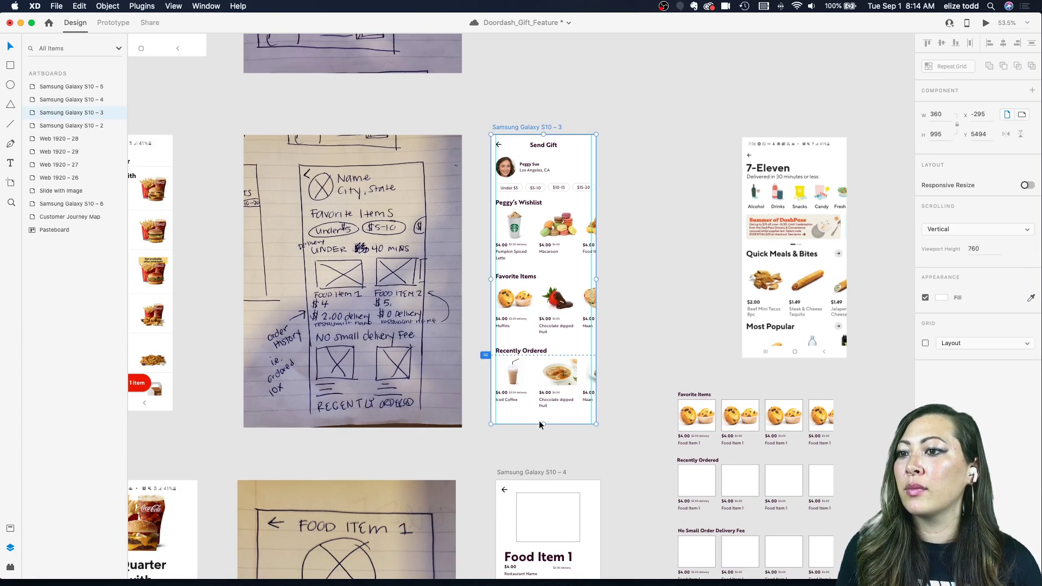
pyautogui.moveTo(541, 425); pyautogui.dragTo(540, 356)
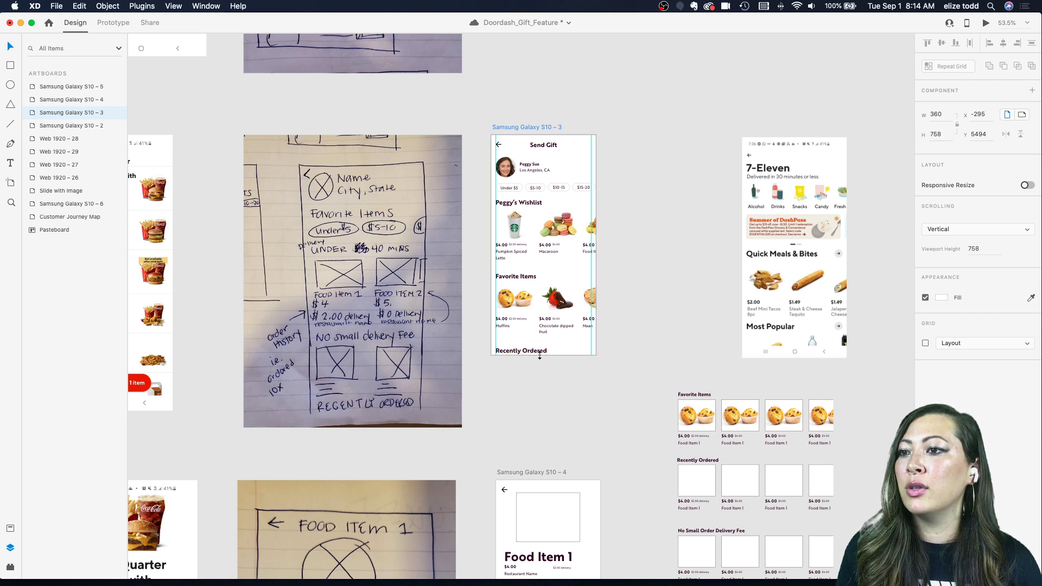
pyautogui.click(640, 318)
# - Compare the Send Gift artboard with the hand-drawn sketch and the 7-Eleven reference, and inspect the stacked sections group
pyautogui.scroll(5, 639, 316)
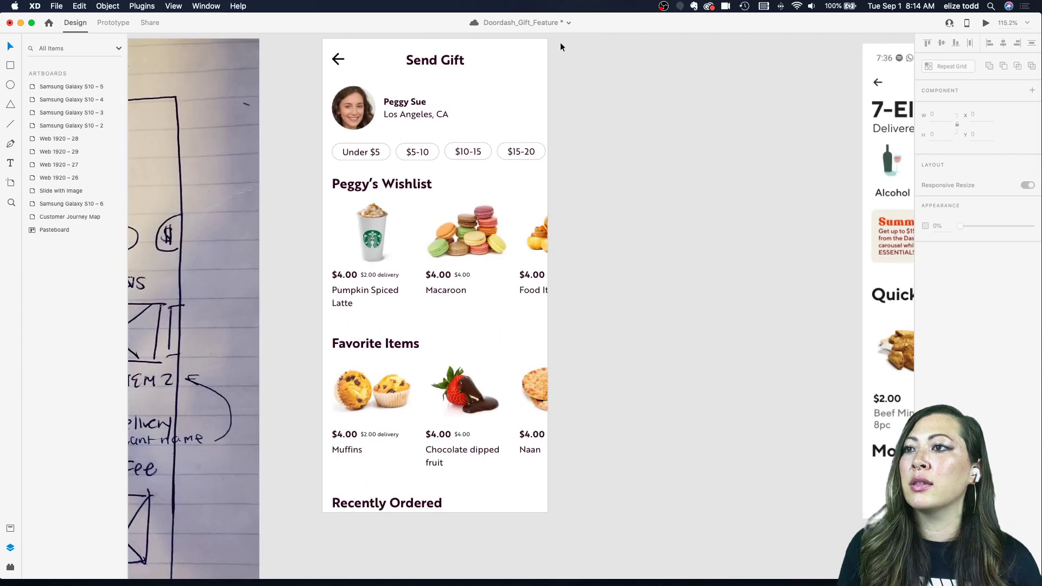
pyautogui.scroll(-3, 393, 453)
pyautogui.hscroll(-3, 532, 242)
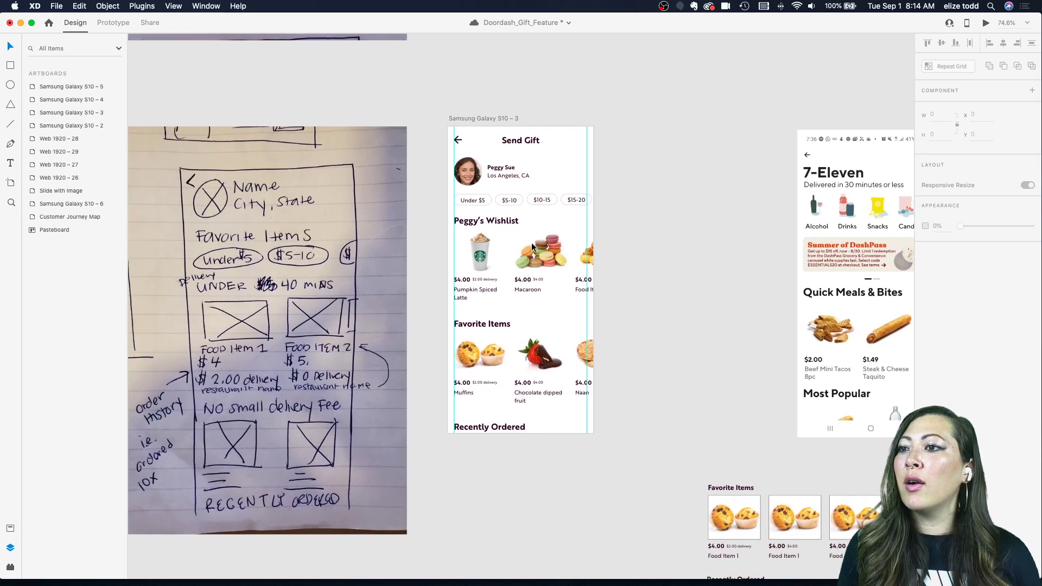
pyautogui.scroll(1, 532, 244)
pyautogui.hscroll(3, 531, 246)
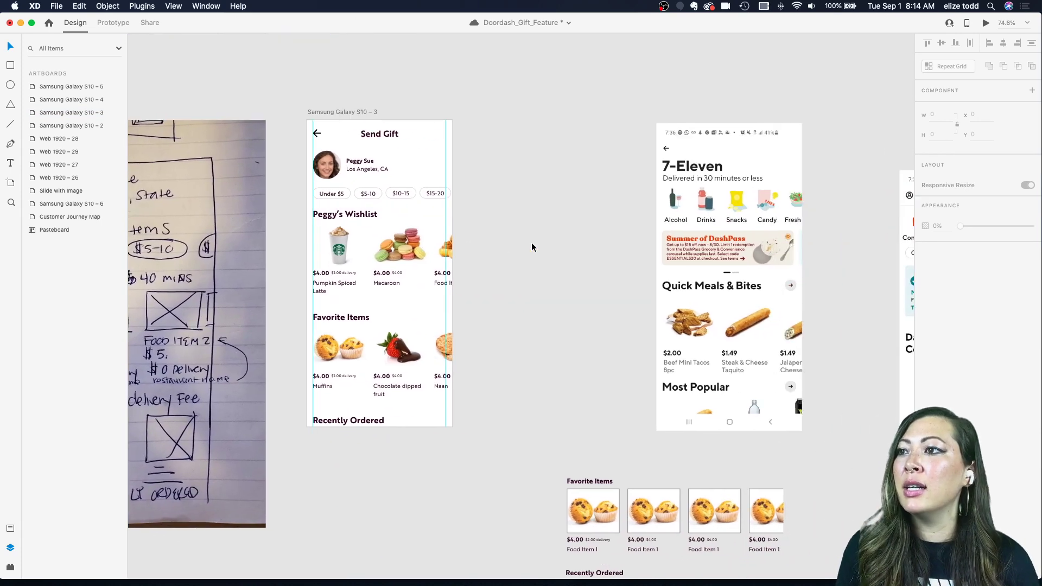
pyautogui.scroll(-2, 527, 242)
pyautogui.hscroll(-1, 527, 243)
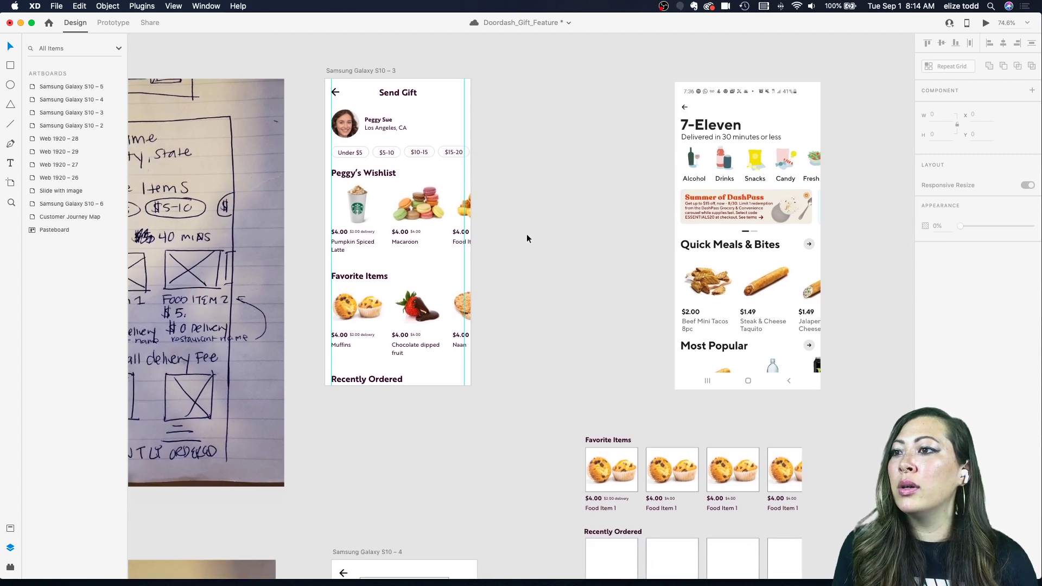
pyautogui.hscroll(-5, 526, 238)
pyautogui.scroll(3, 504, 214)
pyautogui.scroll(-3, 335, 428)
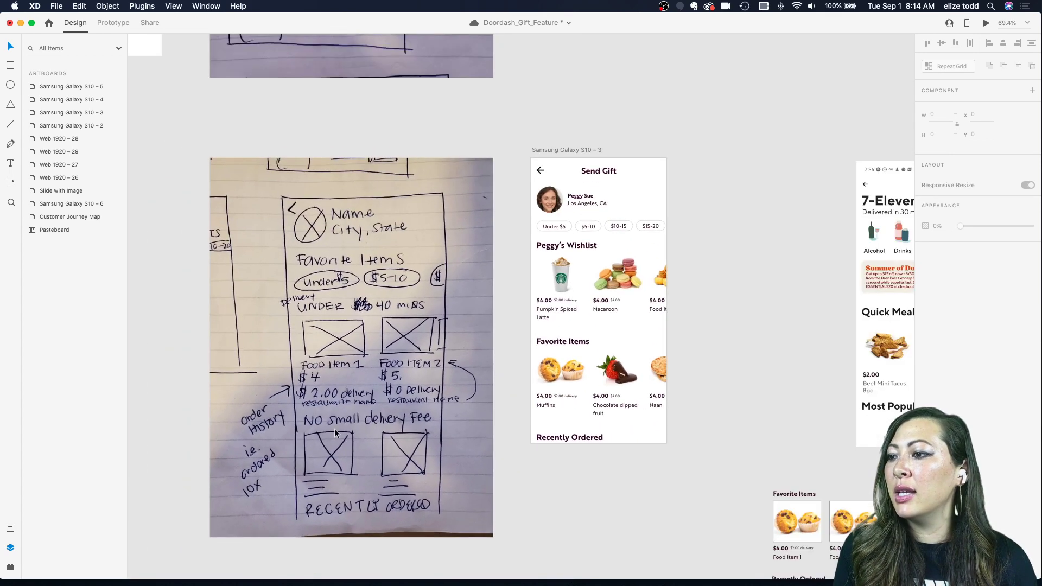
pyautogui.scroll(-2, 334, 428)
pyautogui.hscroll(1, 335, 428)
pyautogui.click(587, 229)
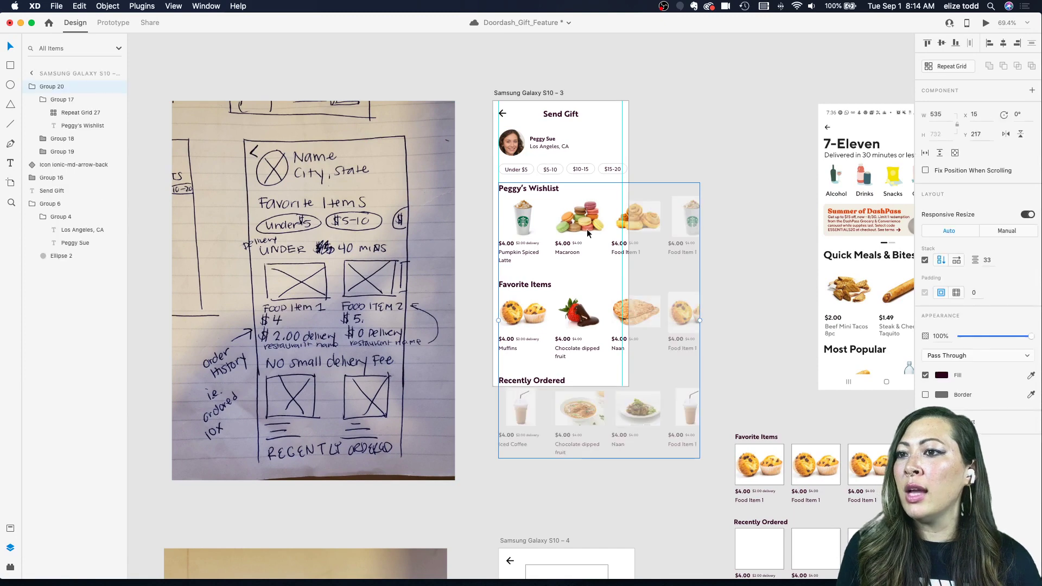
pyautogui.scroll(3, 588, 229)
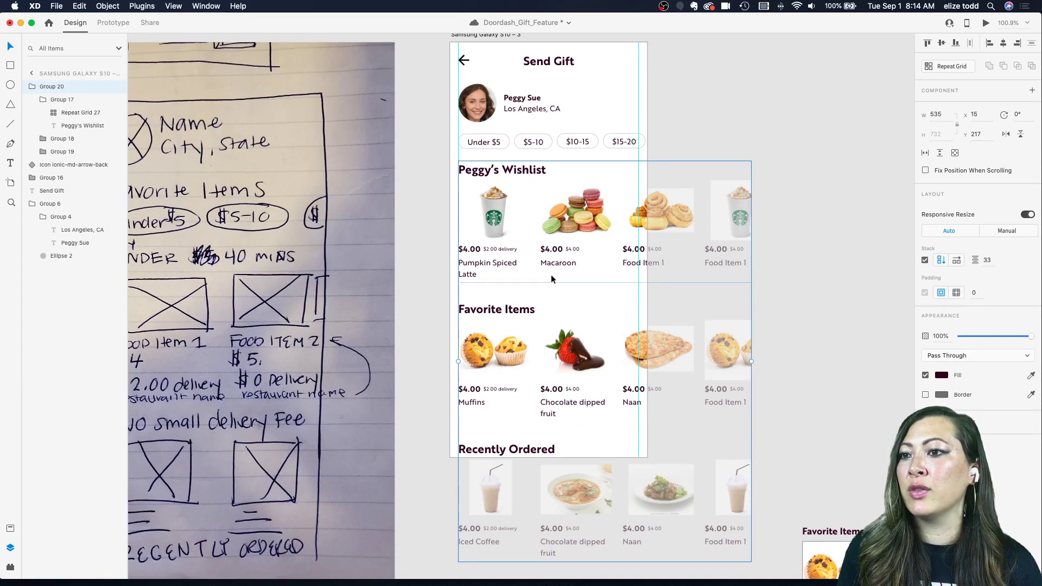
pyautogui.scroll(-3, 551, 275)
pyautogui.click(646, 173)
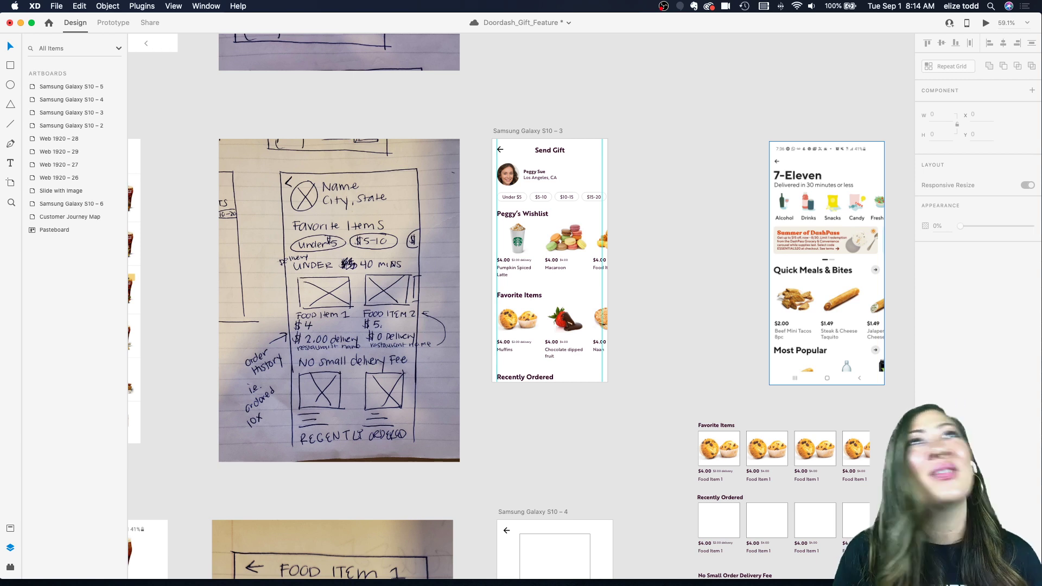
# - Save the Doordash_Gift_Feature document and look over the Send Gift artboard
pyautogui.press('cmd+s')
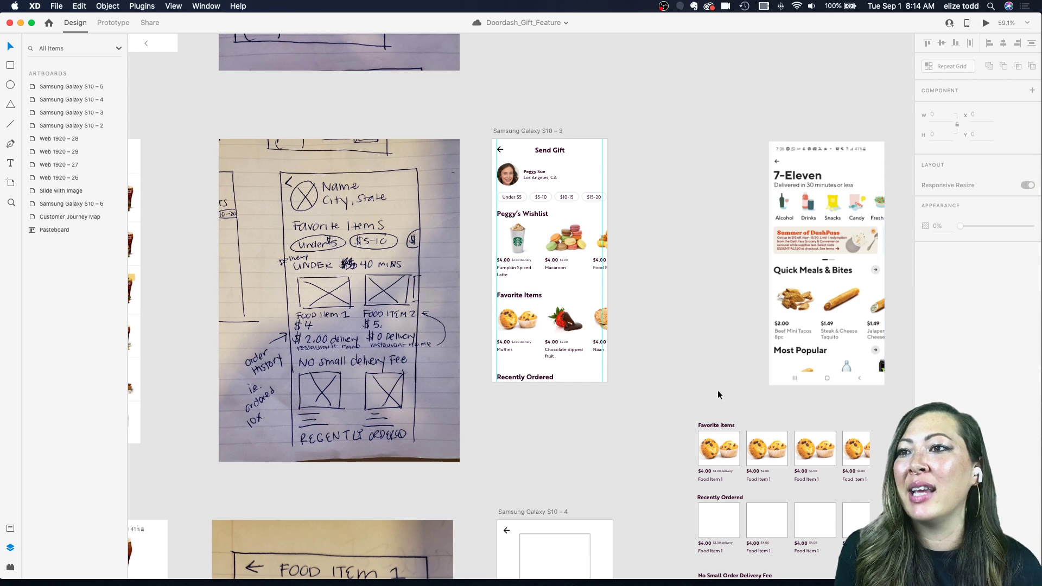
pyautogui.scroll(3, 565, 216)
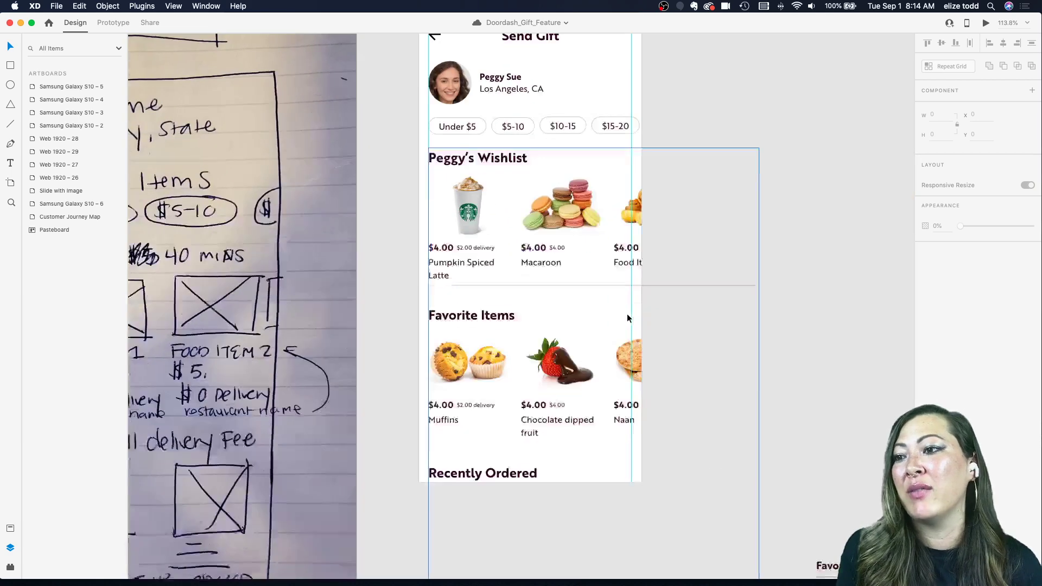
pyautogui.scroll(-3, 601, 268)
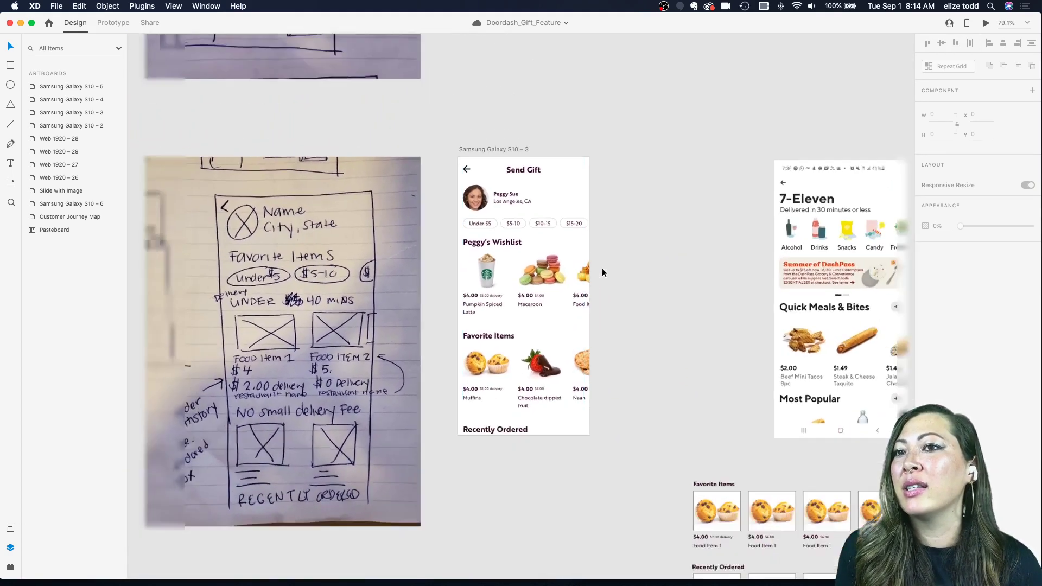
pyautogui.scroll(2, 601, 268)
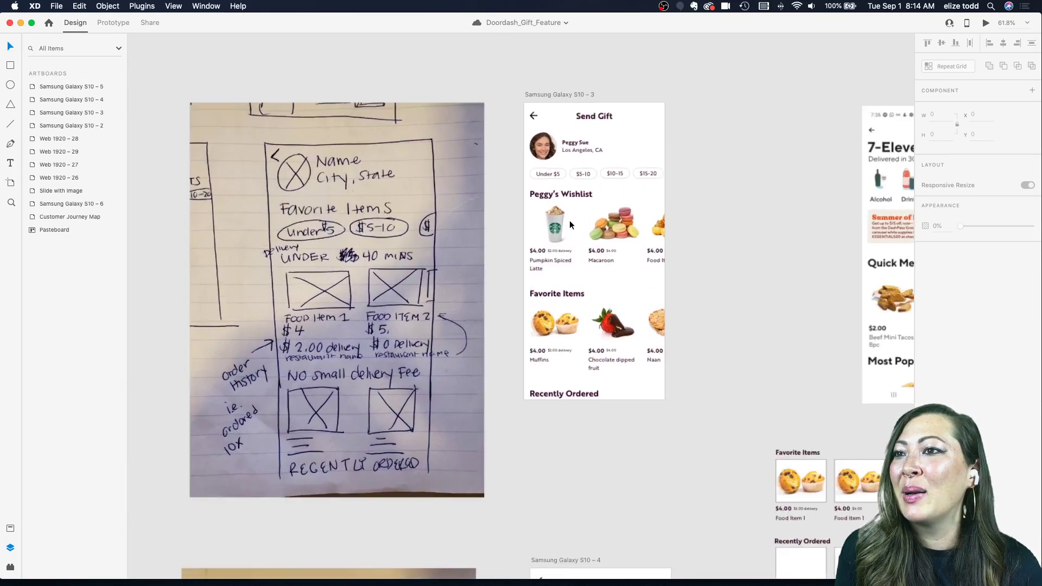
# - Compare the Send Gift artboard with the 7-Eleven reference, and examine the Food Item 1 artboard alongside its hand-drawn sketch
pyautogui.hscroll(5, 569, 221)
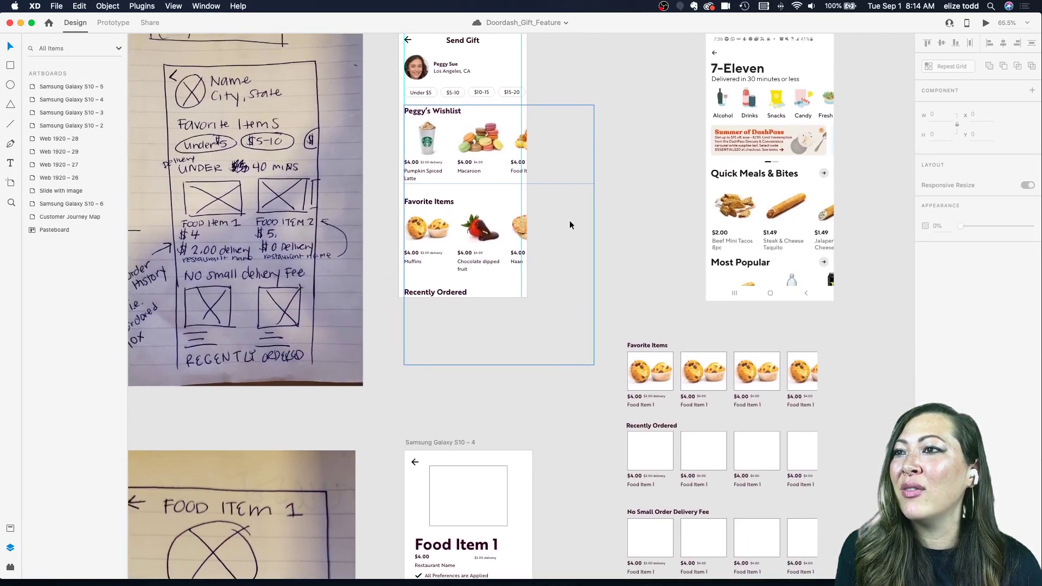
pyautogui.scroll(2, 628, 137)
pyautogui.scroll(-4, 629, 137)
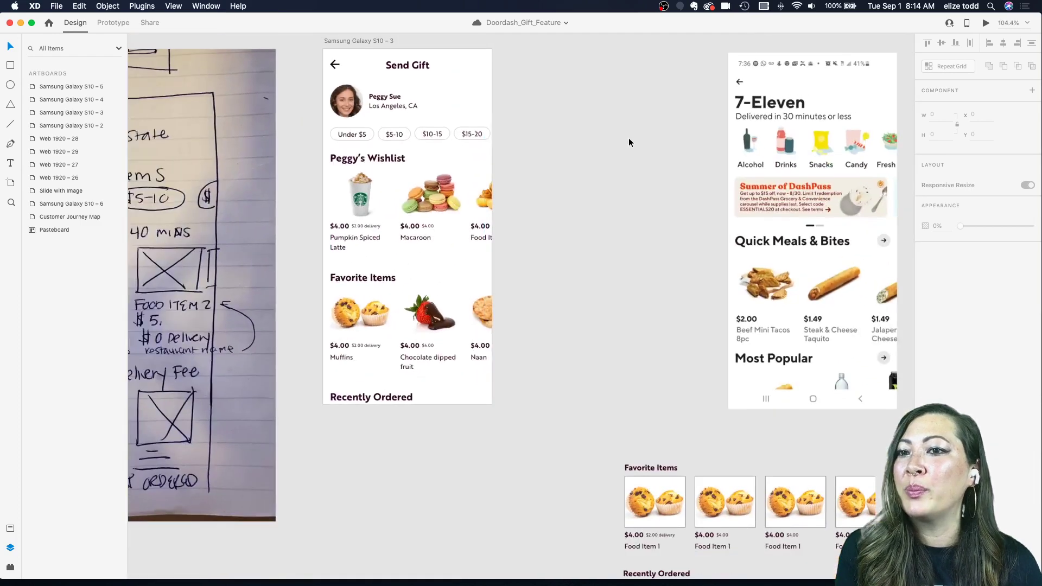
pyautogui.scroll(-6, 561, 309)
pyautogui.hscroll(-4, 561, 309)
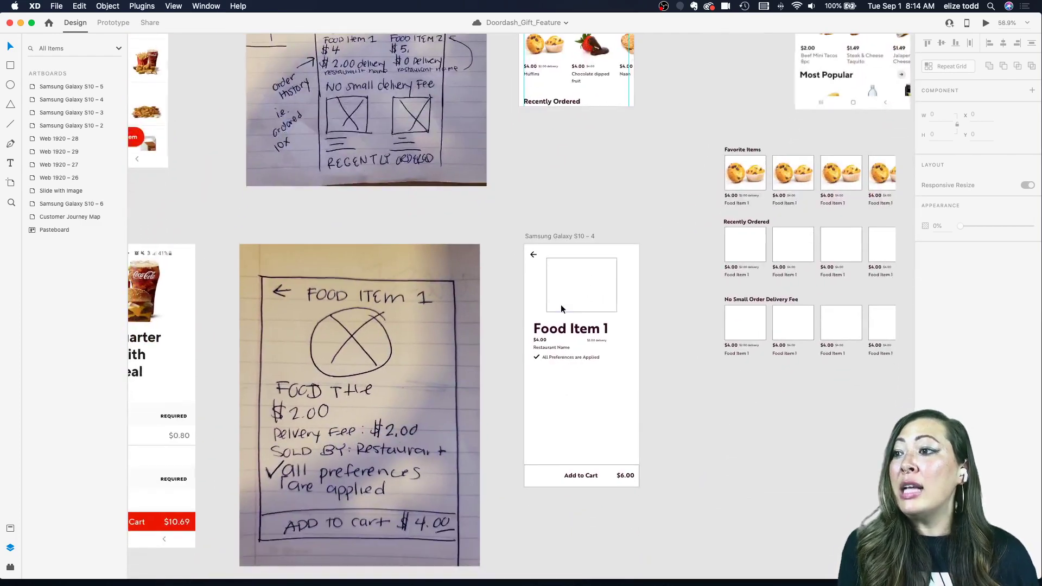
pyautogui.click(539, 241)
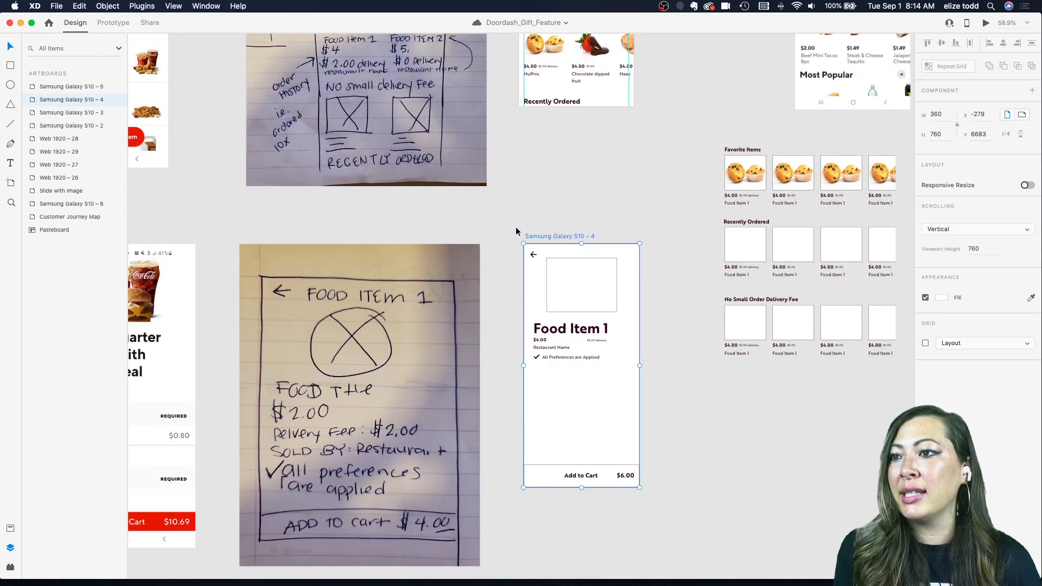
pyautogui.scroll(-2, 515, 227)
pyautogui.scroll(2, 516, 227)
pyautogui.scroll(-5, 515, 227)
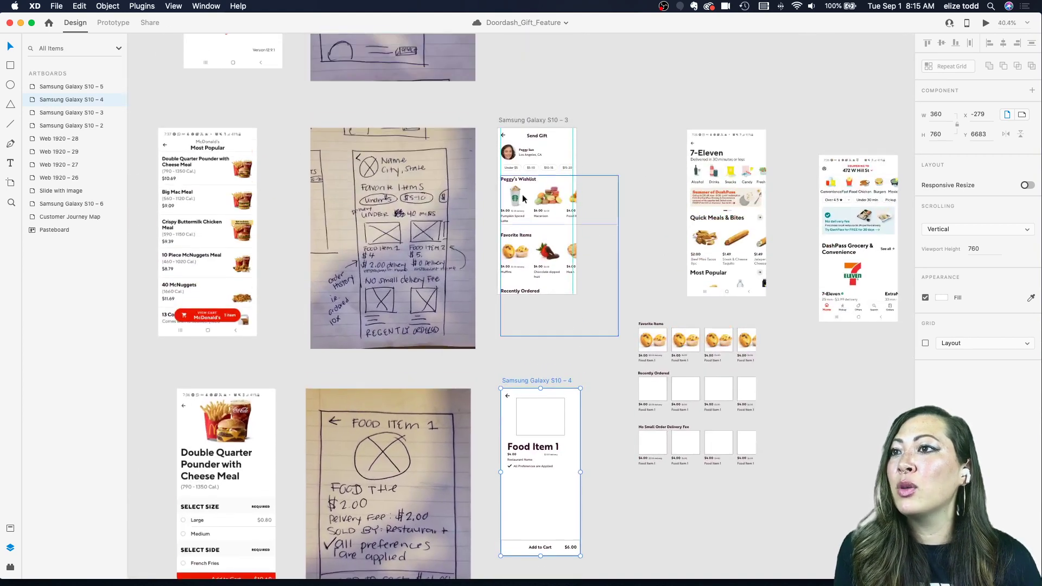
# - Copy the Pumpkin Spiced Latte image from the wishlist section into the image placeholder on the Food Item 1 artboard
pyautogui.scroll(5, 508, 216)
pyautogui.doubleClick(491, 219)
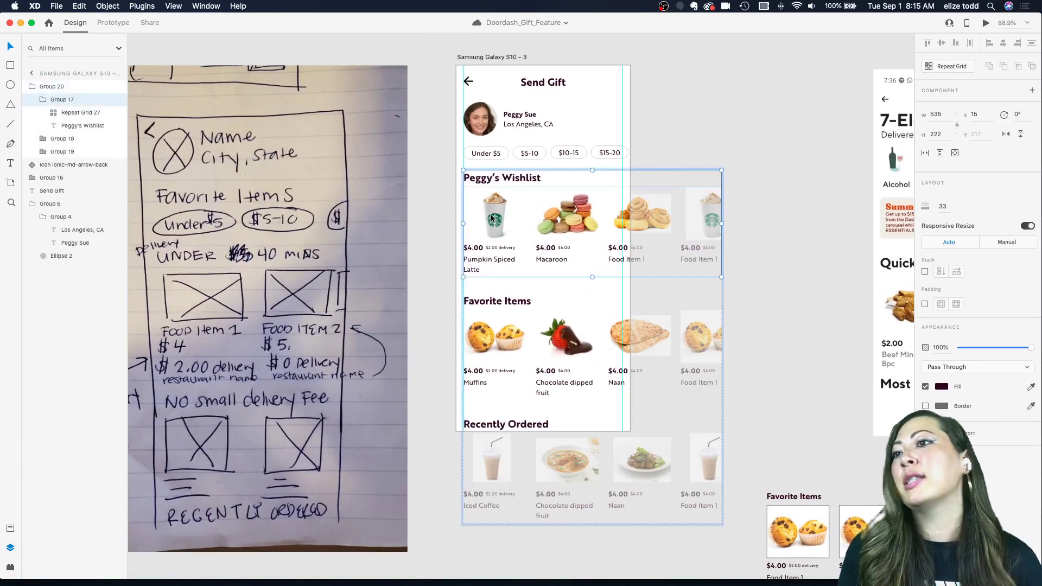
pyautogui.doubleClick(491, 218)
pyautogui.doubleClick(491, 218)
pyautogui.scroll(-3, 491, 218)
pyautogui.scroll(-5, 515, 207)
pyautogui.scroll(2, 529, 188)
pyautogui.click(529, 189)
pyautogui.press('cmd+v')
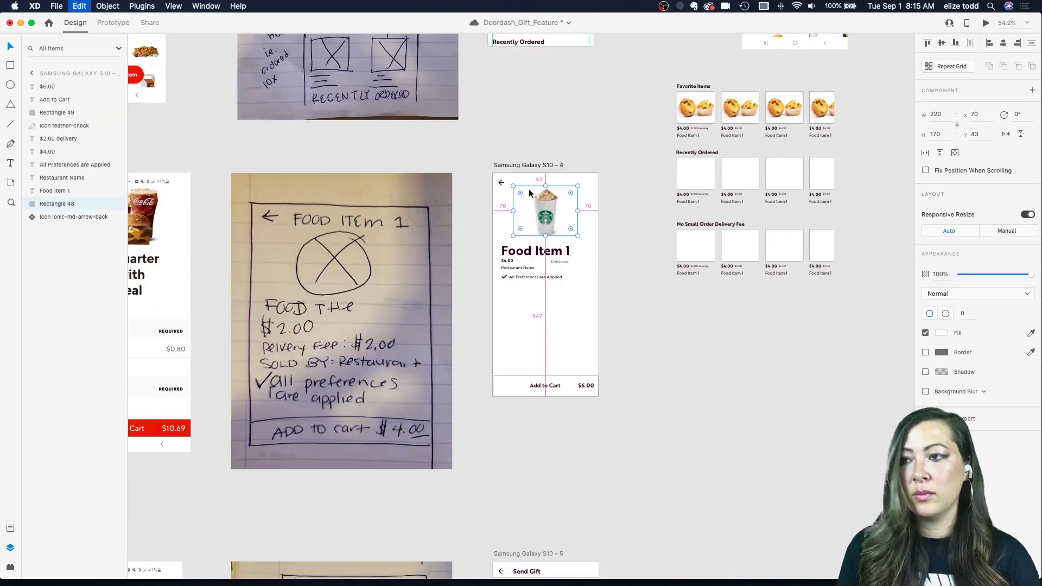
pyautogui.scroll(3, 529, 188)
pyautogui.click(613, 203)
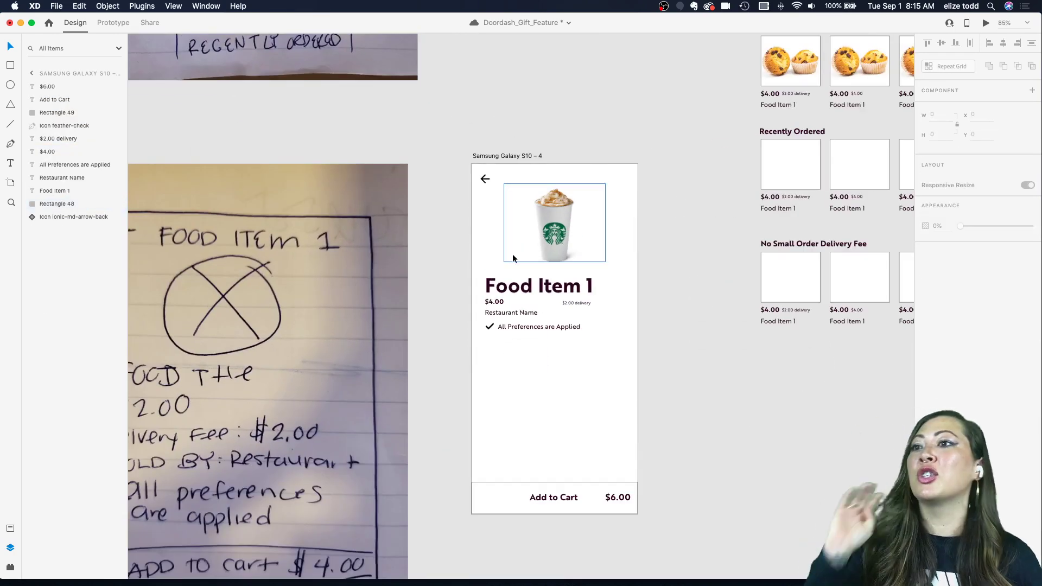
# - Replace the Food Item 1 title with the item name "Pumpkin Spiced Latte" copied from the Send Gift artboard's wishlist
pyautogui.scroll(-1, 533, 289)
pyautogui.scroll(-3, 533, 289)
pyautogui.scroll(5, 531, 284)
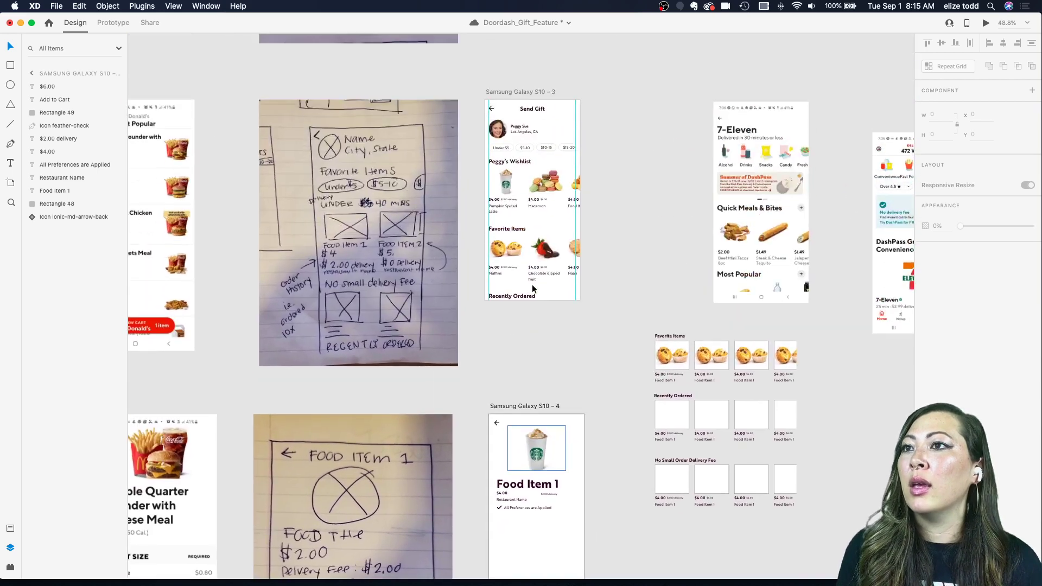
pyautogui.scroll(2, 489, 223)
pyautogui.doubleClick(488, 223)
pyautogui.press('super+c')
pyautogui.scroll(-5, 521, 325)
pyautogui.doubleClick(513, 402)
pyautogui.press('super+v')
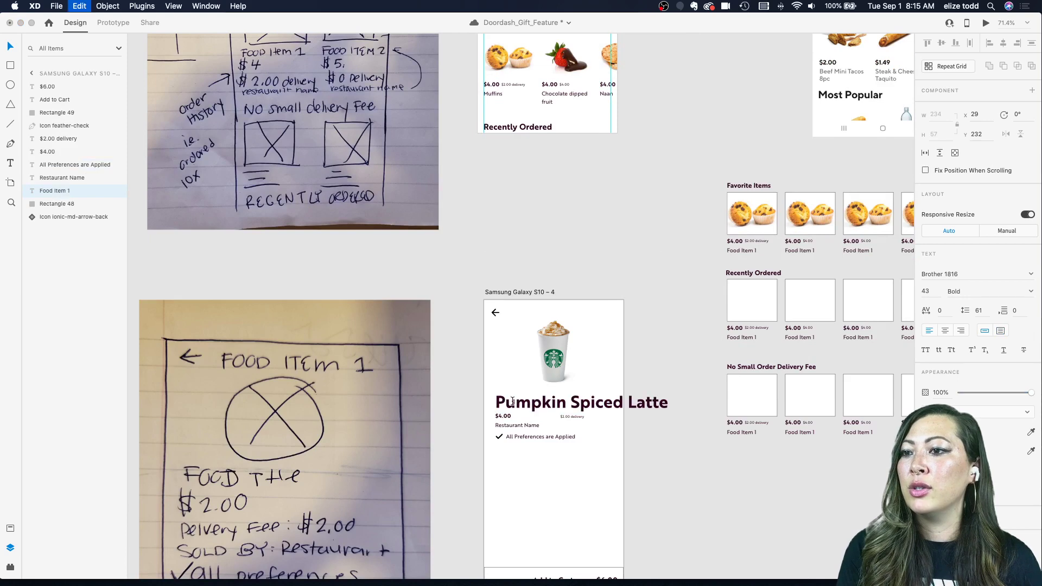
pyautogui.press('Escape')
# - Place the Double Quarter Pounder reference beside the food item artboard, deleting the three spare food-section groups from that area
pyautogui.scroll(-5, 622, 378)
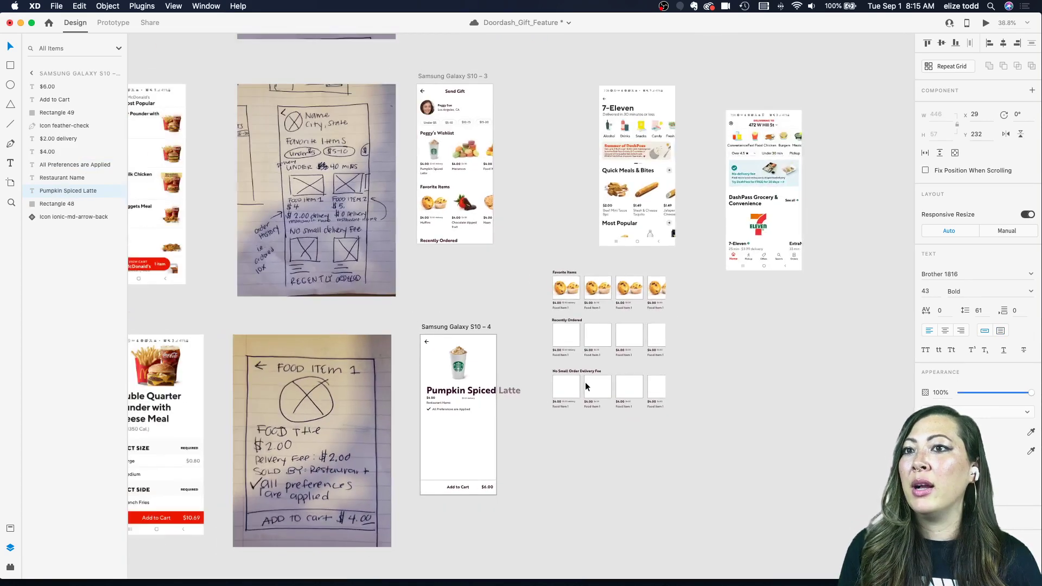
pyautogui.scroll(-3, 585, 382)
pyautogui.hscroll(-3, 585, 382)
pyautogui.moveTo(265, 254); pyautogui.dragTo(748, 350)
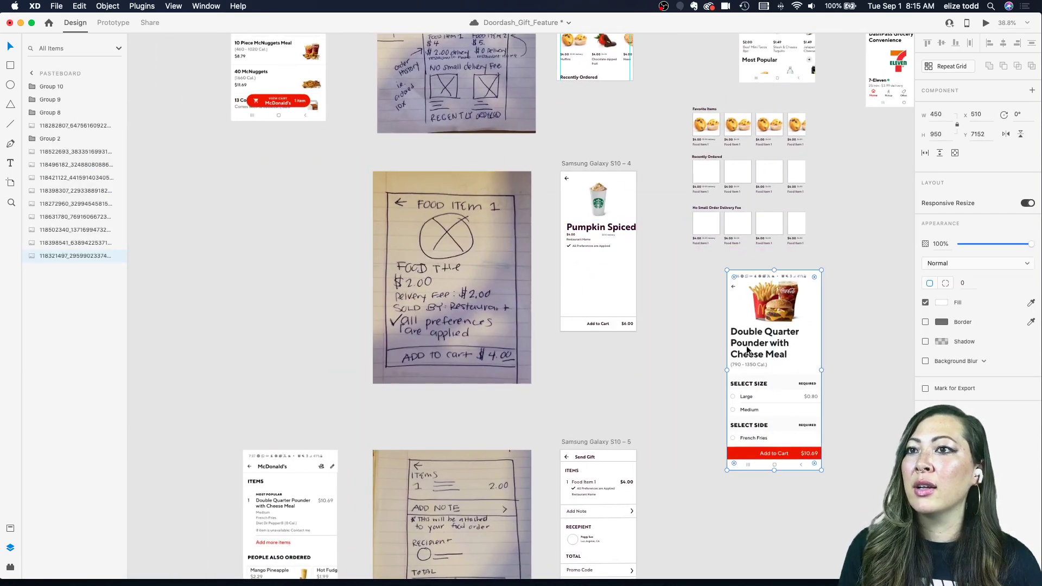
pyautogui.moveTo(673, 112); pyautogui.dragTo(804, 262)
pyautogui.press('Delete')
pyautogui.moveTo(793, 305); pyautogui.dragTo(712, 206)
# - Break the Pumpkin Spiced Latte title onto a second line after "Pumpkin"
pyautogui.scroll(5, 712, 205)
pyautogui.doubleClick(515, 249)
pyautogui.click(515, 249)
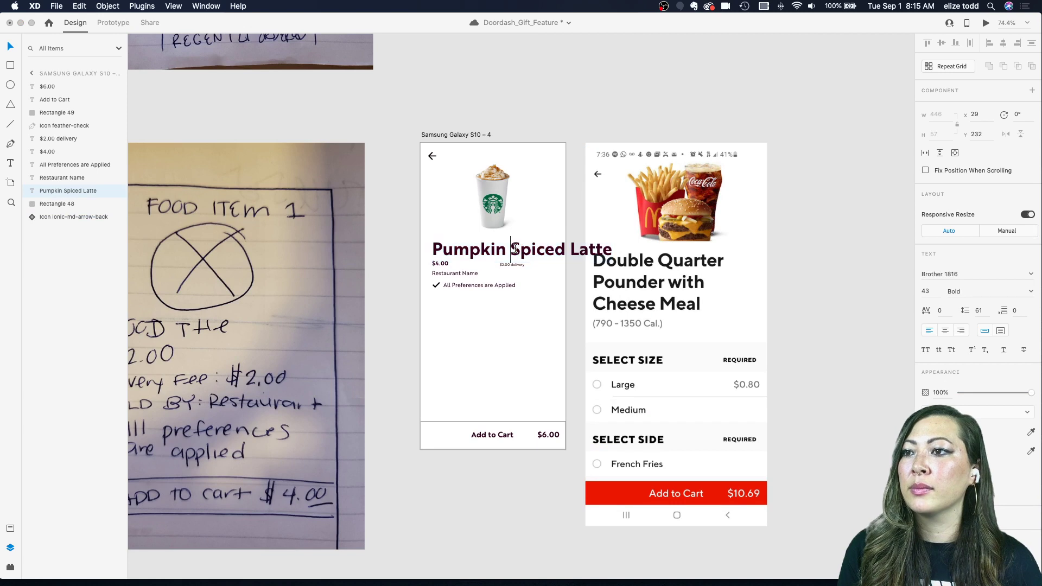
pyautogui.press('Return')
pyautogui.press('Escape')
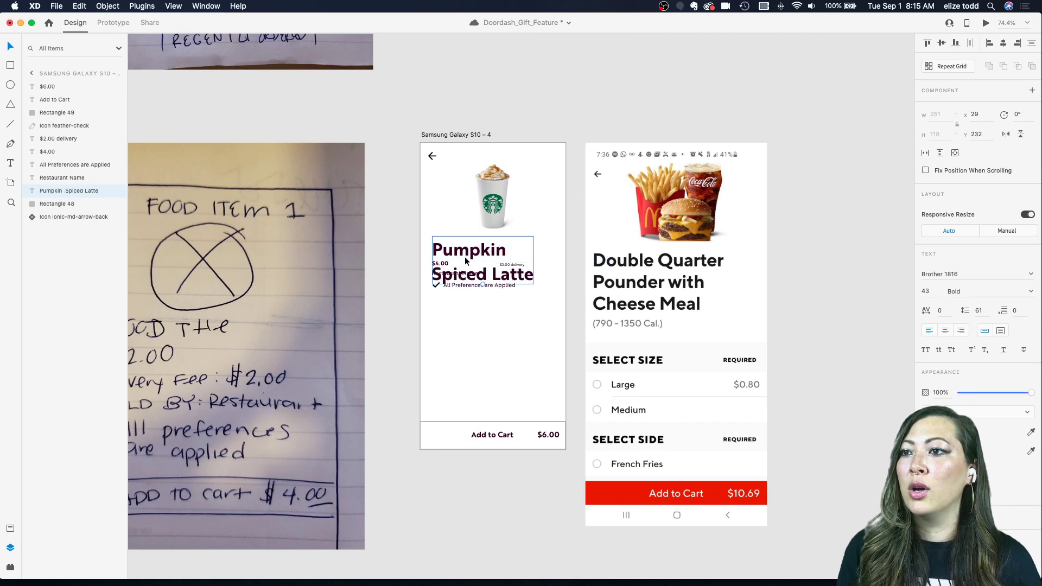
# - Move the price, delivery fee, restaurant name and preferences lines down so they clear the two-line title
pyautogui.moveTo(467, 251); pyautogui.dragTo(465, 219)
pyautogui.moveTo(426, 253); pyautogui.dragTo(538, 308)
pyautogui.moveTo(440, 264); pyautogui.dragTo(440, 329)
pyautogui.moveTo(441, 241); pyautogui.dragTo(438, 281)
# - Set the title's line spacing to 50 and shift the title slightly lower beneath the latte image
pyautogui.scroll(3, 440, 281)
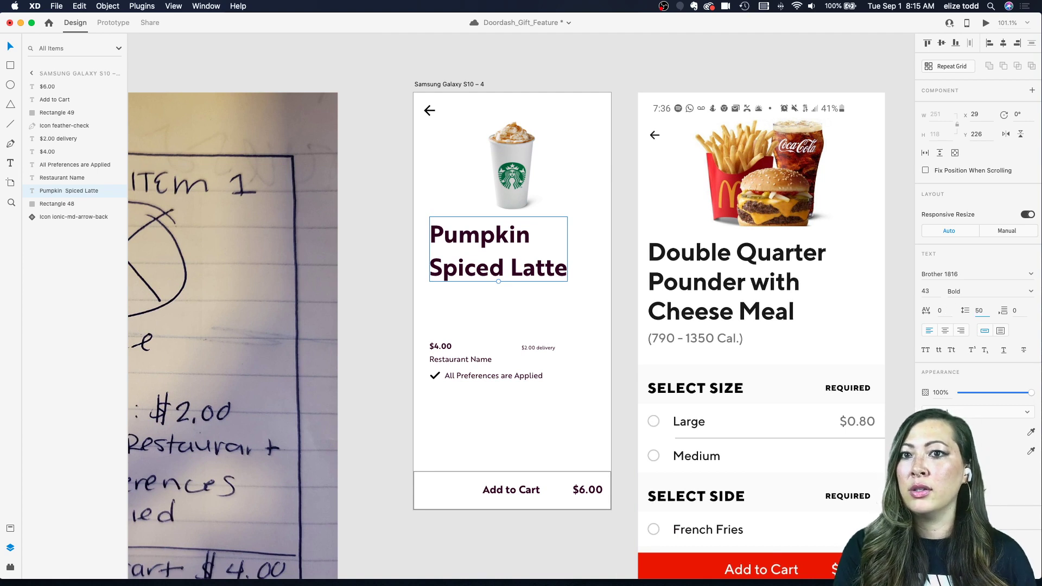
pyautogui.write('50')
pyautogui.press('Return')
pyautogui.click(504, 292)
pyautogui.moveTo(488, 241); pyautogui.dragTo(489, 247)
# - Move the Double Quarter Pounder reference slightly up and closer to the food item artboard for comparison
pyautogui.hscroll(5, 496, 212)
pyautogui.moveTo(571, 216); pyautogui.dragTo(562, 190)
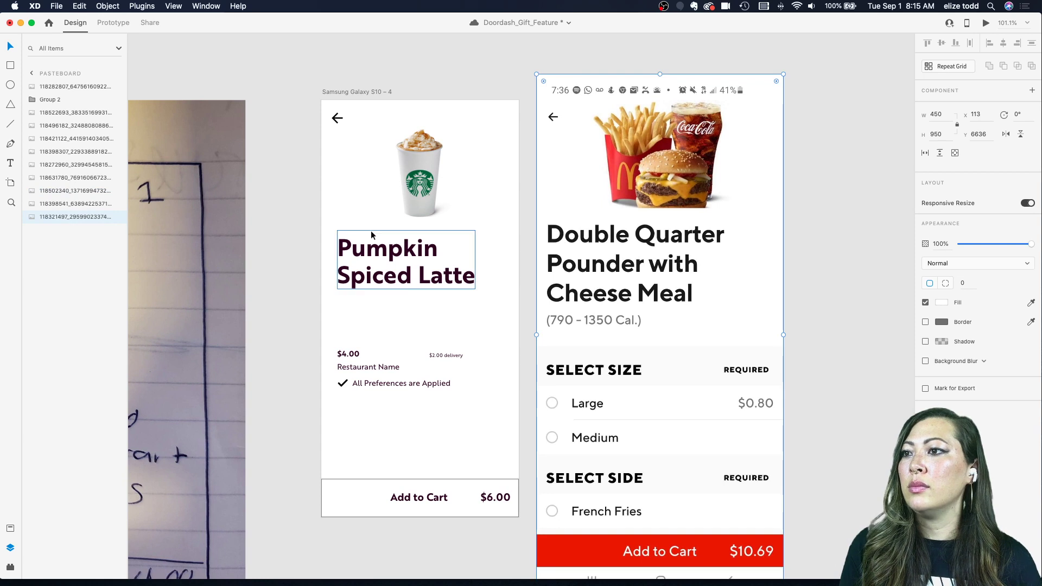
pyautogui.click(349, 250)
# - Add vertical guides about 16 px inside the left and right edges of the food item artboard
pyautogui.click(319, 189)
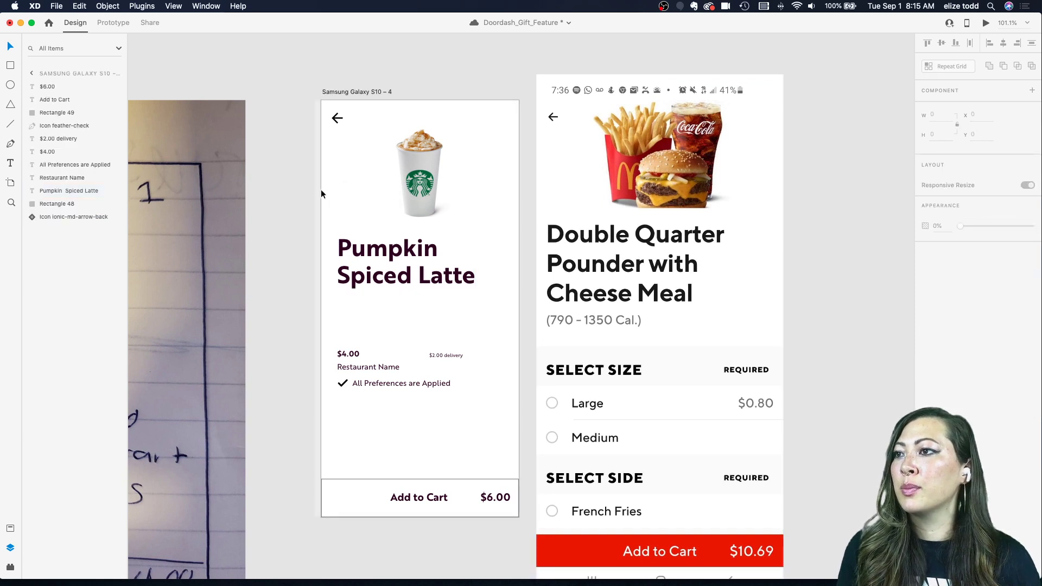
pyautogui.moveTo(320, 188); pyautogui.dragTo(851, 206)
pyautogui.scroll(5, 328, 190)
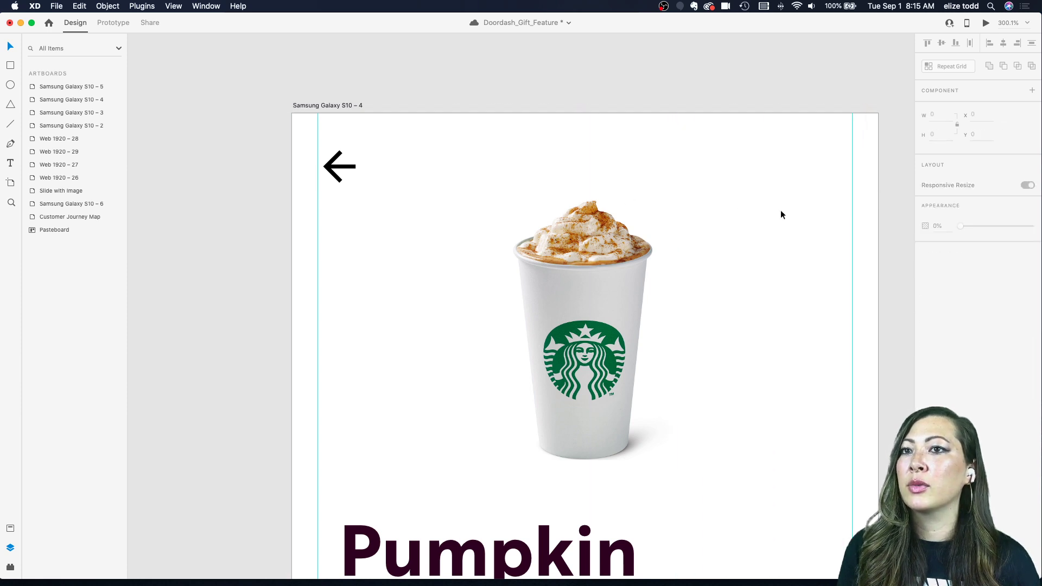
pyautogui.scroll(-5, 771, 211)
# - Align the back arrow and the Pumpkin Spiced Latte title to the left margin guide at X 16
pyautogui.click(533, 188)
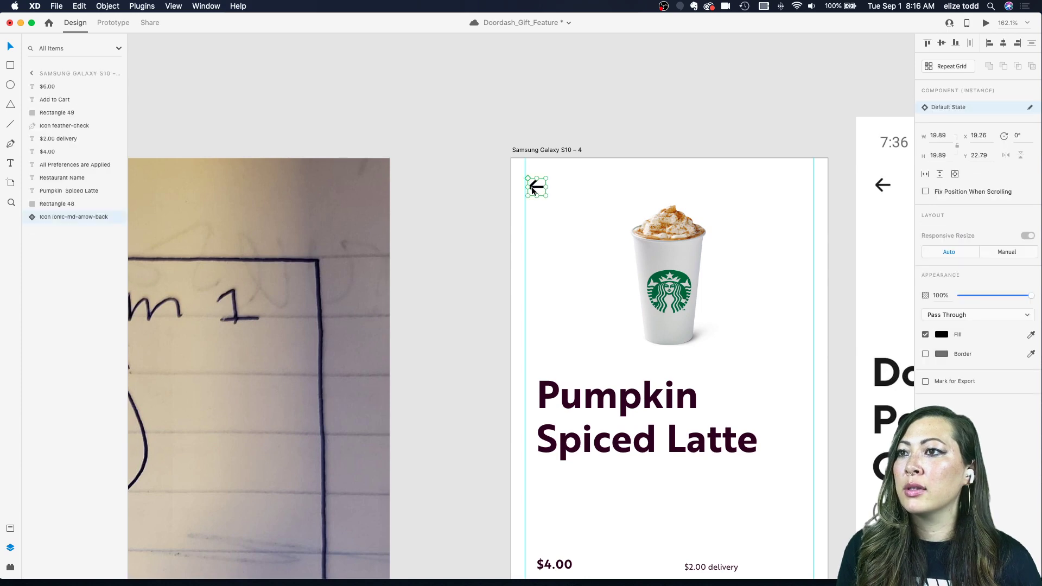
pyautogui.moveTo(532, 189); pyautogui.dragTo(530, 186)
pyautogui.scroll(-2, 565, 260)
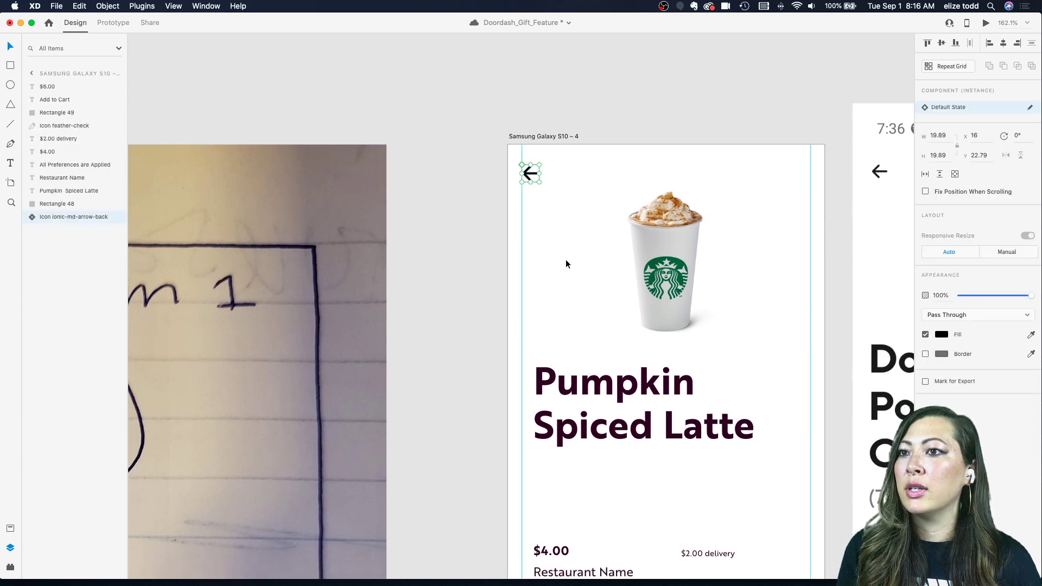
pyautogui.click(565, 373)
pyautogui.scroll(-3, 555, 372)
pyautogui.hscroll(2, 555, 373)
pyautogui.click(535, 80)
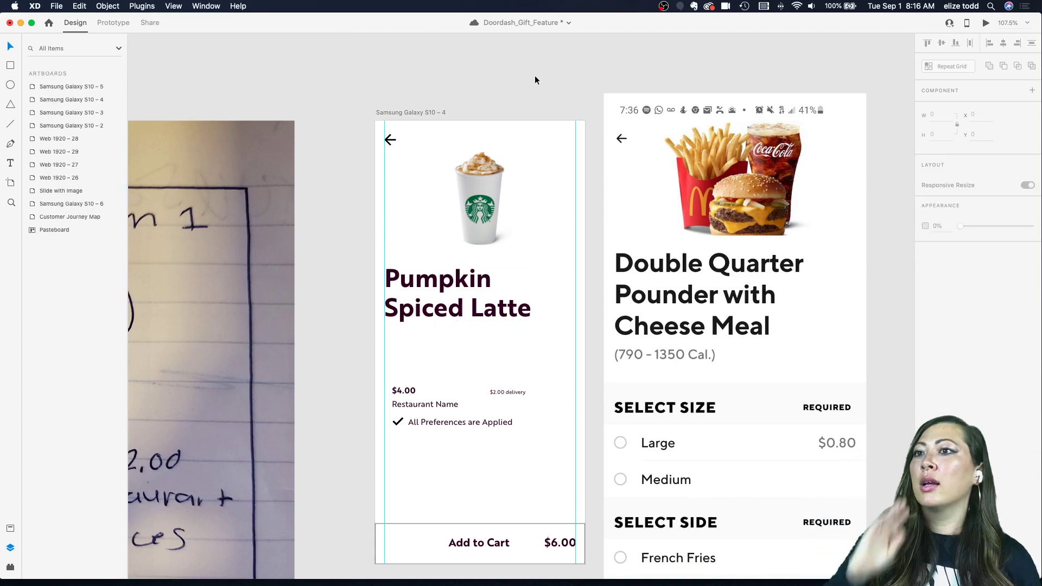
pyautogui.scroll(-1, 535, 79)
pyautogui.scroll(-3, 448, 252)
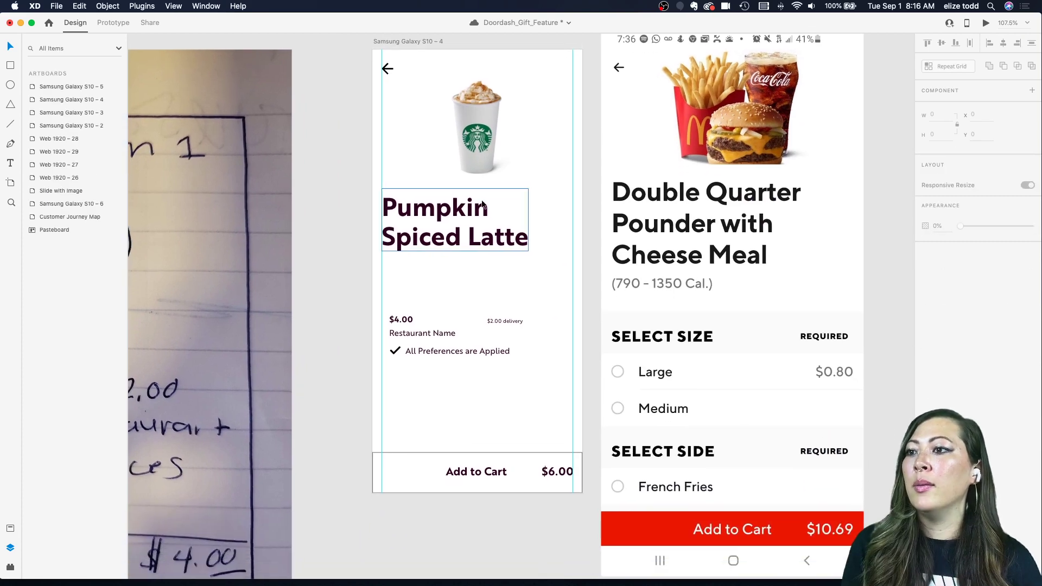
pyautogui.scroll(3, 448, 248)
pyautogui.scroll(-2, 447, 216)
pyautogui.click(408, 216)
pyautogui.keyDown('alt'); pyautogui.moveTo(409, 213); pyautogui.dragTo(411, 275); pyautogui.keyUp('alt')
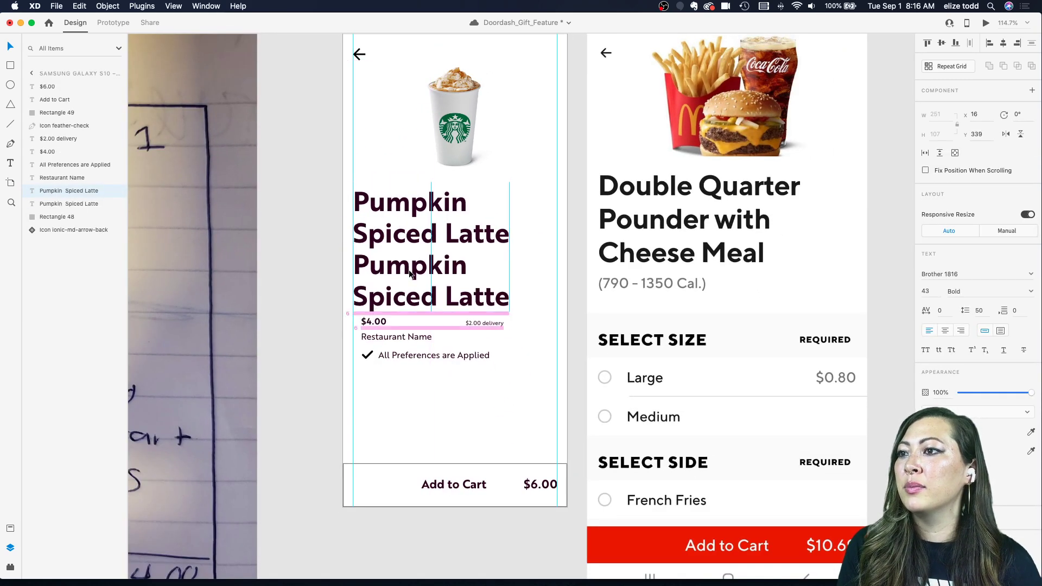
pyautogui.press('super+z')
# - Duplicate the Restaurant Name text to just below the title on the left guide and change the copy to "(400 Cal.)"
pyautogui.click(374, 336)
pyautogui.keyDown('alt'); pyautogui.moveTo(373, 336); pyautogui.dragTo(366, 265); pyautogui.keyUp('alt')
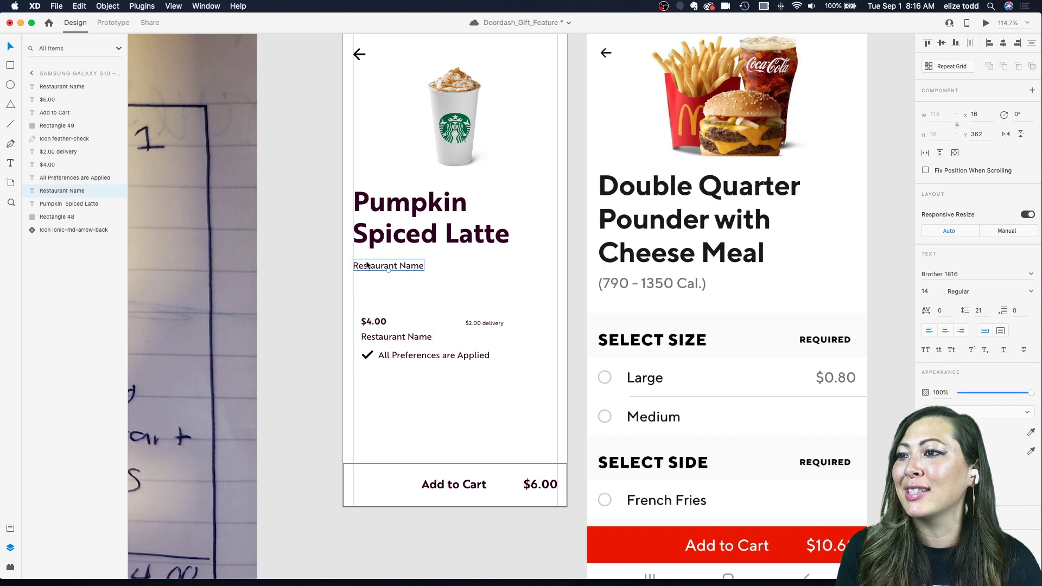
pyautogui.doubleClick(366, 264)
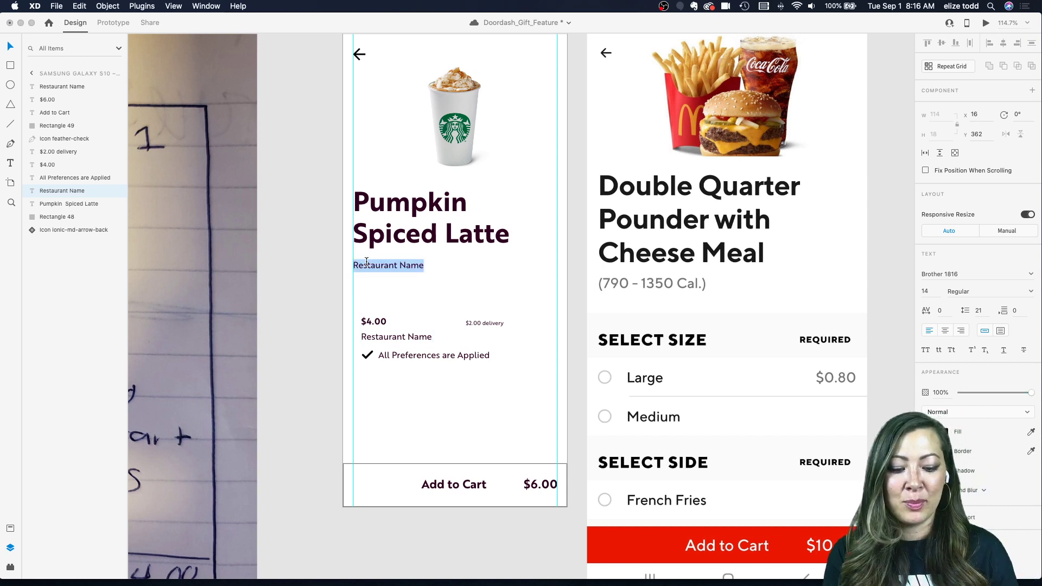
pyautogui.write('(')
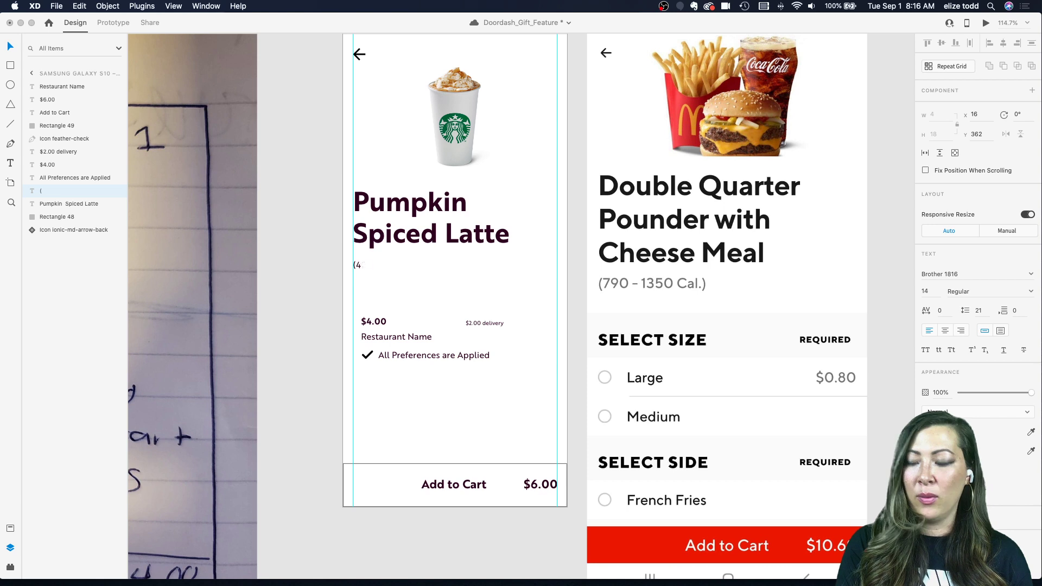
pyautogui.write('400 Cal.')
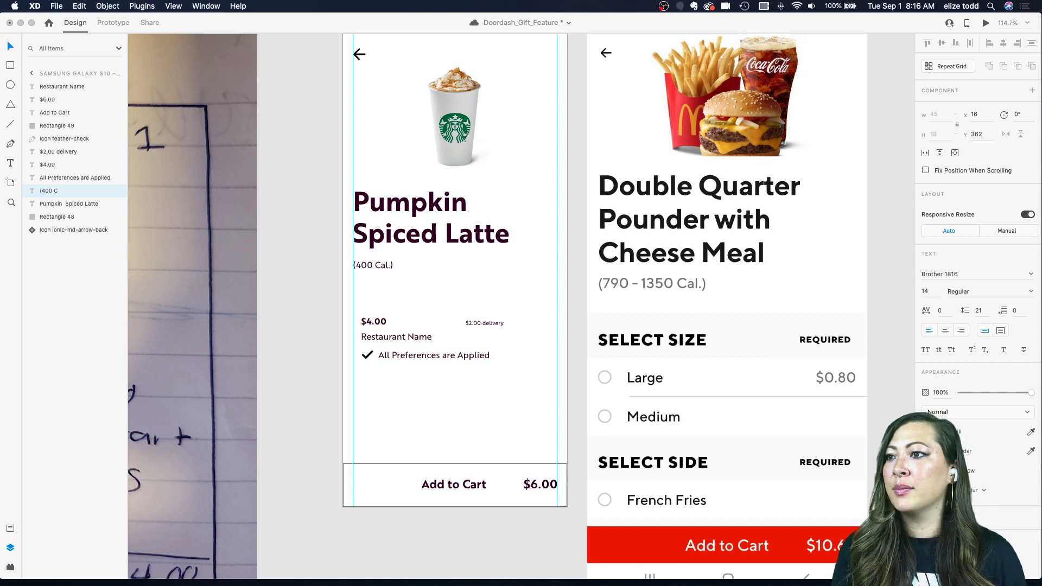
pyautogui.press('Escape')
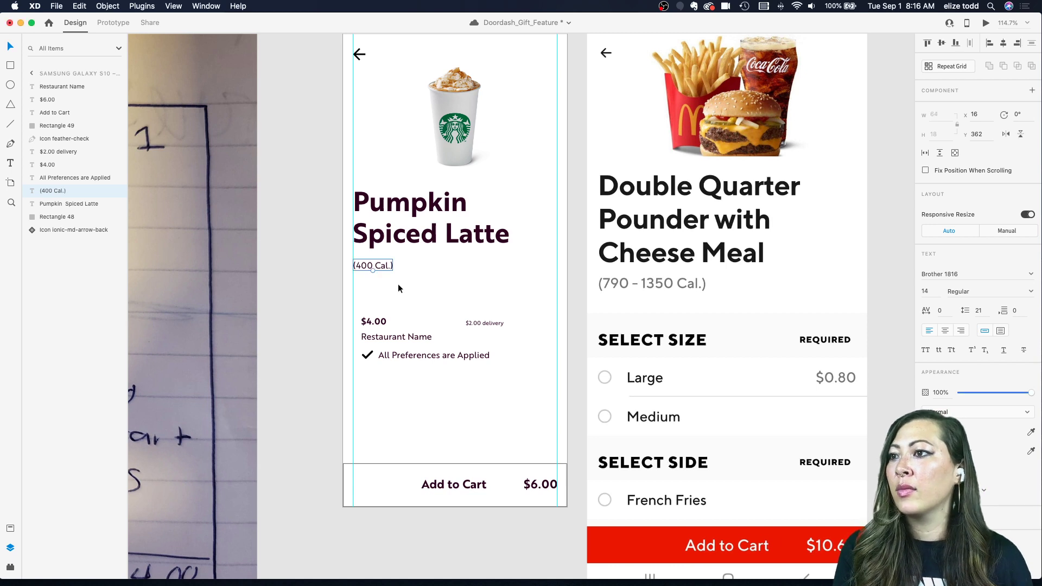
# - Recolour the "(400 Cal.)" text with a gray from the saved document colors
pyautogui.click(8, 528)
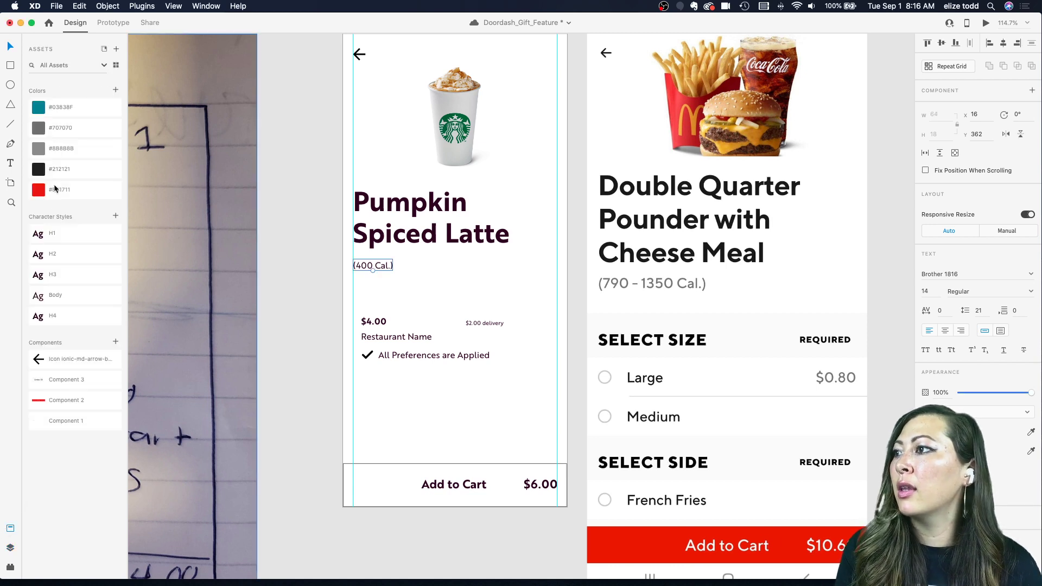
pyautogui.click(452, 306)
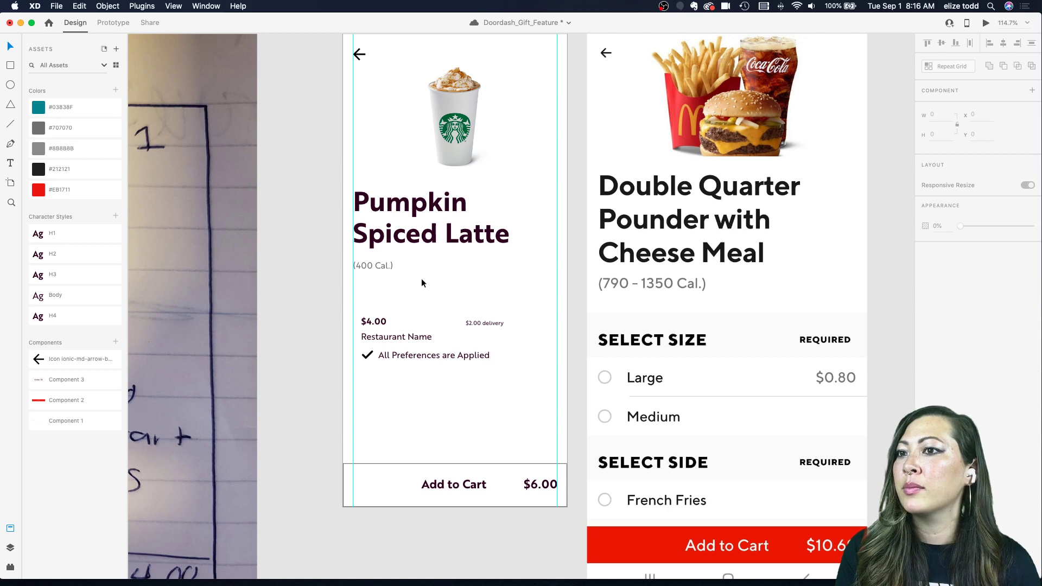
pyautogui.scroll(4, 421, 278)
pyautogui.scroll(-3, 375, 290)
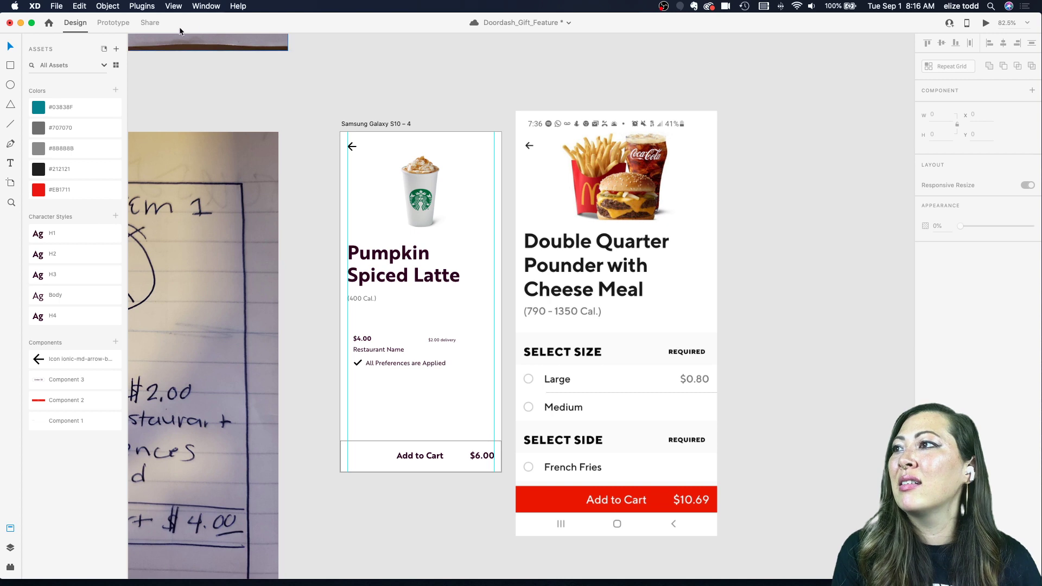
# - Compare the Pumpkin Spiced Latte artboard with the hand-drawn Food Item 1 sketch and the Double Quarter Pounder reference
pyautogui.click(105, 50)
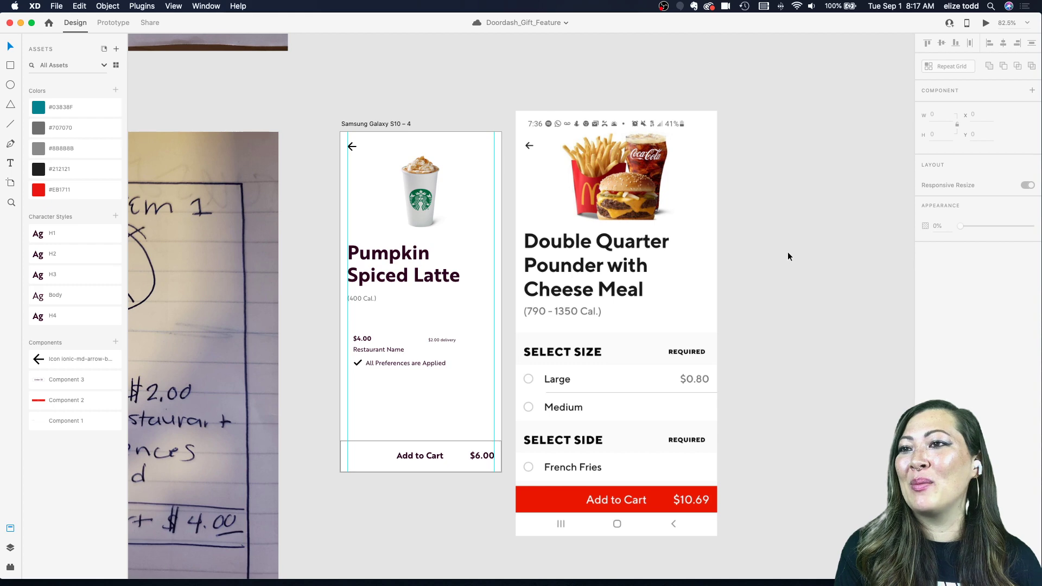
pyautogui.scroll(-3, 779, 255)
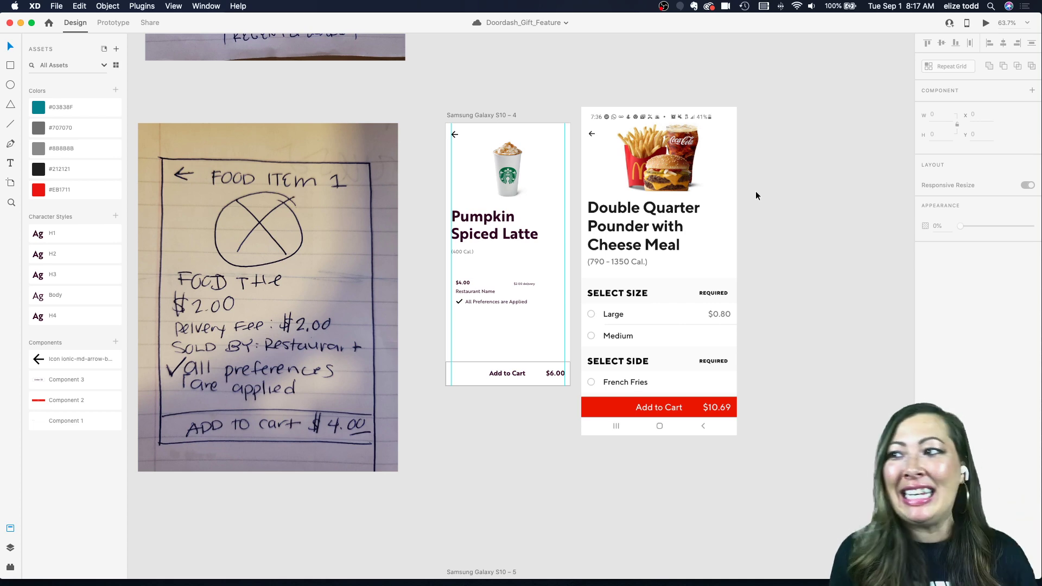
pyautogui.scroll(5, 445, 244)
pyautogui.scroll(-1, 445, 244)
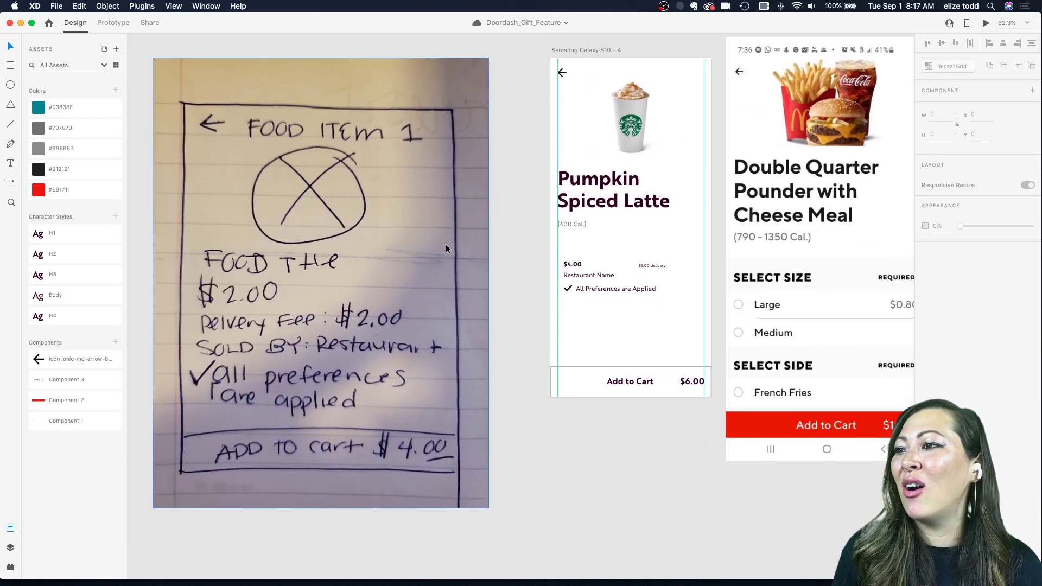
pyautogui.hscroll(2, 445, 248)
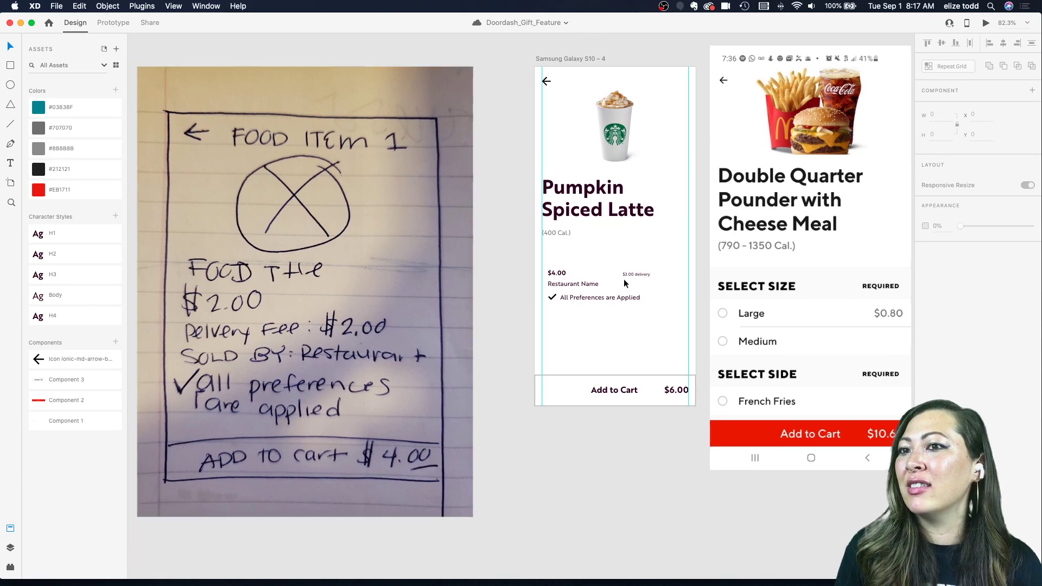
# - Examine the latte screen's price, delivery, restaurant and preferences lines against the sketch and the size and side options of the meal reference
pyautogui.scroll(3, 623, 279)
pyautogui.scroll(-1, 624, 279)
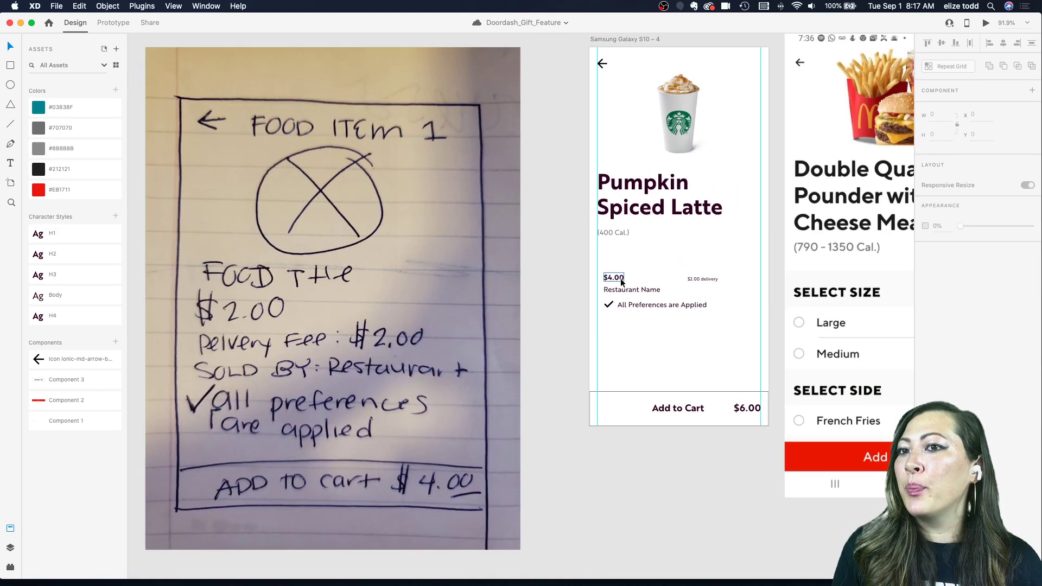
pyautogui.hscroll(5, 623, 280)
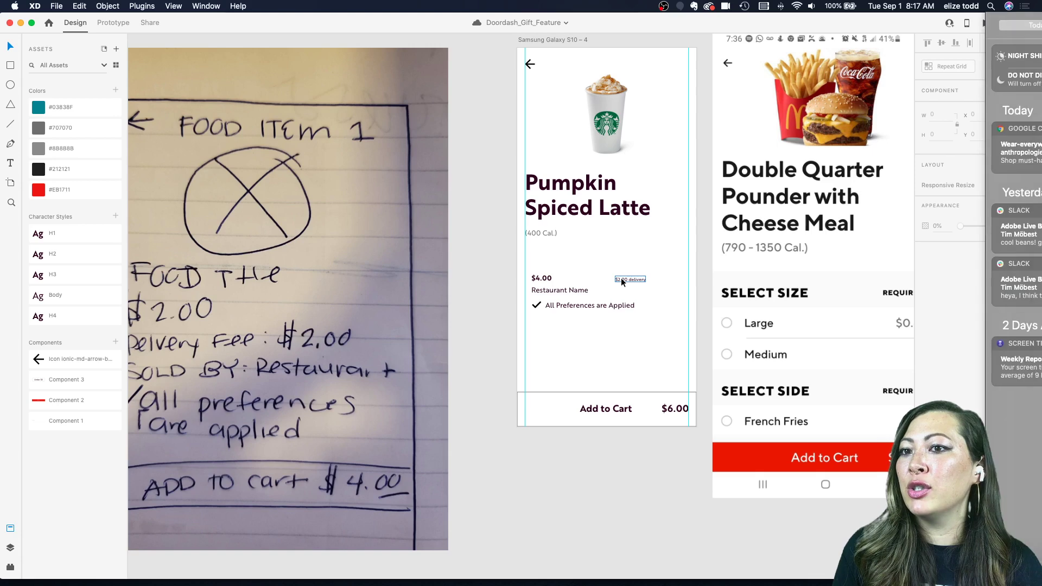
pyautogui.hscroll(-5, 621, 278)
pyautogui.scroll(-3, 621, 277)
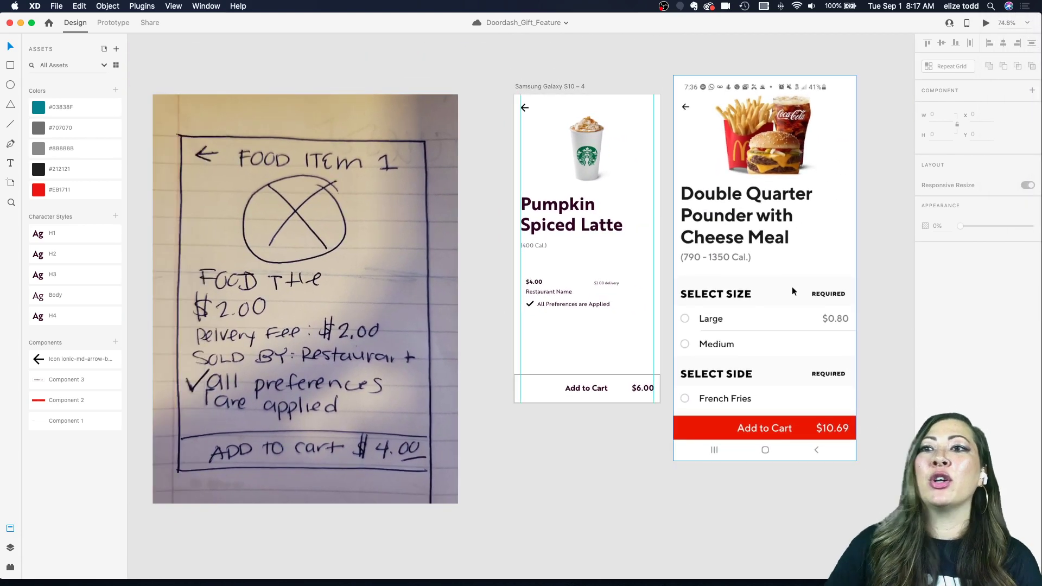
pyautogui.scroll(5, 787, 275)
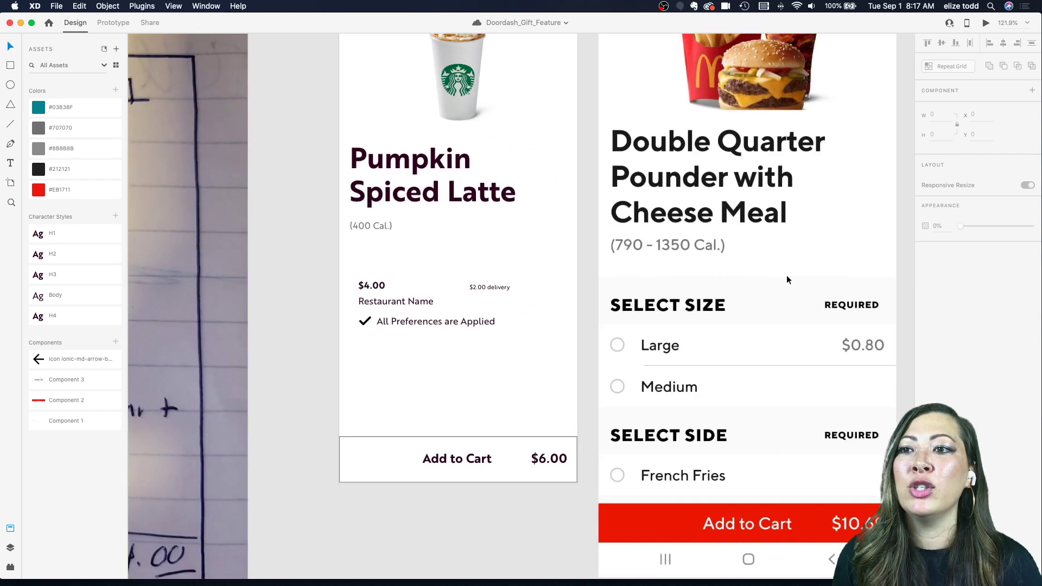
pyautogui.scroll(-3, 604, 389)
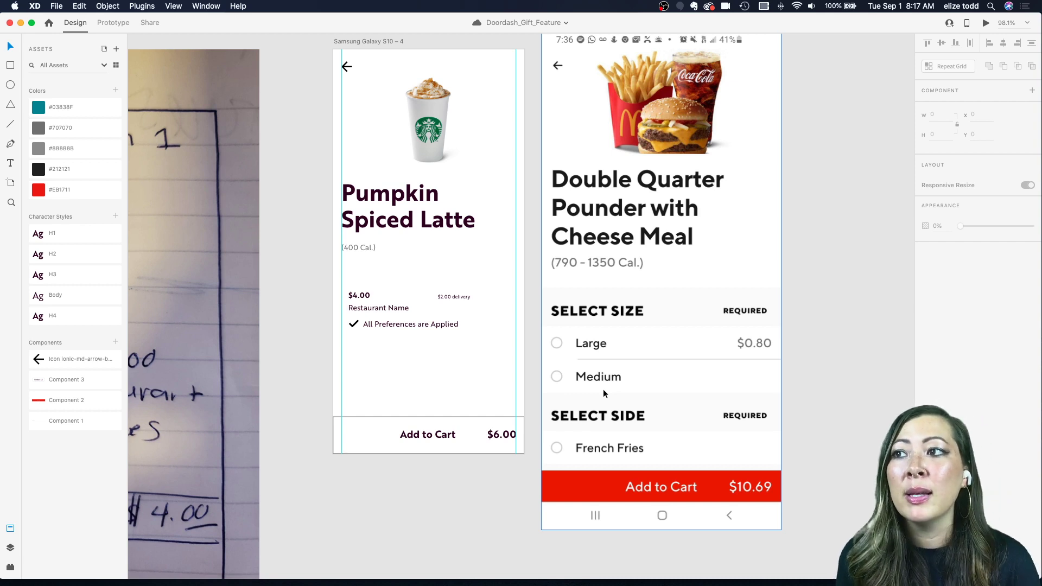
pyautogui.scroll(-5, 379, 414)
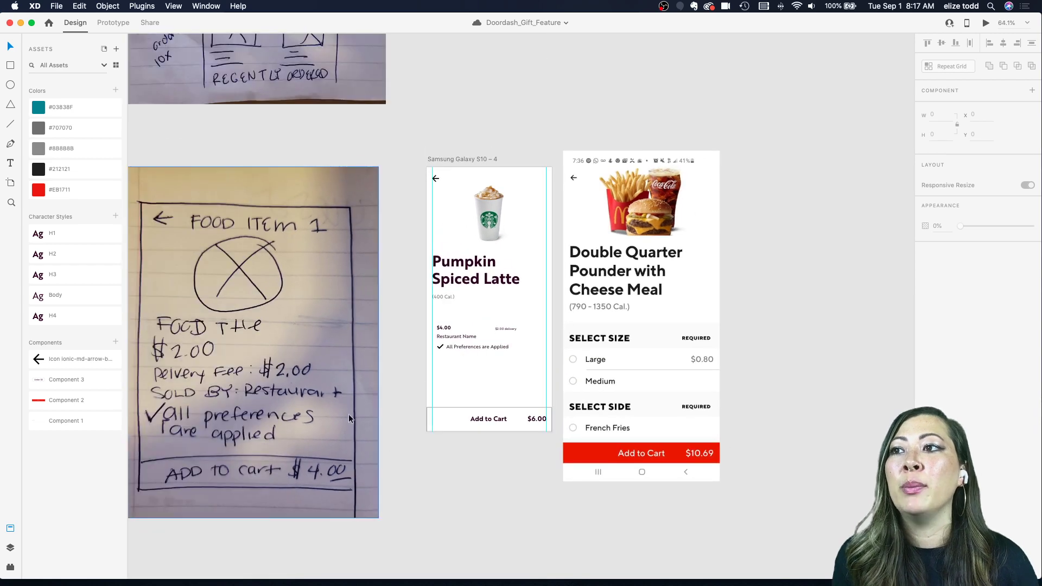
pyautogui.scroll(5, 500, 223)
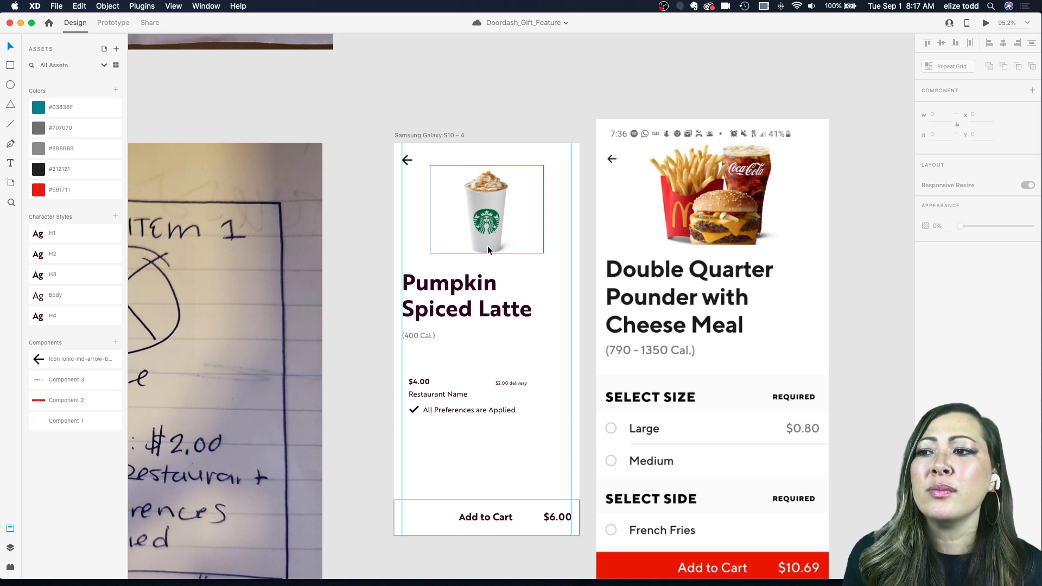
pyautogui.scroll(-3, 487, 250)
pyautogui.scroll(5, 487, 250)
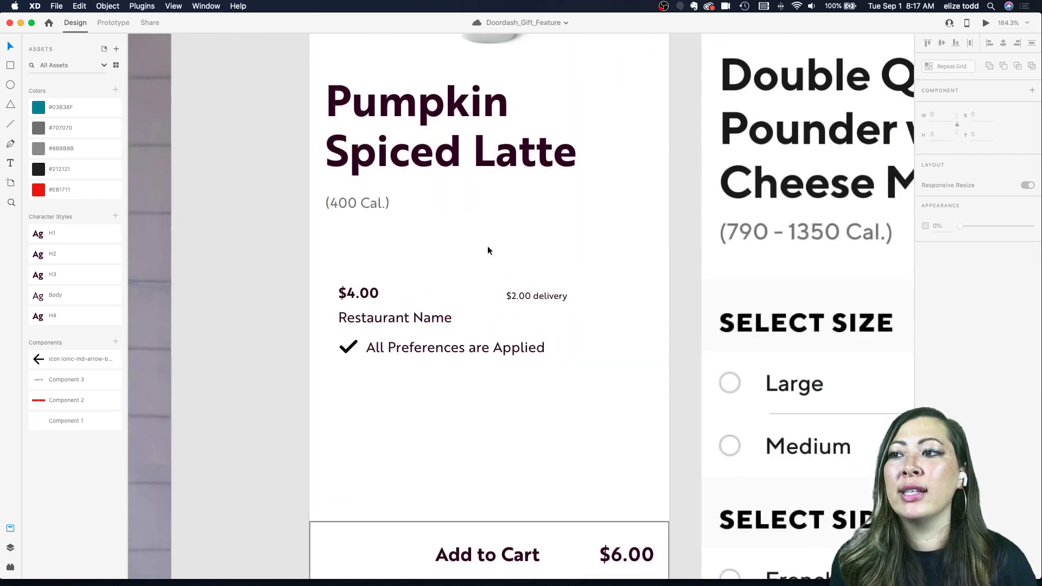
pyautogui.scroll(-3, 497, 360)
pyautogui.scroll(-1, 497, 361)
pyautogui.scroll(-3, 498, 360)
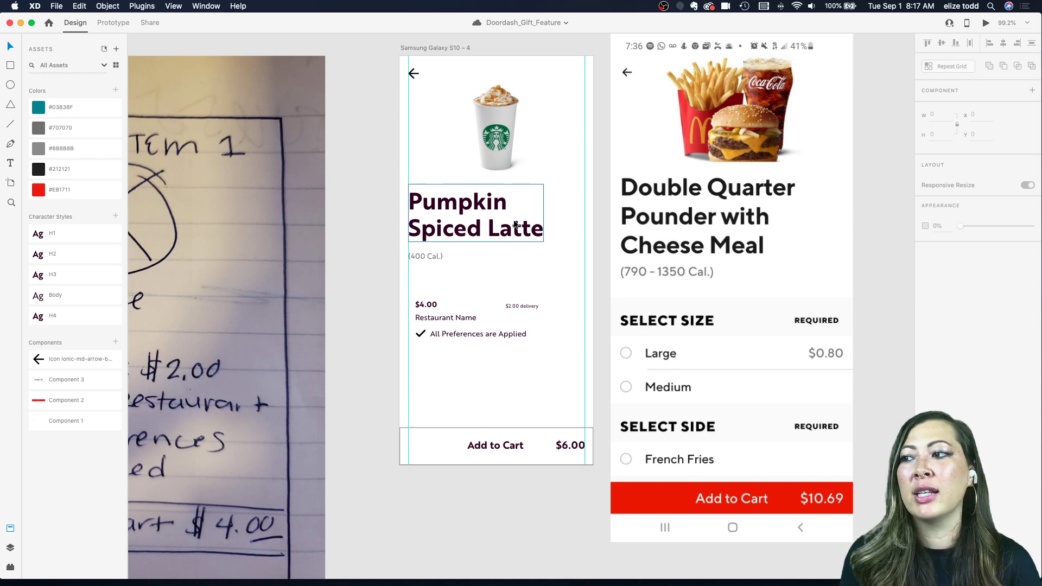
pyautogui.hscroll(-5, 515, 224)
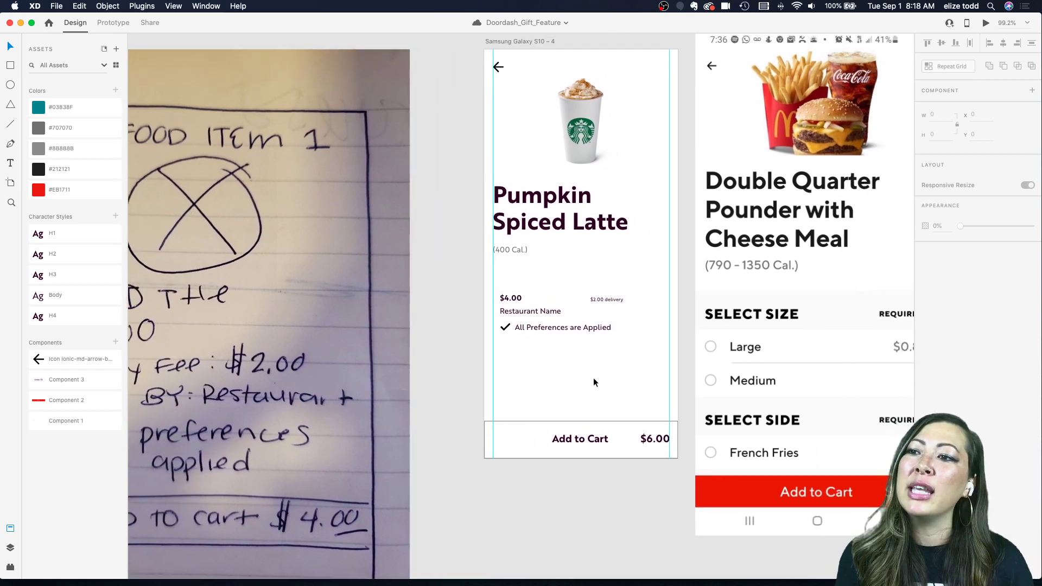
pyautogui.hscroll(6, 585, 376)
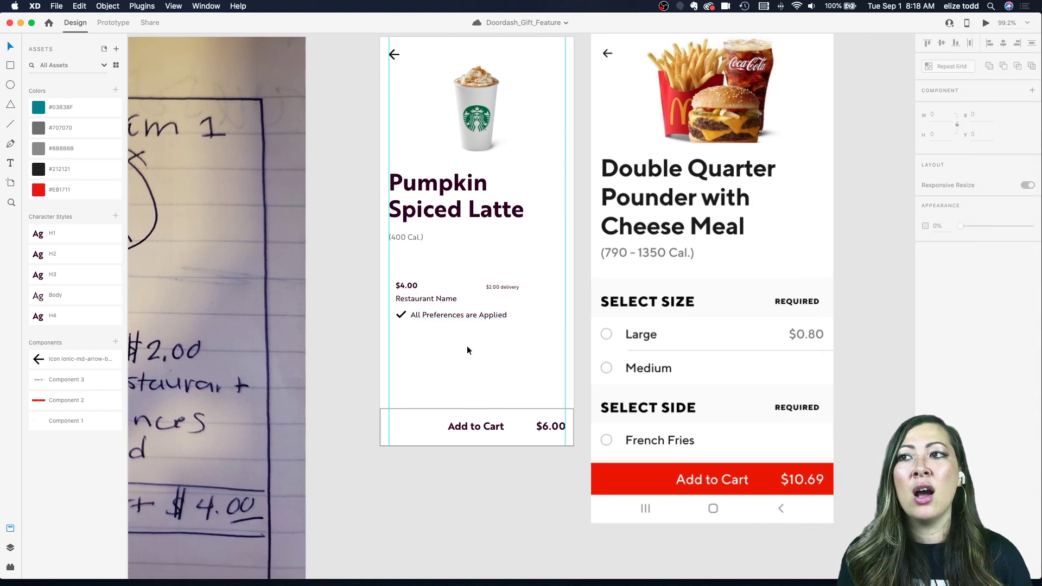
pyautogui.scroll(3, 467, 346)
pyautogui.hscroll(1, 467, 346)
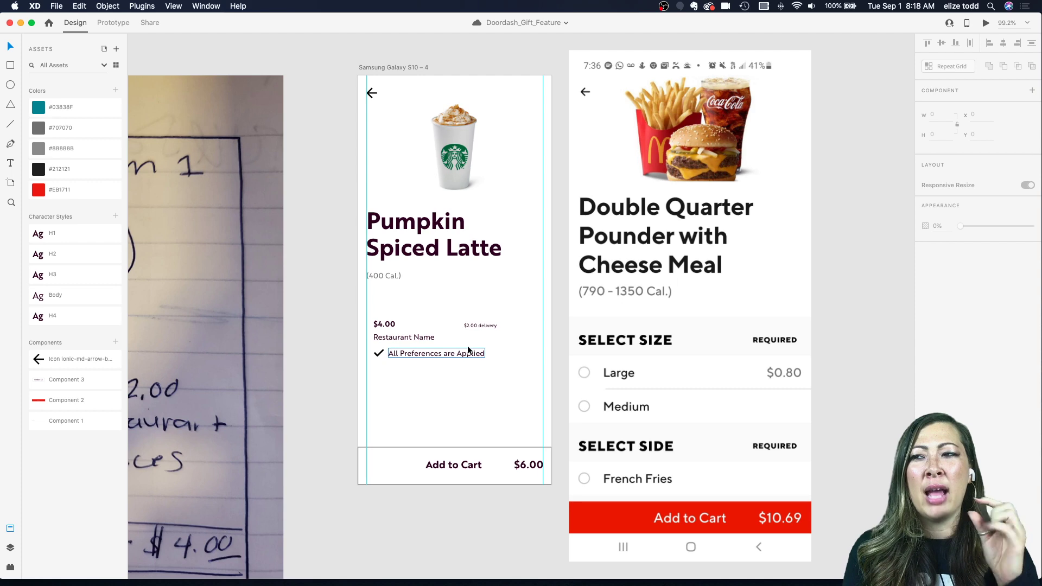
# - Move the Double Quarter Pounder reference aside and duplicate the Pumpkin Spiced Latte artboard twice in a row beside the original
pyautogui.scroll(-5, 468, 350)
pyautogui.moveTo(569, 336); pyautogui.dragTo(787, 342)
pyautogui.moveTo(355, 184); pyautogui.dragTo(489, 182)
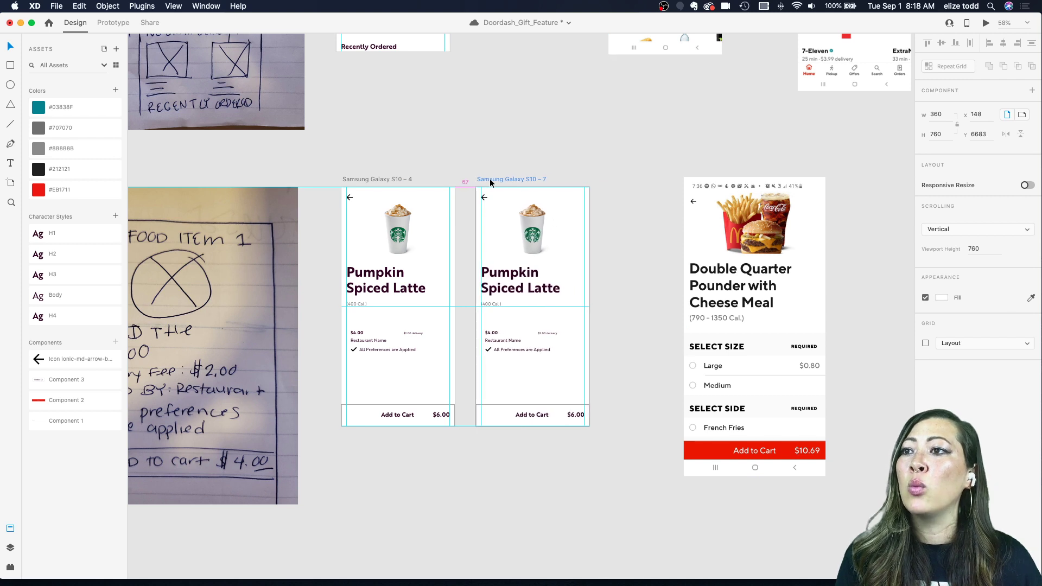
pyautogui.moveTo(741, 217); pyautogui.dragTo(830, 217)
pyautogui.moveTo(490, 180); pyautogui.dragTo(622, 180)
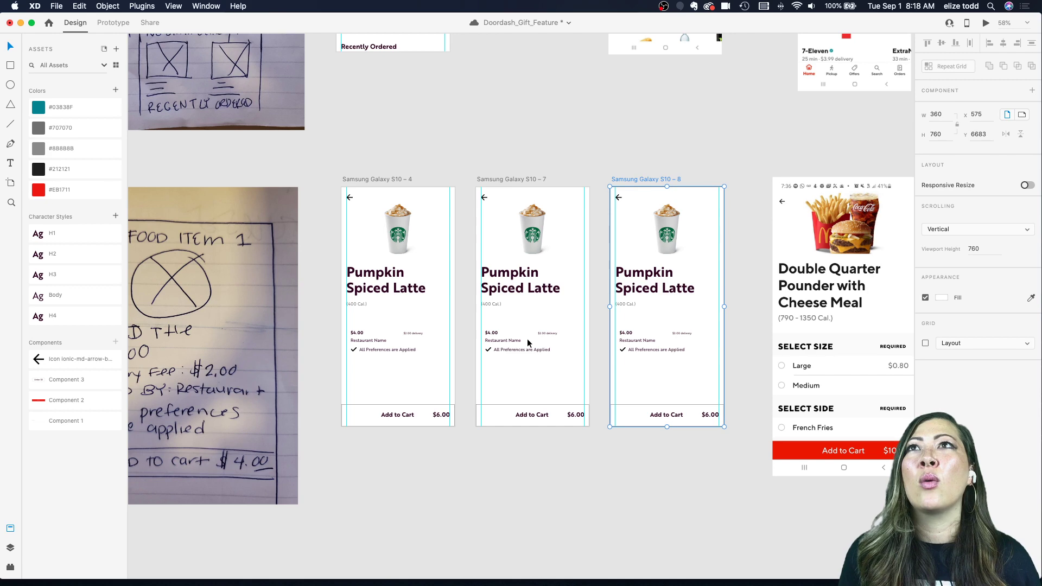
# - Delete the check mark on the middle latte artboard and shift its "All Preferences are Applied" text to the left, to X 29
pyautogui.scroll(-2, 528, 341)
pyautogui.scroll(5, 527, 341)
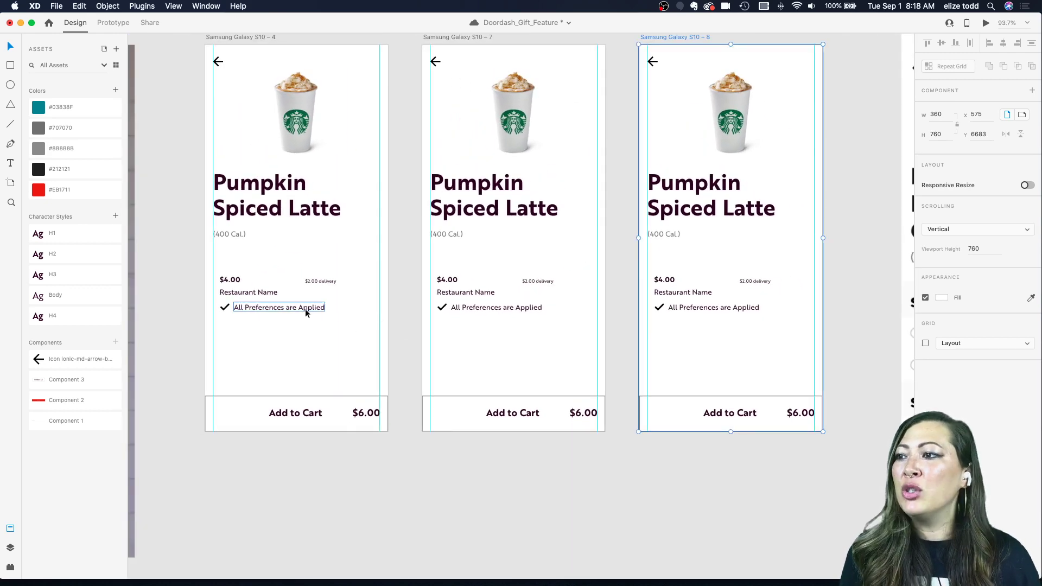
pyautogui.scroll(5, 459, 330)
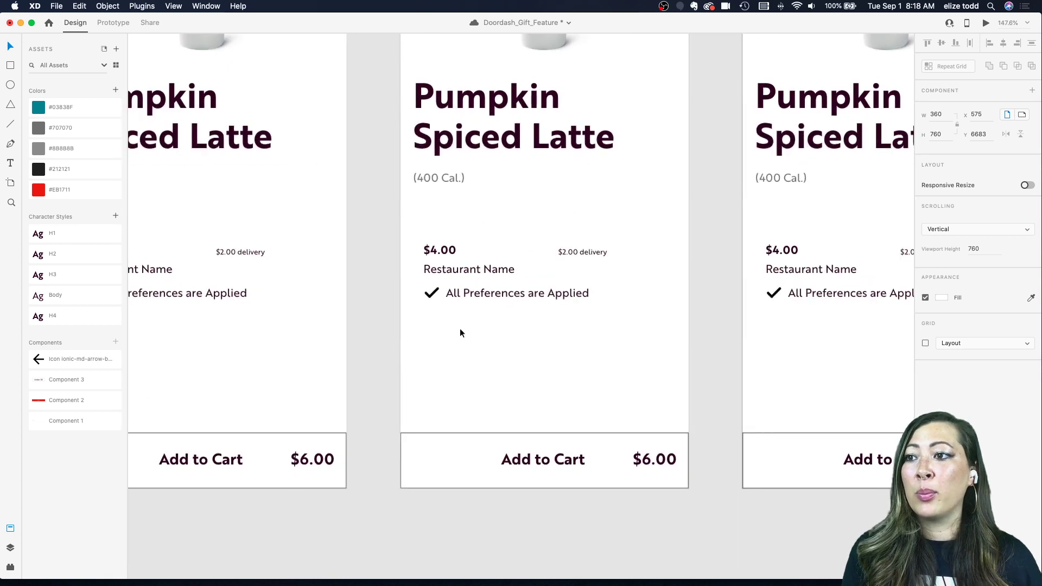
pyautogui.click(453, 298)
pyautogui.doubleClick(453, 297)
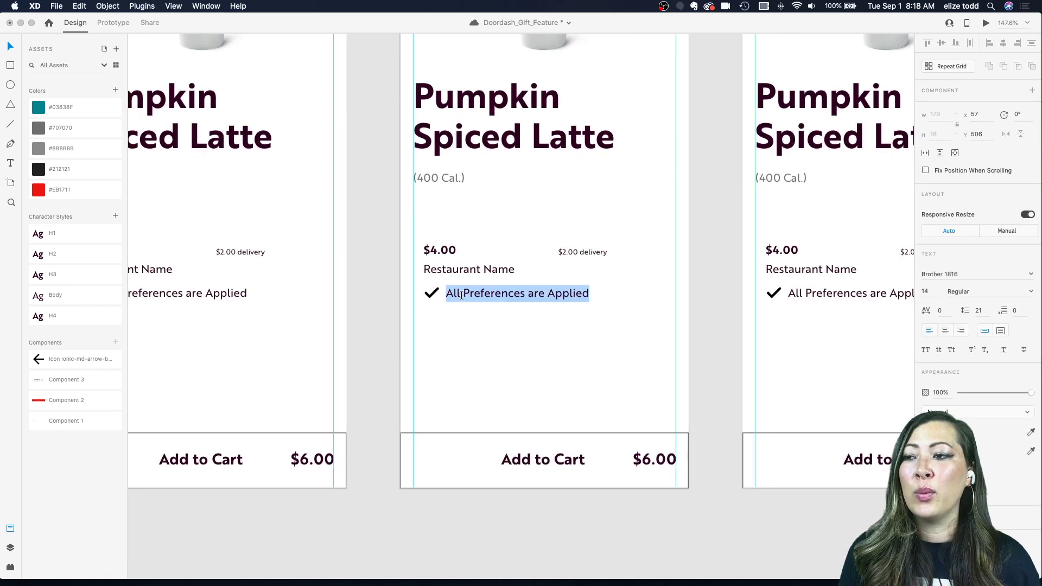
pyautogui.press('Escape')
pyautogui.click(431, 294)
pyautogui.press('Delete')
pyautogui.moveTo(468, 295); pyautogui.dragTo(448, 297)
# - Replace the "All Preferences are Applied" copy on the middle artboard with "Grande"
pyautogui.doubleClick(448, 295)
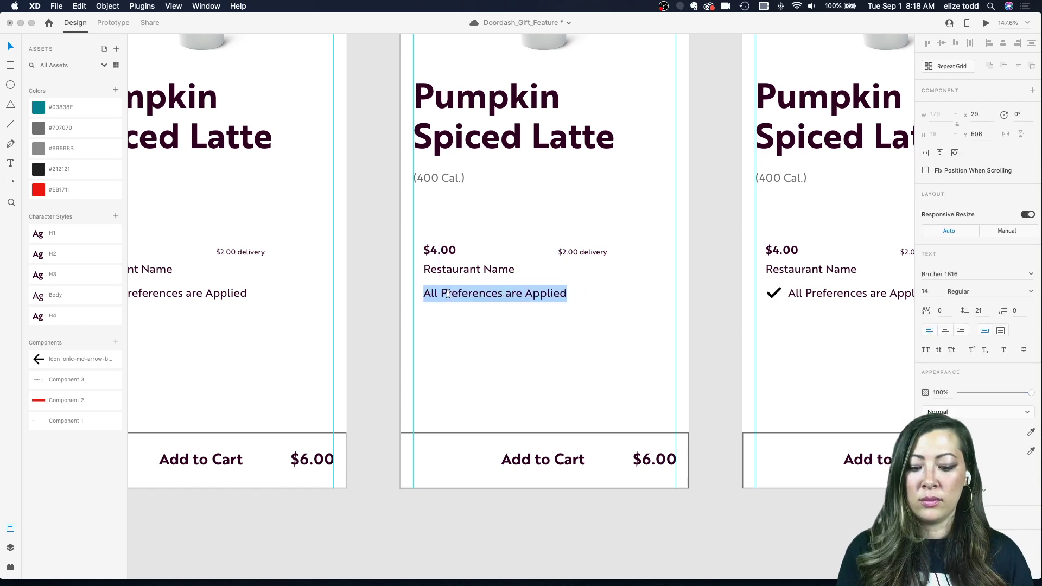
pyautogui.write('Gradn')
pyautogui.press('BackSpace')
pyautogui.press('BackSpace')
pyautogui.write('nde')
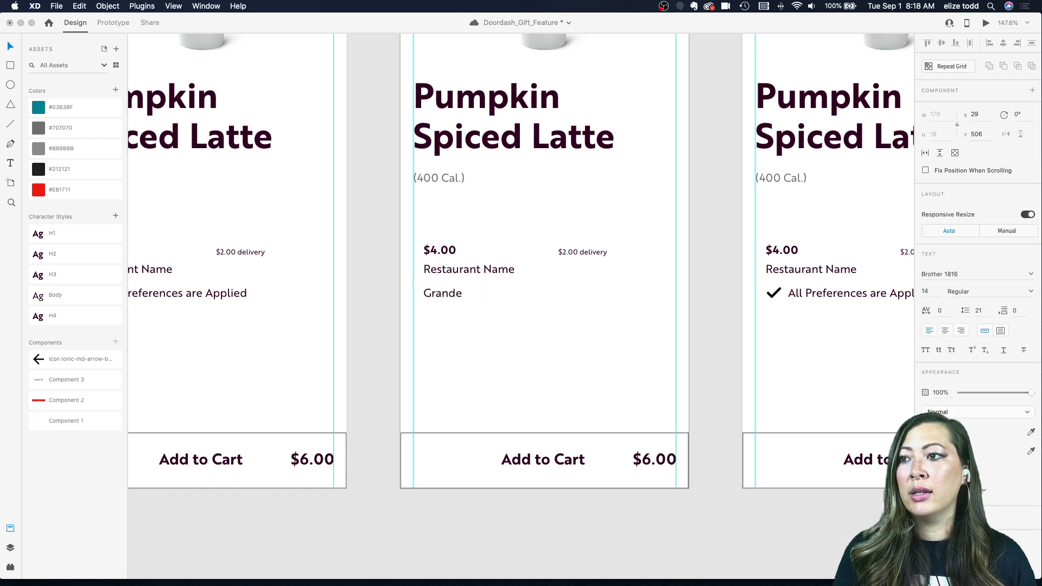
pyautogui.press('Escape')
# - Duplicate the "Grande" text so two lines are stacked, and turn the upper one into a bold "Preferences" heading
pyautogui.moveTo(446, 295)
pyautogui.mouseDown()
pyautogui.moveTo(444, 312)
pyautogui.moveTo(443, 296)
pyautogui.mouseUp()
pyautogui.doubleClick(444, 294)
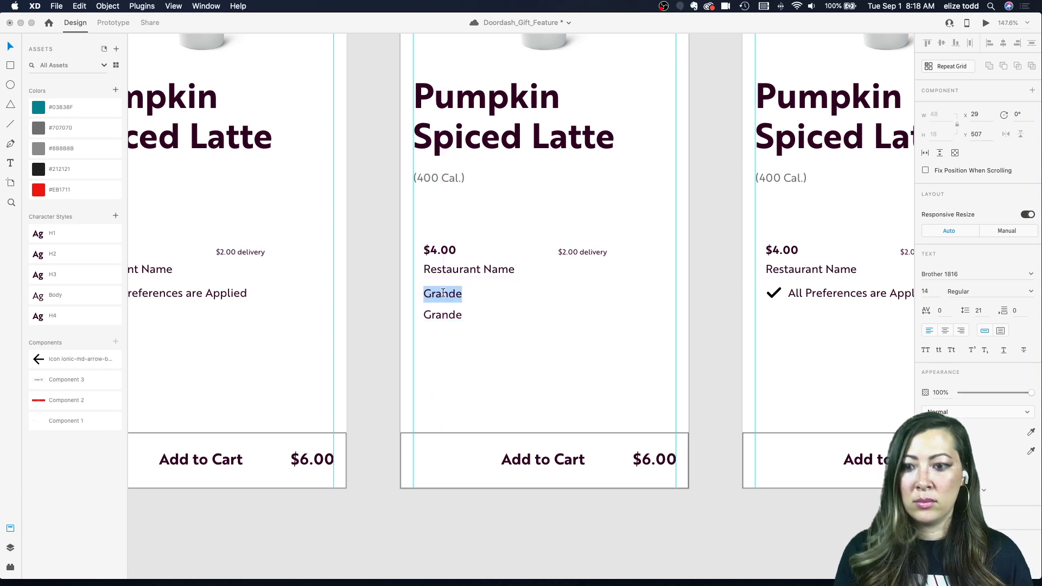
pyautogui.write('Preference')
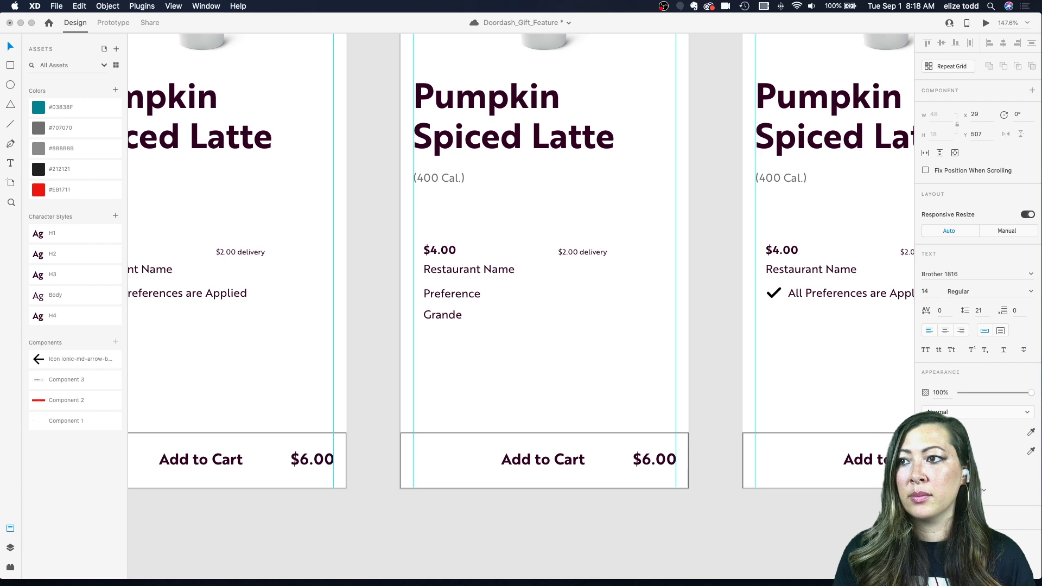
pyautogui.write('s')
pyautogui.press('Escape')
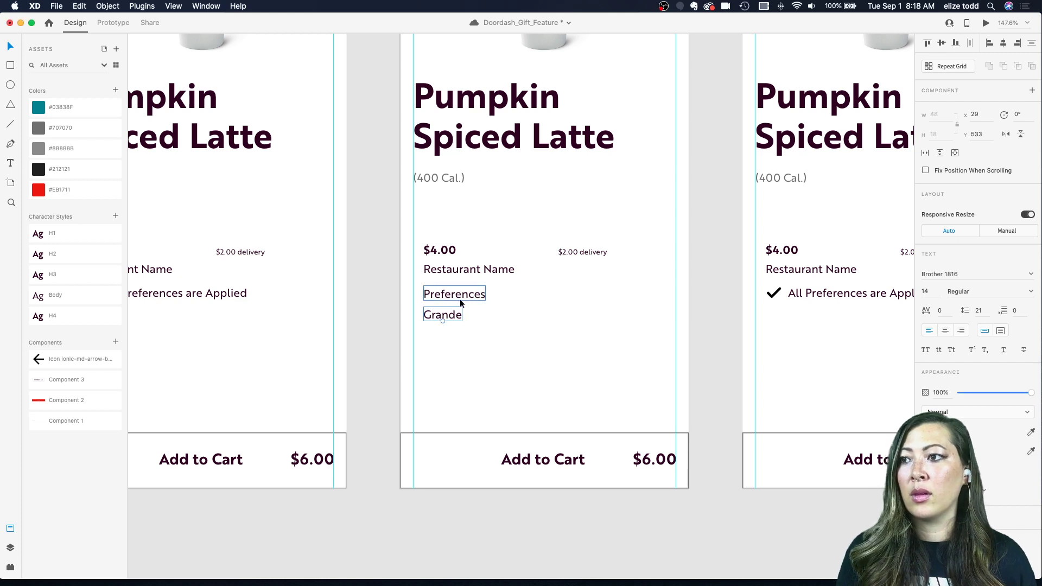
pyautogui.press('super+b')
# - Extend the line under the Preferences heading to read "Grande, with whipped cream"
pyautogui.click(437, 316)
pyautogui.moveTo(445, 317)
pyautogui.mouseDown()
pyautogui.moveTo(442, 333)
pyautogui.moveTo(446, 322)
pyautogui.mouseUp()
pyautogui.doubleClick(445, 318)
pyautogui.press('Right')
pyautogui.write(', wh')
pyautogui.press('BackSpace')
pyautogui.press('BackSpace')
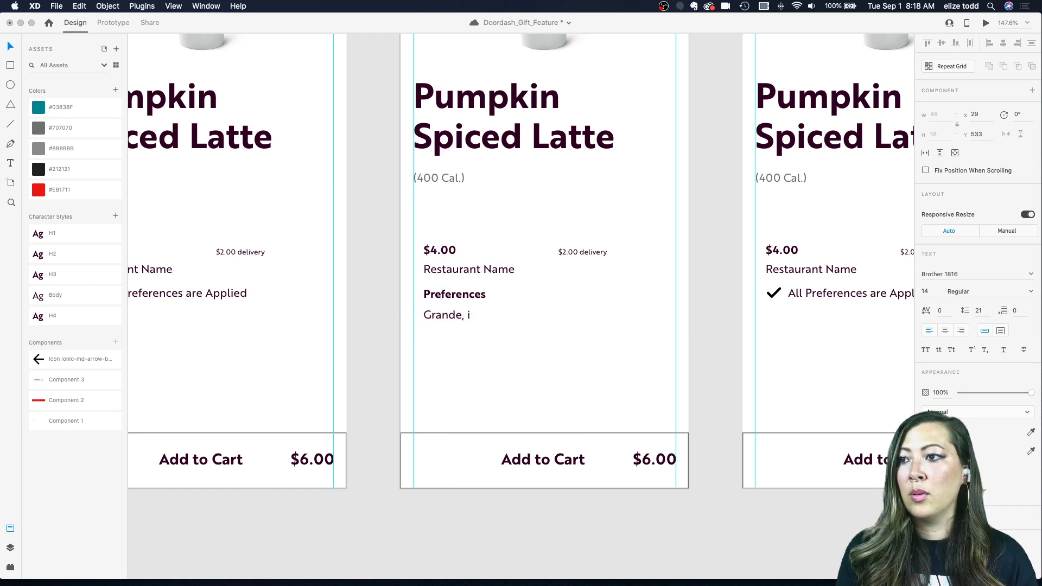
pyautogui.press('Escape')
pyautogui.doubleClick(467, 314)
pyautogui.press('Right')
pyautogui.write('w')
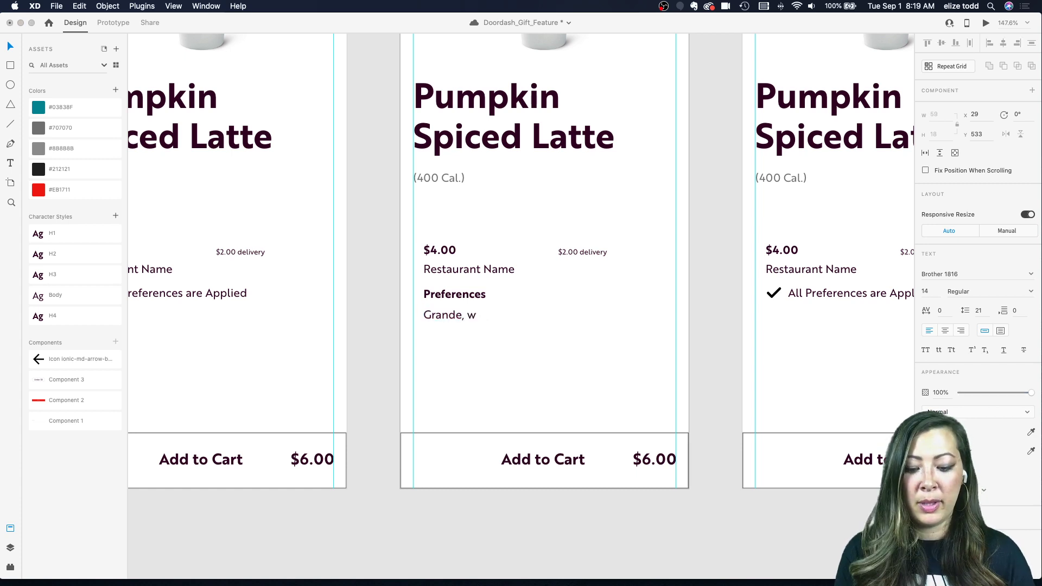
pyautogui.write('ith whipped cream')
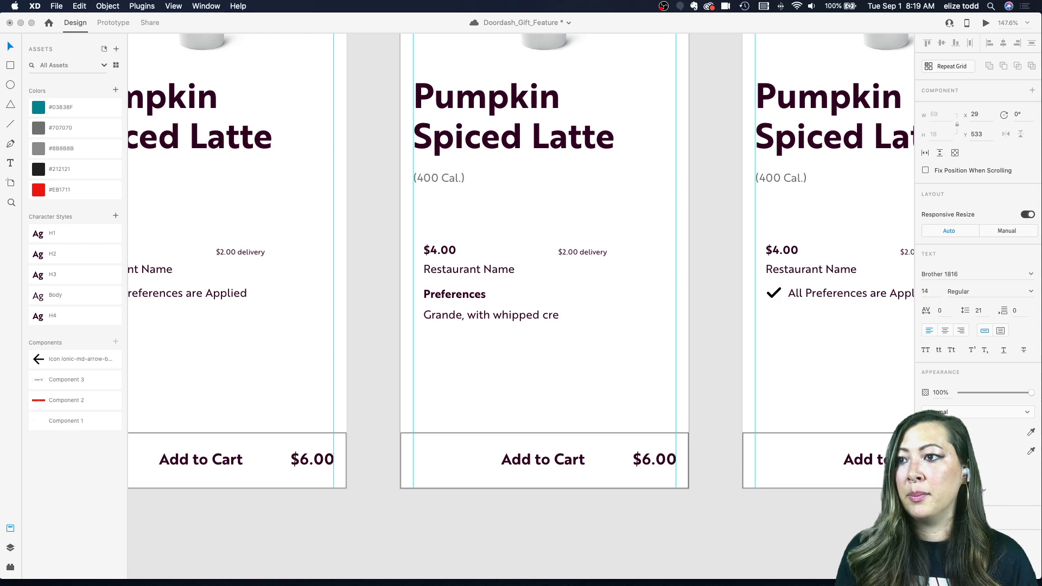
pyautogui.press('Escape')
# - Compare the edited and unedited latte artboards with the SELECT SIZE and SELECT SIDE sections of the meal reference
pyautogui.scroll(-1, 480, 369)
pyautogui.scroll(-2, 481, 369)
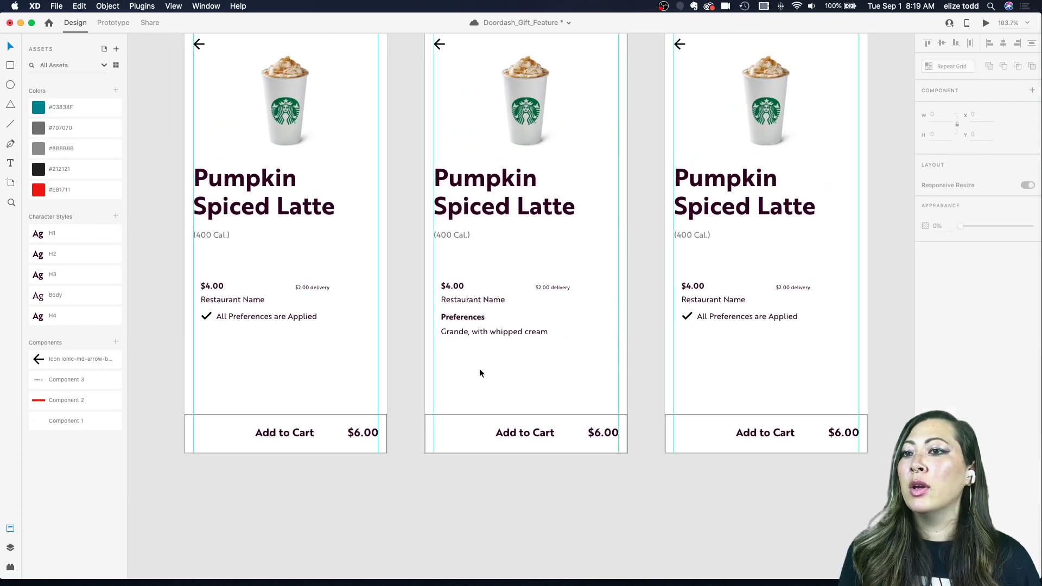
pyautogui.hscroll(5, 480, 369)
pyautogui.scroll(-2, 561, 353)
pyautogui.hscroll(-1, 559, 351)
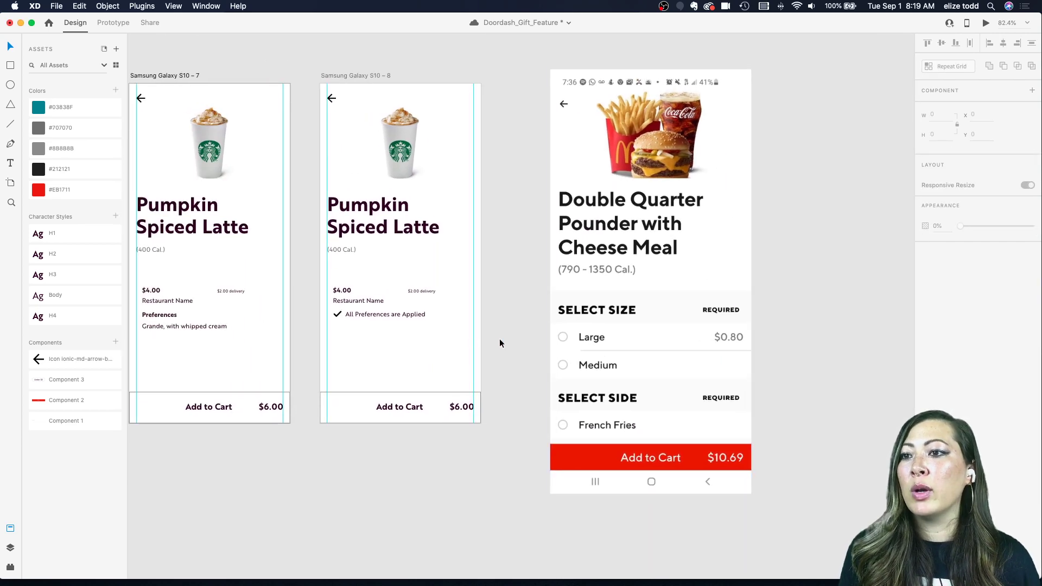
pyautogui.scroll(3, 605, 373)
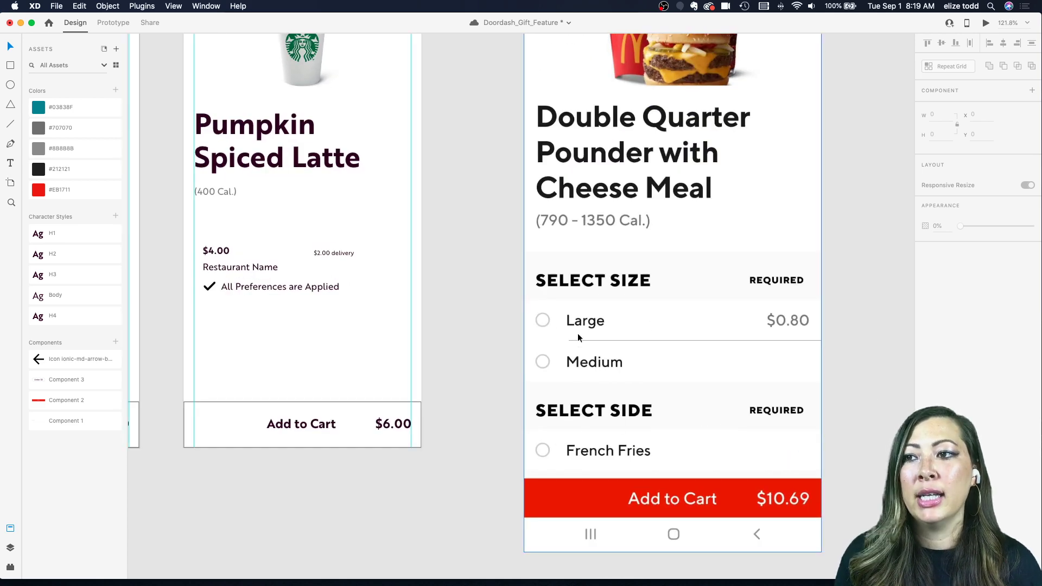
pyautogui.scroll(-3, 593, 435)
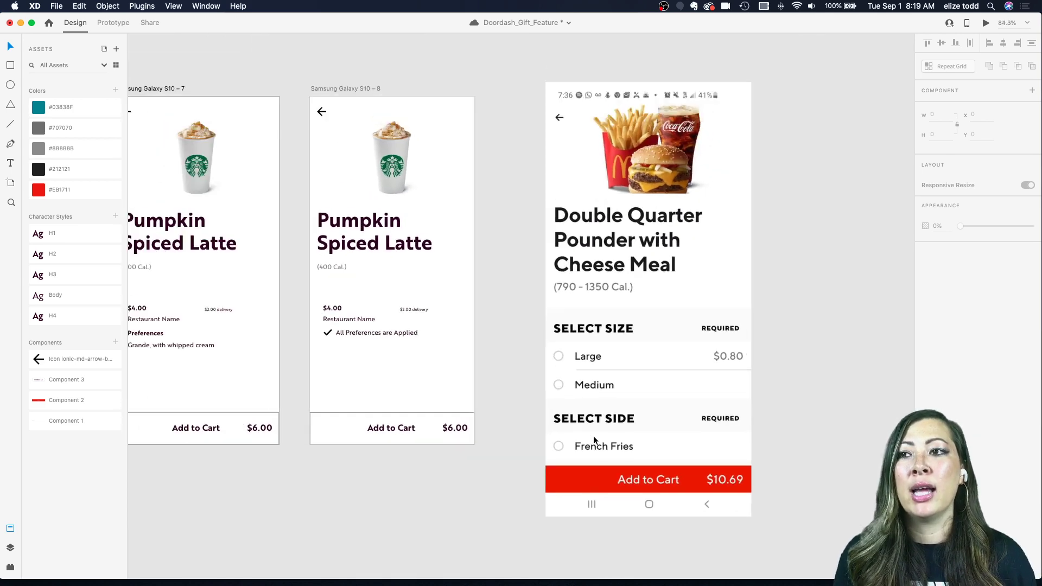
# - Copy the third artboard's "All Preferences are Applied" text onto the meal reference, between the calorie range and SELECT SIZE
pyautogui.scroll(3, 588, 306)
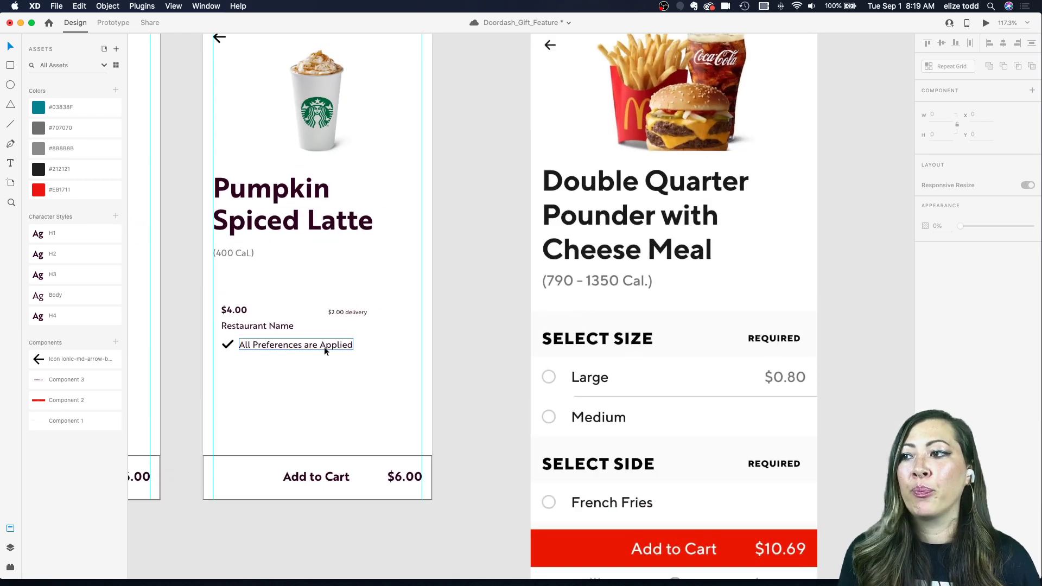
pyautogui.click(296, 345)
pyautogui.moveTo(263, 349); pyautogui.dragTo(574, 309)
pyautogui.scroll(3, 575, 305)
pyautogui.scroll(-3, 574, 310)
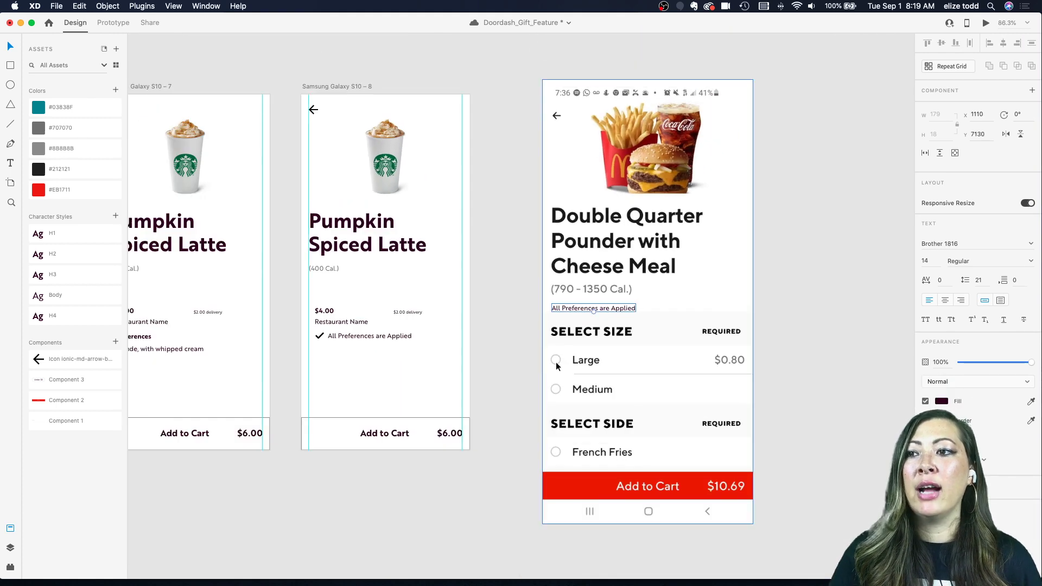
# - Select the meal reference's background and review all three latte artboards side by side with the annotated reference
pyautogui.scroll(-2, 561, 435)
pyautogui.scroll(-2, 562, 435)
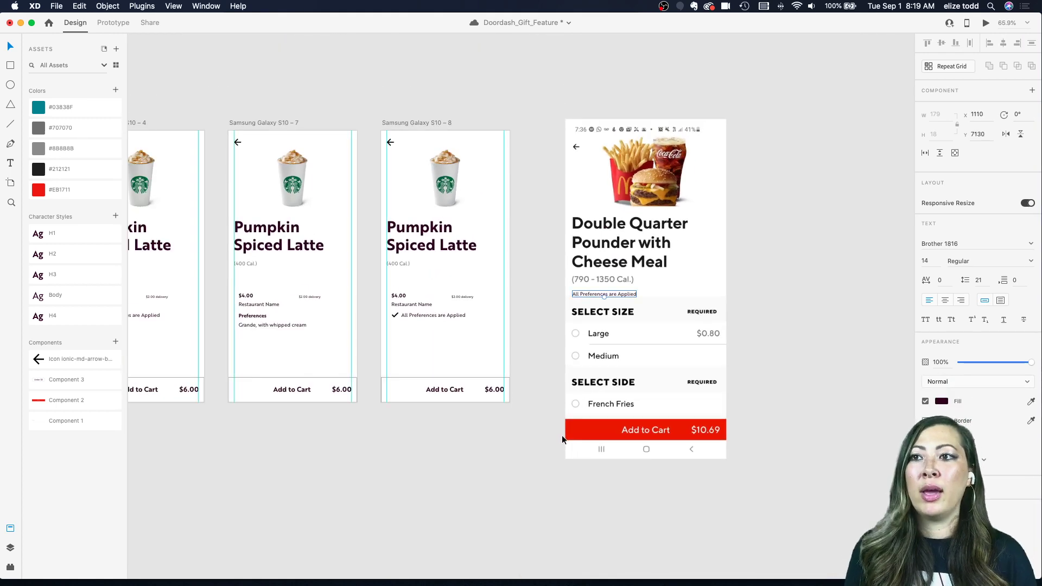
pyautogui.click(721, 454)
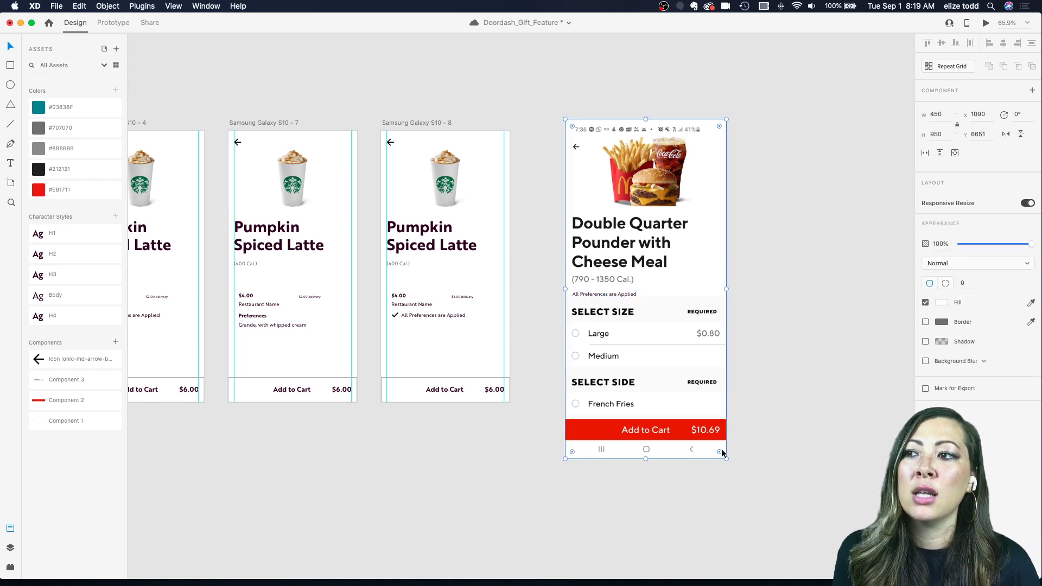
pyautogui.hscroll(-5, 721, 450)
pyautogui.scroll(3, 291, 334)
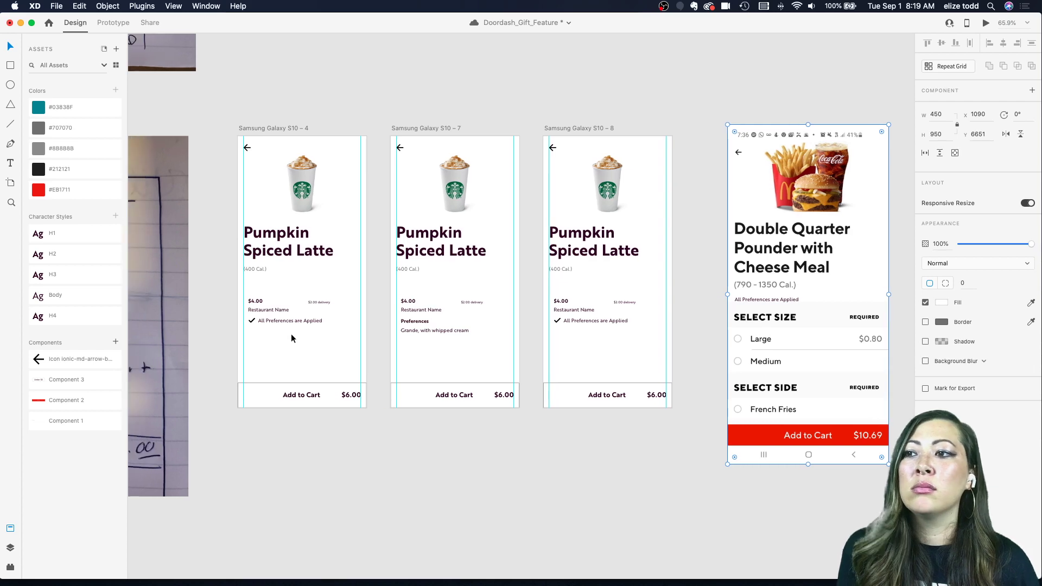
pyautogui.scroll(-3, 290, 333)
pyautogui.hscroll(3, 477, 185)
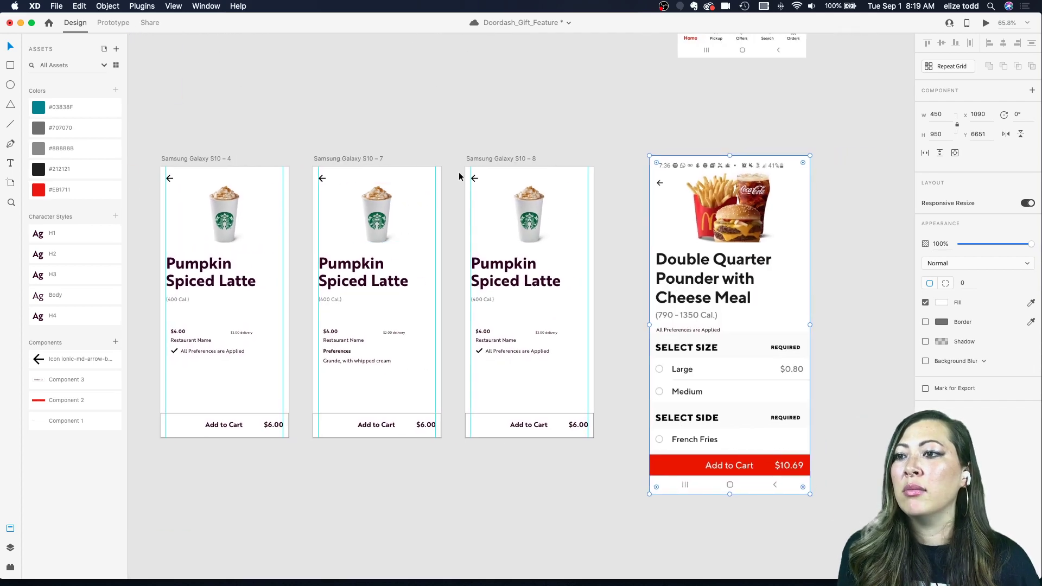
# - Delete the third latte artboard and place the meal reference beside the variant with the Preferences heading
pyautogui.click(479, 157)
pyautogui.press('Delete')
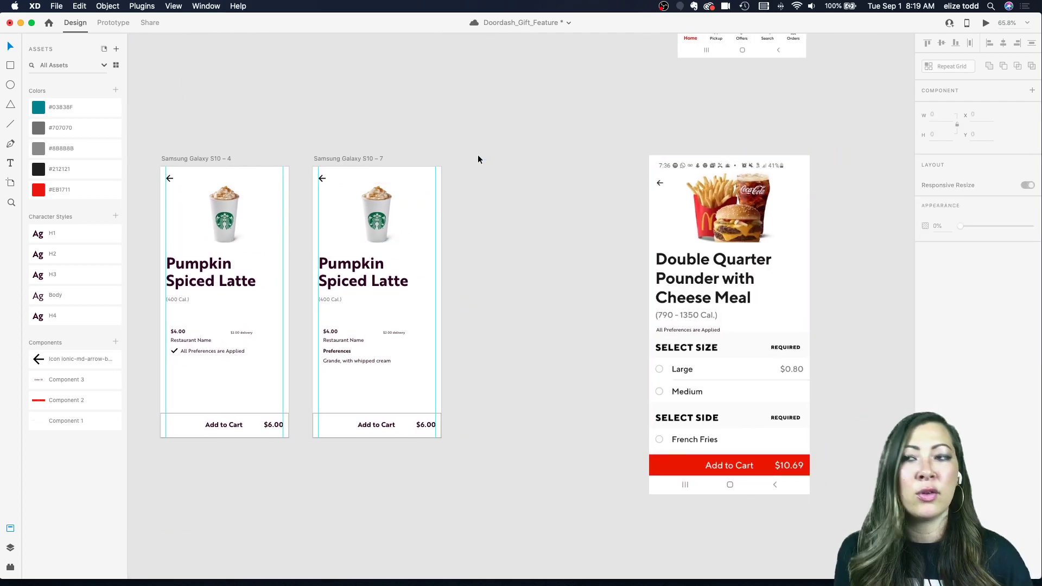
pyautogui.press('super+z')
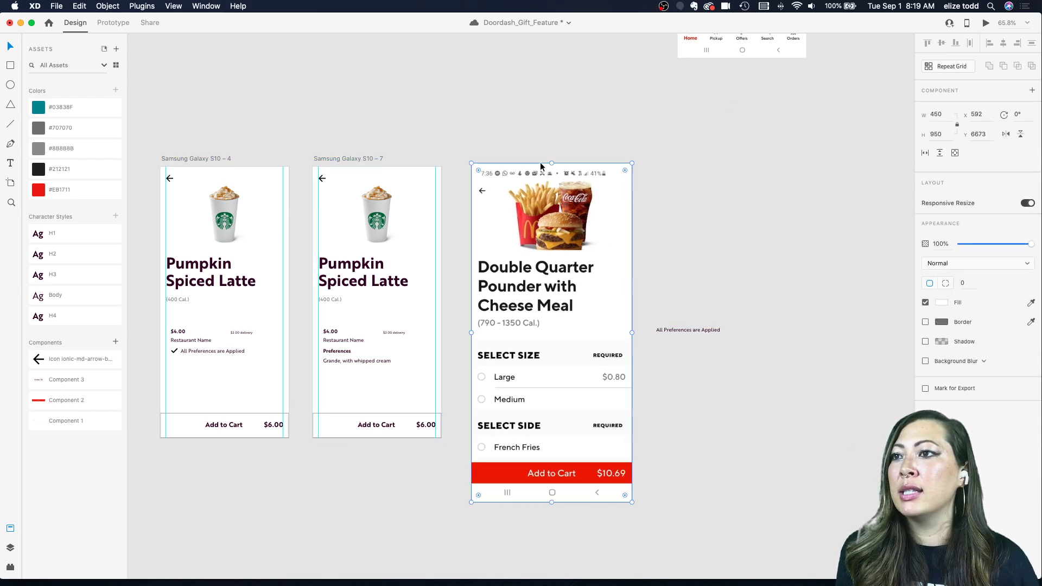
# - Compare the preference lines of the two remaining latte variants with the SELECT SIZE and SELECT SIDE sections of the meal reference
pyautogui.hscroll(-2, 431, 212)
pyautogui.scroll(5, 490, 213)
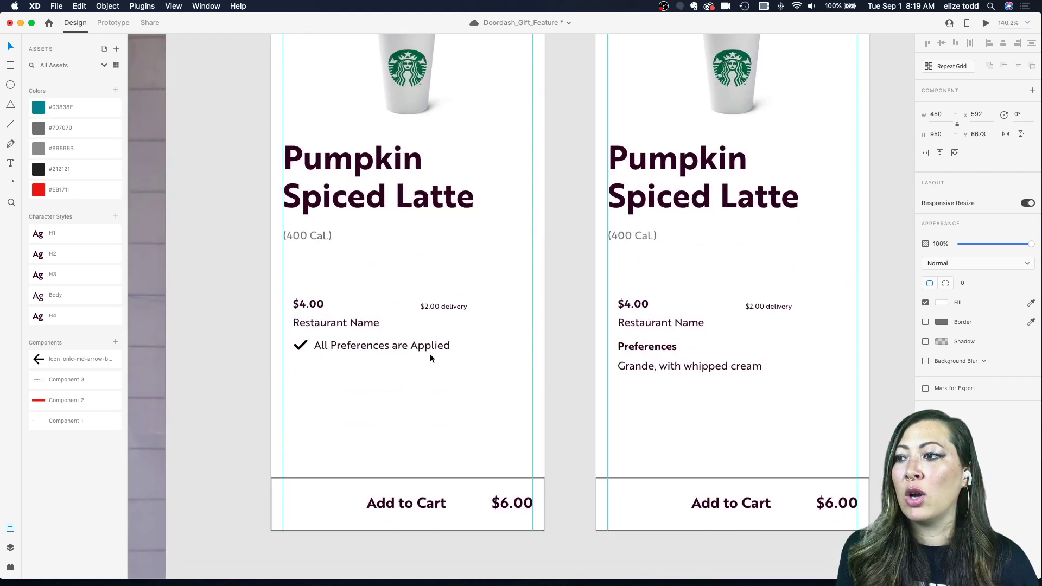
pyautogui.hscroll(5, 430, 359)
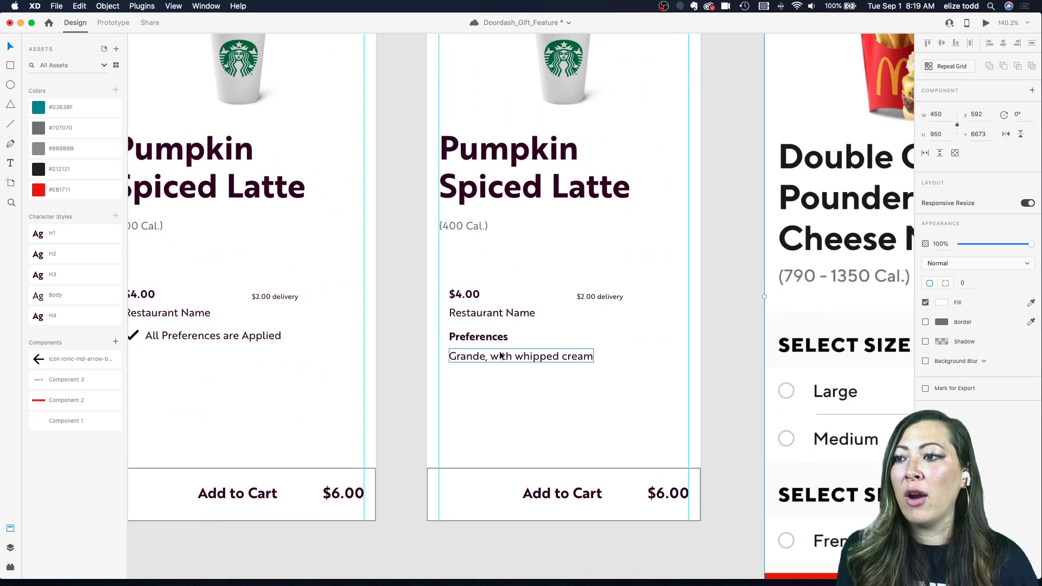
pyautogui.hscroll(3, 543, 355)
pyautogui.scroll(-1, 542, 356)
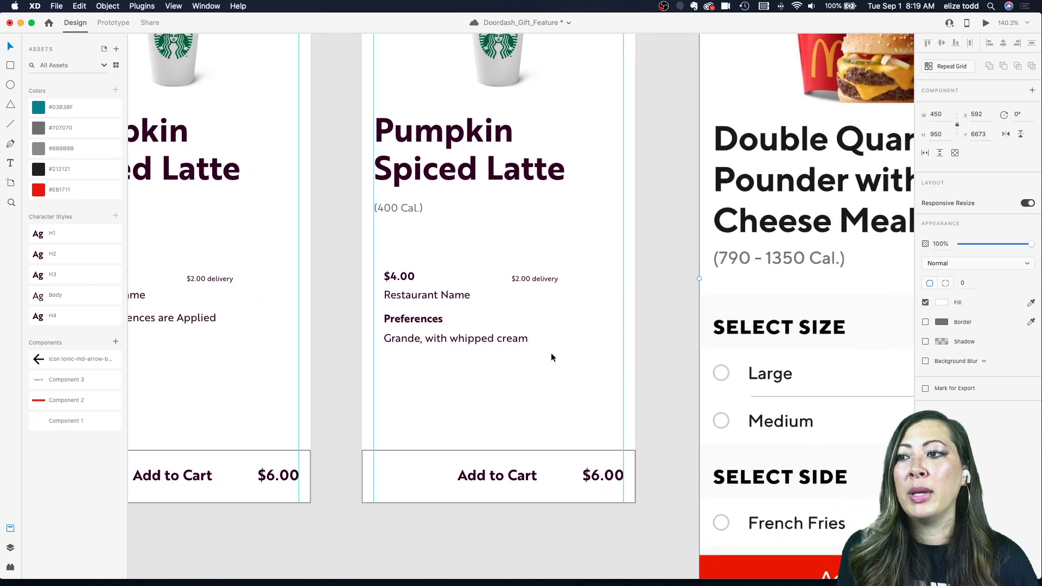
pyautogui.hscroll(5, 428, 344)
pyautogui.scroll(-3, 571, 335)
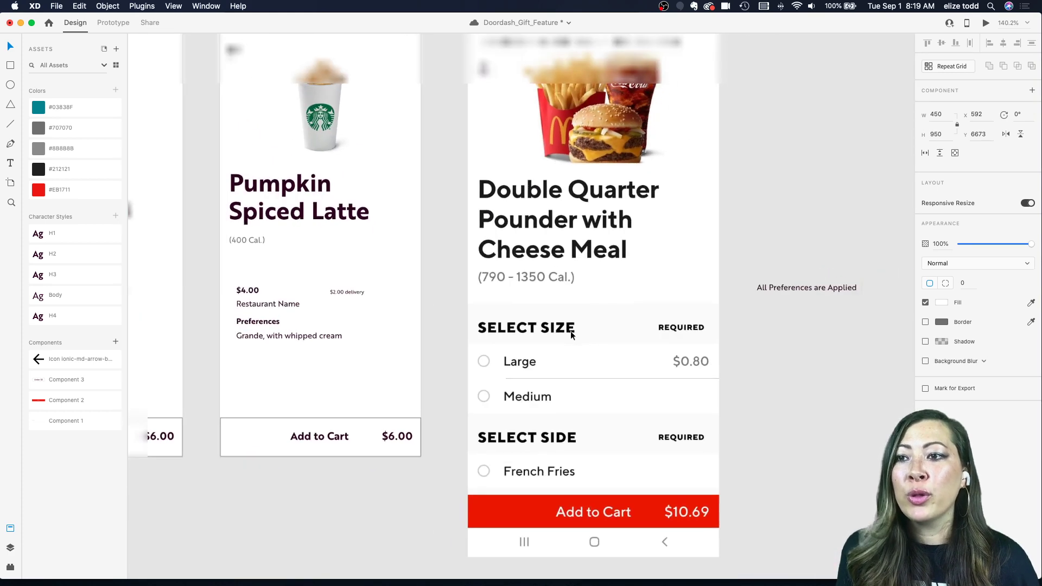
pyautogui.scroll(3, 591, 369)
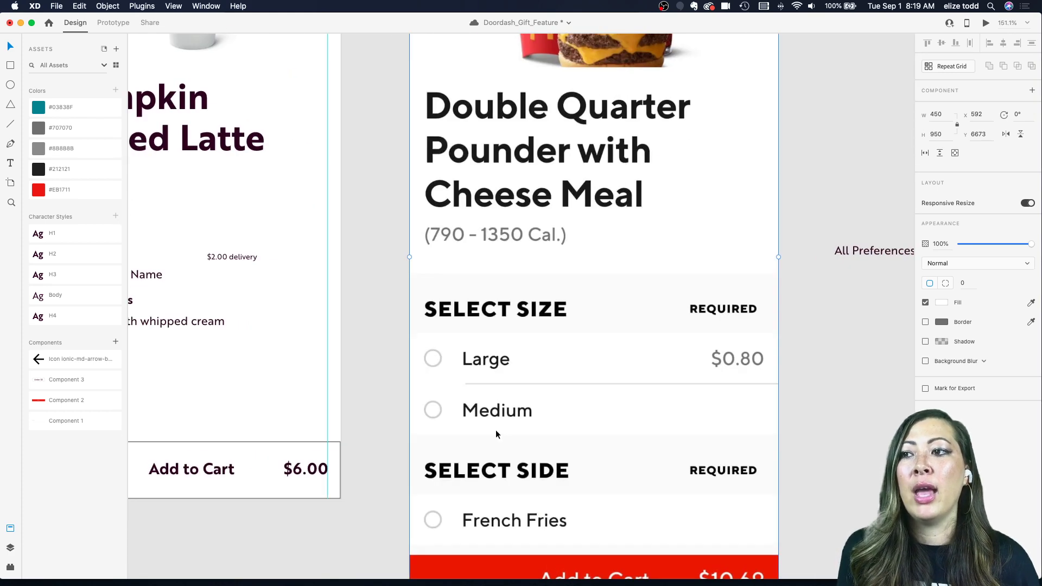
pyautogui.scroll(-3, 502, 424)
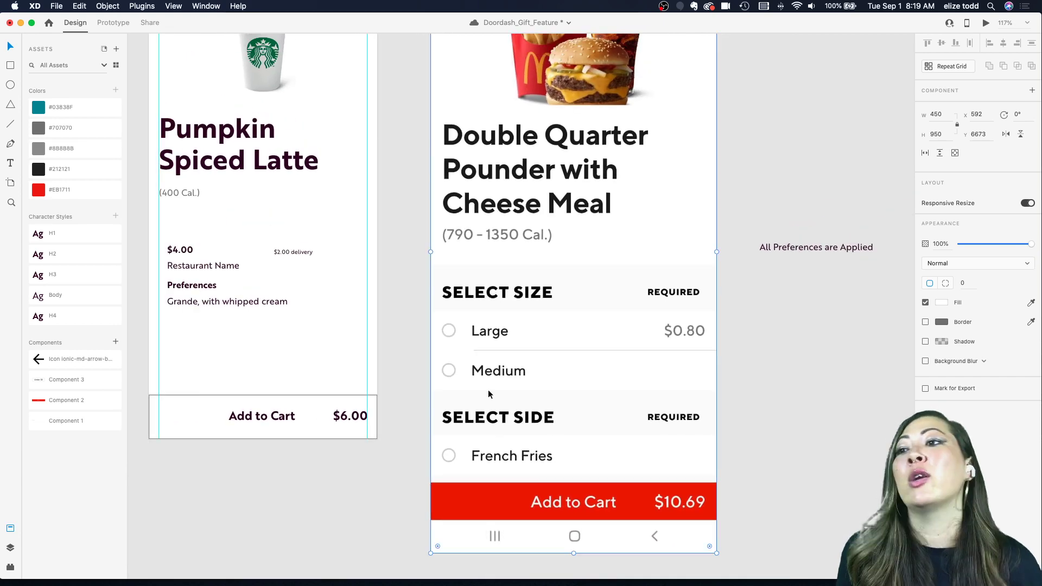
pyautogui.scroll(-3, 484, 481)
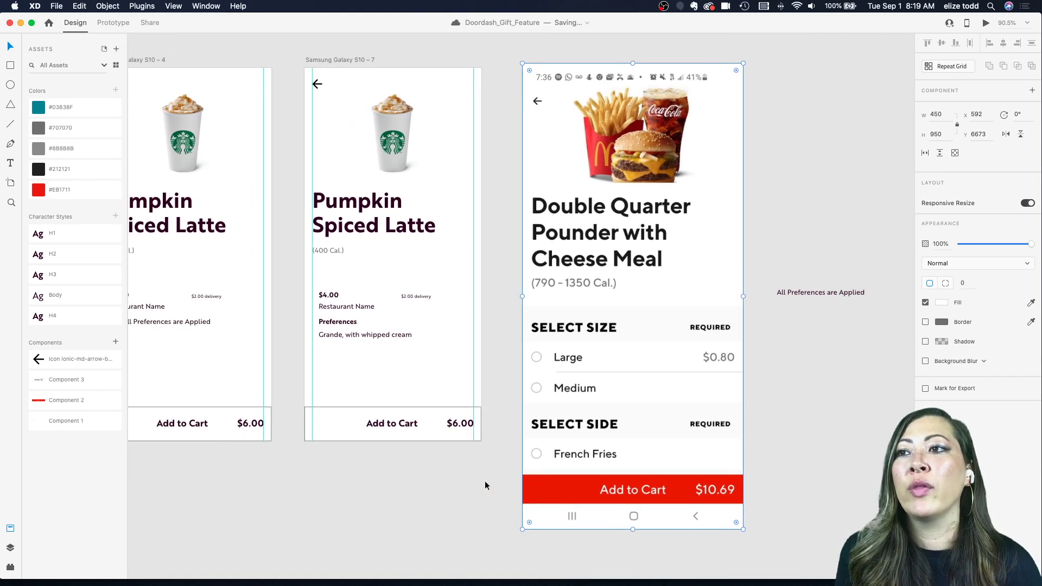
pyautogui.scroll(-2, 485, 485)
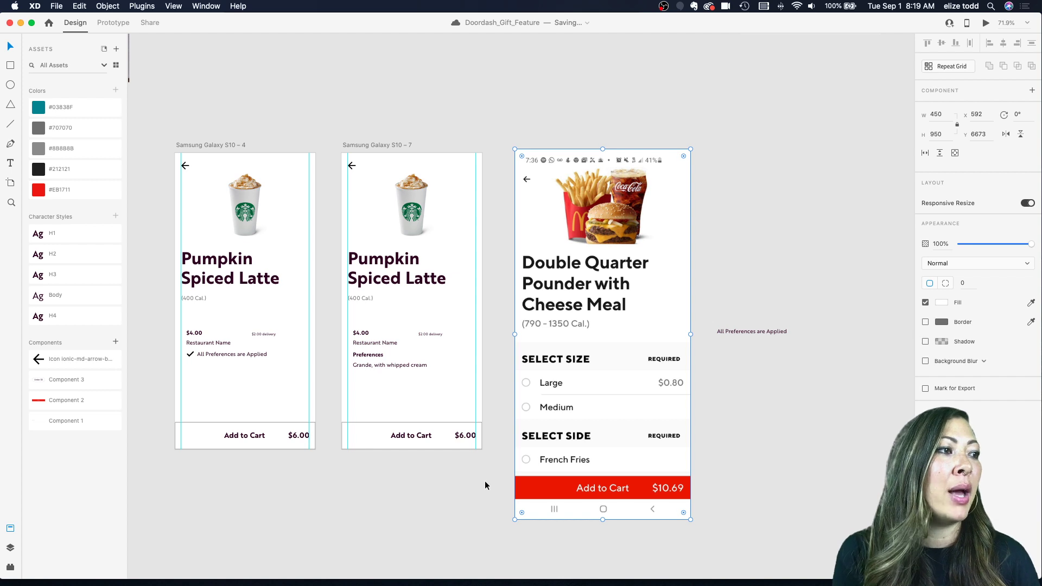
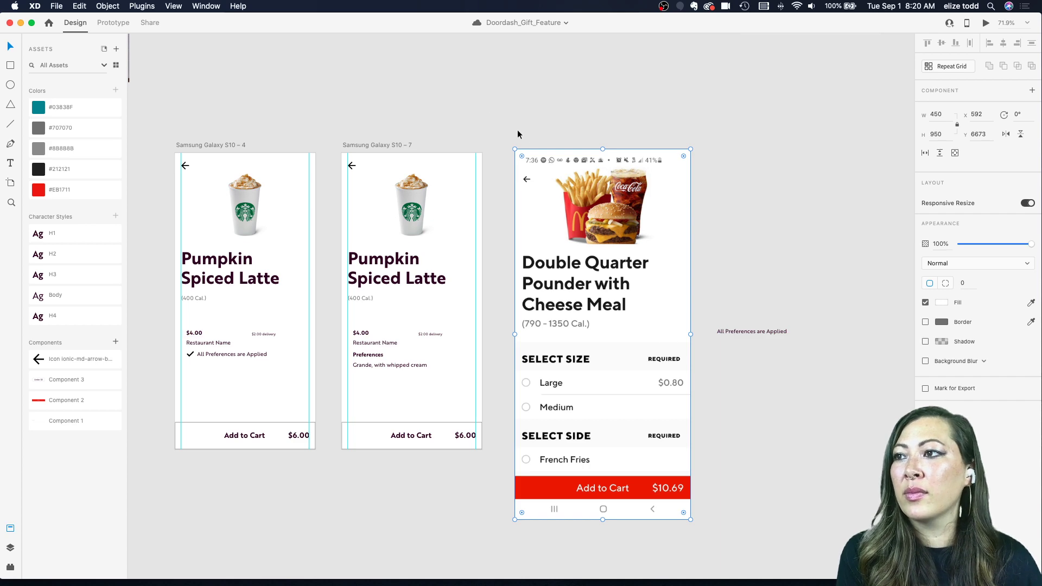
# - Rearrange the latte artboards, with the checkmark variant beyond the meal reference and the Preferences variant nearer the food item sketch, and save
pyautogui.scroll(-3, 485, 107)
pyautogui.moveTo(337, 133); pyautogui.dragTo(737, 128)
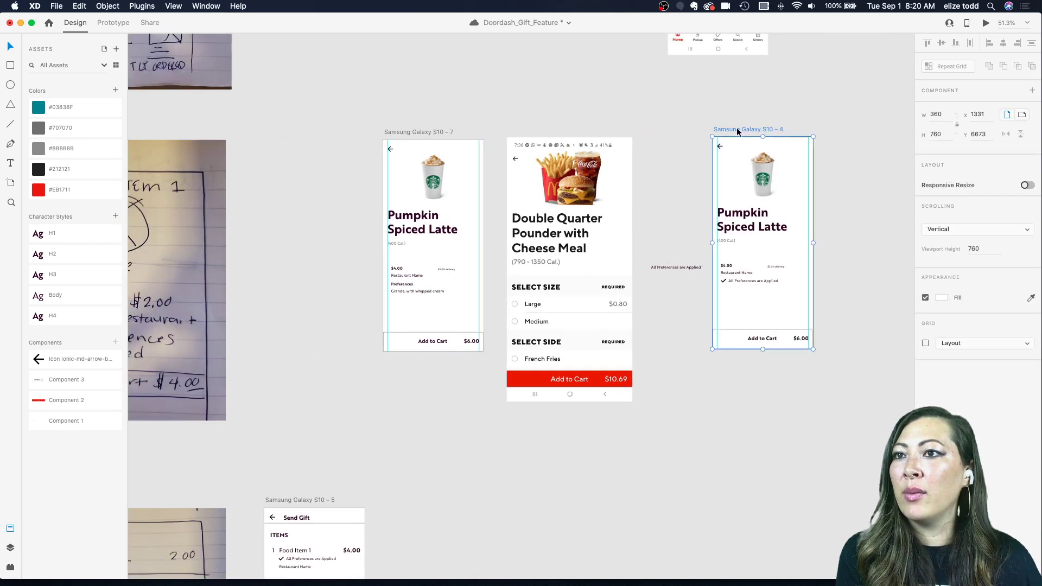
pyautogui.moveTo(422, 129); pyautogui.dragTo(291, 130)
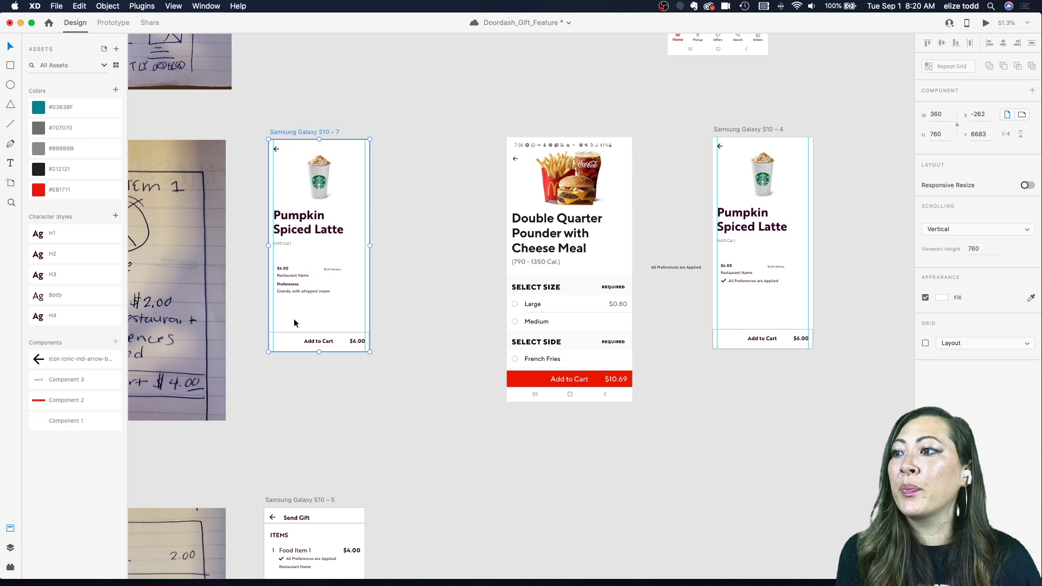
pyautogui.scroll(5, 294, 322)
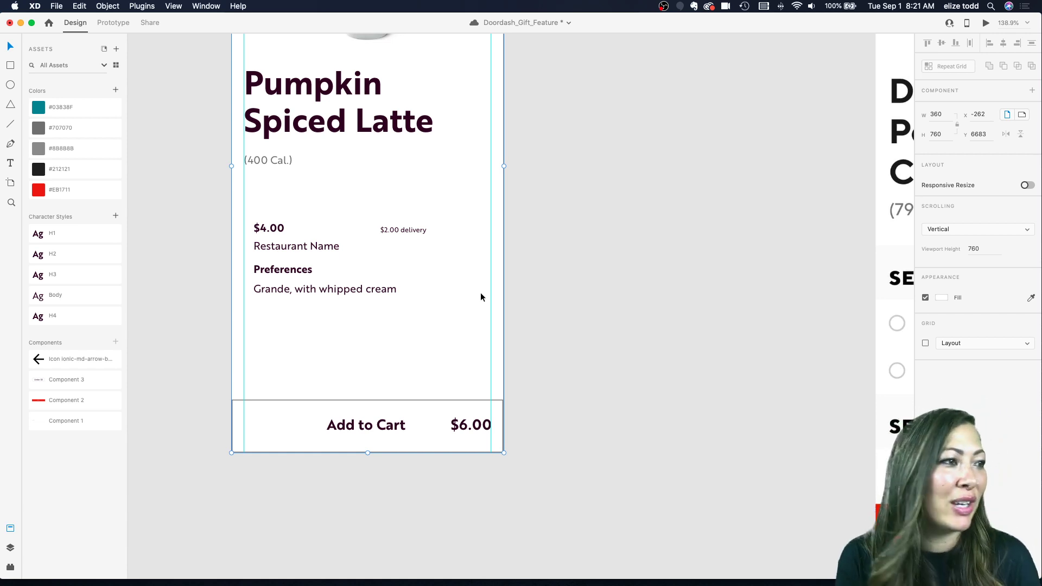
pyautogui.press('super+s')
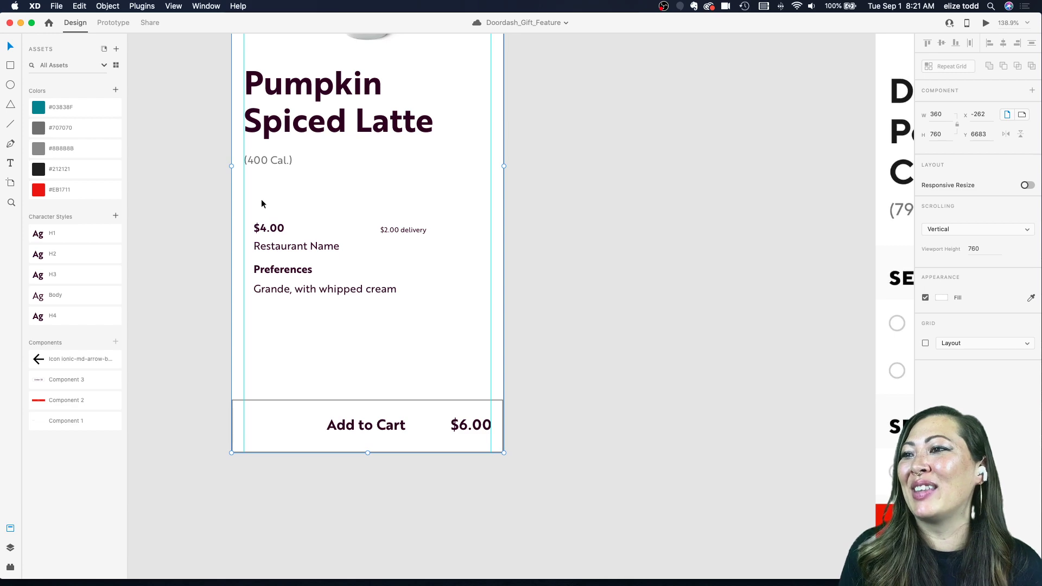
# - Compare the price, restaurant and preference lines of the Preferences variant with the food item sketch and the meal reference
pyautogui.hscroll(-5, 262, 204)
pyautogui.scroll(-10, 261, 202)
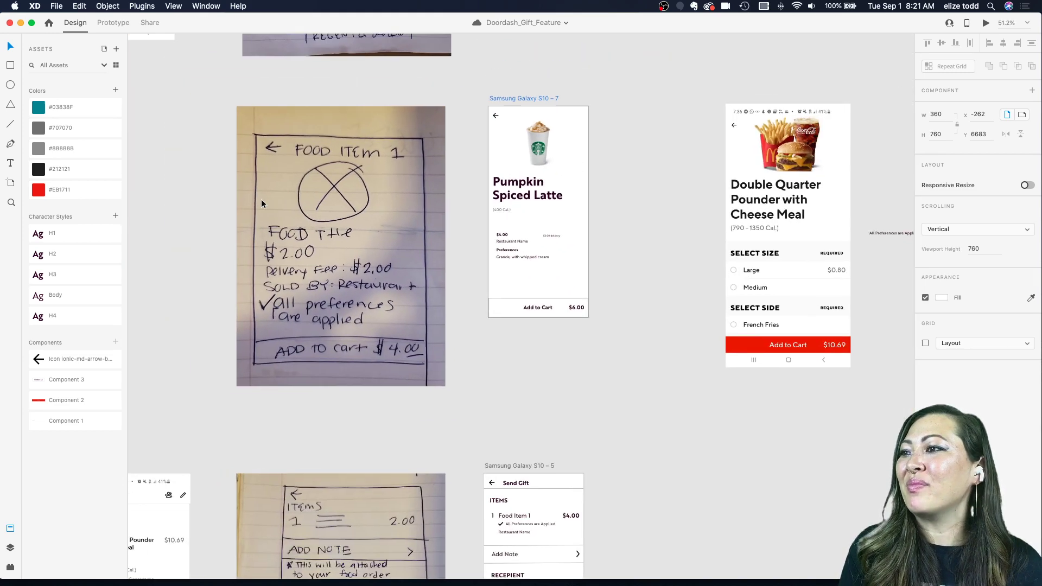
pyautogui.scroll(5, 494, 211)
pyautogui.moveTo(519, 229); pyautogui.dragTo(609, 284)
pyautogui.hscroll(3, 609, 284)
pyautogui.scroll(-5, 609, 284)
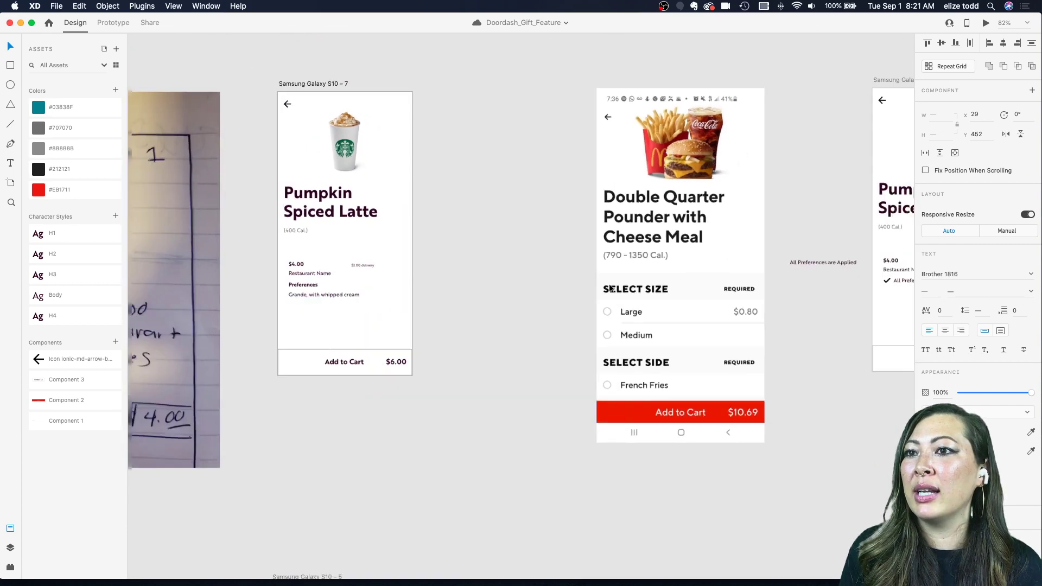
pyautogui.hscroll(-5, 609, 287)
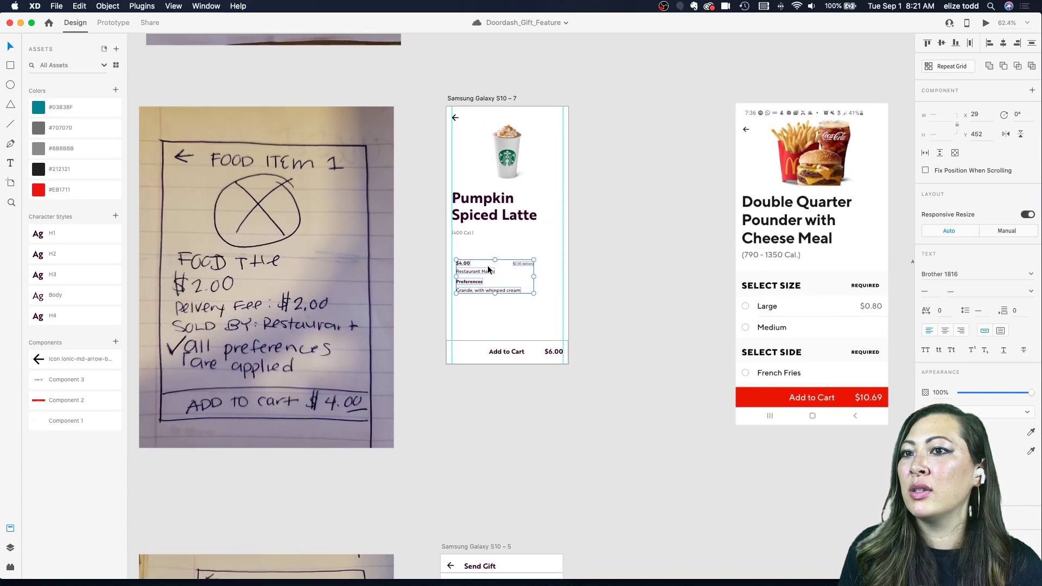
pyautogui.hscroll(3, 487, 270)
pyautogui.scroll(3, 418, 348)
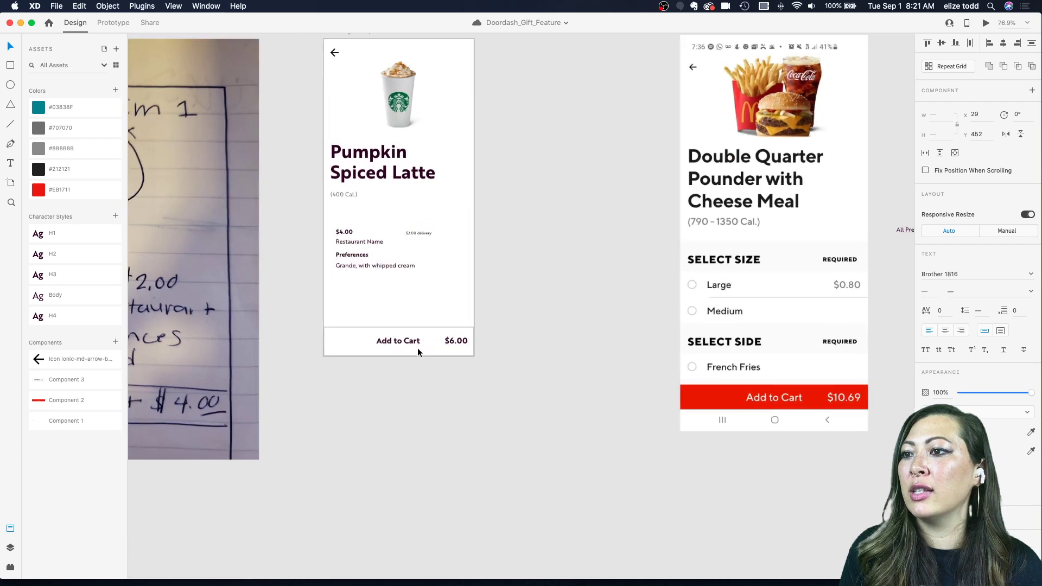
# - Delete the $4.00 price above the restaurant name on the Preferences variant
pyautogui.scroll(2, 418, 348)
pyautogui.click(346, 209)
pyautogui.press('Delete')
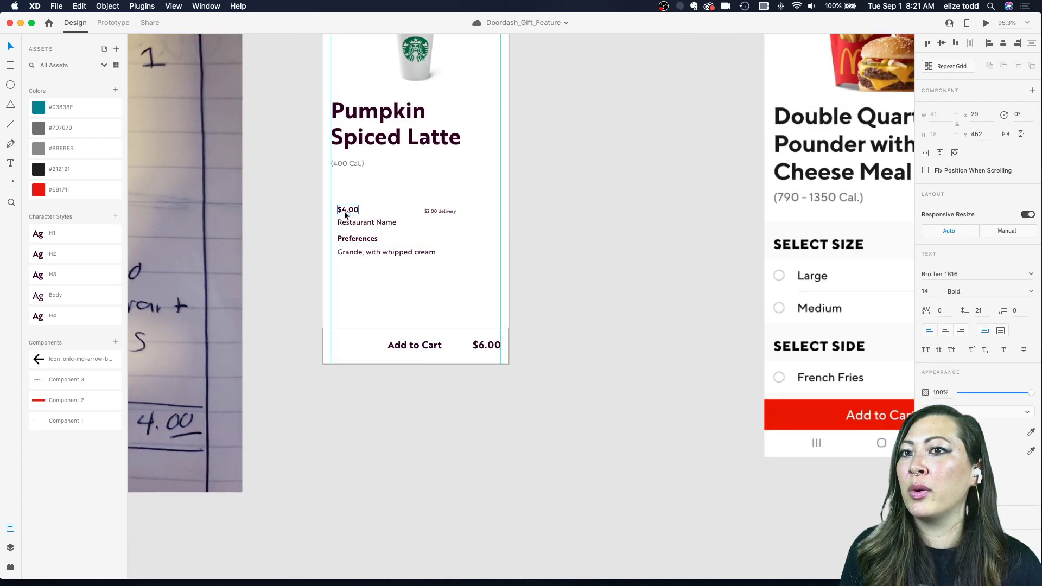
# - Review the Preferences variant against the meal reference, the food item sketch and the Send Gift wishlist screen
pyautogui.scroll(-5, 344, 211)
pyautogui.scroll(2, 344, 211)
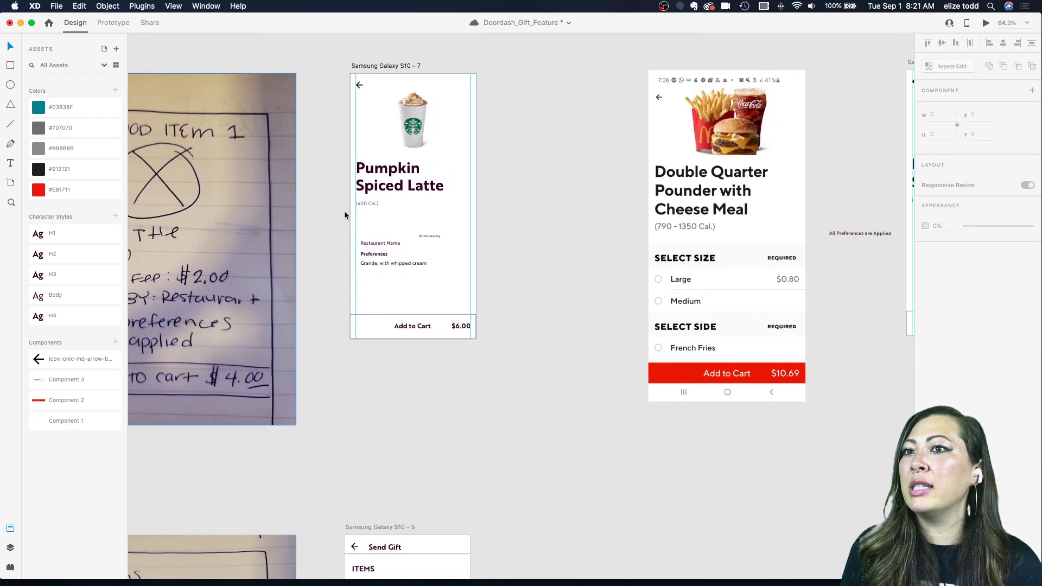
pyautogui.scroll(2, 695, 274)
pyautogui.hscroll(-1, 695, 274)
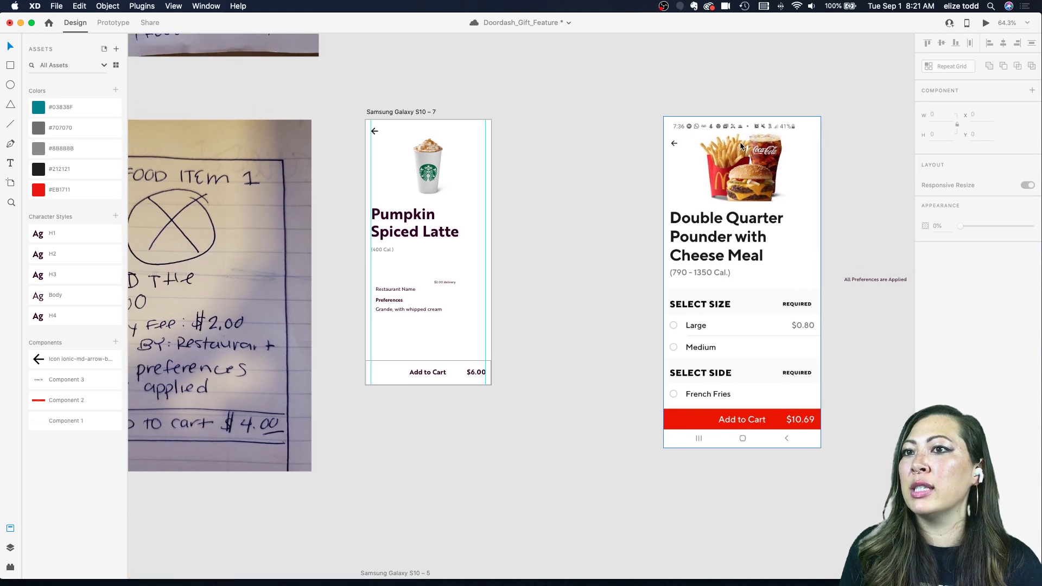
pyautogui.hscroll(3, 651, 226)
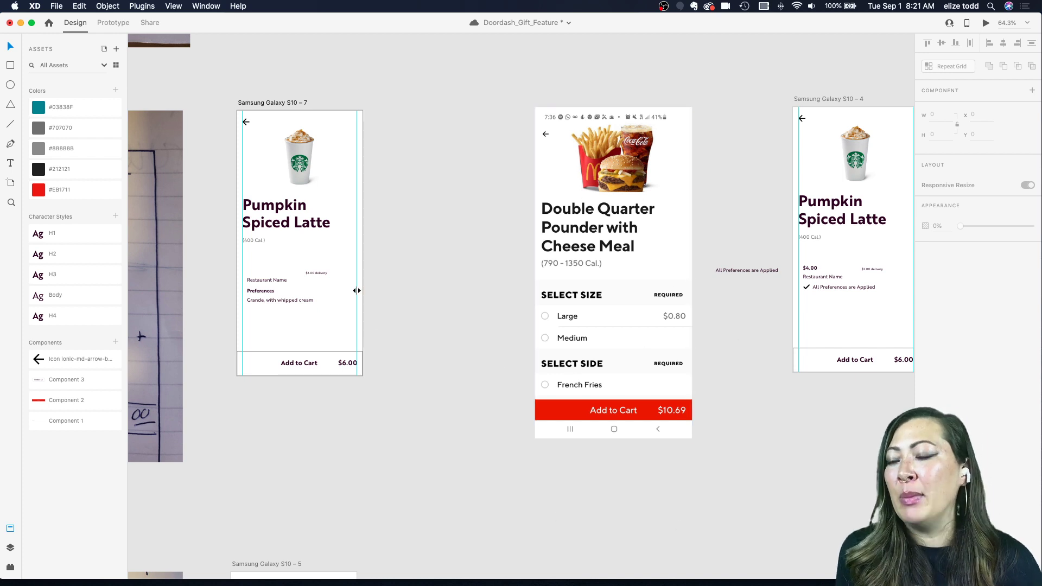
pyautogui.scroll(5, 357, 291)
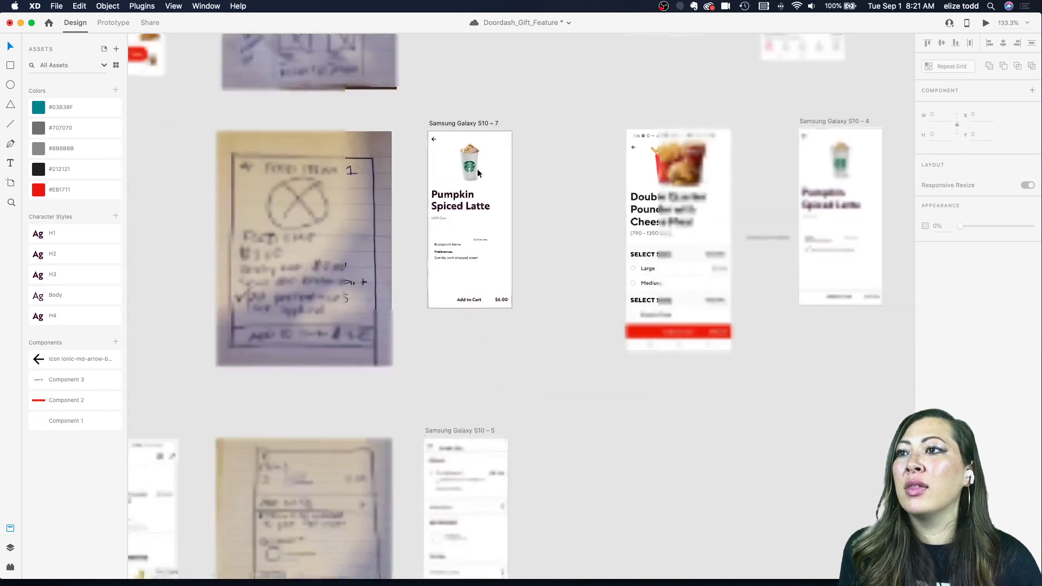
pyautogui.scroll(-5, 477, 169)
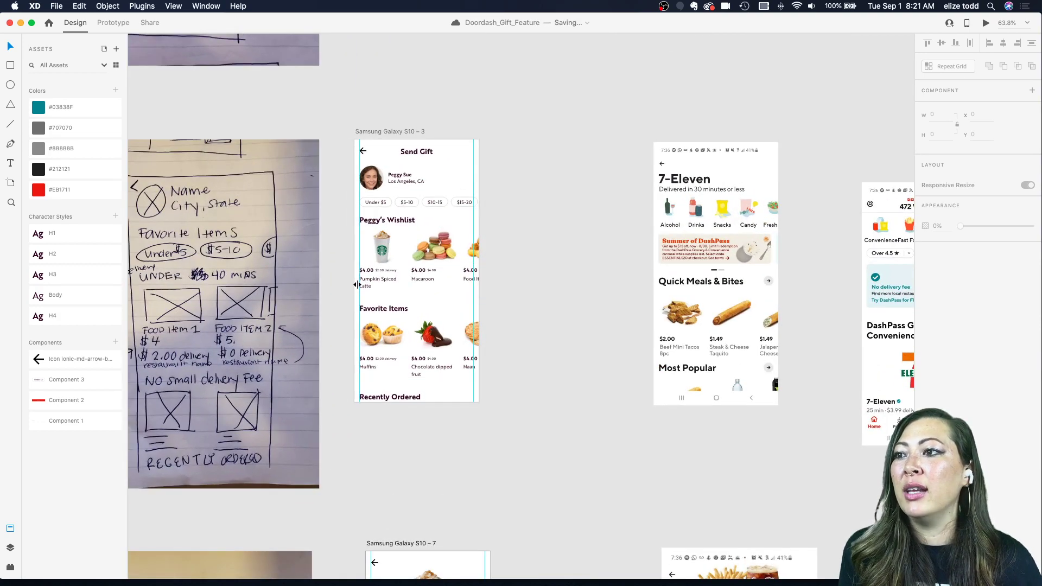
pyautogui.scroll(-5, 402, 265)
pyautogui.scroll(2, 390, 360)
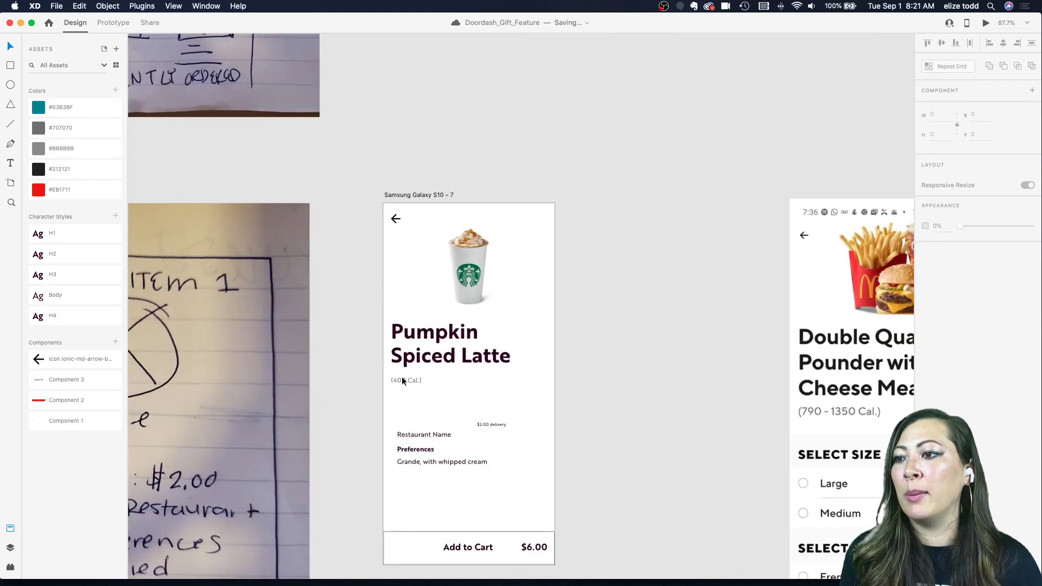
# - Move the restaurant name under the calorie line, aligned to the margin guide at X 16, Y 405, and change its text to "Starbucks"
pyautogui.moveTo(414, 431); pyautogui.dragTo(406, 398)
pyautogui.doubleClick(407, 400)
pyautogui.press('super+a')
pyautogui.write('Starnb')
pyautogui.press('BackSpace')
pyautogui.press('BackSpace')
pyautogui.write('bu')
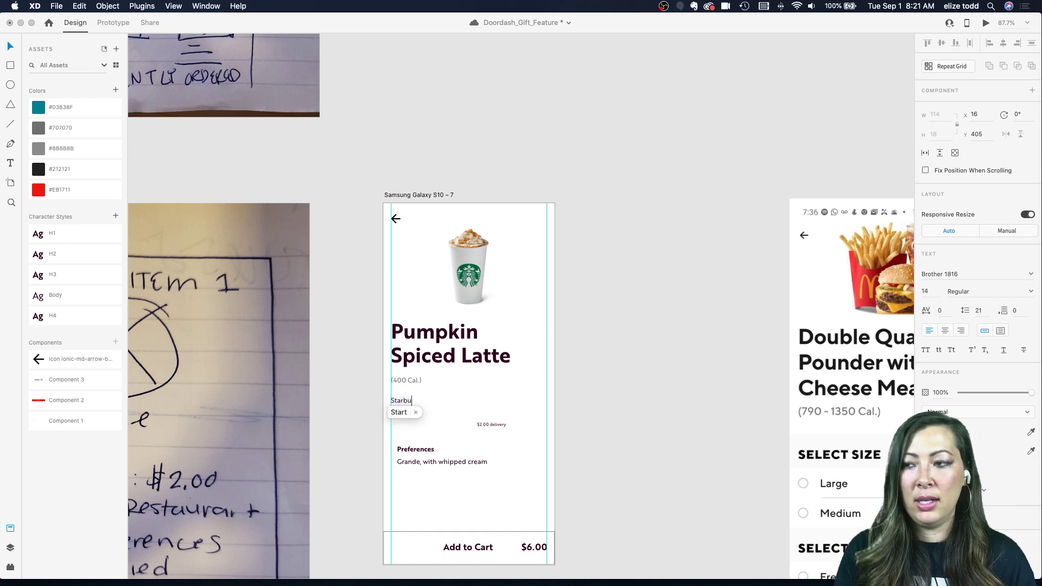
pyautogui.write('cks')
# - Examine how the 7-Eleven, DoorDash home and McDonald's menu references lay out names, prices and delivery details
pyautogui.scroll(-5, 529, 395)
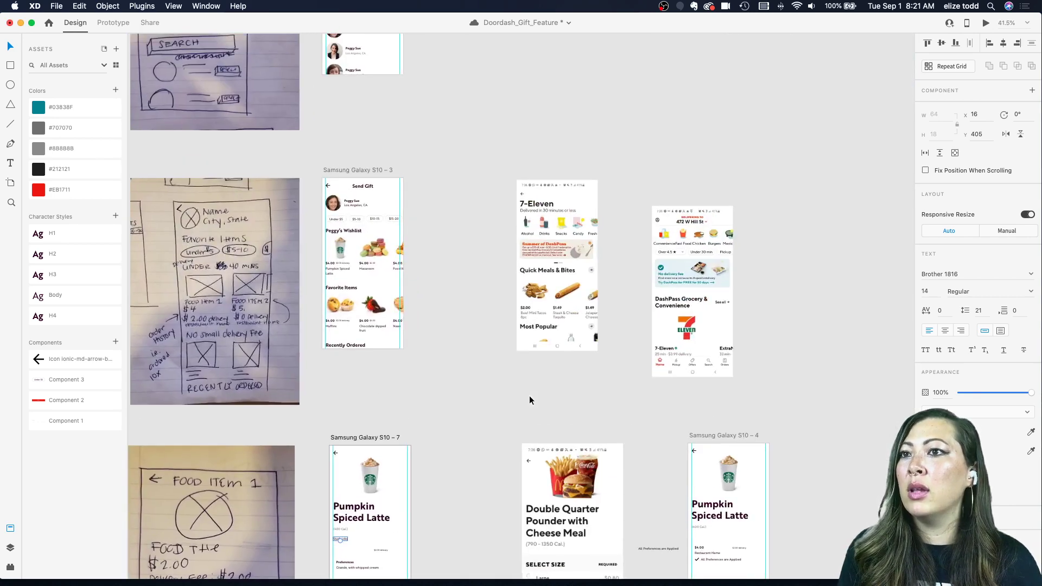
pyautogui.scroll(2, 559, 291)
pyautogui.scroll(5, 559, 292)
pyautogui.hscroll(6, 559, 287)
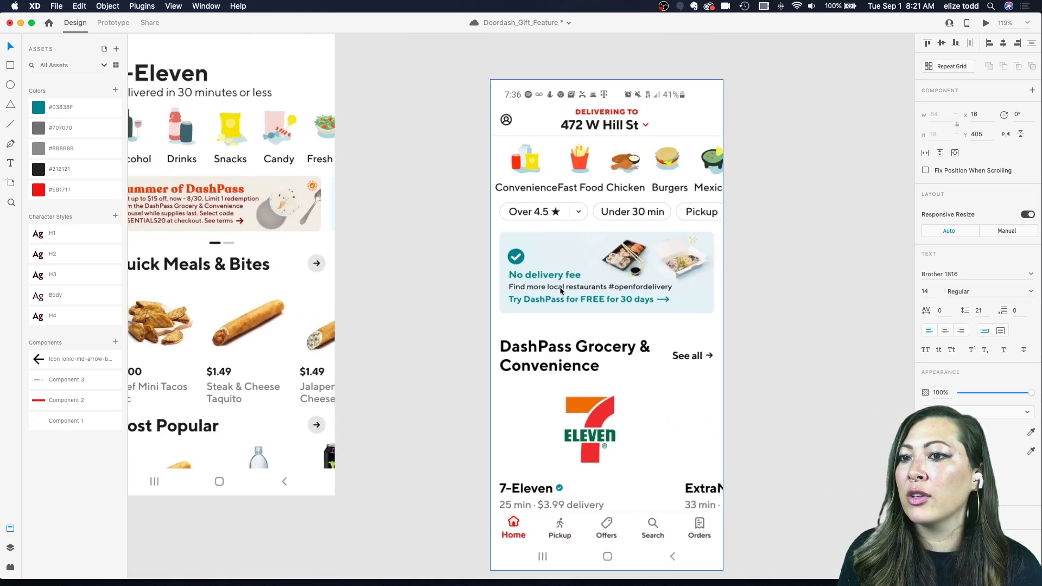
pyautogui.hscroll(-3, 561, 291)
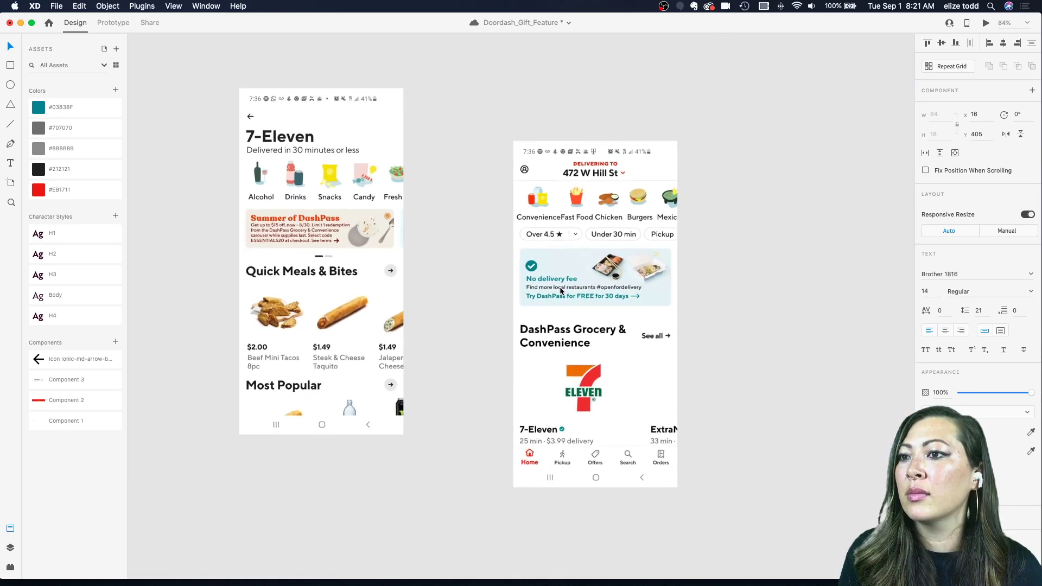
pyautogui.scroll(-6, 562, 291)
pyautogui.hscroll(-6, 561, 291)
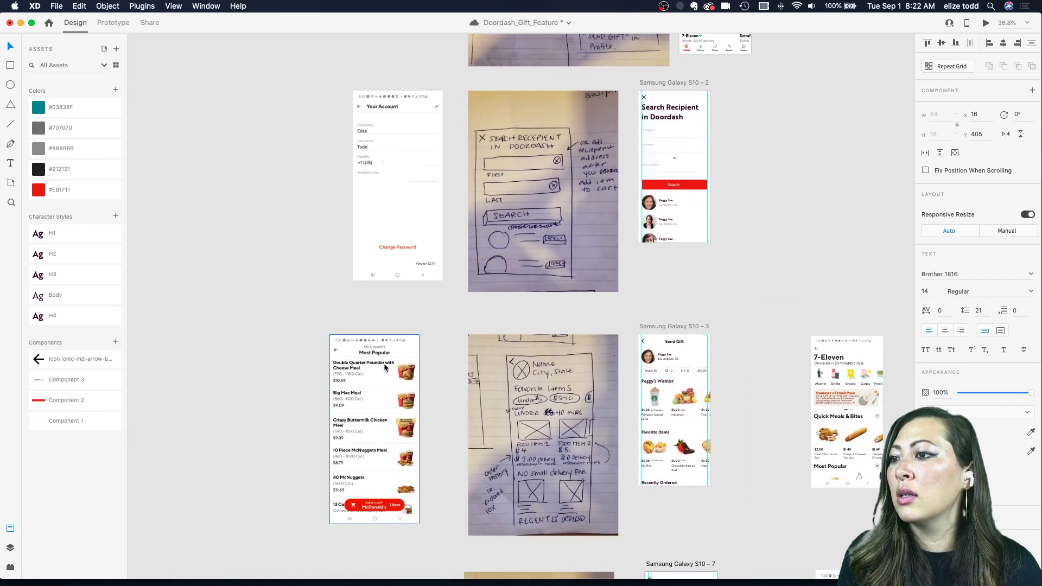
pyautogui.scroll(5, 382, 363)
pyautogui.scroll(-5, 382, 363)
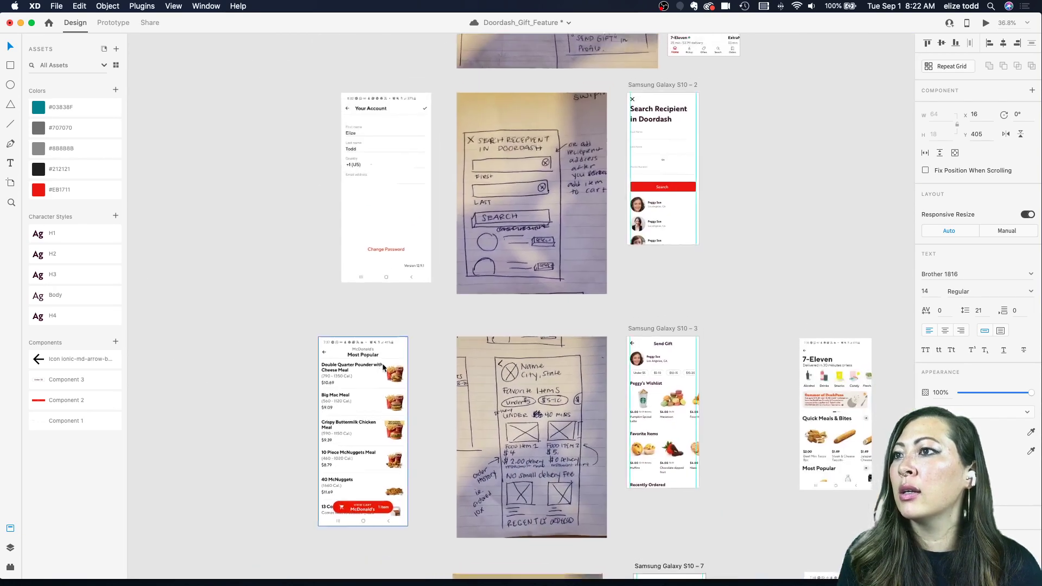
pyautogui.scroll(-5, 623, 311)
pyautogui.scroll(6, 623, 311)
pyautogui.scroll(3, 585, 346)
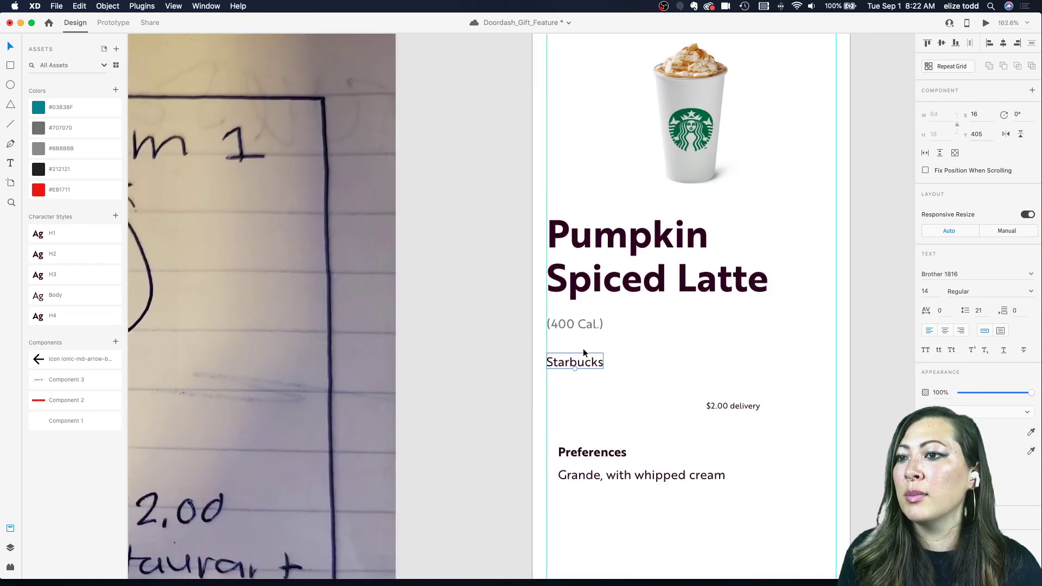
# - Move the "Starbucks" line up to Y 397, closer to the calorie line
pyautogui.moveTo(554, 367); pyautogui.dragTo(553, 360)
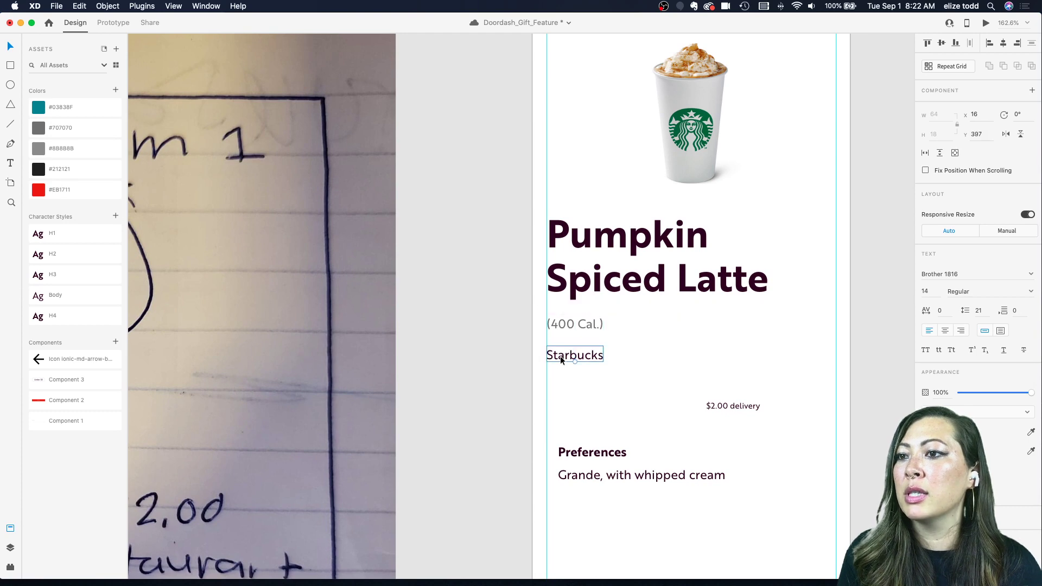
pyautogui.scroll(-4, 389, 335)
pyautogui.scroll(5, 624, 363)
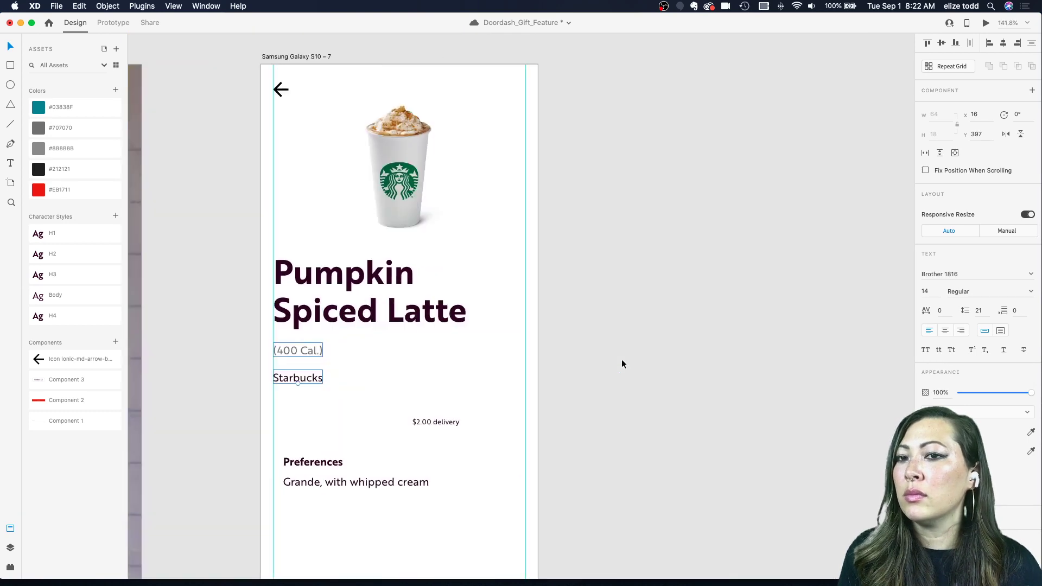
# - Move the "Starbucks" line up to Y 389, tight under the calorie line
pyautogui.scroll(-3, 622, 362)
pyautogui.hscroll(-3, 532, 360)
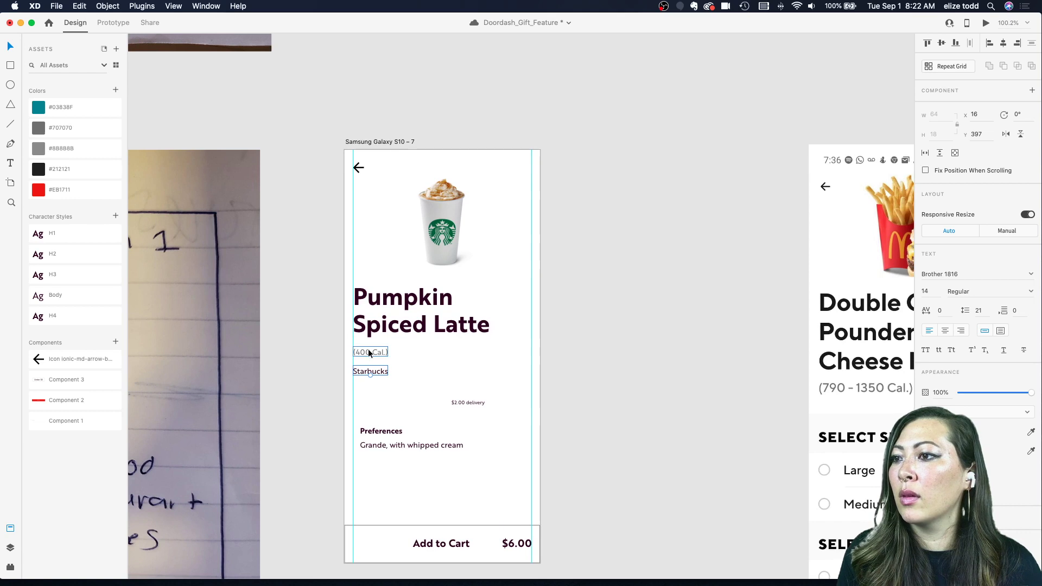
pyautogui.moveTo(369, 353); pyautogui.dragTo(366, 366)
# - Try the Body, H3 and H4 character styles on the "Starbucks" line
pyautogui.click(62, 295)
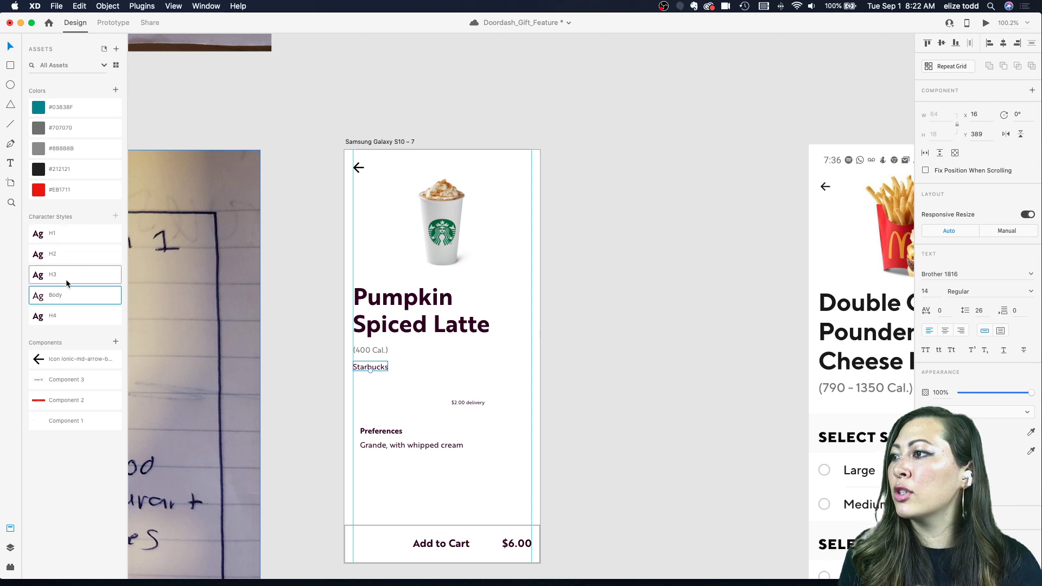
pyautogui.click(67, 279)
pyautogui.click(51, 300)
pyautogui.click(51, 316)
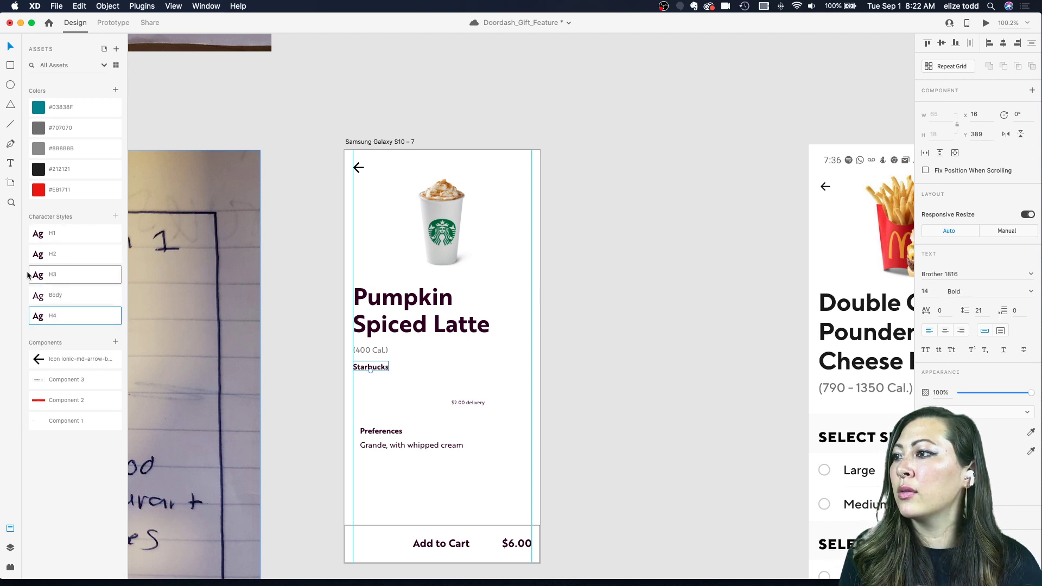
pyautogui.click(258, 354)
# - Compare with the food item sketch and move the "$2.00 delivery" text under "Starbucks", aligned to the margin guide at X 16, Y 420
pyautogui.scroll(-3, 356, 356)
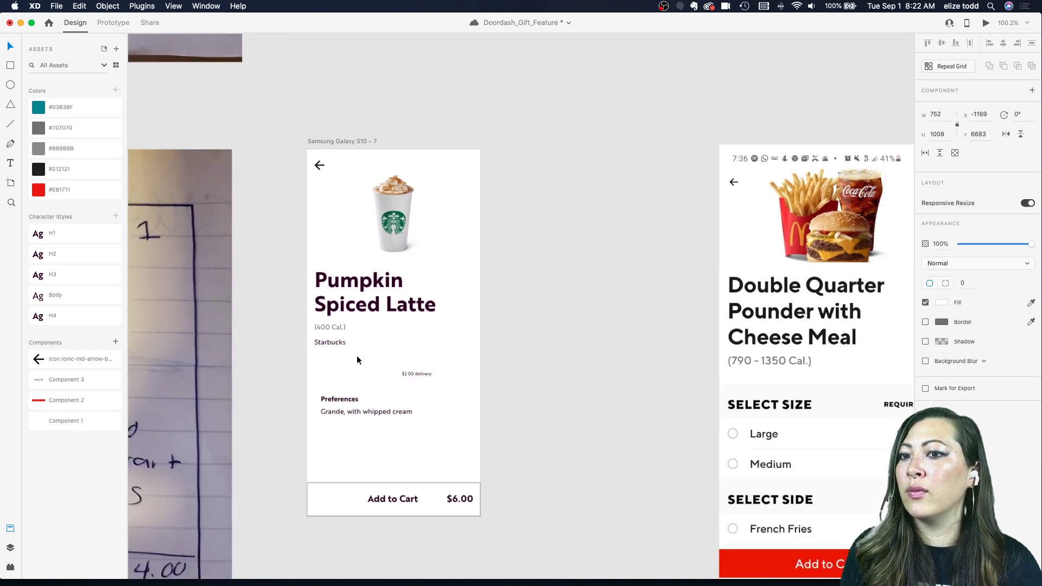
pyautogui.click(373, 357)
pyautogui.hscroll(-10, 373, 357)
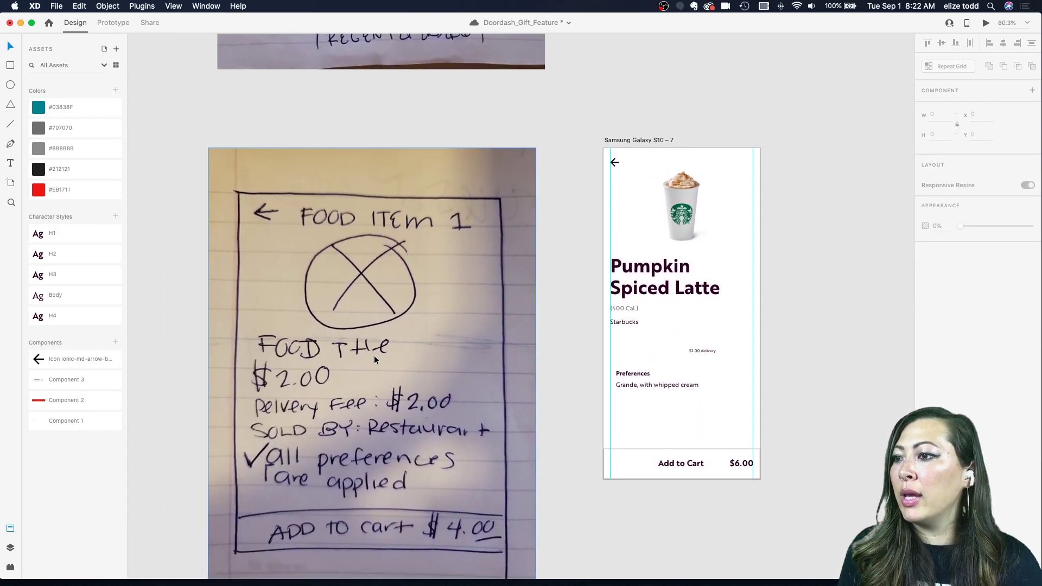
pyautogui.hscroll(2, 374, 359)
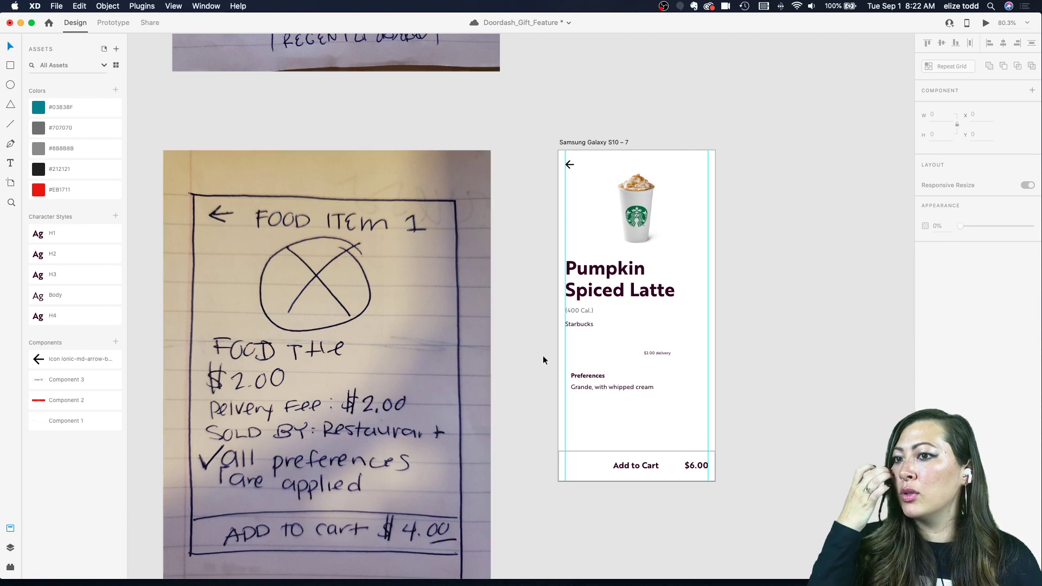
pyautogui.click(656, 353)
pyautogui.scroll(5, 600, 332)
pyautogui.hscroll(2, 607, 337)
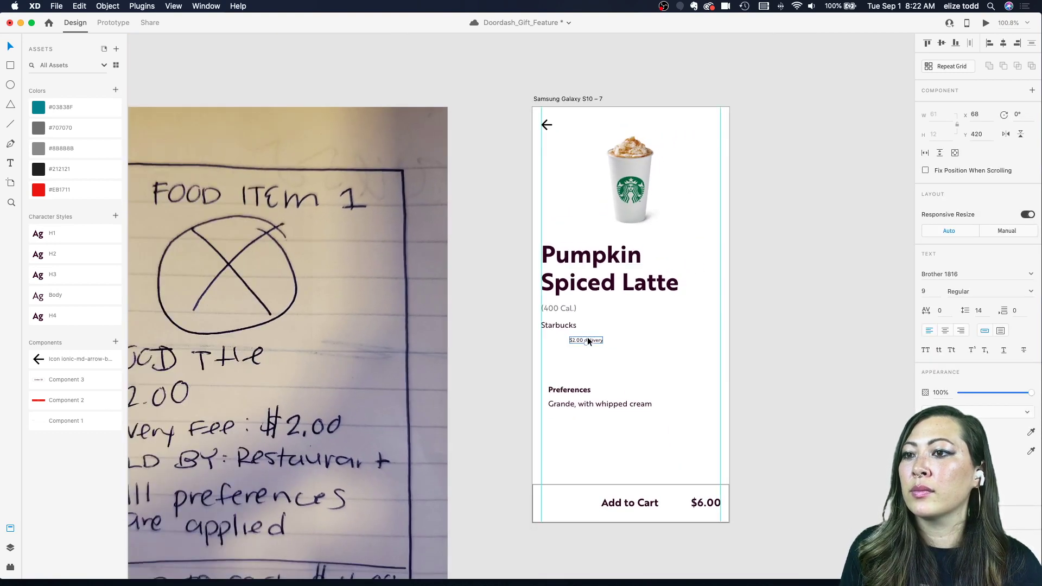
pyautogui.moveTo(590, 336); pyautogui.dragTo(561, 340)
pyautogui.scroll(5, 551, 340)
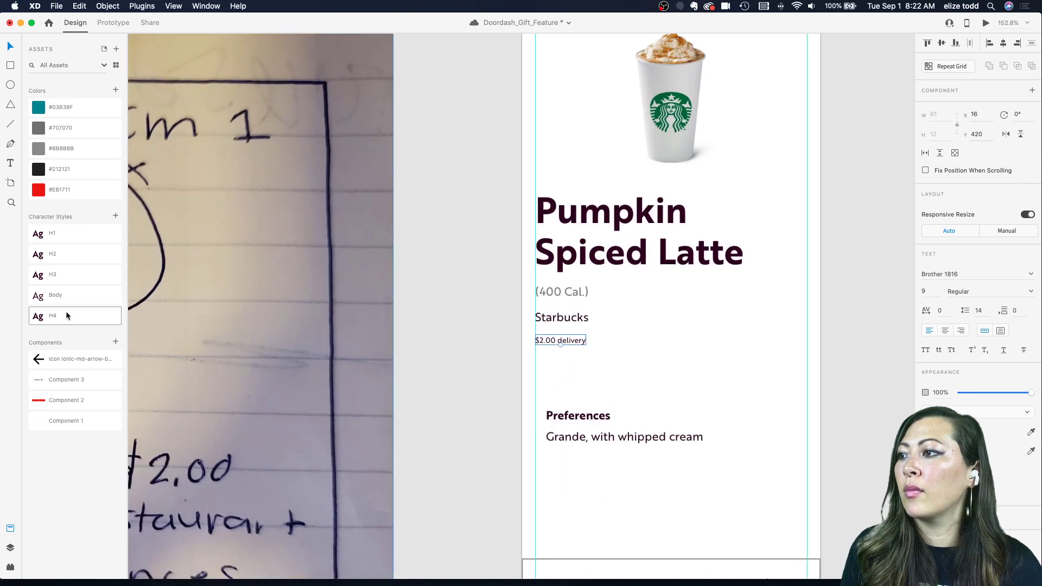
# - Apply the Body character style to the delivery line and the H4 style to "Starbucks"
pyautogui.click(66, 296)
pyautogui.click(559, 318)
pyautogui.click(108, 316)
# - Insert the item price in front of the delivery cost so the line reads "$4.00 + $2.00 delivery"
pyautogui.click(538, 338)
pyautogui.doubleClick(538, 339)
pyautogui.click(539, 339)
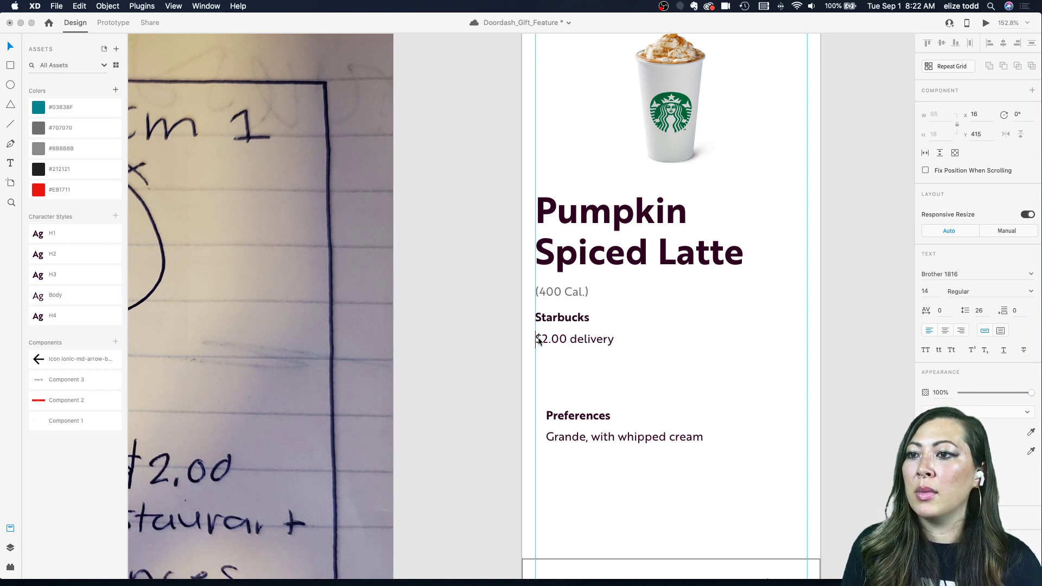
pyautogui.write('$4.')
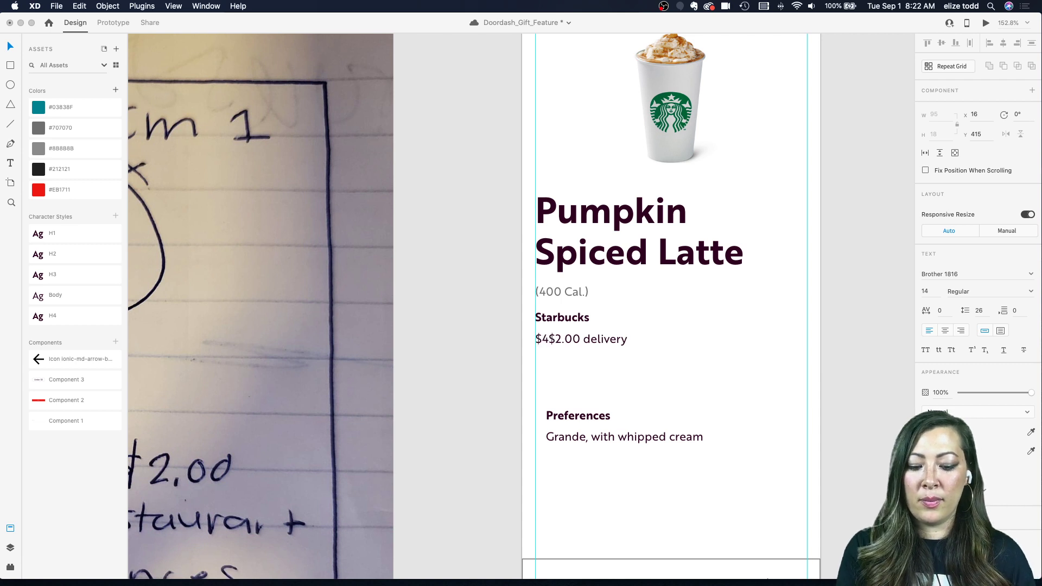
pyautogui.write('00 +')
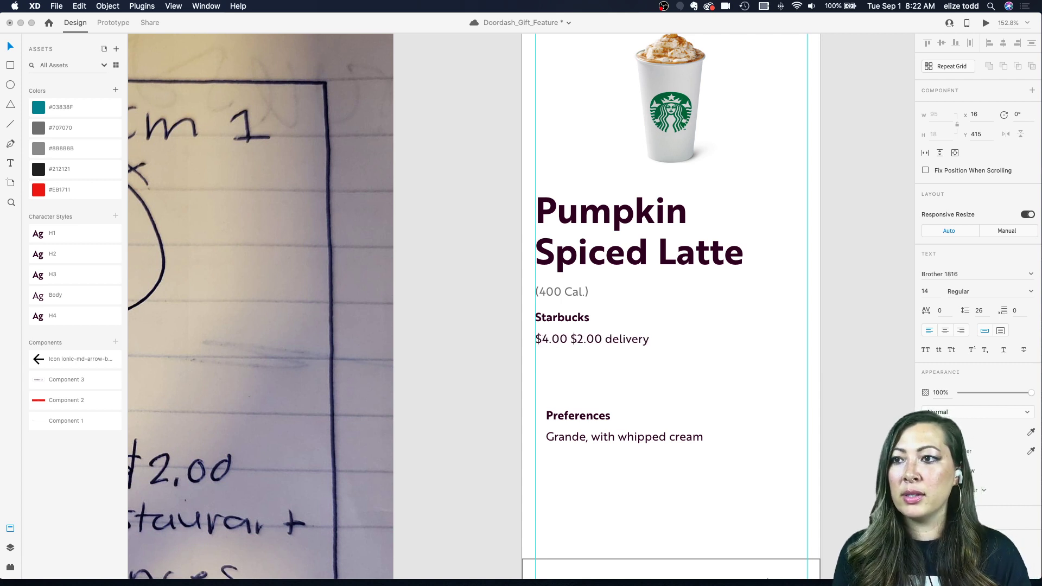
pyautogui.press('Escape')
pyautogui.press('super+0')
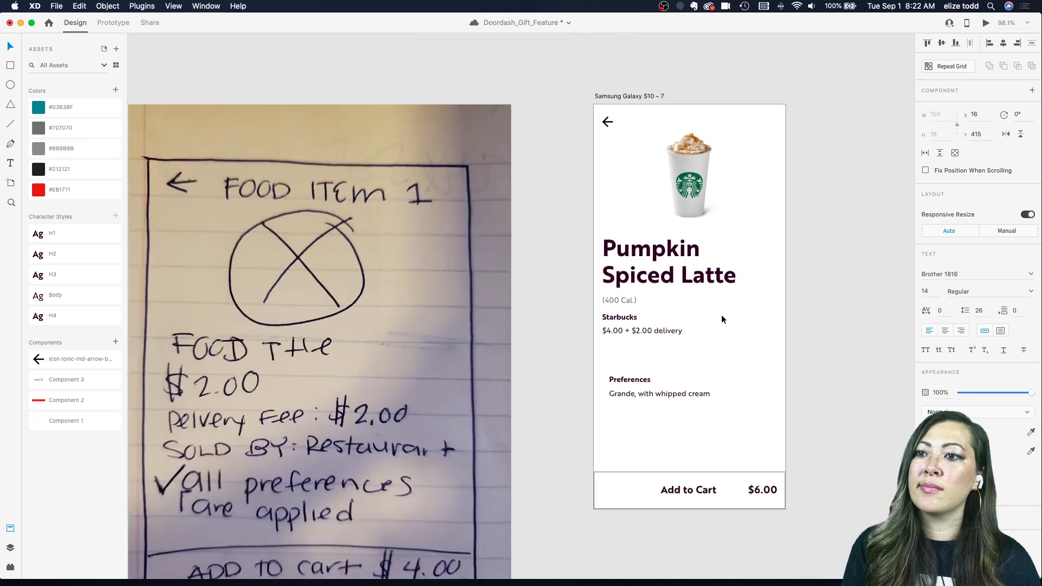
pyautogui.press('Escape')
# - Append "fee" so the price line reads "$4.00 + $2.00 delivery fee"
pyautogui.doubleClick(663, 329)
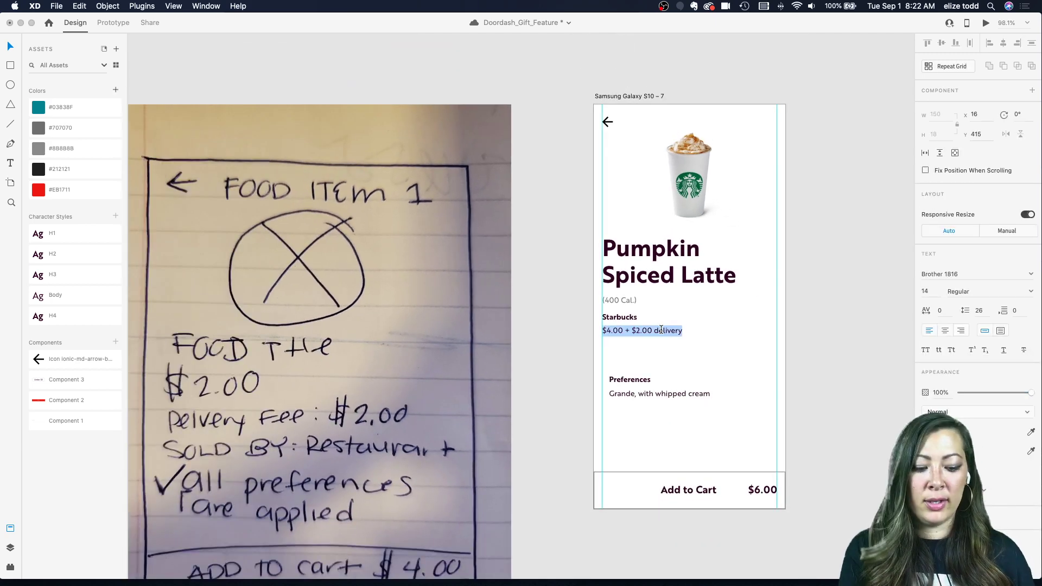
pyautogui.press('Right')
pyautogui.write('f')
pyautogui.press('Escape')
# - Compare the latte detail screen with the McDonald's meal reference and the Samsung Galaxy S10 – 4 variant
pyautogui.press('super+minus')
pyautogui.hscroll(5, 731, 367)
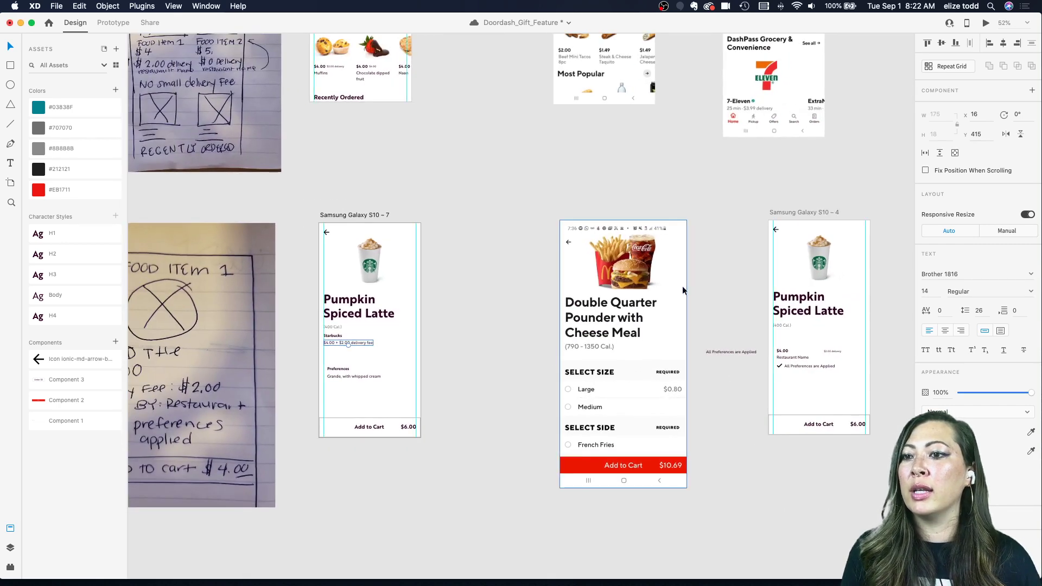
pyautogui.scroll(3, 583, 453)
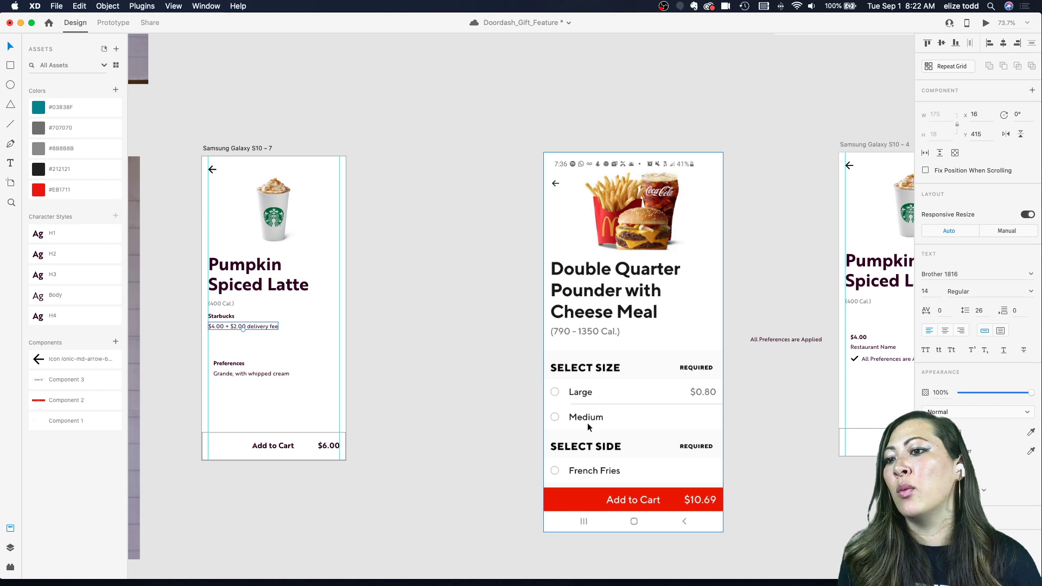
pyautogui.scroll(-3, 591, 373)
pyautogui.scroll(2, 590, 374)
pyautogui.scroll(2, 593, 353)
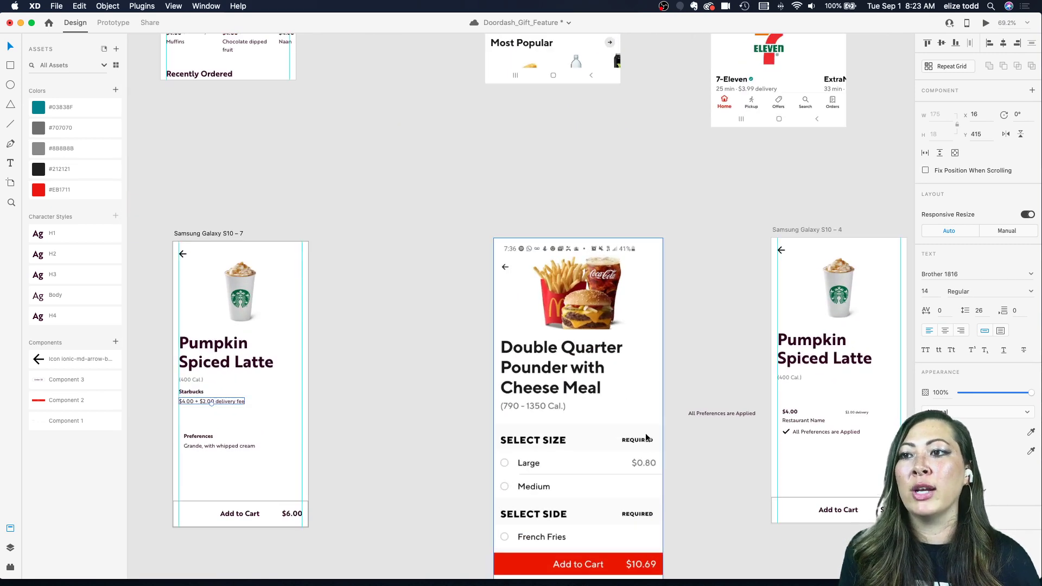
pyautogui.scroll(-2, 592, 451)
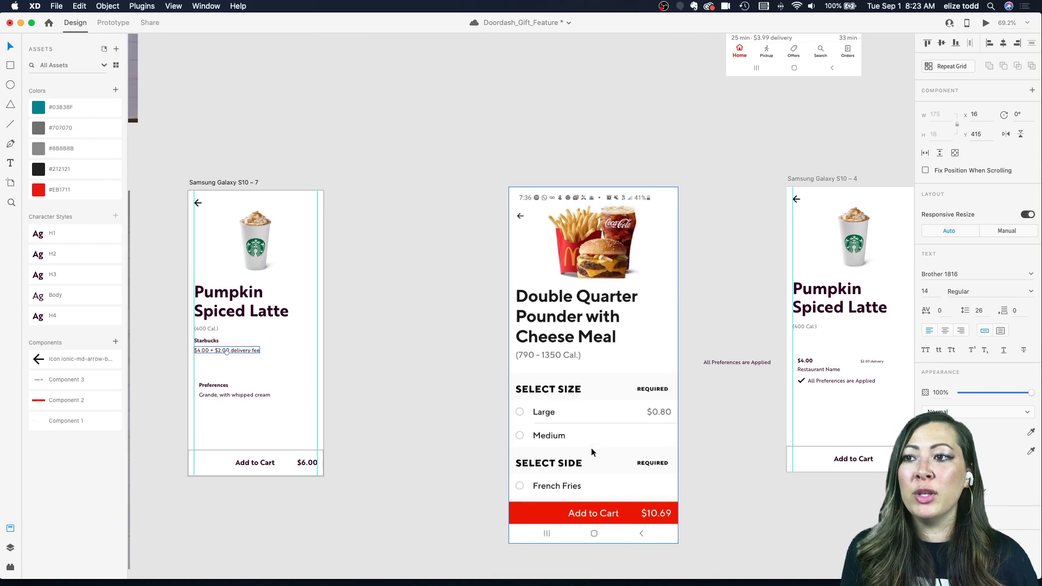
pyautogui.scroll(-4, 591, 451)
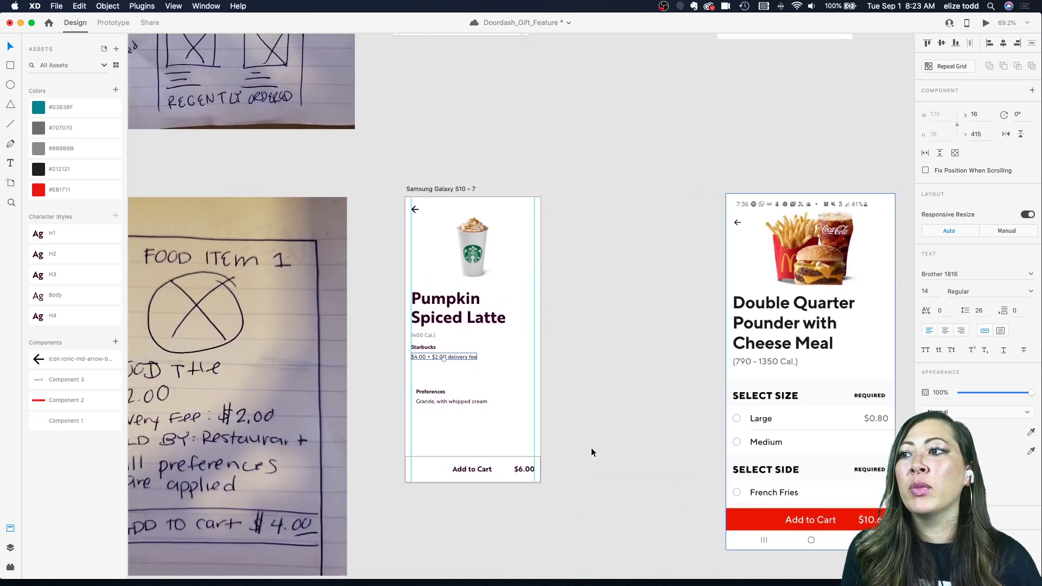
# - Check the latte detail screen's price and delivery text against the Send Gift wishlist screen and the food item sketch
pyautogui.scroll(2, 508, 380)
pyautogui.scroll(3, 513, 238)
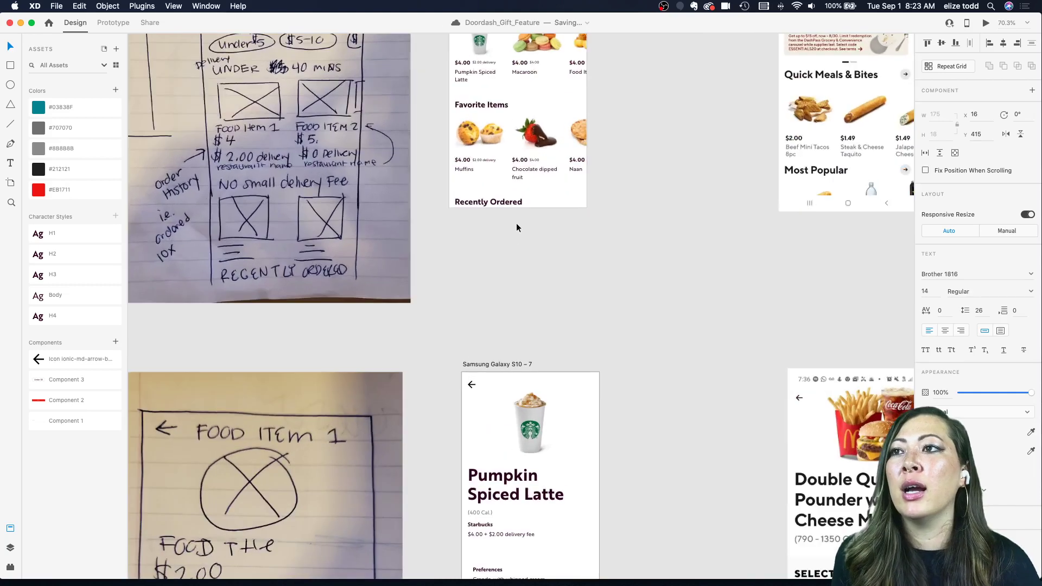
pyautogui.scroll(-2, 536, 324)
pyautogui.scroll(4, 537, 325)
pyautogui.scroll(2, 516, 198)
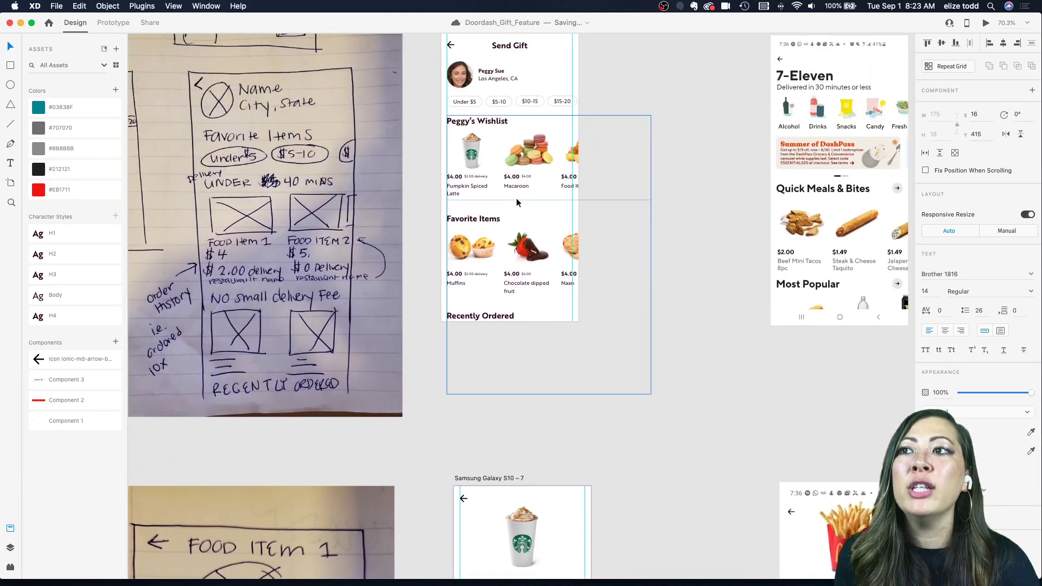
pyautogui.scroll(3, 516, 197)
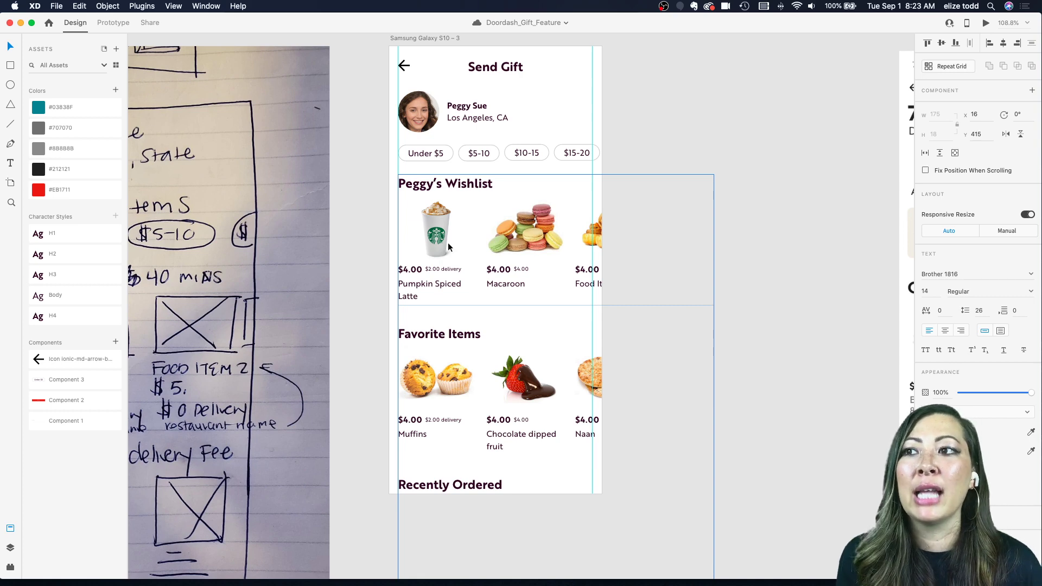
pyautogui.scroll(-3, 447, 246)
pyautogui.scroll(-5, 448, 246)
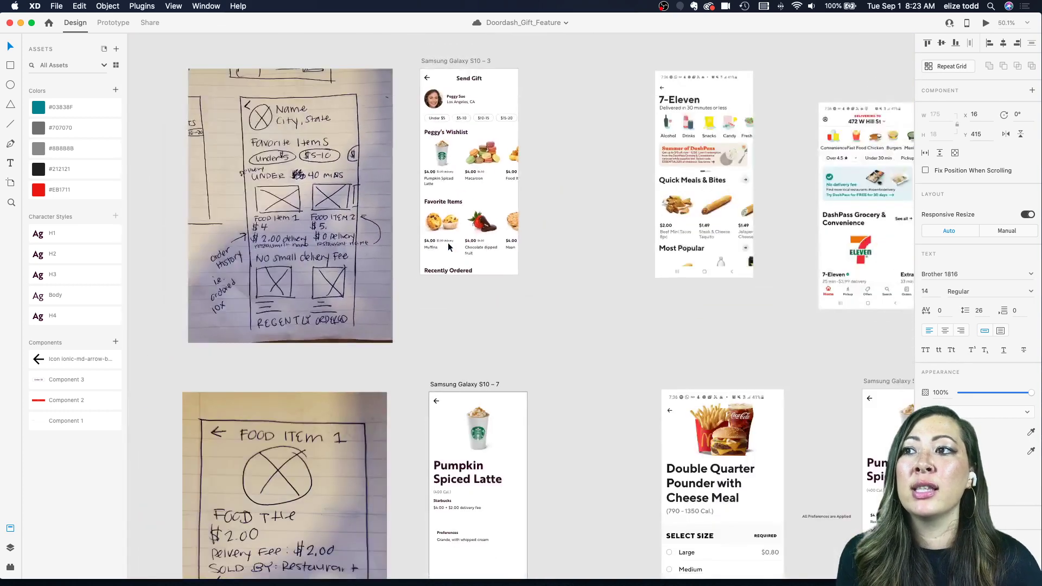
pyautogui.scroll(-2, 448, 246)
pyautogui.scroll(5, 446, 370)
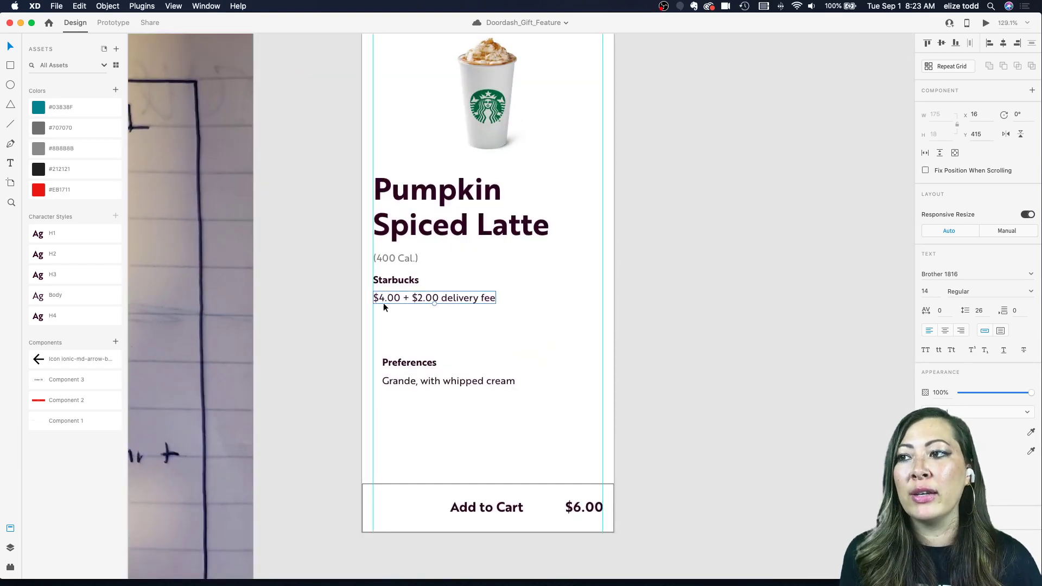
pyautogui.hscroll(-2, 437, 303)
pyautogui.scroll(-3, 437, 302)
pyautogui.hscroll(-3, 426, 269)
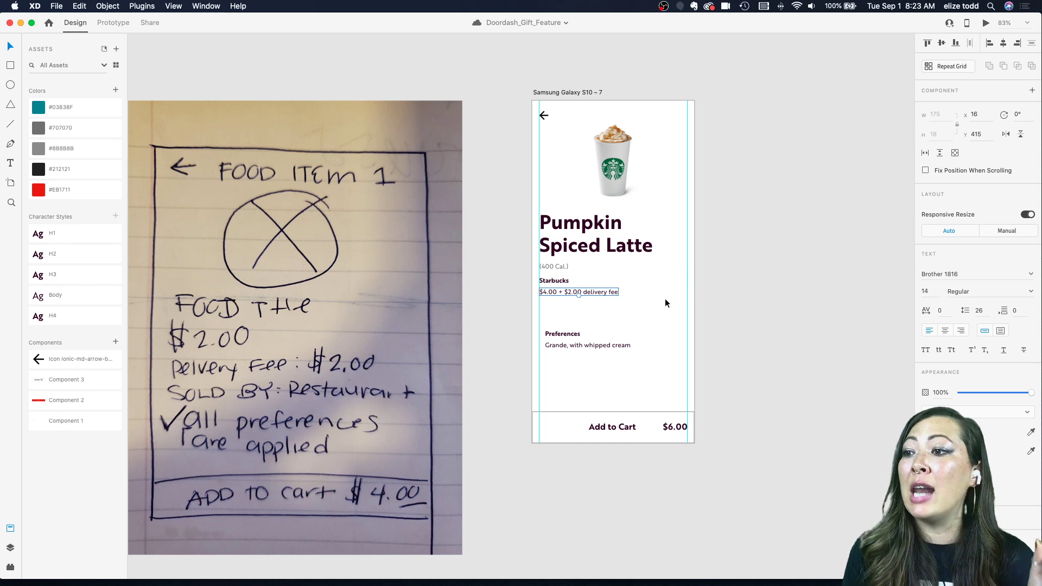
# - Align the "Preferences" heading to the margin guide under the price line at X 16, Y 466, and apply the H3 character style
pyautogui.scroll(-2, 582, 329)
pyautogui.moveTo(555, 323); pyautogui.dragTo(549, 301)
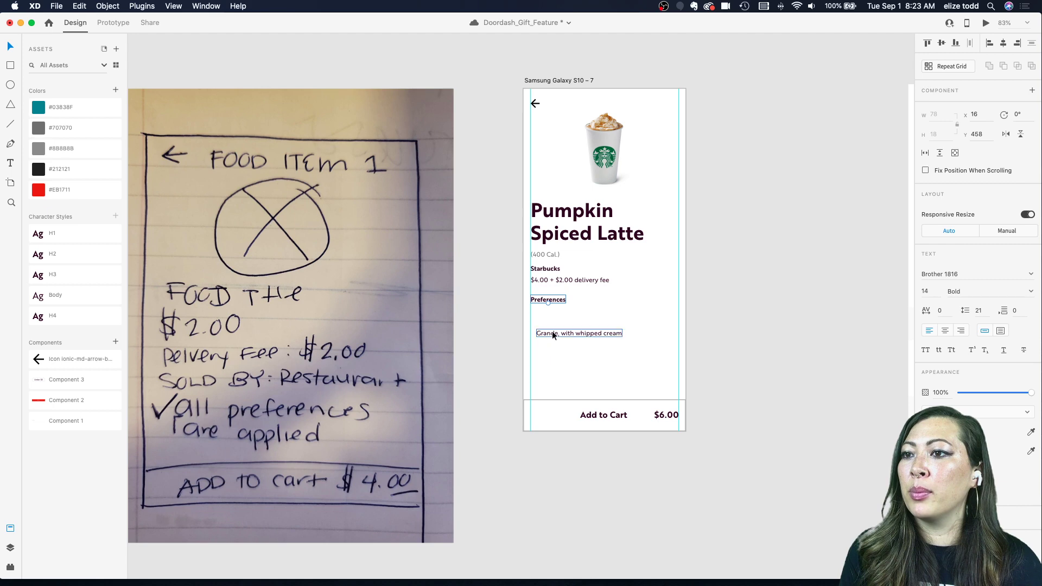
pyautogui.hscroll(-3, 548, 326)
pyautogui.click(46, 273)
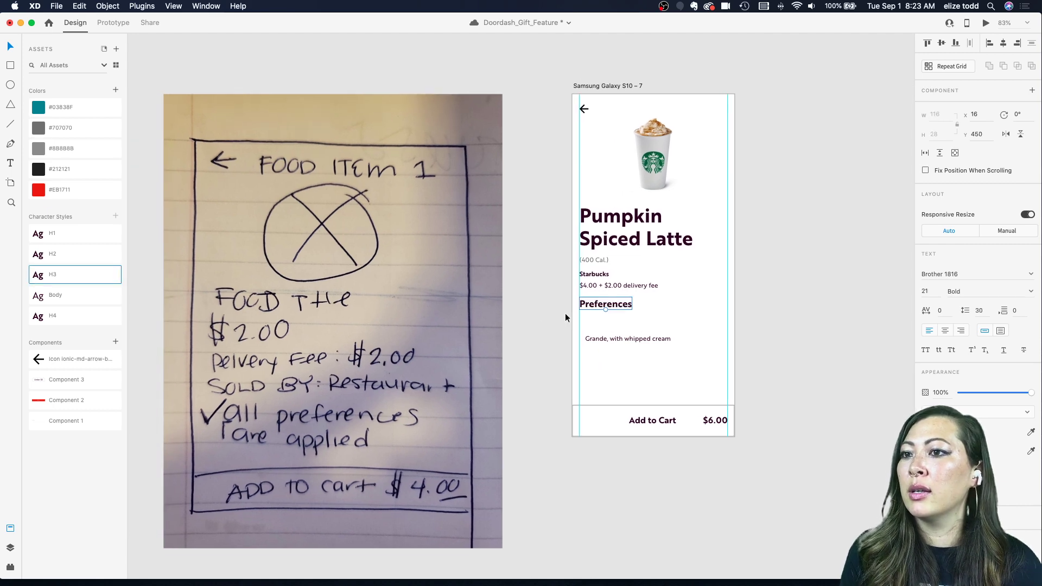
pyautogui.scroll(3, 594, 310)
pyautogui.scroll(-5, 596, 310)
pyautogui.scroll(5, 601, 311)
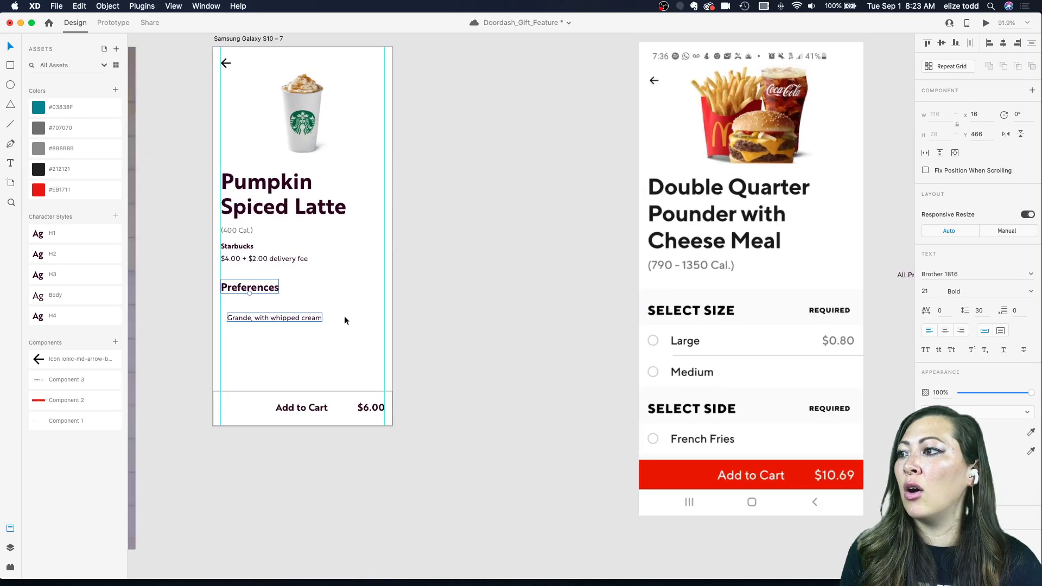
# - Set the "Preferences" heading to all caps, matching the section headings of the McDonald's meal reference
pyautogui.click(925, 350)
pyautogui.scroll(3, 279, 289)
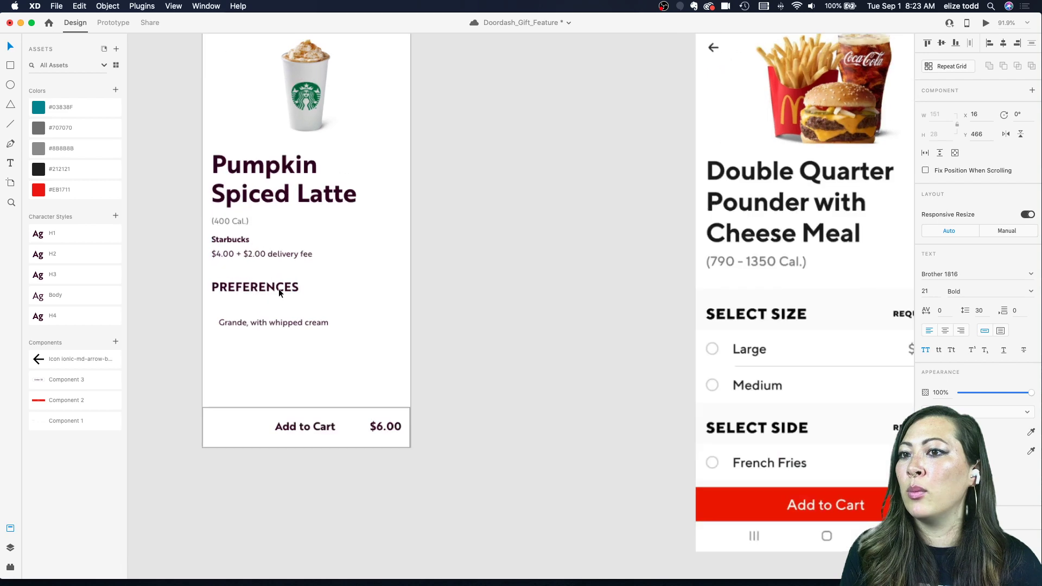
pyautogui.hscroll(5, 262, 288)
pyautogui.hscroll(-6, 262, 288)
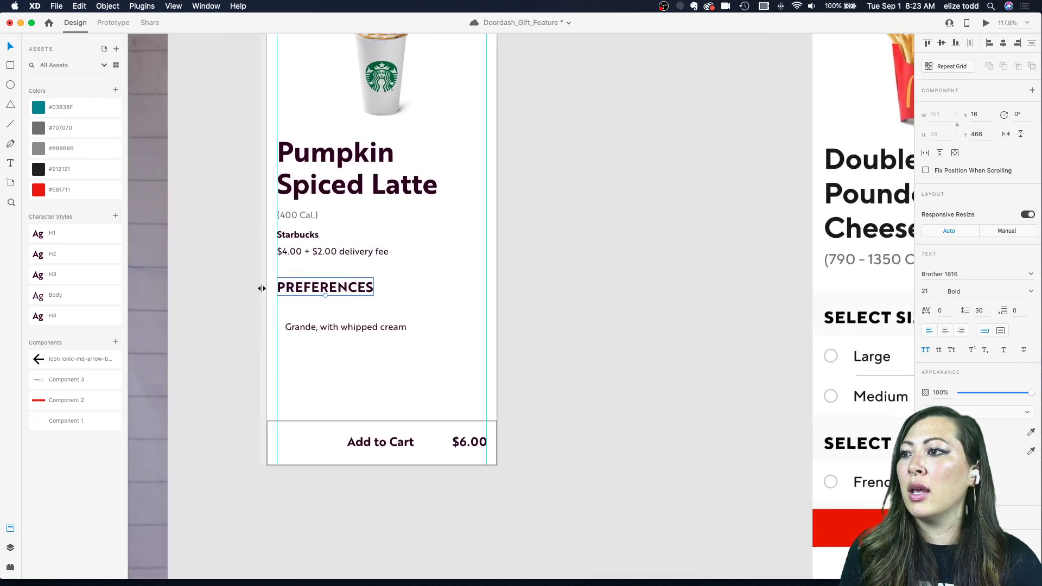
# - Move the "Grande, with whipped cream" line under the Preferences heading, aligned to the margin guide at X 16, Y 507
pyautogui.hscroll(1, 261, 288)
pyautogui.scroll(-3, 261, 288)
pyautogui.scroll(3, 261, 288)
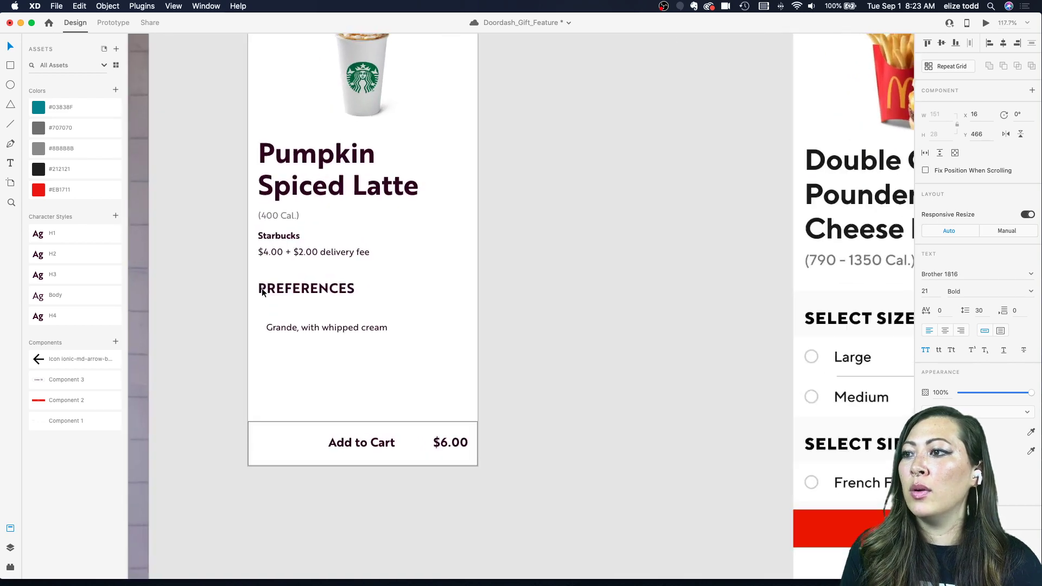
pyautogui.click(301, 318)
pyautogui.moveTo(302, 317); pyautogui.dragTo(294, 309)
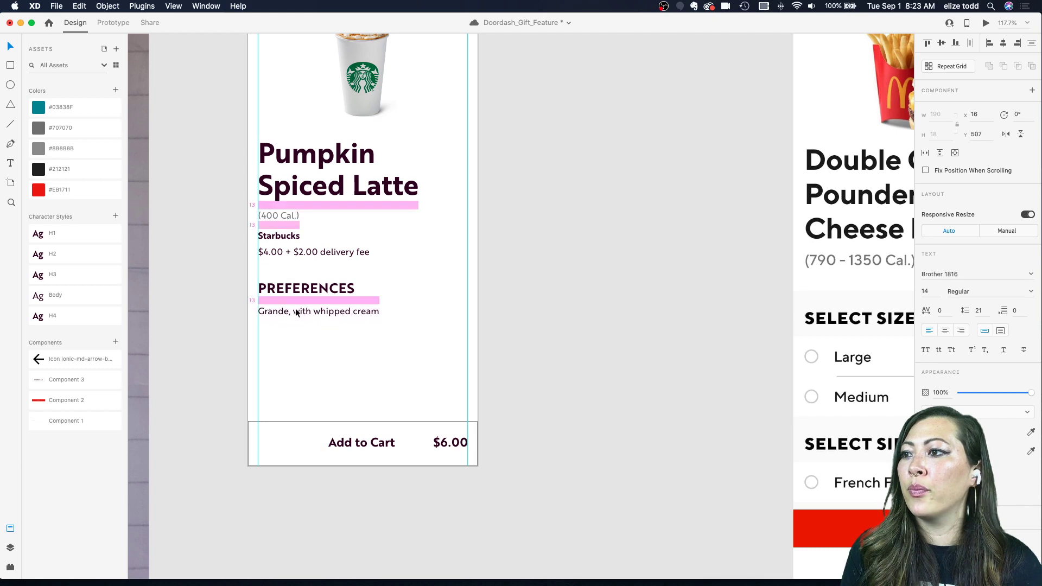
# - Lay the "Grande, with whipped cream" text over the "Large" option of the meal reference to compare sizes, and try it at size 10
pyautogui.scroll(-3, 294, 308)
pyautogui.hscroll(5, 498, 335)
pyautogui.moveTo(174, 303); pyautogui.dragTo(581, 341)
pyautogui.scroll(5, 610, 340)
pyautogui.scroll(2, 559, 339)
pyautogui.scroll(-4, 580, 341)
pyautogui.scroll(8, 581, 340)
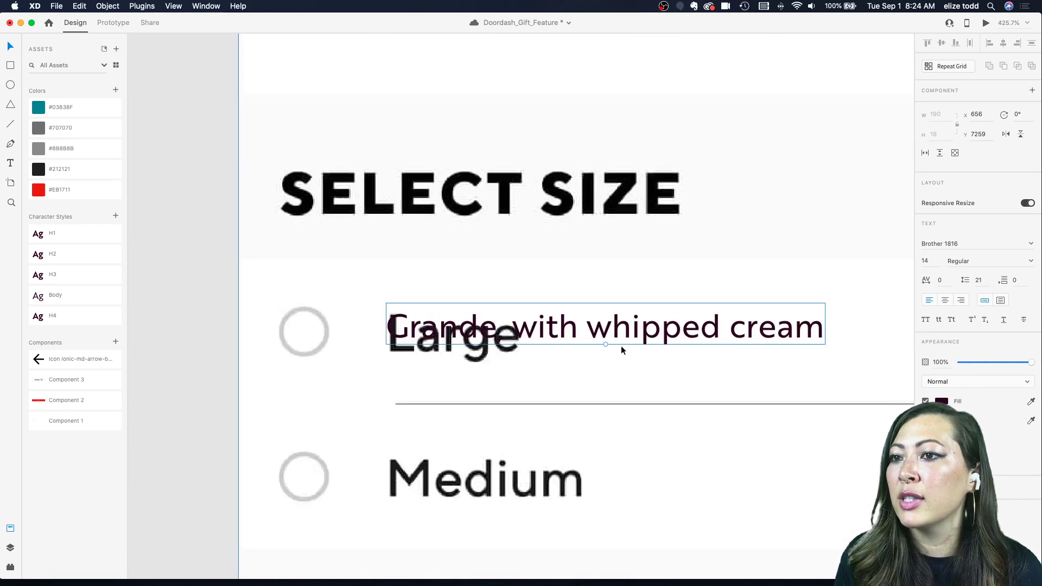
pyautogui.moveTo(606, 344); pyautogui.dragTo(348, 350)
pyautogui.scroll(-10, 617, 358)
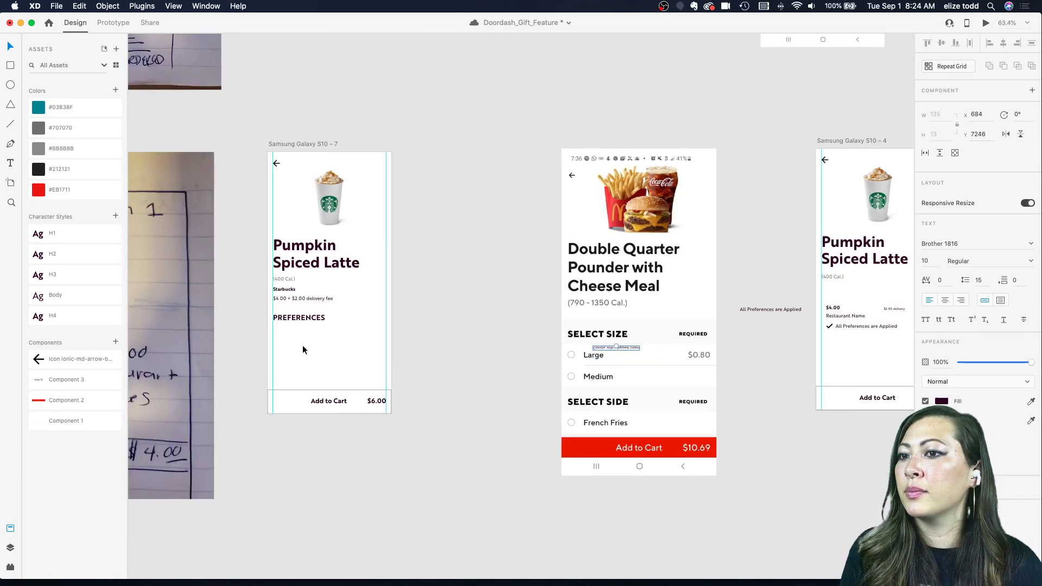
# - Undo the resizing and relocation of the "Grande, with whipped cream" text back to its place under the Preferences heading
pyautogui.press('super+z')
pyautogui.press('super+z')
pyautogui.press('super+z')
pyautogui.press('super+z')
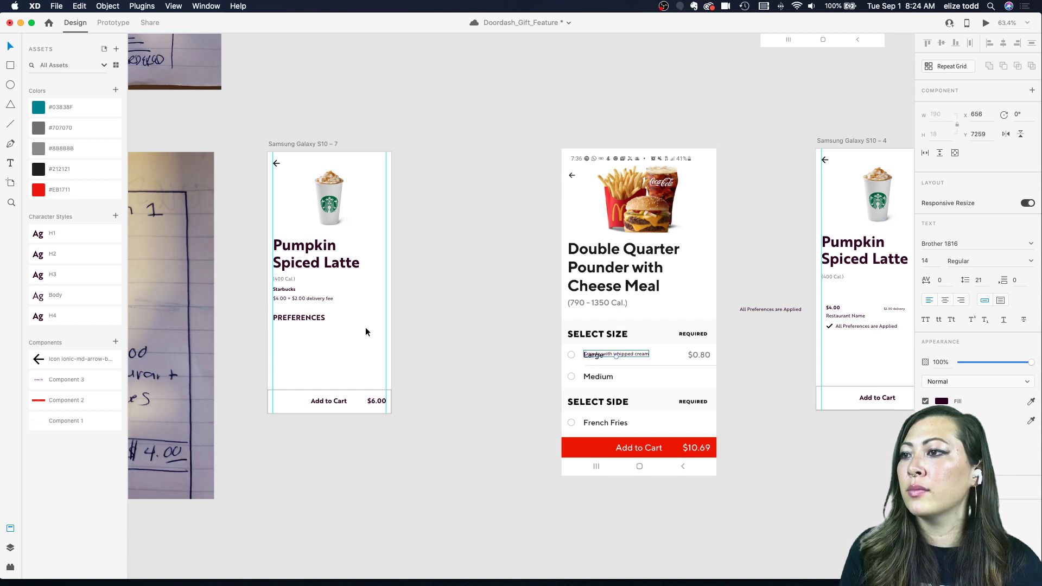
pyautogui.press('super+z')
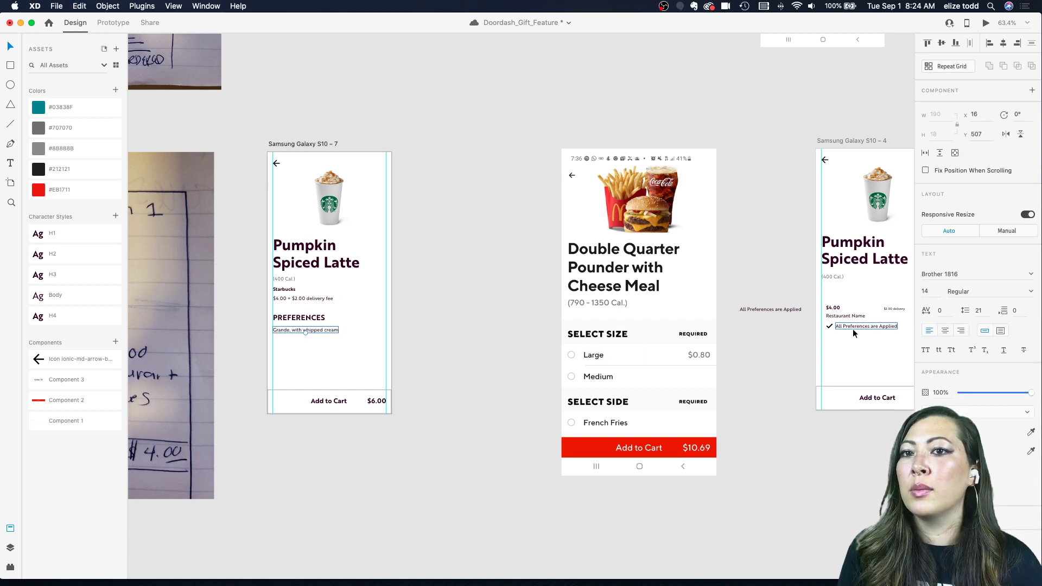
# - Set the "Grande, with whipped cream" text size to 18 and move it slightly down below the Preferences heading, to Y 507
pyautogui.write('18')
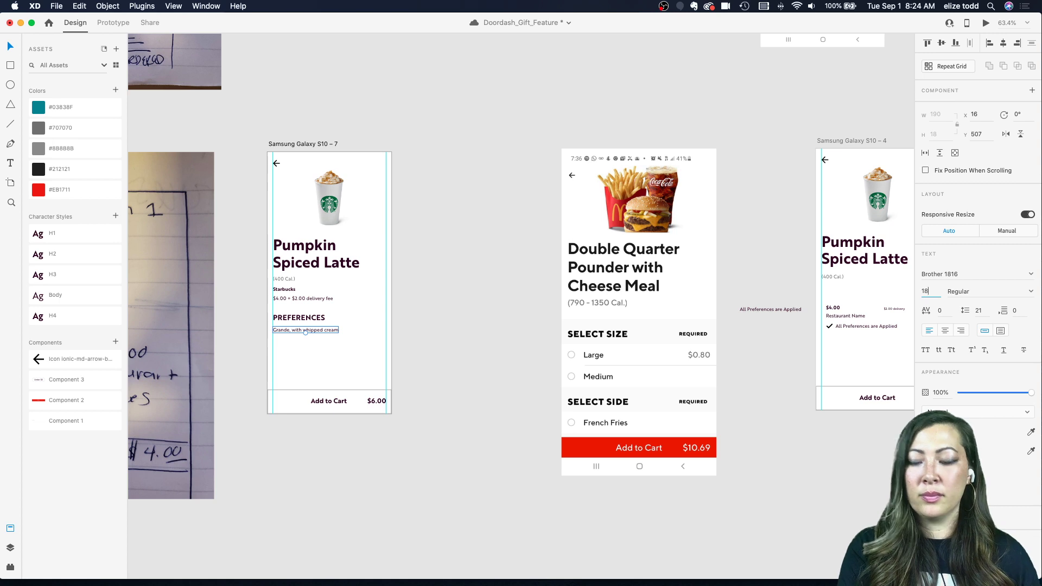
pyautogui.press('Return')
pyautogui.scroll(3, 306, 318)
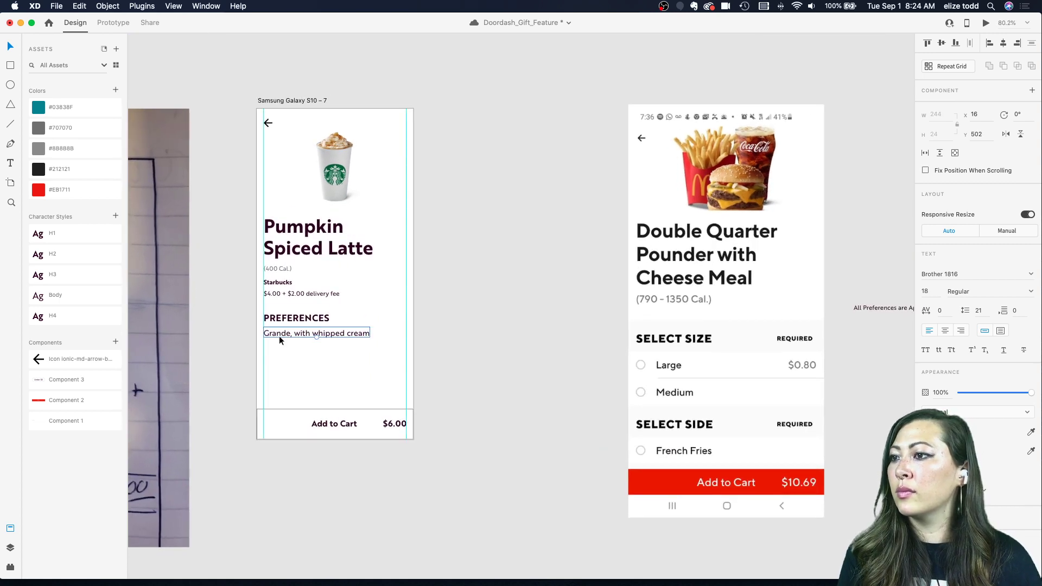
pyautogui.moveTo(282, 334); pyautogui.dragTo(283, 337)
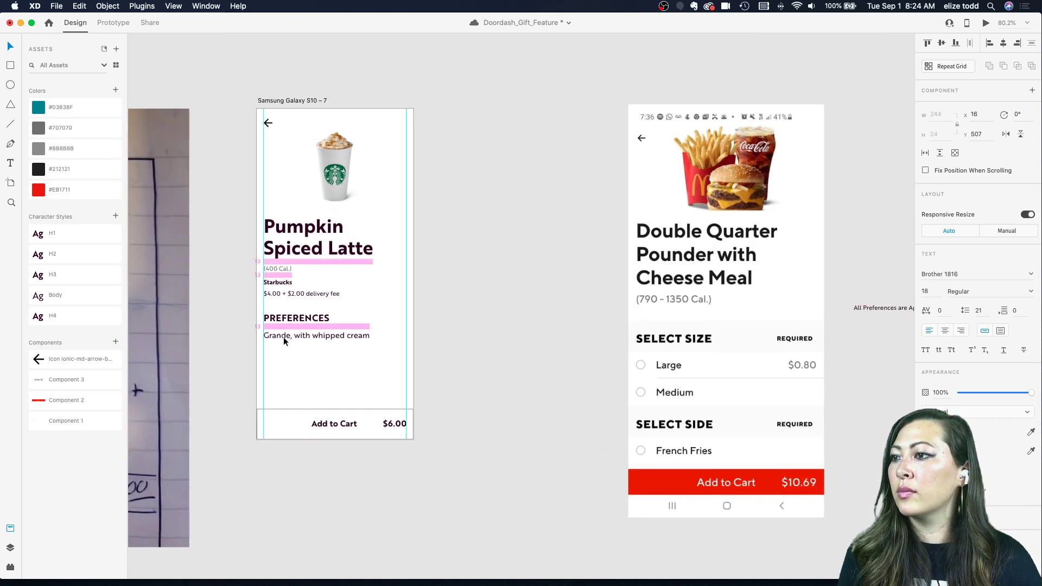
pyautogui.click(411, 333)
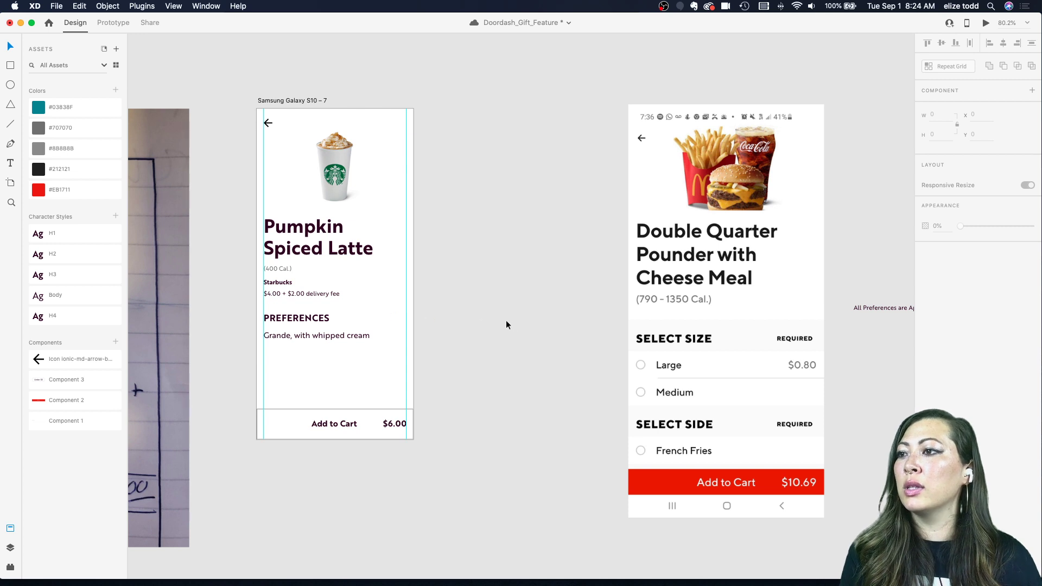
# - Search the Icons 4 Design plugin for "edit" icons
pyautogui.click(10, 567)
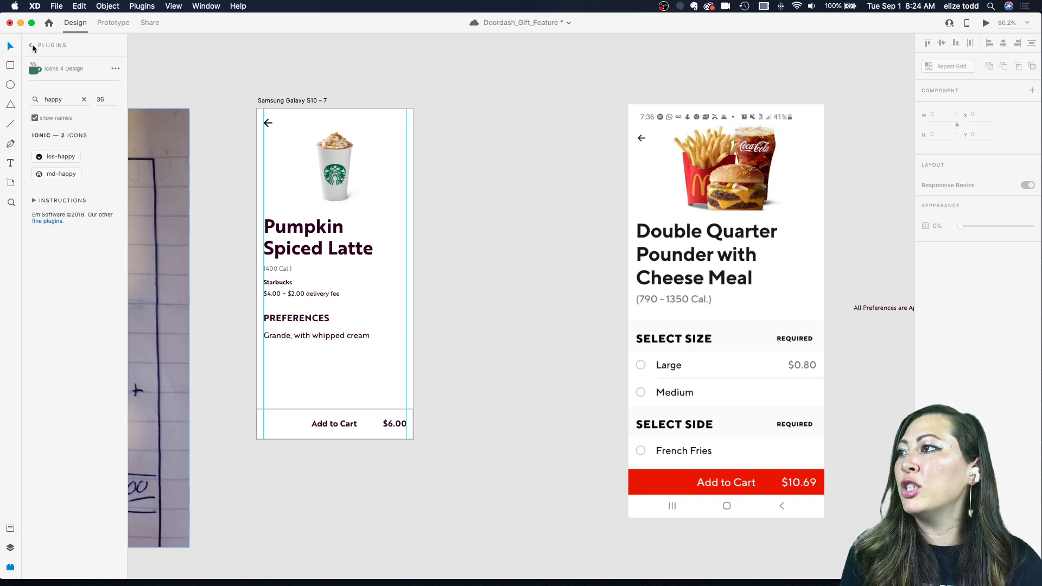
pyautogui.click(30, 46)
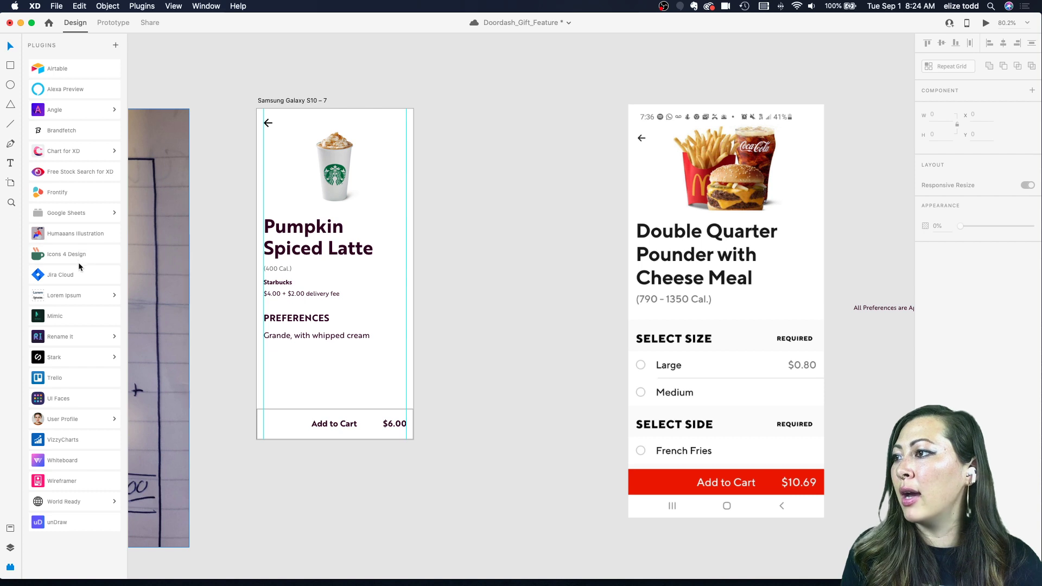
pyautogui.click(72, 265)
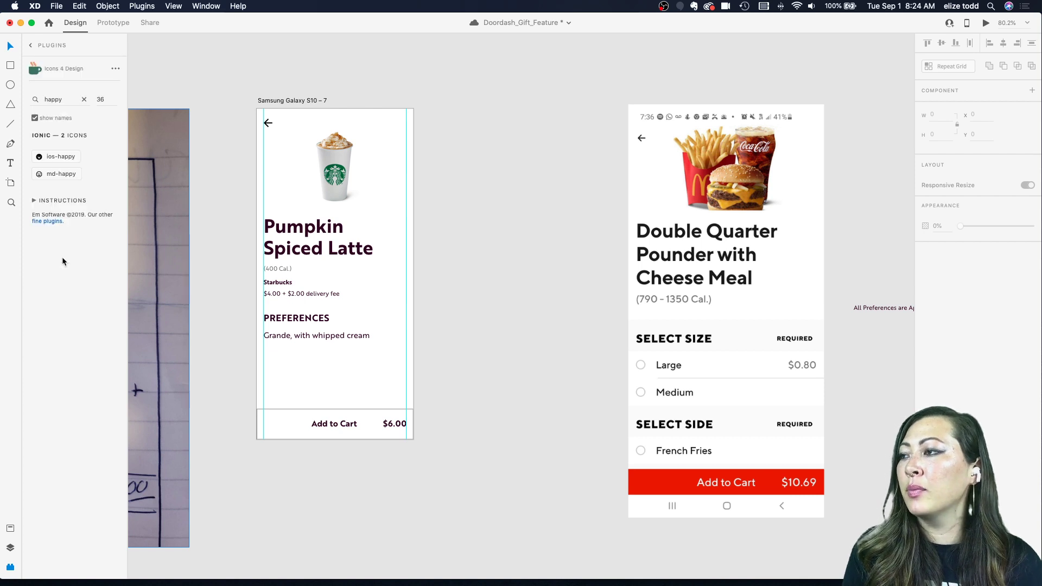
pyautogui.doubleClick(54, 98)
pyautogui.write('edit')
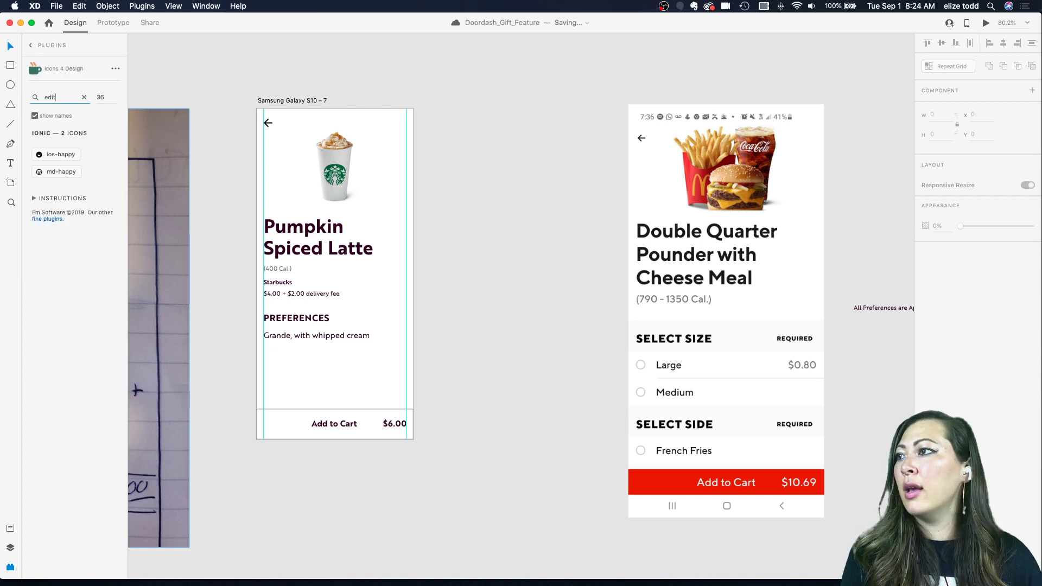
# - Examine the 7-Eleven, home, recipient search and Your Account screens for how icons are styled in the existing app
pyautogui.scroll(-5, 204, 209)
pyautogui.scroll(-5, 205, 209)
pyautogui.scroll(3, 205, 209)
pyautogui.scroll(-2, 503, 261)
pyautogui.scroll(5, 519, 259)
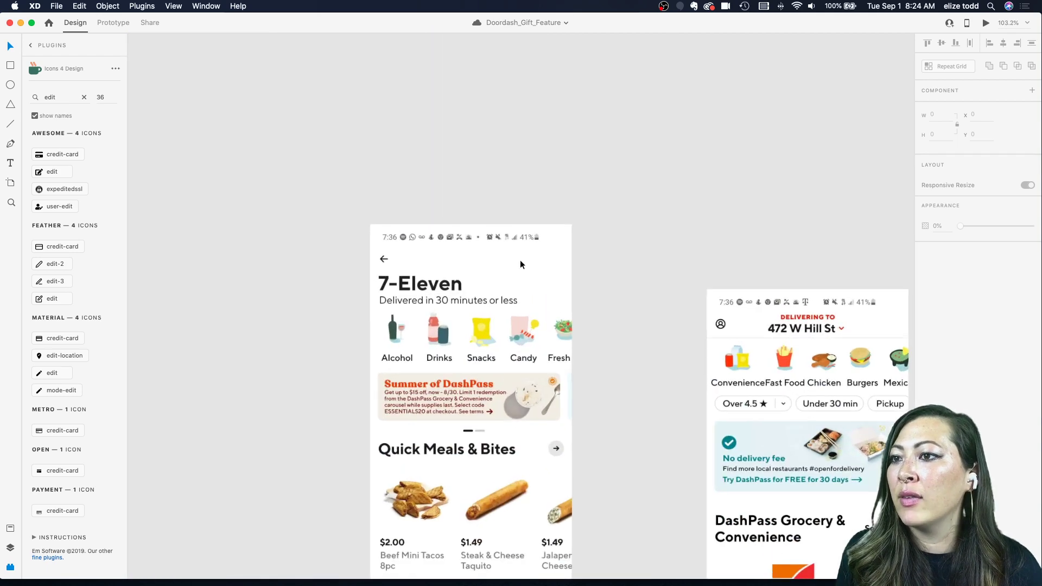
pyautogui.scroll(-2, 520, 259)
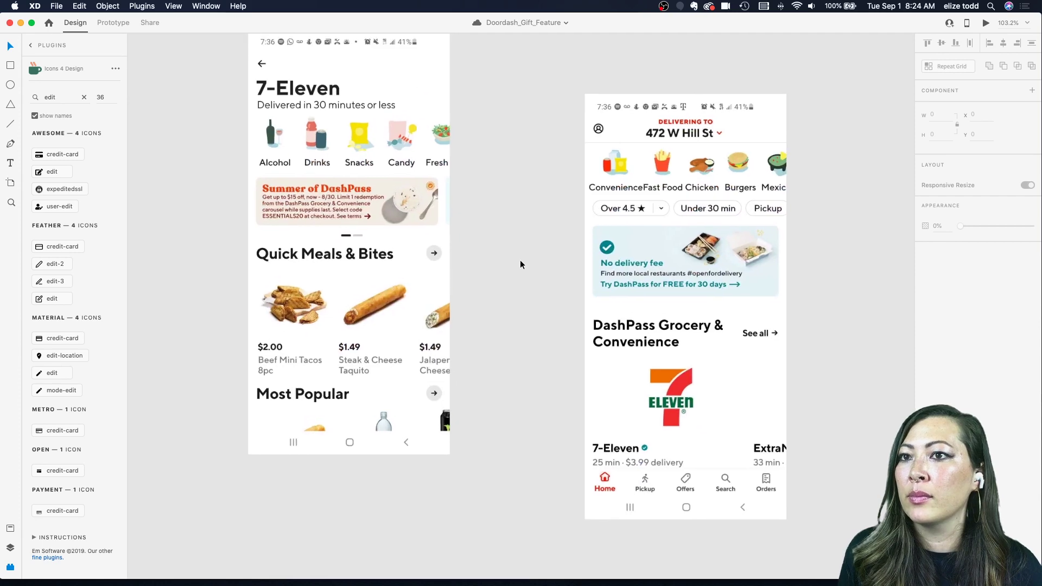
pyautogui.hscroll(-10, 519, 260)
pyautogui.scroll(-5, 519, 259)
pyautogui.scroll(6, 520, 260)
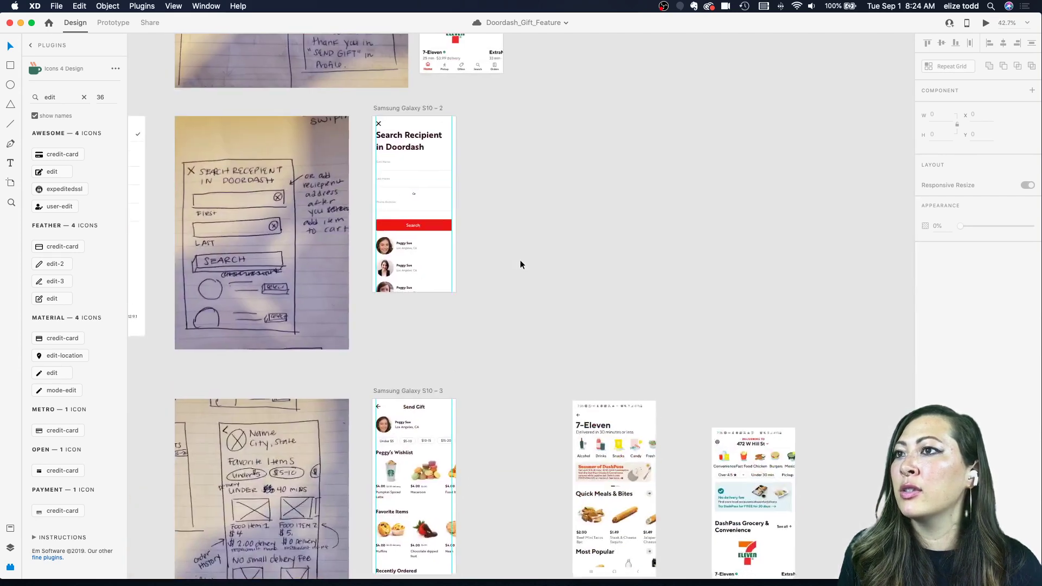
pyautogui.scroll(3, 520, 261)
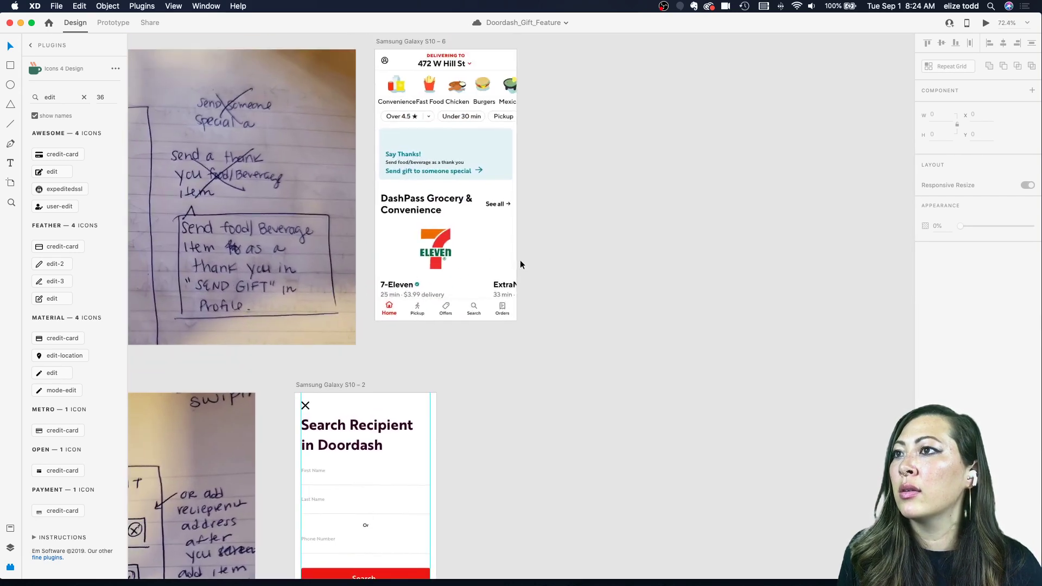
pyautogui.scroll(-5, 520, 260)
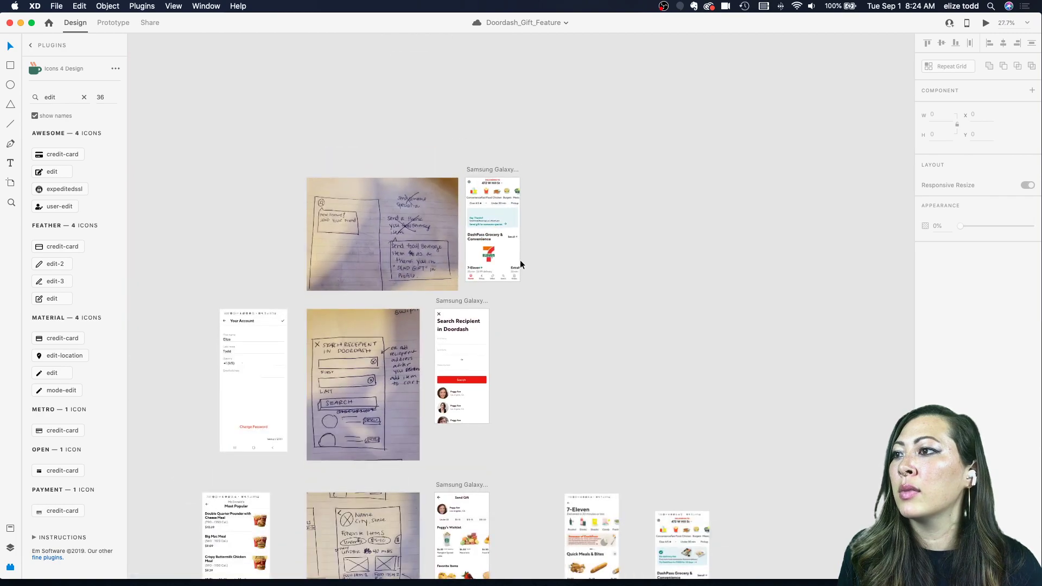
pyautogui.scroll(-3, 520, 259)
pyautogui.scroll(2, 520, 259)
pyautogui.scroll(5, 474, 204)
pyautogui.scroll(-5, 561, 379)
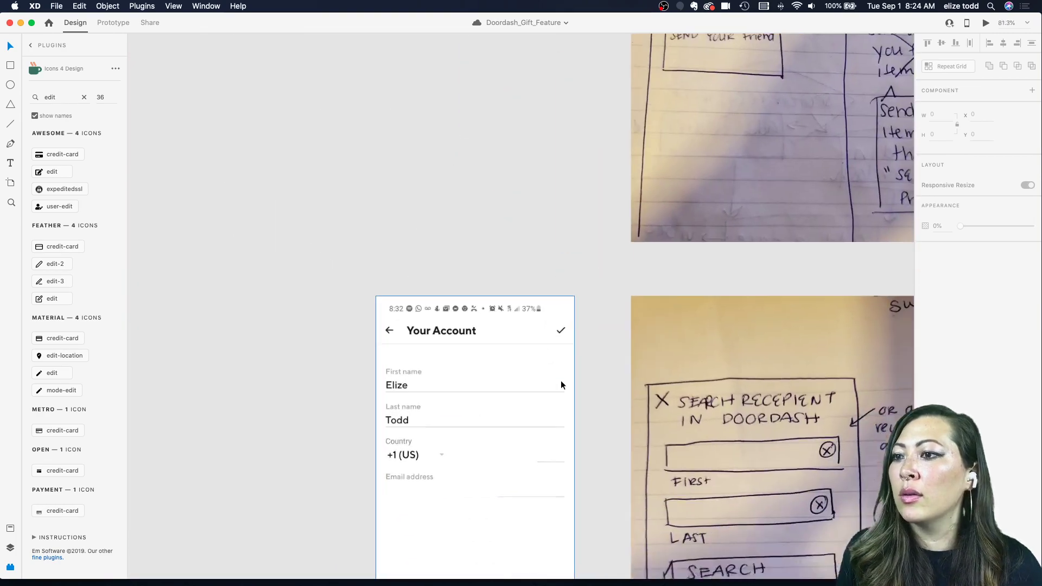
pyautogui.scroll(-5, 561, 380)
pyautogui.scroll(-3, 561, 380)
pyautogui.scroll(2, 561, 380)
pyautogui.scroll(-3, 561, 380)
pyautogui.scroll(2, 561, 379)
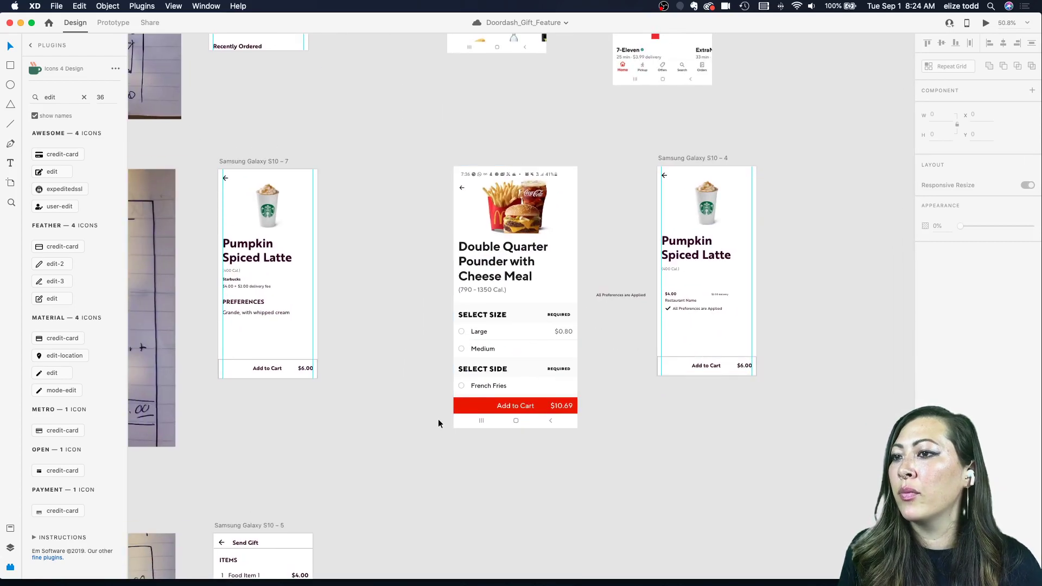
# - Insert the Material edit pencil icon and transfer it from the title slide to the Samsung Galaxy S10 – 7 artboard
pyautogui.scroll(5, 302, 234)
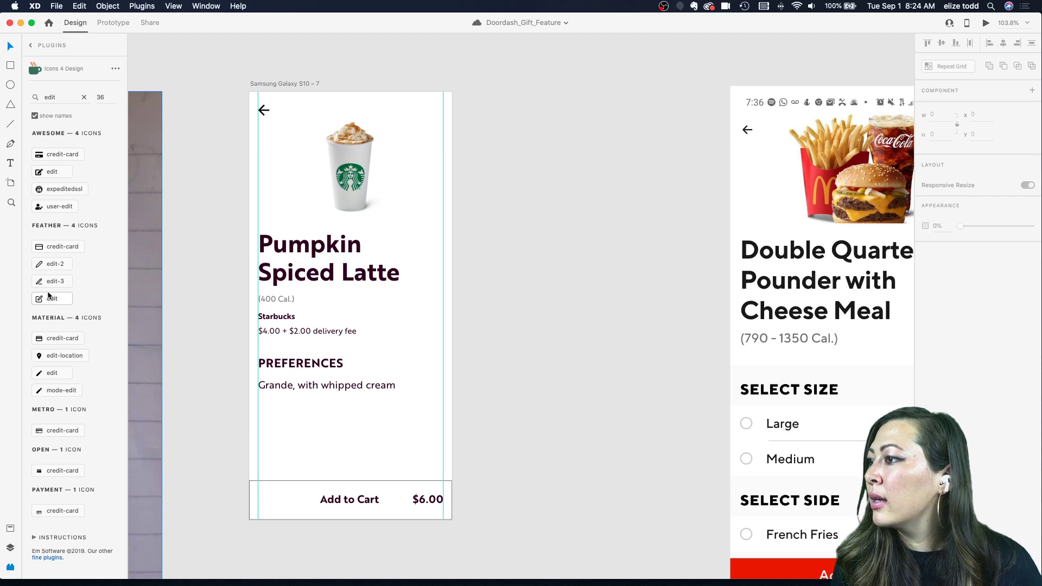
pyautogui.click(47, 378)
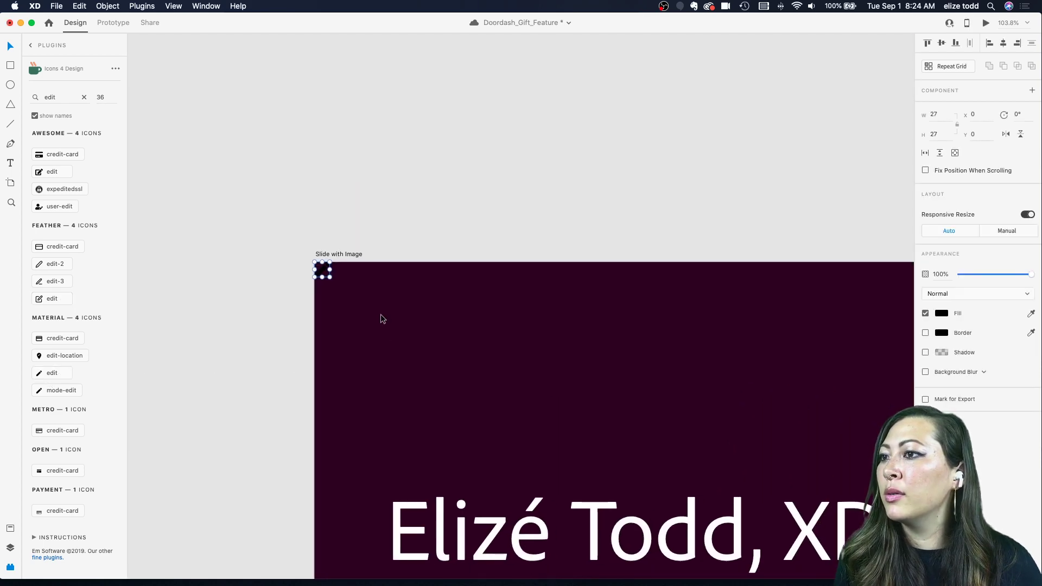
pyautogui.scroll(-5, 342, 290)
pyautogui.press('Escape')
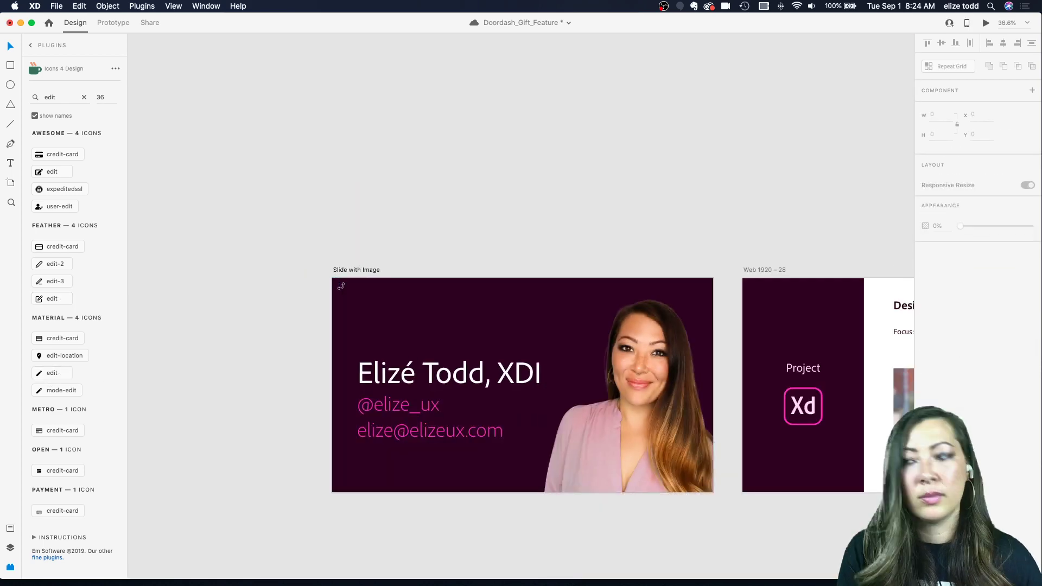
pyautogui.scroll(-5, 341, 290)
pyautogui.scroll(5, 341, 285)
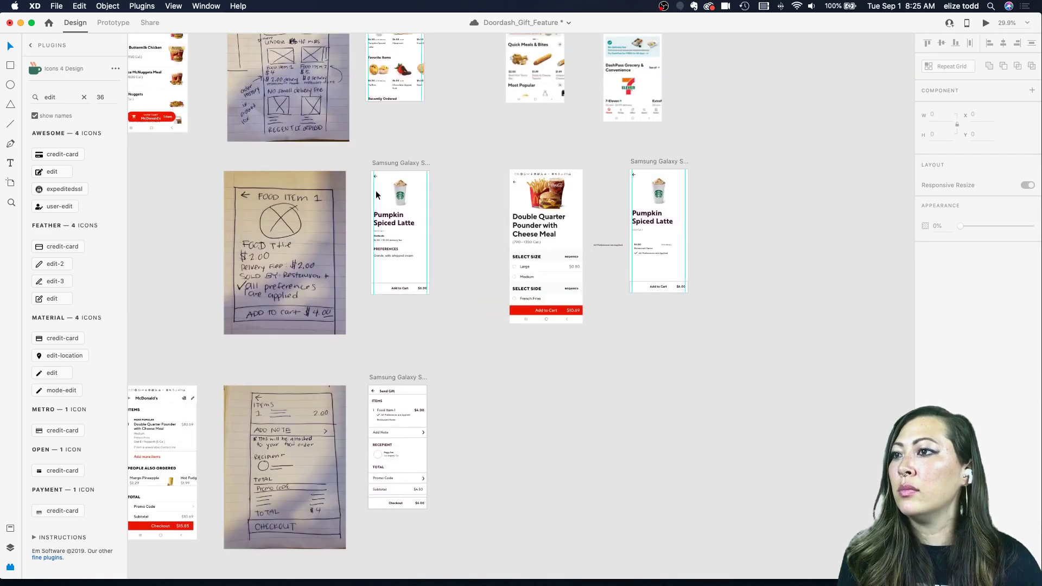
pyautogui.press('super+v')
pyautogui.scroll(3, 381, 141)
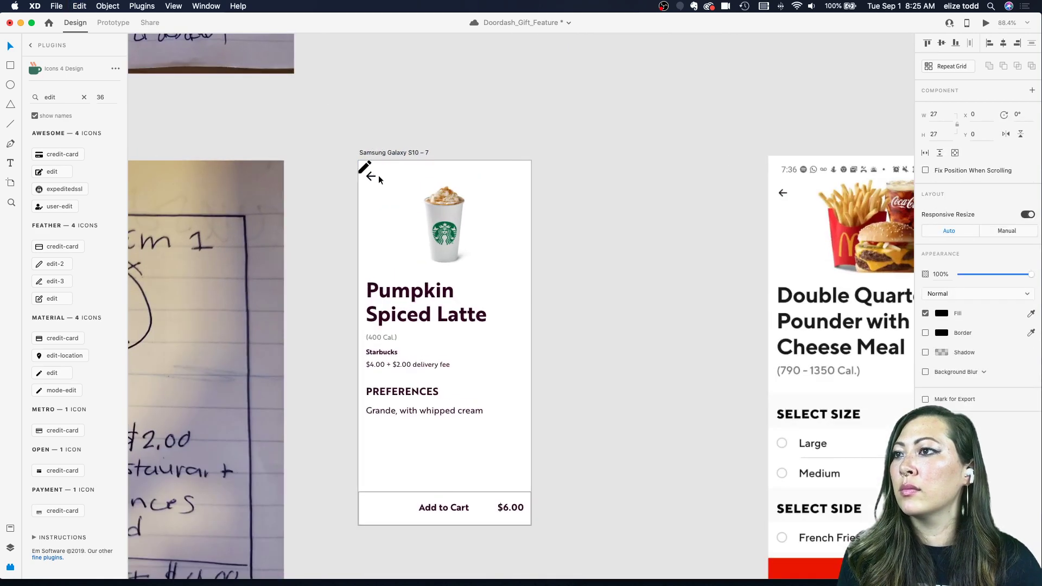
# - Place the pencil icon in line with the Preferences heading near the far margin guide and scale it down to 19.75 by 19.75
pyautogui.moveTo(364, 171); pyautogui.dragTo(524, 415)
pyautogui.scroll(3, 519, 414)
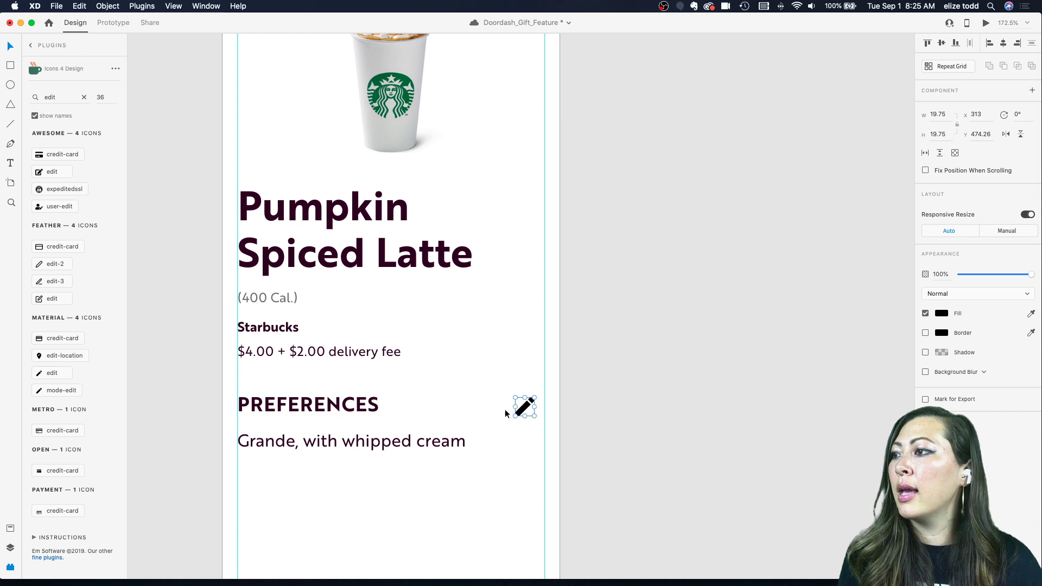
# - Recolor the pencil icon with a gray from the color assets and align its outer edge to the far margin guide
pyautogui.click(9, 528)
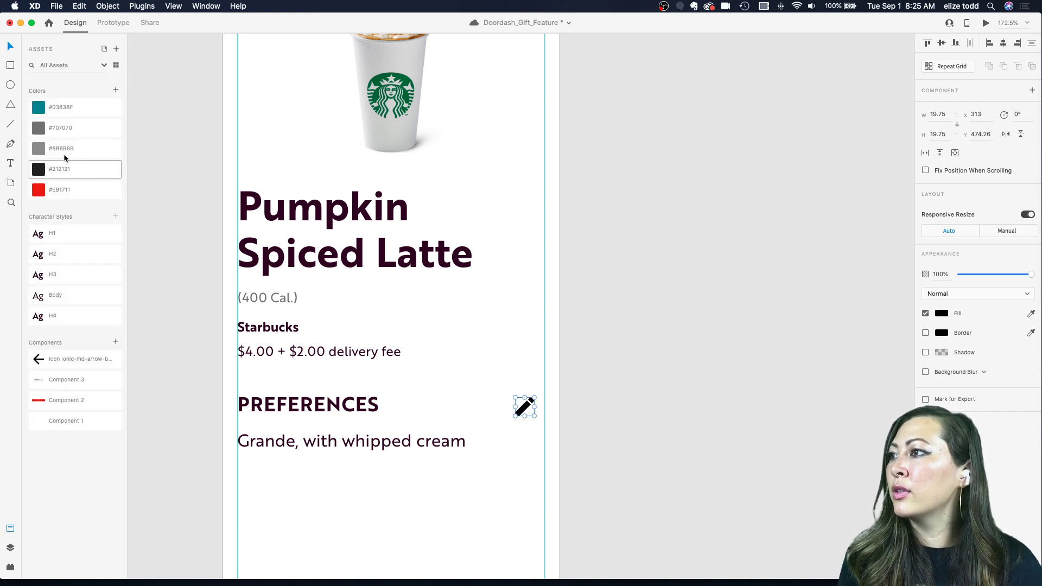
pyautogui.click(423, 378)
pyautogui.scroll(-6, 423, 377)
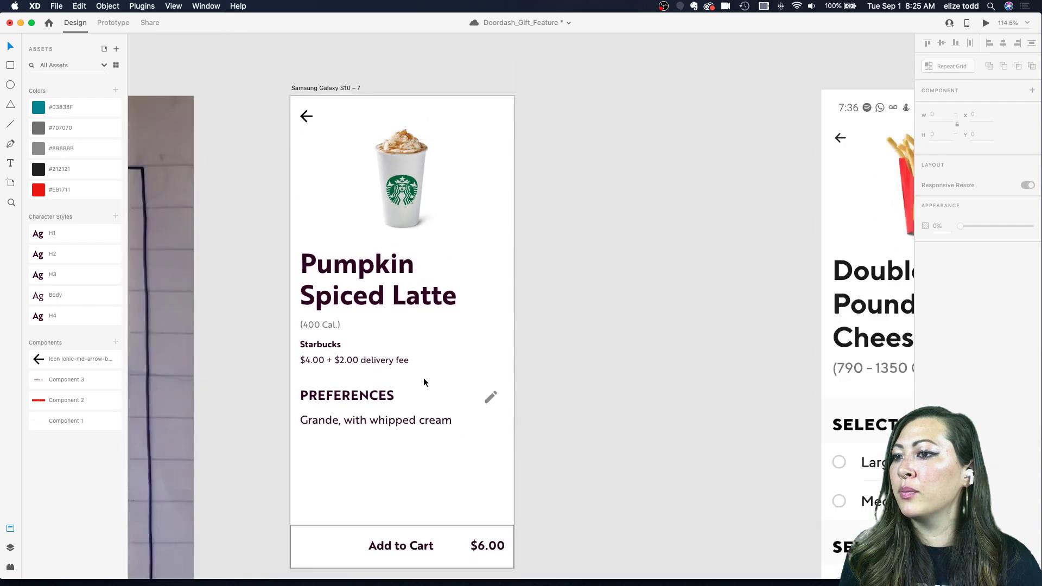
pyautogui.scroll(5, 451, 382)
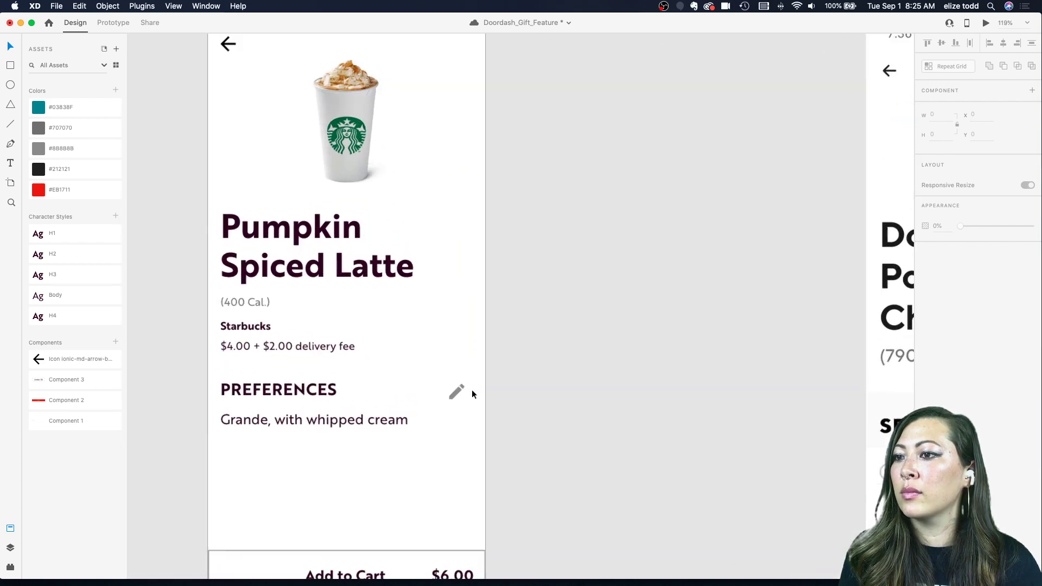
pyautogui.moveTo(456, 392); pyautogui.dragTo(460, 390)
pyautogui.click(511, 390)
pyautogui.scroll(-3, 511, 391)
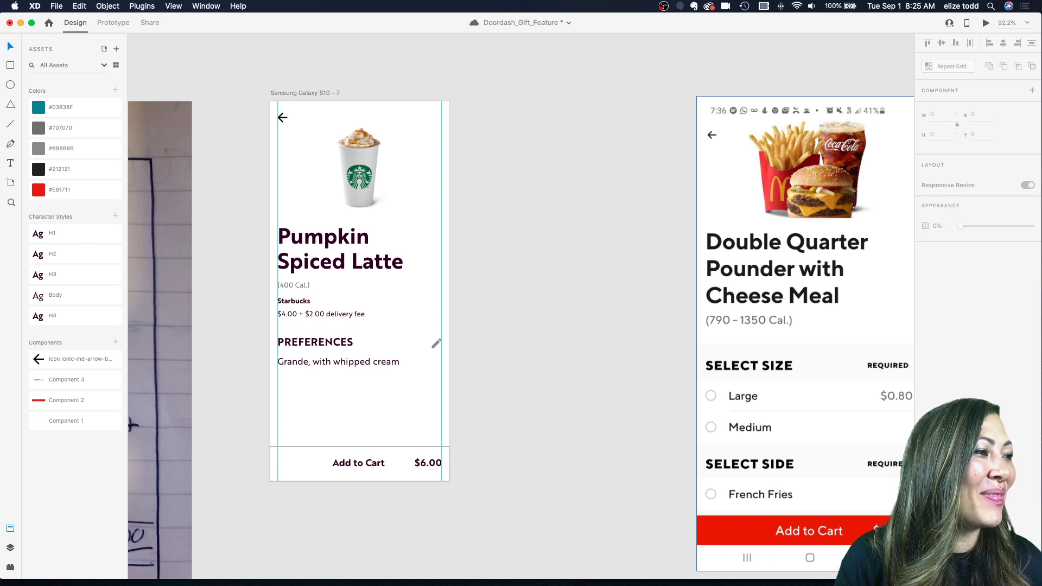
# - Save the document and move the McDonald's meal reference directly beside the latte detail artboard, with their upper edges aligned
pyautogui.press('super+s')
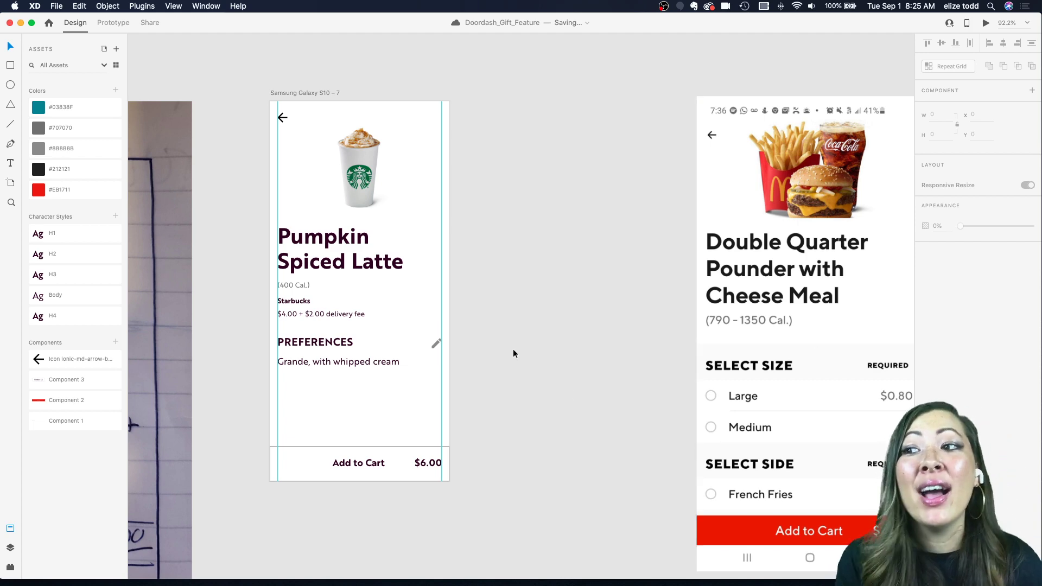
pyautogui.scroll(-3, 513, 351)
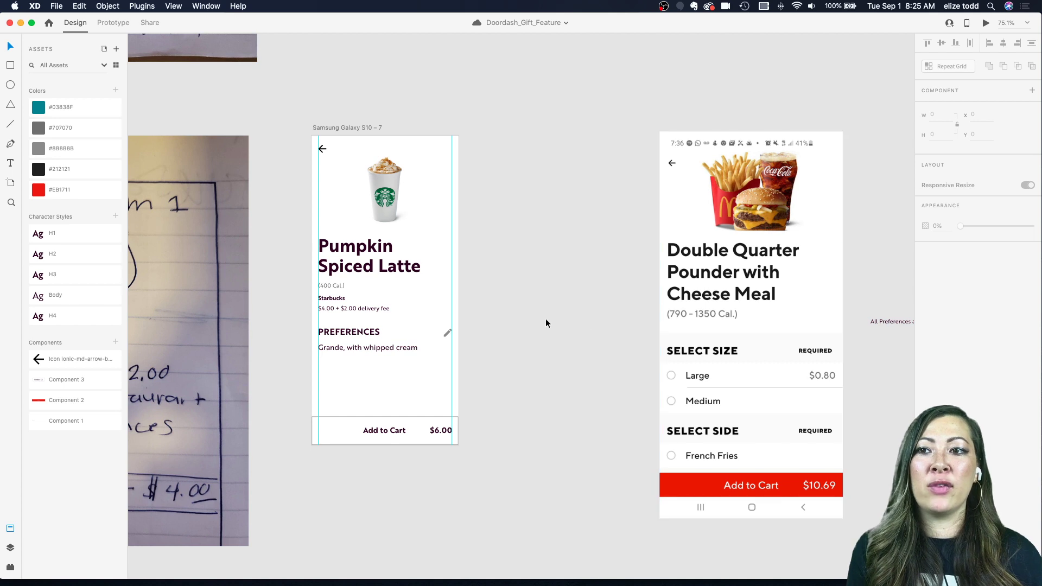
pyautogui.moveTo(754, 318); pyautogui.dragTo(573, 324)
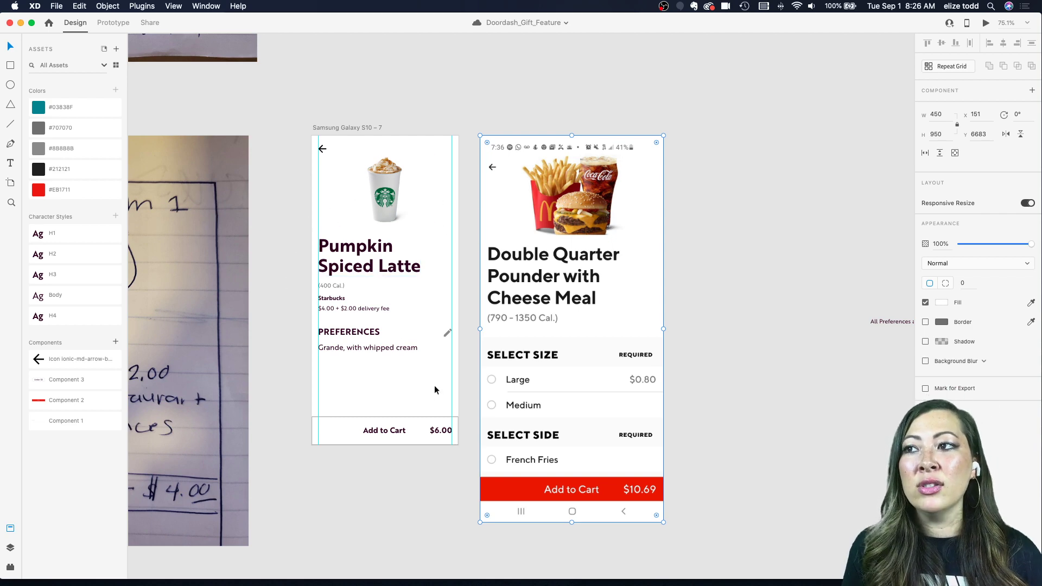
# - Review the Send Gift wishlist screen and compare the Pumpkin Spiced Latte detail screen with the meal reference and the hand-drawn sketch
pyautogui.scroll(3, 434, 385)
pyautogui.scroll(2, 434, 386)
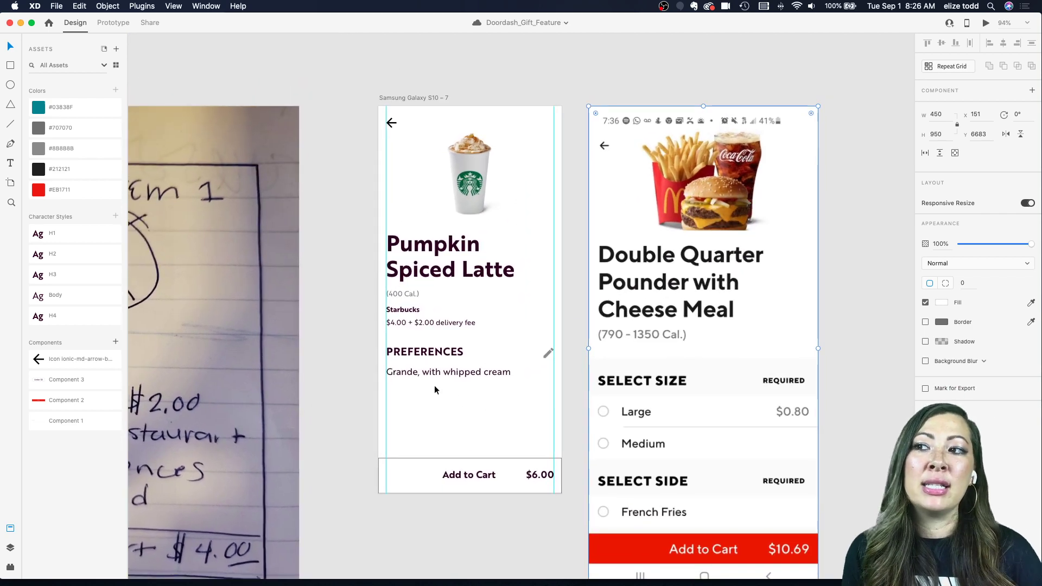
pyautogui.scroll(-5, 434, 385)
pyautogui.scroll(3, 428, 307)
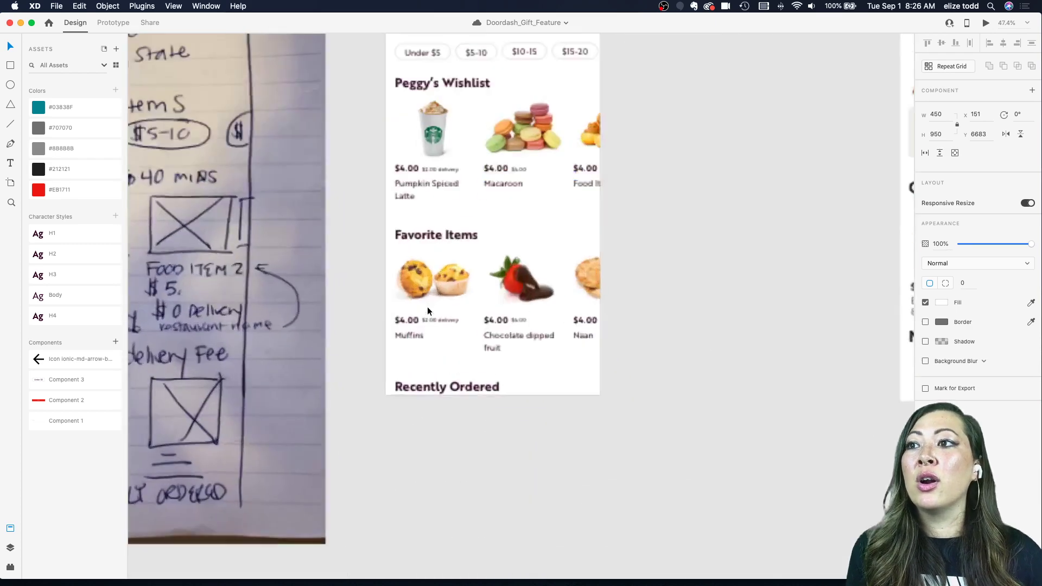
pyautogui.scroll(3, 428, 307)
pyautogui.scroll(1, 445, 219)
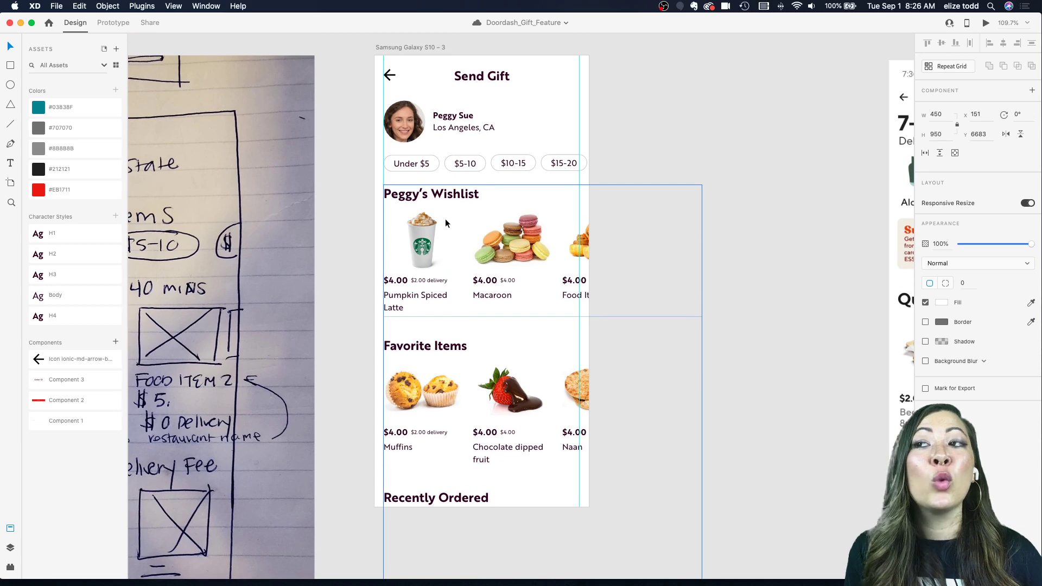
pyautogui.scroll(1, 445, 219)
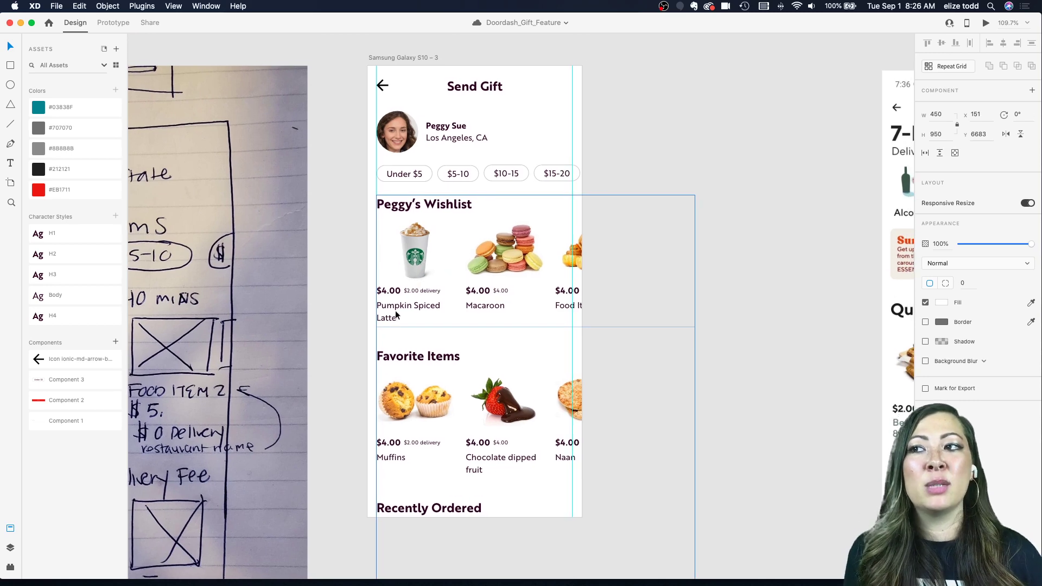
pyautogui.scroll(-2, 421, 274)
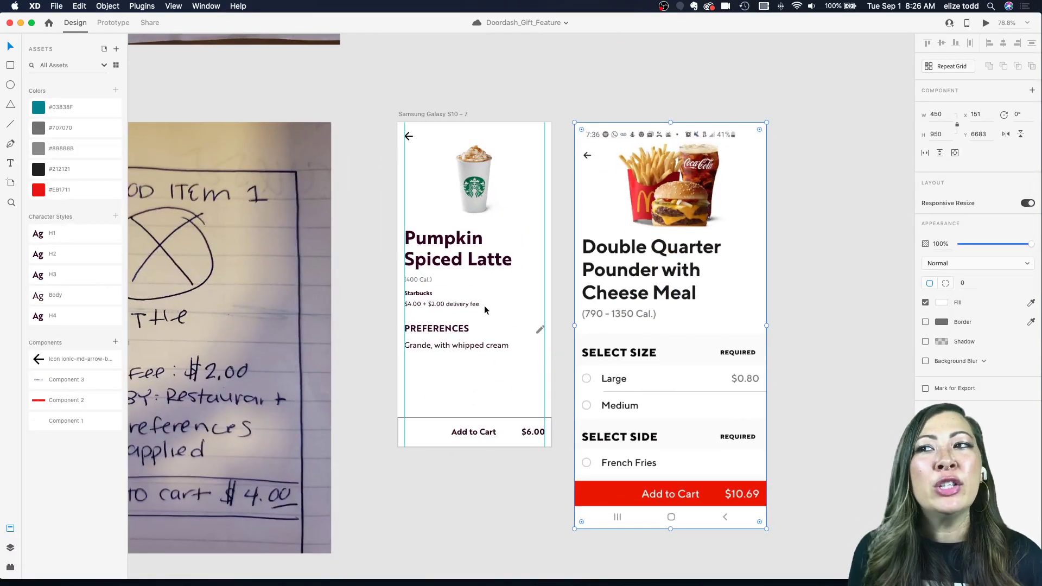
pyautogui.scroll(3, 484, 305)
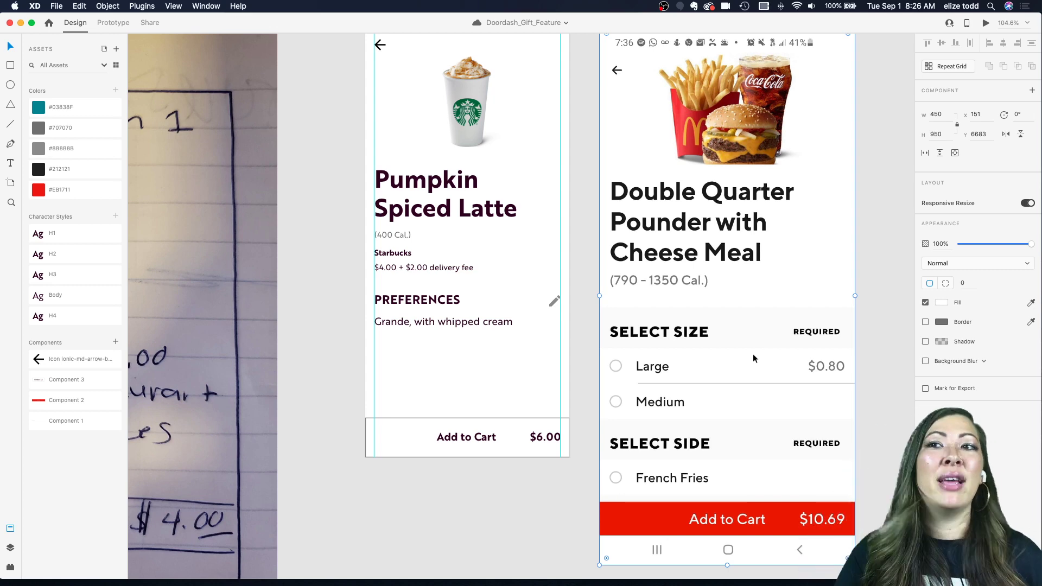
pyautogui.hscroll(1, 753, 353)
pyautogui.scroll(-1, 753, 354)
pyautogui.scroll(-5, 753, 354)
pyautogui.click(676, 67)
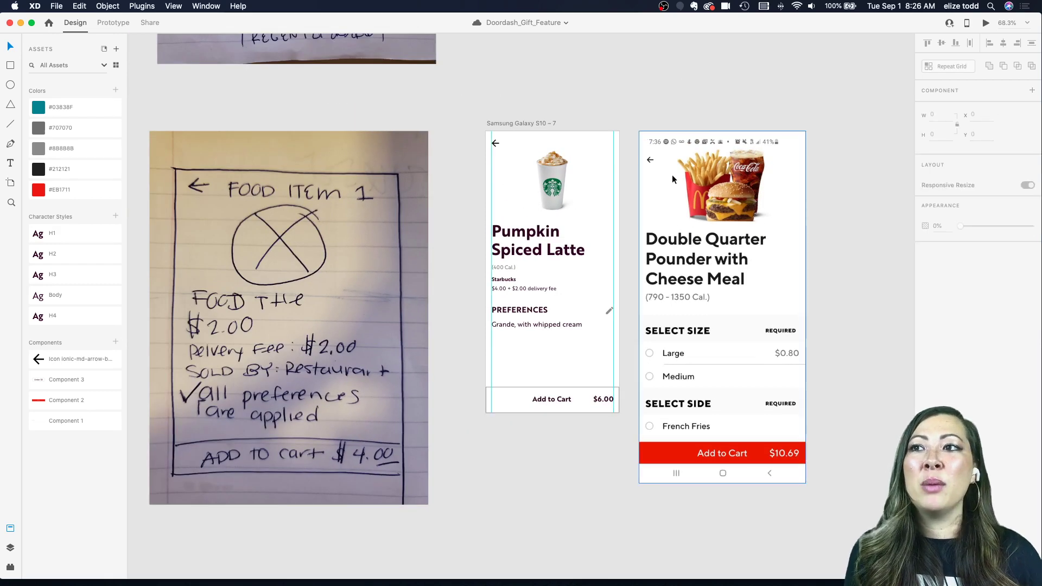
# - Compare the Pumpkin Spiced Latte detail screen with the McDonald's meal reference and the Send Gift wishlist screen
pyautogui.scroll(5, 672, 175)
pyautogui.moveTo(672, 174); pyautogui.dragTo(672, 160)
pyautogui.click(603, 155)
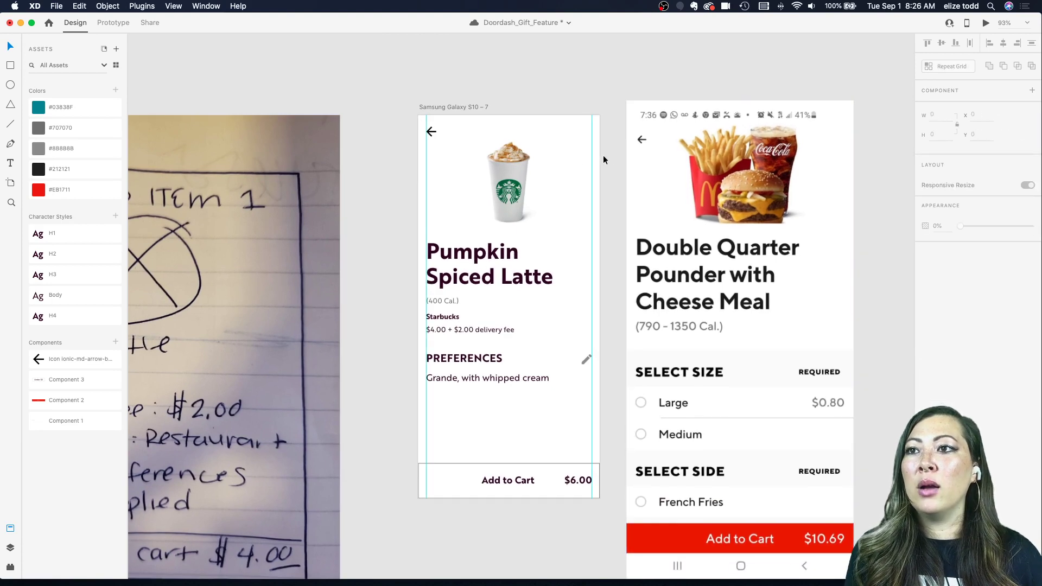
pyautogui.scroll(-5, 604, 155)
pyautogui.hscroll(1, 603, 156)
pyautogui.scroll(3, 604, 159)
pyautogui.scroll(1, 602, 158)
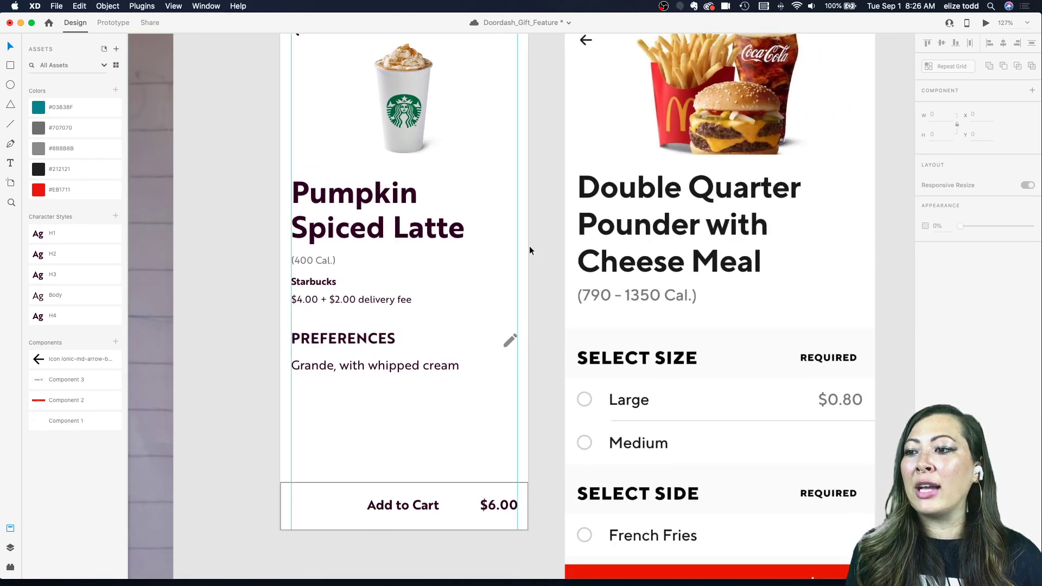
pyautogui.scroll(-5, 529, 249)
pyautogui.scroll(-3, 529, 250)
pyautogui.scroll(10, 529, 250)
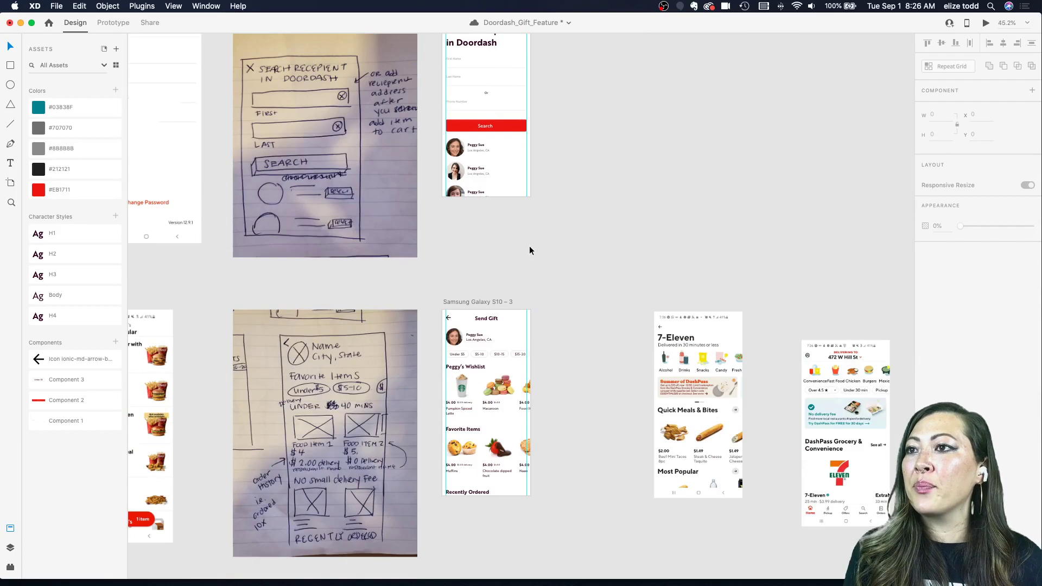
pyautogui.scroll(-6, 521, 260)
pyautogui.scroll(5, 505, 278)
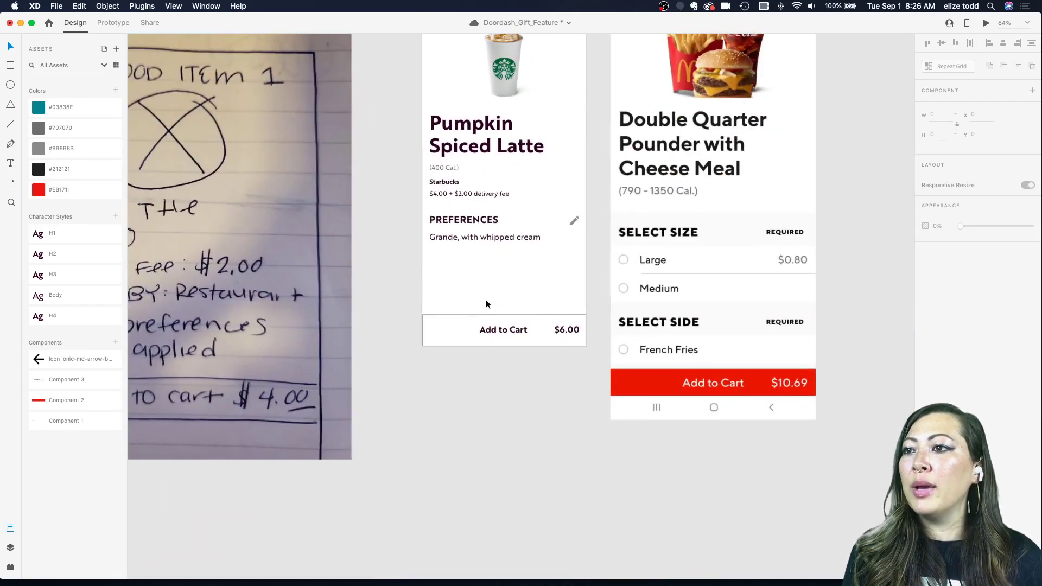
pyautogui.scroll(2, 486, 299)
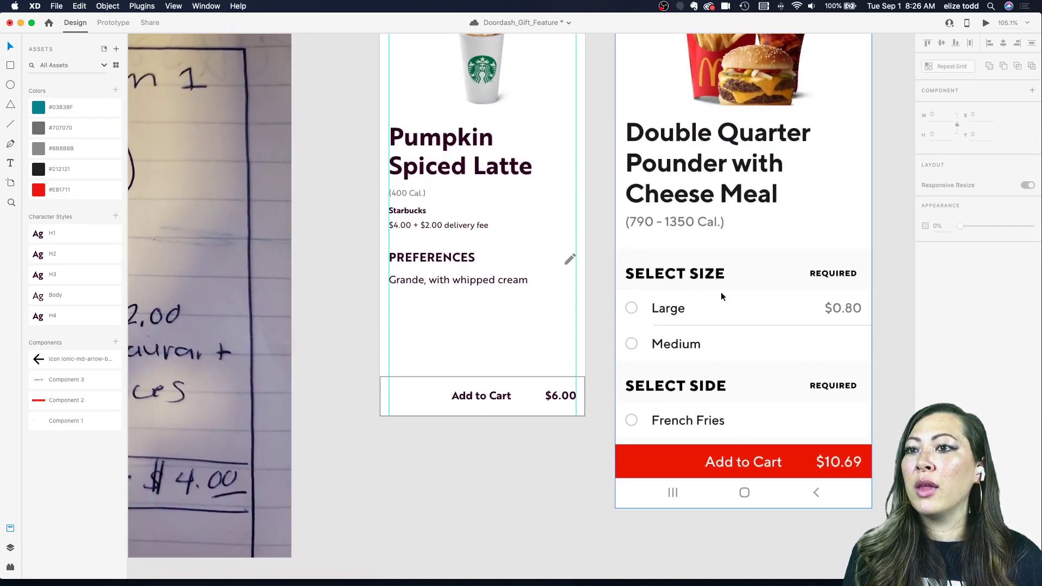
# - Examine the shaded Select Size header band in the meal reference up close, against the latte screen's Preferences heading
pyautogui.rightClick(721, 292)
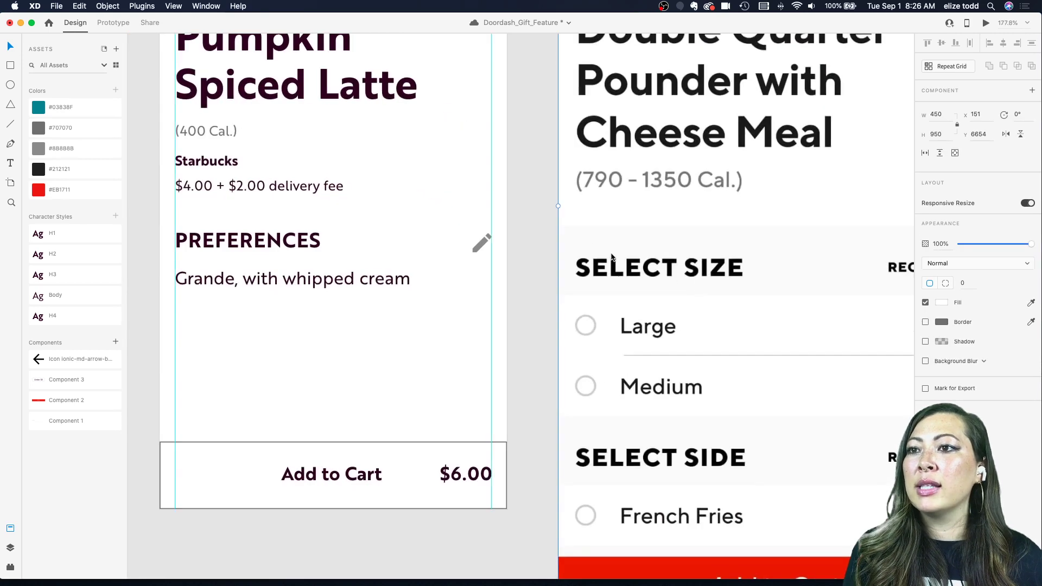
pyautogui.hscroll(3, 583, 236)
pyautogui.scroll(8, 583, 236)
pyautogui.scroll(-4, 583, 239)
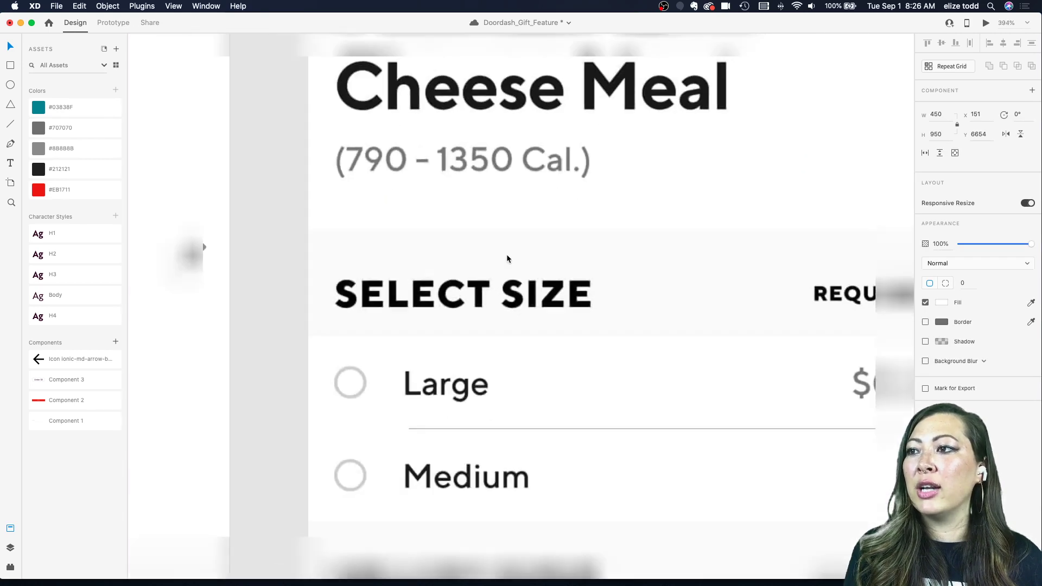
pyautogui.scroll(-3, 830, 320)
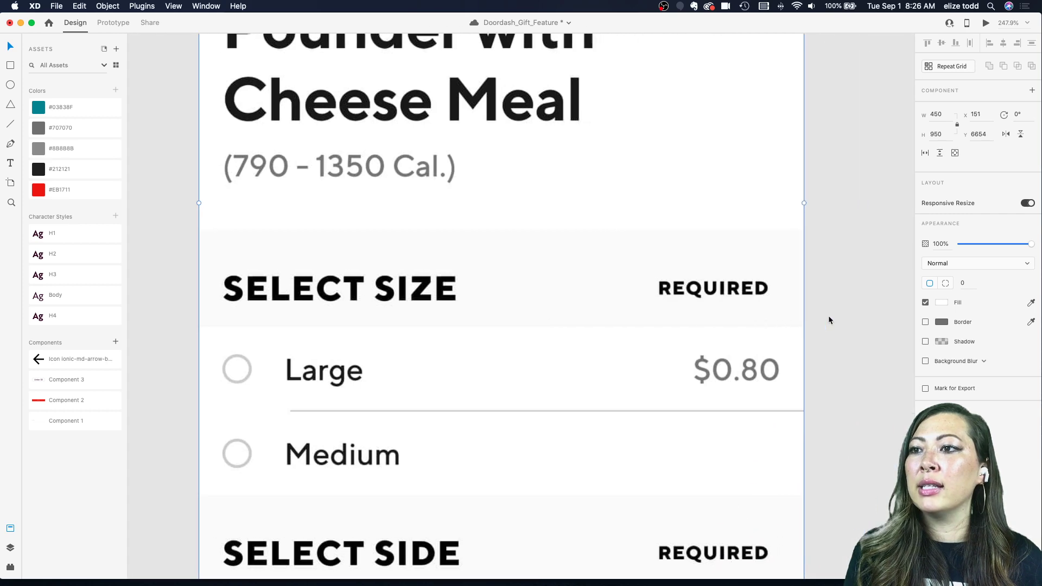
pyautogui.hscroll(-10, 574, 261)
pyautogui.scroll(2, 514, 261)
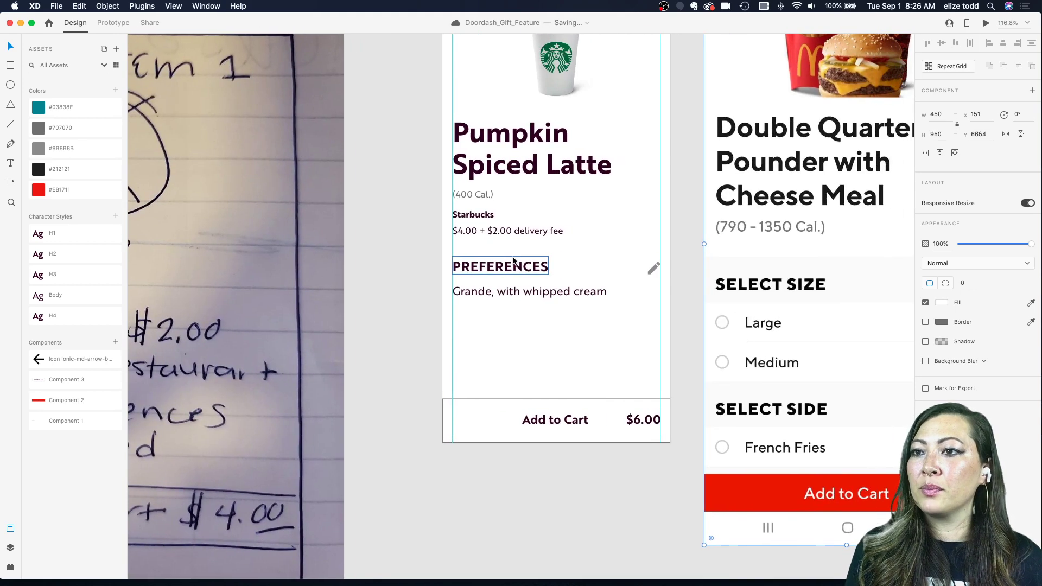
# - Draw a 360 by 55 rectangle across the artboard's full width over the Preferences heading and move the Grande, with whipped cream text below it
pyautogui.press('r')
pyautogui.press('v')
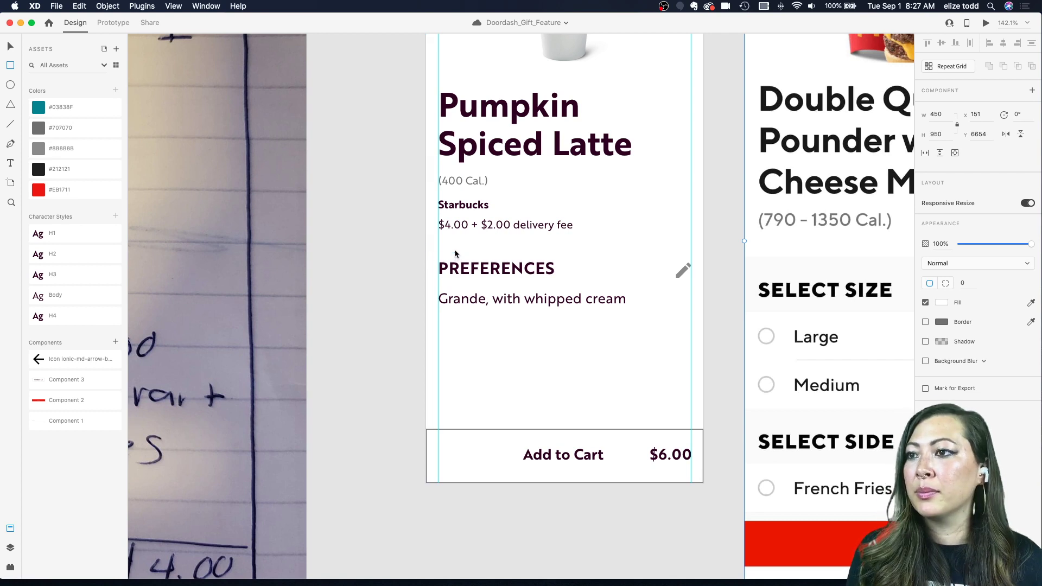
pyautogui.moveTo(454, 250); pyautogui.dragTo(704, 290)
pyautogui.press('v')
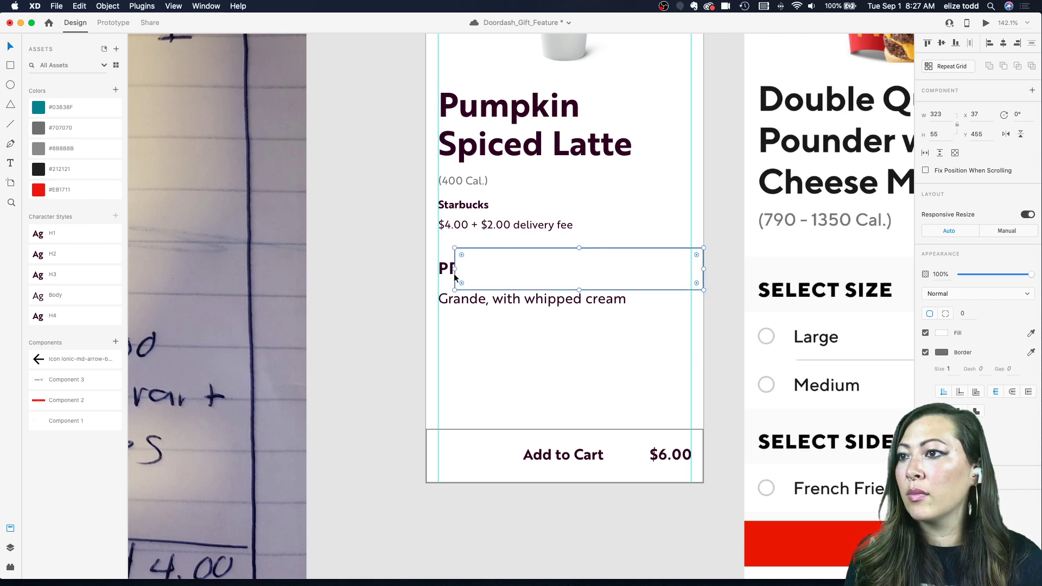
pyautogui.moveTo(453, 270); pyautogui.dragTo(426, 270)
pyautogui.moveTo(549, 298); pyautogui.dragTo(550, 307)
pyautogui.click(548, 264)
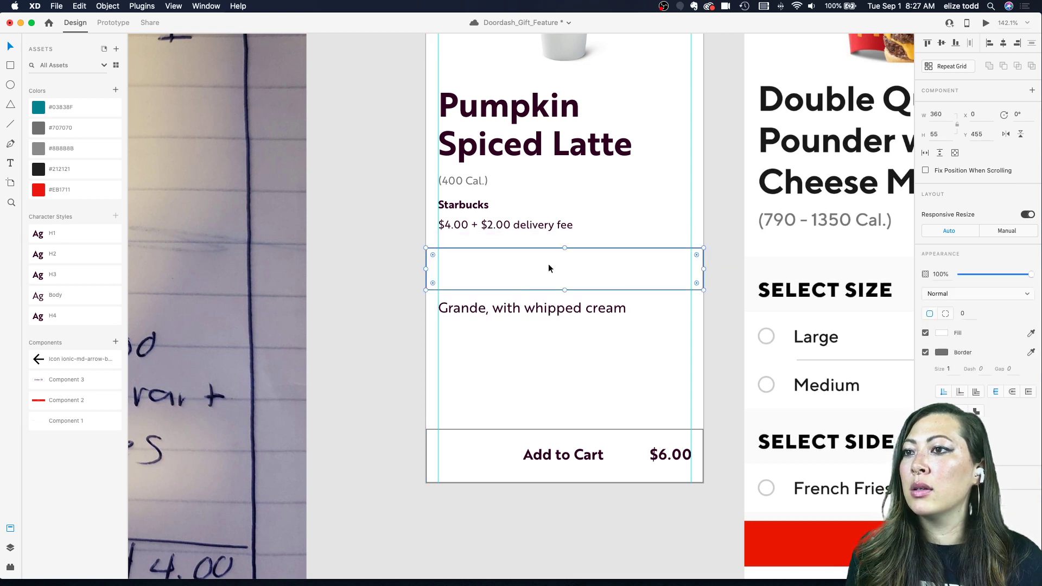
# - Remove the rectangle's border and fill it with #FAFAFA sampled from the meal reference's Select Size band
pyautogui.click(926, 353)
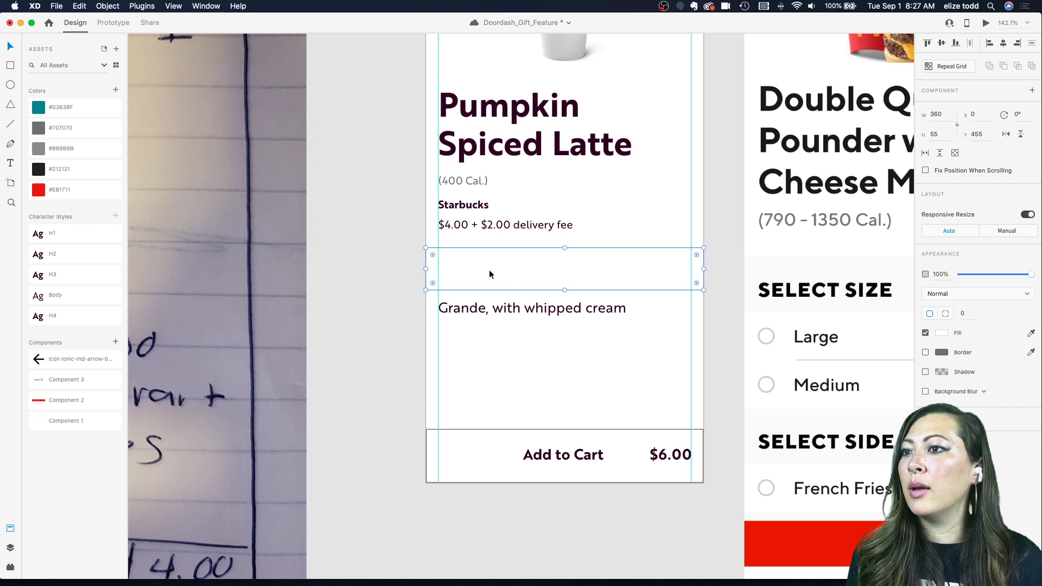
pyautogui.hscroll(2, 663, 321)
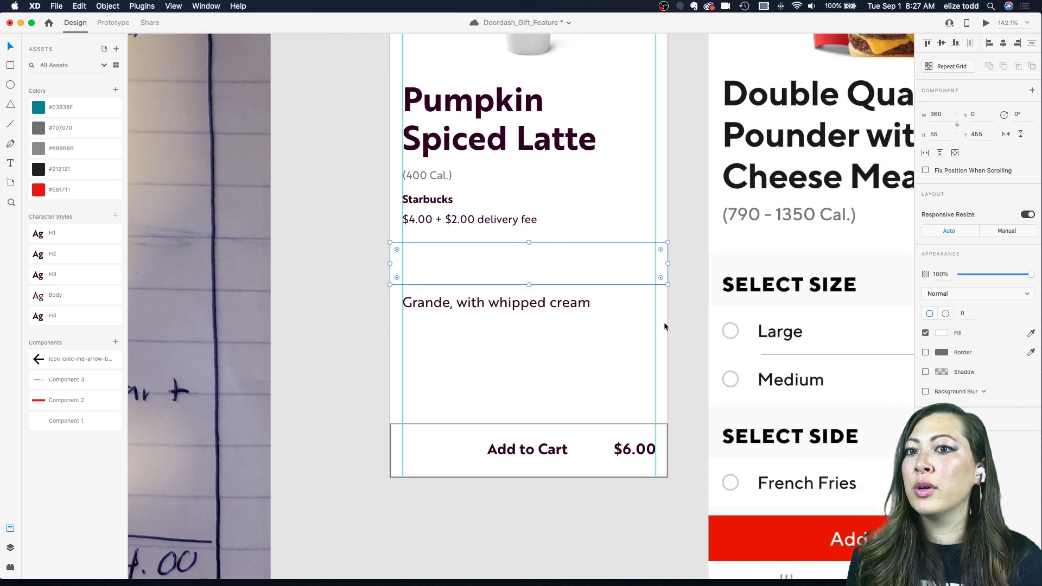
pyautogui.click(942, 333)
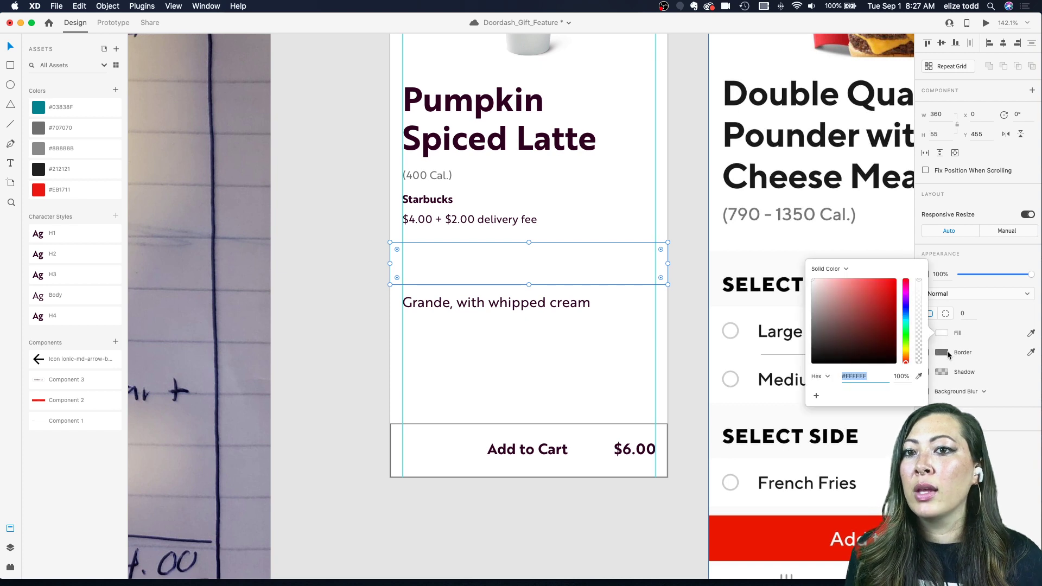
pyautogui.click(918, 378)
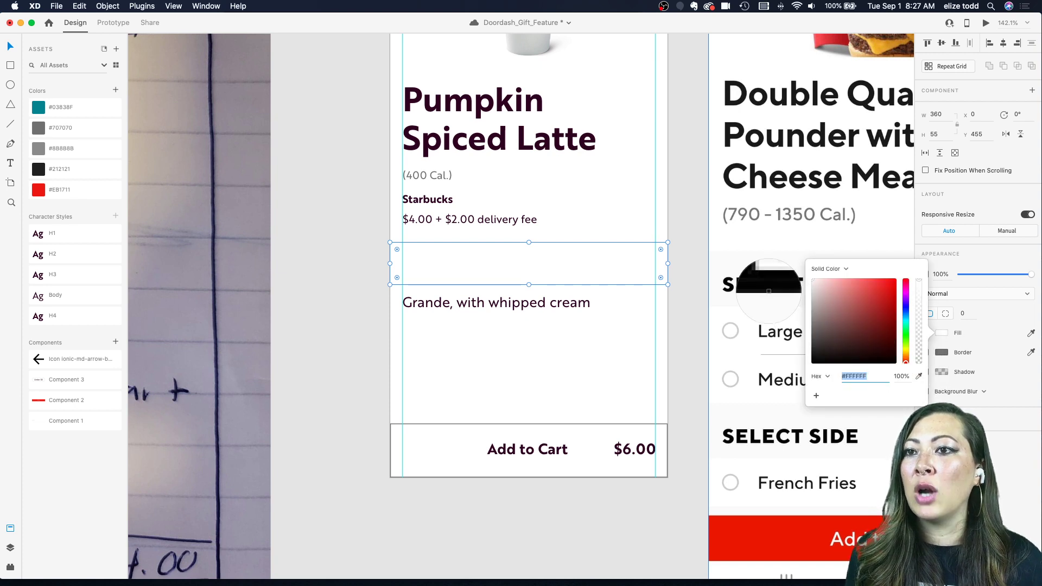
pyautogui.click(751, 266)
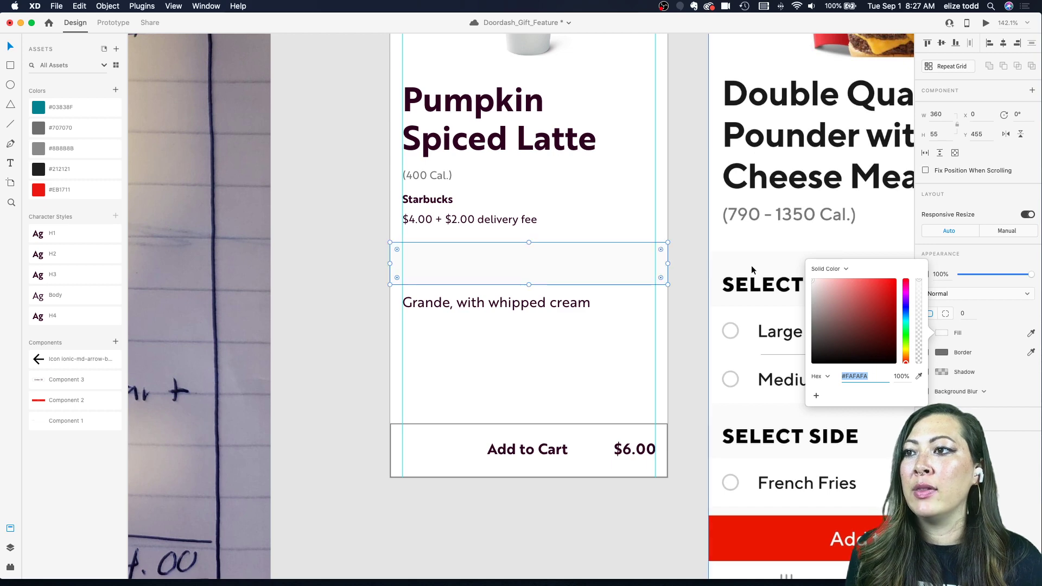
pyautogui.click(702, 281)
pyautogui.scroll(3, 624, 255)
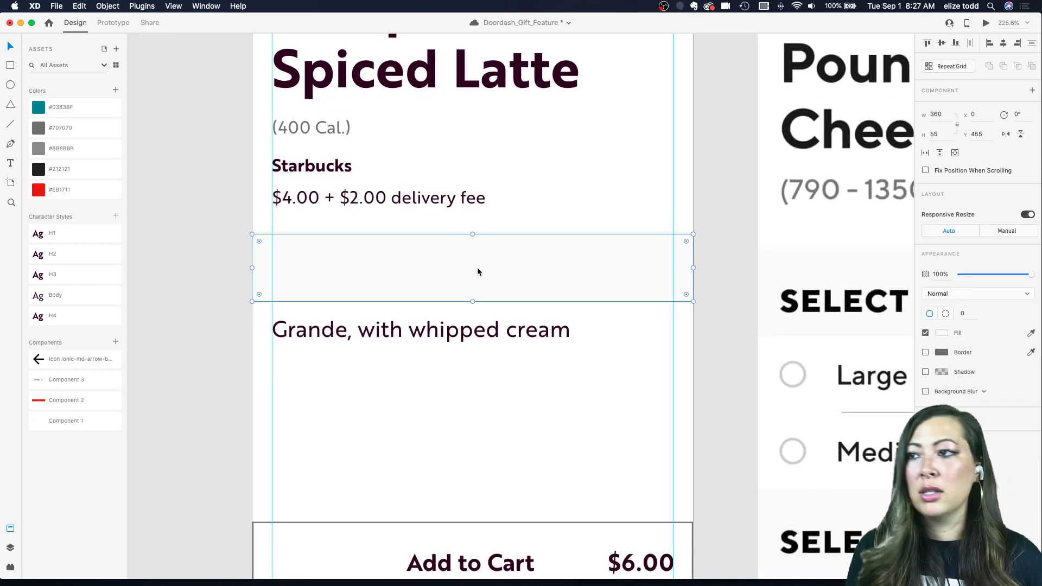
# - Move the rectangle behind the Preferences heading and pencil icon in the layer order, and group the three together
pyautogui.click(9, 548)
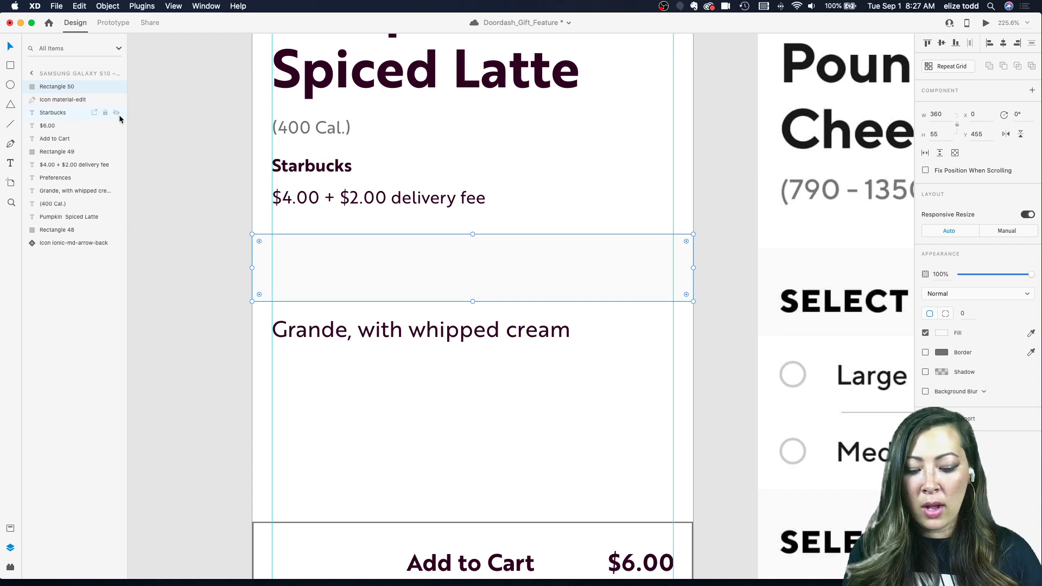
pyautogui.moveTo(64, 87); pyautogui.dragTo(90, 233)
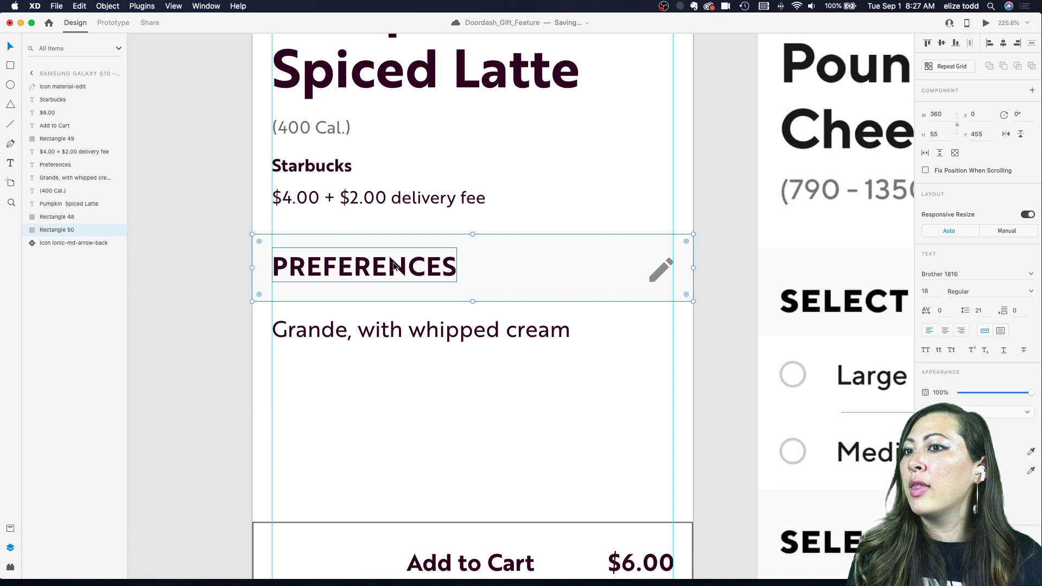
pyautogui.moveTo(237, 225)
pyautogui.mouseDown()
pyautogui.moveTo(673, 286)
pyautogui.moveTo(698, 296)
pyautogui.moveTo(699, 308)
pyautogui.mouseUp()
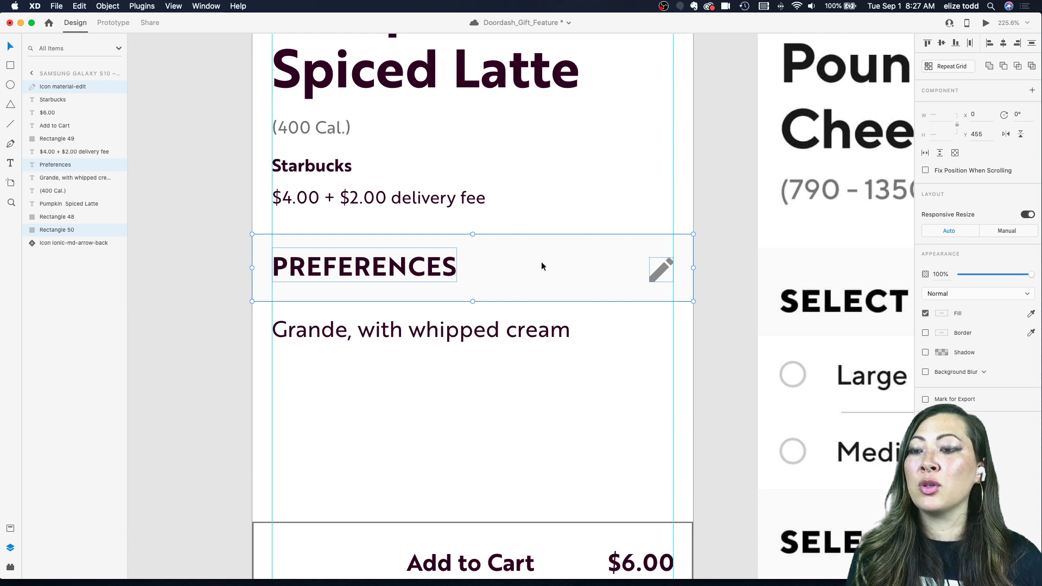
pyautogui.press('super+g')
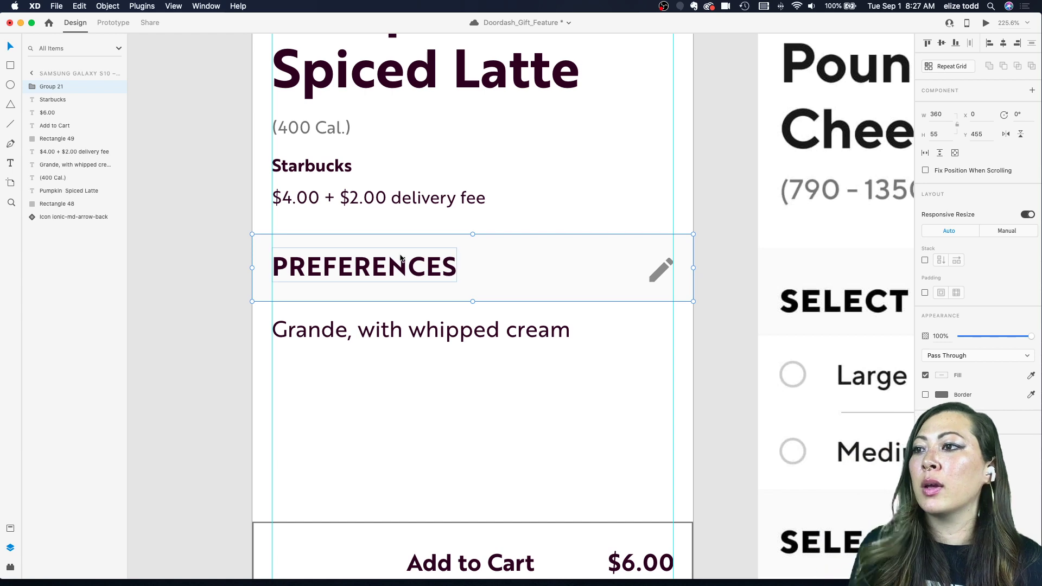
# - Nudge the Grande, with whipped cream text slightly down and vertically centre the Preferences heading on its shaded band
pyautogui.click(372, 332)
pyautogui.doubleClick(359, 276)
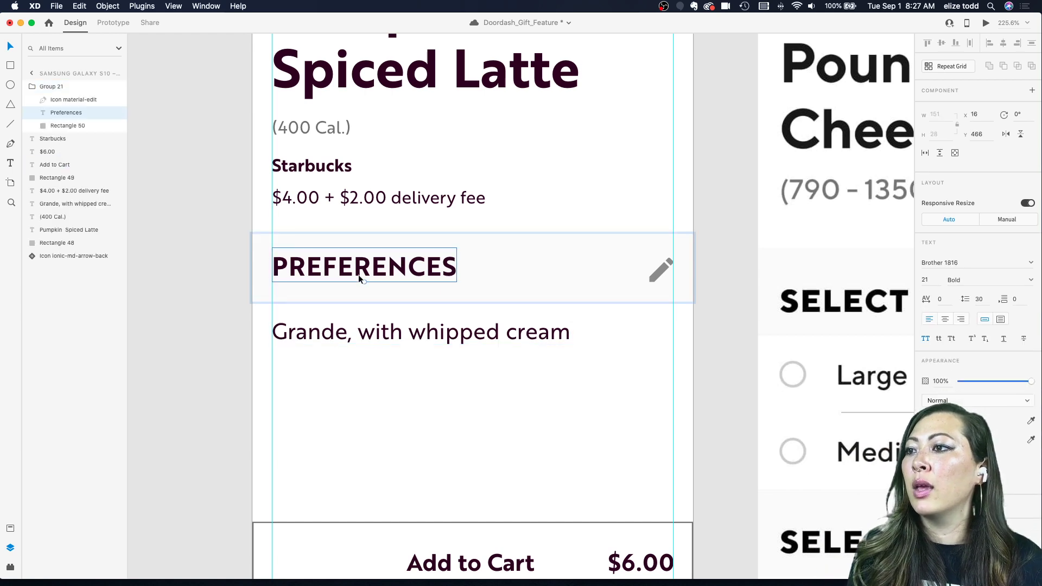
pyautogui.keyDown('shift'); pyautogui.click(467, 252); pyautogui.keyUp('shift')
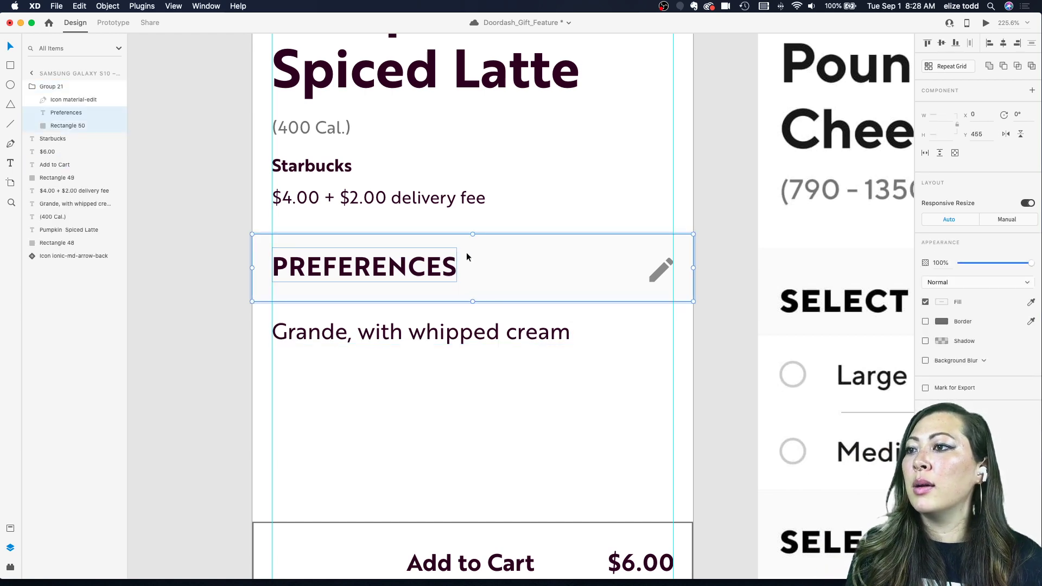
pyautogui.click(941, 43)
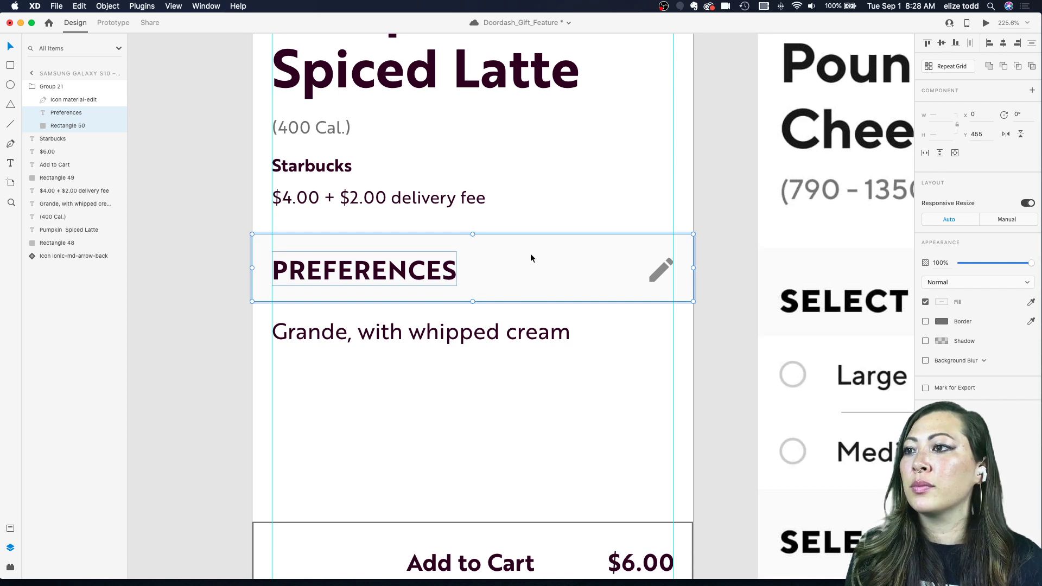
pyautogui.click(631, 204)
pyautogui.scroll(-2, 631, 204)
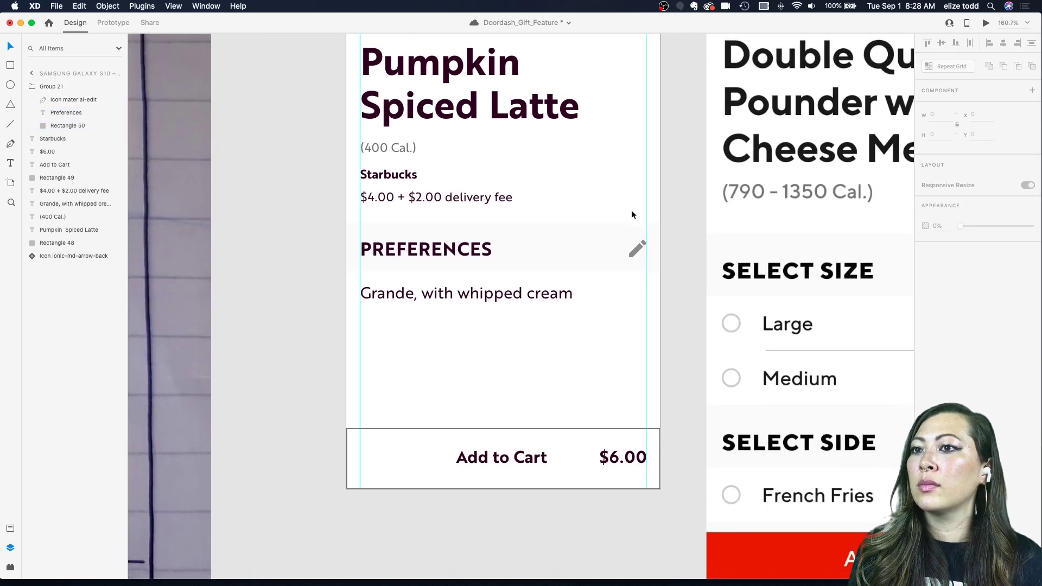
# - Apply the #8B8B8B color asset to the pencil icon inside the Preferences group and lower its opacity to 66%
pyautogui.click(634, 248)
pyautogui.scroll(2, 635, 251)
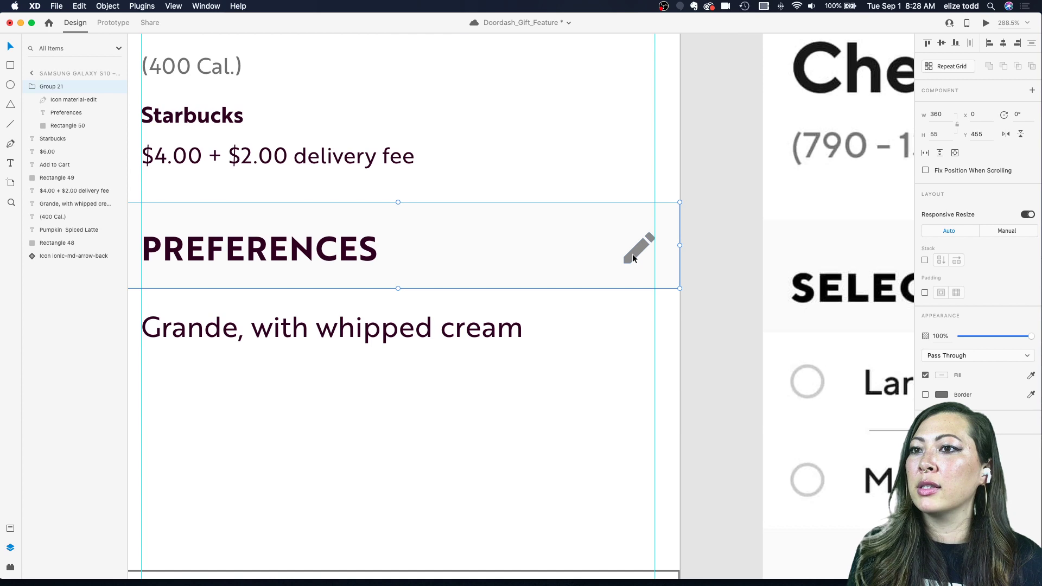
pyautogui.doubleClick(633, 253)
pyautogui.click(11, 528)
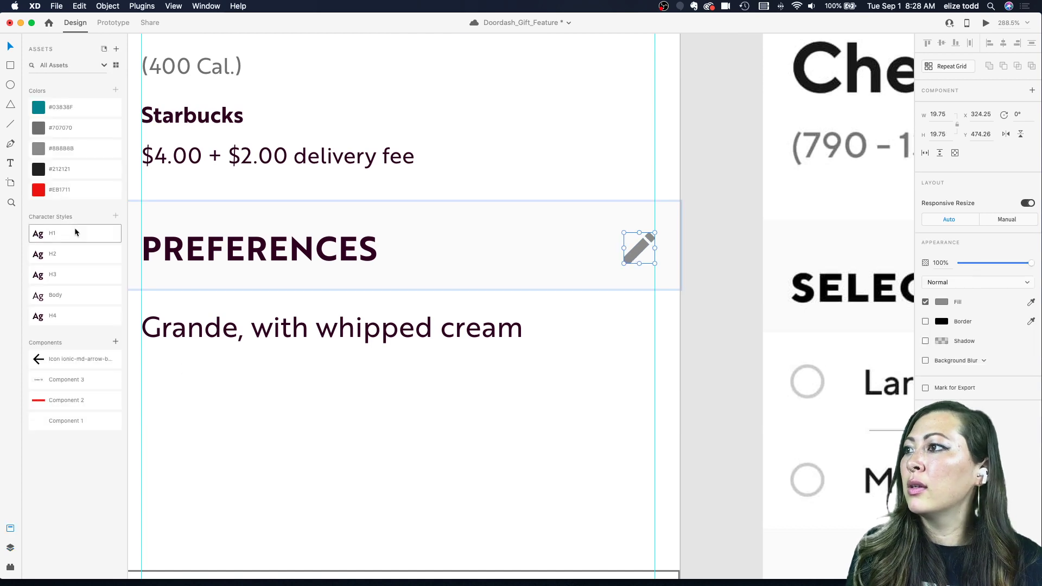
pyautogui.click(76, 148)
pyautogui.moveTo(1031, 263); pyautogui.dragTo(1007, 263)
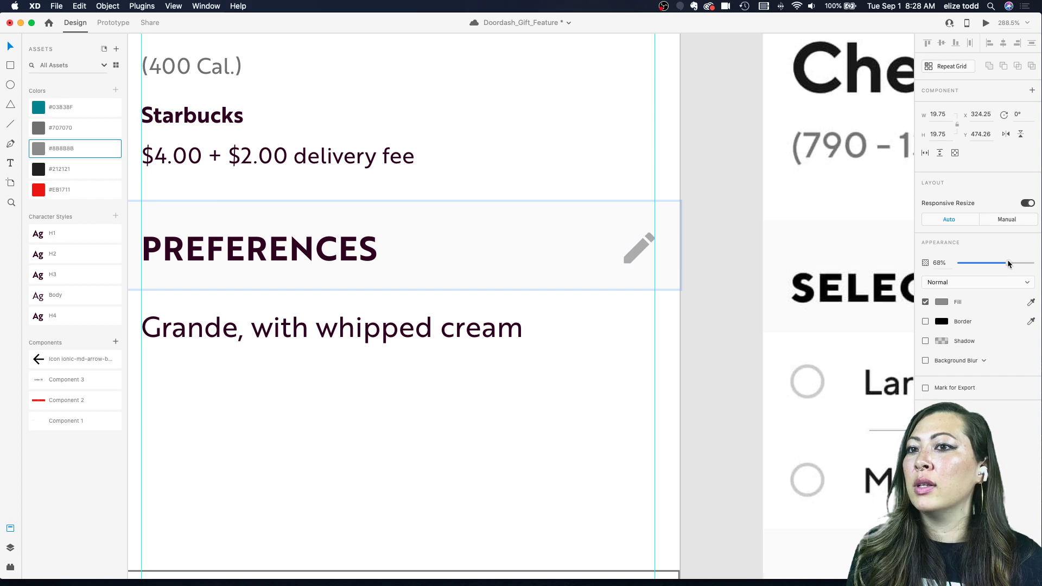
pyautogui.click(623, 349)
pyautogui.scroll(-10, 623, 350)
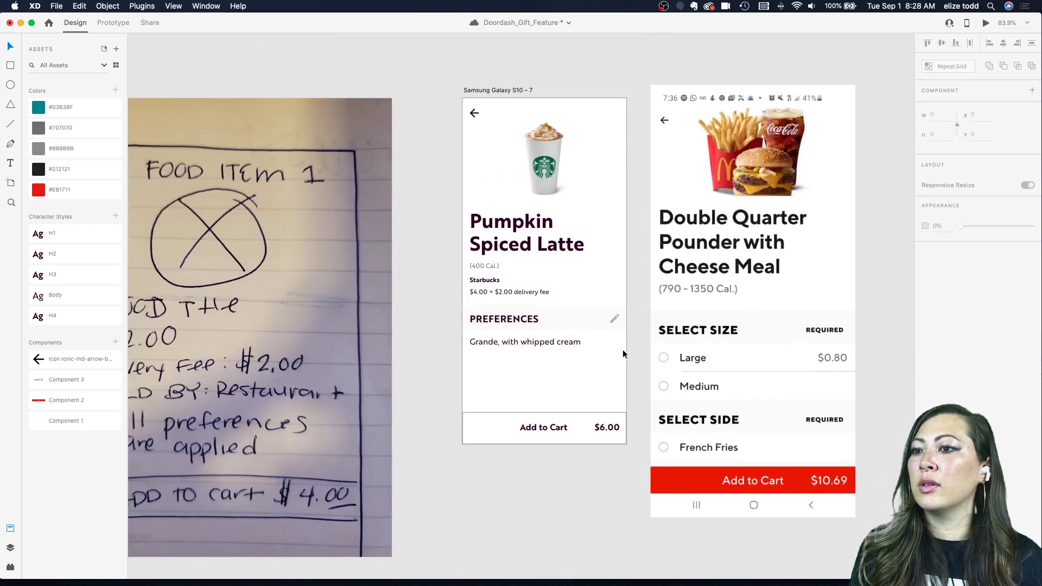
# - Lighten the pencil icon in the Preferences band further by setting its opacity to 52%
pyautogui.scroll(6, 614, 347)
pyautogui.click(576, 296)
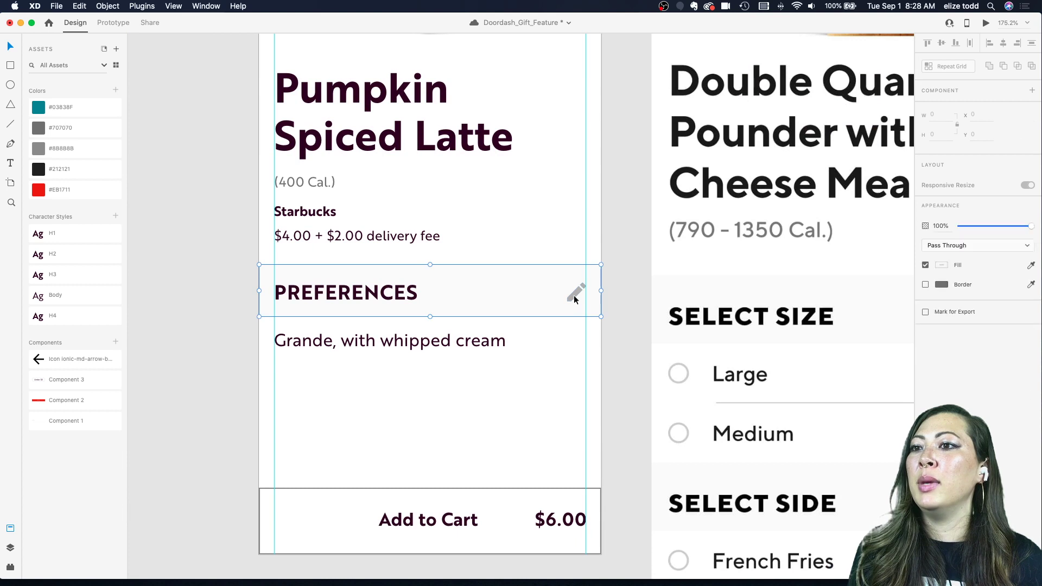
pyautogui.doubleClick(575, 294)
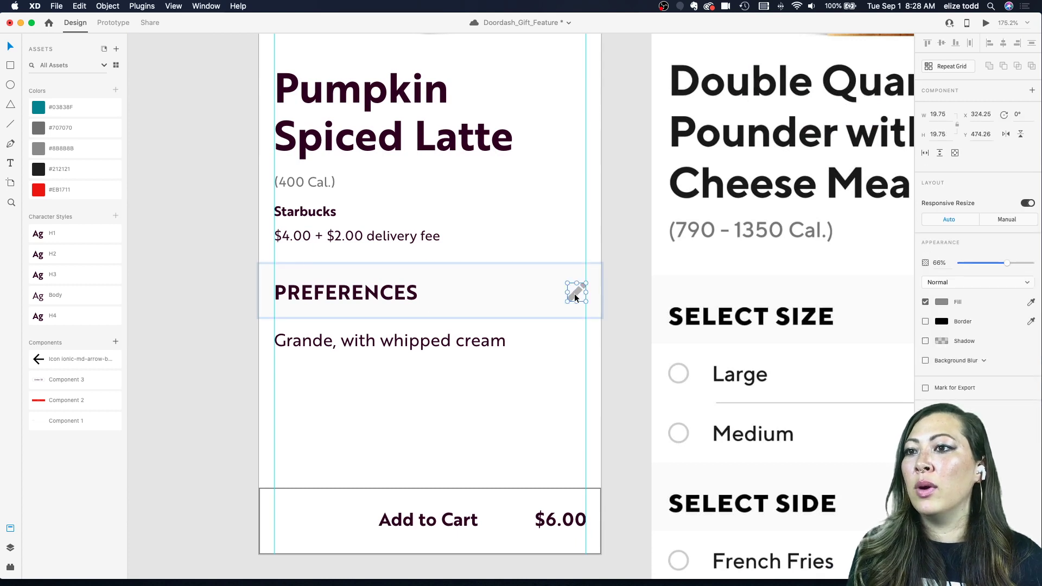
pyautogui.click(996, 263)
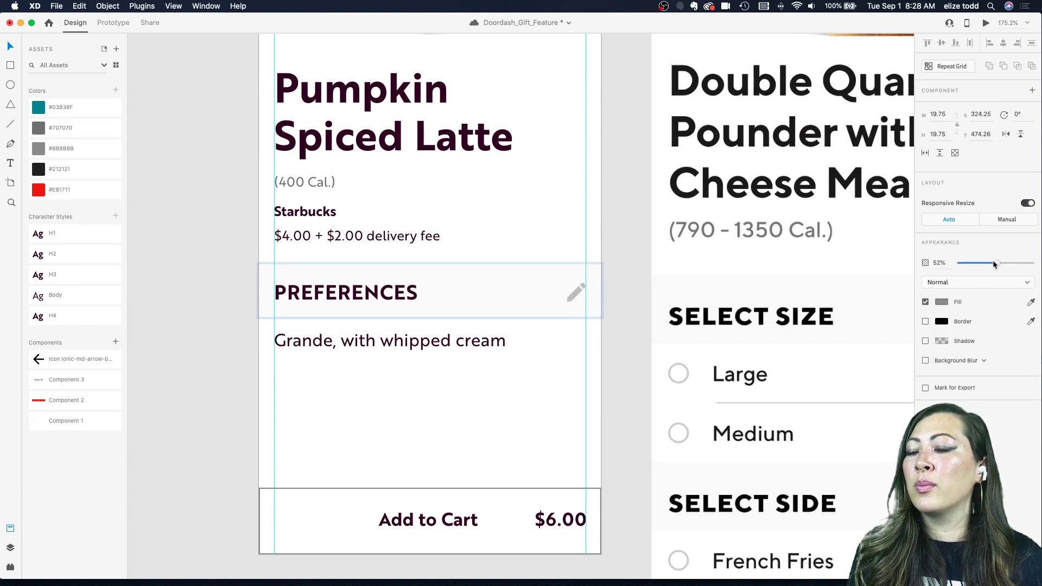
pyautogui.click(498, 399)
pyautogui.scroll(-3, 498, 396)
pyautogui.scroll(4, 498, 396)
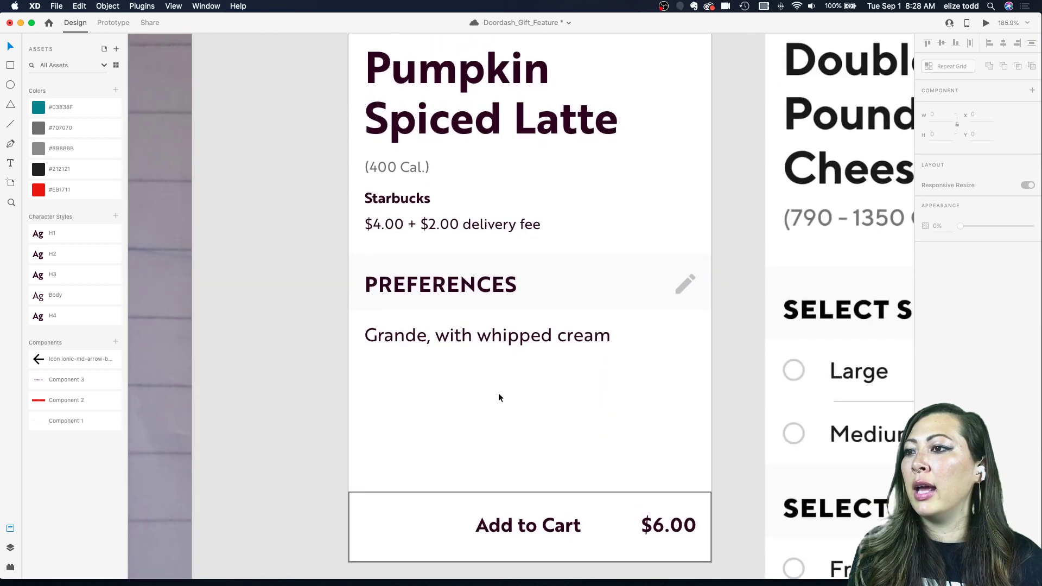
pyautogui.scroll(-5, 499, 397)
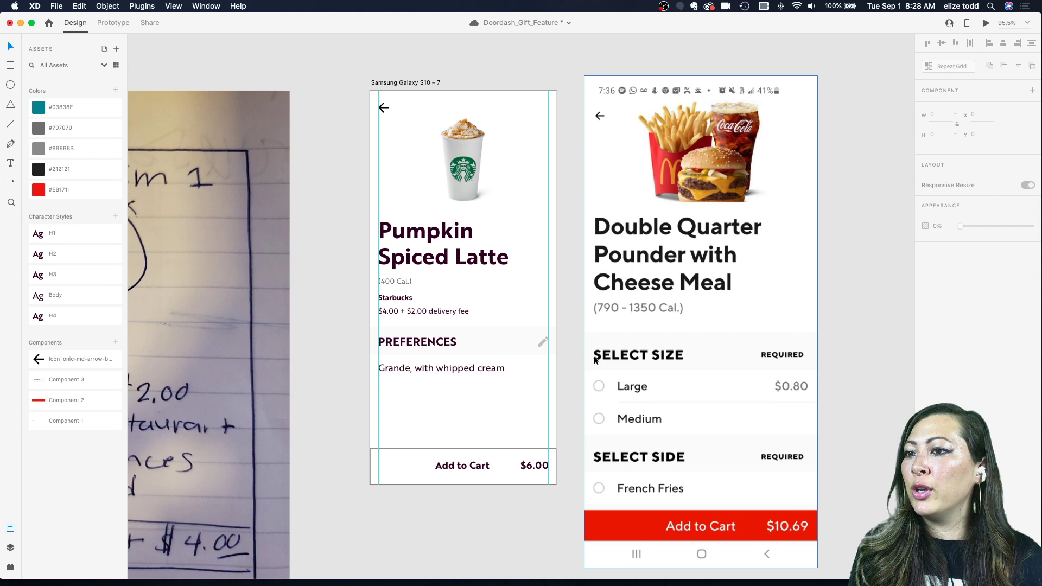
# - Fill the Add to Cart bar with the #EB1711 color asset and remove its border
pyautogui.scroll(2, 531, 358)
pyautogui.scroll(-3, 530, 357)
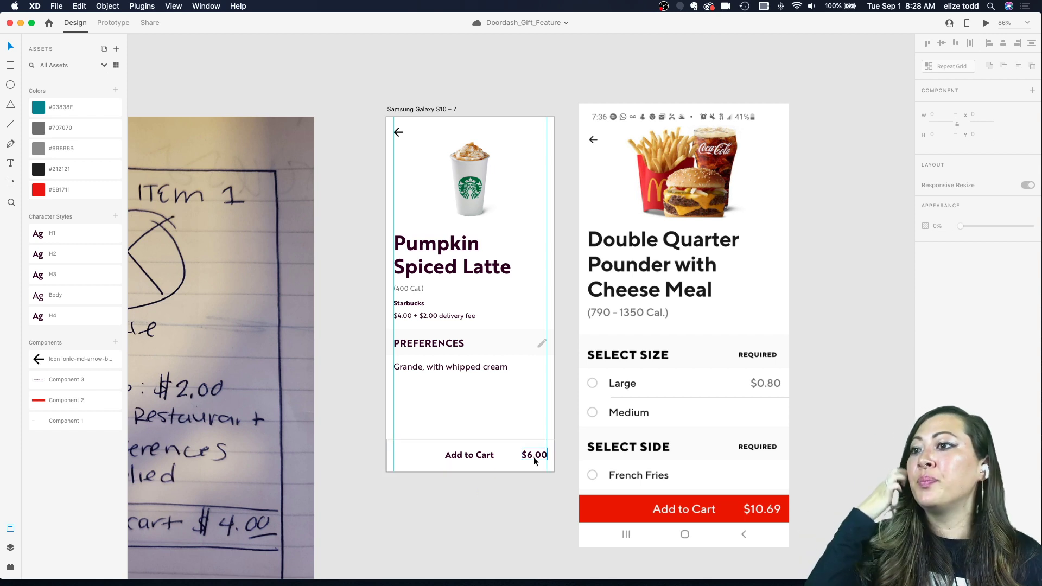
pyautogui.click(456, 455)
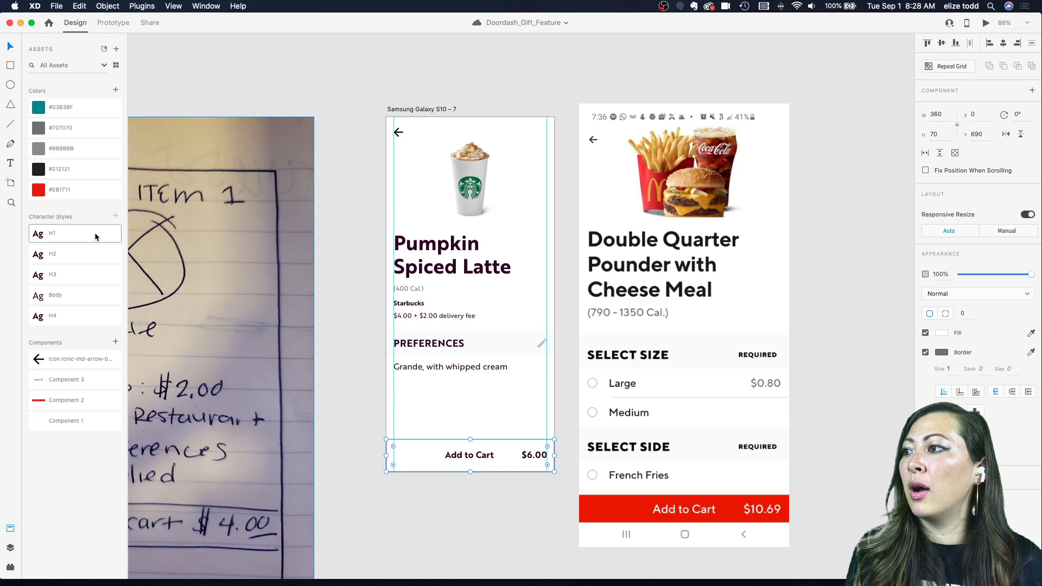
pyautogui.click(47, 188)
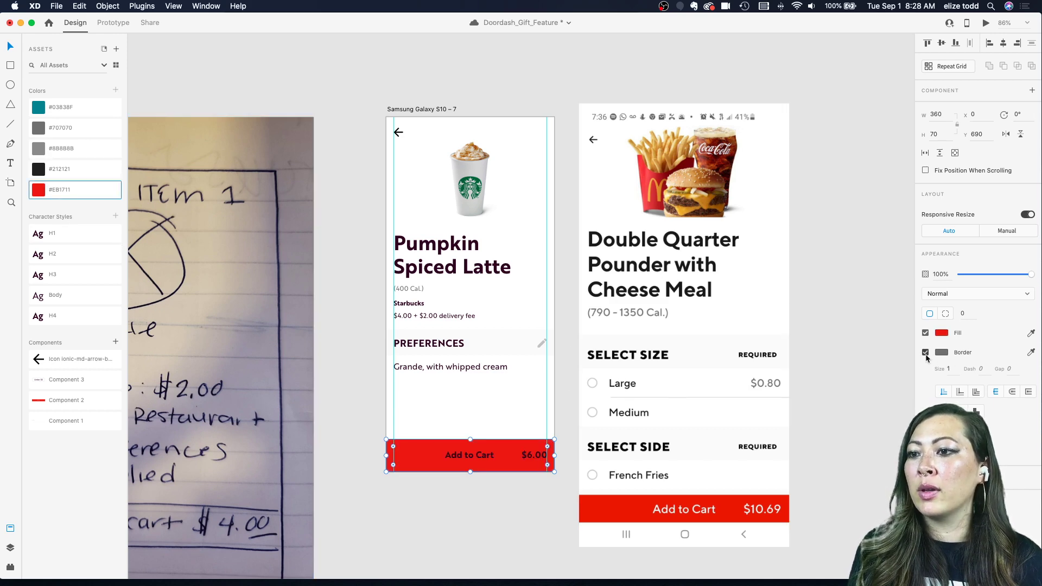
pyautogui.click(926, 352)
# - Lower the top edge of the red Add to Cart bar to make it about 59 high
pyautogui.scroll(5, 408, 490)
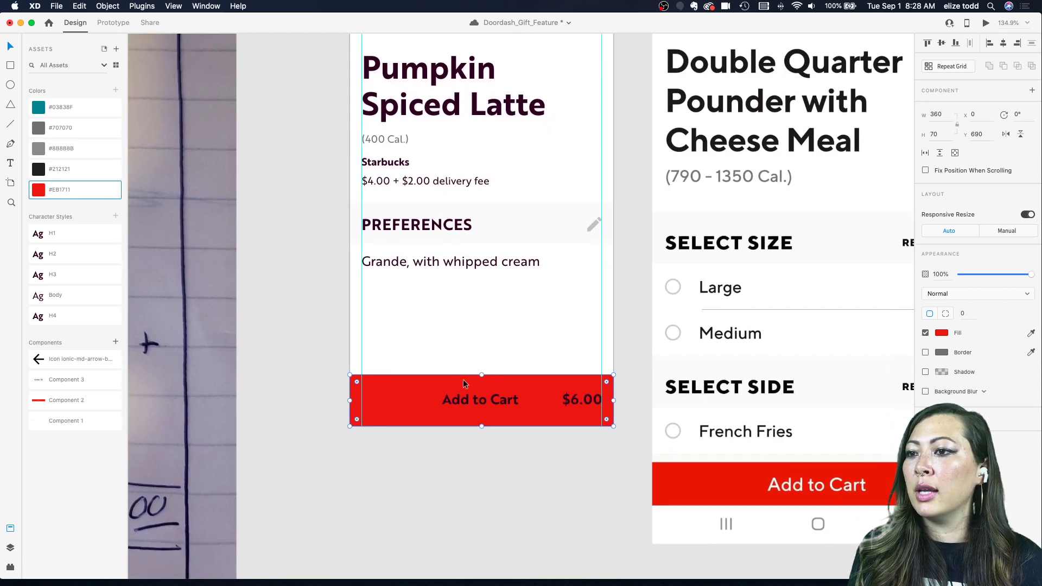
pyautogui.moveTo(480, 374); pyautogui.dragTo(470, 404)
pyautogui.scroll(-3, 480, 383)
# - Save the white Search button text on the Search Recipient screen as a character style named Button
pyautogui.doubleClick(470, 396)
pyautogui.scroll(-5, 470, 404)
pyautogui.scroll(10, 474, 260)
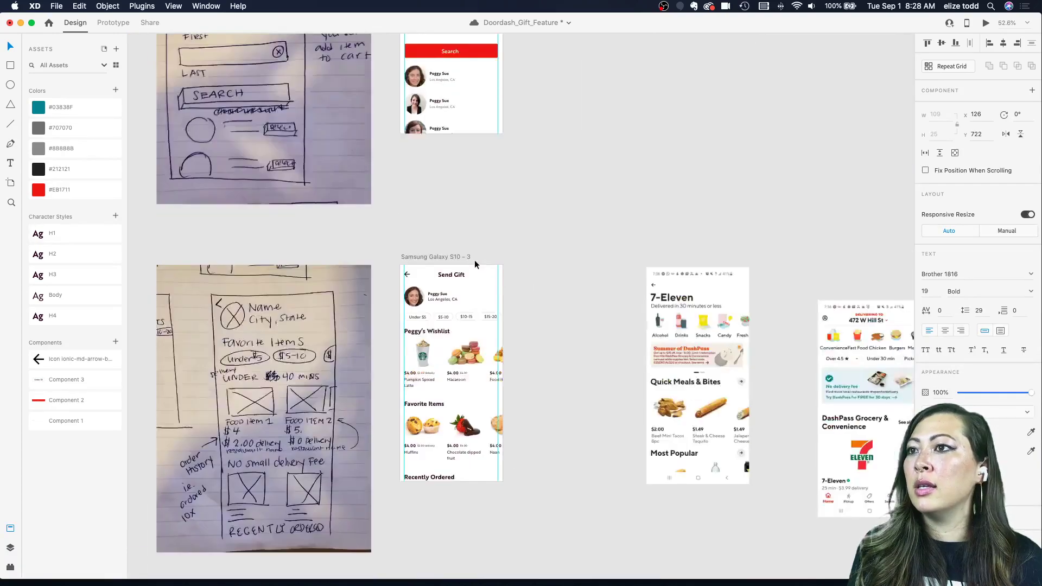
pyautogui.scroll(5, 455, 275)
pyautogui.doubleClick(429, 278)
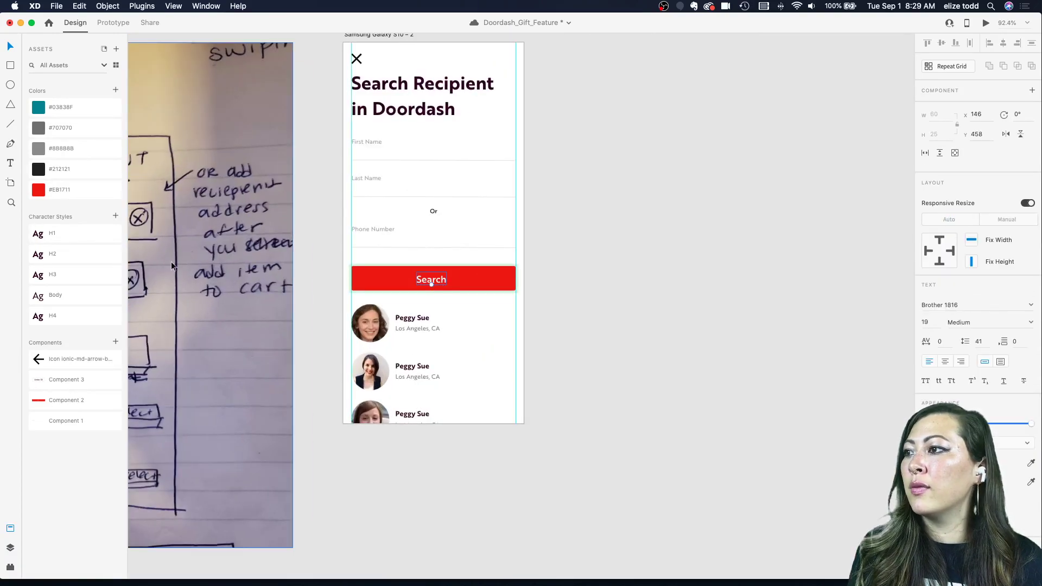
pyautogui.click(116, 216)
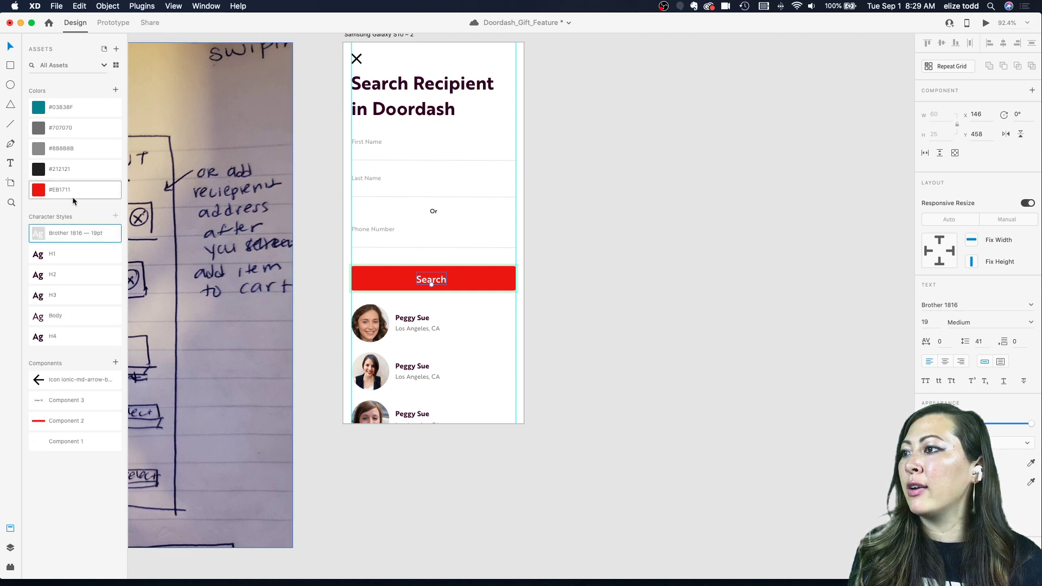
pyautogui.doubleClick(61, 233)
pyautogui.write('Bu')
pyautogui.press('Return')
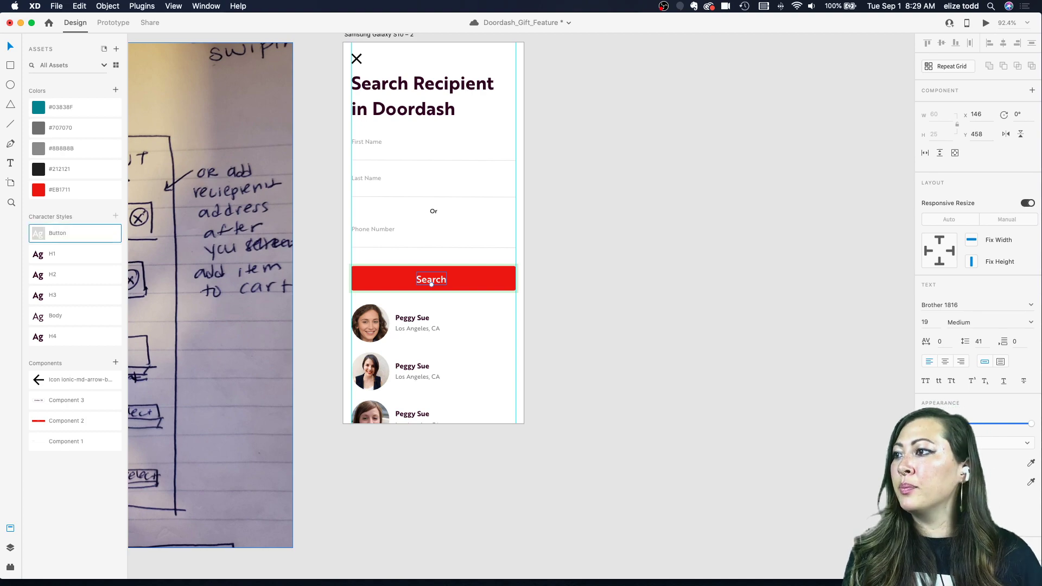
# - Apply the Button character style to the Add to Cart text on the Pumpkin Spiced Latte screen
pyautogui.click(532, 320)
pyautogui.scroll(-5, 532, 320)
pyautogui.scroll(5, 532, 321)
pyautogui.scroll(-5, 532, 324)
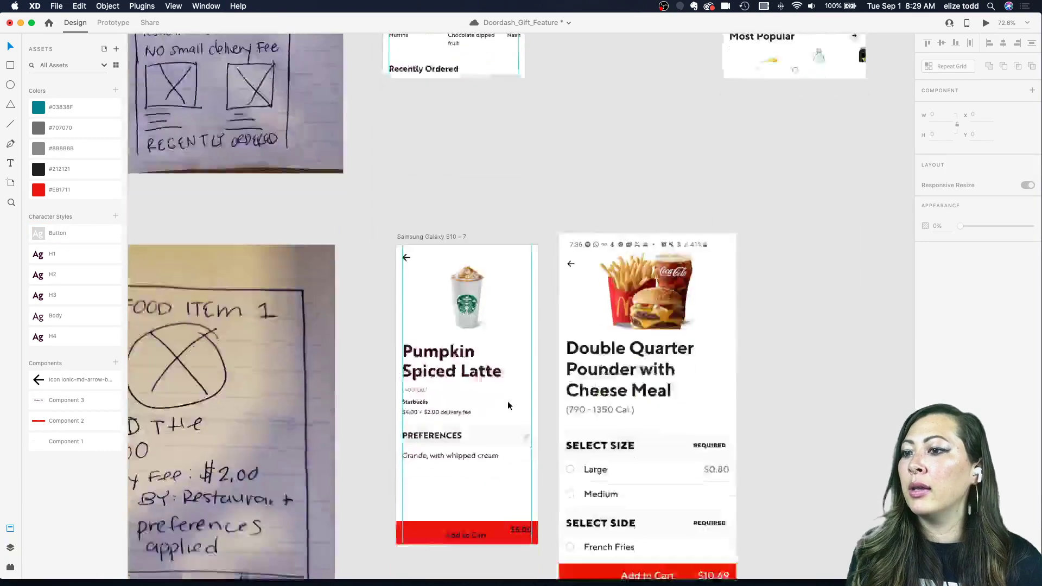
pyautogui.scroll(3, 507, 402)
pyautogui.click(453, 497)
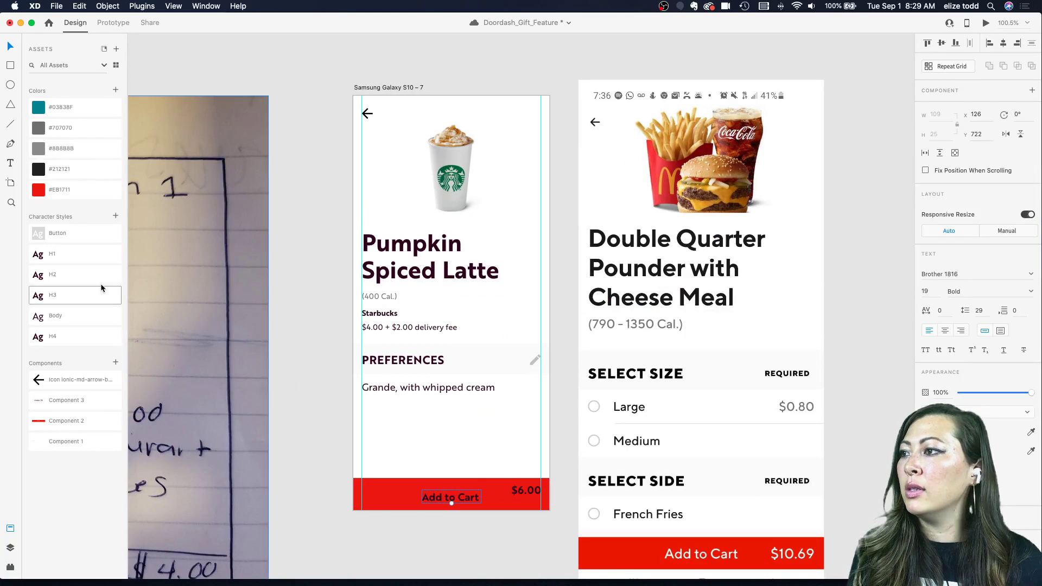
pyautogui.click(80, 230)
pyautogui.scroll(3, 475, 477)
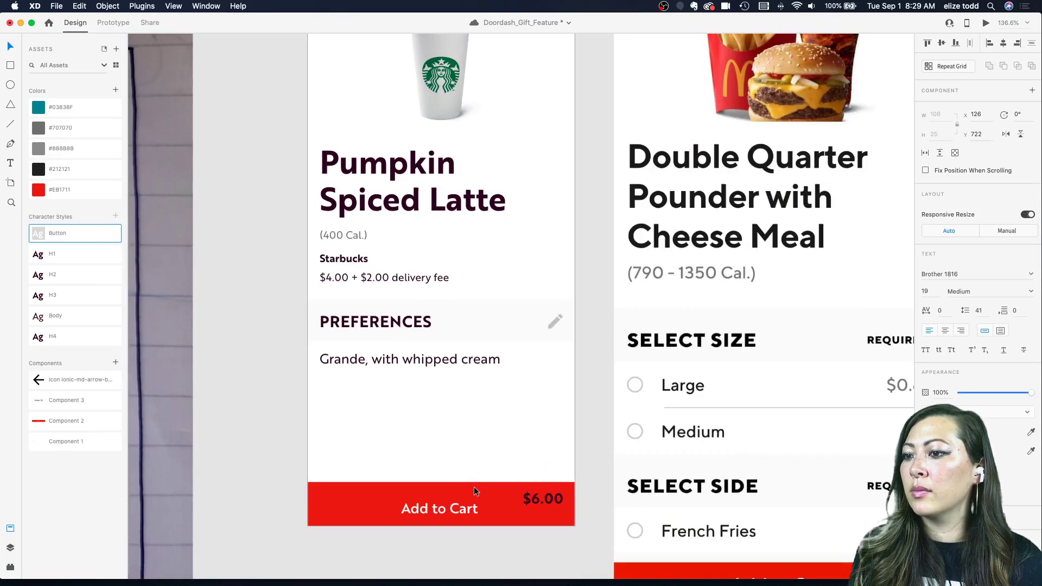
pyautogui.scroll(5, 428, 501)
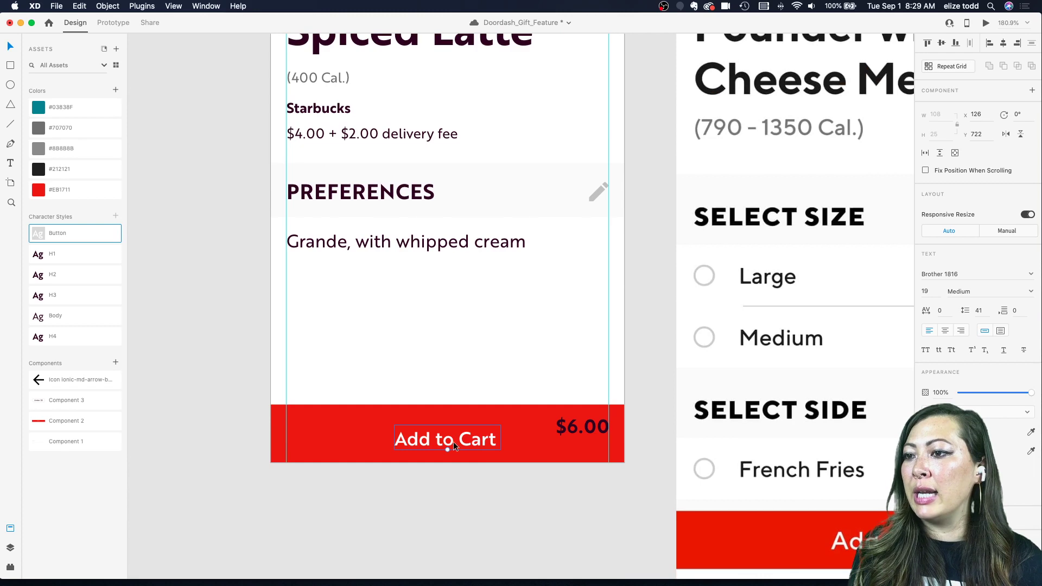
# - Vertically centre the Add to Cart text on the red bar and move the $6.00 price level with it
pyautogui.click(421, 474)
pyautogui.click(434, 444)
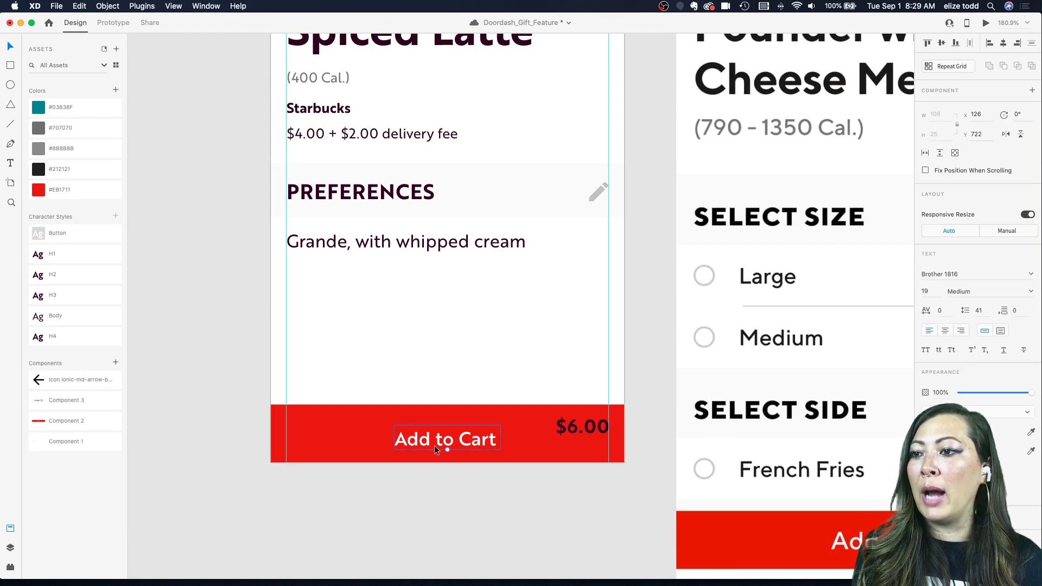
pyautogui.click(470, 410)
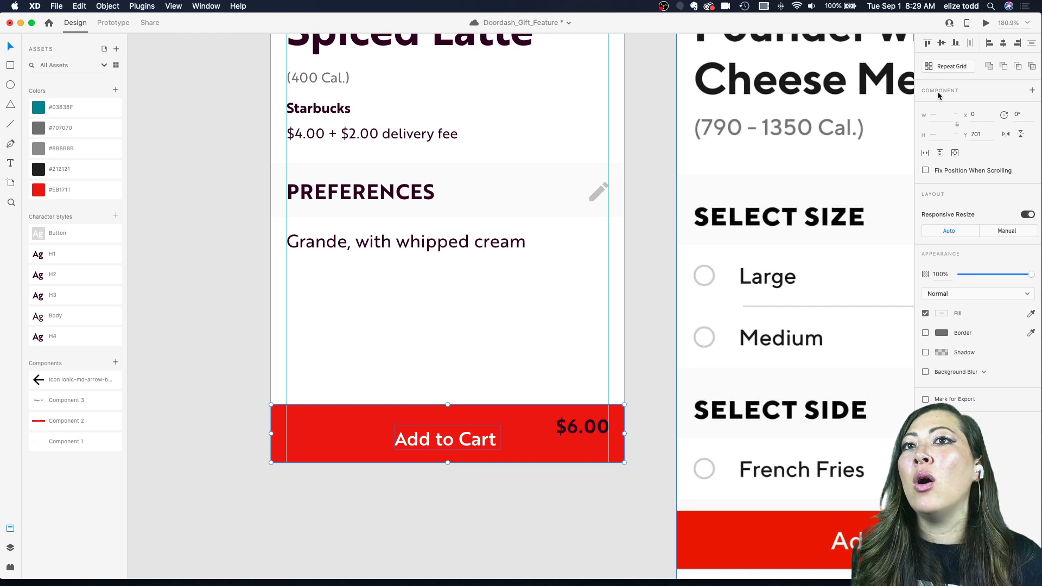
pyautogui.click(942, 43)
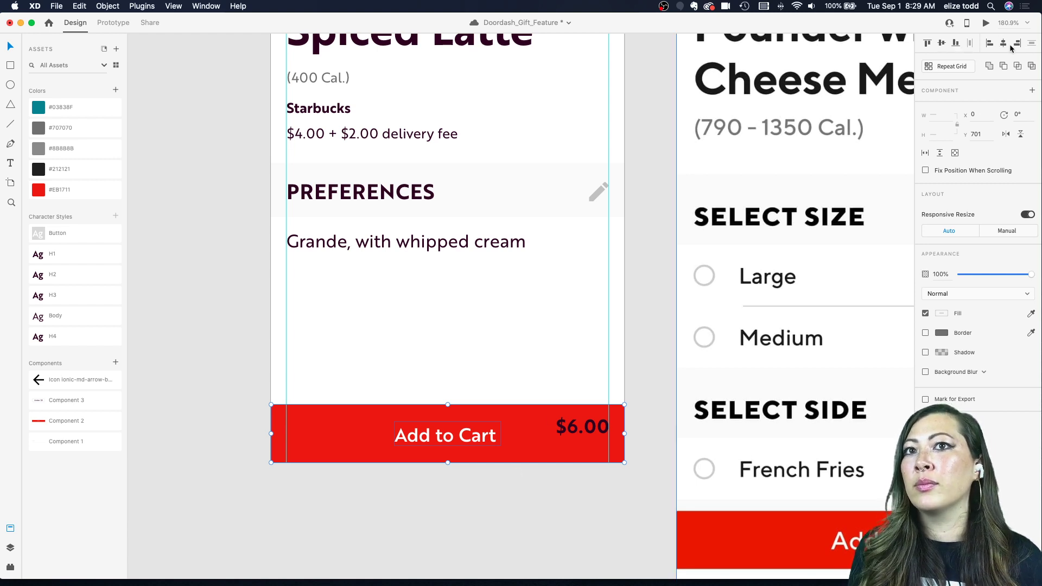
pyautogui.click(562, 470)
pyautogui.doubleClick(578, 423)
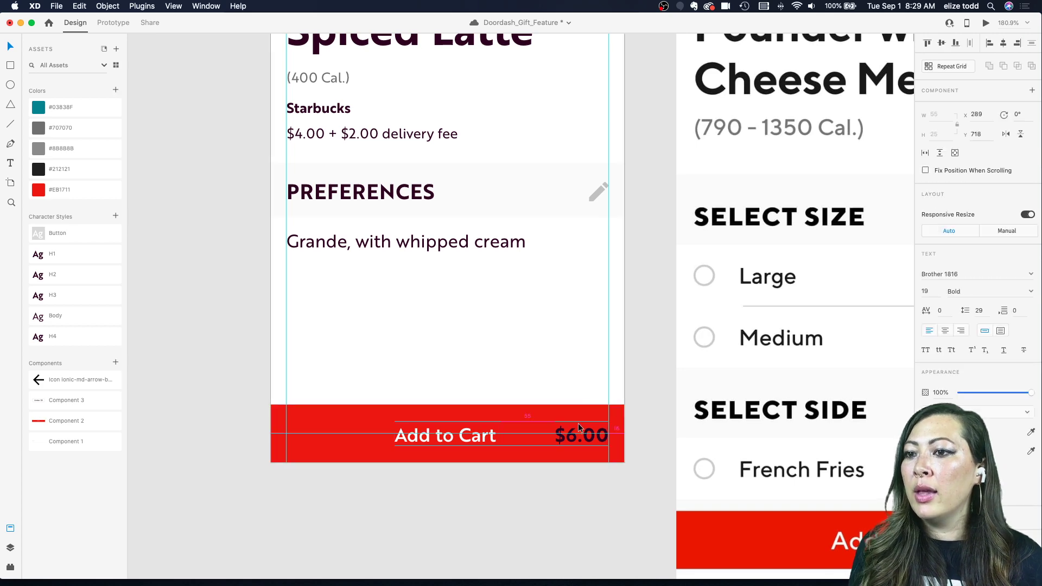
# - Apply the Button character style to the $6.00 price on the red bar and clear the selection
pyautogui.scroll(-3, 509, 432)
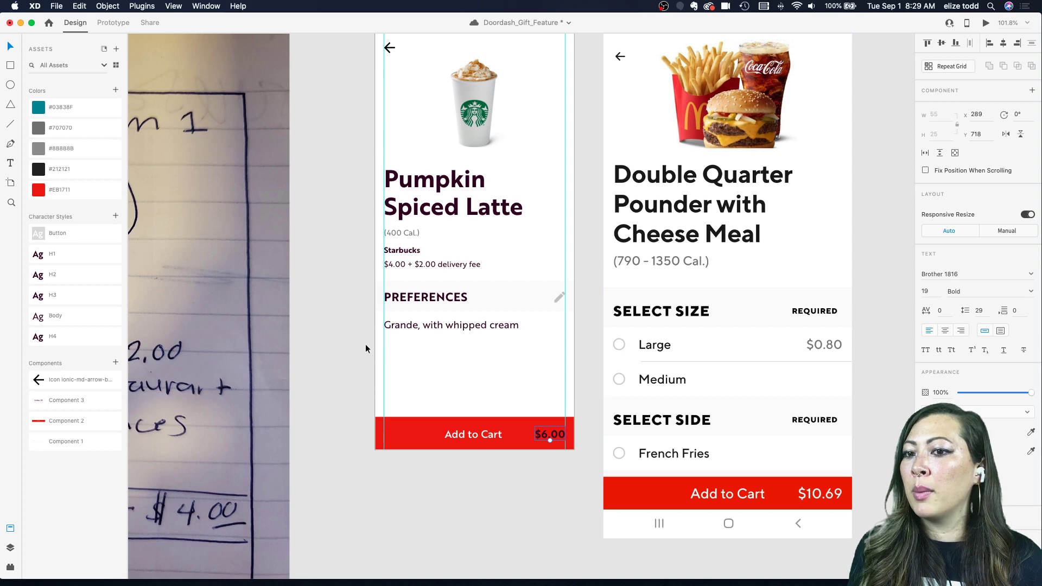
pyautogui.click(55, 234)
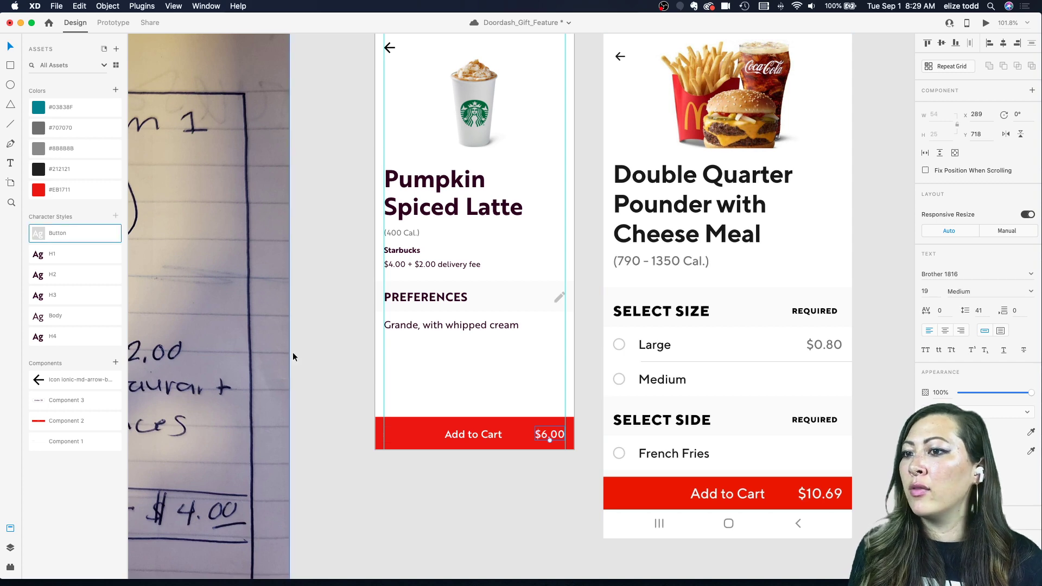
pyautogui.press('Escape')
pyautogui.scroll(-2, 470, 449)
pyautogui.hscroll(1, 471, 449)
pyautogui.scroll(1, 470, 450)
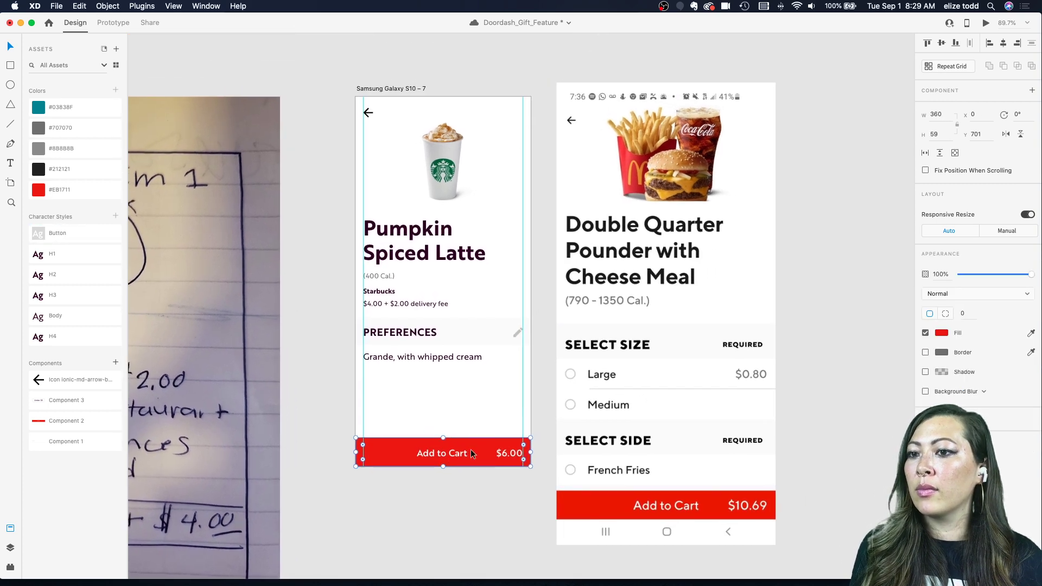
pyautogui.click(432, 486)
pyautogui.scroll(1, 432, 486)
pyautogui.hscroll(-1, 432, 486)
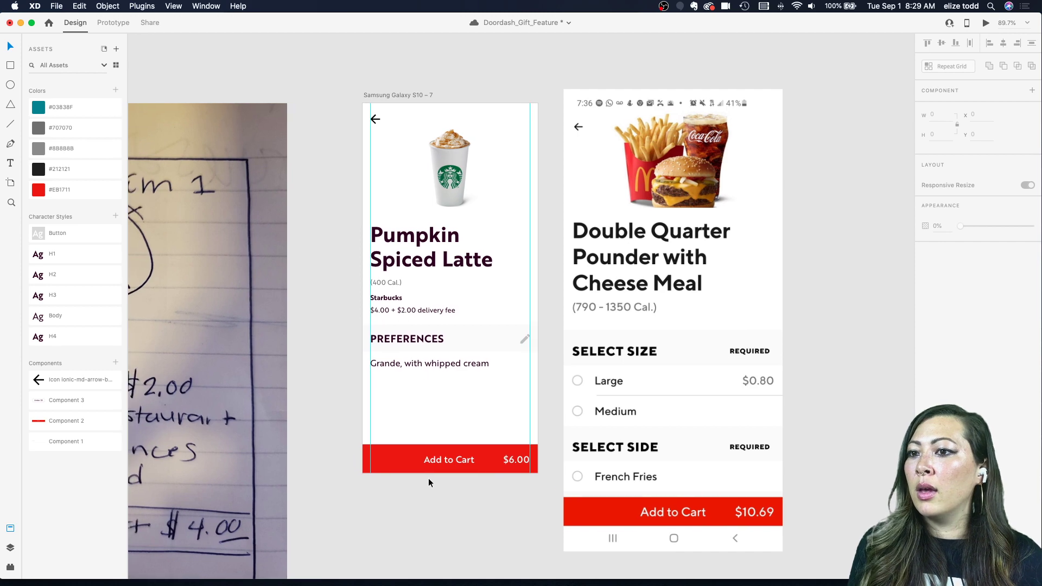
# - Compare the Pumpkin Spiced Latte screen with the Food Item 1 sketch and the McDonald's meal reference
pyautogui.scroll(2, 393, 402)
pyautogui.scroll(-3, 393, 402)
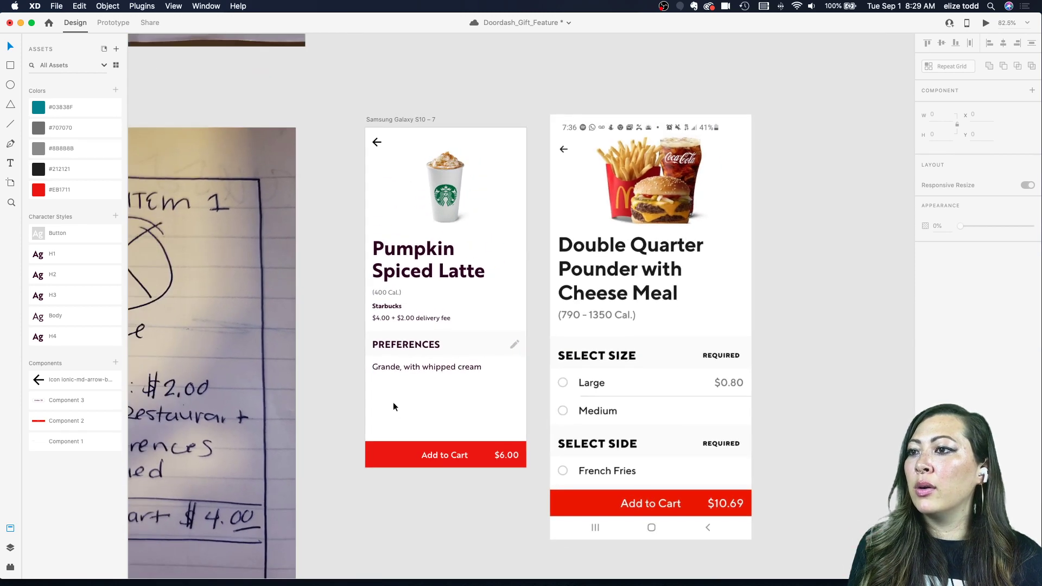
pyautogui.scroll(3, 400, 331)
pyautogui.scroll(-2, 464, 392)
pyautogui.scroll(-2, 463, 394)
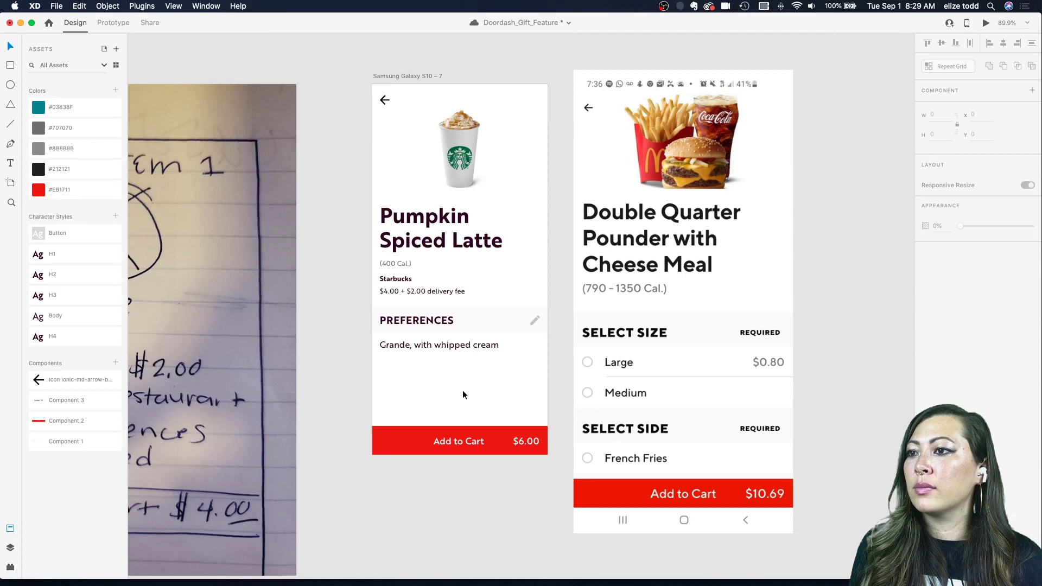
pyautogui.scroll(-2, 463, 390)
pyautogui.scroll(-4, 462, 389)
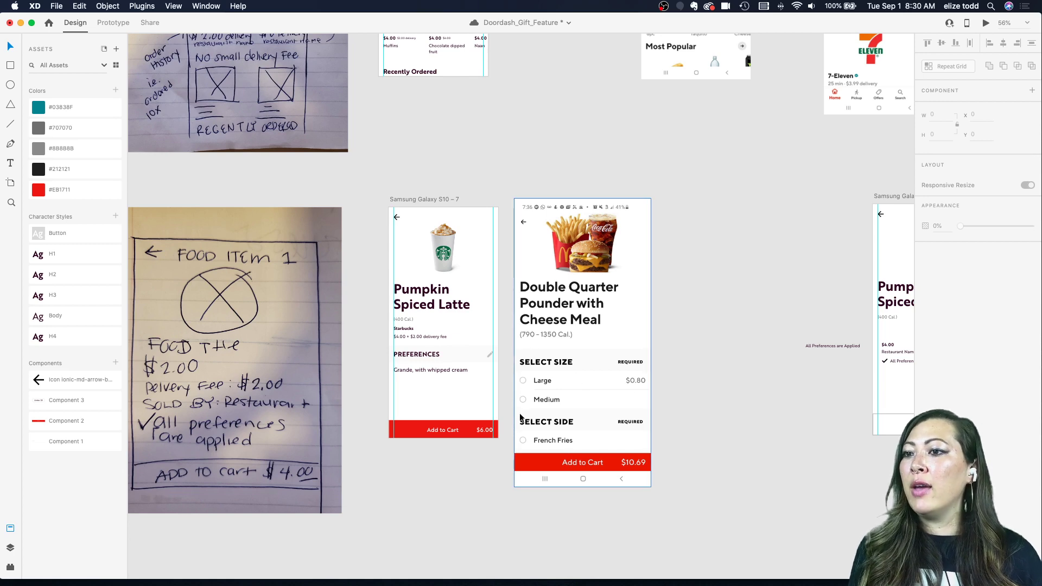
pyautogui.scroll(3, 447, 330)
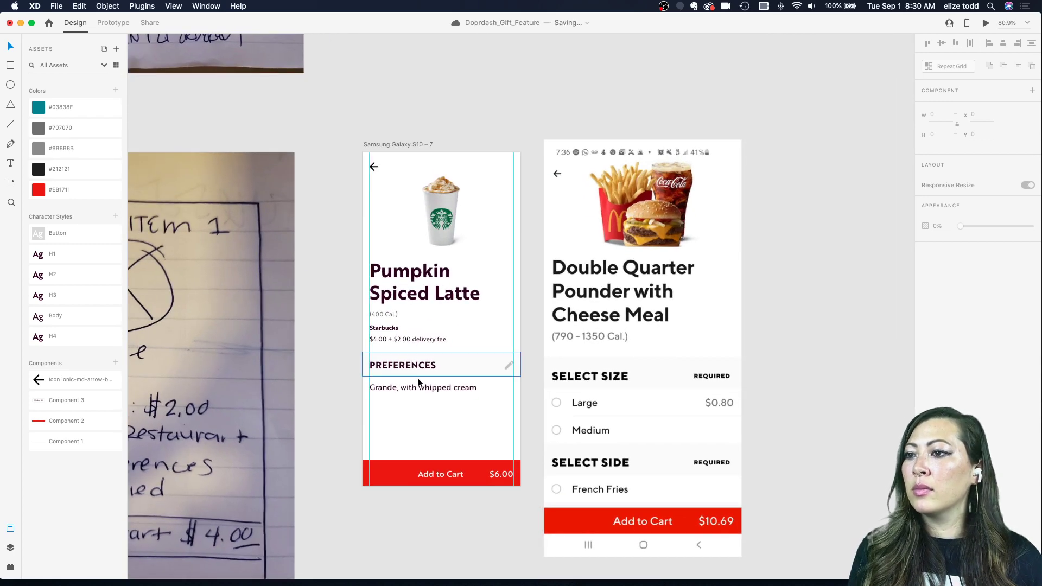
pyautogui.scroll(-2, 439, 373)
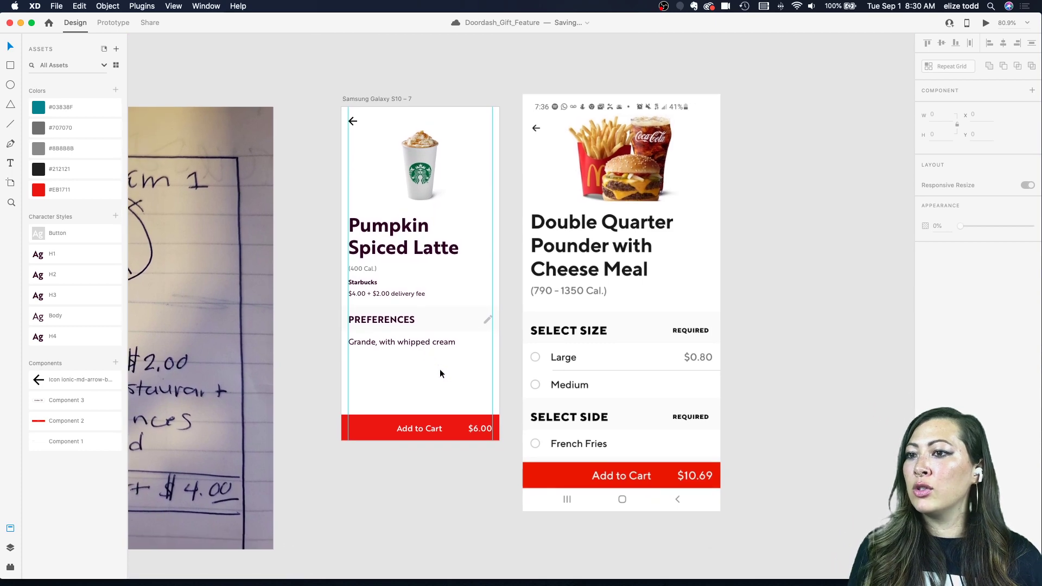
pyautogui.scroll(-2, 439, 374)
pyautogui.scroll(-3, 439, 373)
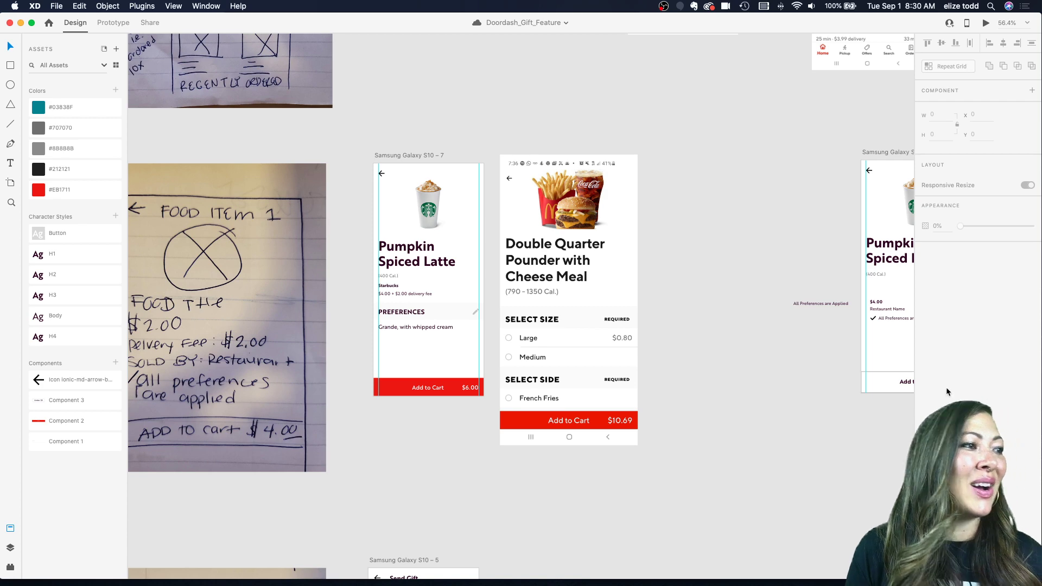
# - Move the McDonald's cart screenshot from beside the items sketch to the other side of the Send Gift checkout artboard
pyautogui.press('super+minus')
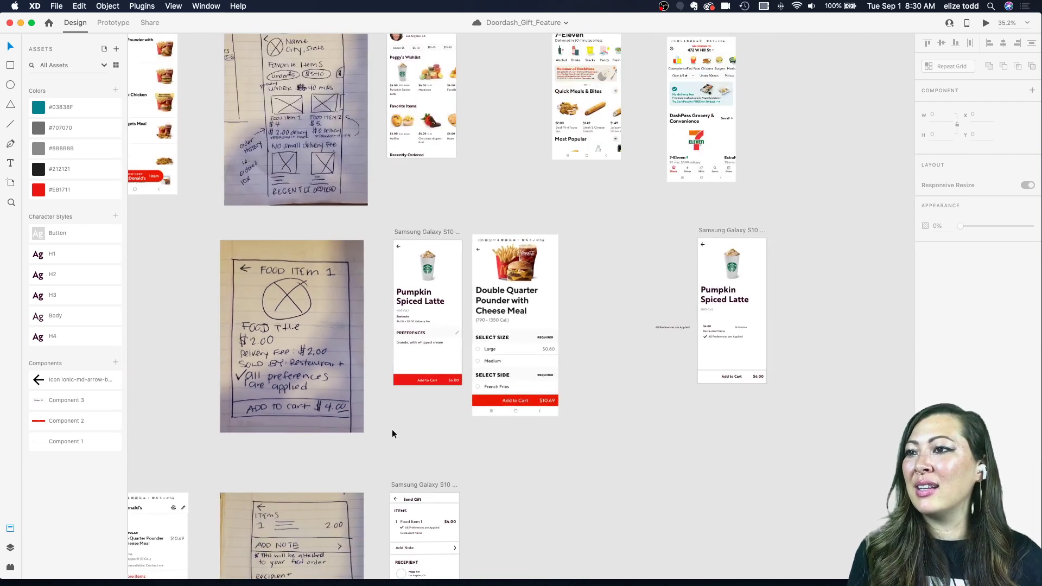
pyautogui.scroll(-5, 486, 350)
pyautogui.scroll(4, 487, 351)
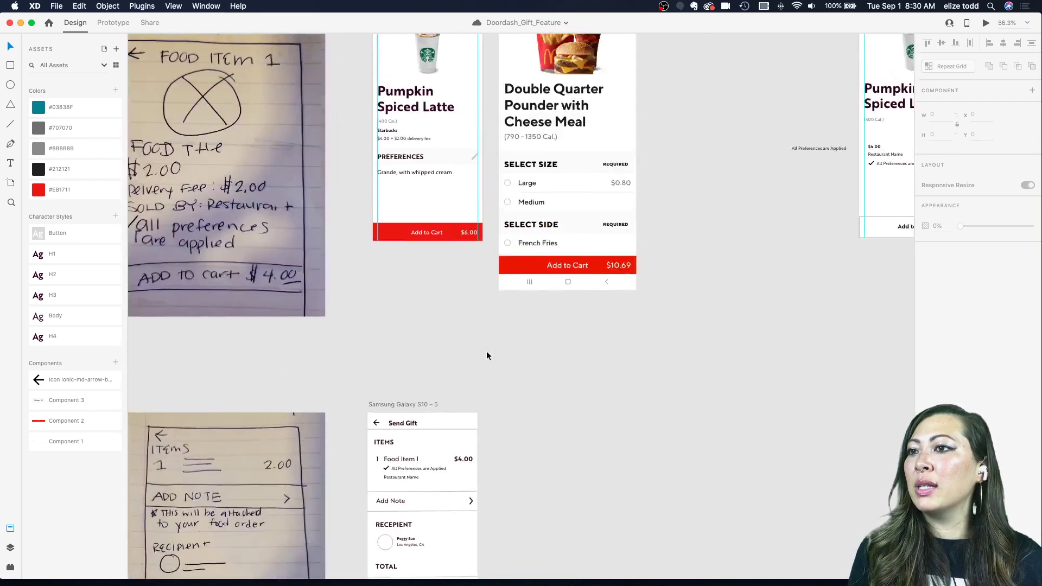
pyautogui.scroll(-5, 411, 350)
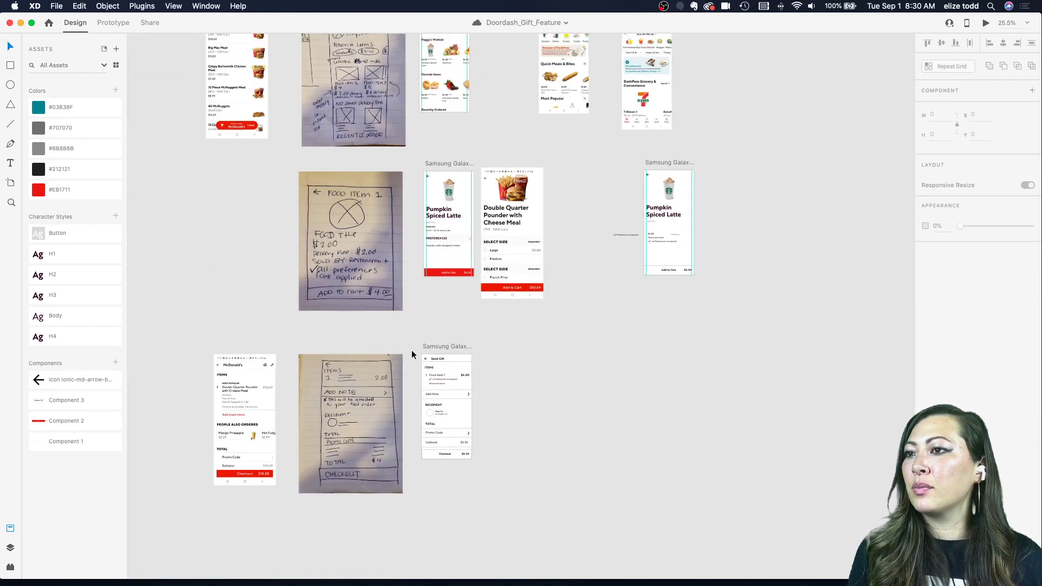
pyautogui.scroll(6, 412, 350)
pyautogui.scroll(-5, 412, 354)
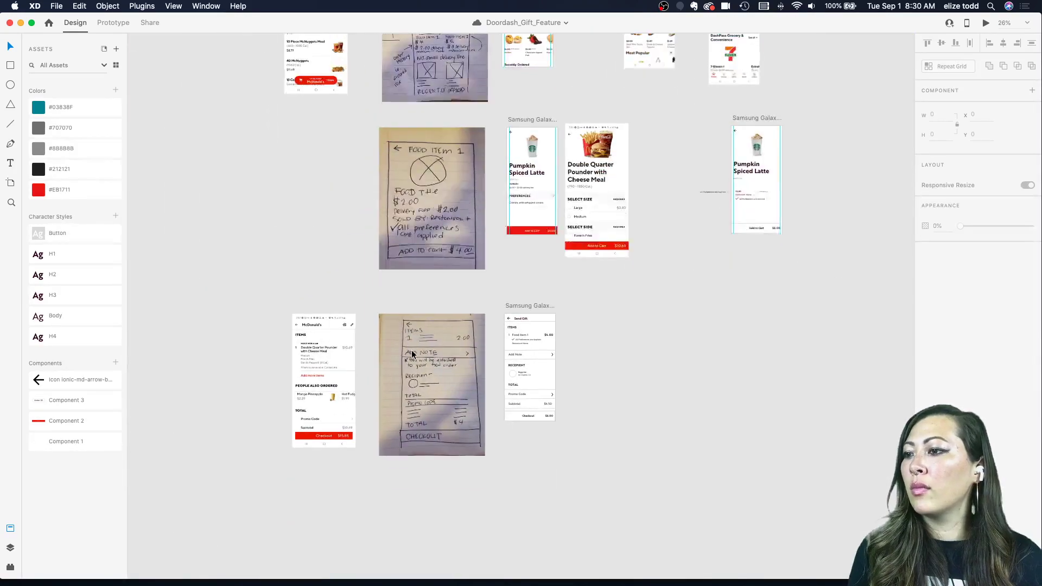
pyautogui.scroll(6, 411, 354)
pyautogui.hscroll(-2, 227, 321)
pyautogui.moveTo(227, 321); pyautogui.dragTo(746, 313)
pyautogui.scroll(5, 720, 271)
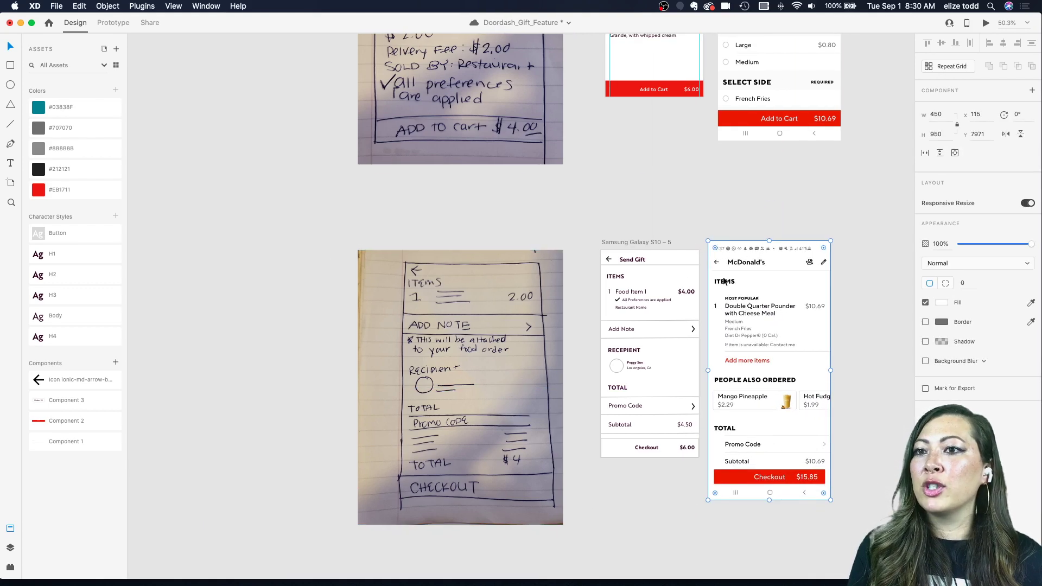
# - Shift the divider line under the Send Gift header down to Y 61.5 on the checkout artboard
pyautogui.scroll(-2, 718, 268)
pyautogui.click(445, 232)
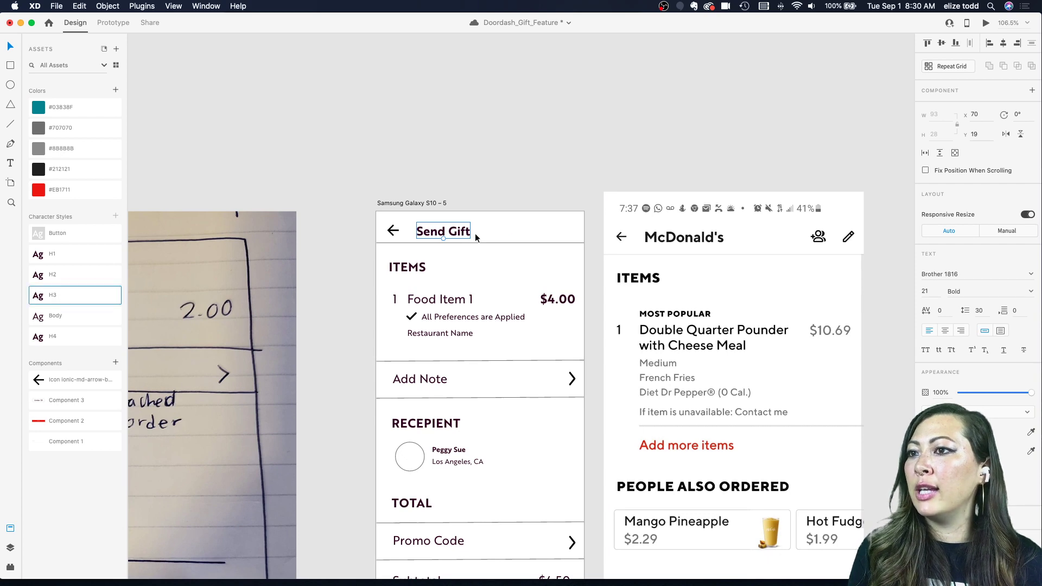
pyautogui.click(557, 243)
pyautogui.moveTo(558, 246); pyautogui.dragTo(559, 248)
pyautogui.scroll(-2, 559, 248)
# - Check the border color and opacity of the line under Phone Number on the Search Recipient artboard
pyautogui.scroll(10, 559, 248)
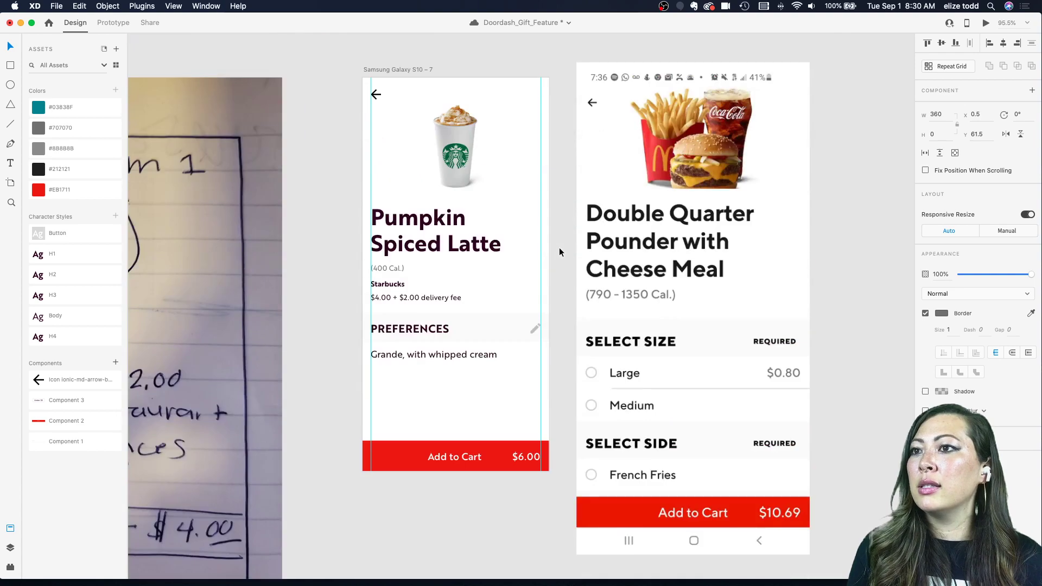
pyautogui.scroll(-5, 559, 250)
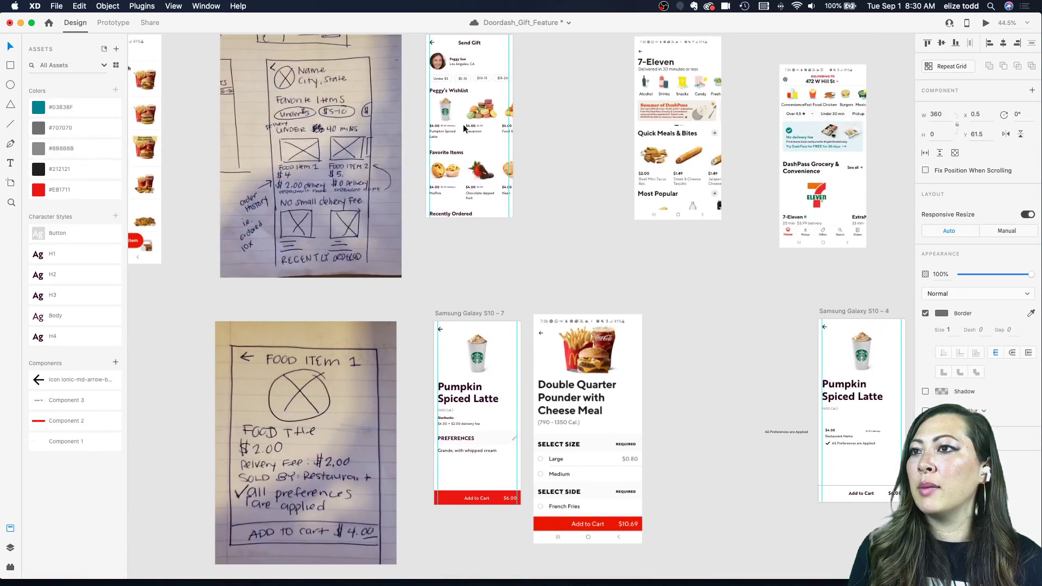
pyautogui.scroll(2, 464, 128)
pyautogui.scroll(-3, 464, 128)
pyautogui.scroll(5, 464, 128)
pyautogui.scroll(-5, 464, 128)
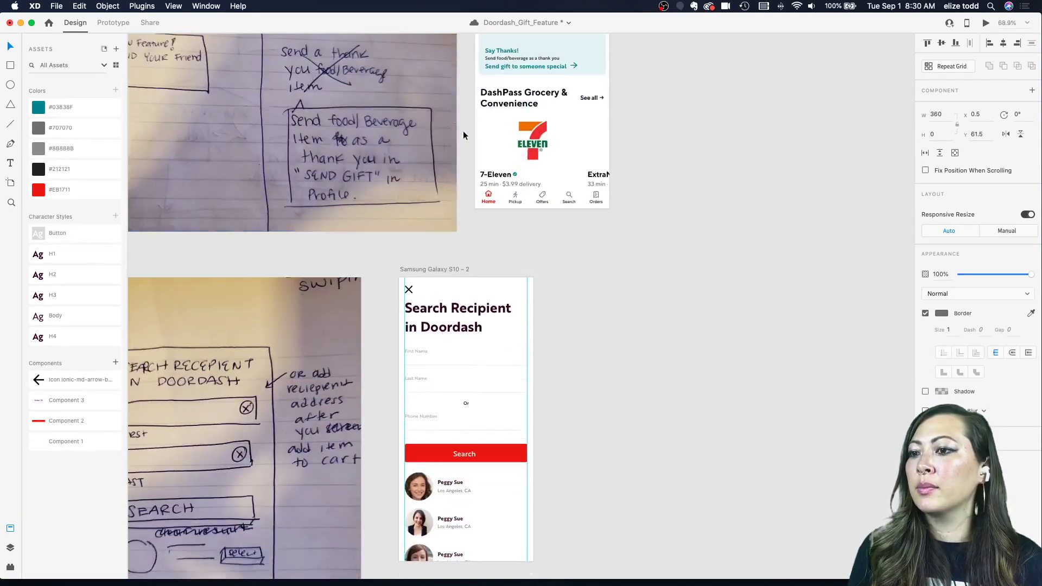
pyautogui.scroll(-3, 464, 125)
pyautogui.scroll(4, 451, 419)
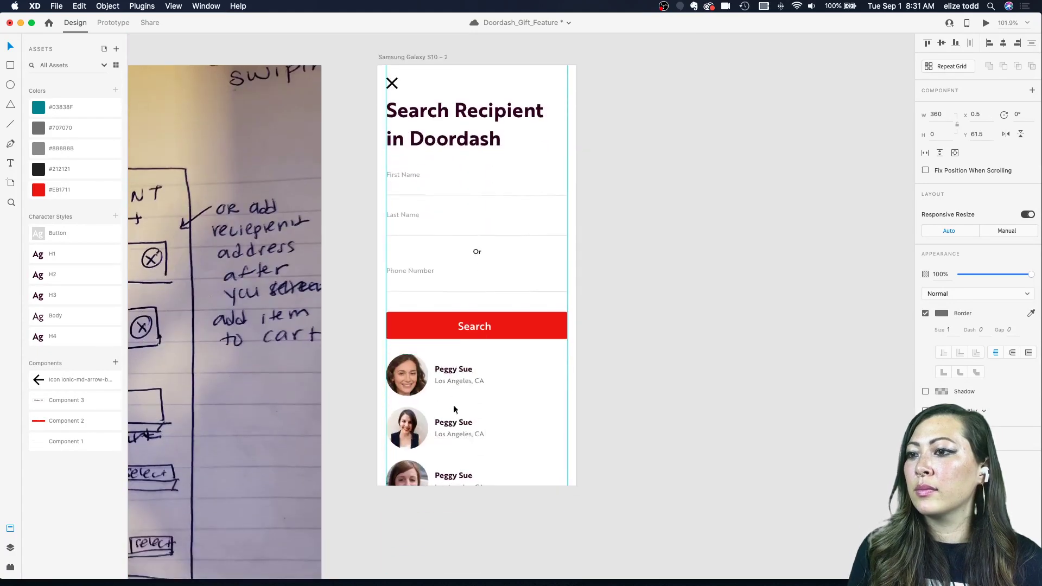
pyautogui.click(465, 296)
pyautogui.click(941, 344)
pyautogui.click(816, 400)
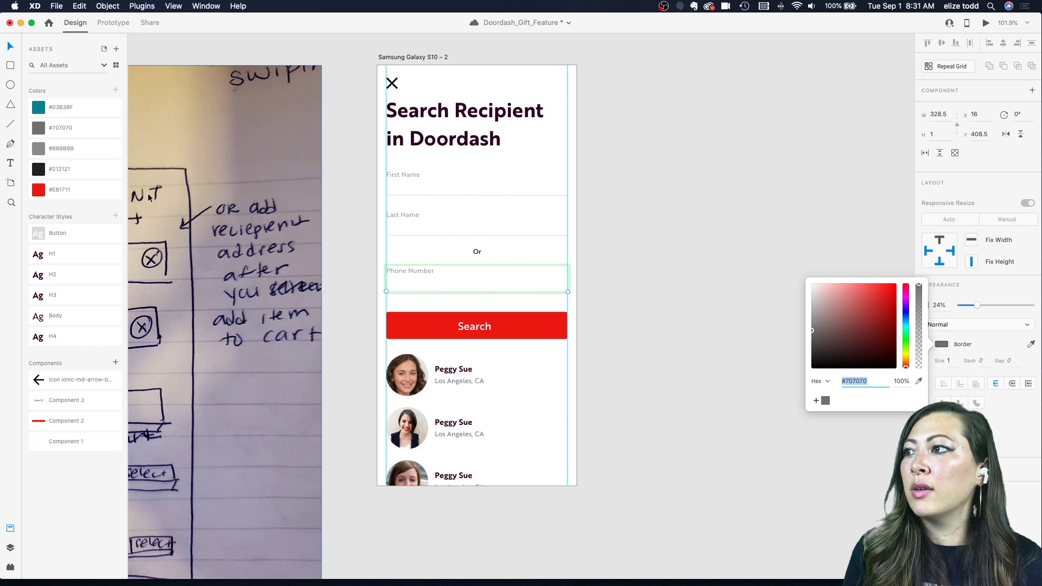
pyautogui.click(563, 233)
pyautogui.scroll(-5, 563, 233)
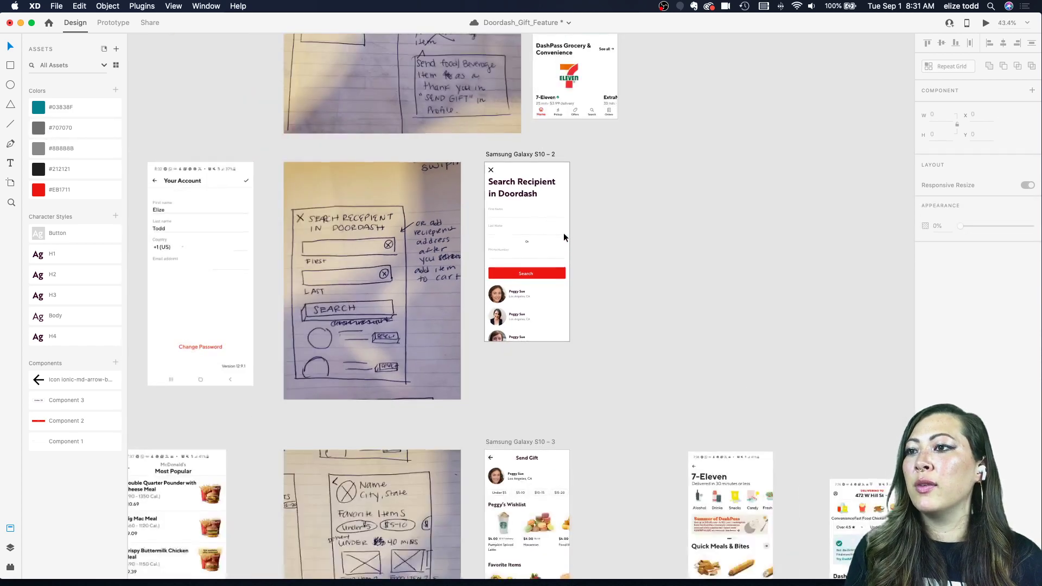
# - Apply #707070 to the divider under the Send Gift header and lower its opacity to match the Search Recipient field lines
pyautogui.scroll(-10, 563, 232)
pyautogui.scroll(5, 564, 233)
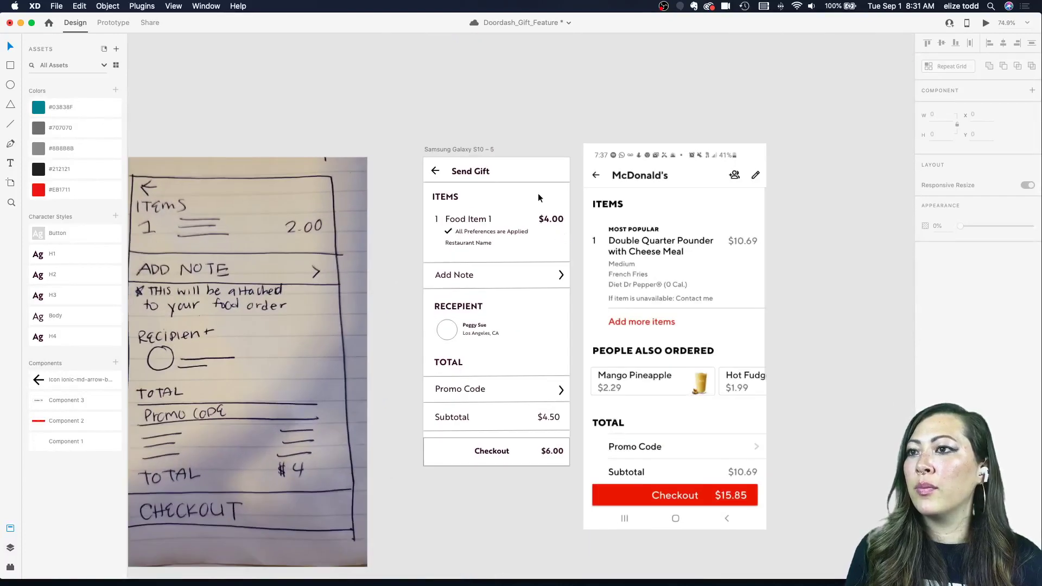
pyautogui.scroll(5, 539, 194)
pyautogui.click(521, 168)
pyautogui.click(63, 133)
pyautogui.click(941, 275)
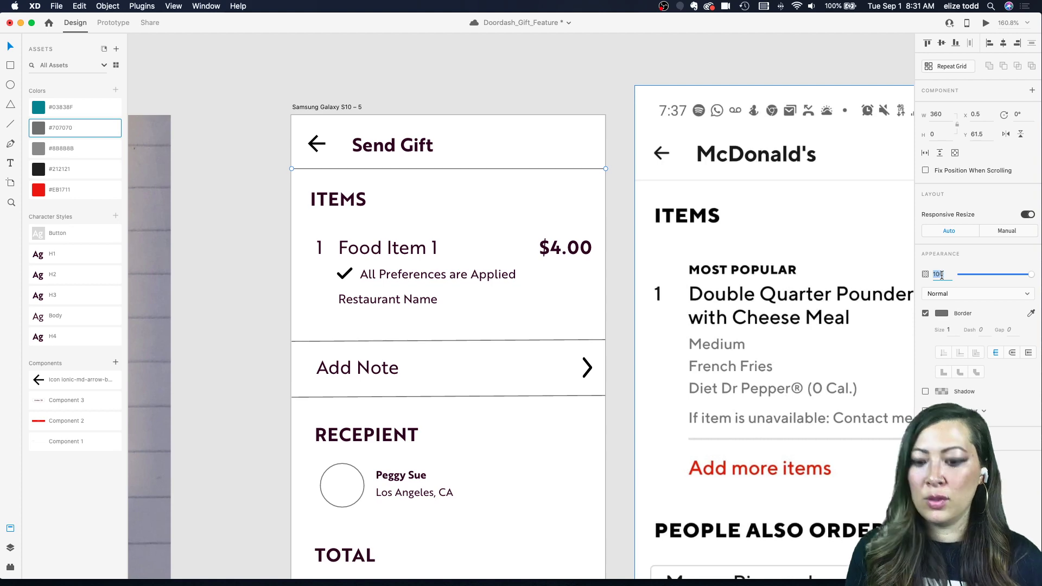
pyautogui.click(258, 246)
# - Apply the H3 character style to the PREFERENCES heading on the Pumpkin Spiced Latte detail screen
pyautogui.scroll(-2, 258, 245)
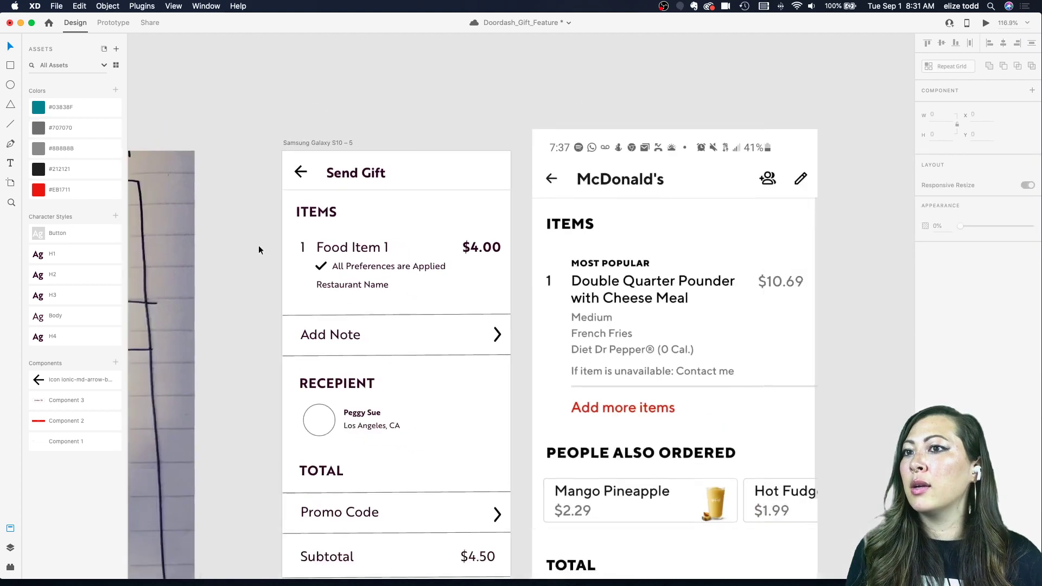
pyautogui.scroll(-4, 258, 246)
pyautogui.click(463, 225)
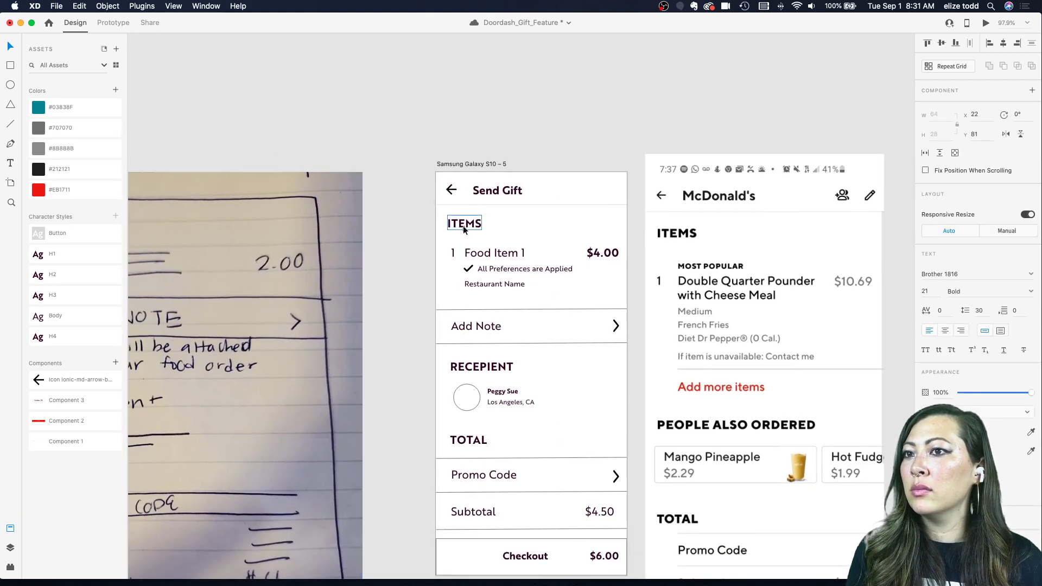
pyautogui.scroll(-3, 463, 226)
pyautogui.scroll(3, 464, 226)
pyautogui.scroll(2, 463, 226)
pyautogui.scroll(5, 464, 226)
pyautogui.click(516, 161)
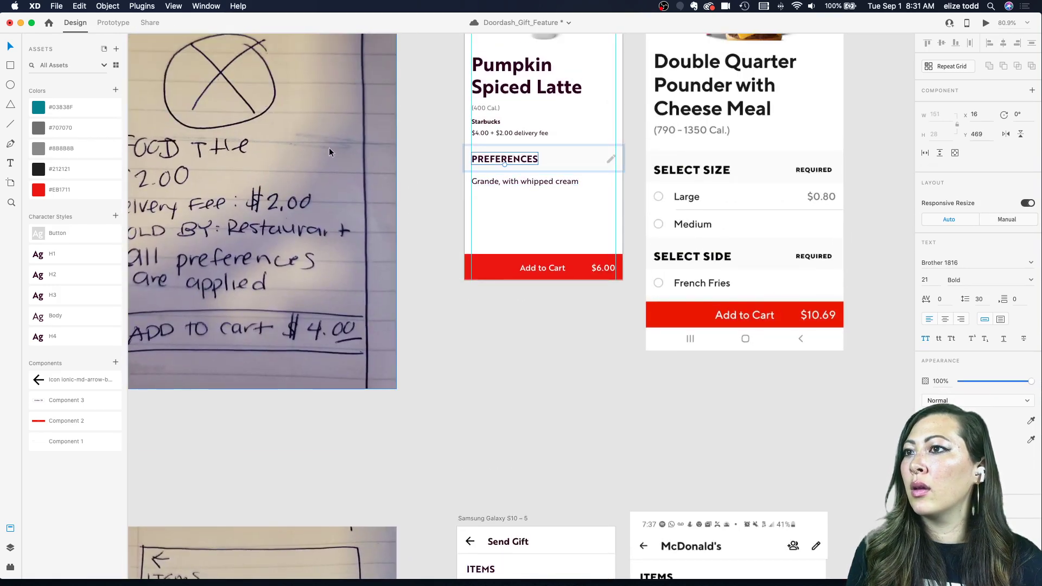
pyautogui.click(115, 216)
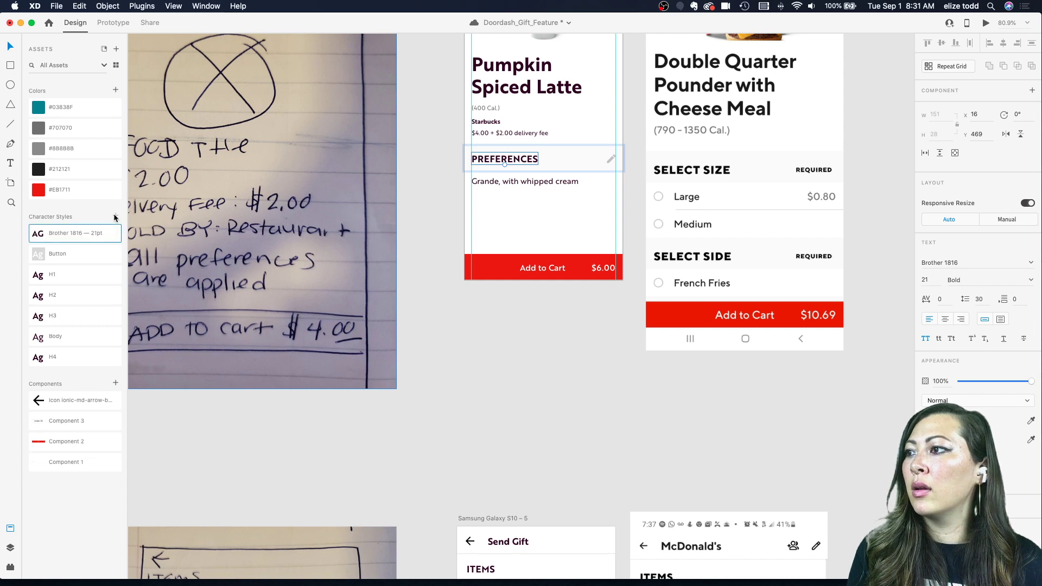
pyautogui.press('cmd+z')
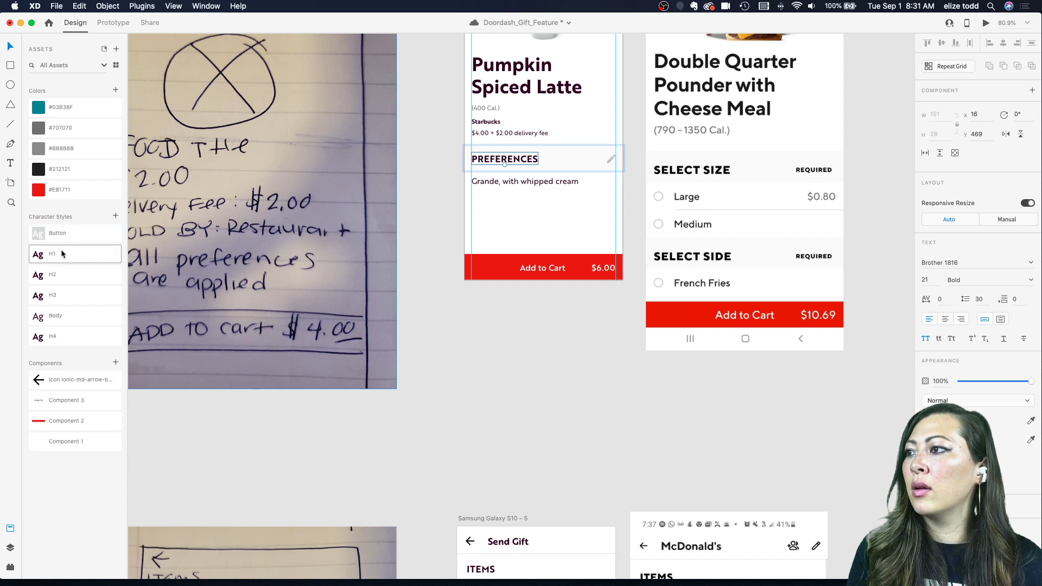
pyautogui.click(63, 291)
pyautogui.moveTo(658, 324); pyautogui.dragTo(656, 323)
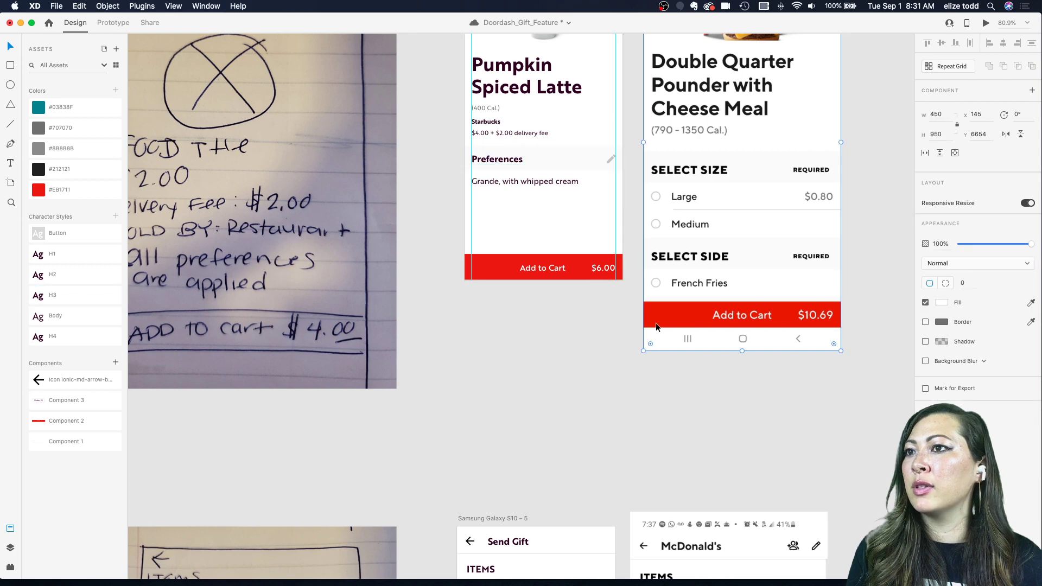
# - Check the text style of the ITEMS heading on the Send Gift checkout screen against the McDonald's cart reference
pyautogui.scroll(-10, 656, 323)
pyautogui.scroll(5, 500, 162)
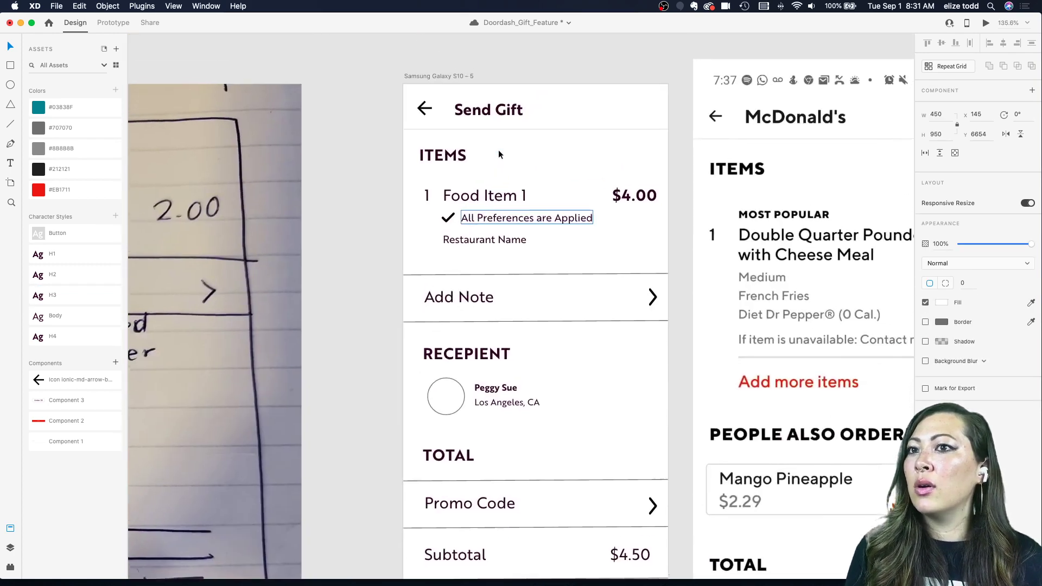
pyautogui.scroll(-5, 498, 149)
pyautogui.click(459, 153)
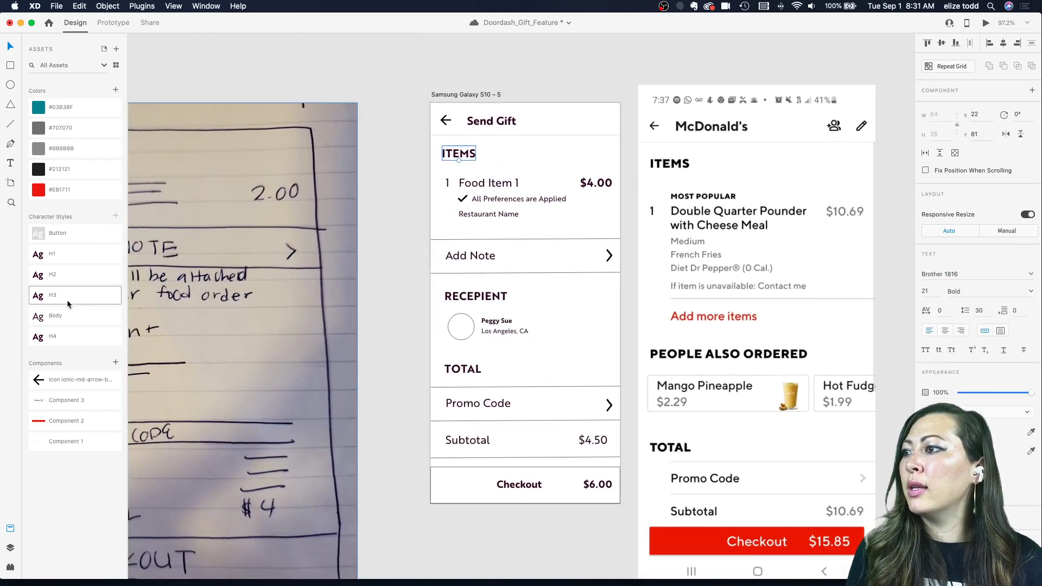
pyautogui.click(412, 233)
pyautogui.scroll(3, 412, 233)
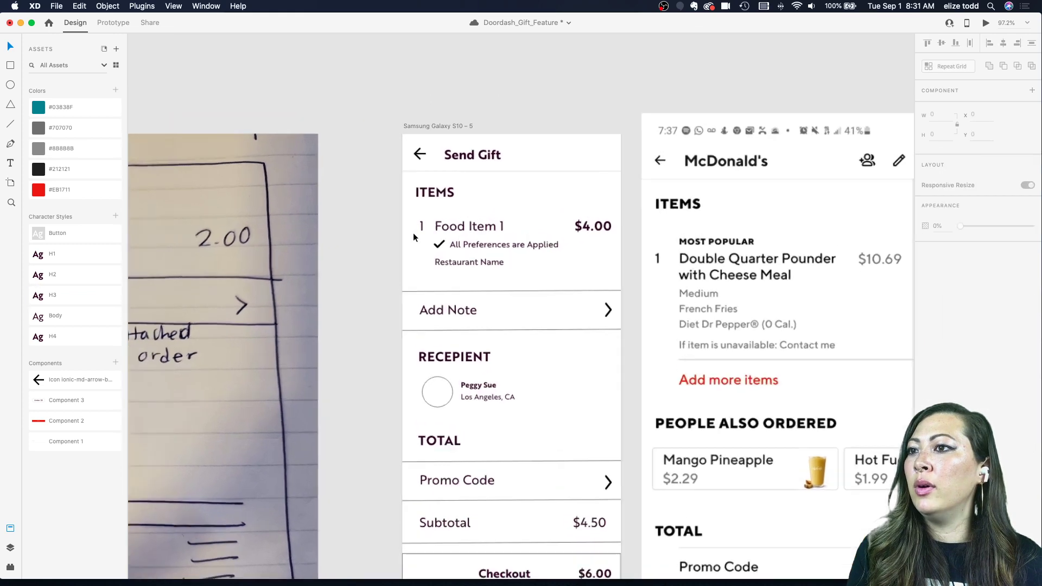
pyautogui.scroll(3, 362, 224)
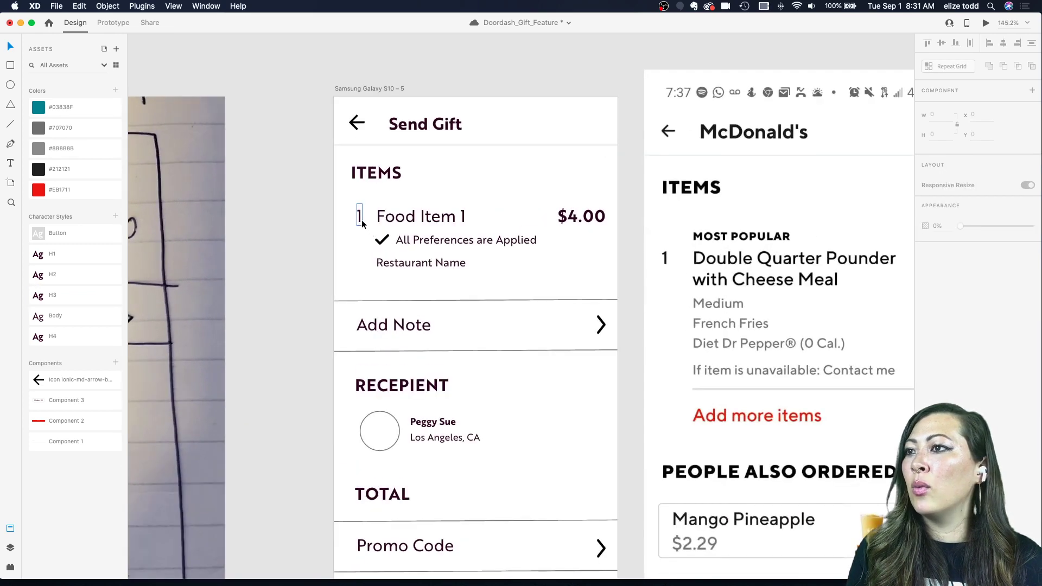
# - Add side margin guides to the Send Gift checkout artboard and align the ITEMS heading and the item row with them
pyautogui.moveTo(333, 187); pyautogui.dragTo(556, 205)
pyautogui.scroll(5, 602, 189)
pyautogui.scroll(2, 603, 179)
pyautogui.scroll(2, 603, 182)
pyautogui.scroll(6, 596, 187)
pyautogui.scroll(-5, 555, 205)
pyautogui.scroll(-5, 555, 205)
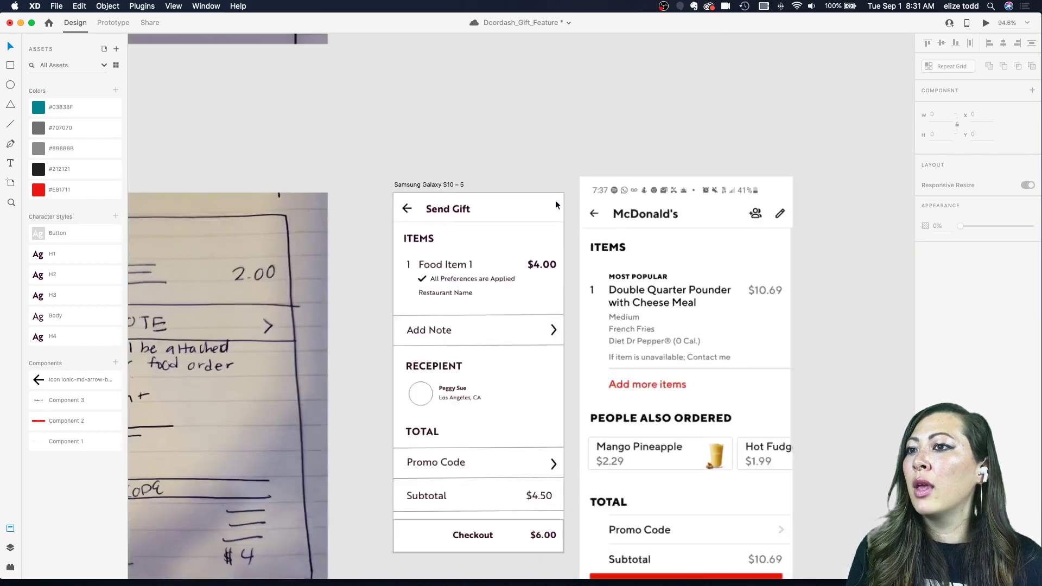
pyautogui.scroll(4, 407, 235)
pyautogui.moveTo(470, 231); pyautogui.dragTo(465, 231)
pyautogui.click(446, 184)
pyautogui.moveTo(446, 184); pyautogui.dragTo(443, 185)
pyautogui.moveTo(454, 273); pyautogui.dragTo(490, 272)
# - Replace the Food Item 1 text on the checkout screen with "Pumpkin Spiced Latte"
pyautogui.hscroll(1, 520, 305)
pyautogui.scroll(-1, 520, 305)
pyautogui.press('Return')
pyautogui.write('Pumpkin Spiced Latte')
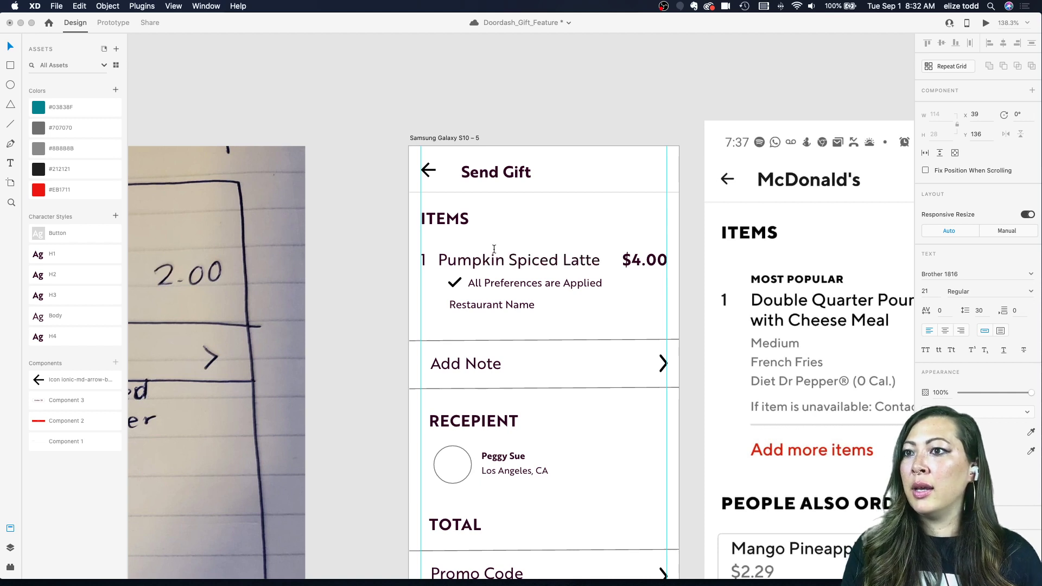
pyautogui.press('Escape')
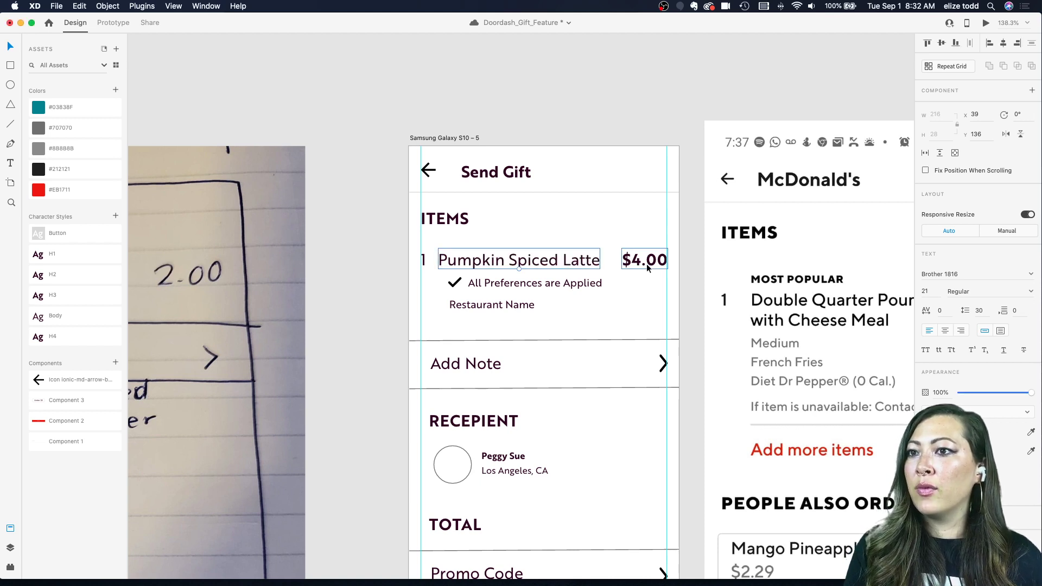
# - Shift the check mark and the All Preferences are Applied text to X 41, beneath the item name
pyautogui.click(455, 282)
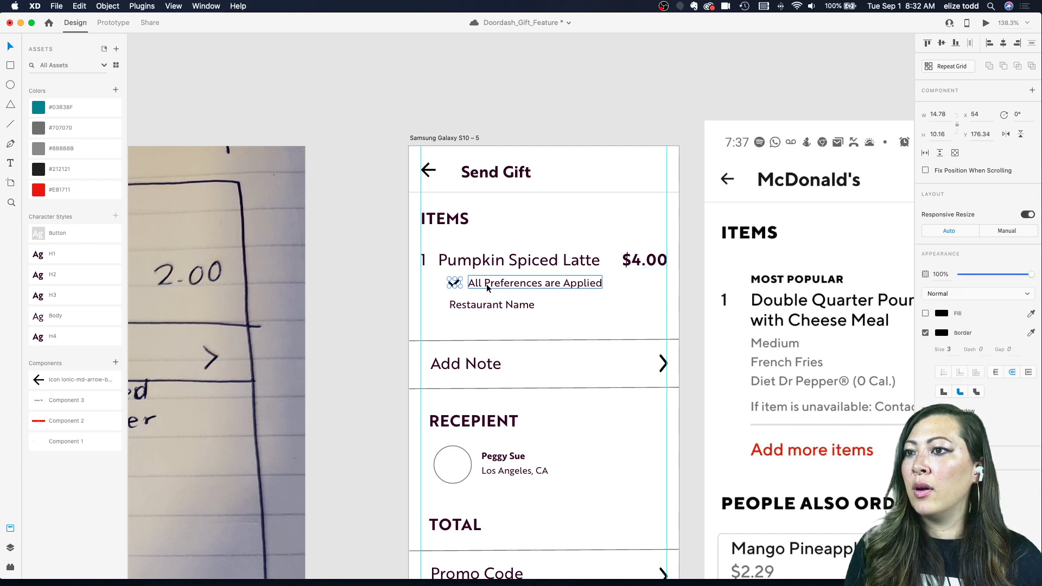
pyautogui.scroll(5, 480, 287)
pyautogui.keyDown('shift'); pyautogui.click(490, 283); pyautogui.keyUp('shift')
pyautogui.moveTo(490, 283)
pyautogui.mouseDown()
pyautogui.moveTo(464, 283)
pyautogui.moveTo(477, 282)
pyautogui.mouseUp()
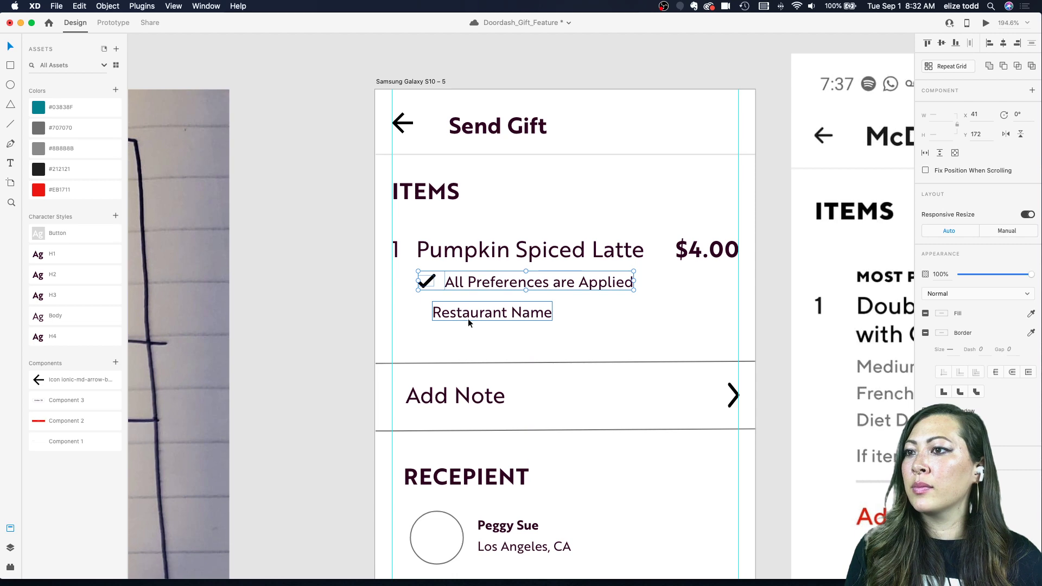
# - Move the Restaurant Name text to X 41 and change it to "Starbucks"
pyautogui.click(453, 319)
pyautogui.doubleClick(453, 319)
pyautogui.write('S')
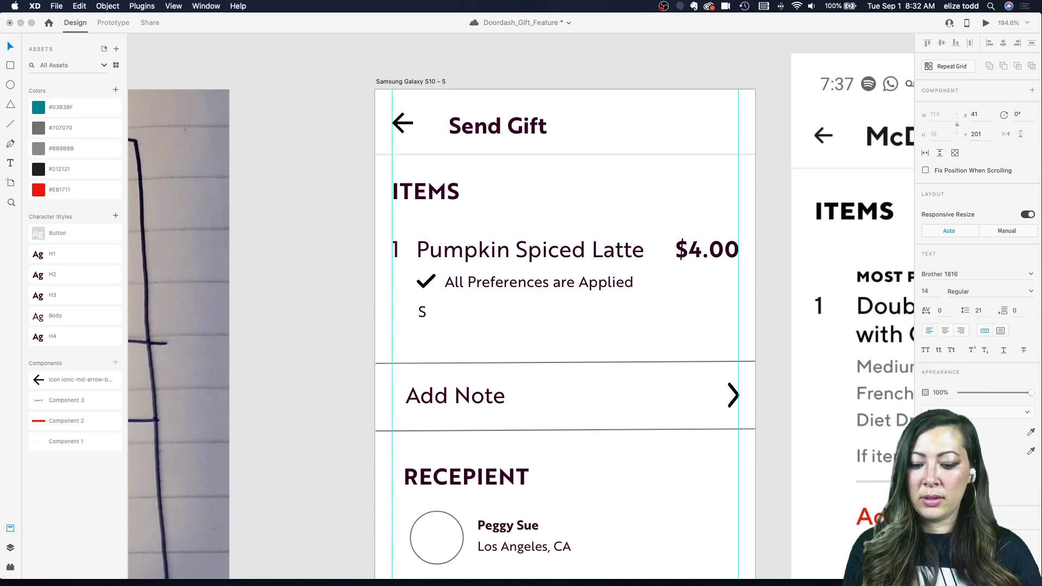
pyautogui.press('Escape')
# - Level the divider above Add Note at Y 257.5 and adjust the right end of the divider below it
pyautogui.scroll(-5, 538, 364)
pyautogui.click(538, 363)
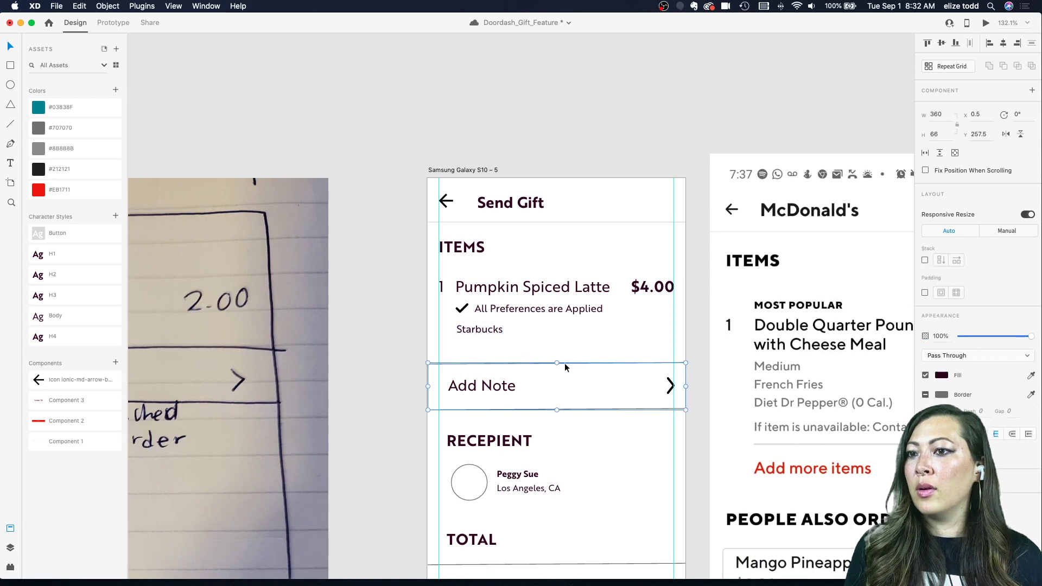
pyautogui.hscroll(2, 573, 365)
pyautogui.scroll(-1, 573, 364)
pyautogui.scroll(5, 572, 376)
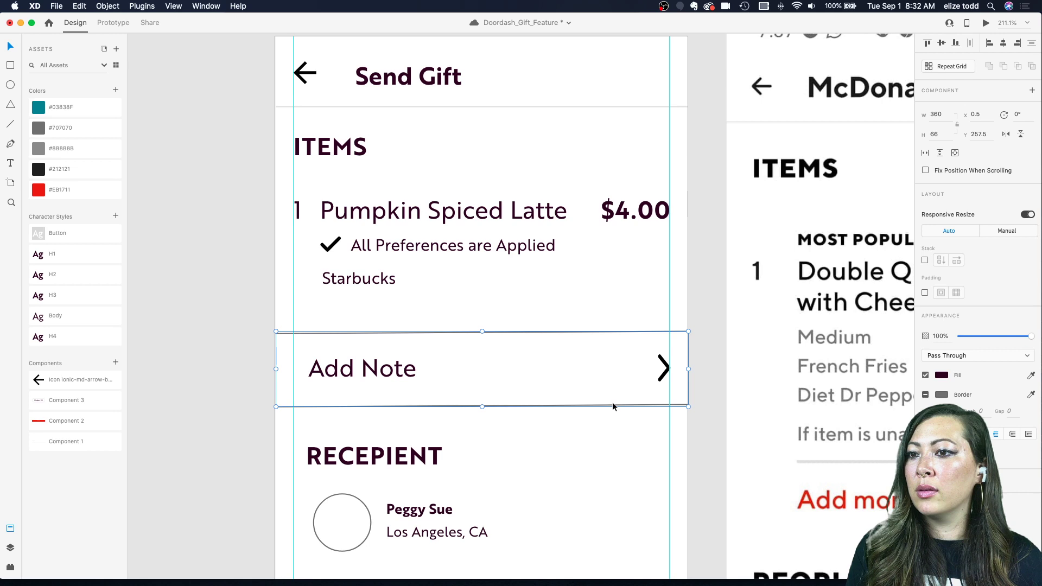
pyautogui.click(696, 323)
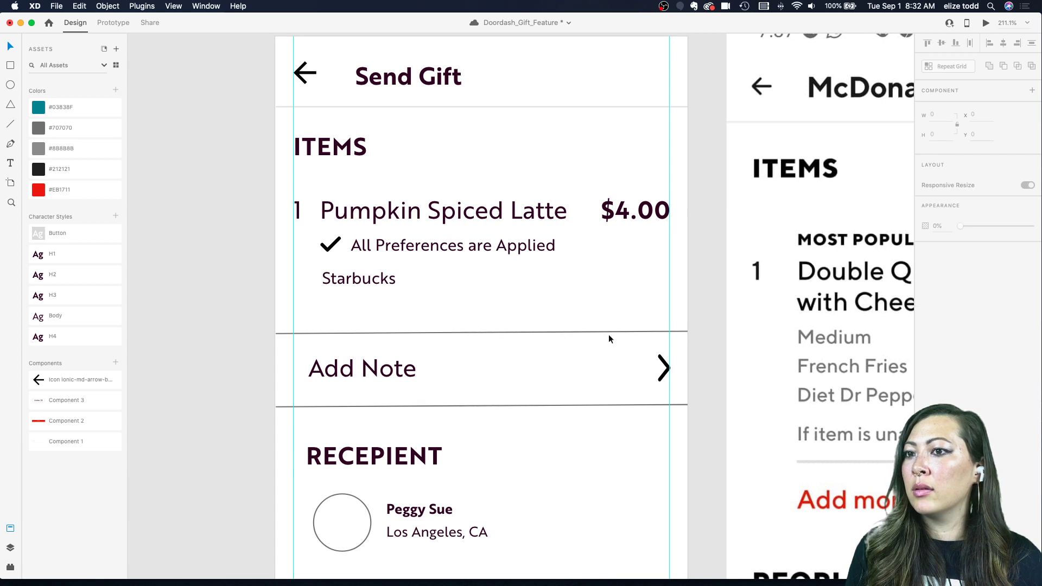
pyautogui.doubleClick(608, 331)
pyautogui.scroll(1, 272, 331)
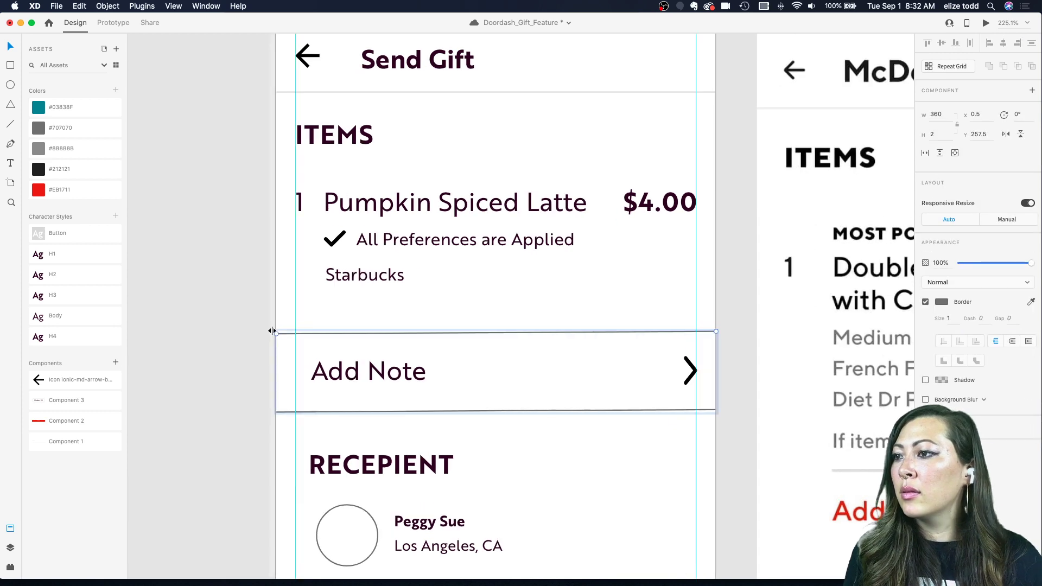
pyautogui.moveTo(276, 334); pyautogui.dragTo(276, 331)
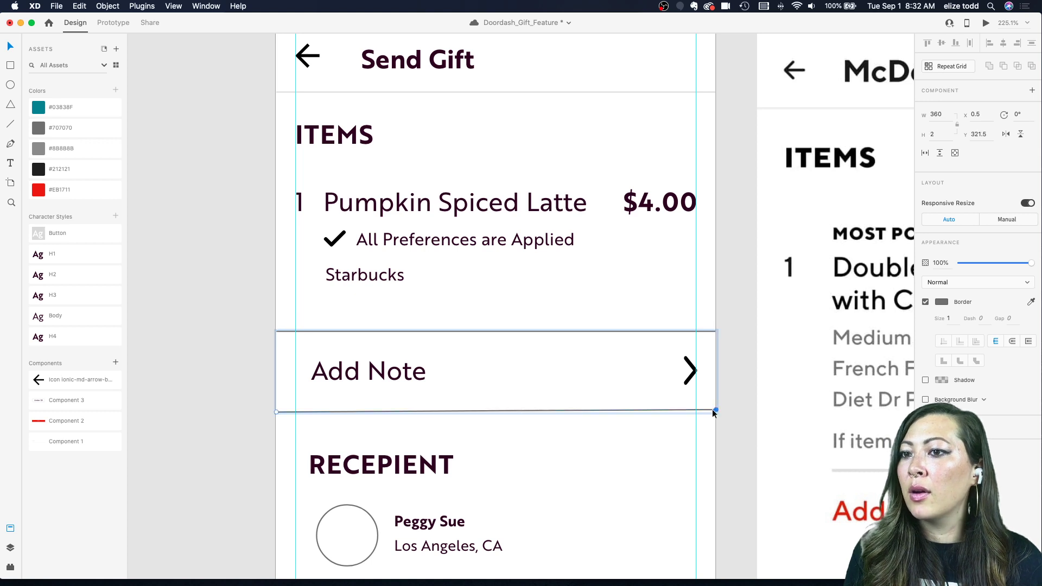
pyautogui.moveTo(712, 412); pyautogui.dragTo(712, 410)
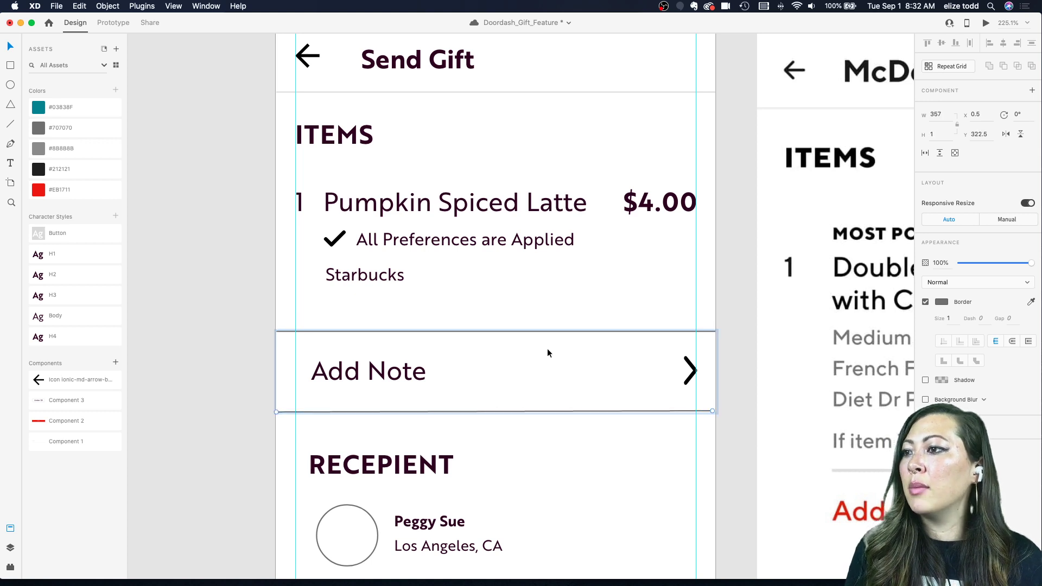
# - Apply #707070 to the divider below Add Note and lower its opacity to match the header divider
pyautogui.scroll(-2, 548, 348)
pyautogui.click(70, 132)
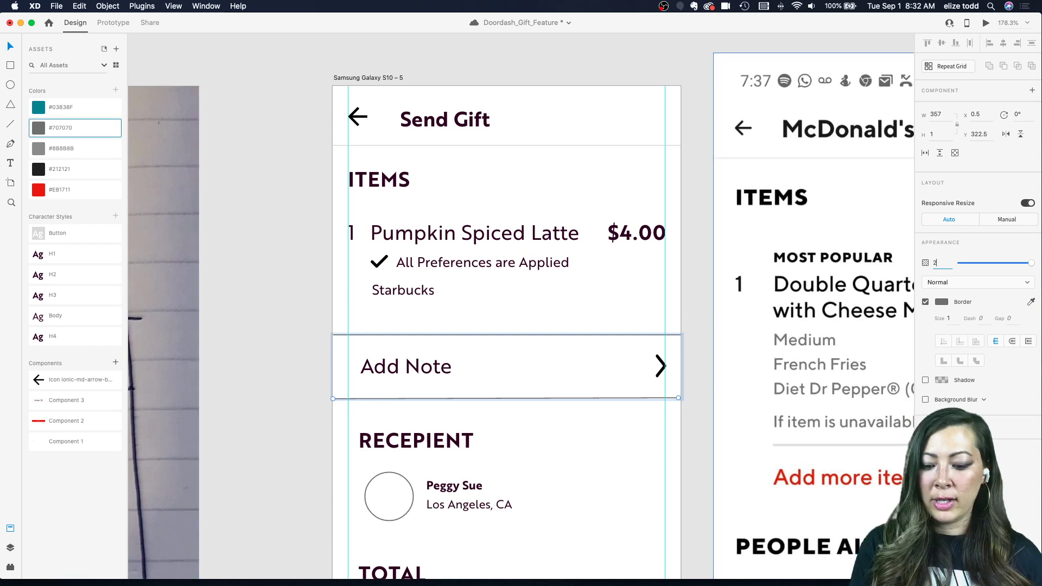
pyautogui.click(238, 363)
# - Open the opacity of the divider above Add Note for editing
pyautogui.click(367, 335)
pyautogui.click(366, 335)
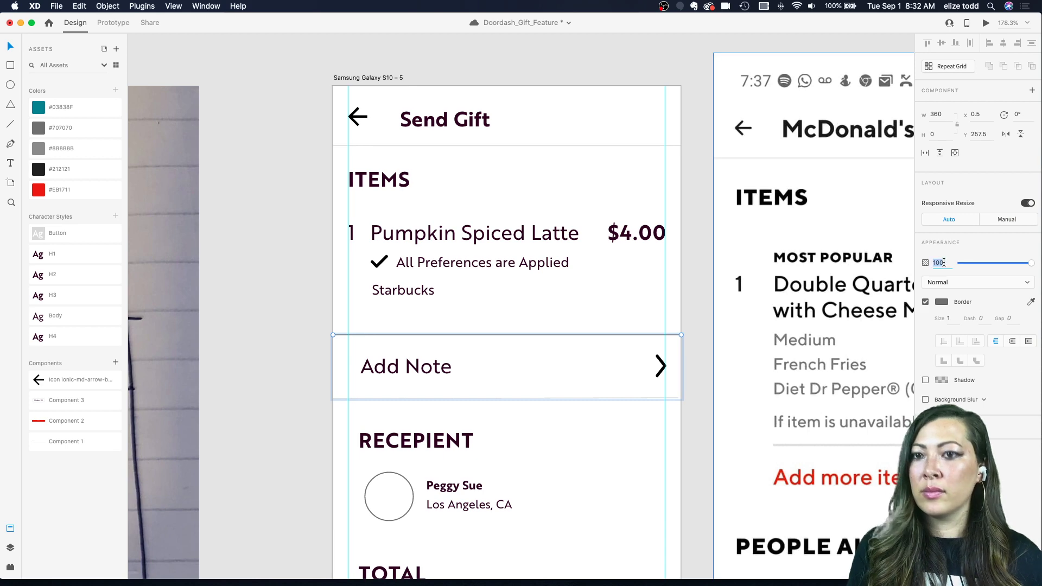
# - Align the Add Note label with the left margin guide and its chevron with the right margin guide
pyautogui.click(262, 348)
pyautogui.scroll(-3, 260, 346)
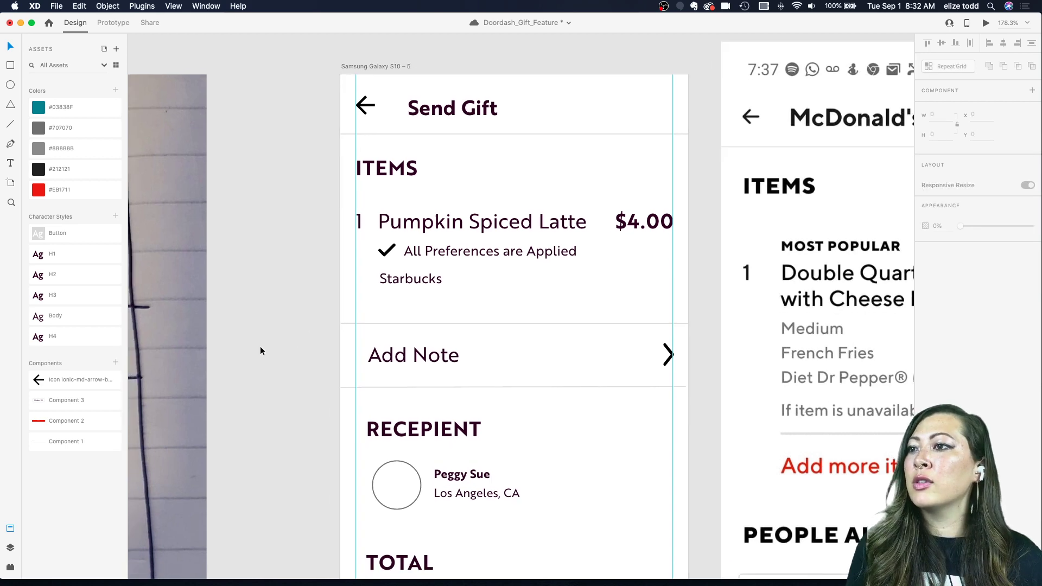
pyautogui.scroll(2, 375, 330)
pyautogui.click(376, 330)
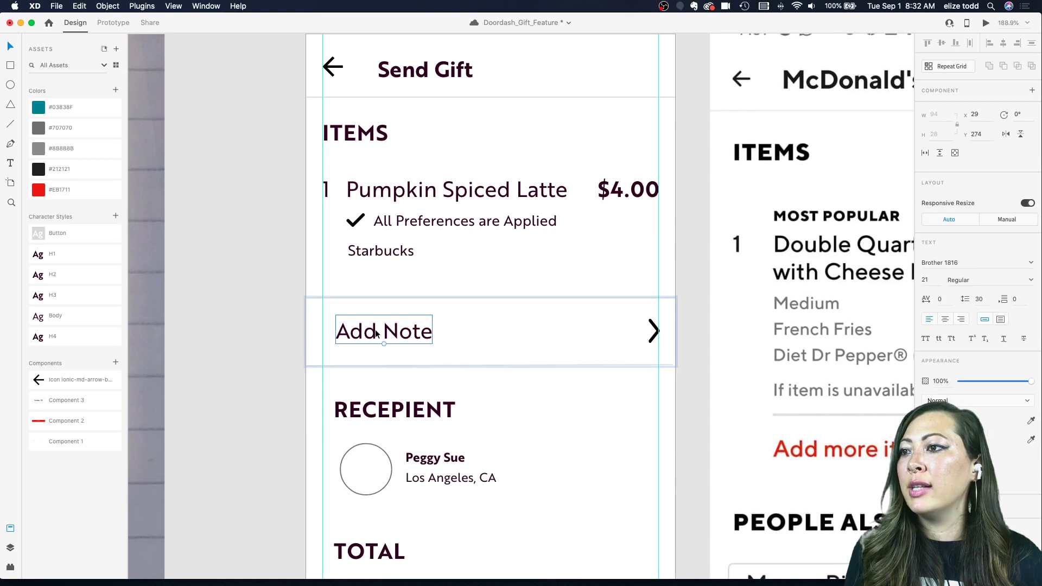
pyautogui.moveTo(376, 330); pyautogui.dragTo(366, 333)
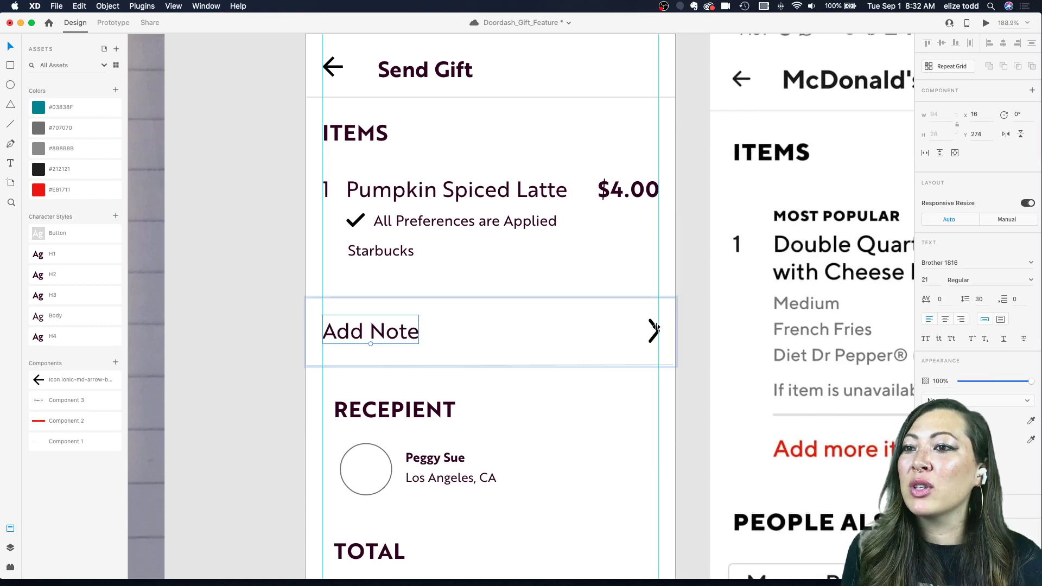
pyautogui.click(654, 331)
pyautogui.moveTo(654, 328); pyautogui.dragTo(653, 329)
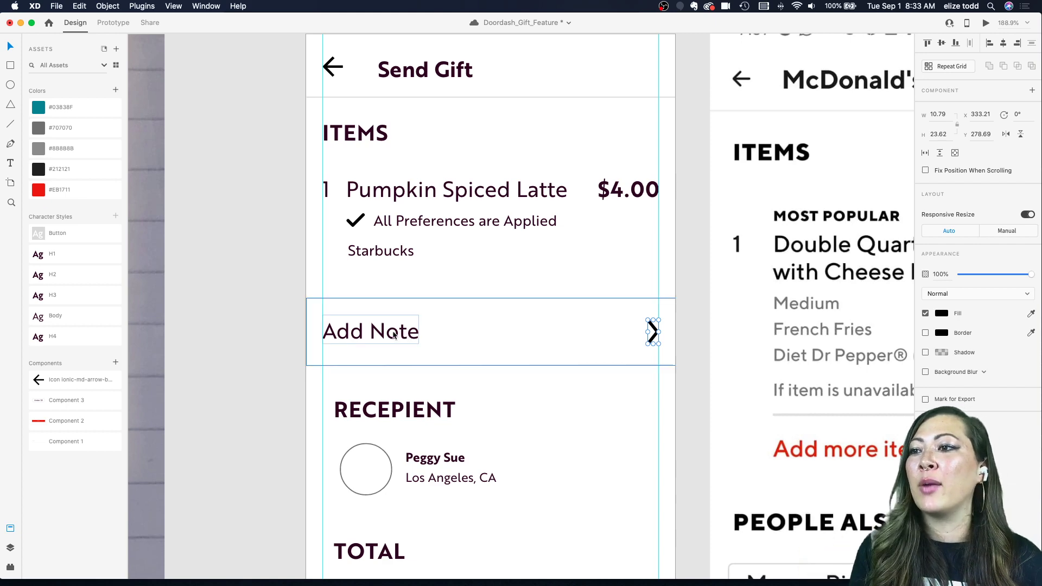
pyautogui.click(521, 329)
pyautogui.rightClick(393, 329)
pyautogui.press('Escape')
pyautogui.press('Escape')
# - Align the RECEPIENT heading and the contact row beneath it with the left margin guide at X 16
pyautogui.scroll(-5, 355, 373)
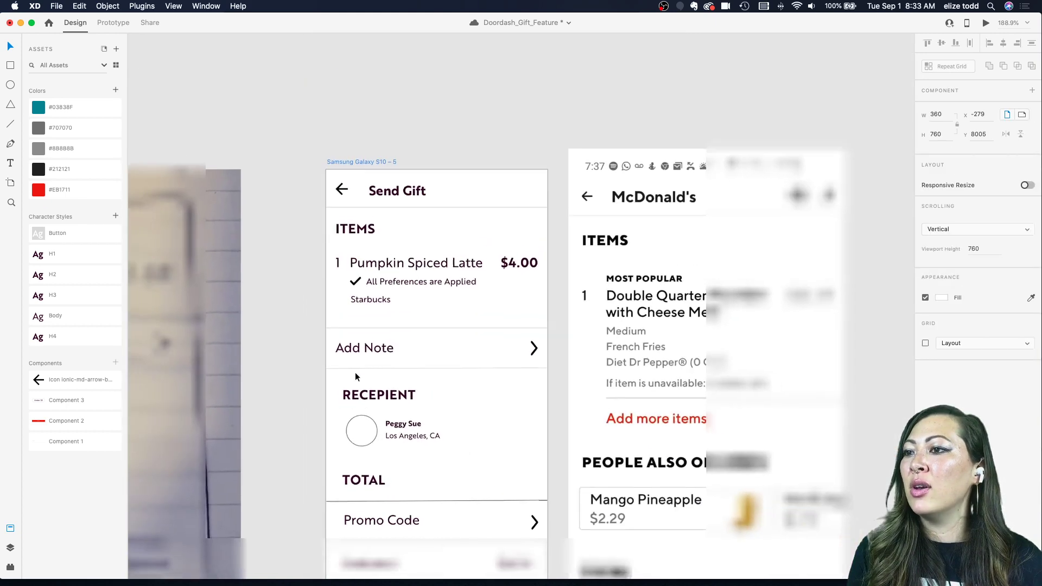
pyautogui.scroll(-5, 461, 298)
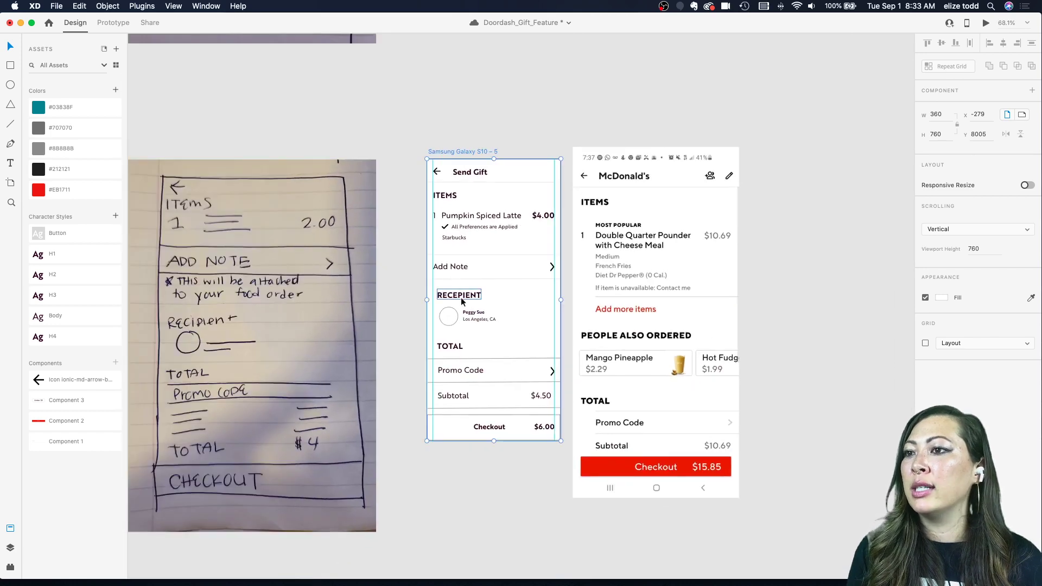
pyautogui.scroll(5, 460, 294)
pyautogui.doubleClick(446, 293)
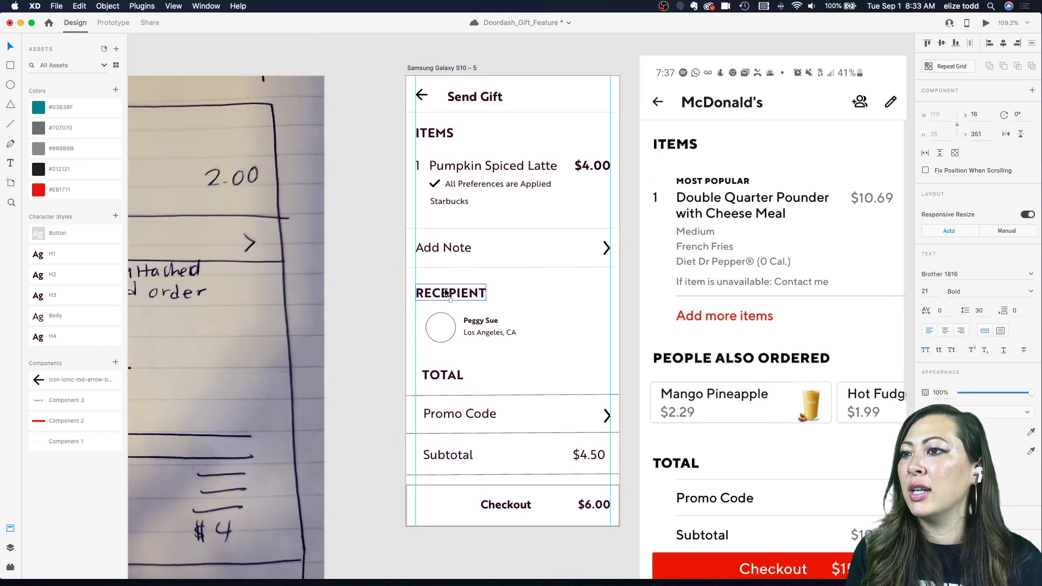
pyautogui.scroll(5, 446, 294)
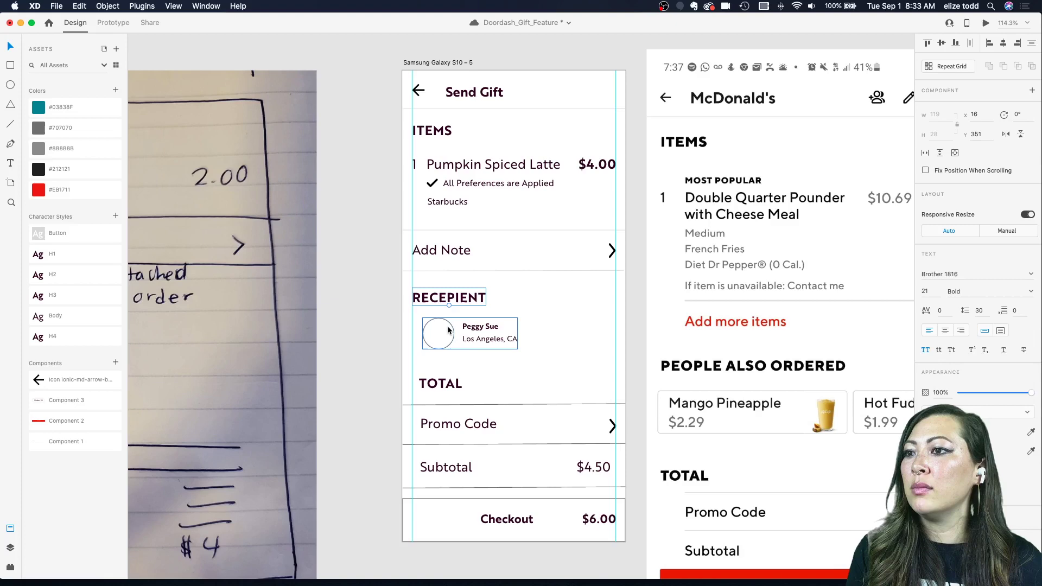
pyautogui.click(440, 326)
# - Copy the first contact's photo and text block from the search results on the recipient search screen
pyautogui.scroll(-10, 440, 326)
pyautogui.scroll(5, 440, 327)
pyautogui.scroll(15, 440, 326)
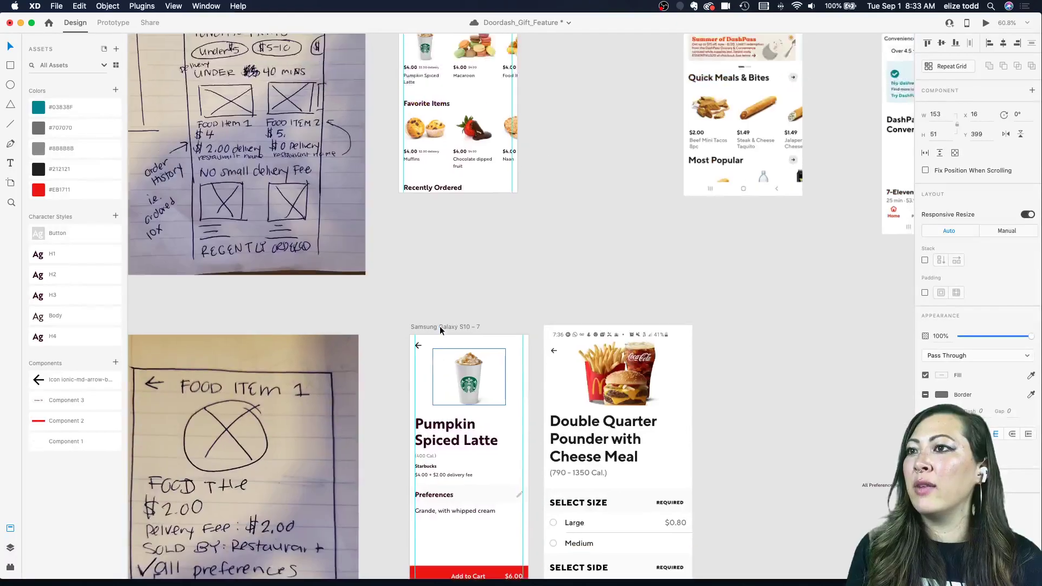
pyautogui.scroll(3, 433, 207)
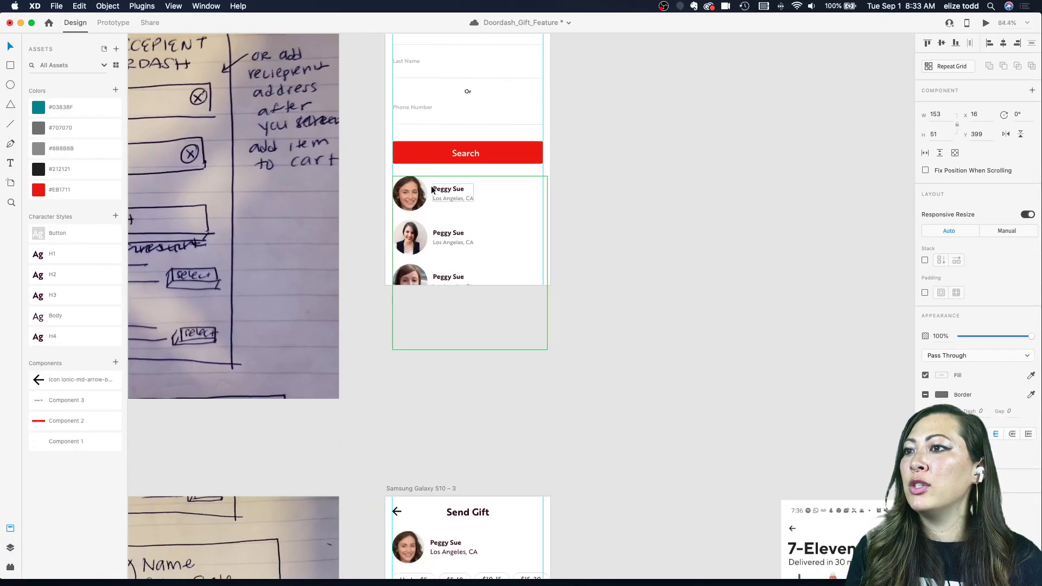
pyautogui.doubleClick(424, 189)
pyautogui.keyDown('shift'); pyautogui.click(457, 192); pyautogui.keyUp('shift')
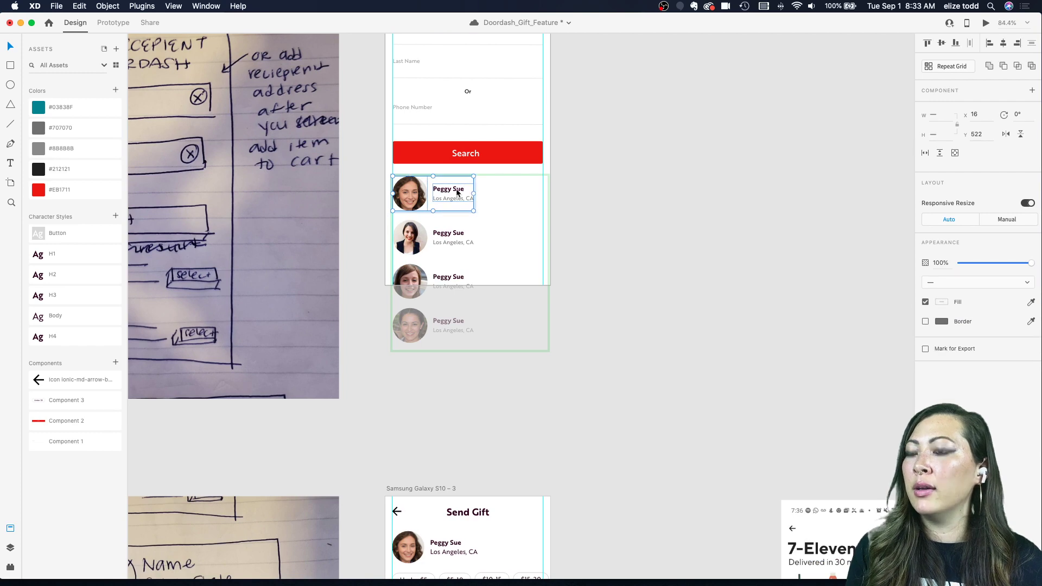
# - Replace the placeholder contact on the Send Gift screen with the copied one, placed under RECEPIENT at the left margin guide
pyautogui.scroll(-5, 468, 316)
pyautogui.scroll(-10, 468, 317)
pyautogui.scroll(5, 468, 316)
pyautogui.scroll(2, 468, 316)
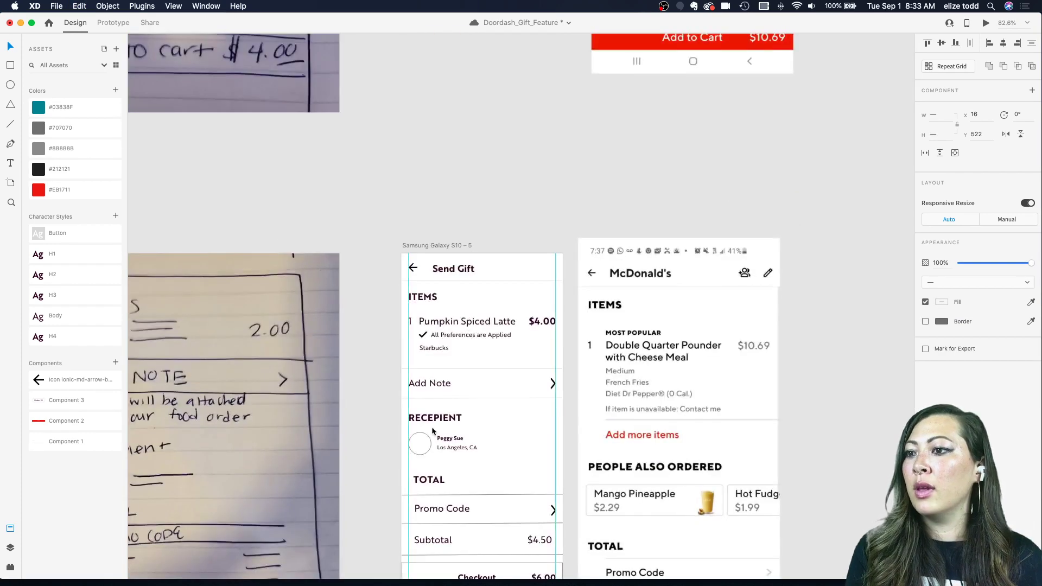
pyautogui.click(417, 445)
pyautogui.press('Delete')
pyautogui.press('super+v')
pyautogui.moveTo(432, 497); pyautogui.dragTo(430, 451)
# - Scale down the recipient's photo and text together, and enlarge the name and location block to about 66 by 32
pyautogui.scroll(3, 429, 451)
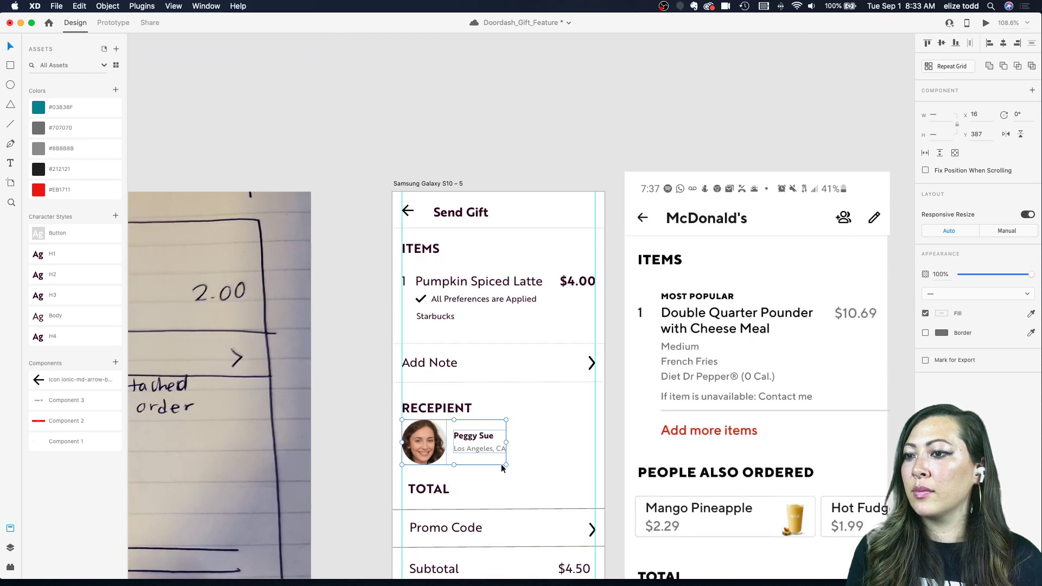
pyautogui.moveTo(506, 465); pyautogui.dragTo(488, 448)
pyautogui.scroll(5, 487, 448)
pyautogui.doubleClick(440, 431)
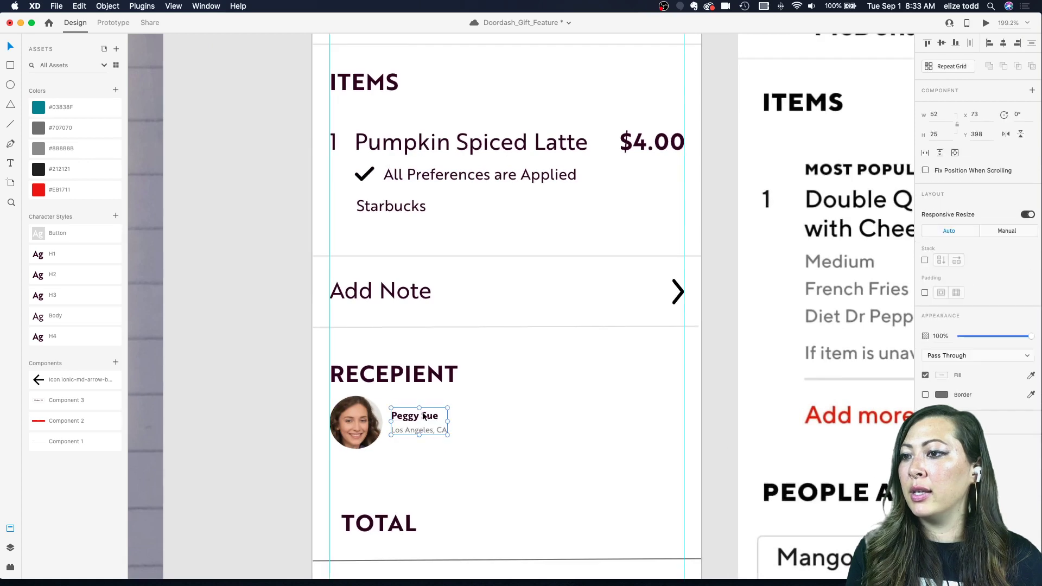
pyautogui.moveTo(447, 435); pyautogui.dragTo(414, 416)
# - Move the TOTAL heading up closer to the recipient and align it with the left margin guide
pyautogui.scroll(-5, 413, 418)
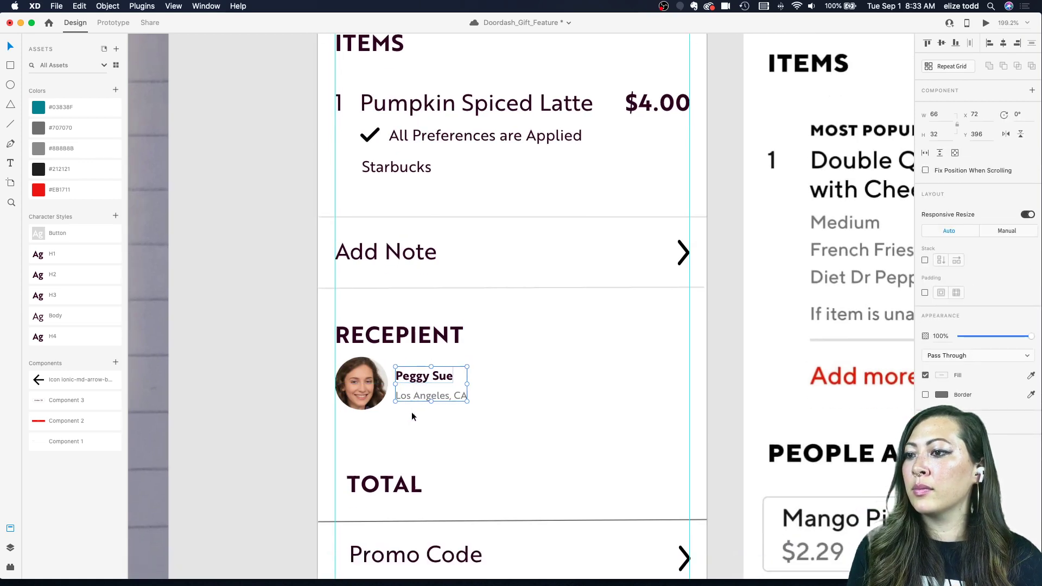
pyautogui.click(405, 420)
pyautogui.scroll(-5, 404, 419)
pyautogui.moveTo(405, 417); pyautogui.dragTo(407, 403)
pyautogui.scroll(-3, 408, 435)
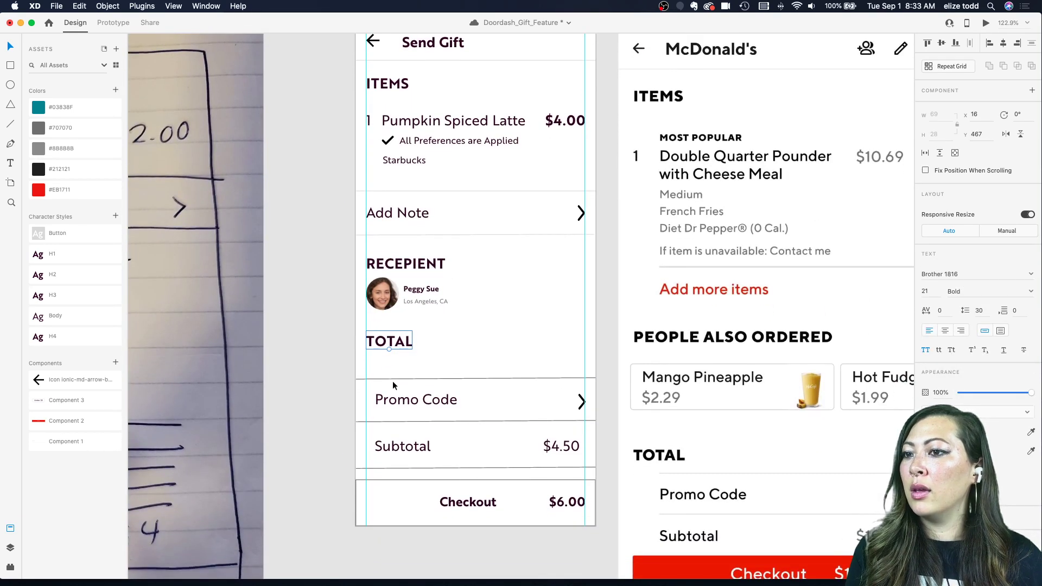
# - Delete the Promo Code label and divider lines, and place a duplicate of the Add Note row under TOTAL
pyautogui.click(394, 382)
pyautogui.scroll(-2, 396, 383)
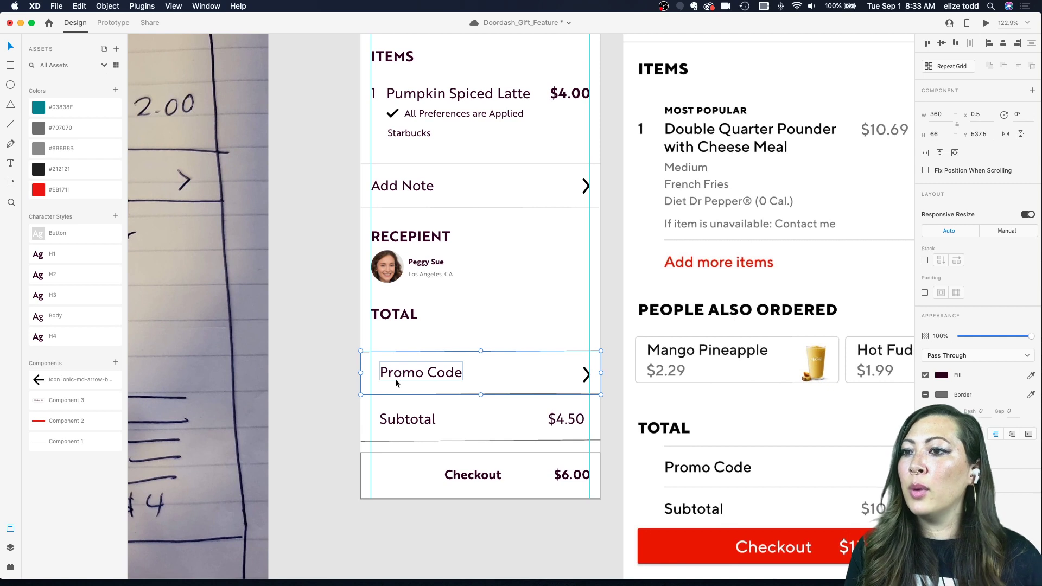
pyautogui.click(429, 166)
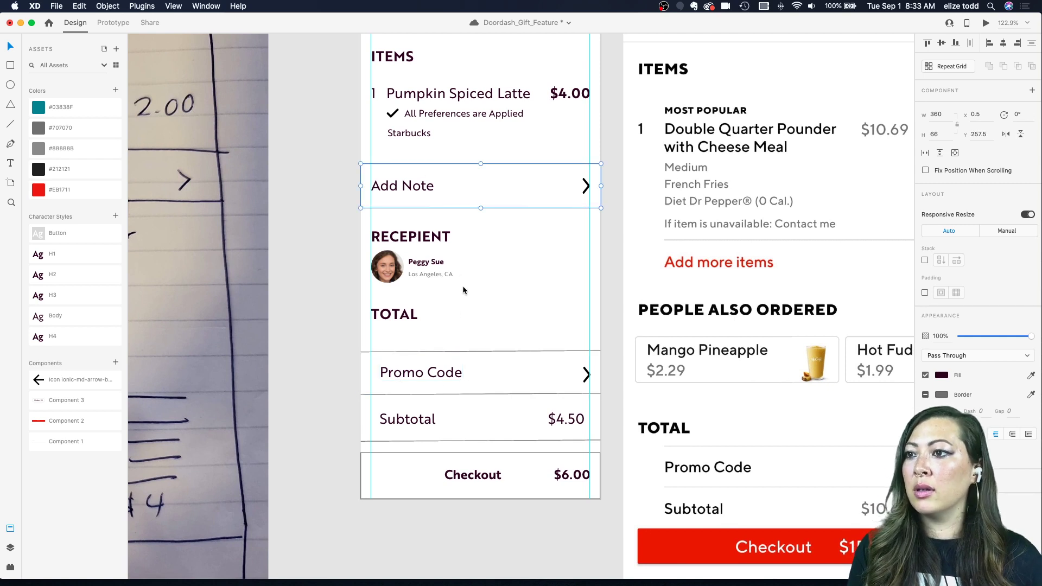
pyautogui.click(443, 352)
pyautogui.press('Delete')
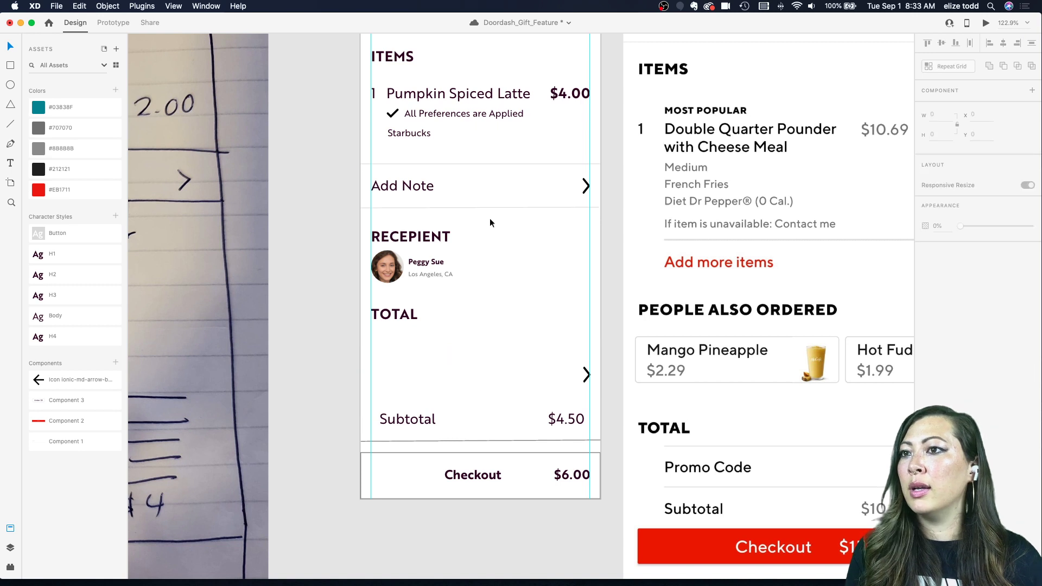
pyautogui.click(487, 162)
pyautogui.press('super+d')
pyautogui.moveTo(486, 164); pyautogui.dragTo(487, 333)
# - Change the duplicated row's label to "Add Promo"
pyautogui.doubleClick(404, 357)
pyautogui.doubleClick(403, 357)
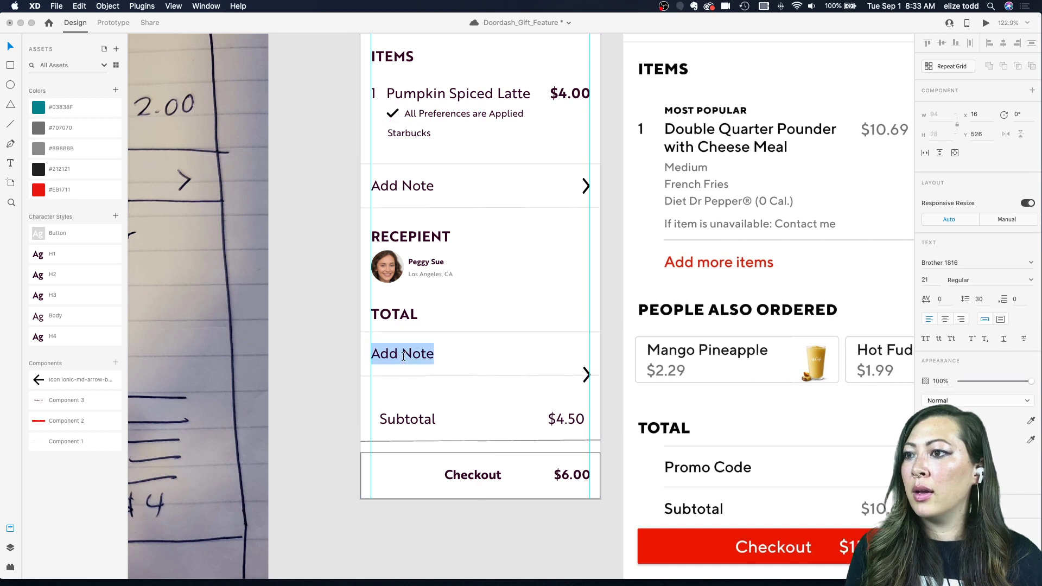
pyautogui.click(404, 353)
pyautogui.write('Promo')
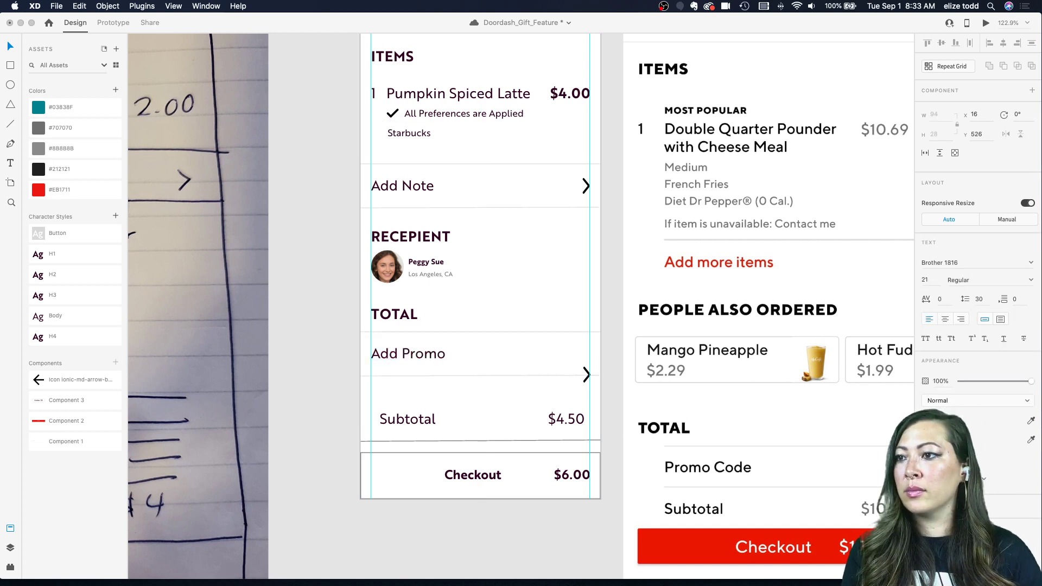
pyautogui.press('Escape')
# - Move the leftover chevron up so it lines up with the Add Promo row at the right margin guide
pyautogui.scroll(5, 586, 372)
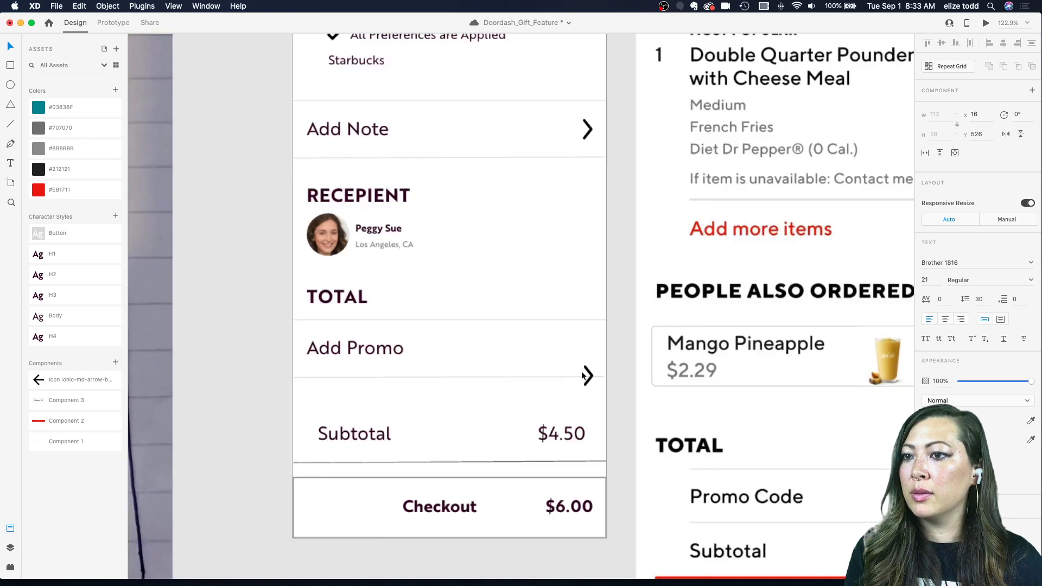
pyautogui.click(586, 369)
pyautogui.moveTo(589, 359); pyautogui.dragTo(589, 341)
# - Move the Subtotal label and its $4.50 amount up below Add Promo, aligned with the left and right margin guides
pyautogui.scroll(-4, 587, 339)
pyautogui.click(421, 412)
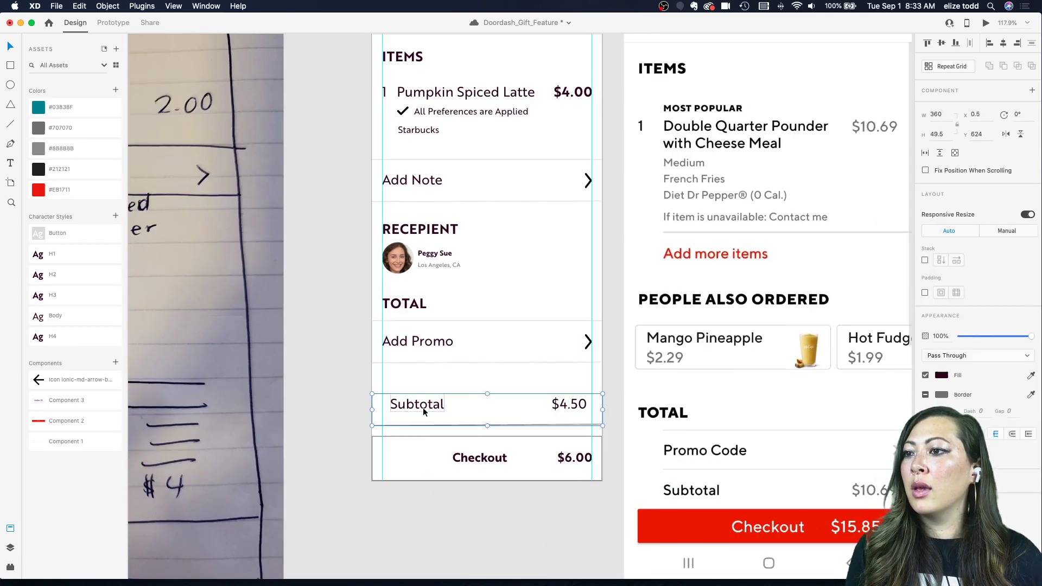
pyautogui.doubleClick(422, 406)
pyautogui.moveTo(419, 403); pyautogui.dragTo(415, 390)
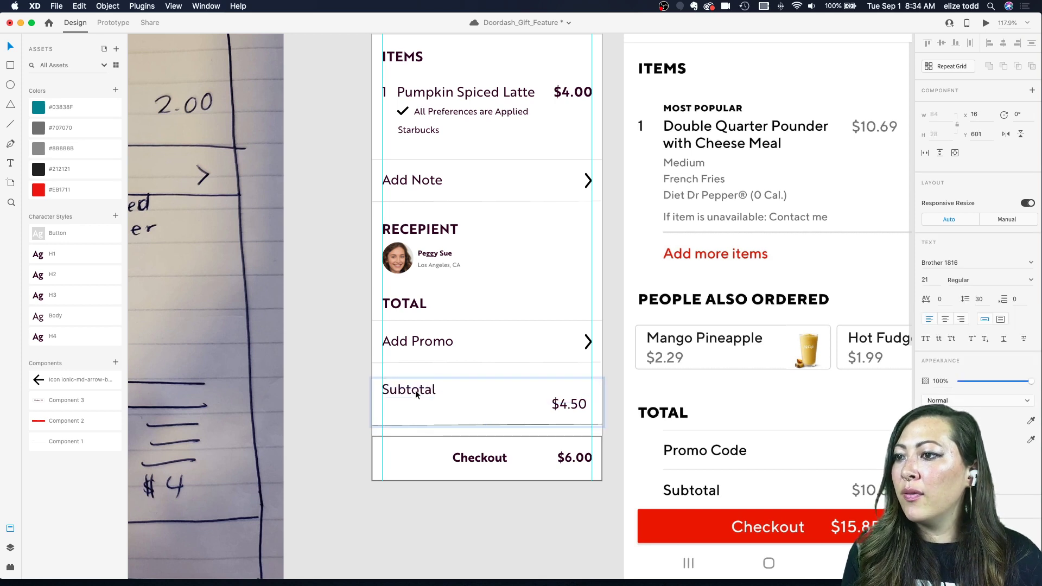
pyautogui.moveTo(564, 405); pyautogui.dragTo(571, 391)
# - Fill the Checkout bar's background with the saved red #EB1711
pyautogui.click(485, 445)
pyautogui.scroll(-3, 429, 442)
pyautogui.click(68, 194)
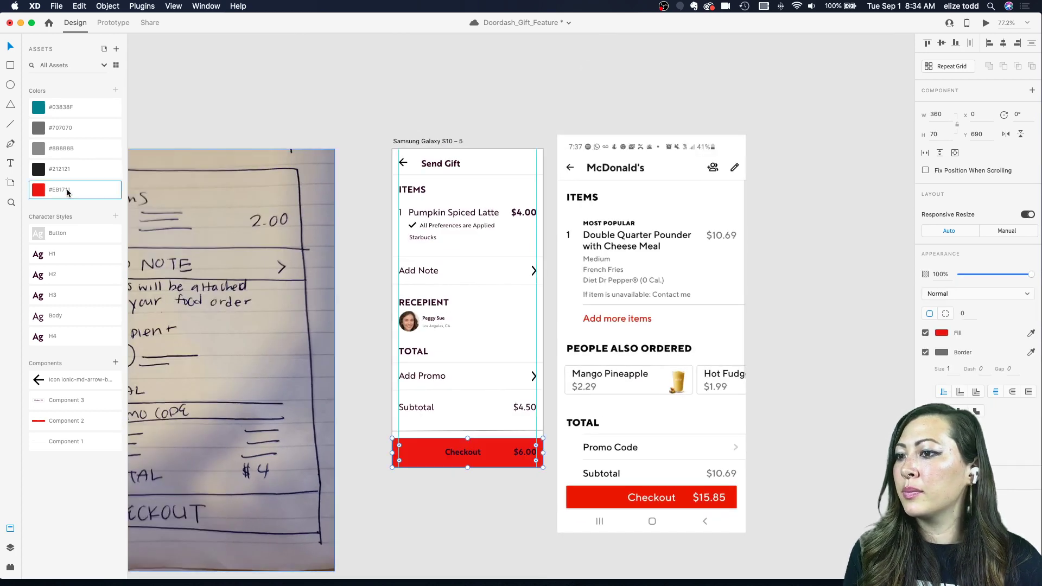
# - Turn the Add to Cart button on the Pumpkin Spiced Latte screen into a component
pyautogui.scroll(-2, 406, 457)
pyautogui.scroll(3, 445, 200)
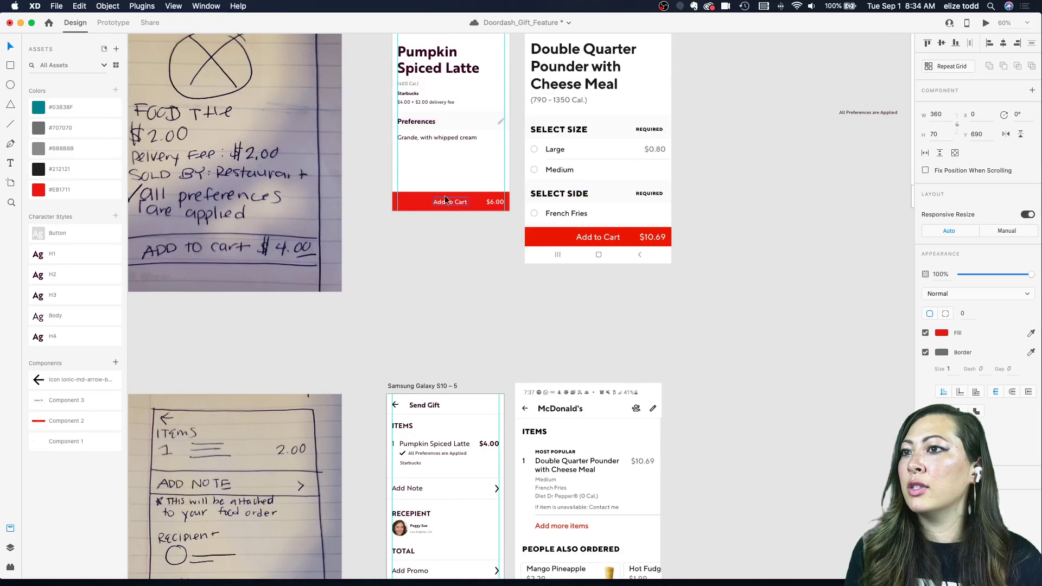
pyautogui.click(395, 200)
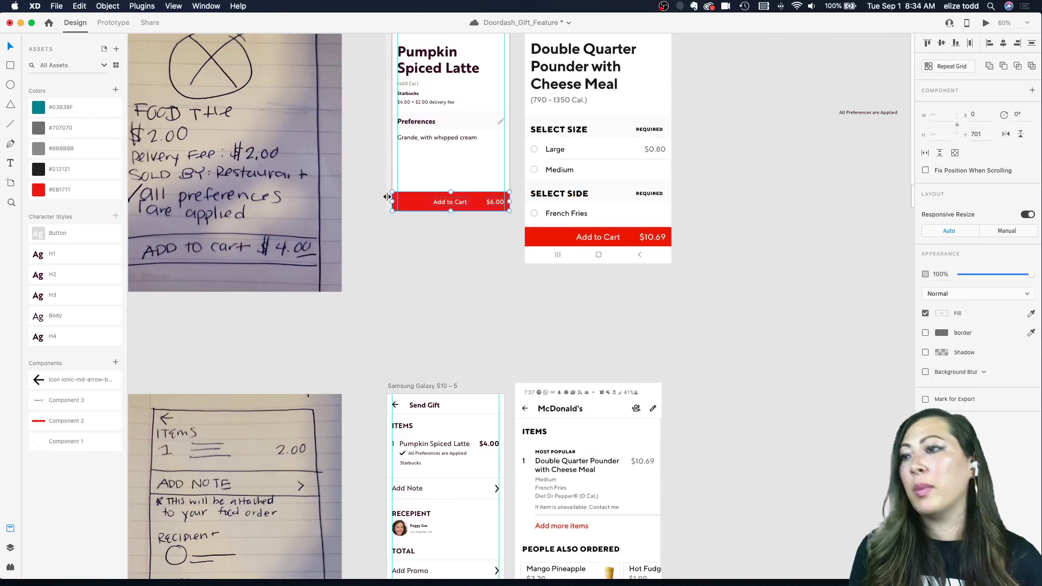
pyautogui.press('super+k')
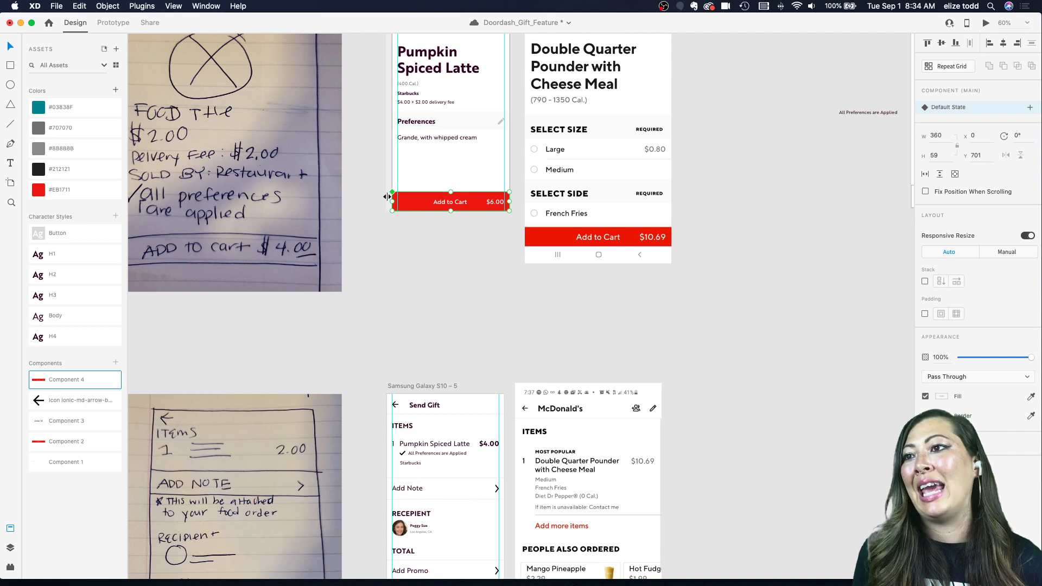
# - Compare the Add to Cart button on the Pumpkin Spiced Latte screen with the Checkout bar on the Send Gift screen
pyautogui.scroll(-4, 432, 312)
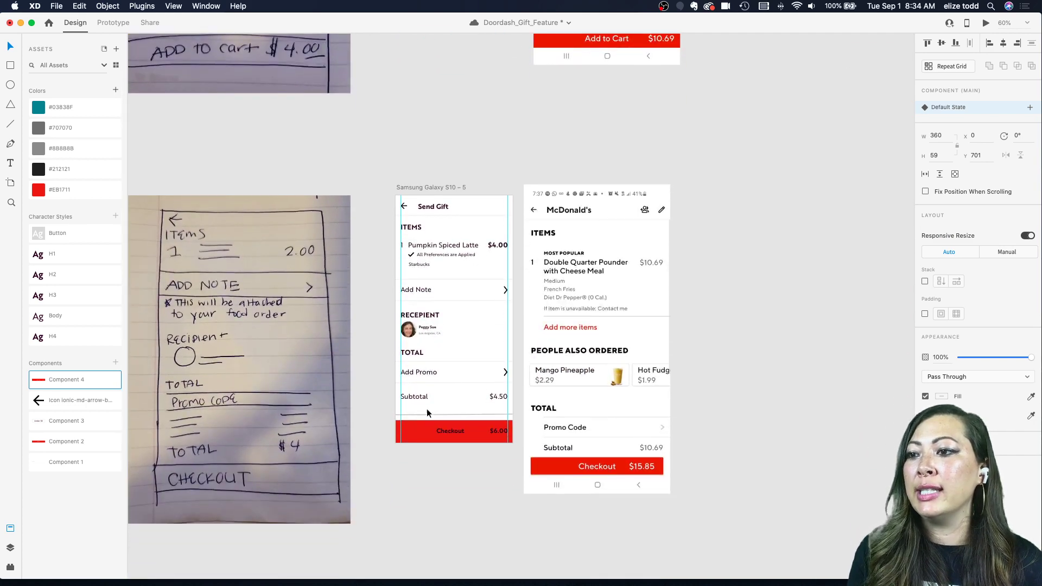
pyautogui.scroll(8, 423, 363)
pyautogui.scroll(-3, 424, 362)
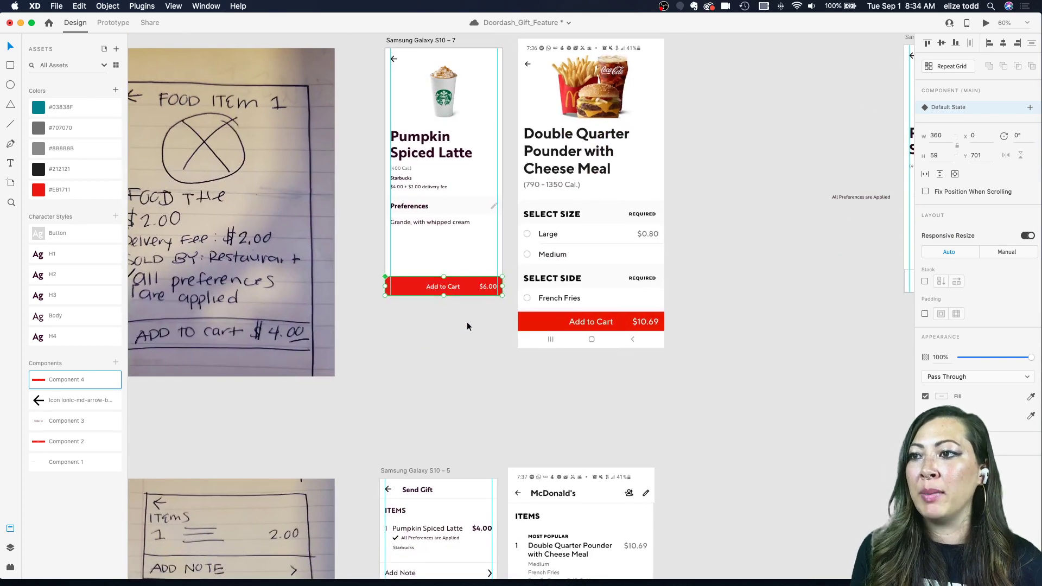
pyautogui.scroll(-8, 465, 313)
pyautogui.scroll(9, 465, 312)
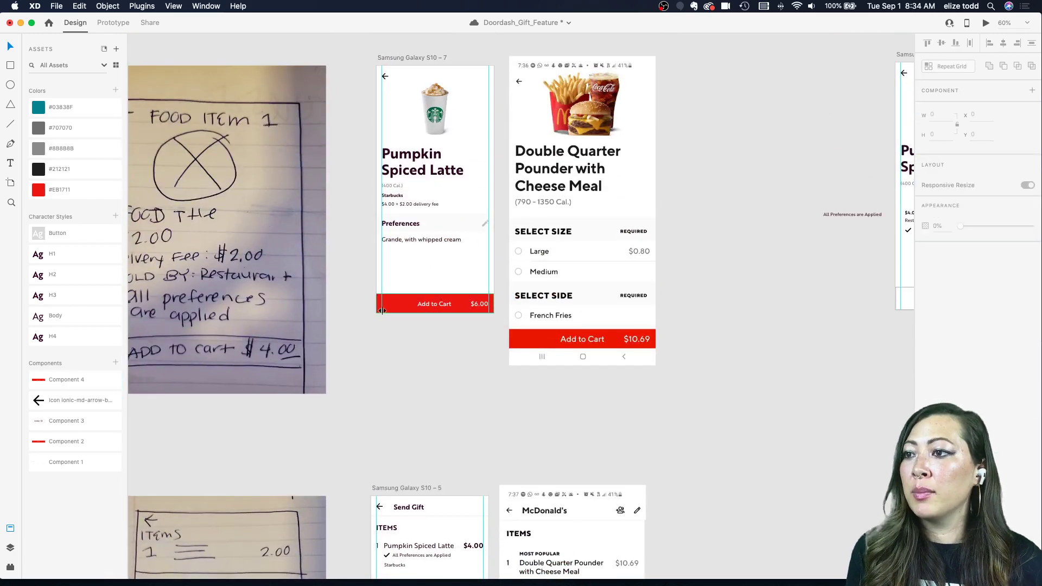
pyautogui.scroll(3, 397, 308)
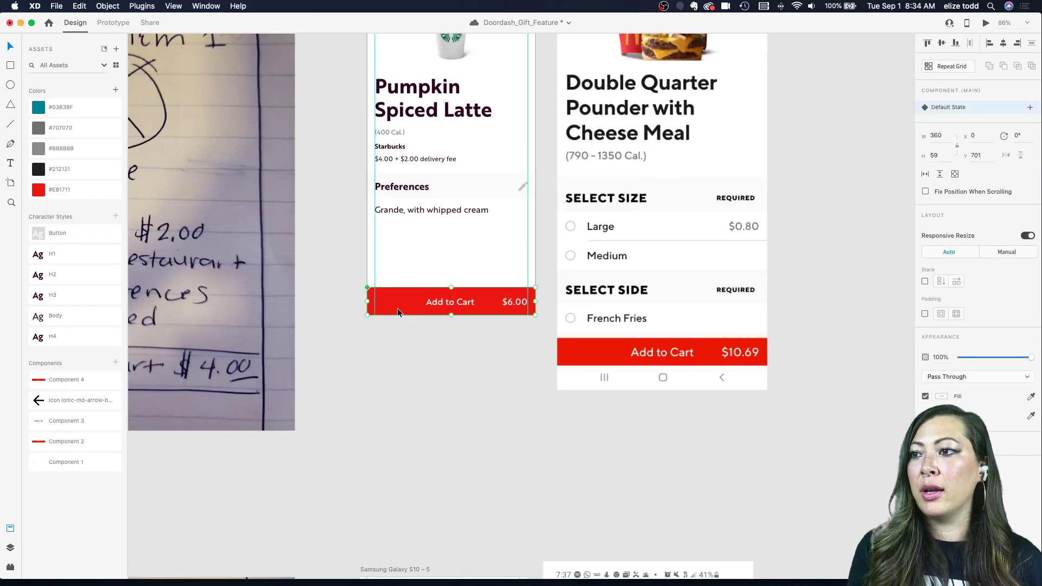
pyautogui.scroll(-5, 397, 308)
pyautogui.scroll(-5, 397, 308)
pyautogui.doubleClick(428, 333)
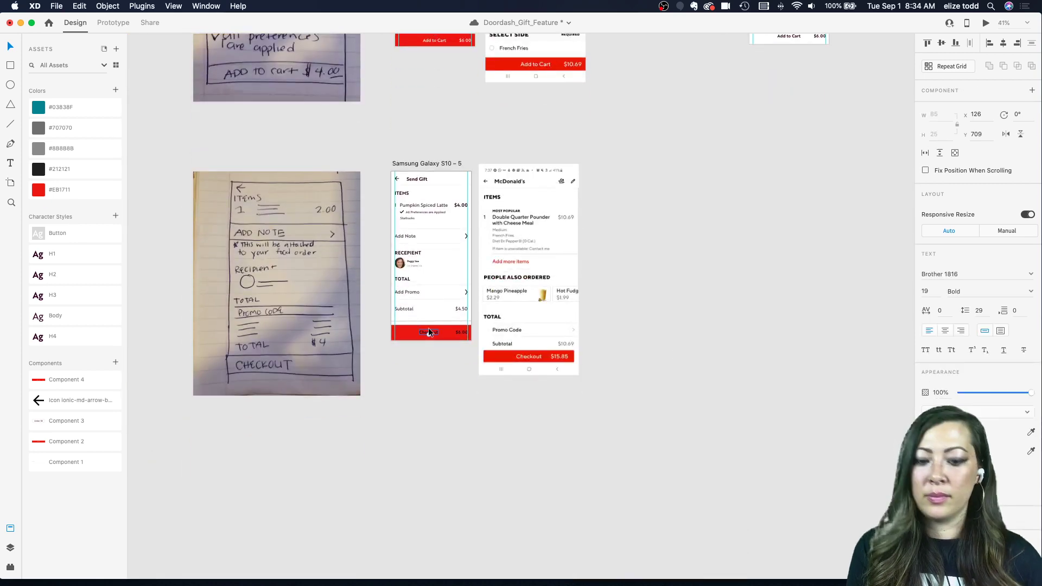
pyautogui.moveTo(464, 340)
pyautogui.mouseDown()
pyautogui.moveTo(411, 332)
pyautogui.moveTo(462, 356)
pyautogui.mouseUp()
pyautogui.press('super+z')
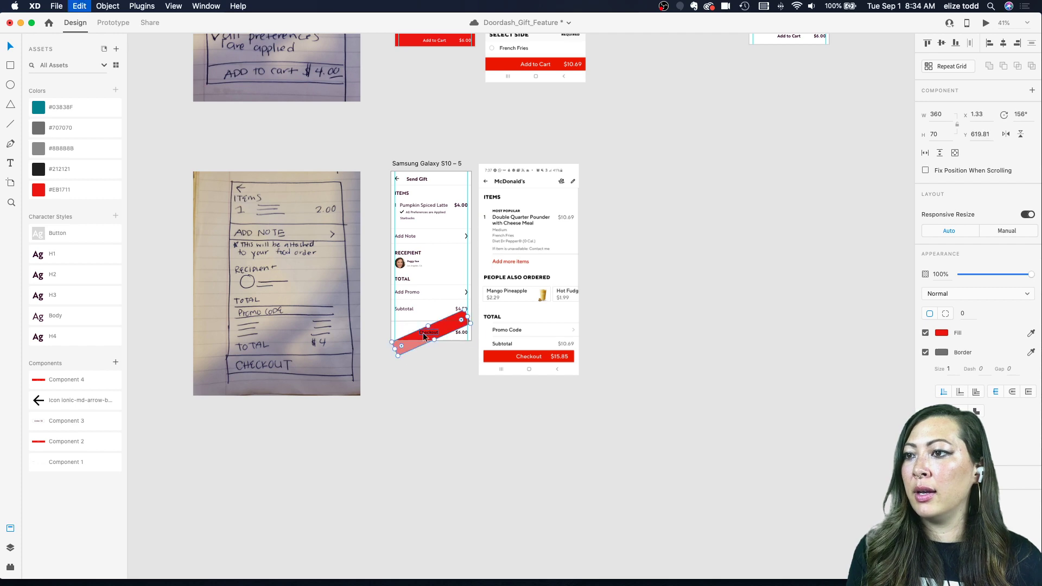
pyautogui.press('super+z')
# - Delete the old Checkout bar with its label and price, plus the divider line below Subtotal, from the Send Gift checkout screen
pyautogui.scroll(5, 412, 332)
pyautogui.moveTo(318, 322); pyautogui.dragTo(525, 380)
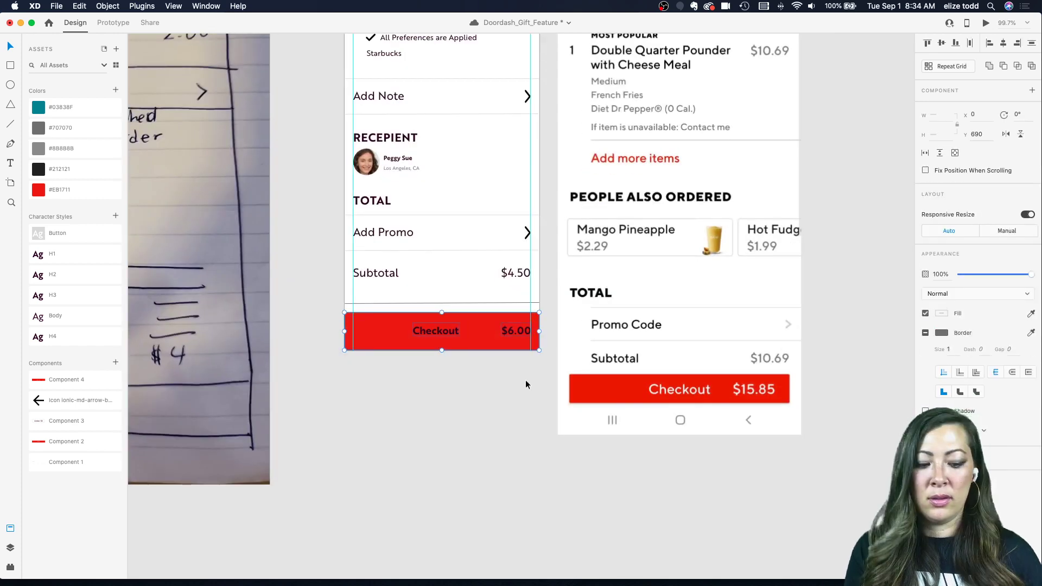
pyautogui.press('BackSpace')
pyautogui.scroll(3, 504, 371)
pyautogui.click(505, 374)
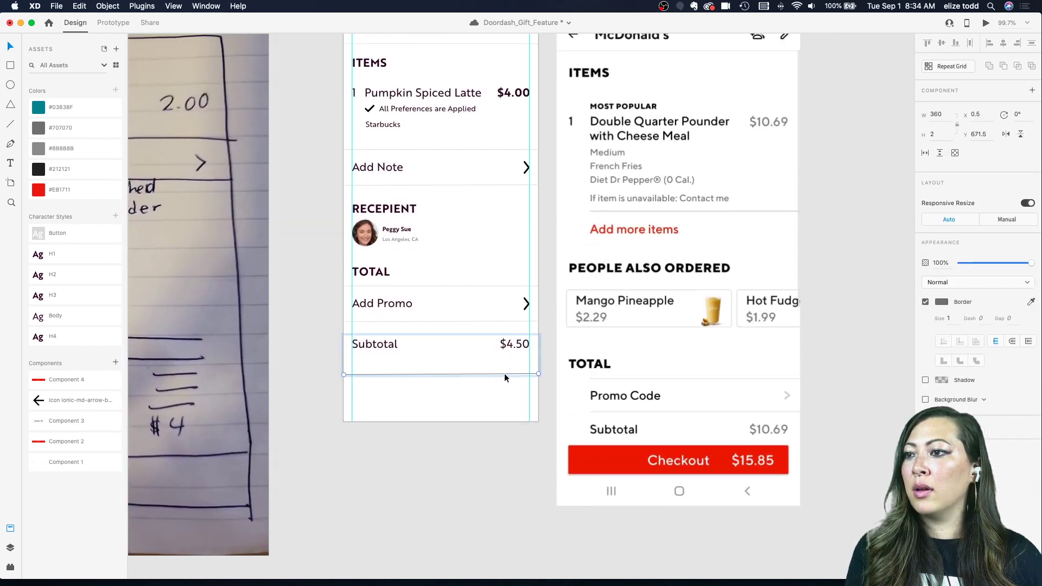
pyautogui.press('BackSpace')
pyautogui.scroll(-3, 504, 373)
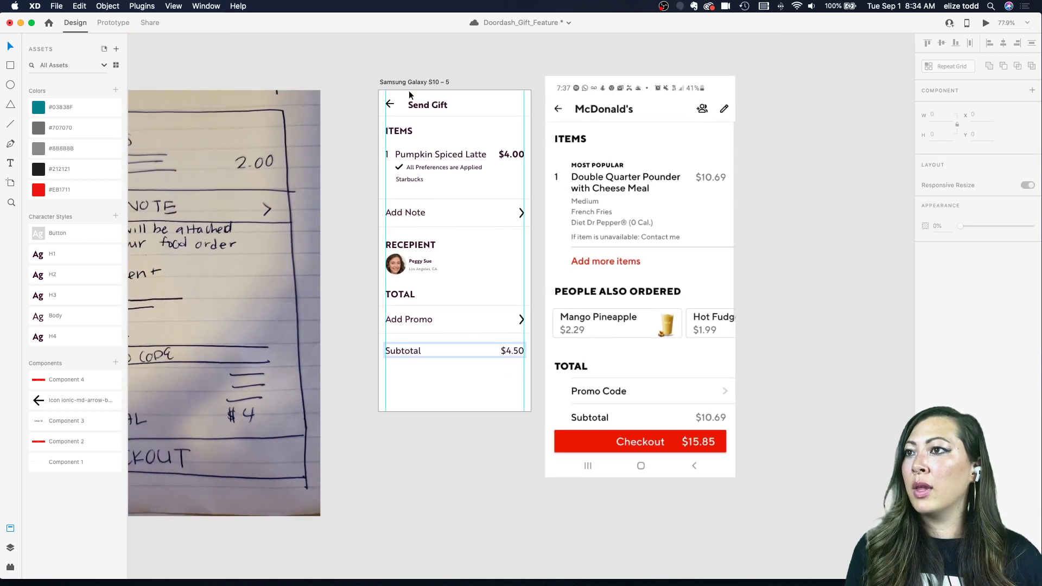
# - Paste the Add to Cart button component at the foot of the Send Gift checkout screen and change its label to "Checkout"
pyautogui.press('cmd+v')
pyautogui.scroll(3, 467, 400)
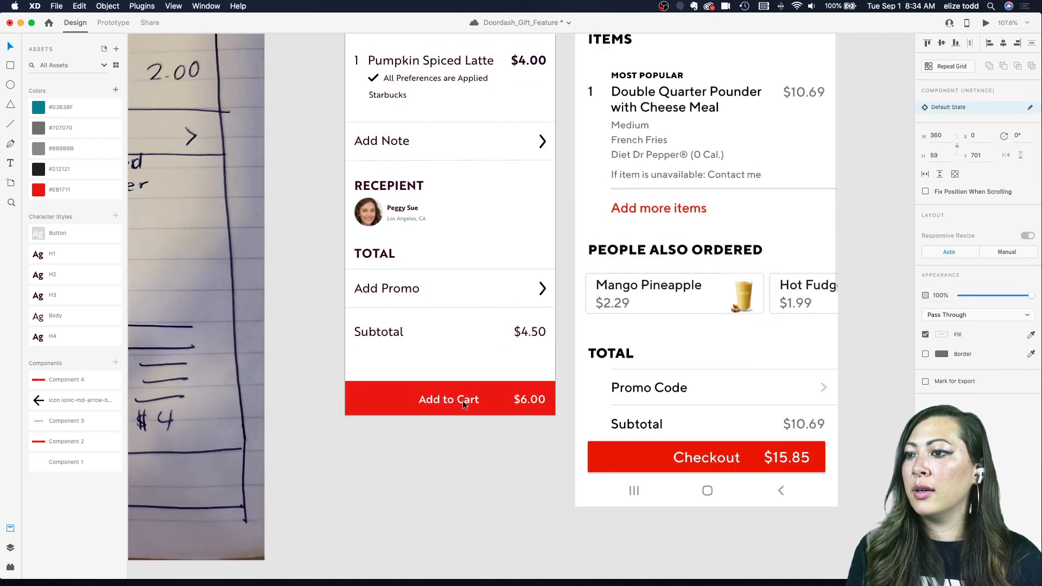
pyautogui.scroll(2, 412, 397)
pyautogui.doubleClick(564, 401)
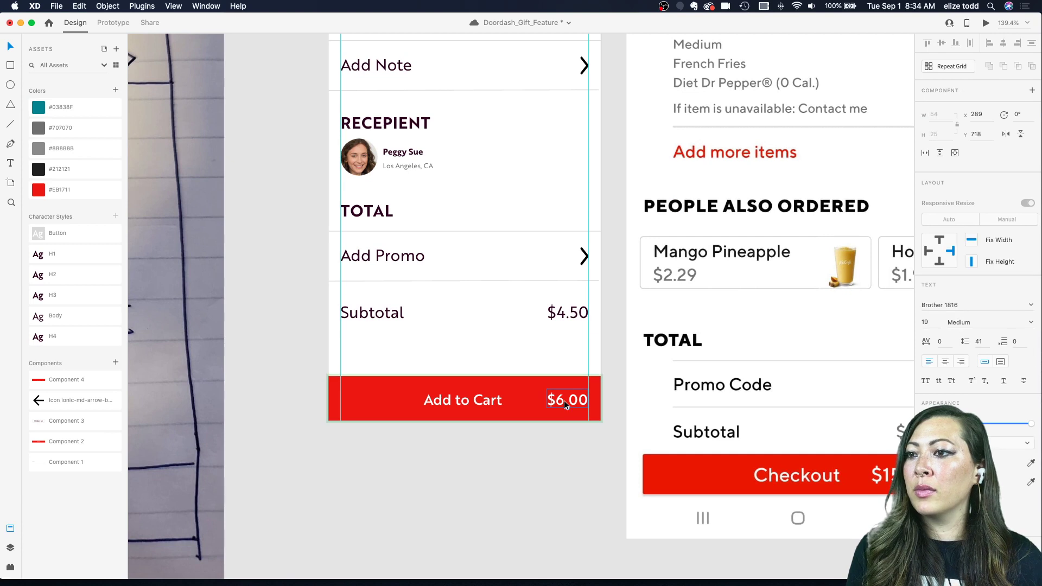
pyautogui.doubleClick(483, 401)
pyautogui.write('Checkout')
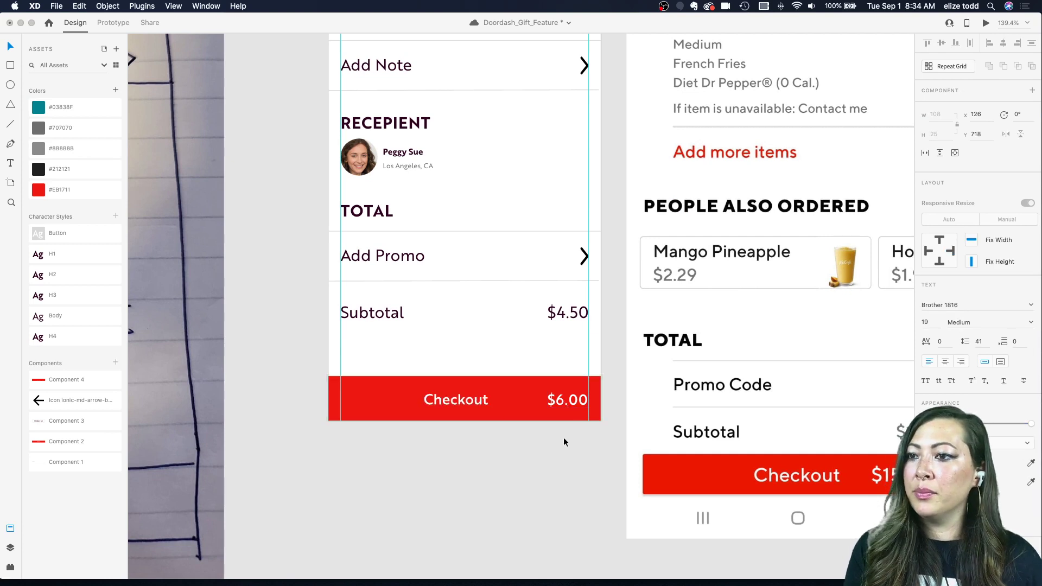
pyautogui.click(565, 400)
pyautogui.hscroll(5, 564, 399)
pyautogui.scroll(-3, 564, 395)
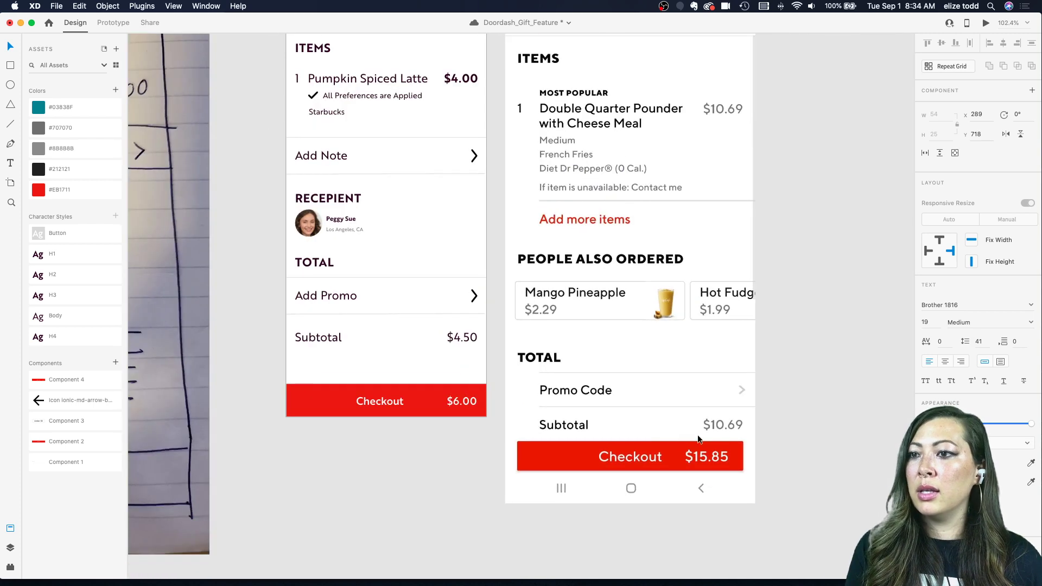
pyautogui.click(403, 433)
# - Move the Checkout button up closer to the Subtotal row and shorten the artboard to end at the button
pyautogui.scroll(-3, 403, 433)
pyautogui.scroll(3, 402, 433)
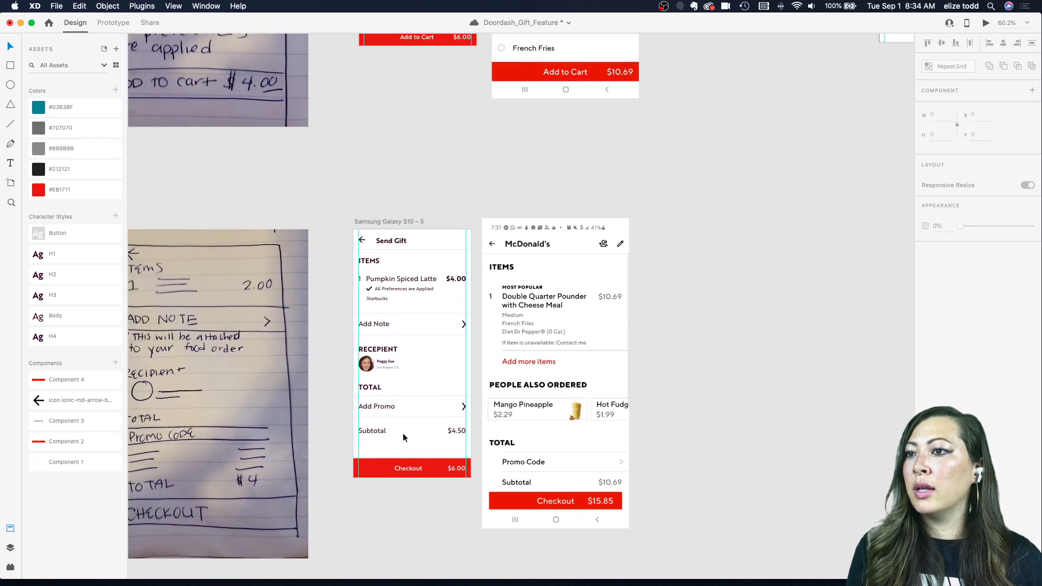
pyautogui.scroll(1, 402, 480)
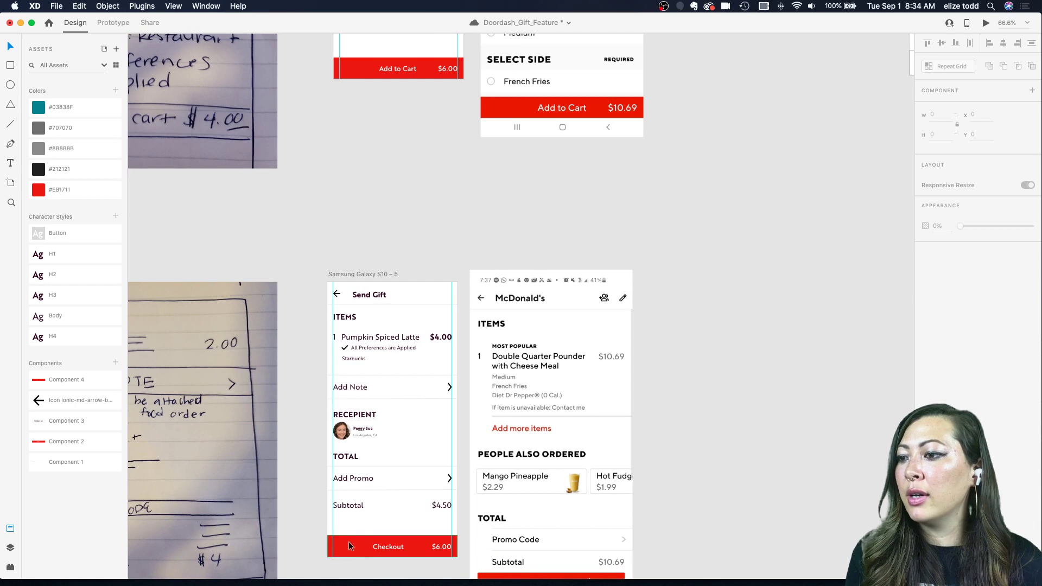
pyautogui.moveTo(298, 530); pyautogui.dragTo(331, 567)
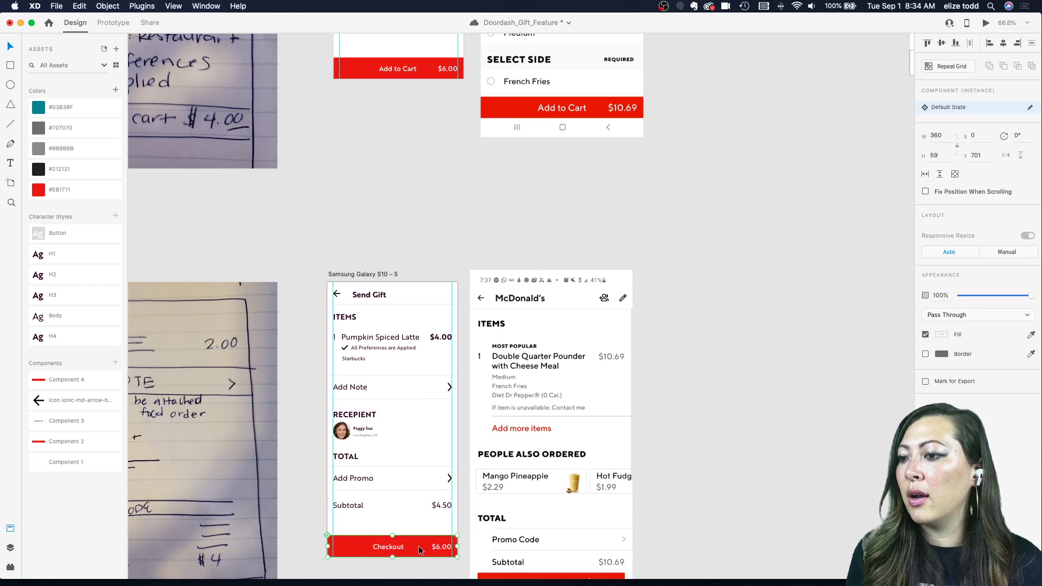
pyautogui.moveTo(419, 550); pyautogui.dragTo(418, 534)
pyautogui.click(342, 275)
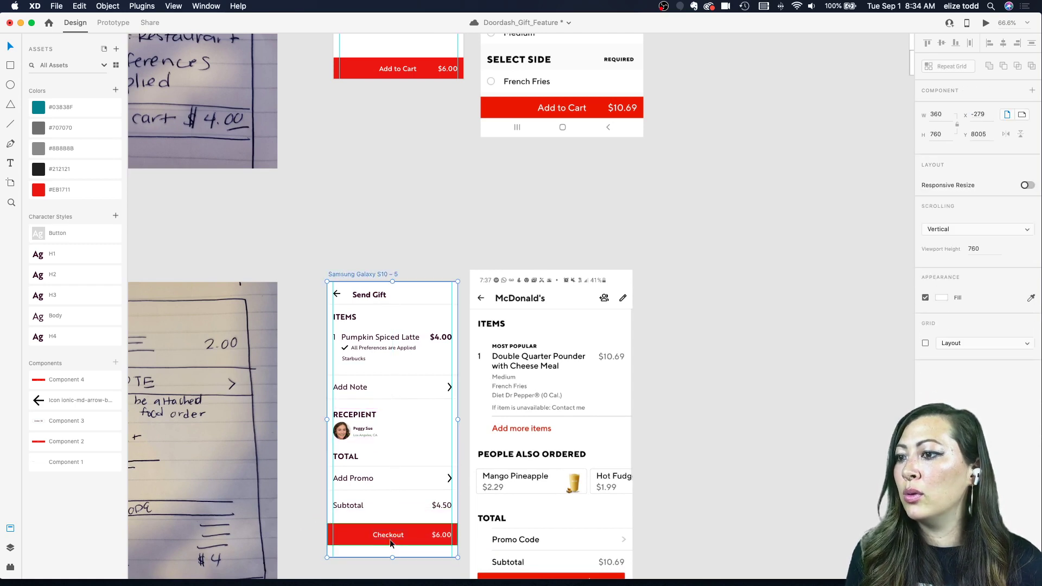
pyautogui.moveTo(393, 557); pyautogui.dragTo(393, 550)
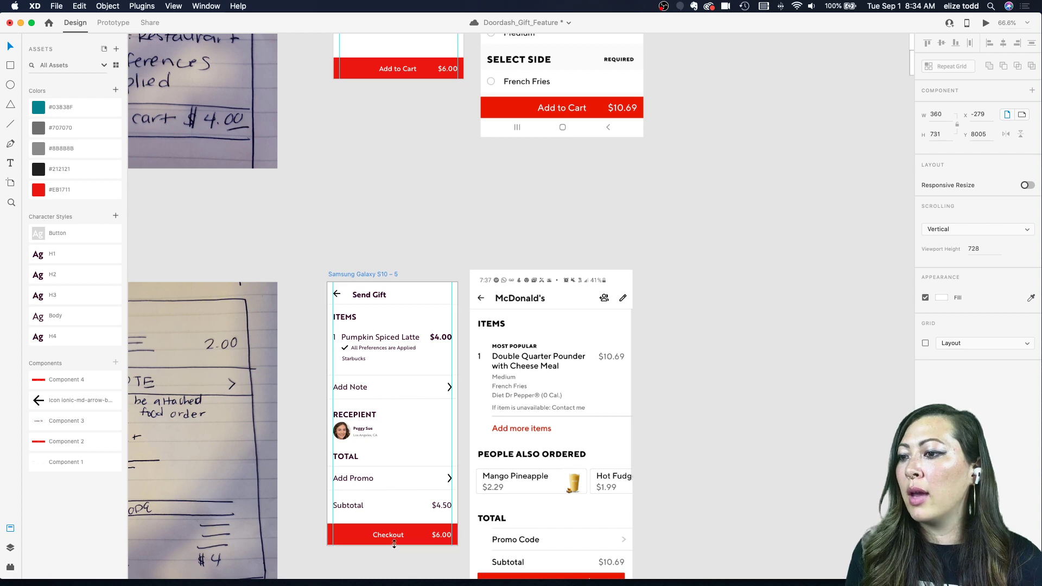
# - Move the McDonald's reference screenshot further from the Send Gift checkout screen, in line with the burger meal reference above
pyautogui.click(506, 272)
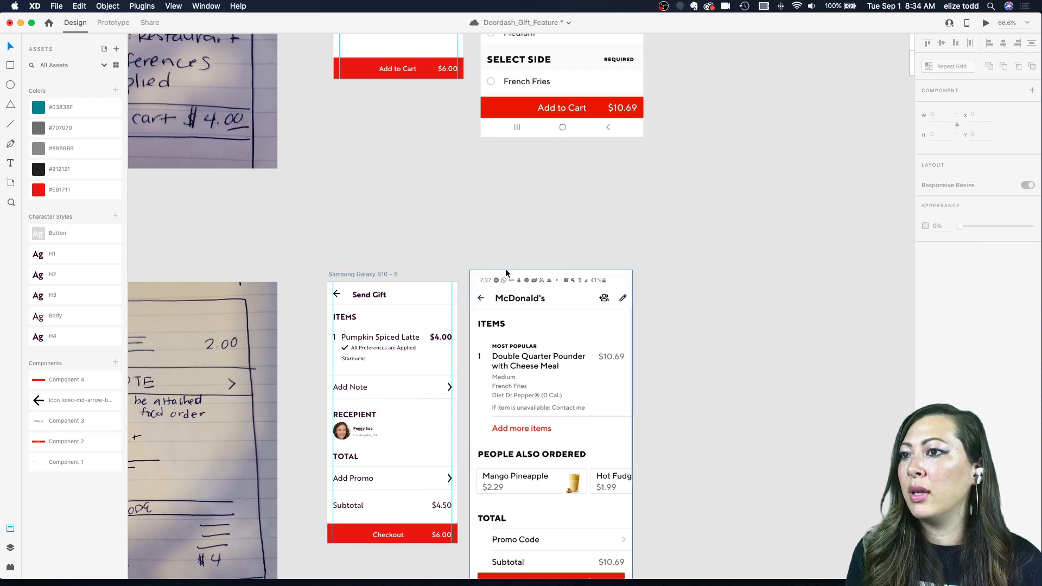
pyautogui.press('super+minus')
pyautogui.scroll(1, 506, 270)
pyautogui.moveTo(505, 270); pyautogui.dragTo(520, 269)
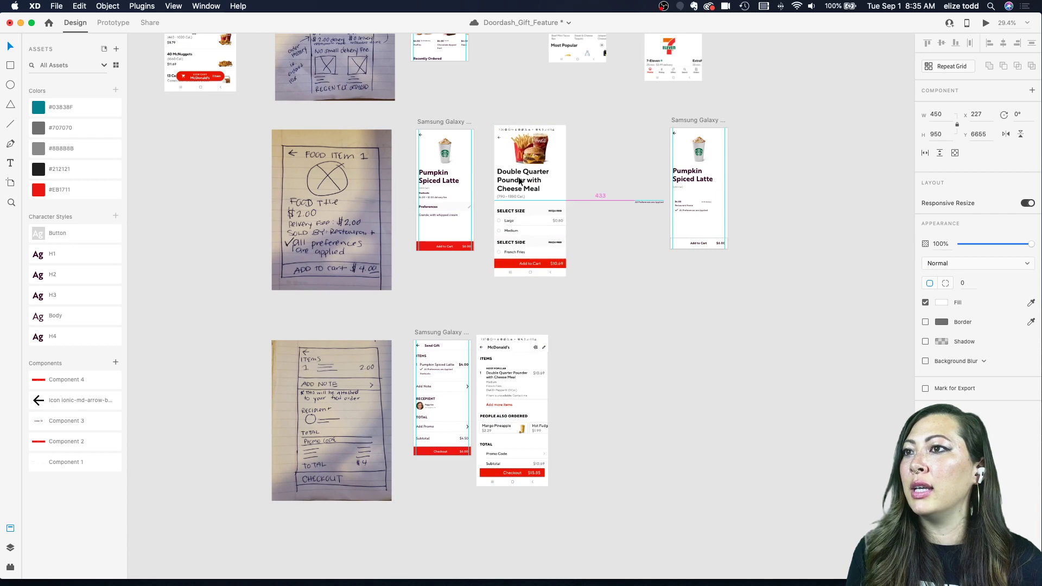
pyautogui.scroll(1, 520, 270)
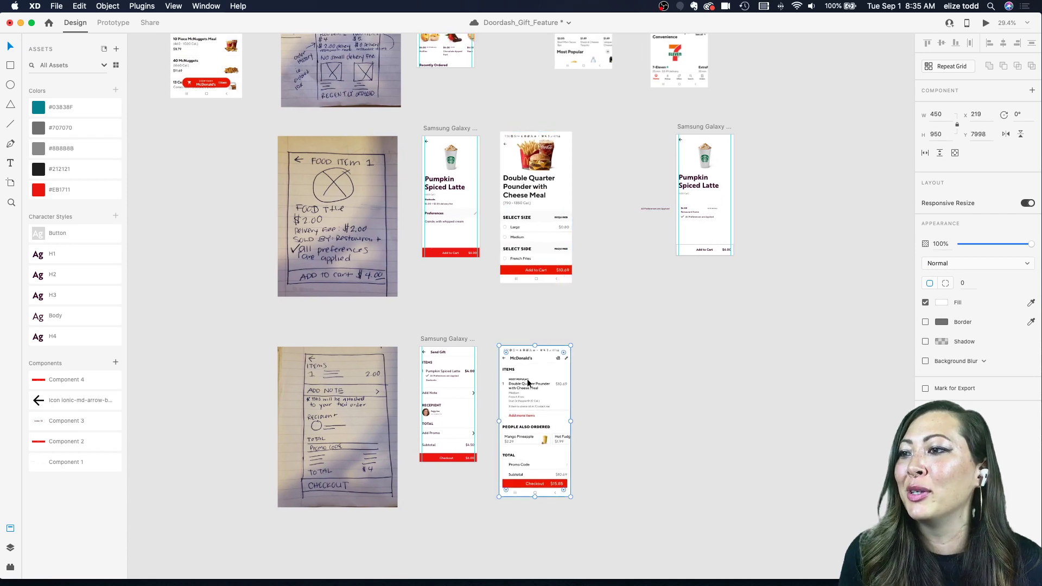
pyautogui.click(611, 349)
# - Line up the home, Search Recipient and Send Gift wishlist artboards in one row beside the first sketch
pyautogui.scroll(-5, 611, 351)
pyautogui.scroll(3, 611, 351)
pyautogui.hscroll(4, 586, 314)
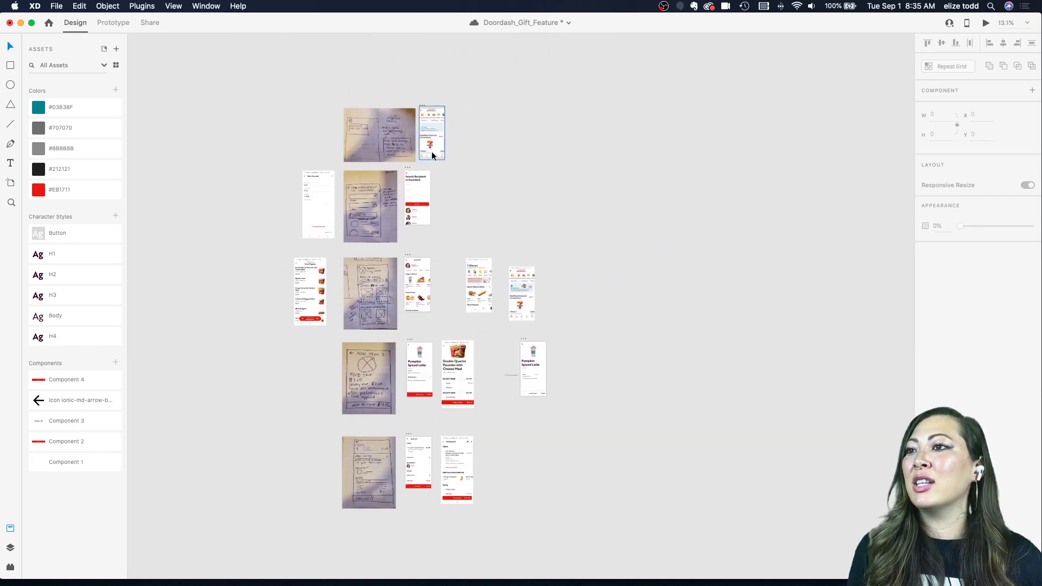
pyautogui.scroll(3, 435, 145)
pyautogui.moveTo(399, 174); pyautogui.dragTo(456, 70)
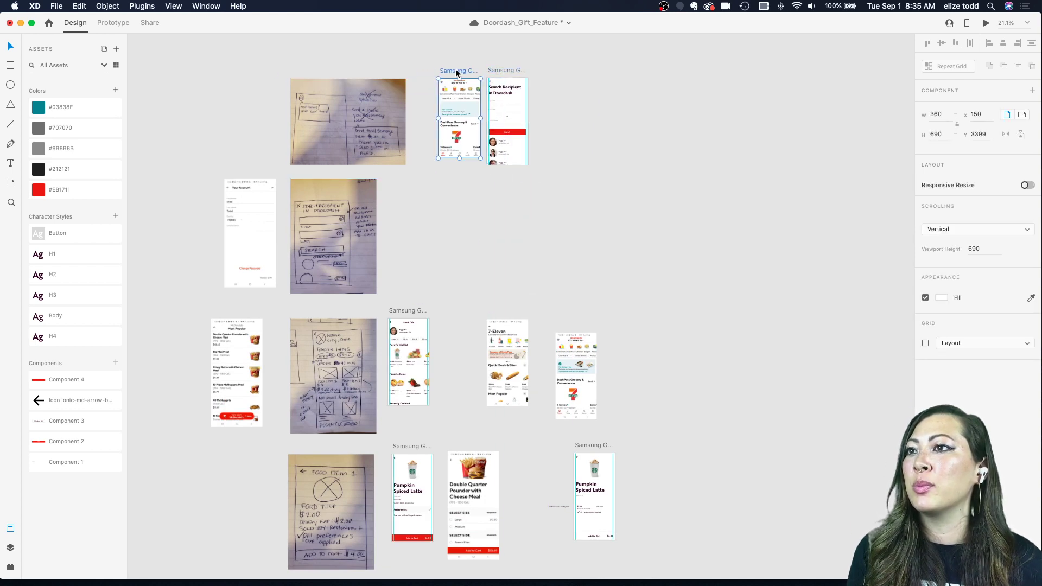
pyautogui.moveTo(402, 312); pyautogui.dragTo(555, 75)
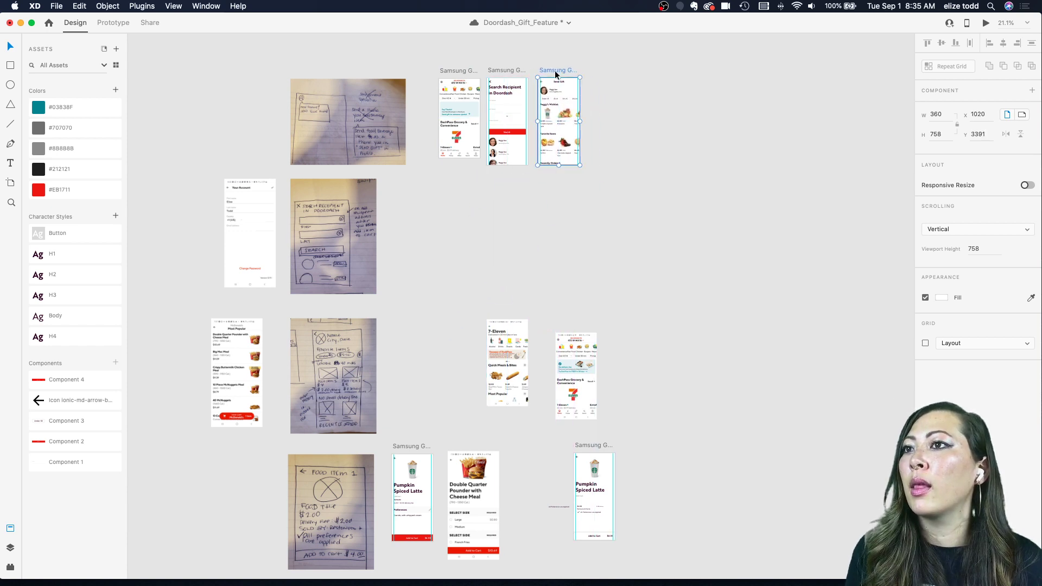
# - Add the Pumpkin Spiced Latte and Send Gift checkout artboards to the end of the artboard row
pyautogui.moveTo(412, 446); pyautogui.dragTo(602, 76)
pyautogui.scroll(-3, 455, 399)
pyautogui.scroll(-3, 445, 439)
pyautogui.moveTo(418, 409); pyautogui.dragTo(585, 56)
pyautogui.click(637, 63)
# - Review the row of five screens and compare the home screen's Say Thanks banner with the first sketch
pyautogui.scroll(5, 484, 63)
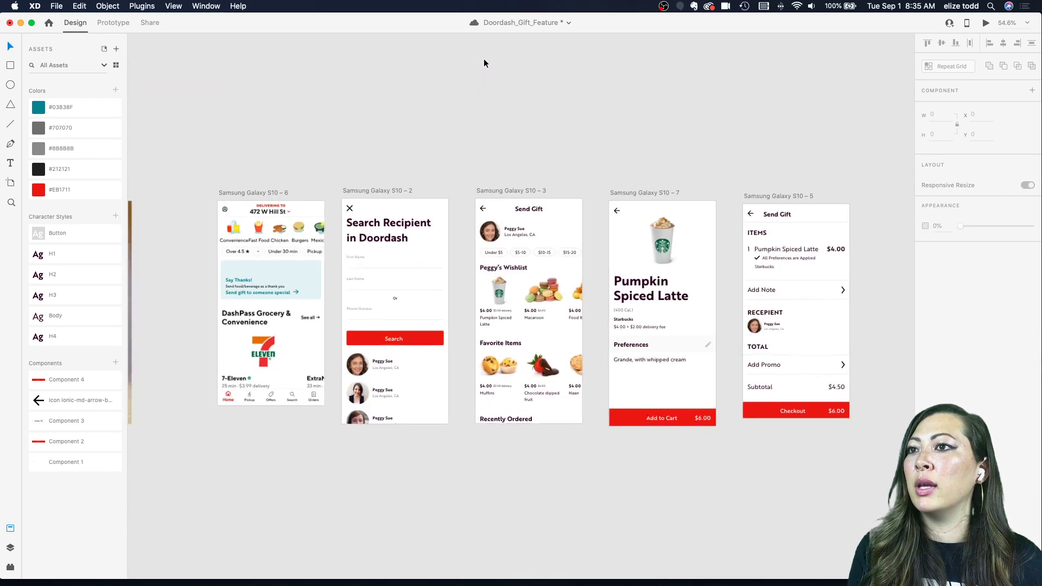
pyautogui.scroll(-2, 483, 63)
pyautogui.scroll(8, 311, 148)
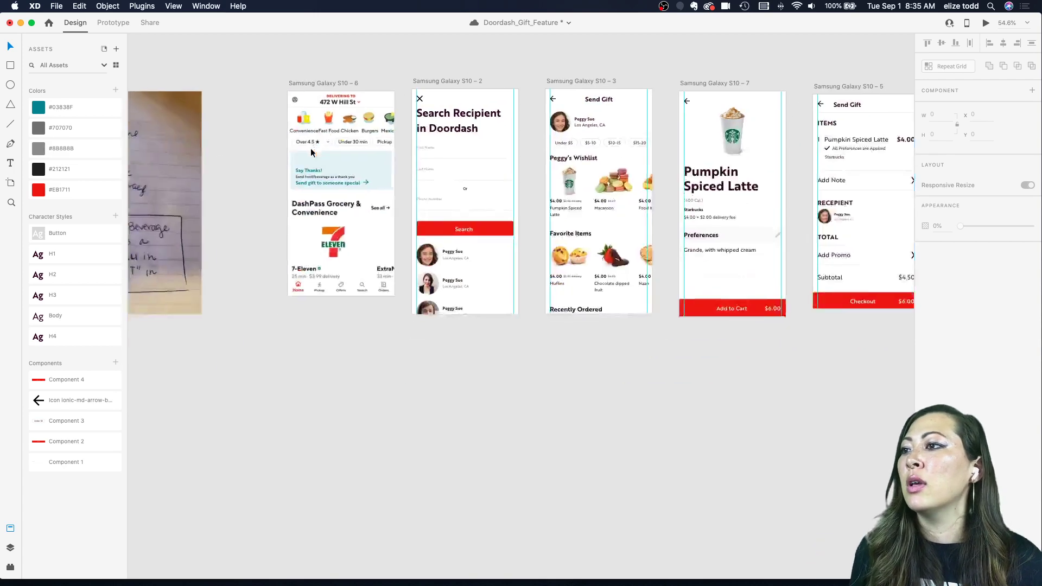
pyautogui.scroll(-5, 310, 148)
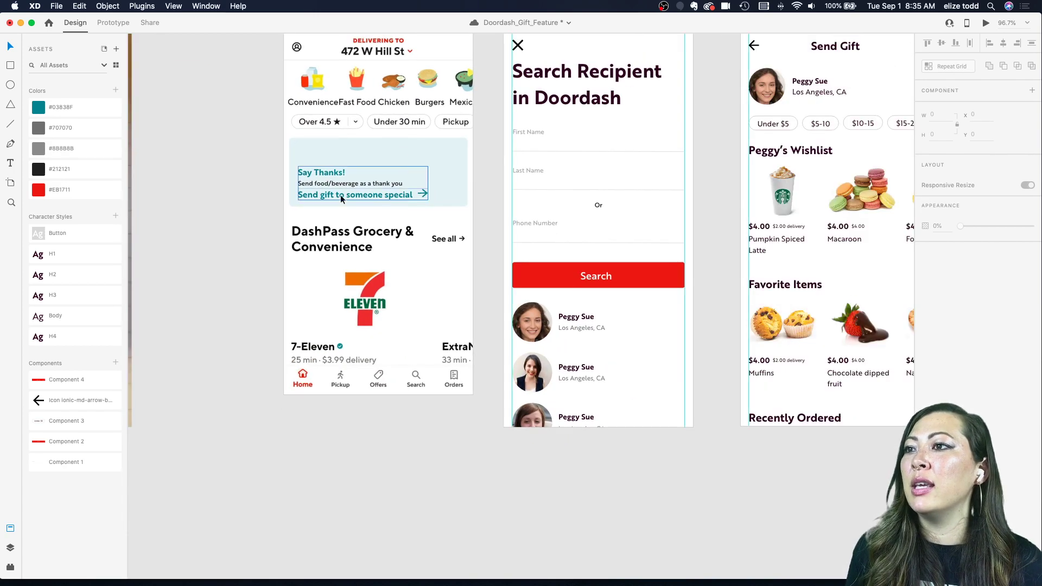
pyautogui.scroll(2, 396, 200)
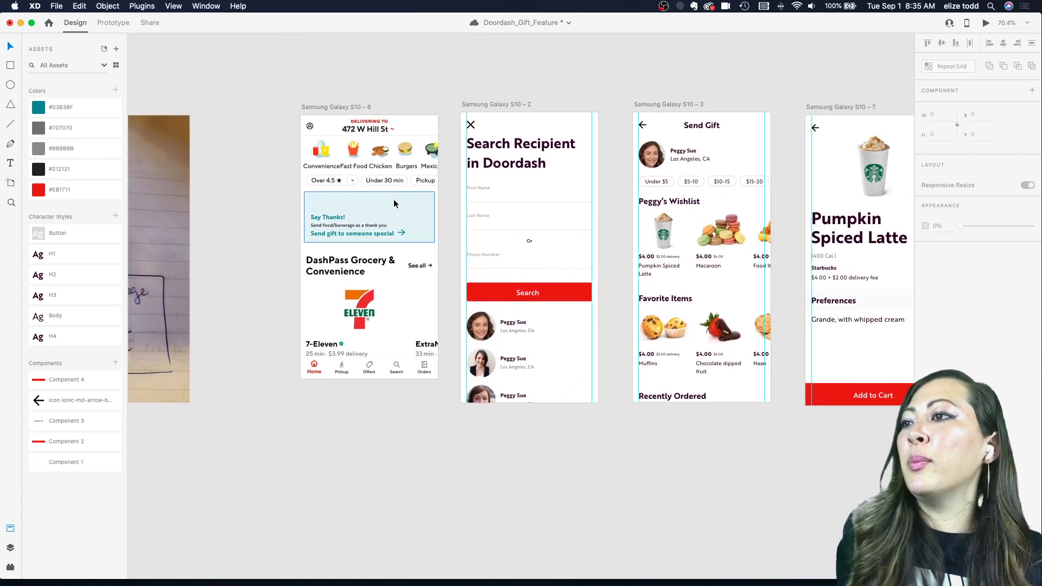
pyautogui.scroll(3, 396, 199)
pyautogui.scroll(-6, 409, 205)
pyautogui.scroll(3, 408, 205)
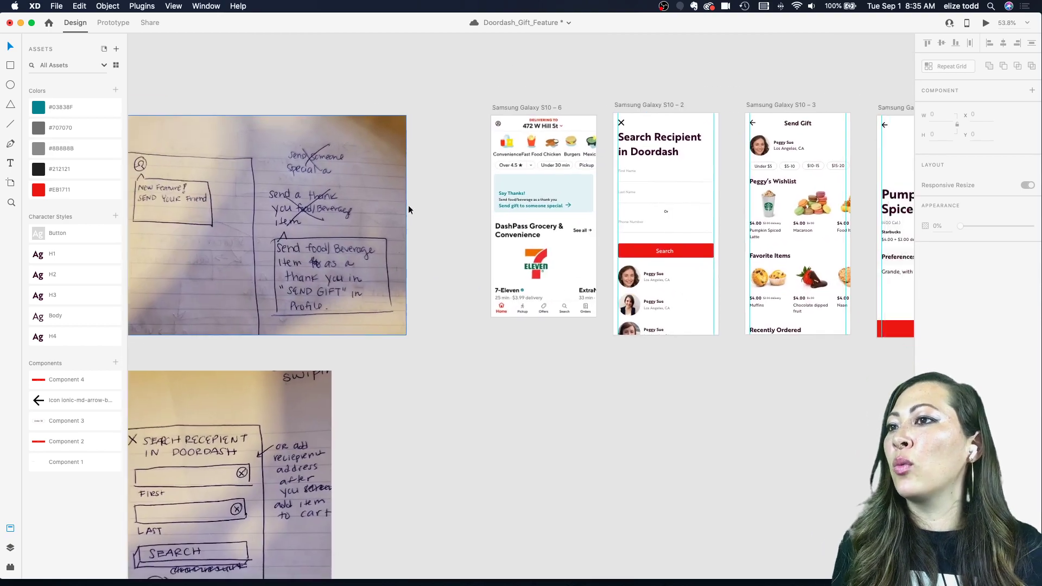
pyautogui.scroll(5, 480, 177)
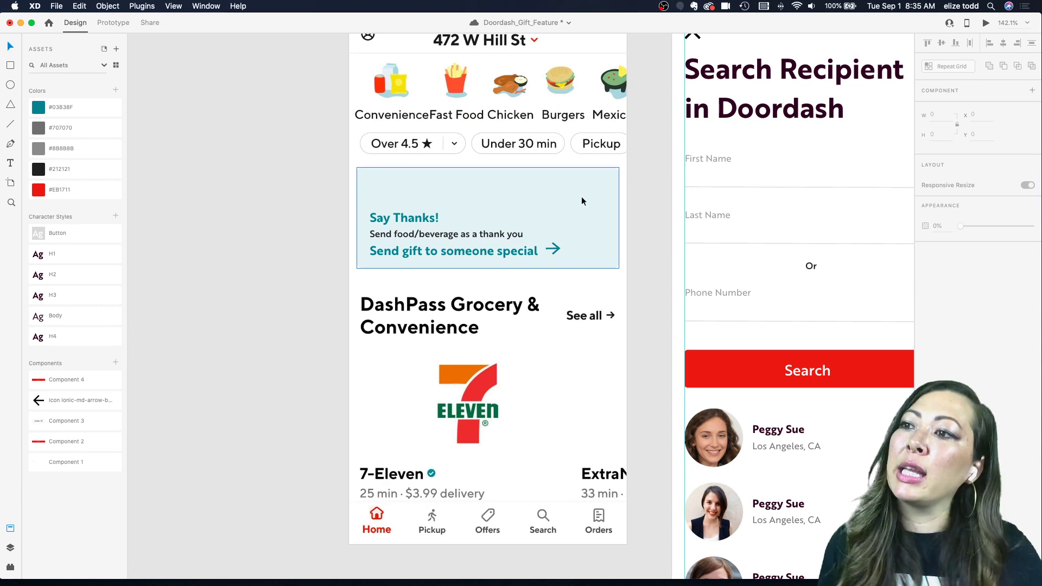
pyautogui.scroll(-6, 581, 196)
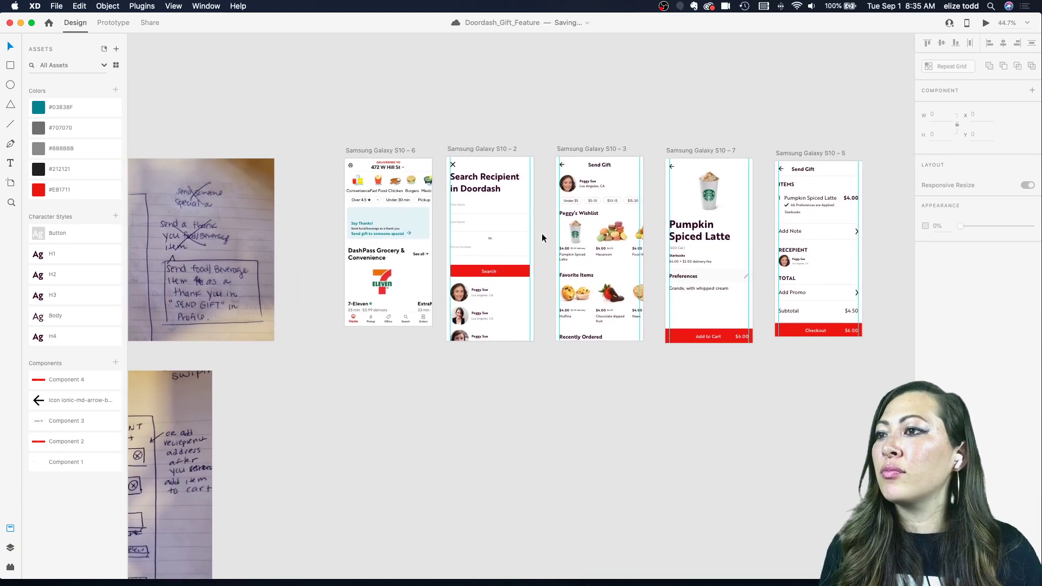
pyautogui.scroll(3, 542, 238)
pyautogui.scroll(-3, 423, 211)
# - Switch to Chrome and search Google Images for "dessert white background"
pyautogui.click(305, 573)
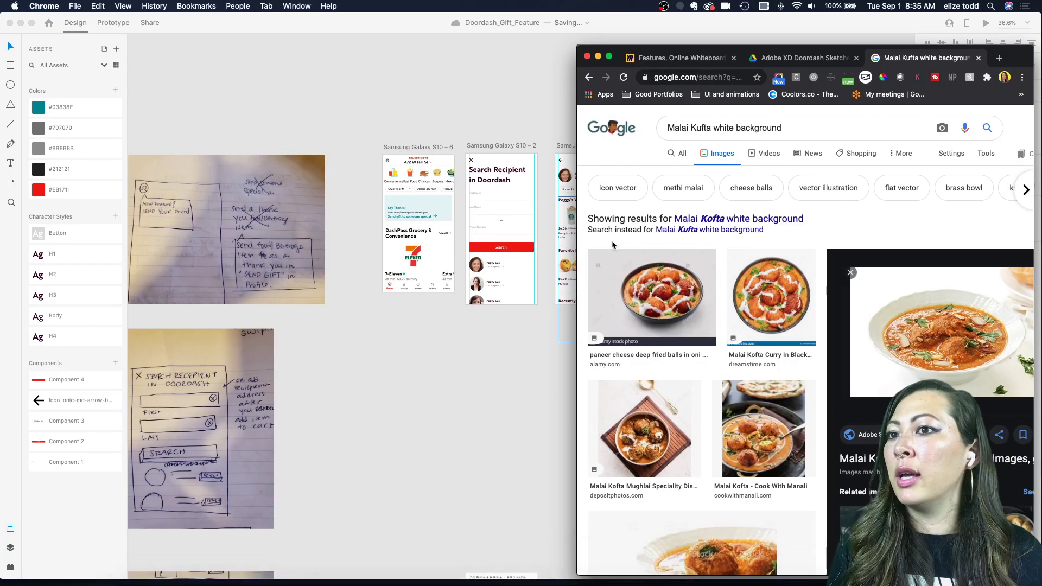
pyautogui.click(711, 126)
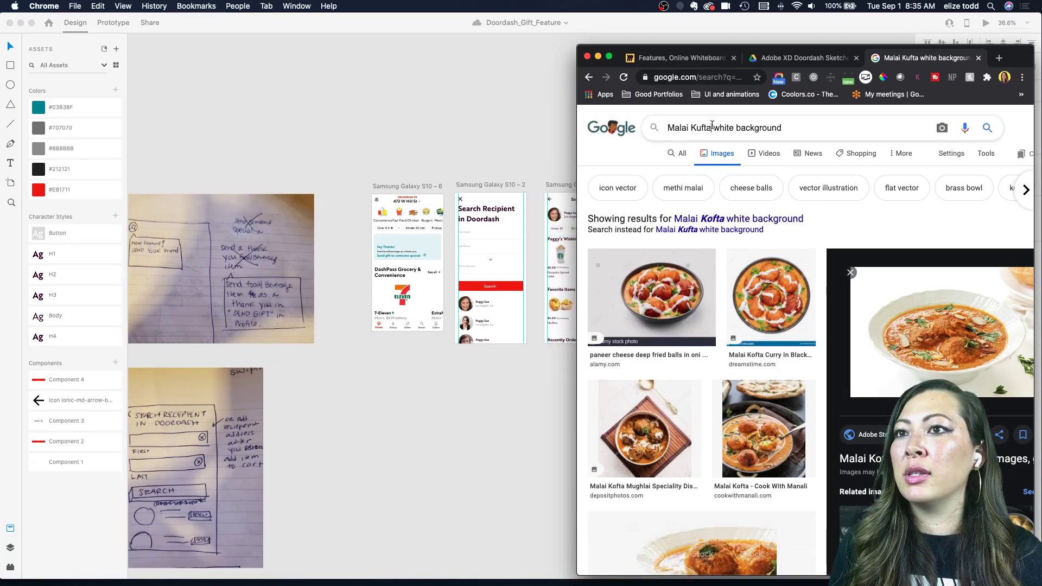
pyautogui.moveTo(709, 127); pyautogui.dragTo(666, 127)
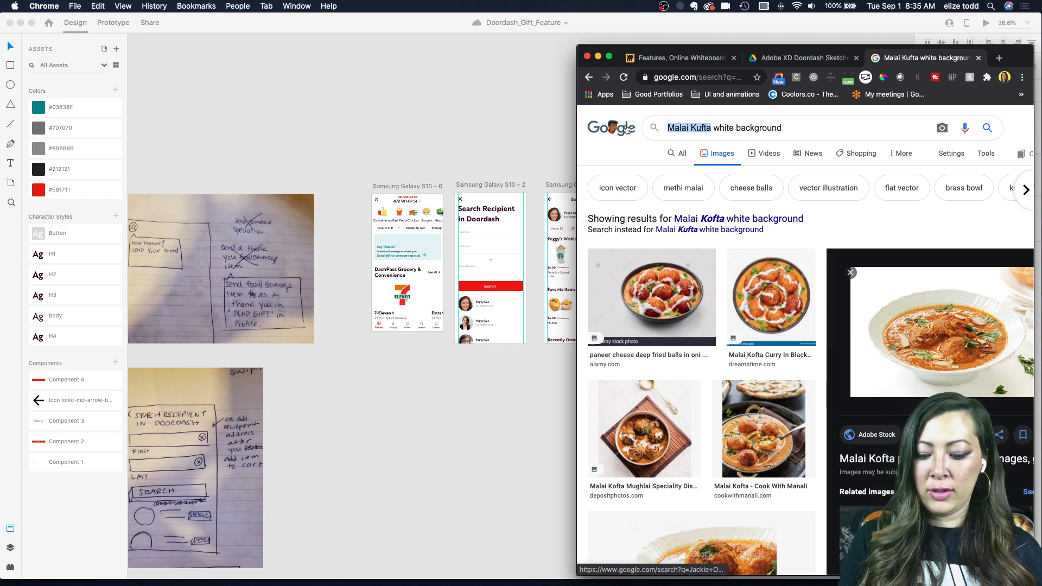
pyautogui.write('dessert')
pyautogui.press('Return')
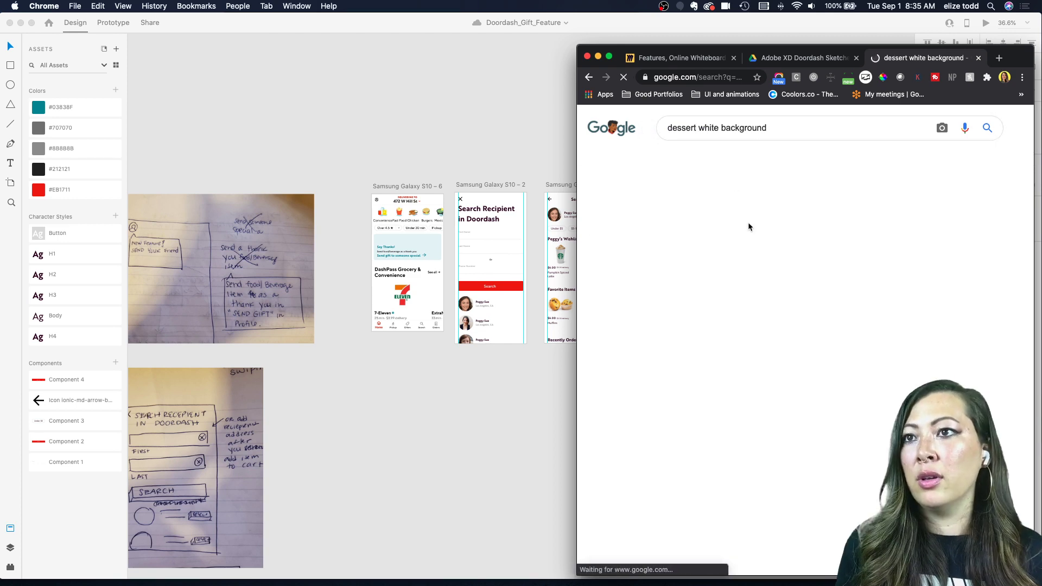
pyautogui.scroll(-1, 746, 214)
pyautogui.scroll(1, 750, 207)
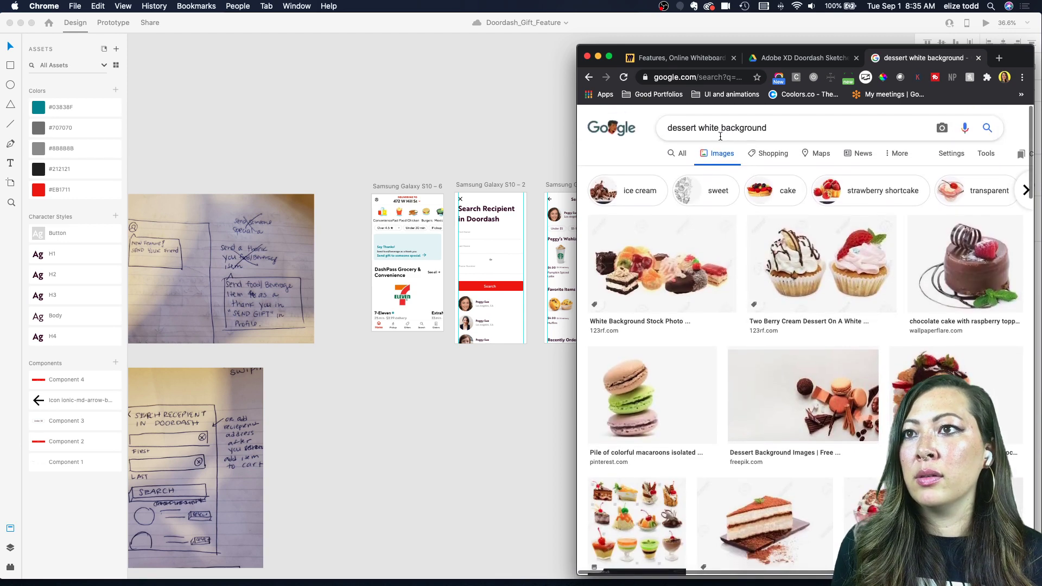
# - Change the image search to "dessert transparent background"
pyautogui.press('BackSpace')
pyautogui.press('BackSpace')
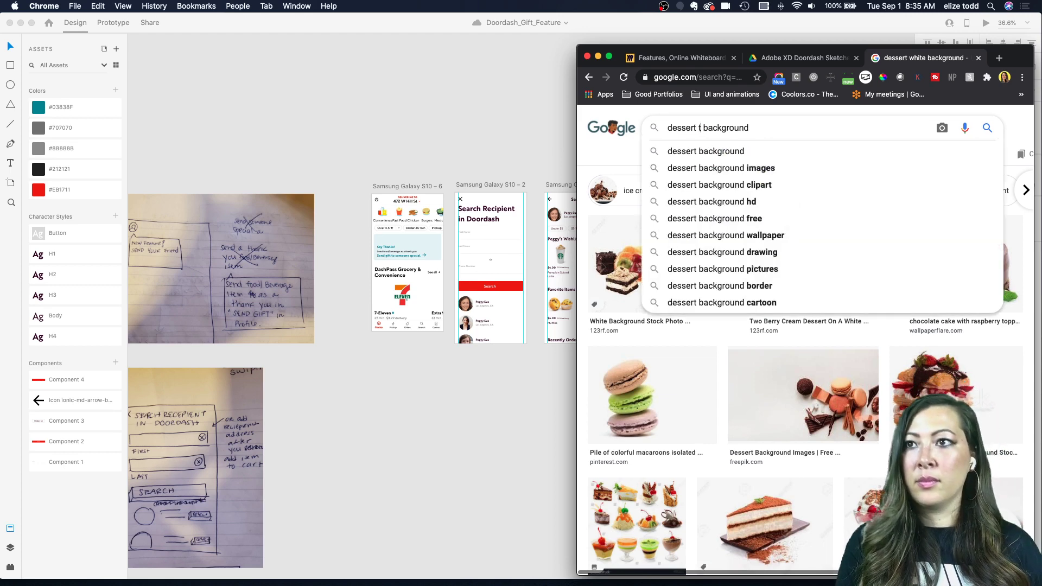
pyautogui.write('transparent')
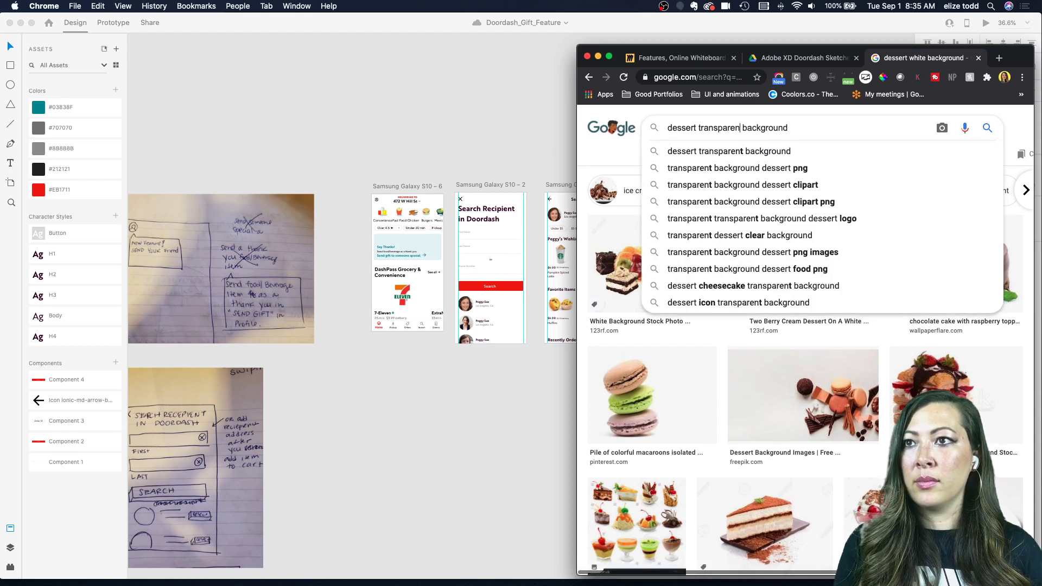
pyautogui.press('Return')
# - Look through the dessert image results and preview the strawberry-topped cheesecake slice with a transparent background
pyautogui.scroll(-5, 622, 377)
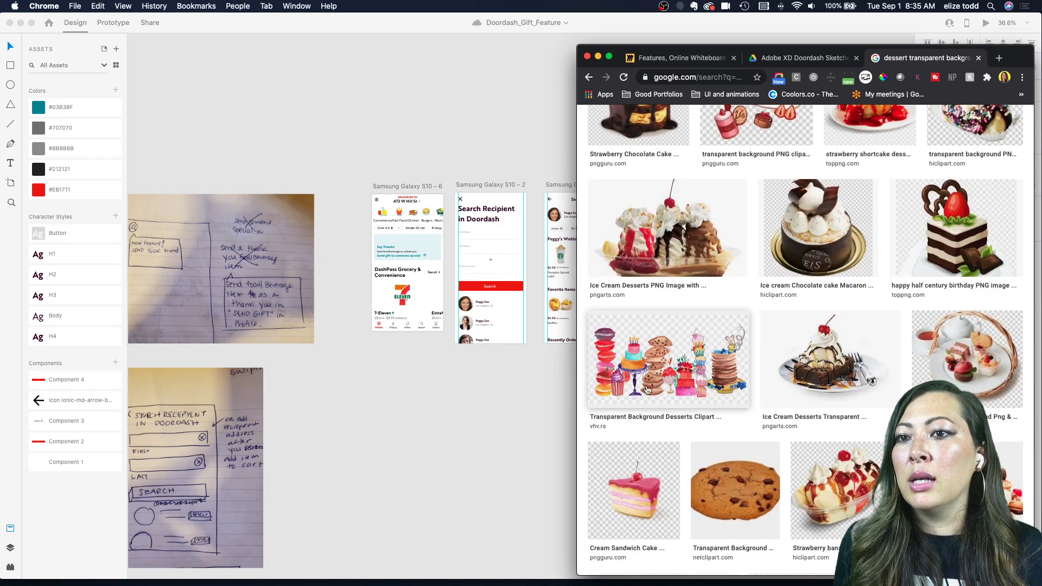
pyautogui.scroll(-4, 622, 376)
pyautogui.scroll(7, 647, 390)
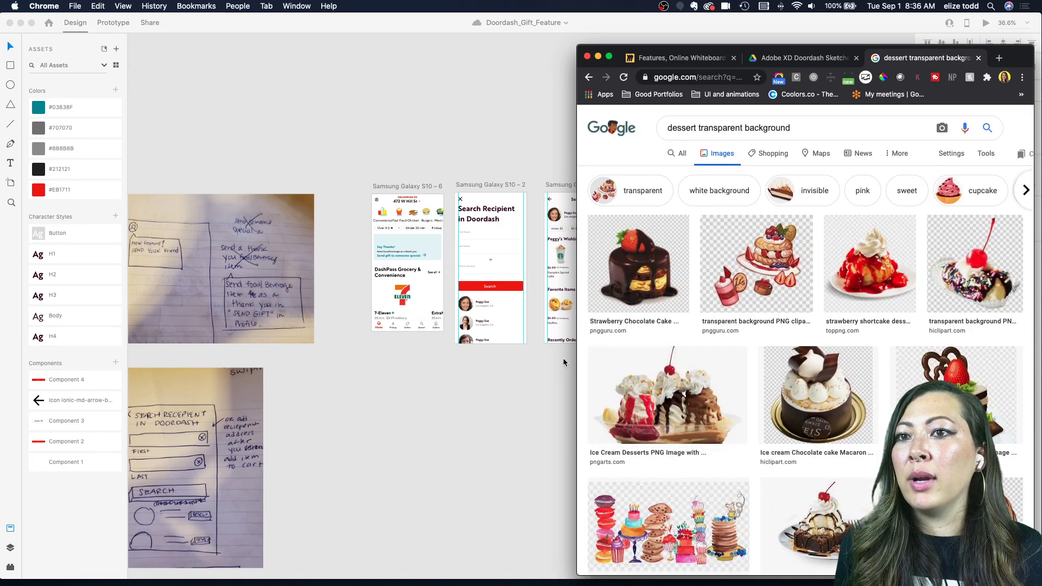
pyautogui.moveTo(577, 355); pyautogui.dragTo(459, 353)
pyautogui.scroll(-5, 832, 372)
pyautogui.scroll(-3, 831, 372)
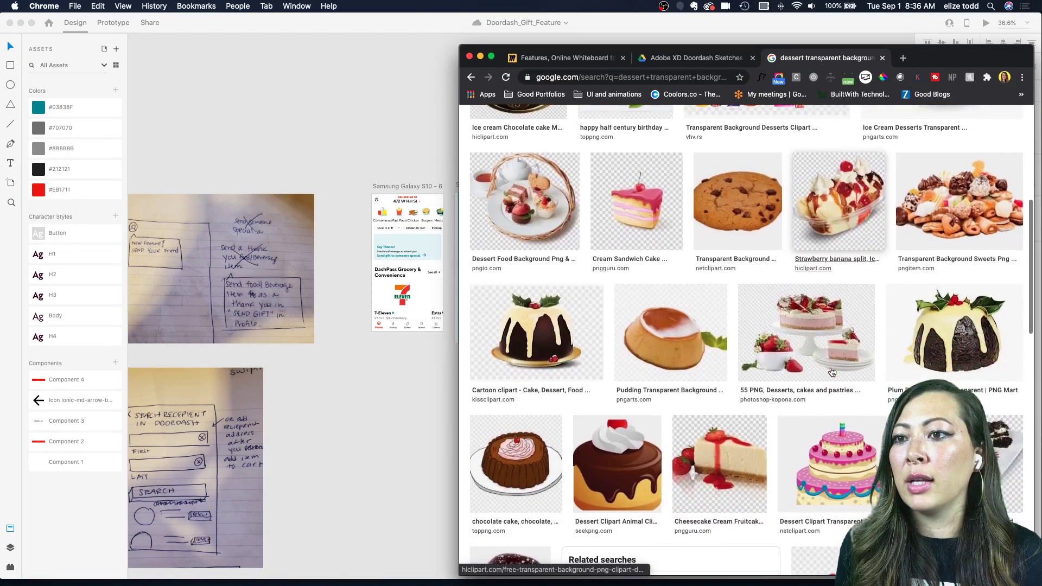
pyautogui.scroll(-10, 752, 326)
pyautogui.click(723, 374)
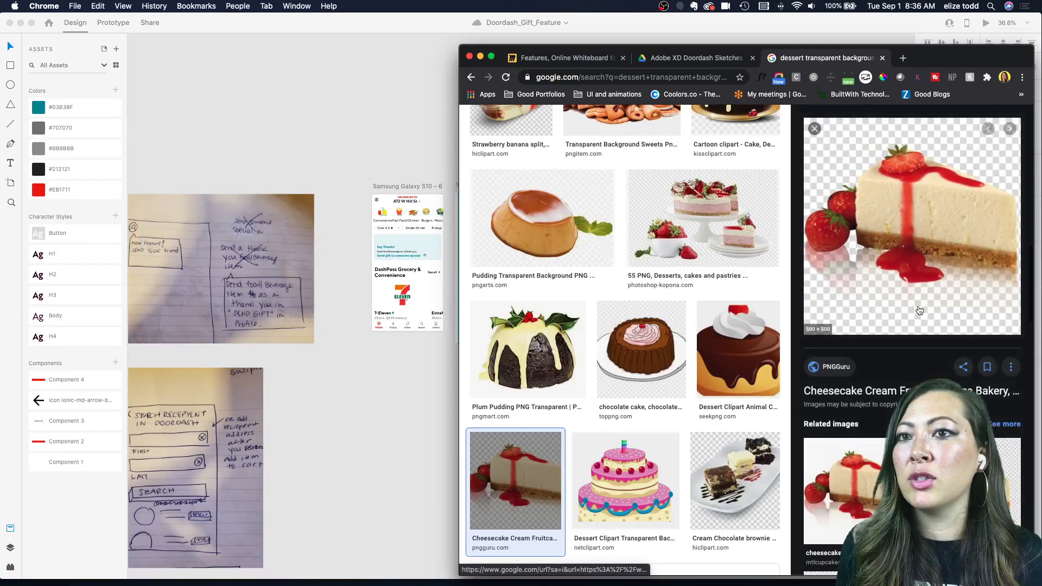
# - Open the cheesecake image's PNGGuru page and download the PNG
pyautogui.click(897, 308)
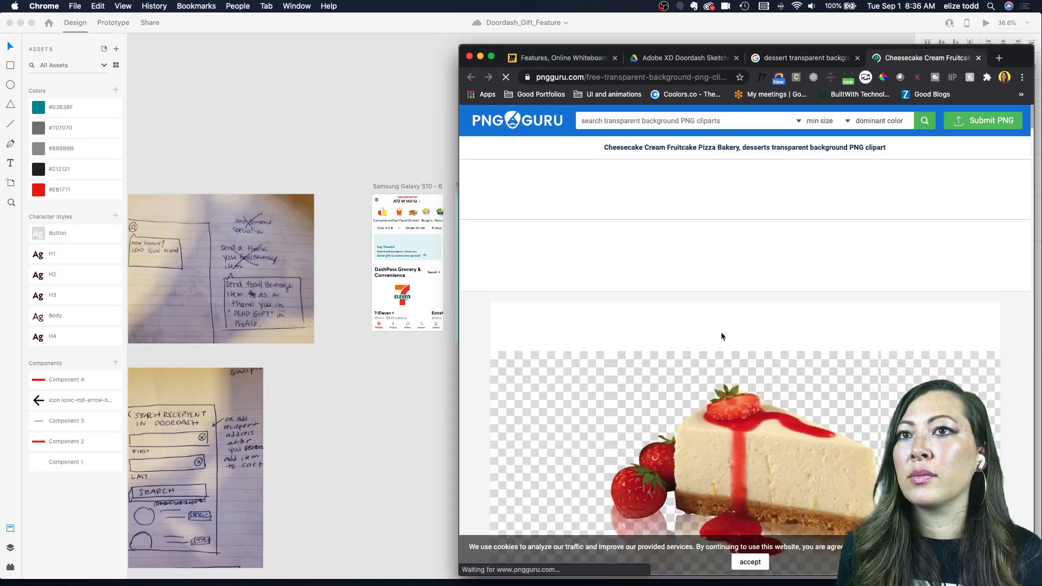
pyautogui.scroll(-10, 773, 430)
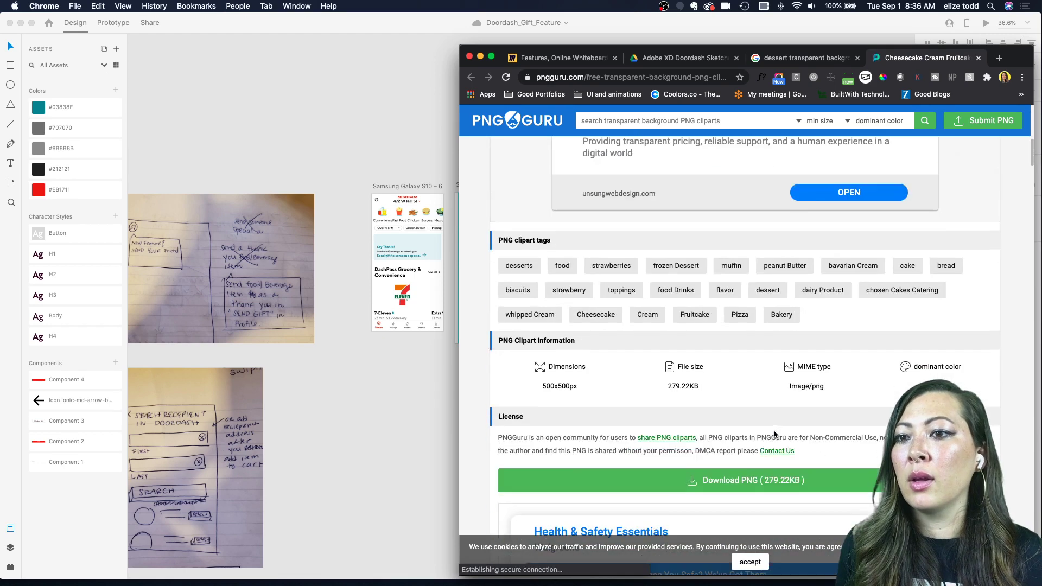
pyautogui.click(738, 488)
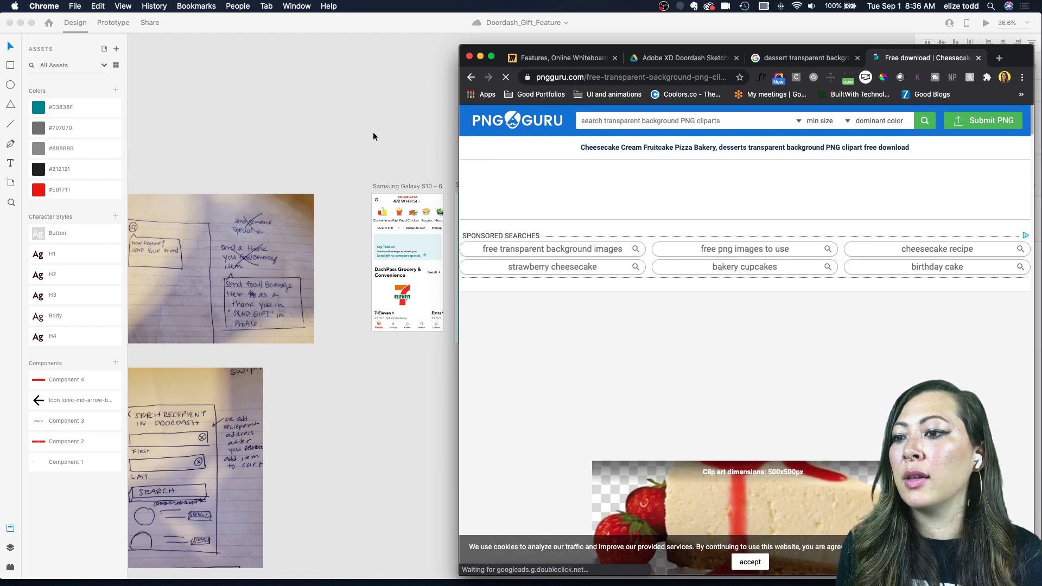
# - Bring the downloaded cheesecake PNG into the Adobe XD document and place it over the home screen's Say Thanks banner
pyautogui.moveTo(510, 563); pyautogui.dragTo(334, 372)
pyautogui.click(374, 413)
pyautogui.moveTo(374, 413); pyautogui.dragTo(444, 222)
pyautogui.scroll(5, 445, 222)
pyautogui.moveTo(555, 145); pyautogui.dragTo(402, 297)
pyautogui.moveTo(372, 328); pyautogui.dragTo(381, 275)
pyautogui.scroll(3, 381, 275)
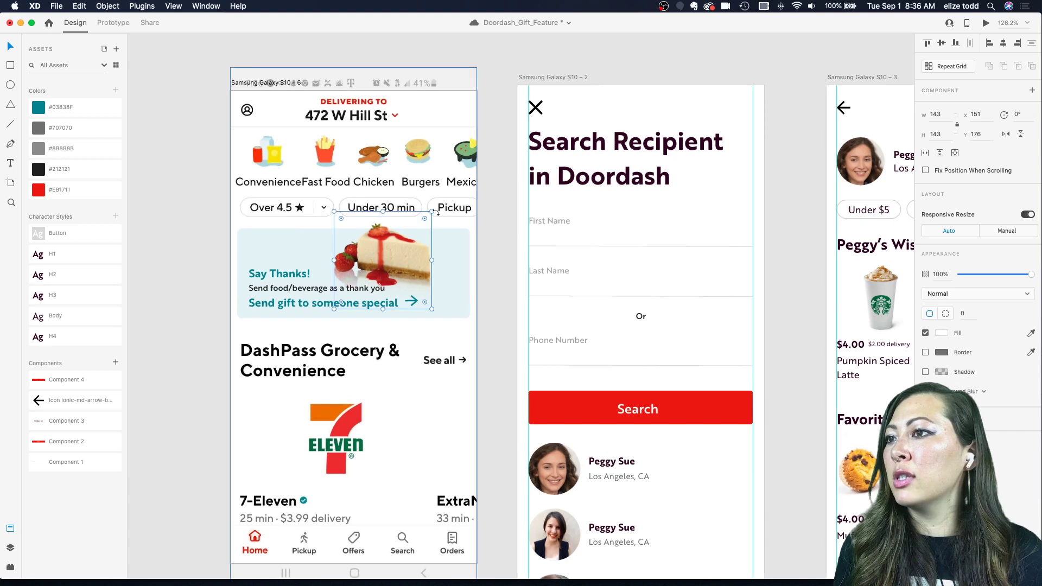
# - Scale the cheesecake image to about 114 × 114 and position it inside the right half of the Say Thanks banner
pyautogui.moveTo(432, 212); pyautogui.dragTo(412, 230)
pyautogui.moveTo(382, 267); pyautogui.dragTo(406, 258)
pyautogui.click(493, 389)
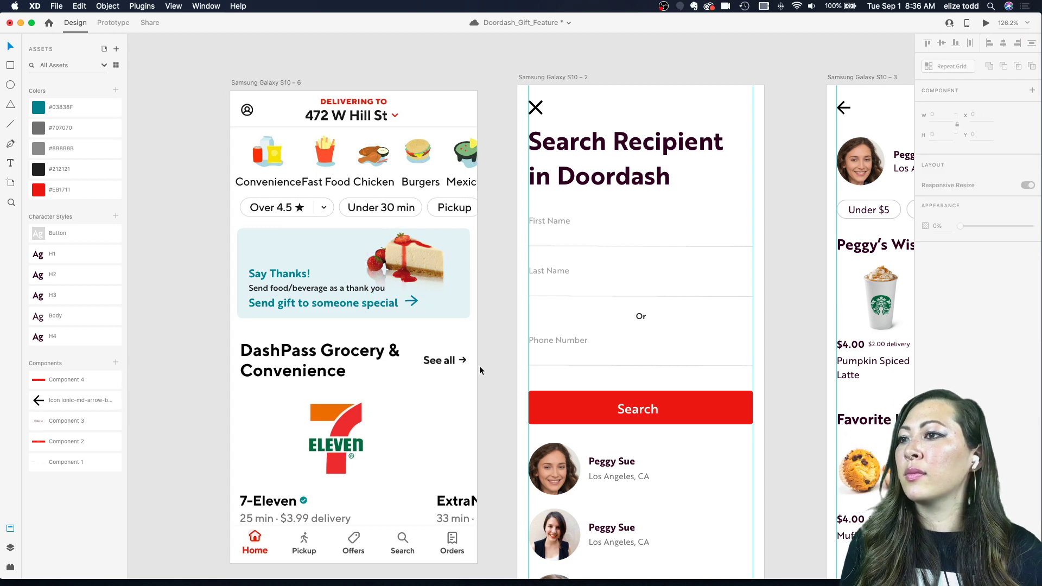
pyautogui.scroll(-5, 479, 366)
pyautogui.scroll(3, 392, 290)
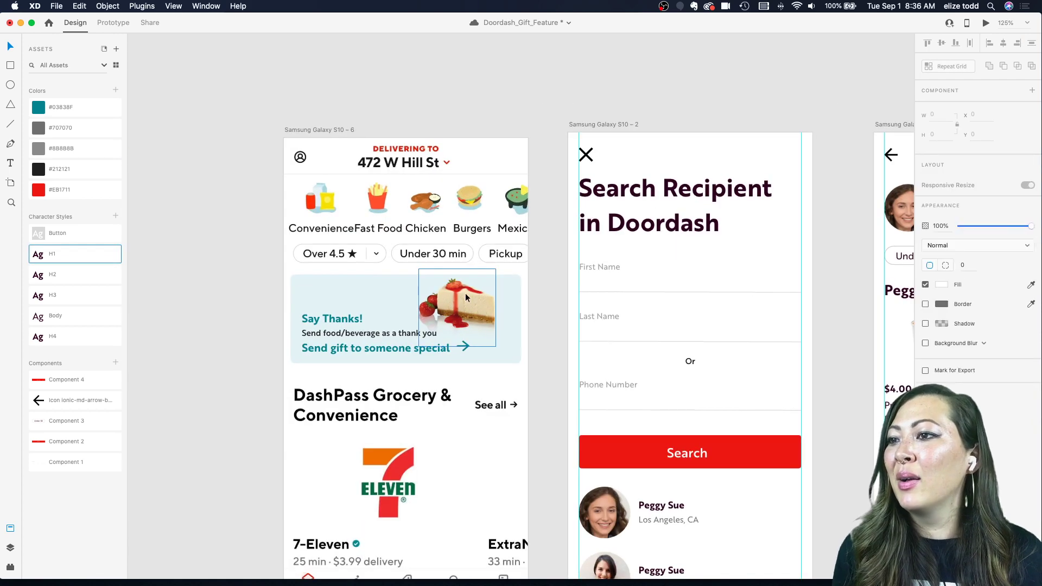
pyautogui.click(455, 307)
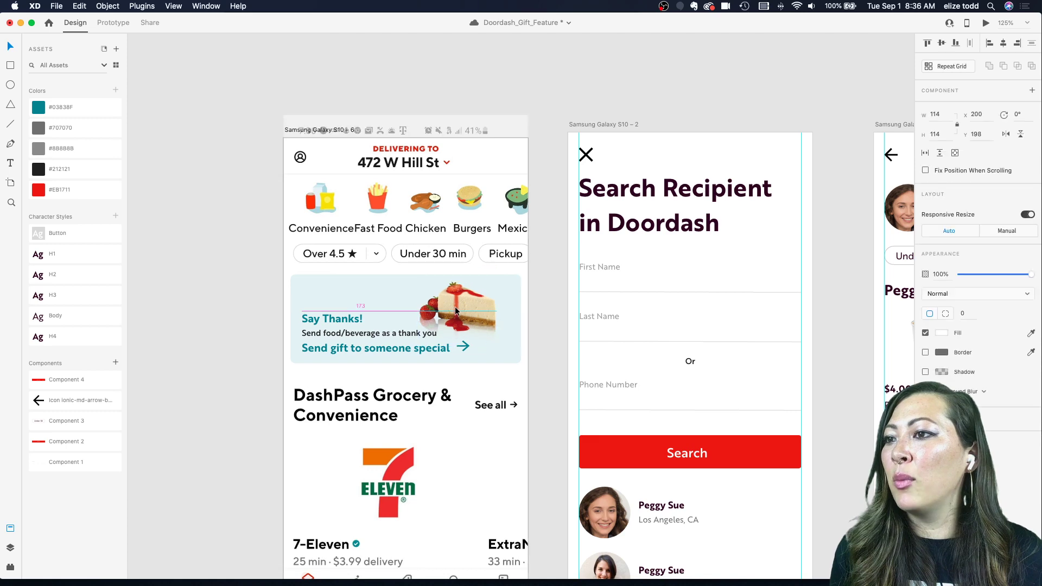
pyautogui.scroll(-4, 314, 308)
pyautogui.click(314, 309)
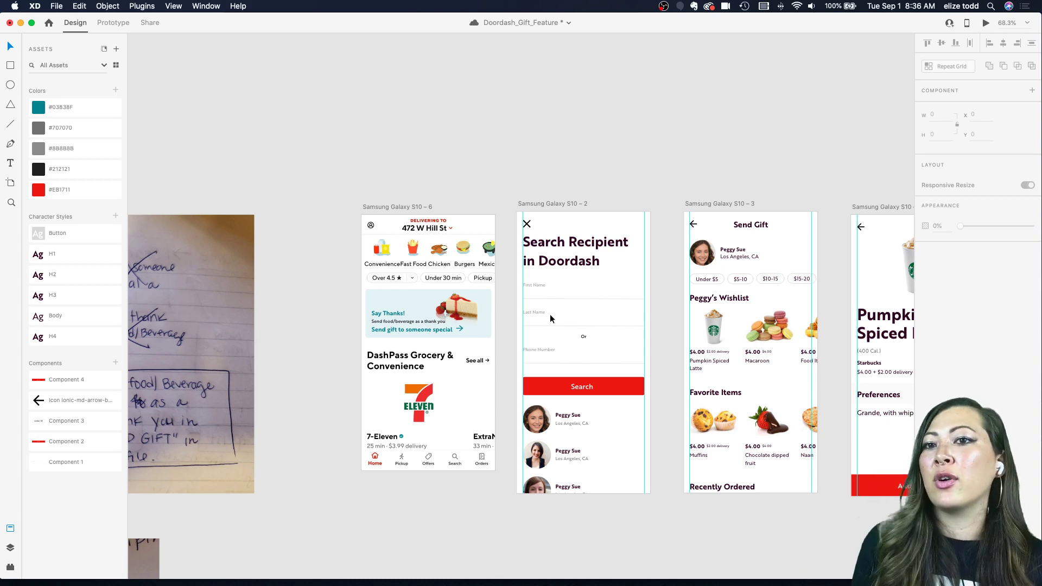
# - Review the row of five gift-flow screens, the home screen's Say Thanks banner and the reference screenshots beneath them
pyautogui.scroll(-5, 549, 314)
pyautogui.scroll(-1, 549, 315)
pyautogui.hscroll(-1, 549, 314)
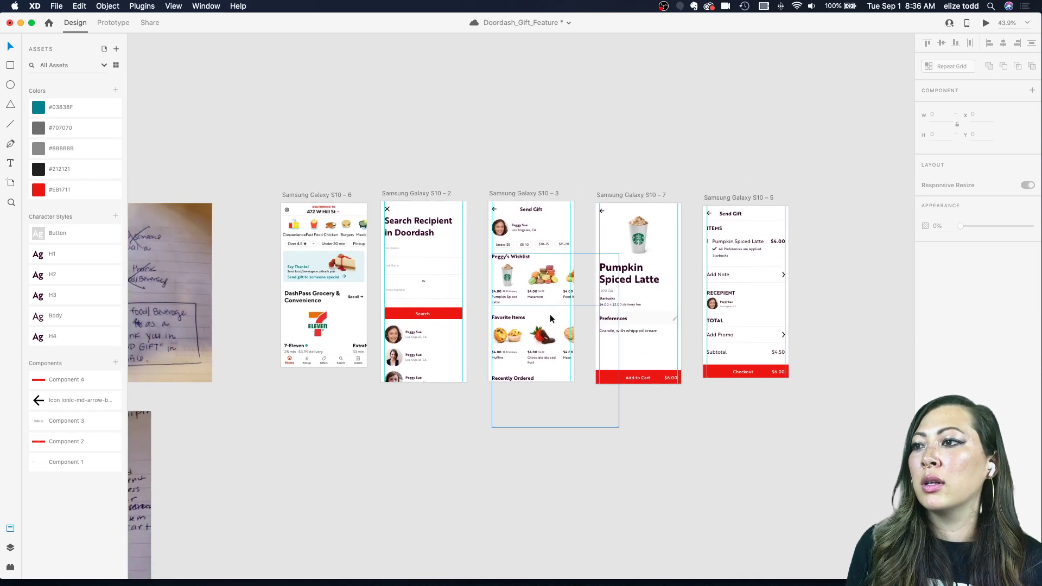
pyautogui.scroll(3, 329, 180)
pyautogui.rightClick(349, 252)
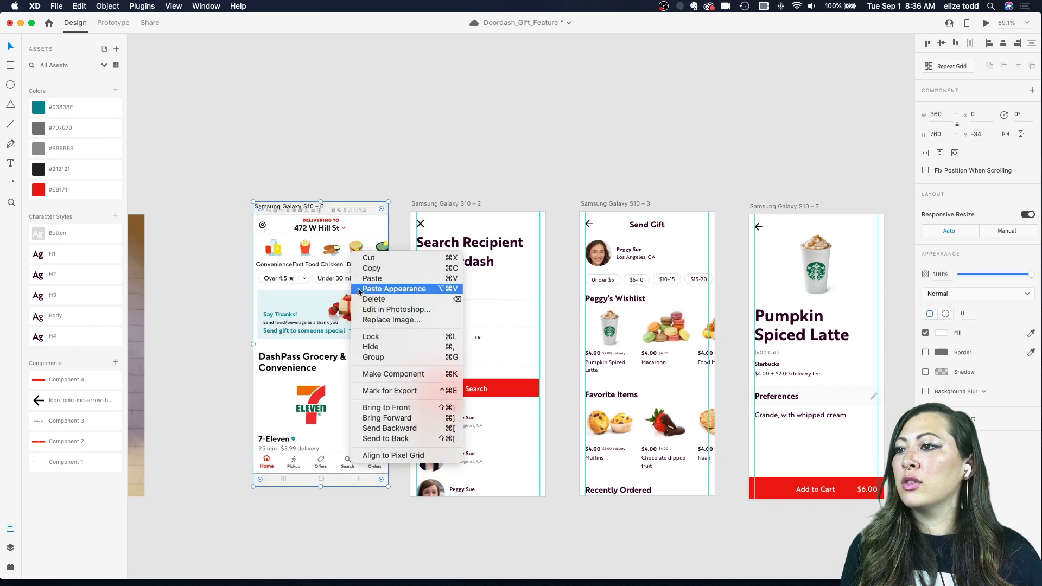
pyautogui.press('Escape')
pyautogui.click(571, 131)
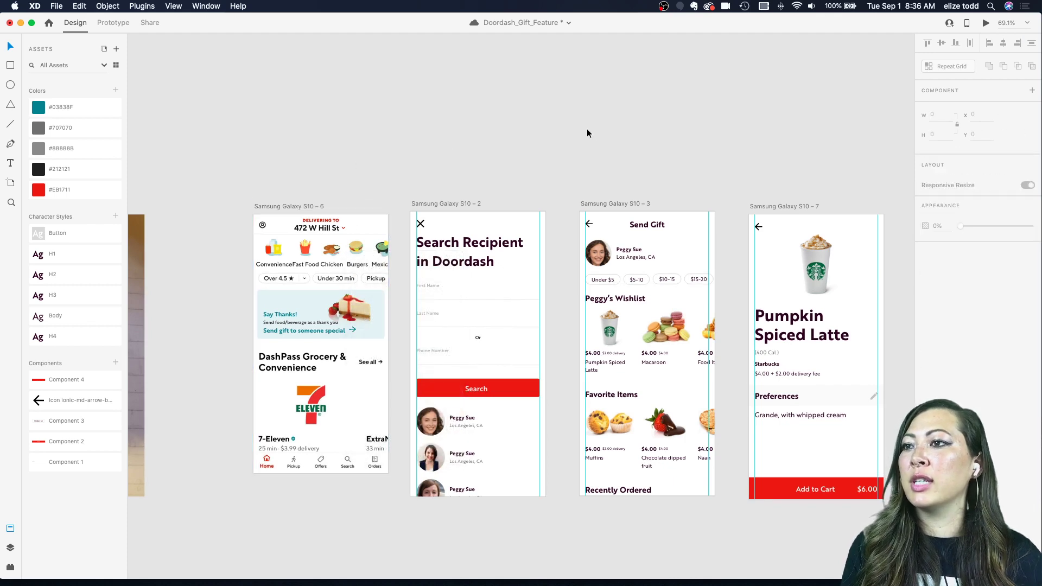
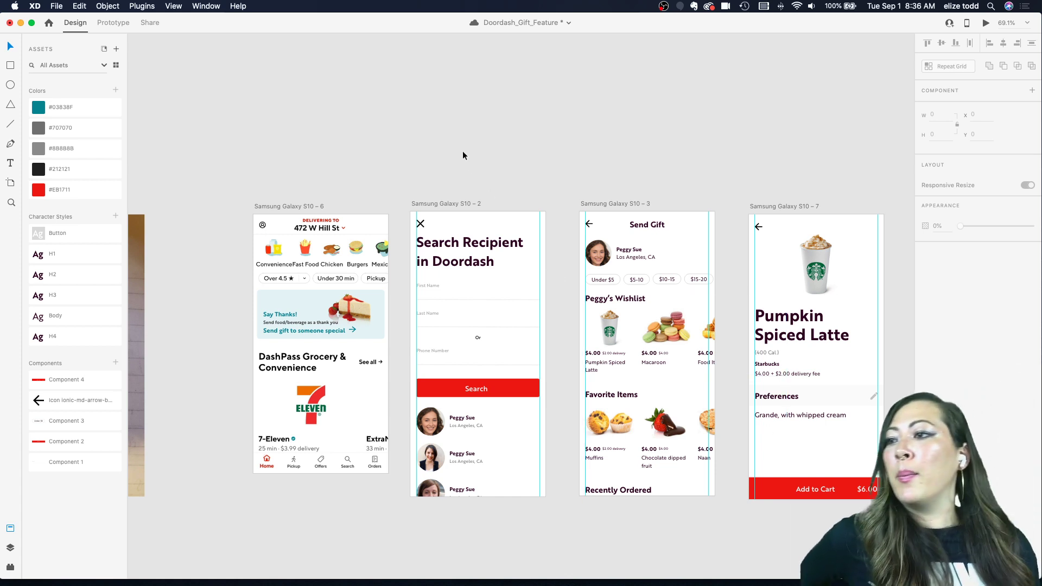
pyautogui.scroll(-3, 462, 150)
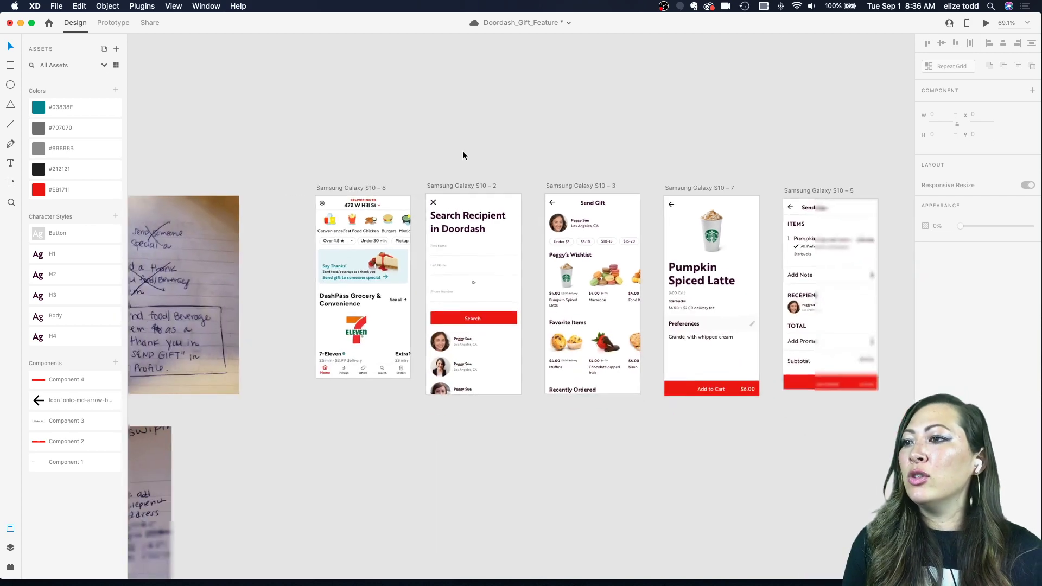
pyautogui.scroll(10, 287, 213)
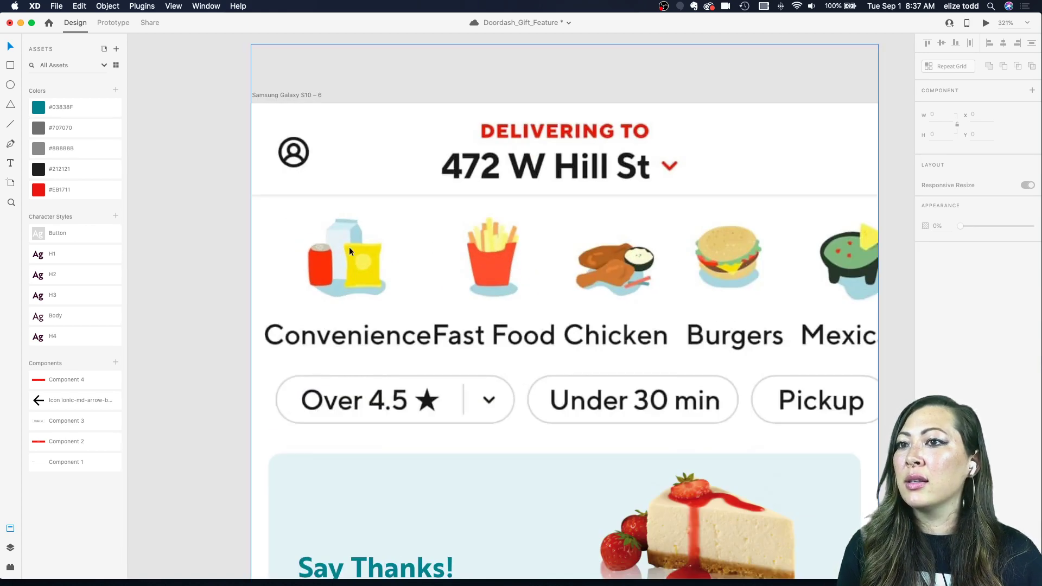
pyautogui.scroll(-10, 364, 252)
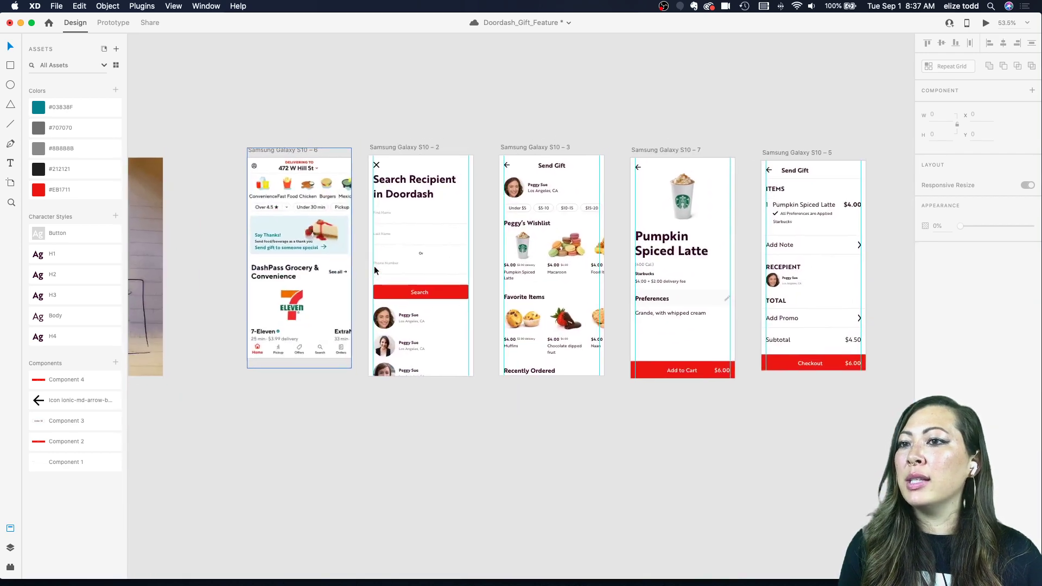
pyautogui.hscroll(-5, 374, 266)
pyautogui.scroll(-5, 374, 266)
pyautogui.scroll(-5, 402, 310)
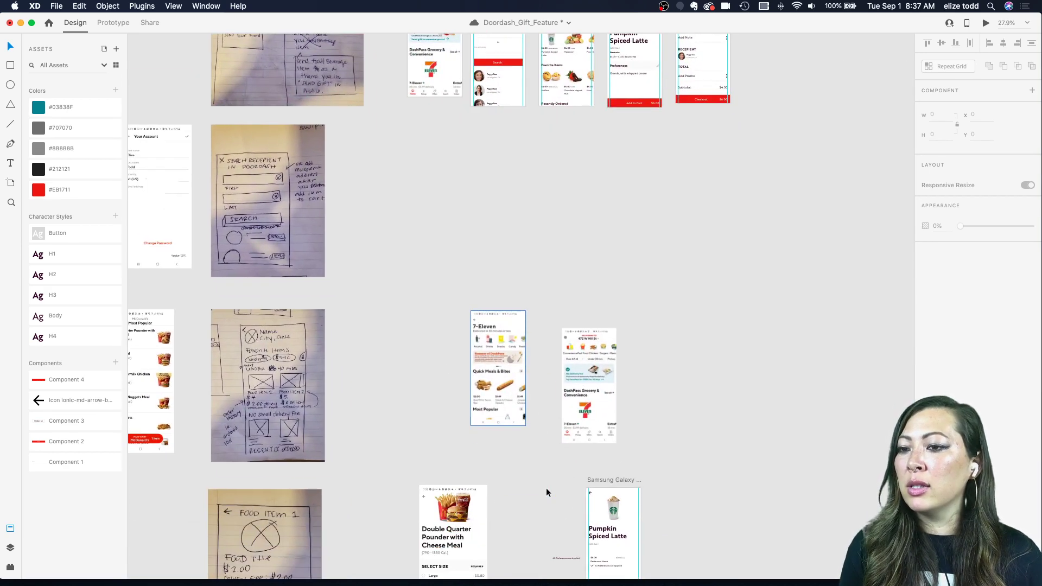
pyautogui.scroll(5, 546, 487)
pyautogui.scroll(10, 514, 380)
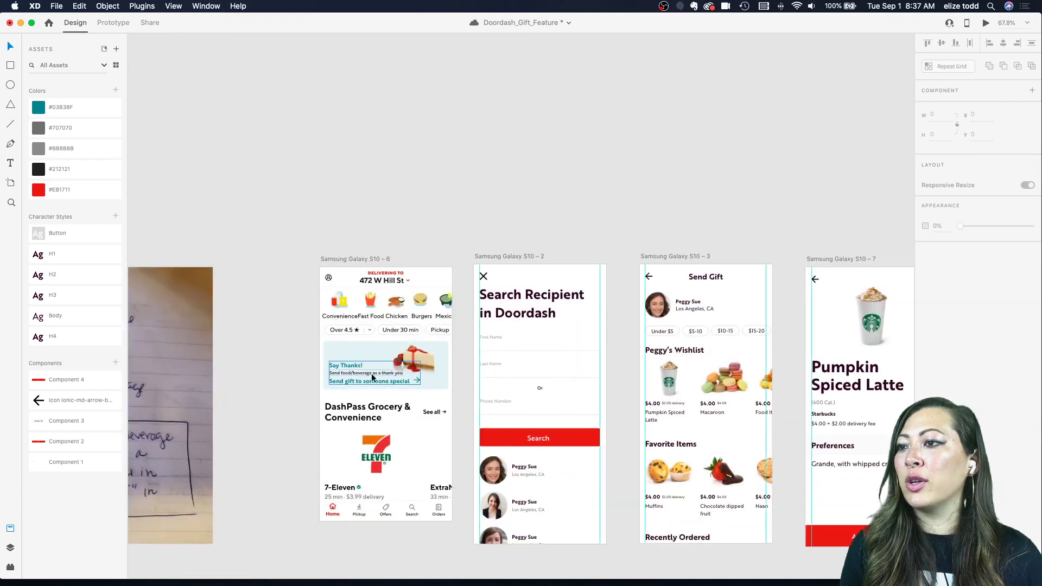
pyautogui.scroll(5, 371, 373)
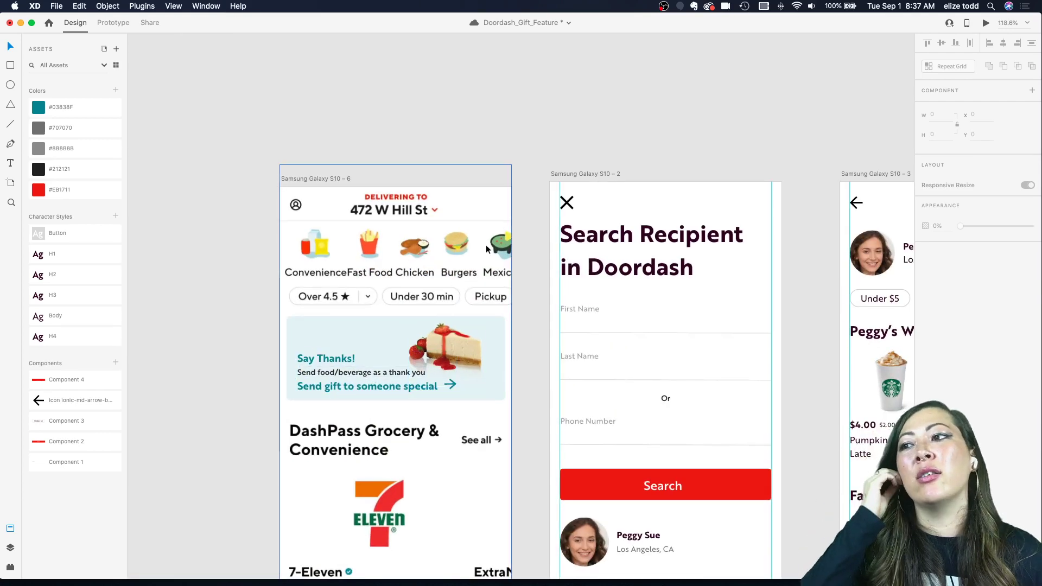
pyautogui.scroll(-5, 488, 266)
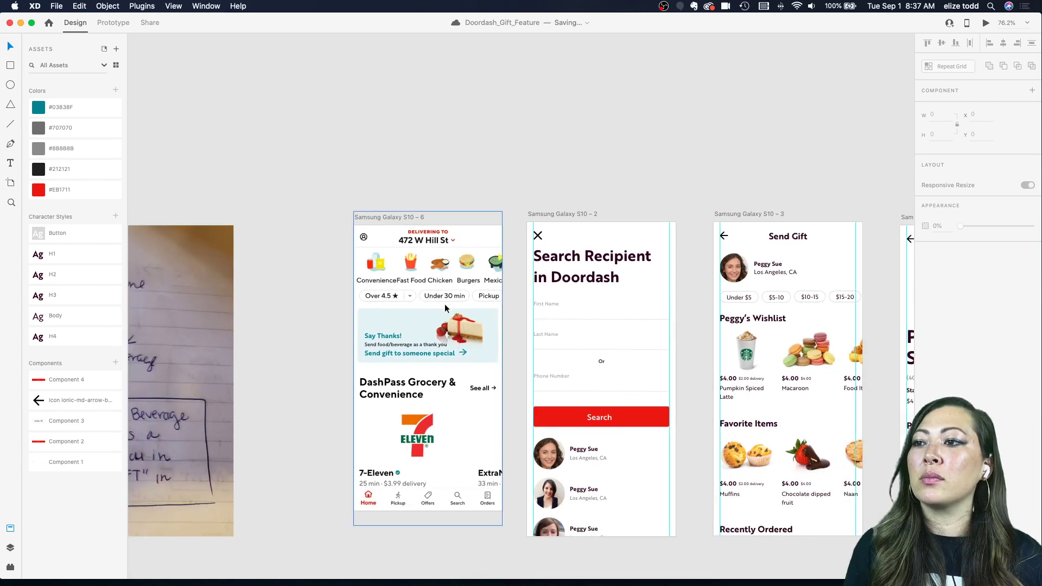
pyautogui.scroll(-10, 445, 308)
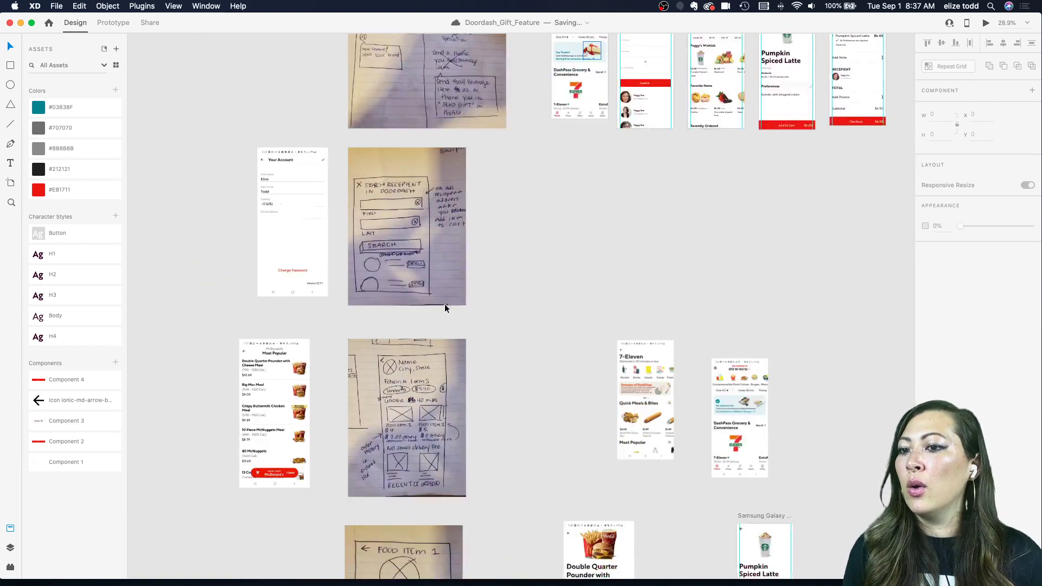
# - Move the original home-screen screenshot right beside the 7-Eleven screenshot and compare the layout of their promo banners
pyautogui.scroll(10, 667, 434)
pyautogui.click(625, 332)
pyautogui.moveTo(626, 332); pyautogui.dragTo(633, 337)
pyautogui.scroll(6, 510, 240)
pyautogui.scroll(4, 544, 315)
pyautogui.scroll(-6, 543, 314)
pyautogui.scroll(4, 392, 336)
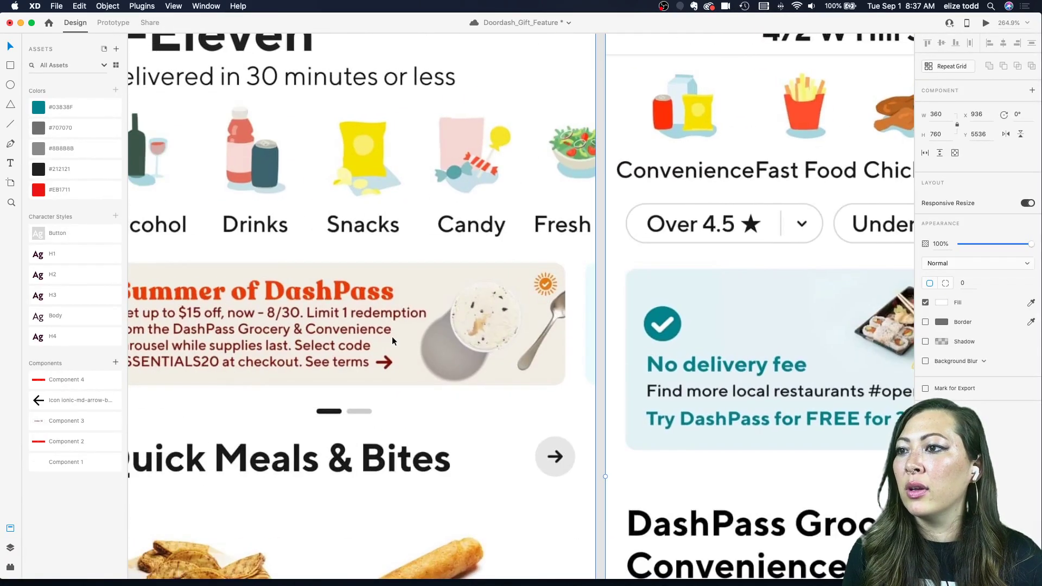
pyautogui.scroll(-8, 392, 337)
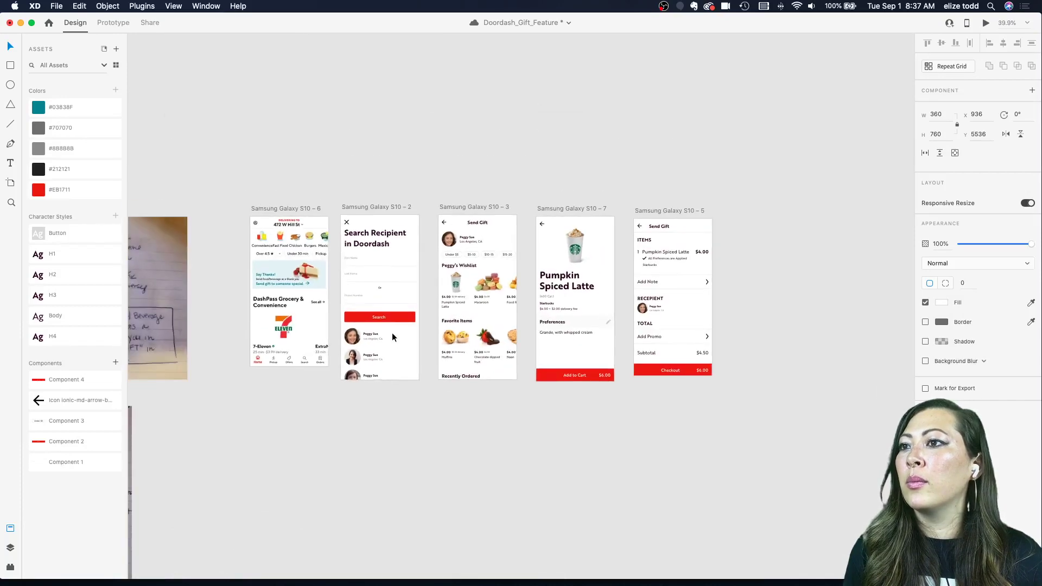
# - Shift the home screen artboard slightly left to match the spacing between the other artboards in the row
pyautogui.scroll(6, 306, 262)
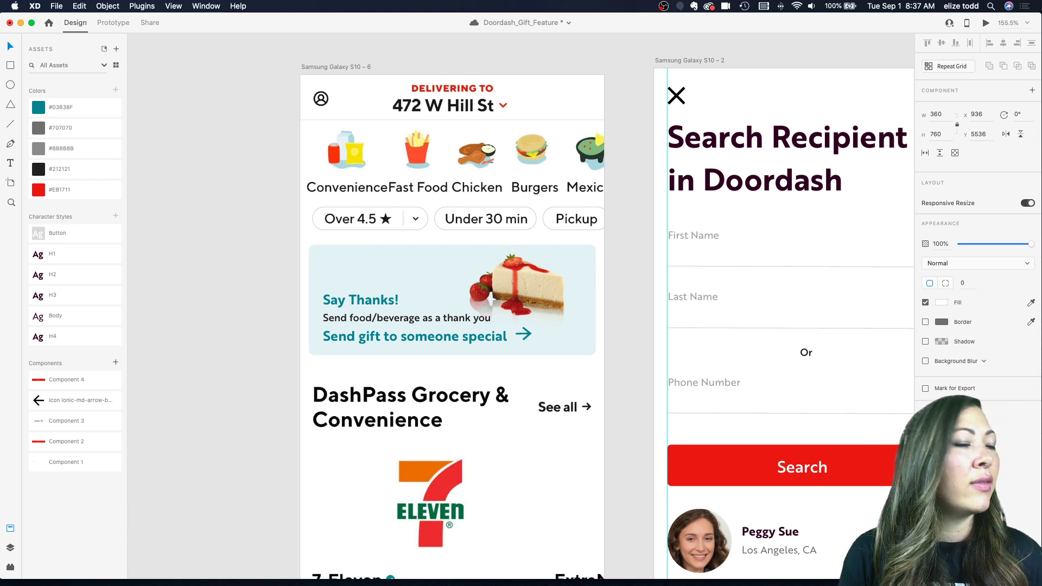
pyautogui.scroll(-4, 617, 264)
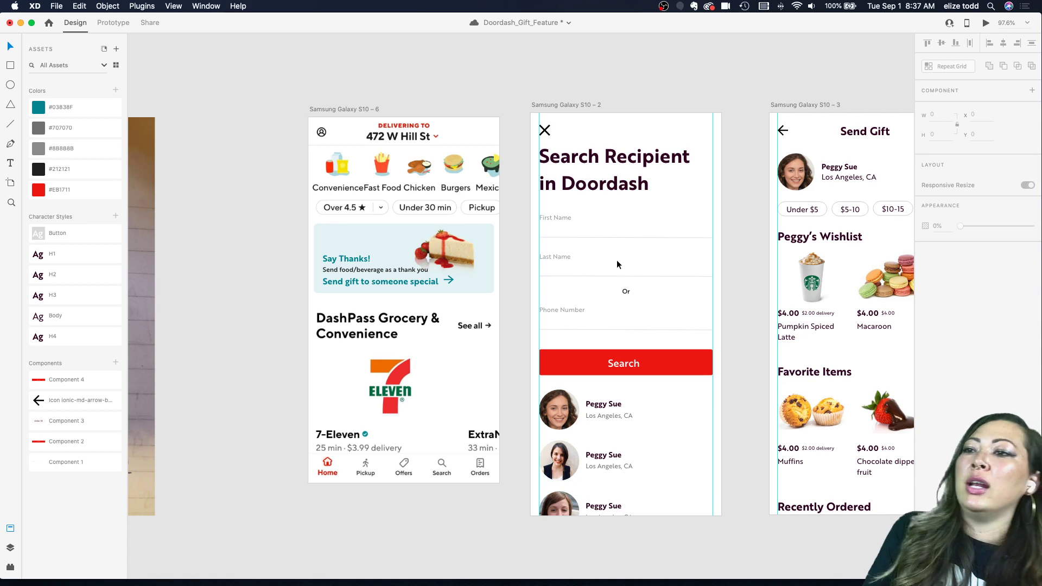
pyautogui.scroll(-5, 464, 236)
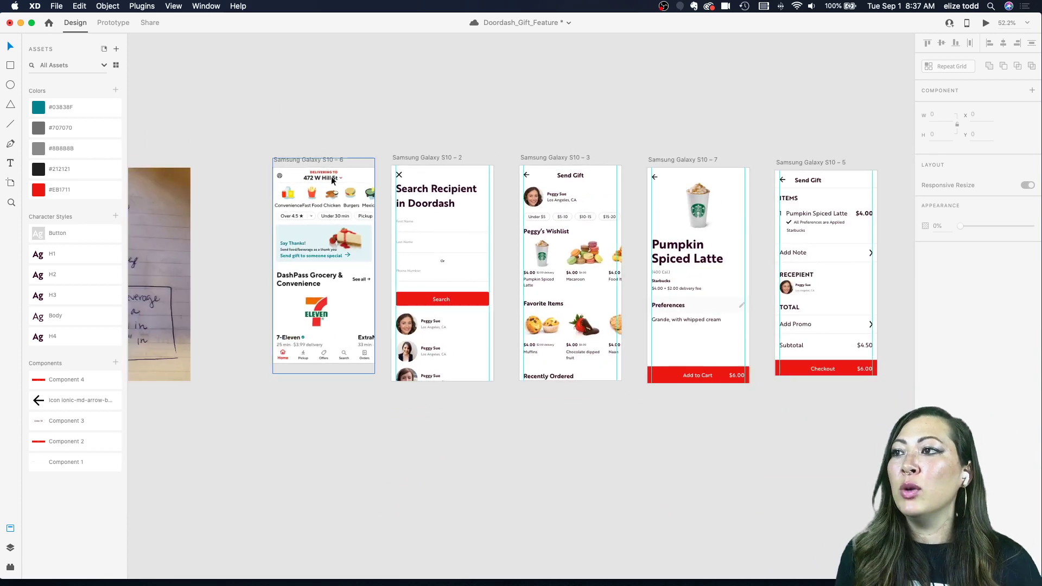
pyautogui.moveTo(316, 163); pyautogui.dragTo(306, 159)
pyautogui.click(314, 150)
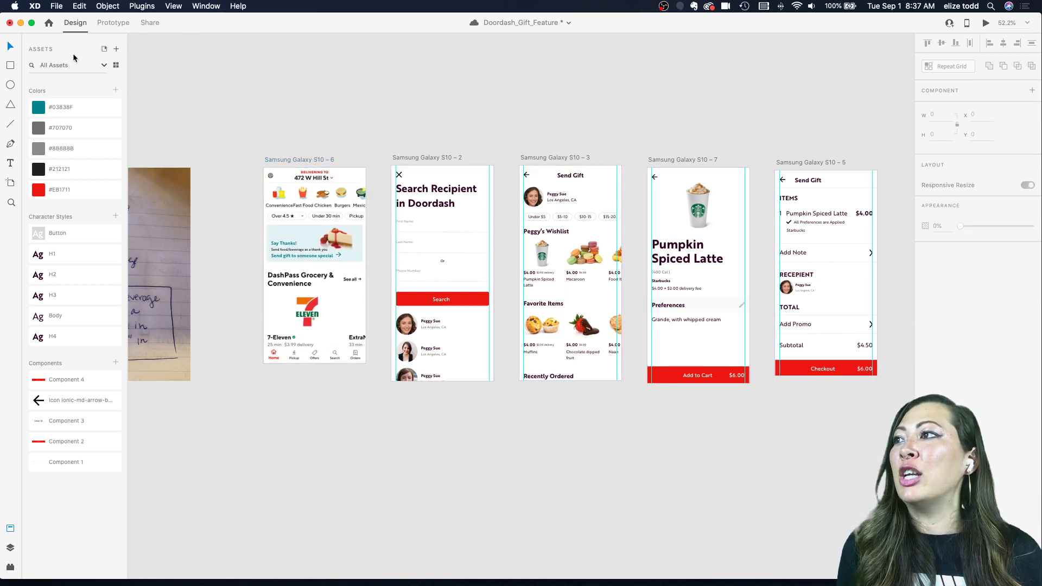
# - Link the banner's "Send gift to someone special" text to the Search Recipient screen, using a Tap trigger and a Transition action
pyautogui.click(121, 25)
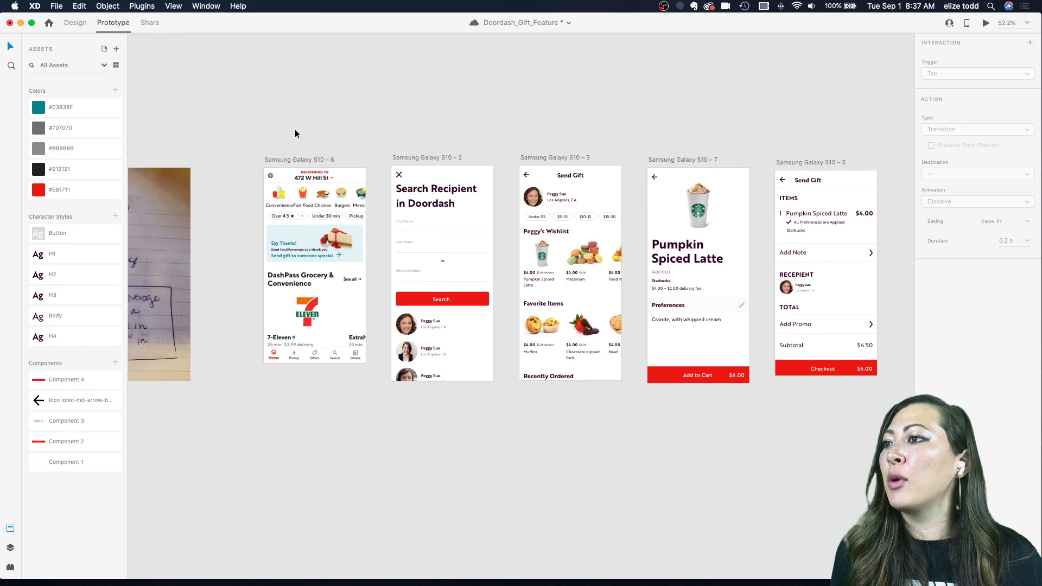
pyautogui.scroll(5, 295, 129)
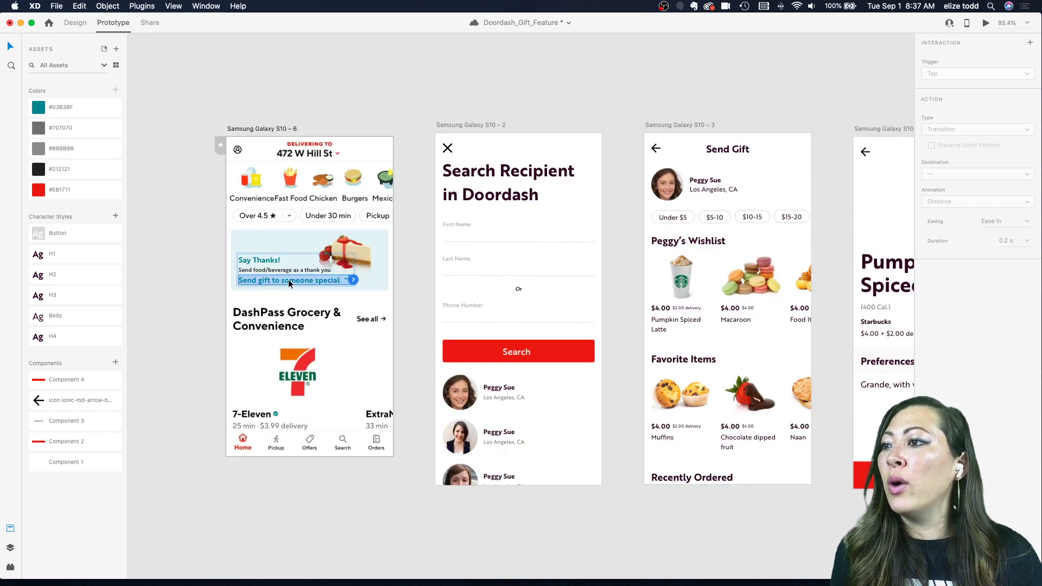
pyautogui.scroll(5, 248, 282)
pyautogui.doubleClick(248, 282)
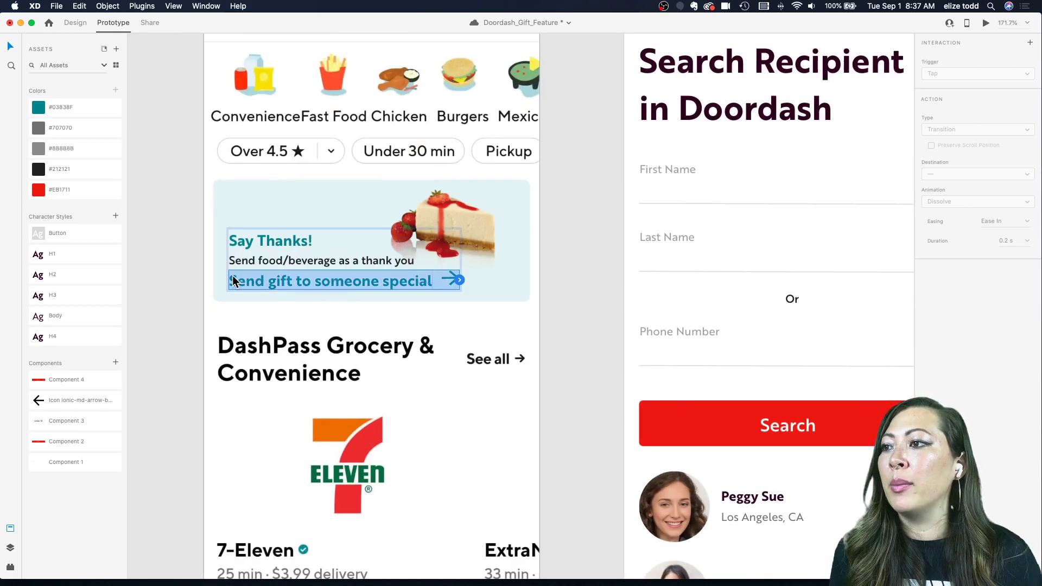
pyautogui.scroll(-3, 240, 281)
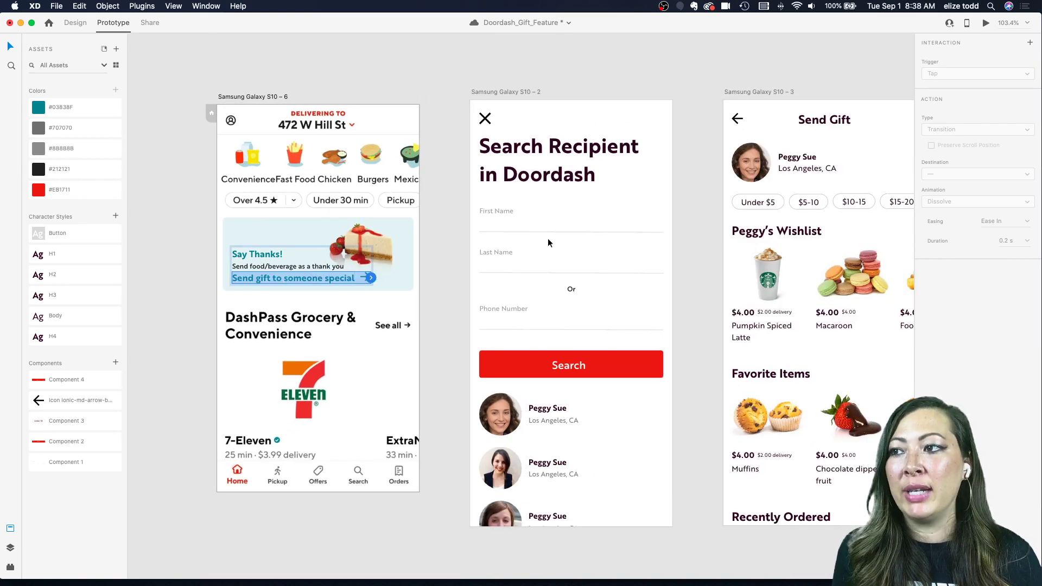
pyautogui.scroll(2, 387, 278)
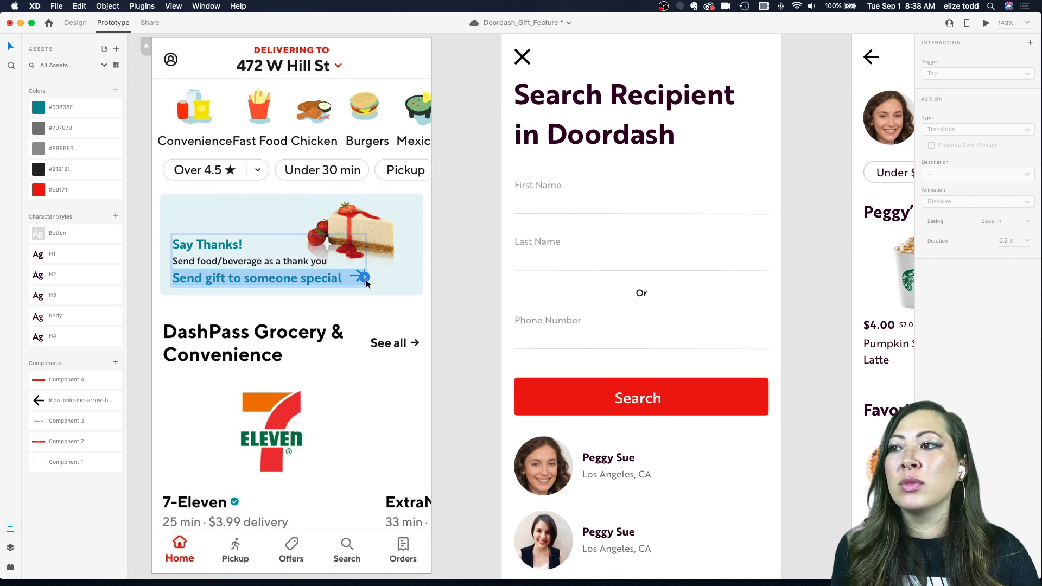
pyautogui.scroll(-2, 366, 279)
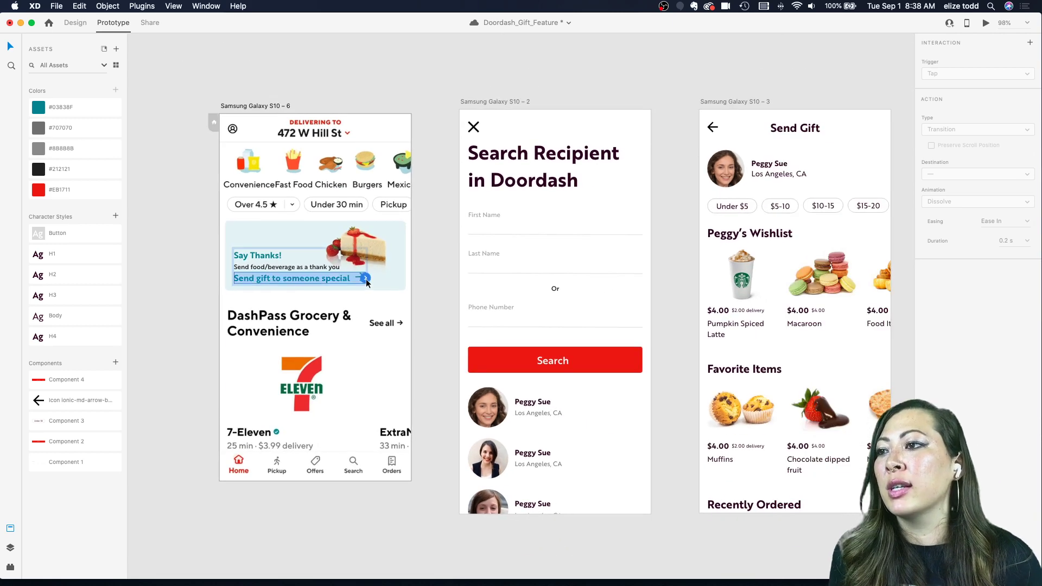
pyautogui.moveTo(366, 279); pyautogui.dragTo(500, 264)
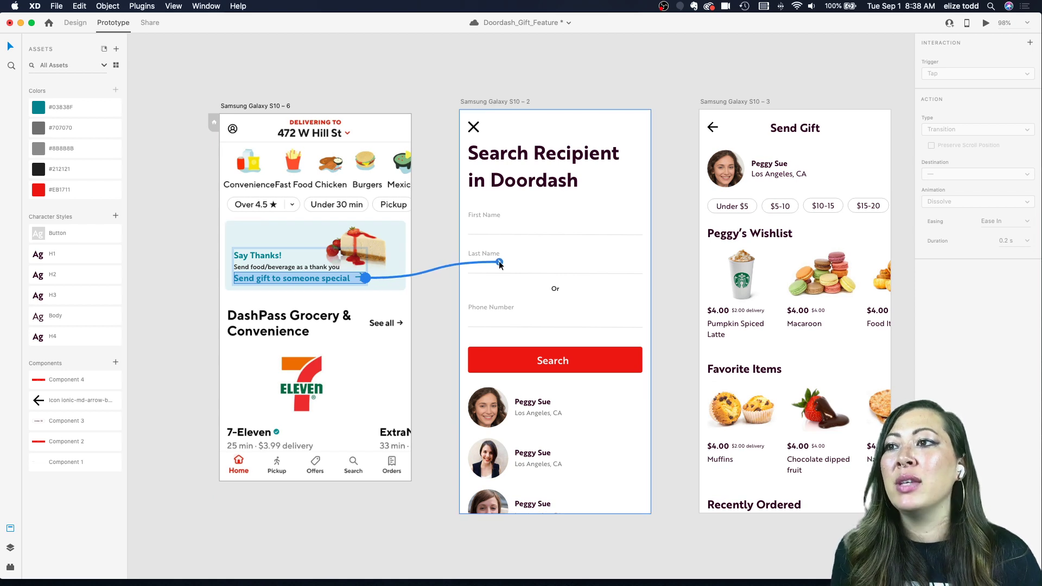
pyautogui.moveTo(499, 263); pyautogui.dragTo(500, 265)
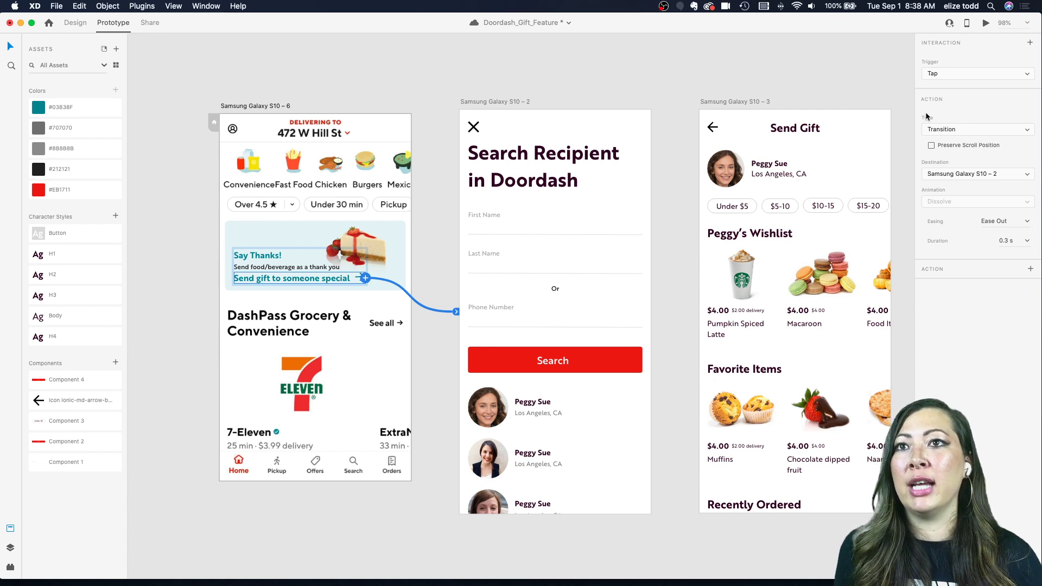
pyautogui.click(937, 73)
pyautogui.click(939, 73)
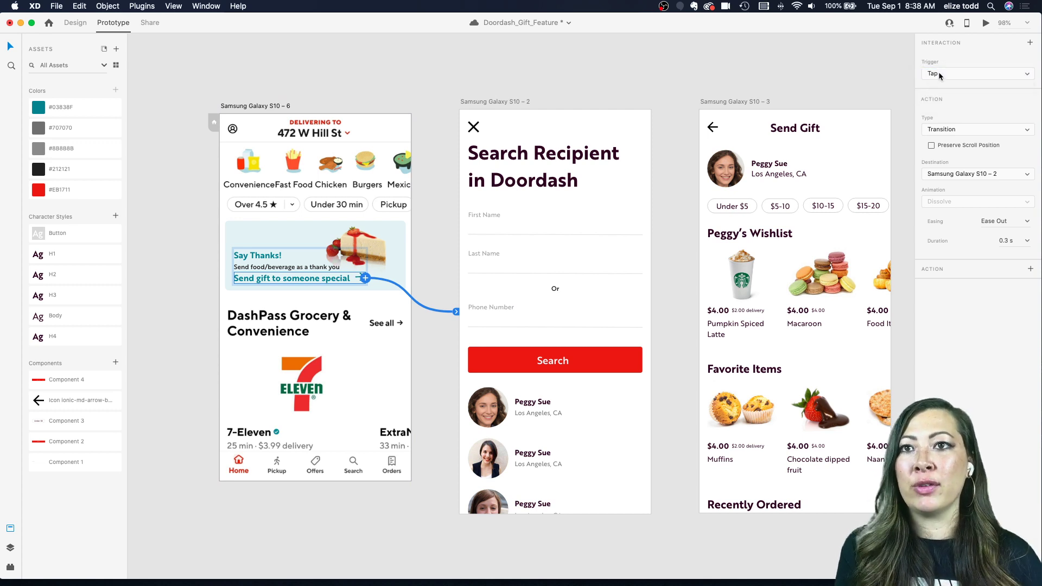
pyautogui.click(963, 128)
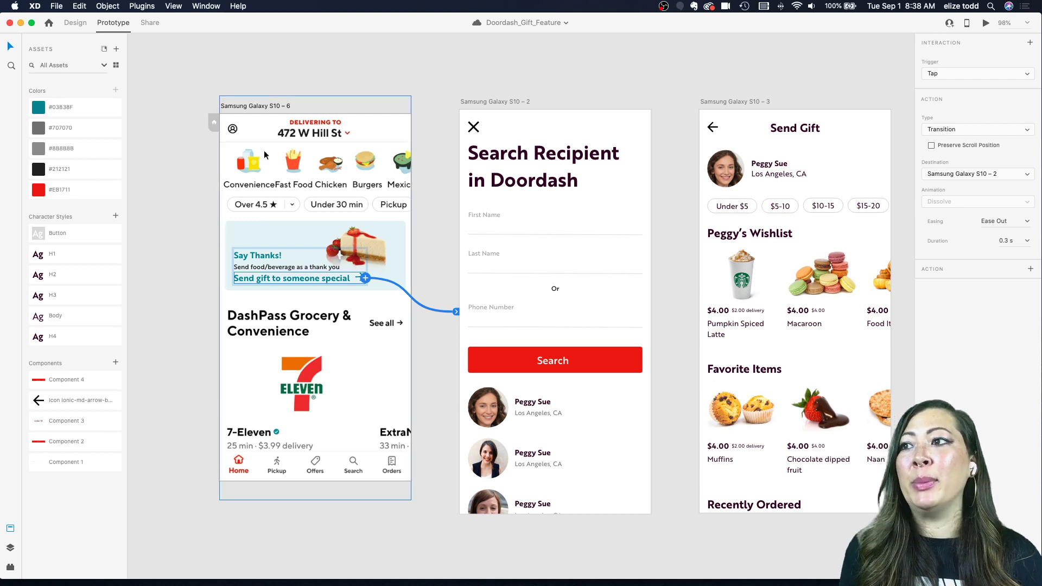
# - Preview the prototype and follow the banner link from the home screen to the Search Recipient screen
pyautogui.click(986, 23)
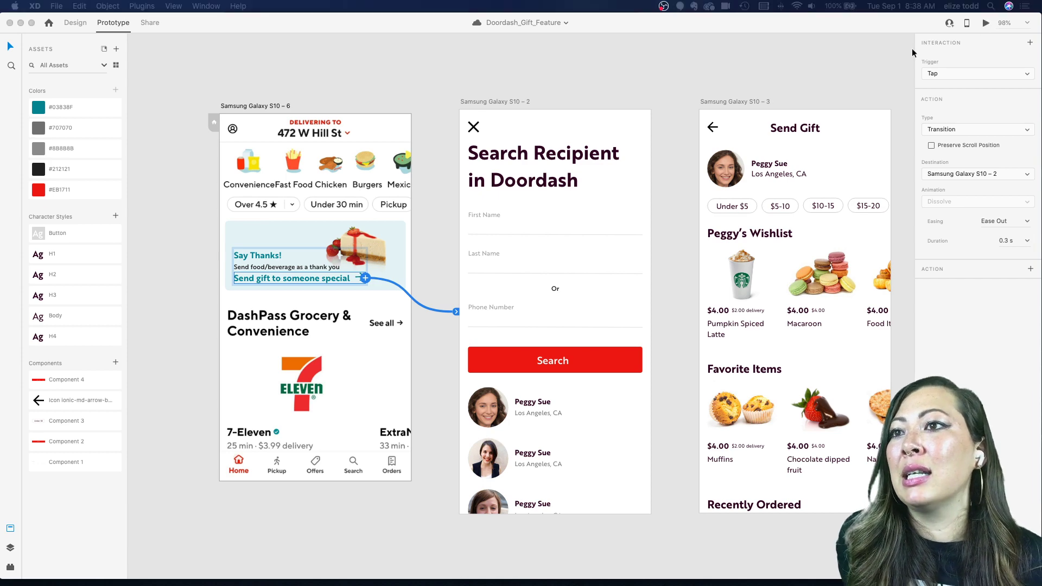
pyautogui.moveTo(326, 102)
pyautogui.mouseDown()
pyautogui.moveTo(622, 101)
pyautogui.moveTo(263, 102)
pyautogui.moveTo(328, 102)
pyautogui.mouseUp()
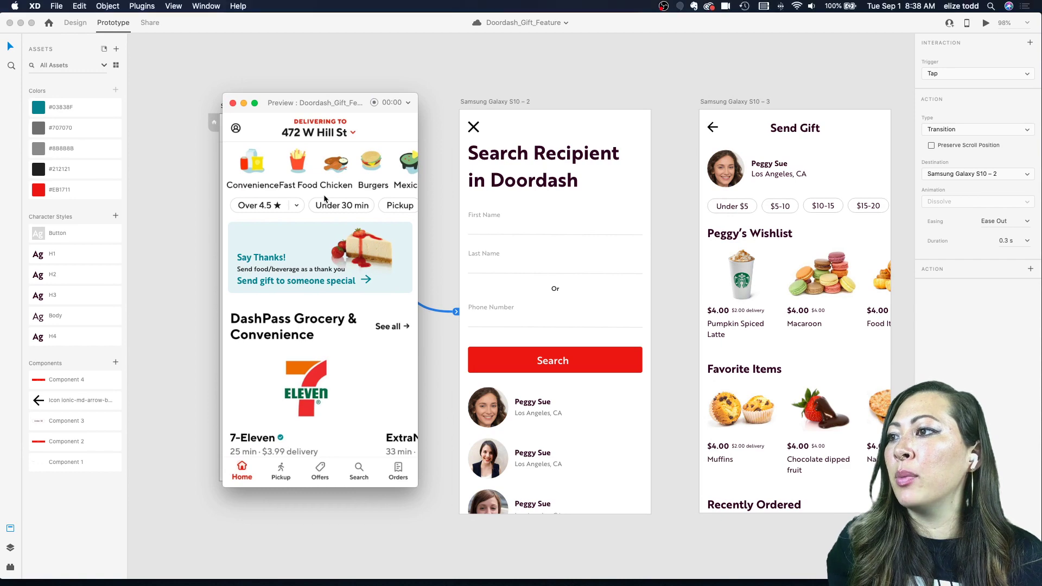
pyautogui.click(276, 284)
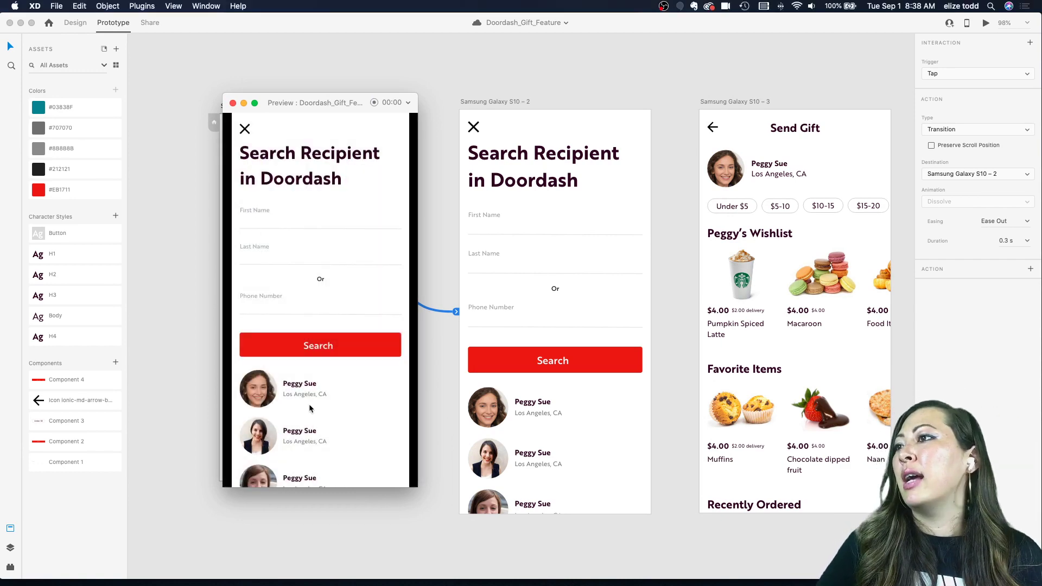
pyautogui.click(232, 103)
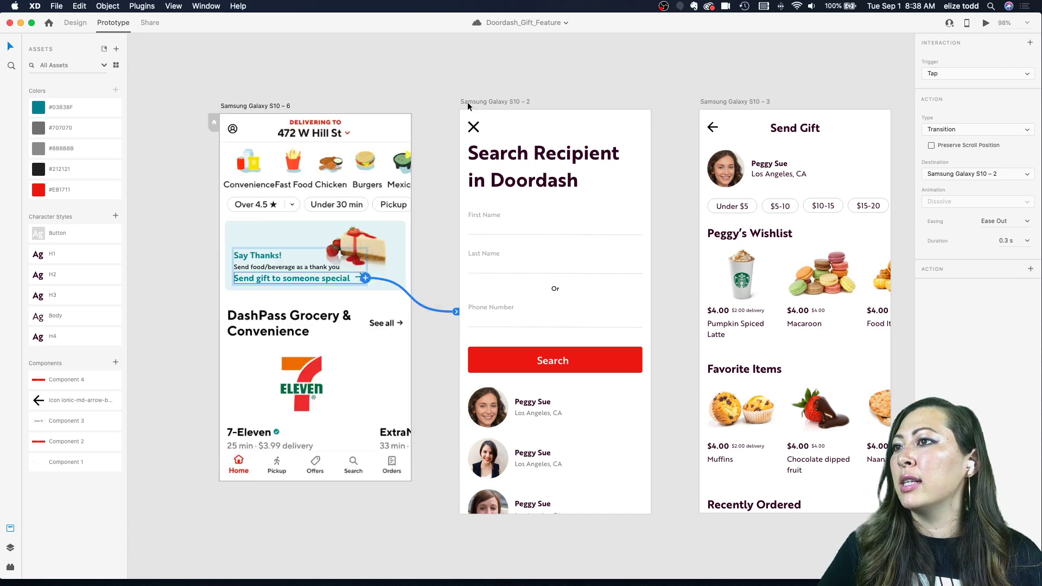
# - Set the viewport height of the Search Recipient artboard to 690 to match the home screen artboard
pyautogui.click(484, 101)
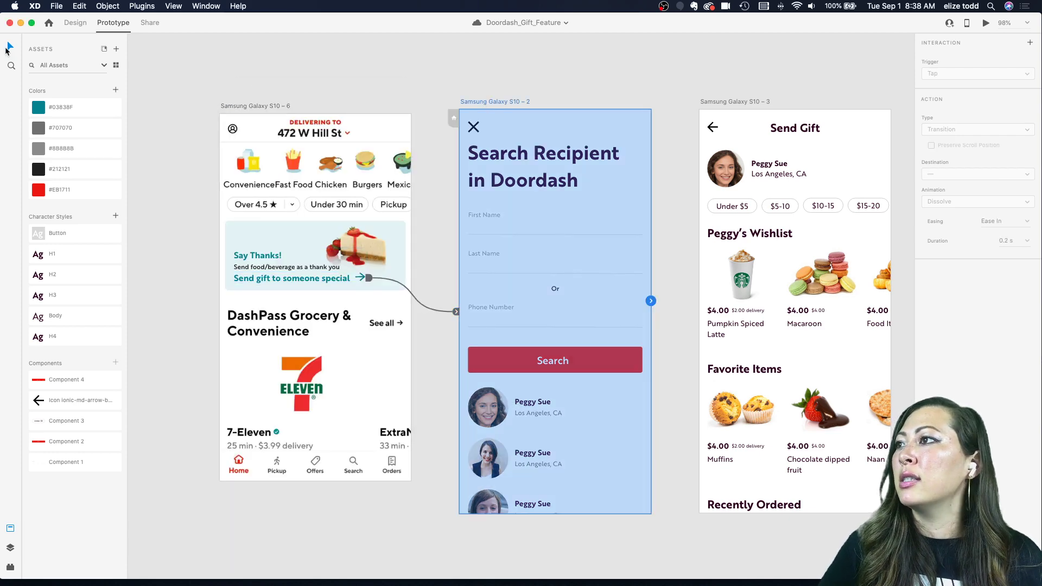
pyautogui.click(75, 22)
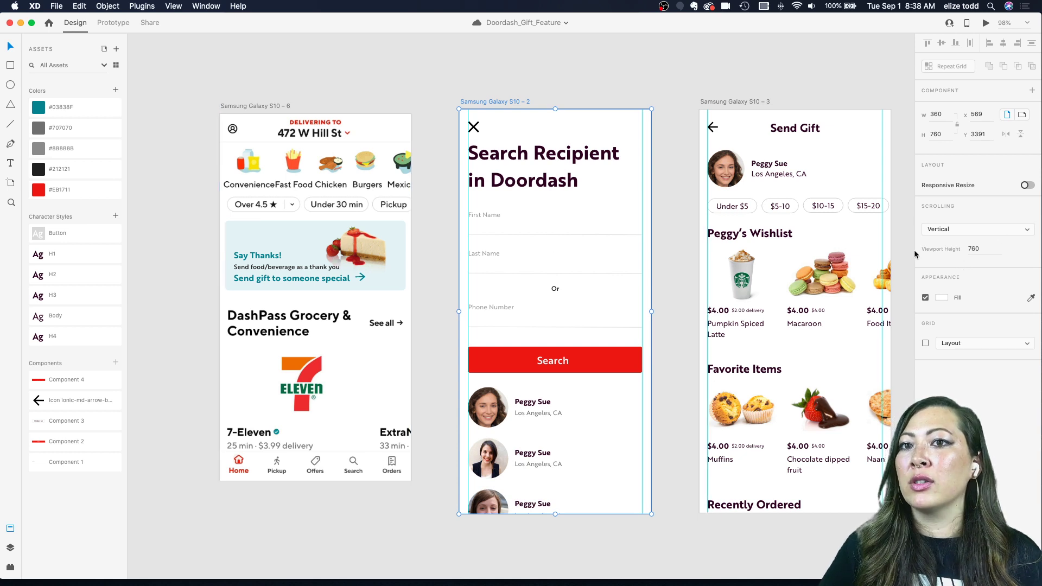
pyautogui.click(393, 102)
pyautogui.click(239, 106)
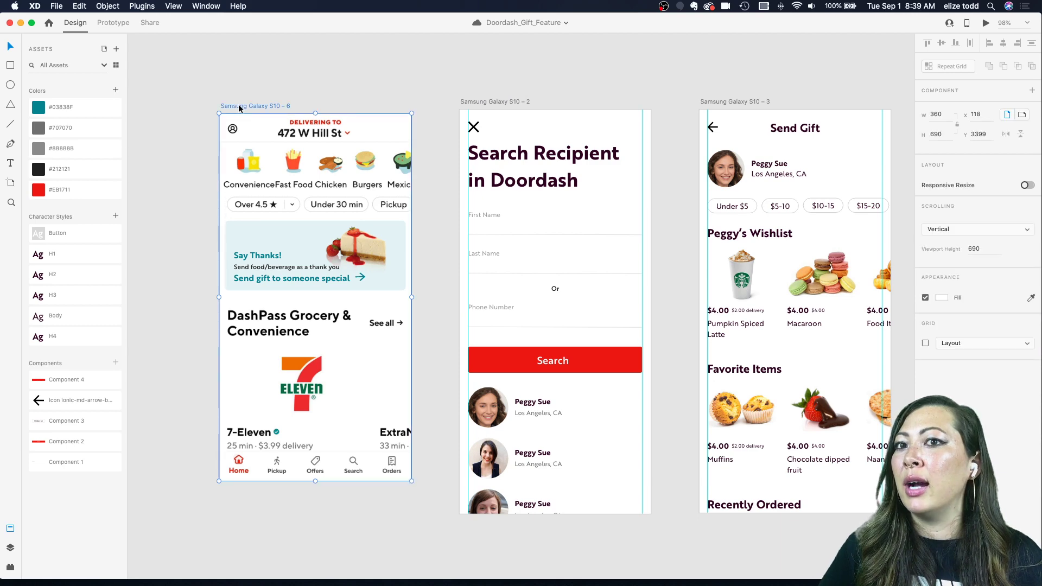
pyautogui.scroll(-5, 500, 126)
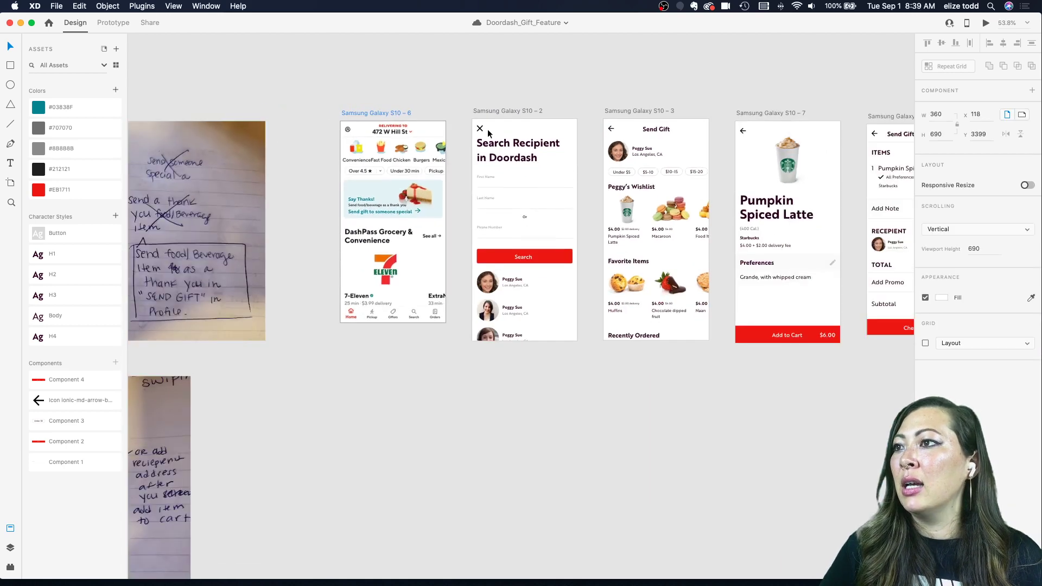
pyautogui.click(565, 115)
pyautogui.scroll(3, 559, 114)
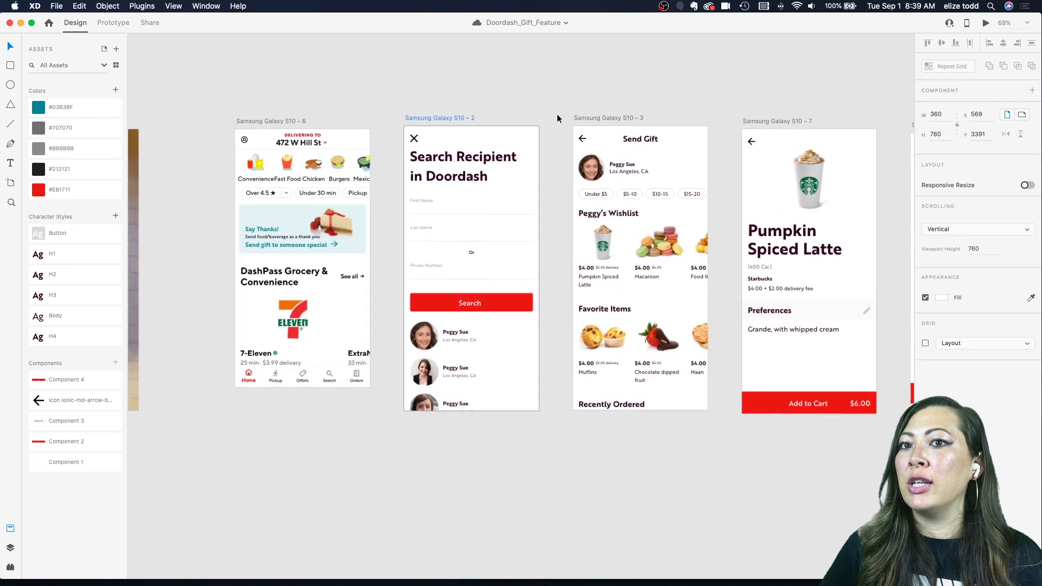
pyautogui.moveTo(1004, 251); pyautogui.dragTo(969, 250)
pyautogui.write('690')
pyautogui.press('Return')
pyautogui.click(461, 95)
# - Preview the flow from the home screen through the banner link and check the vertical scrolling of the Search Recipient screen
pyautogui.click(285, 120)
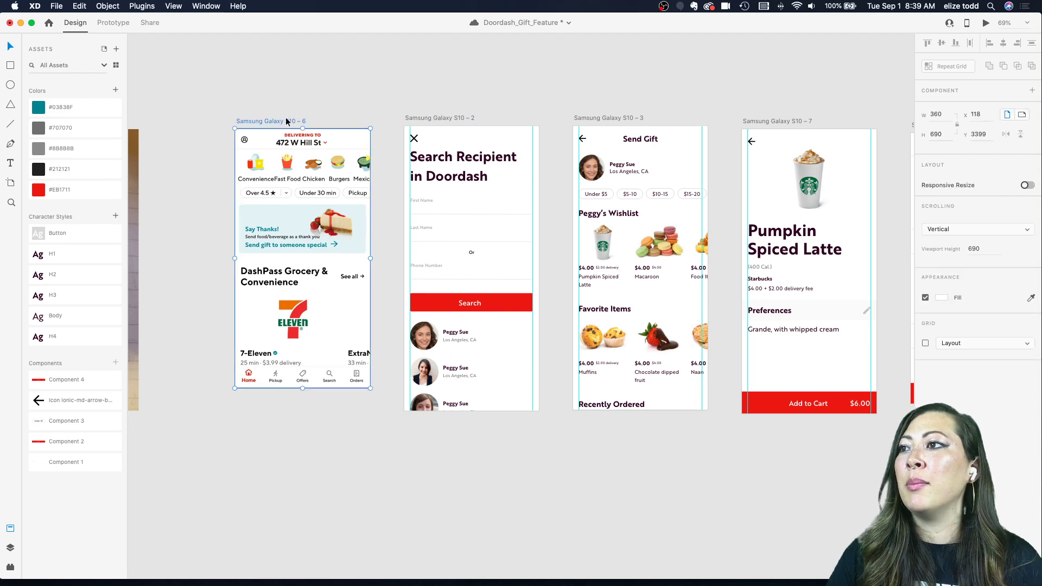
pyautogui.click(984, 23)
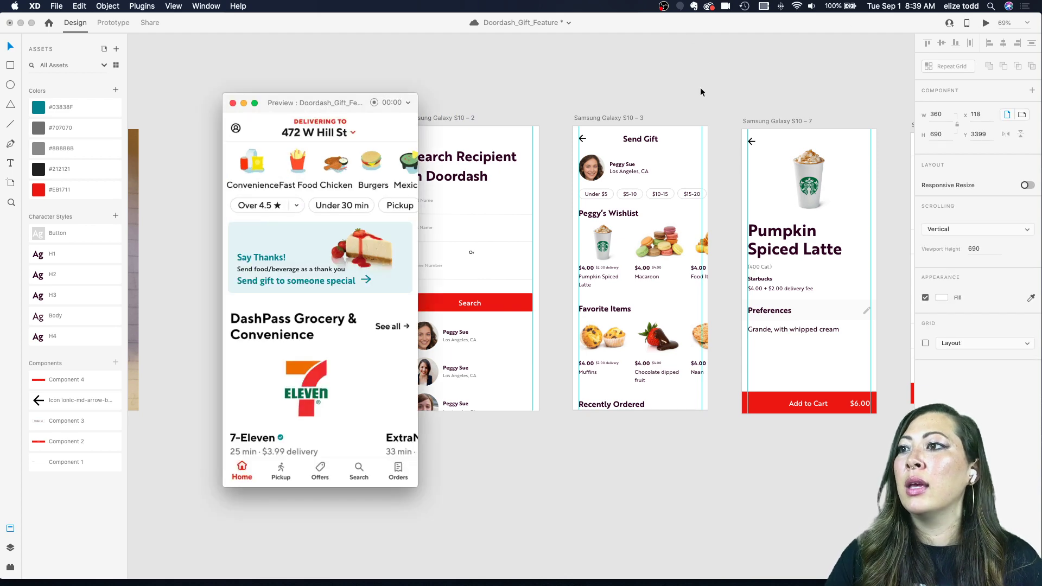
pyautogui.click(286, 286)
pyautogui.scroll(-3, 349, 432)
pyautogui.scroll(4, 348, 431)
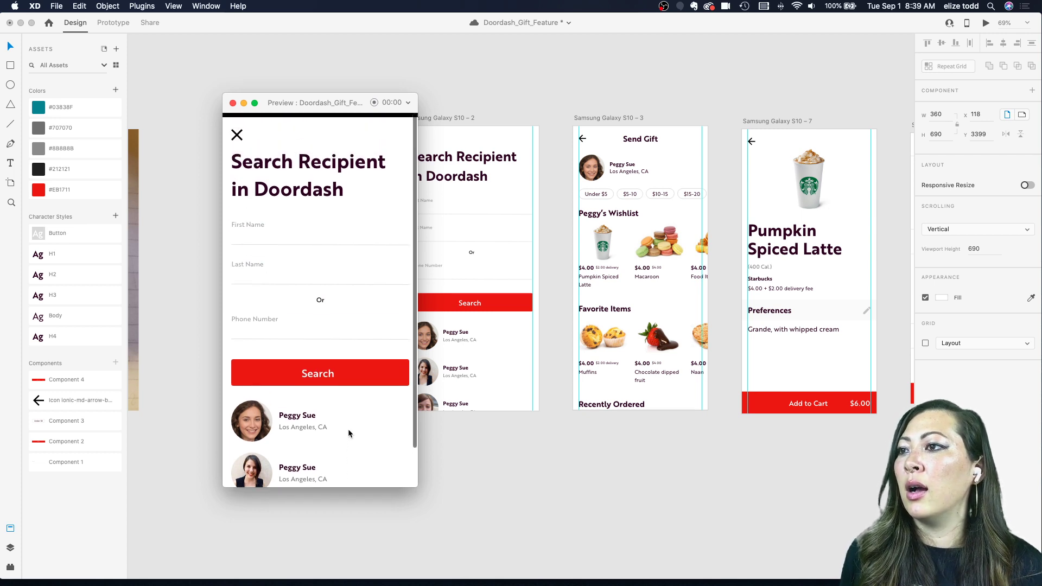
pyautogui.scroll(-2, 349, 433)
pyautogui.scroll(1, 348, 433)
pyautogui.scroll(-2, 349, 433)
pyautogui.scroll(2, 349, 433)
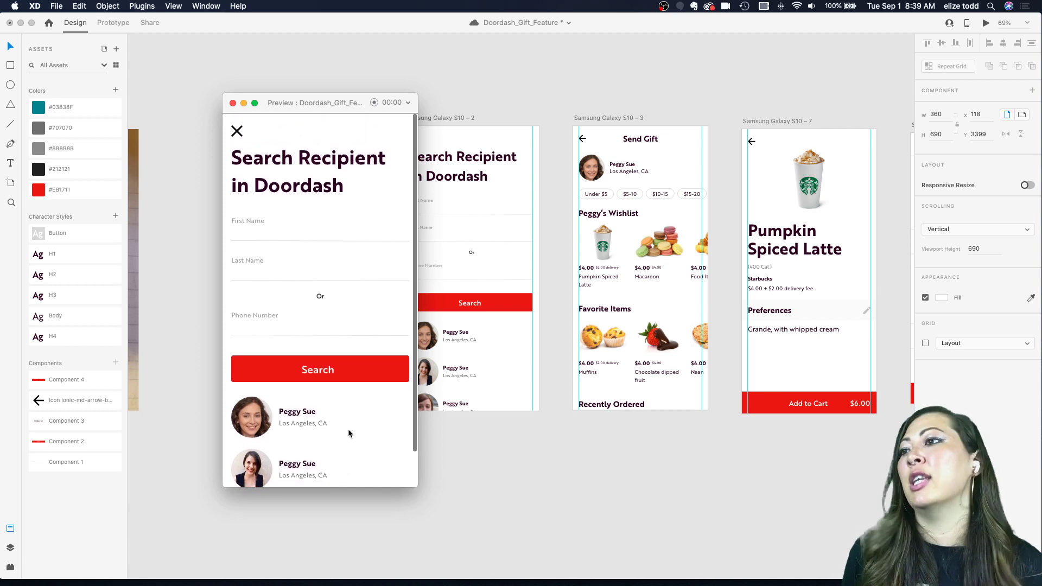
pyautogui.click(233, 103)
# - Examine the Search Recipient artboard's viewport boundary and its First Name field alongside the neighbouring gift-flow screens
pyautogui.click(427, 121)
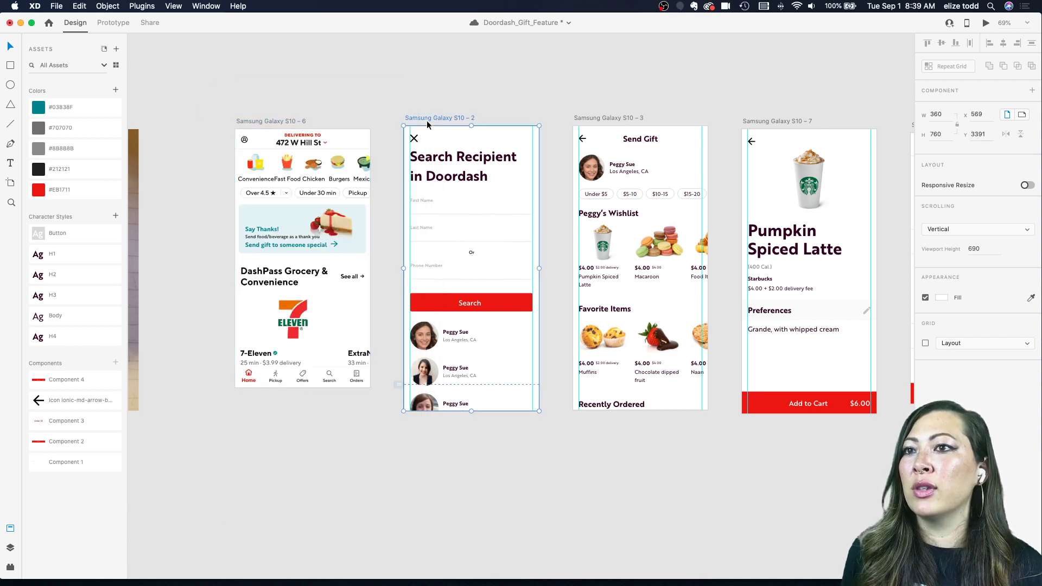
pyautogui.click(426, 113)
pyautogui.click(434, 118)
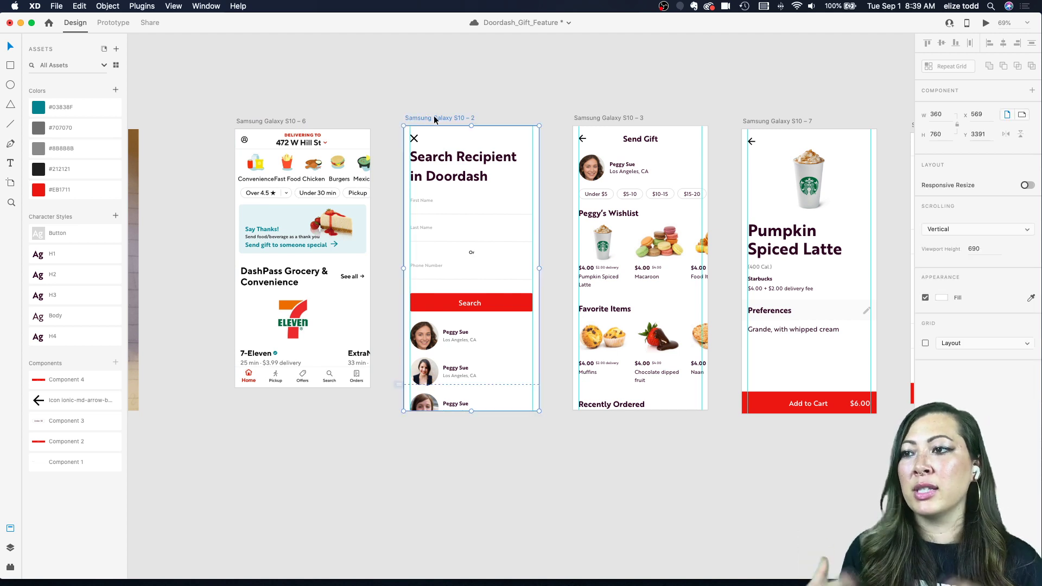
pyautogui.hscroll(4, 397, 404)
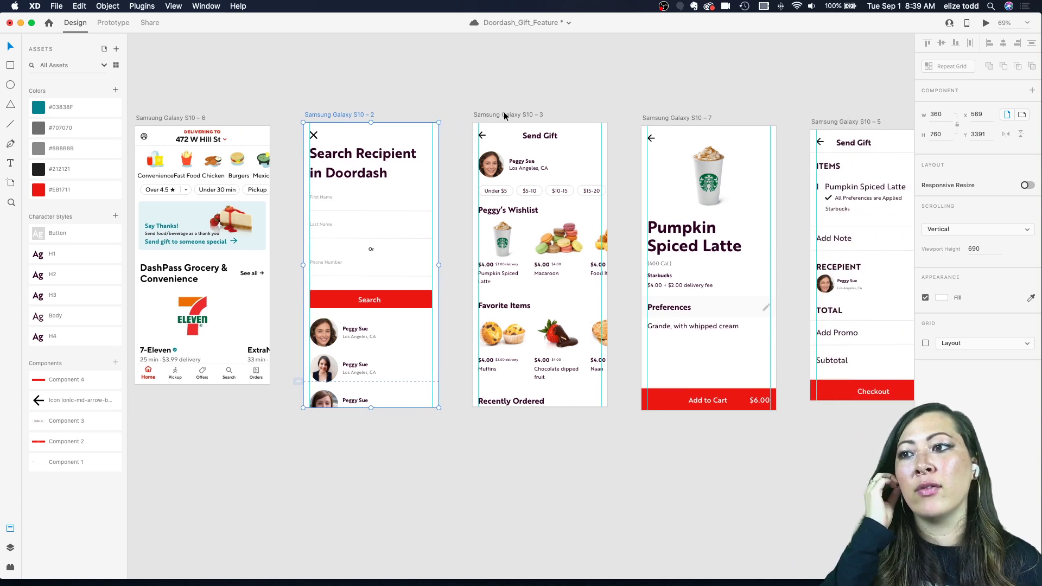
pyautogui.hscroll(-2, 434, 109)
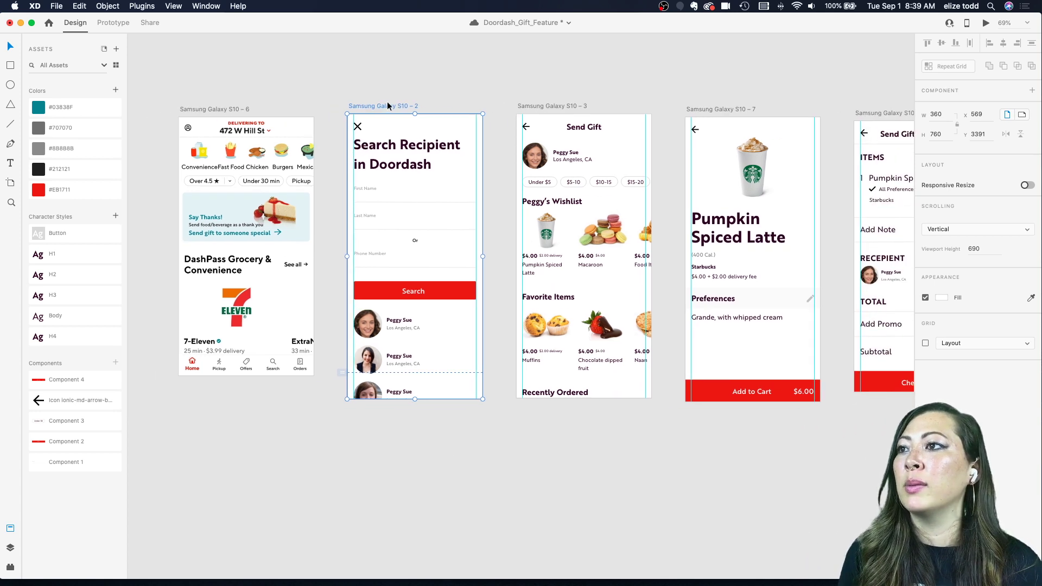
pyautogui.scroll(5, 510, 93)
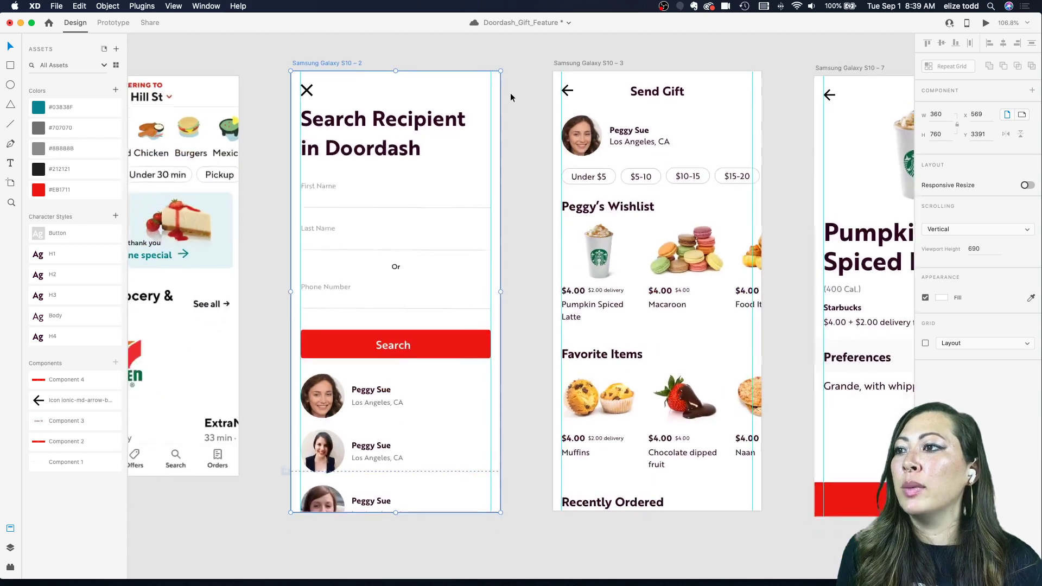
pyautogui.click(331, 177)
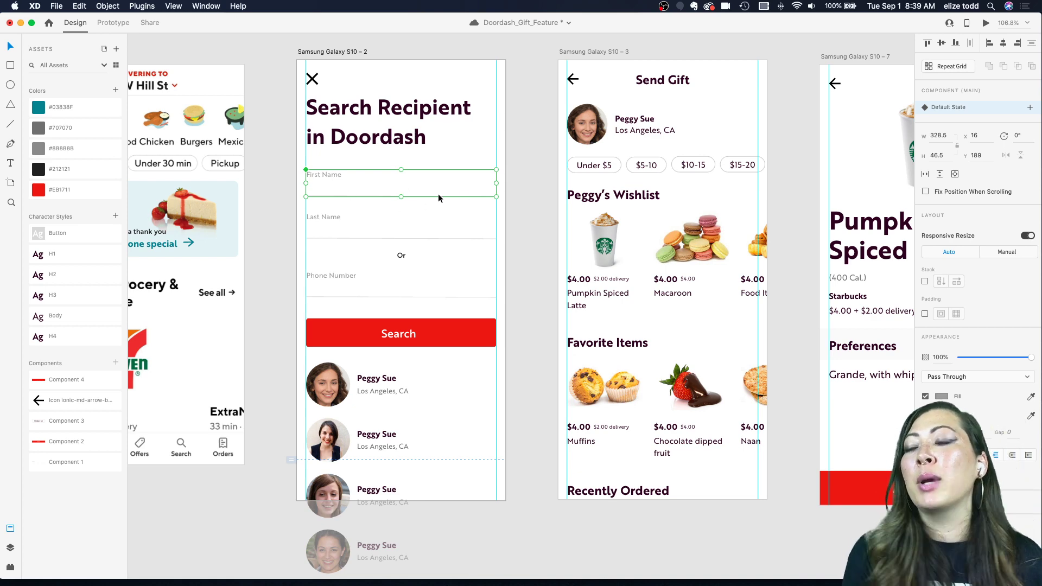
pyautogui.scroll(3, 368, 197)
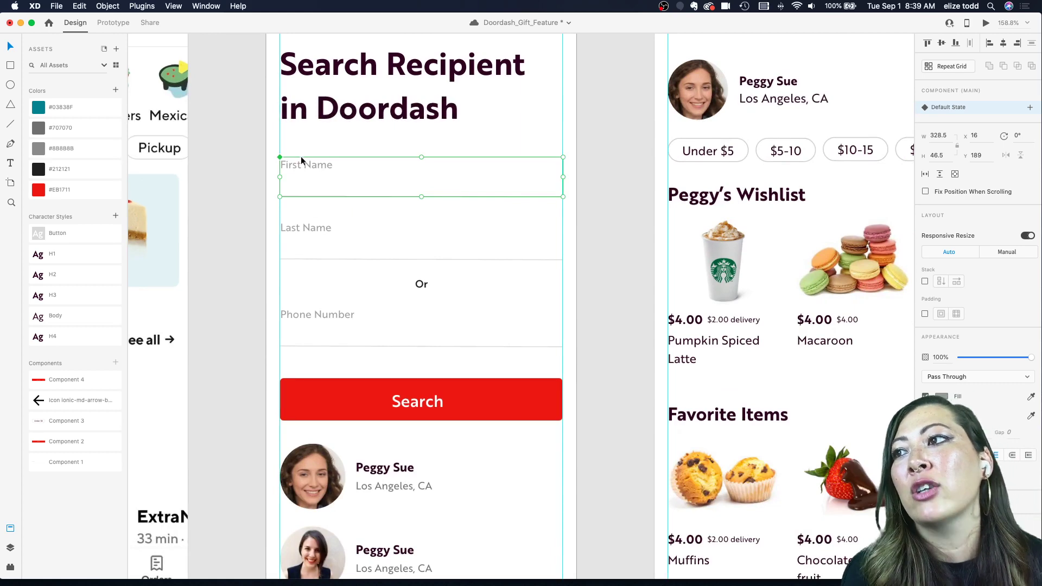
pyautogui.scroll(-3, 308, 188)
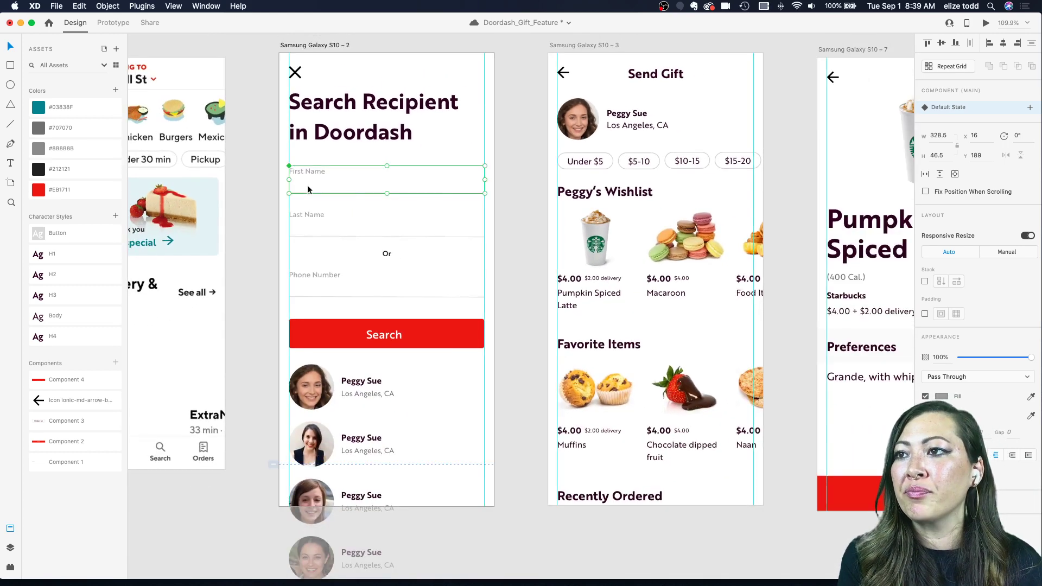
# - Save the document and link the Search button to the Send Gift wishlist screen (Samsung Galaxy S10 – 3) with a Tap transition
pyautogui.press('super+s')
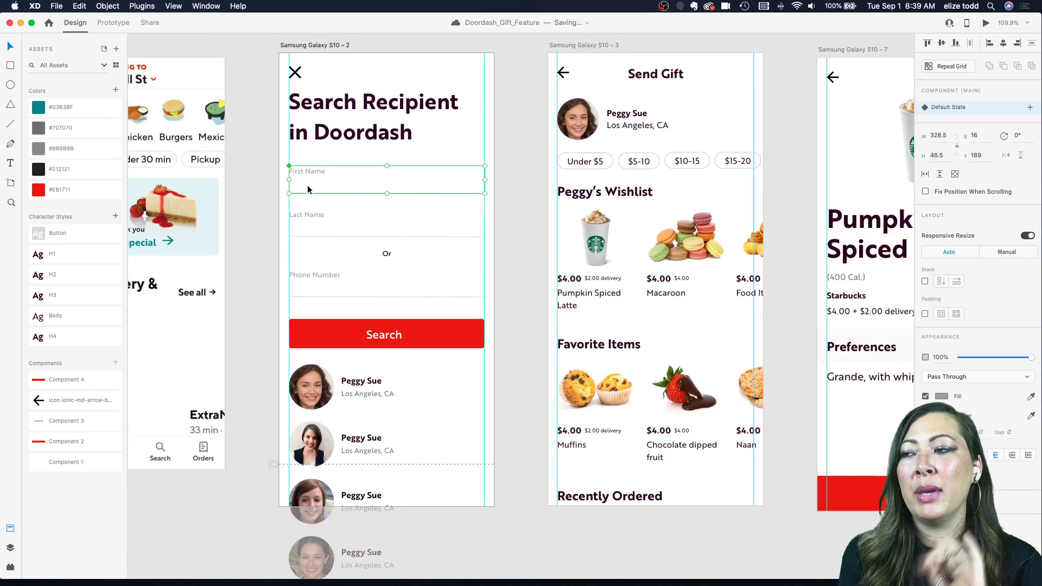
pyautogui.click(415, 331)
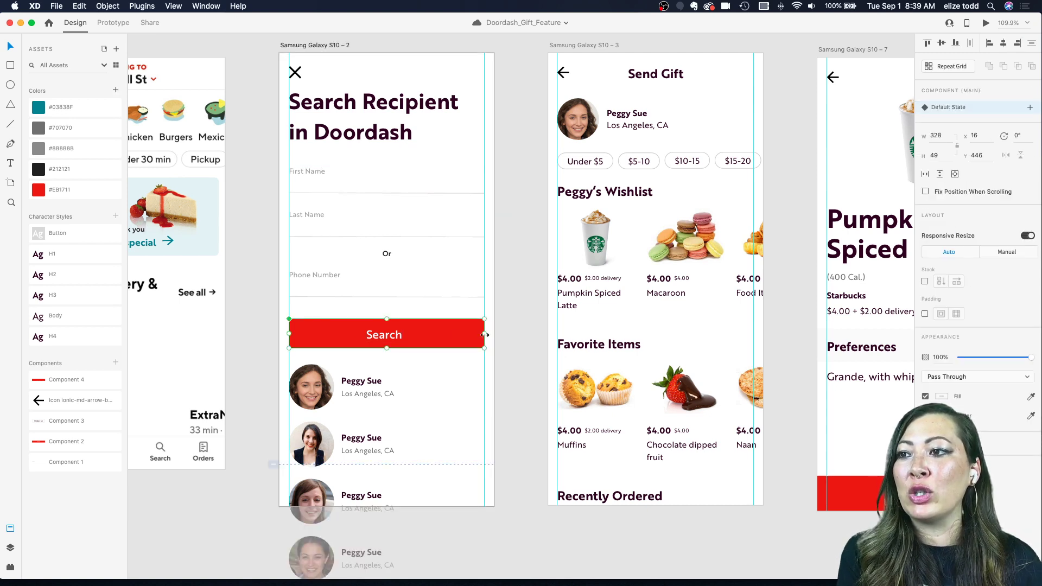
pyautogui.click(111, 23)
pyautogui.moveTo(484, 334); pyautogui.dragTo(606, 286)
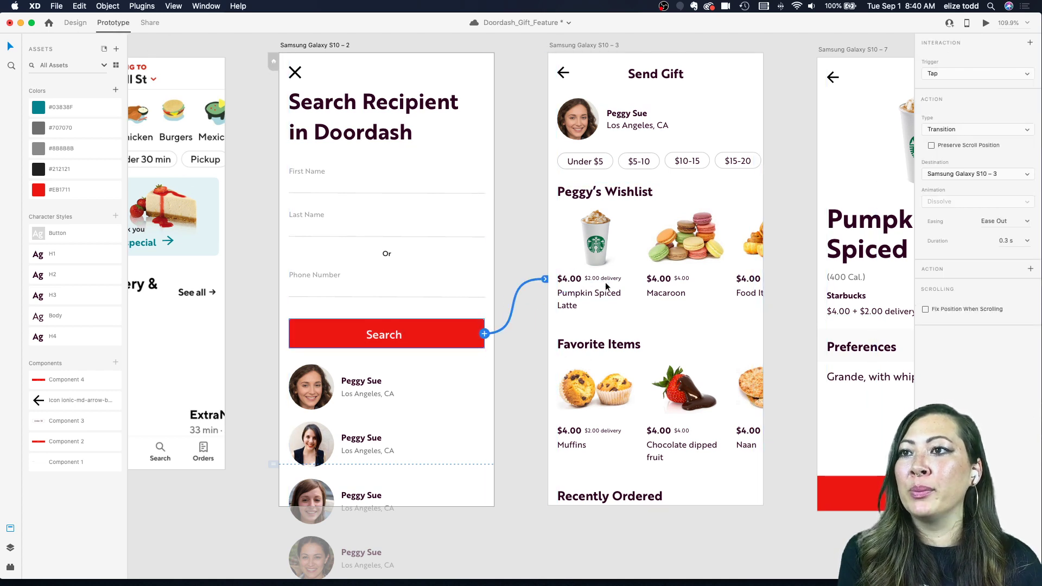
pyautogui.scroll(-5, 513, 115)
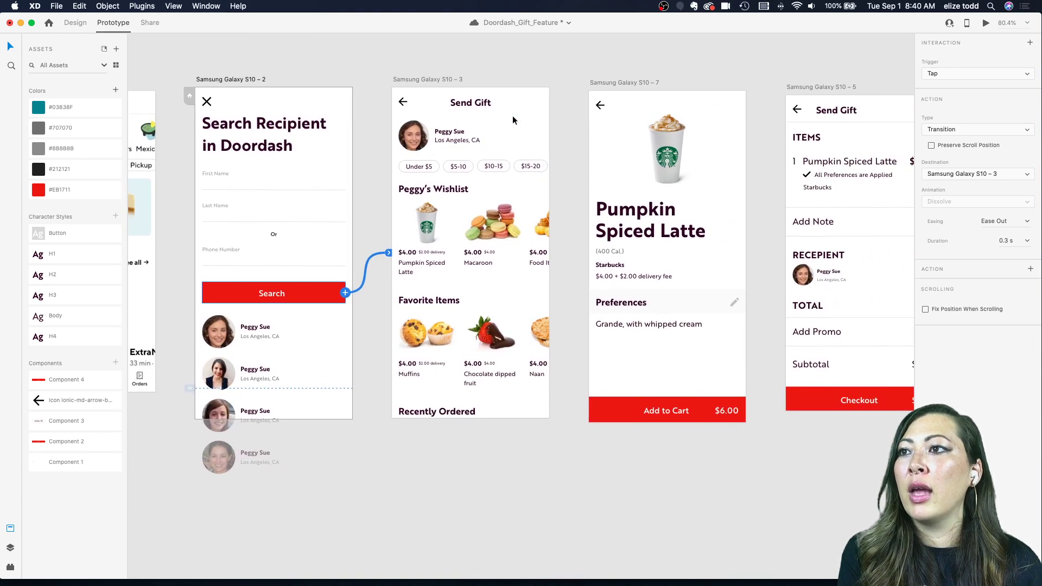
# - Preview the Send Gift wishlist screen (Samsung Galaxy S10 – 3) on its own and close the preview
pyautogui.scroll(4, 470, 263)
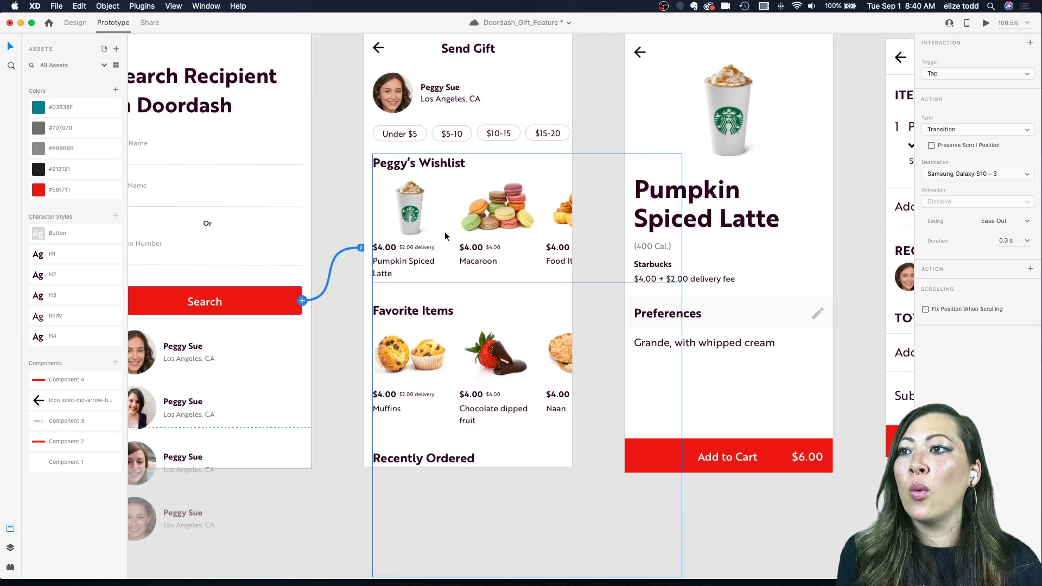
pyautogui.scroll(3, 444, 233)
pyautogui.scroll(4, 444, 232)
pyautogui.click(355, 88)
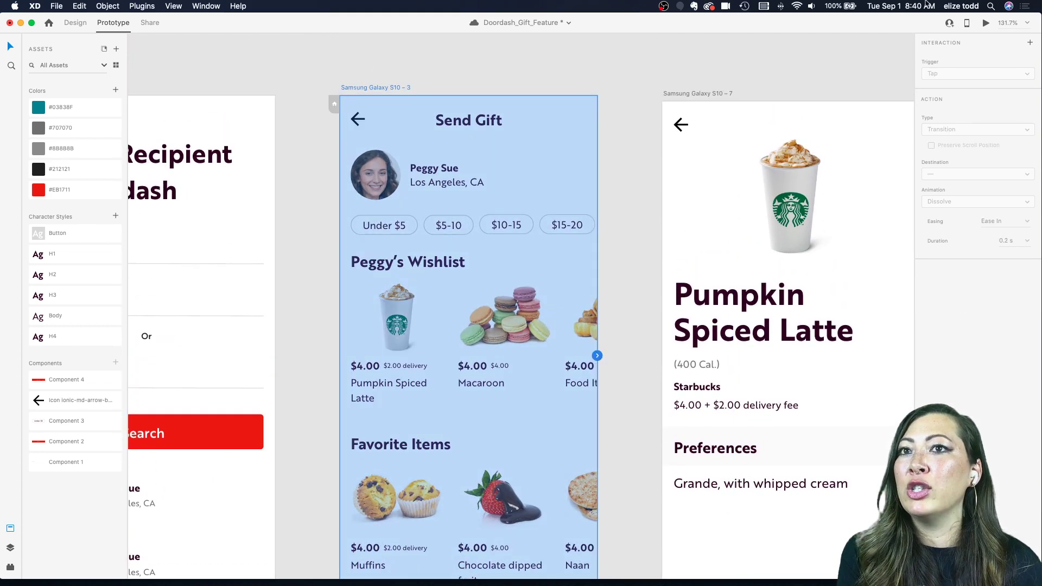
pyautogui.click(986, 23)
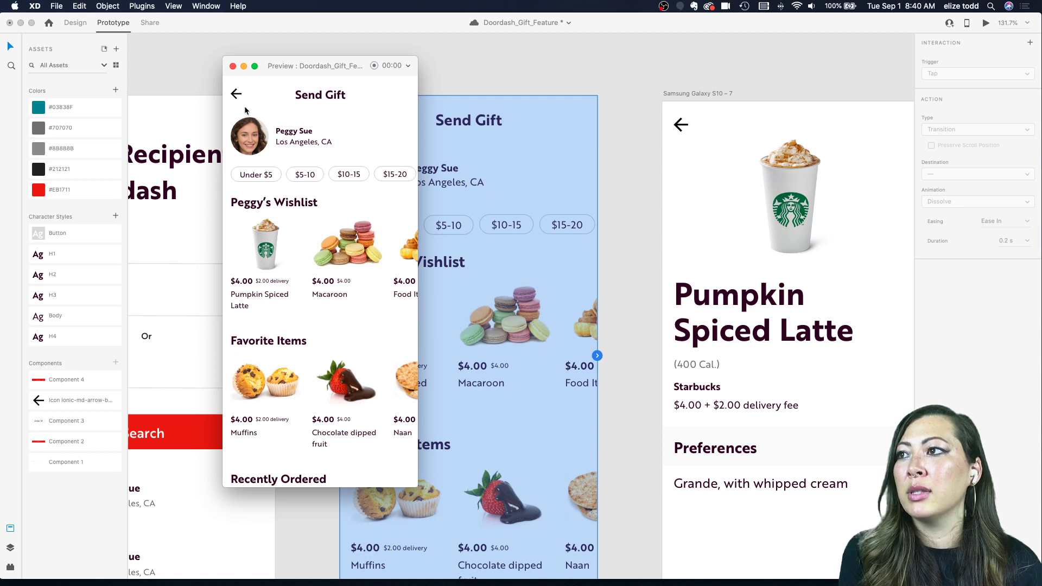
pyautogui.click(232, 66)
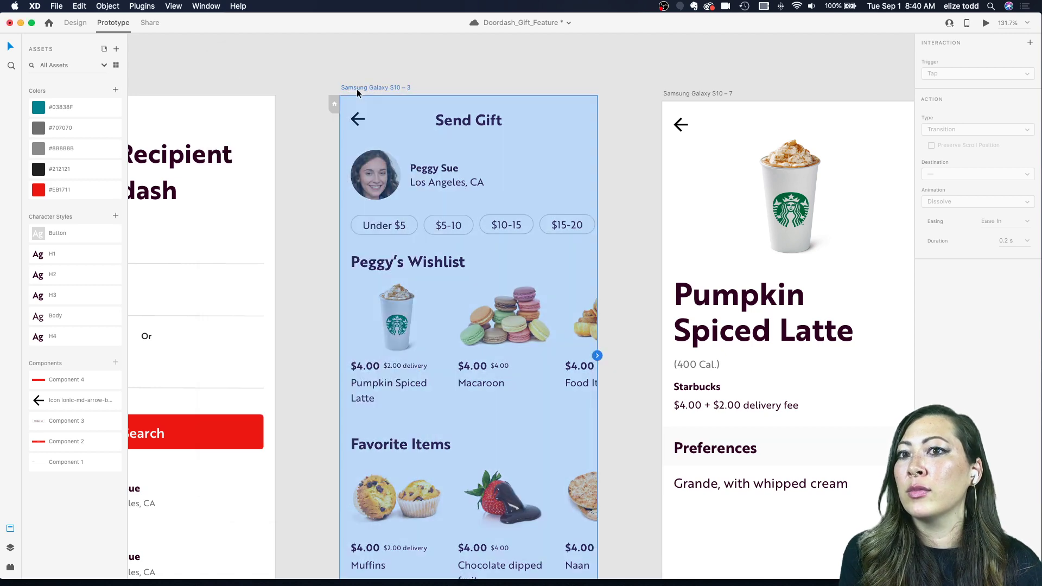
# - Set the viewport height of the Send Gift wishlist artboard (Samsung Galaxy S10 – 3) to 690
pyautogui.click(75, 23)
pyautogui.scroll(-2, 556, 236)
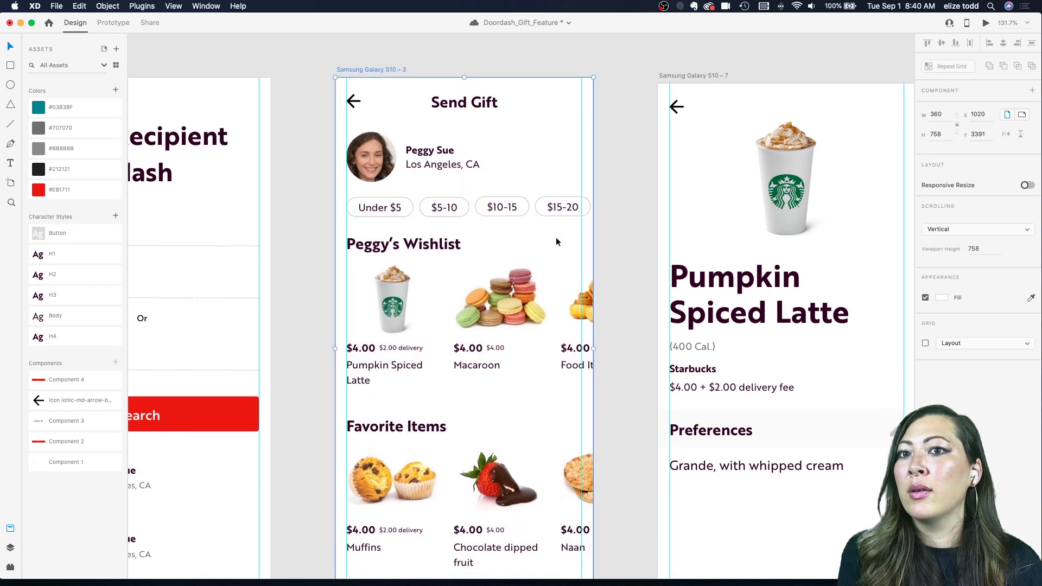
pyautogui.scroll(-3, 336, 224)
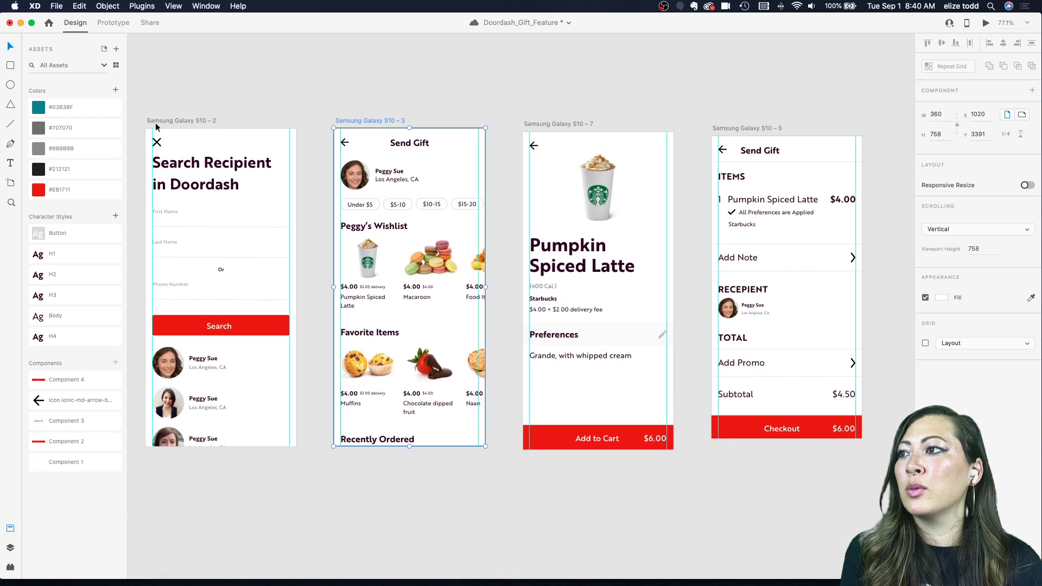
pyautogui.click(163, 125)
pyautogui.click(368, 124)
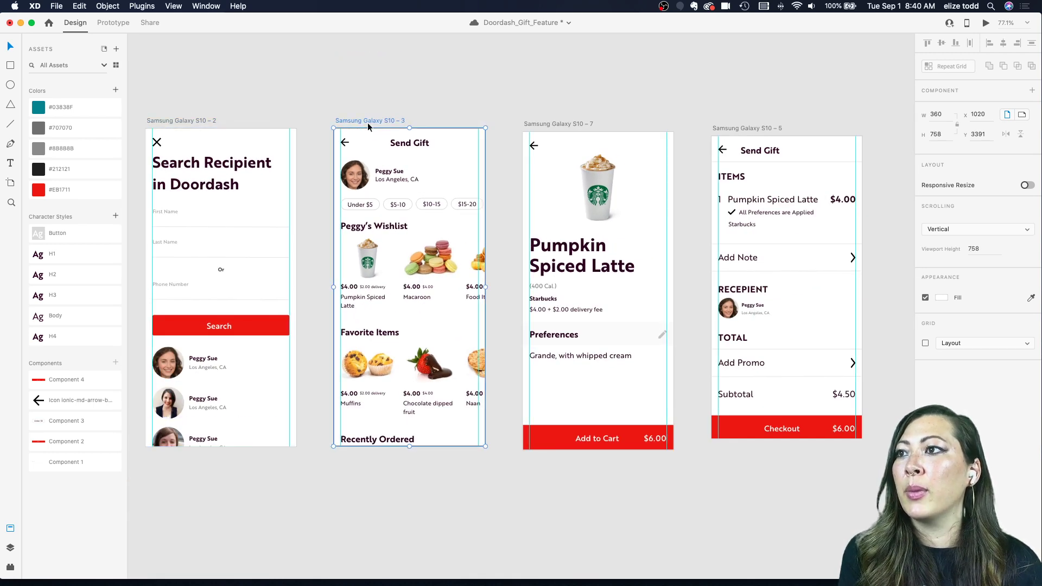
pyautogui.click(986, 249)
pyautogui.write('69')
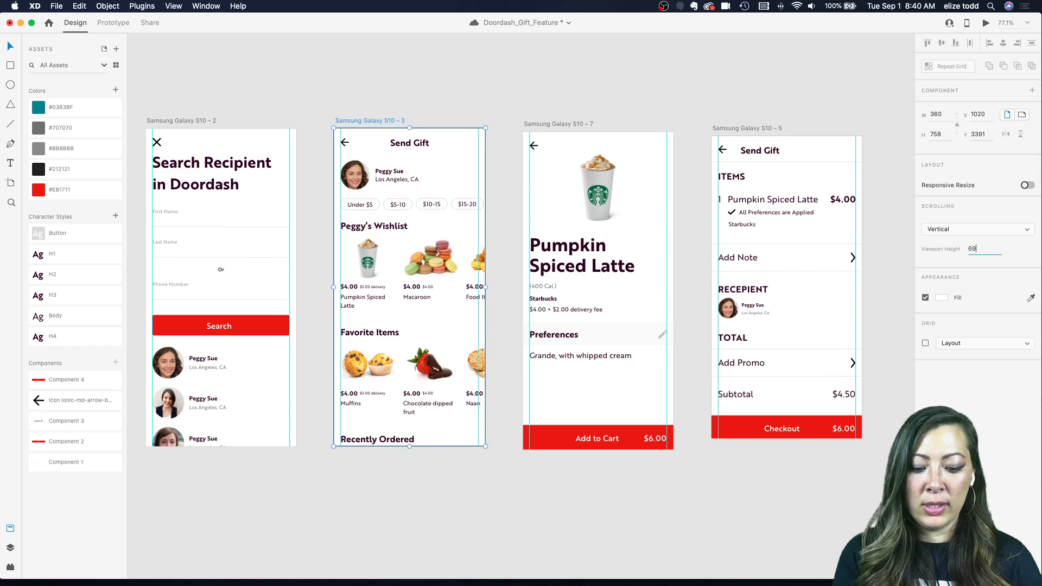
# - Save the document and make the Wishlist repeat grid a horizontal scroll group whose viewport ends at the artboard's edge
pyautogui.scroll(3, 386, 289)
pyautogui.click(386, 288)
pyautogui.doubleClick(350, 277)
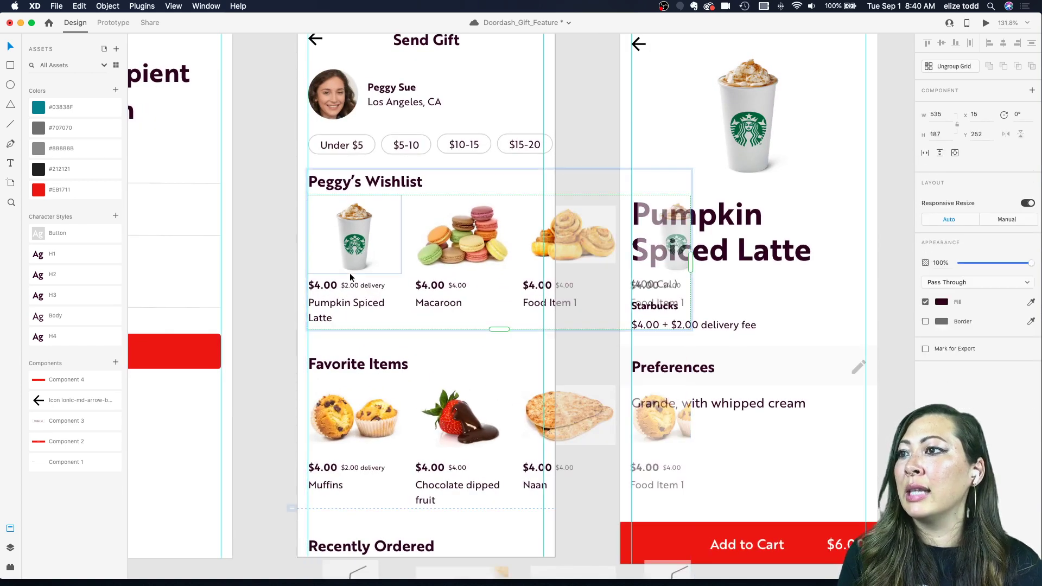
pyautogui.click(11, 548)
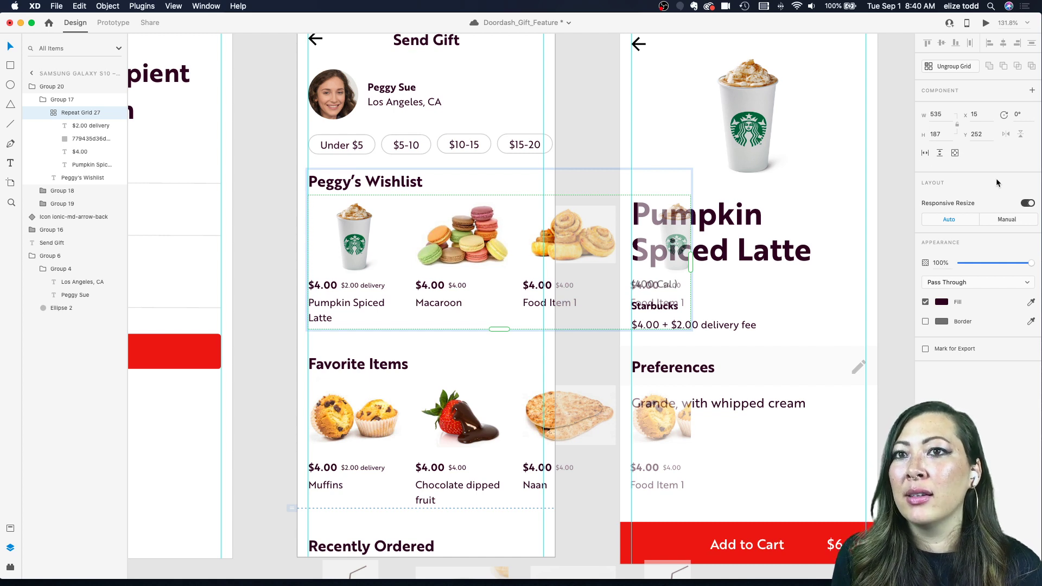
pyautogui.press('super+s')
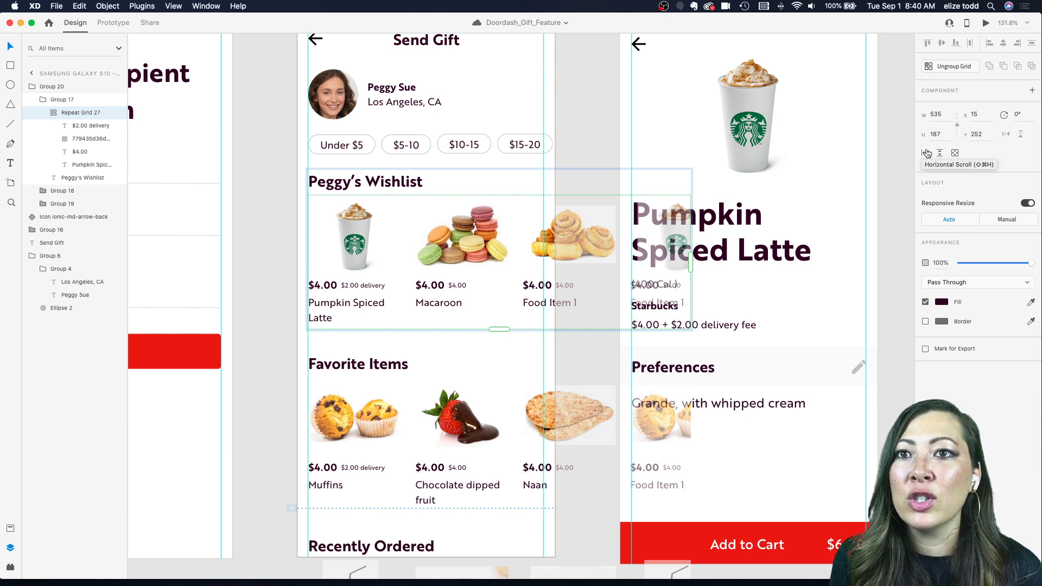
pyautogui.click(927, 154)
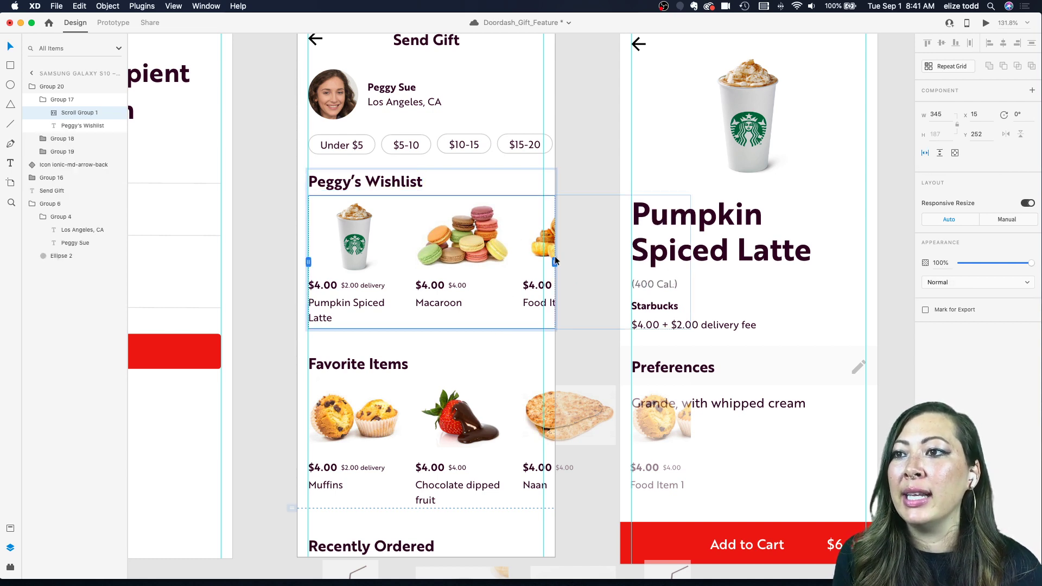
pyautogui.moveTo(554, 262)
pyautogui.mouseDown()
pyautogui.moveTo(507, 261)
pyautogui.moveTo(553, 261)
pyautogui.mouseUp()
# - Apply horizontal scrolling to the Favorite Items repeat grid on the Send Gift artboard
pyautogui.scroll(-3, 512, 347)
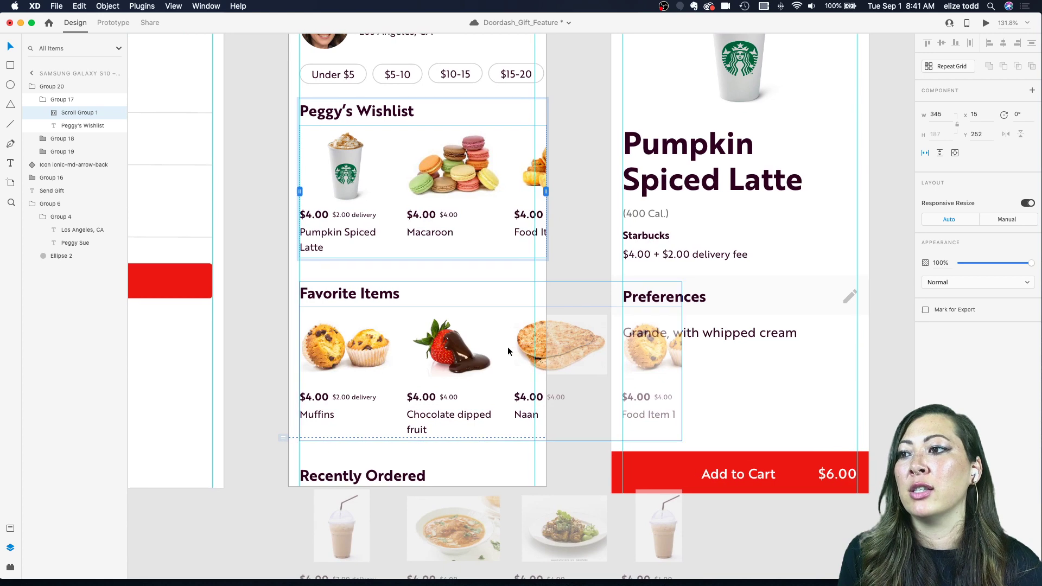
pyautogui.click(451, 347)
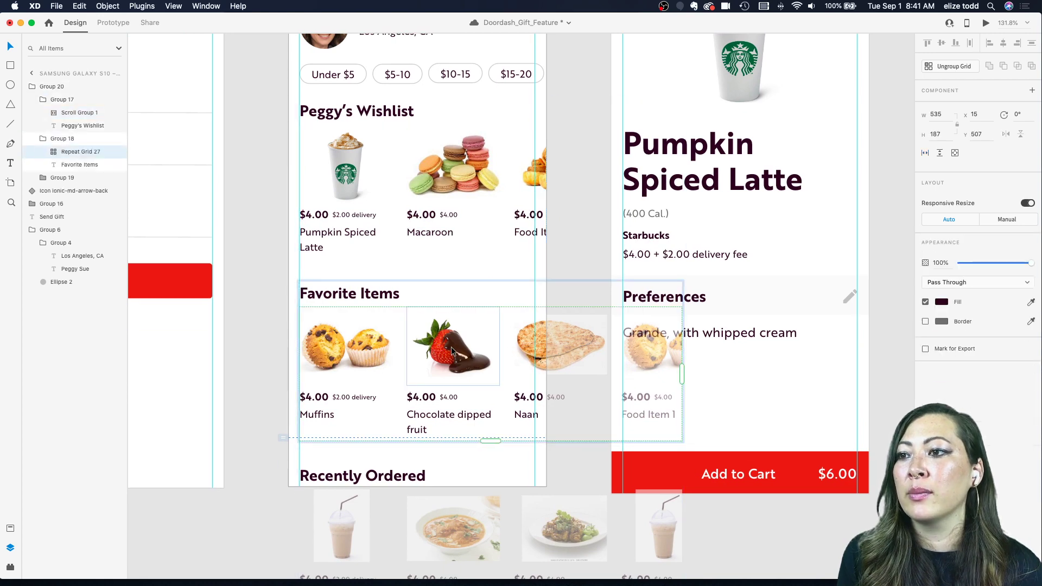
pyautogui.click(925, 152)
# - Make the Recently Ordered repeat grid a horizontal scroll group and narrow its viewport to 345, ending at the artboard's edge
pyautogui.scroll(-5, 507, 313)
pyautogui.click(420, 444)
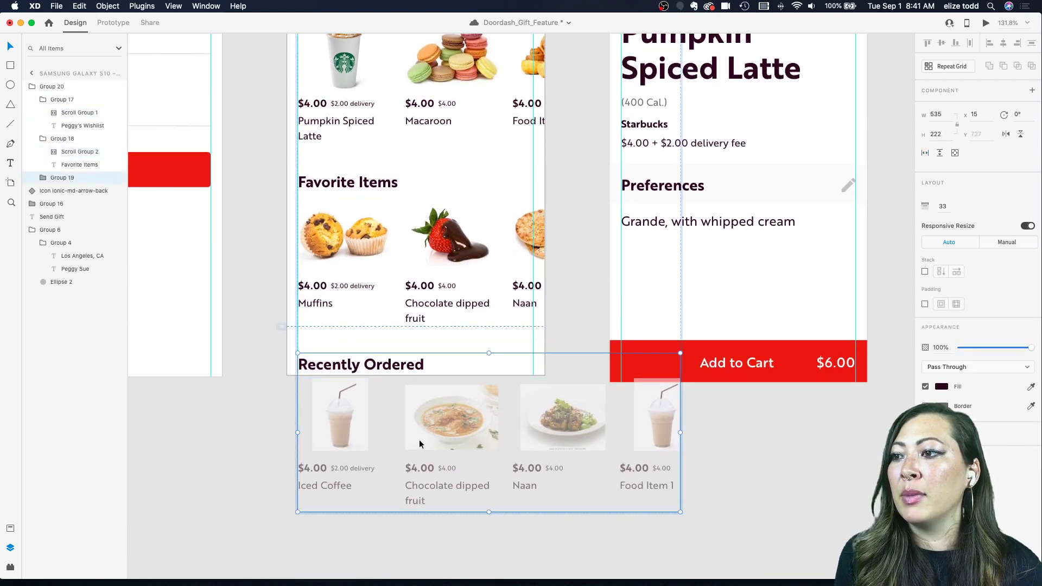
pyautogui.doubleClick(418, 441)
pyautogui.doubleClick(419, 439)
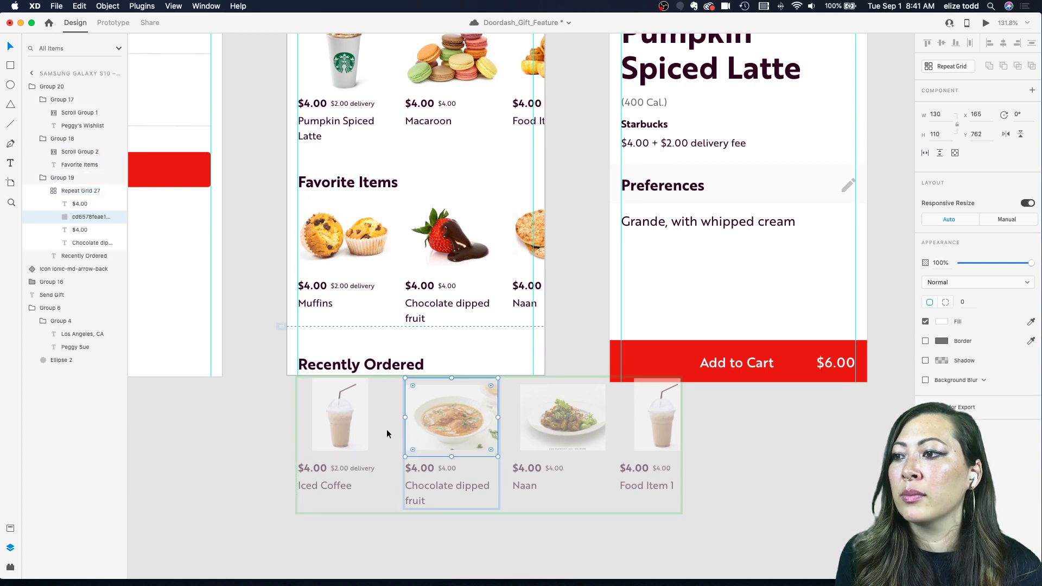
pyautogui.press('Escape')
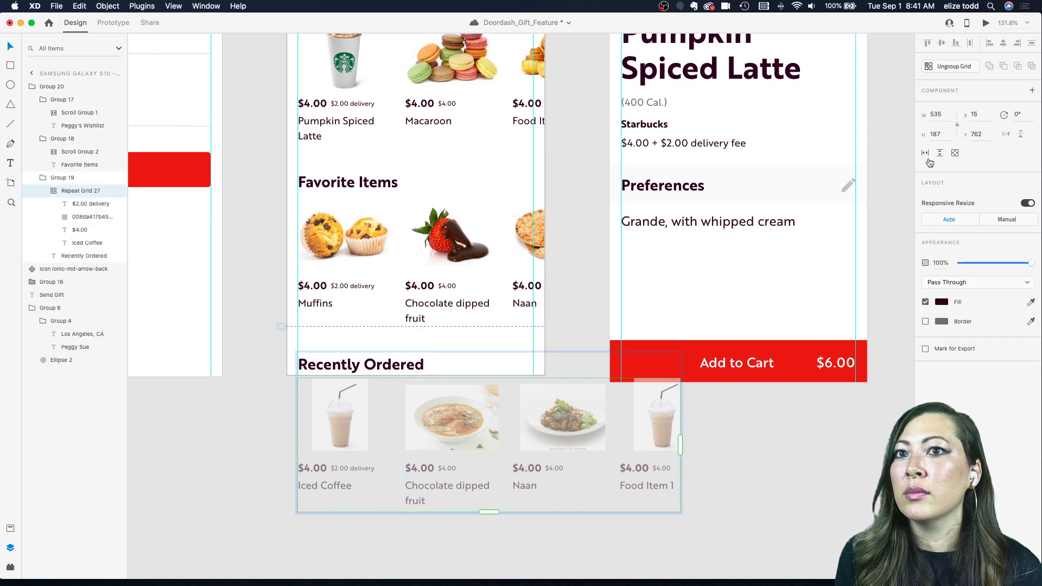
pyautogui.click(925, 154)
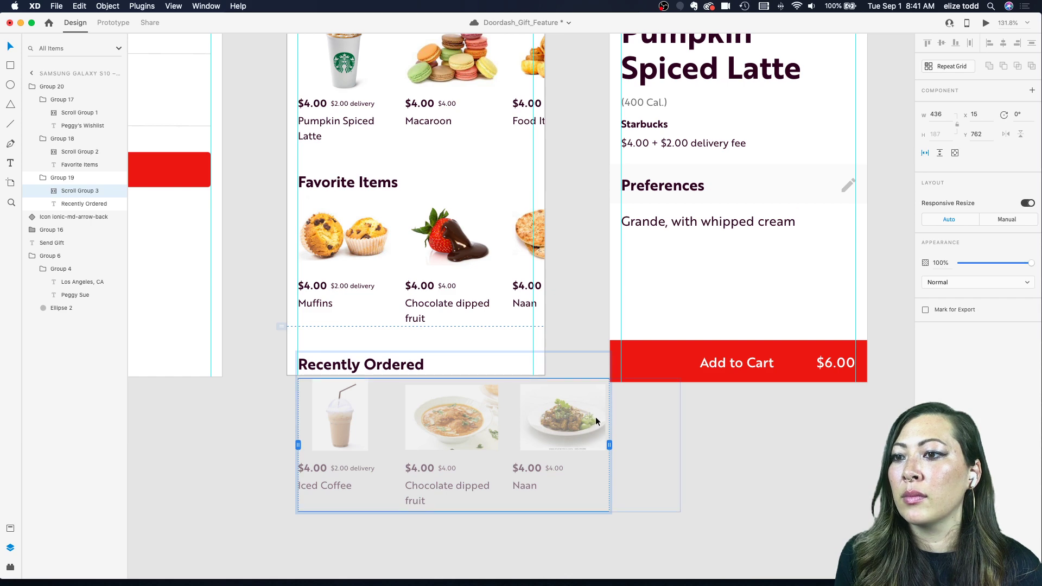
pyautogui.moveTo(609, 446); pyautogui.dragTo(544, 445)
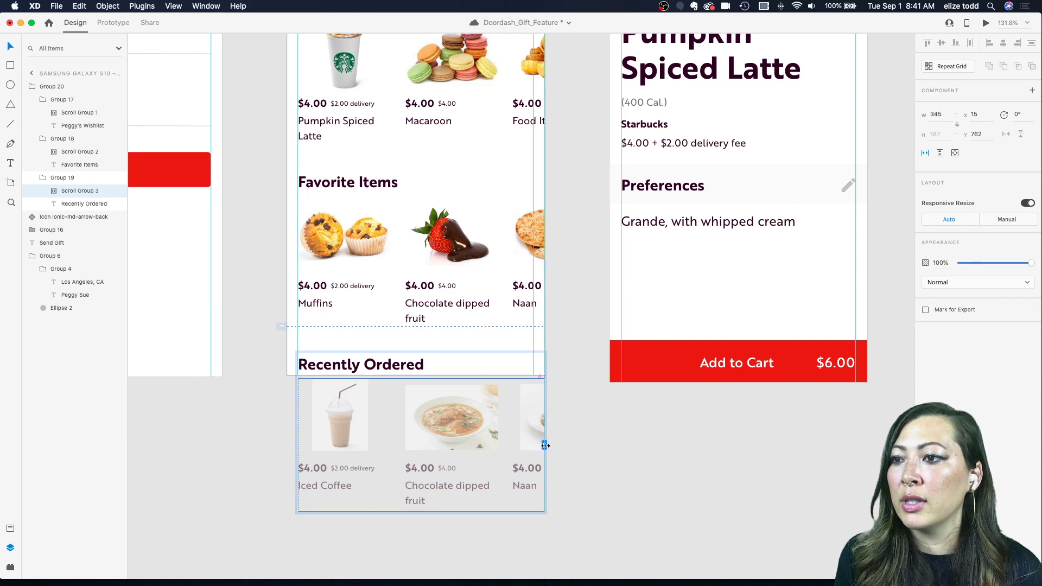
# - Extend the Send Gift wishlist artboard to a height of 956 so the whole Recently Ordered row fits inside
pyautogui.scroll(-5, 544, 445)
pyautogui.click(403, 64)
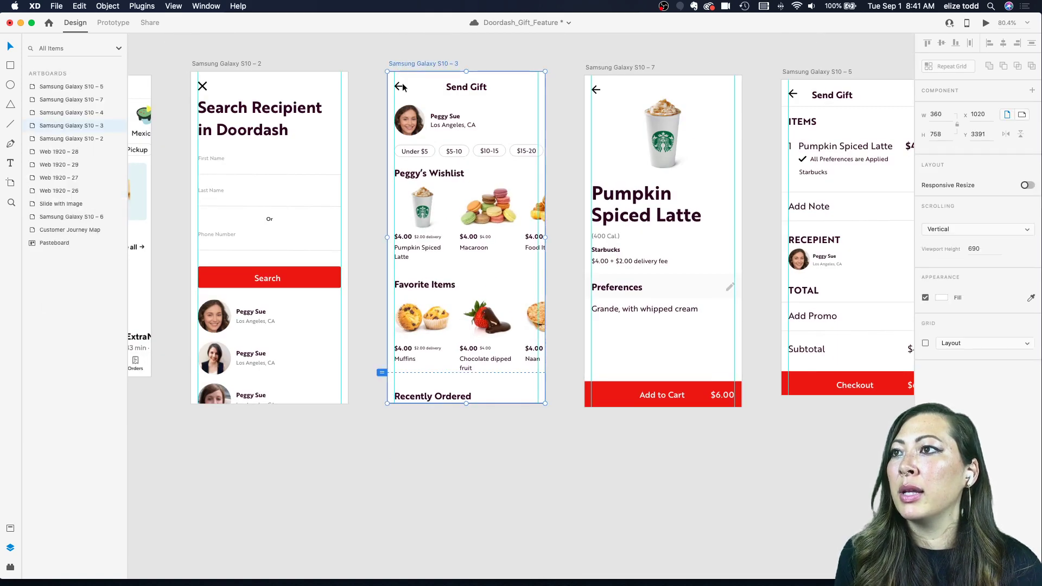
pyautogui.moveTo(466, 403); pyautogui.dragTo(470, 489)
pyautogui.click(431, 522)
# - Preview the Send Gift wishlist screen and test the horizontal scrolling of the Wishlist and Favorite Items rows
pyautogui.scroll(-3, 428, 521)
pyautogui.hscroll(-3, 434, 483)
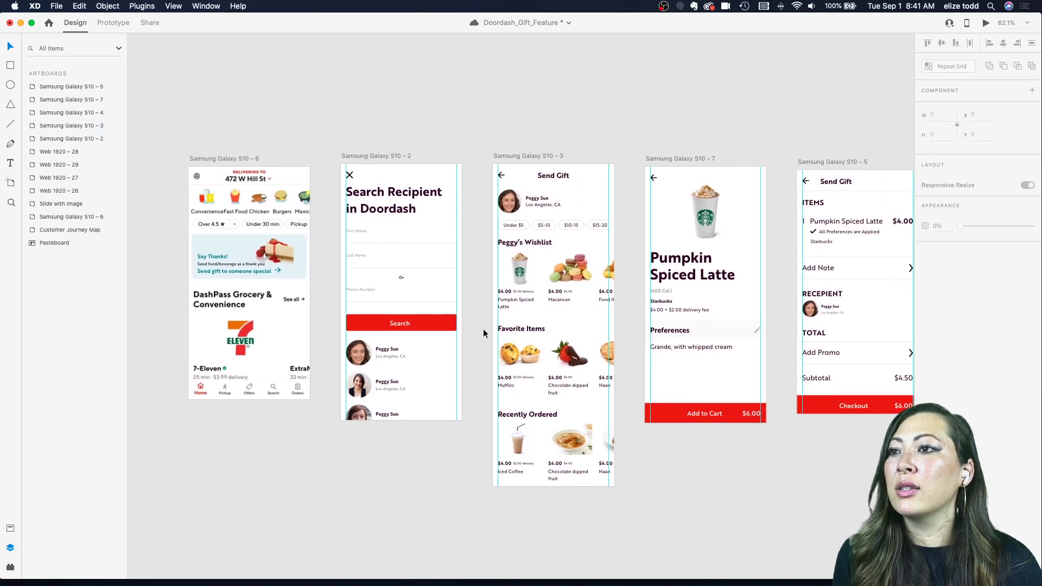
pyautogui.click(521, 158)
pyautogui.click(986, 23)
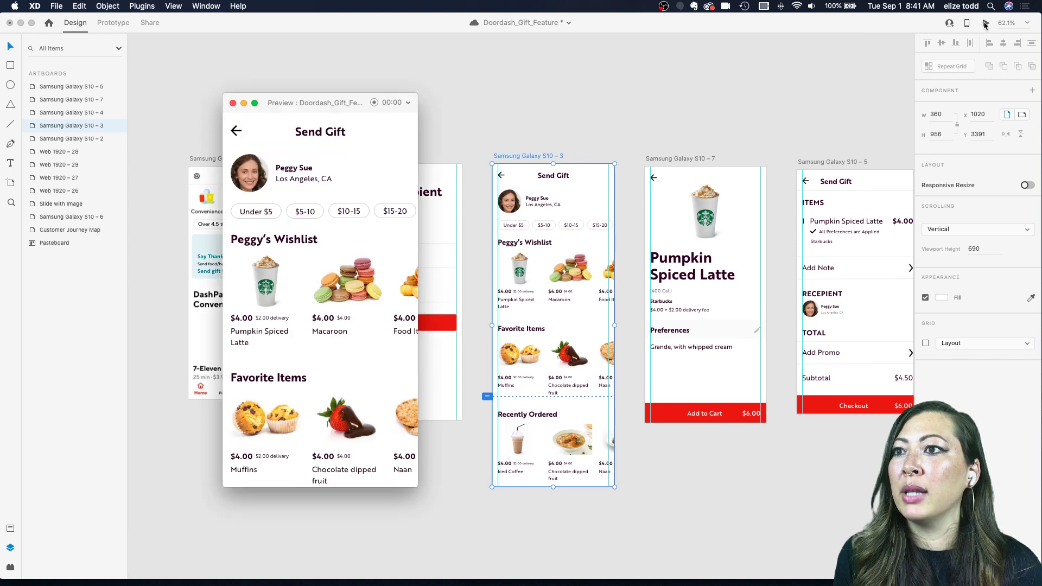
pyautogui.hscroll(3, 376, 297)
pyautogui.hscroll(-3, 376, 297)
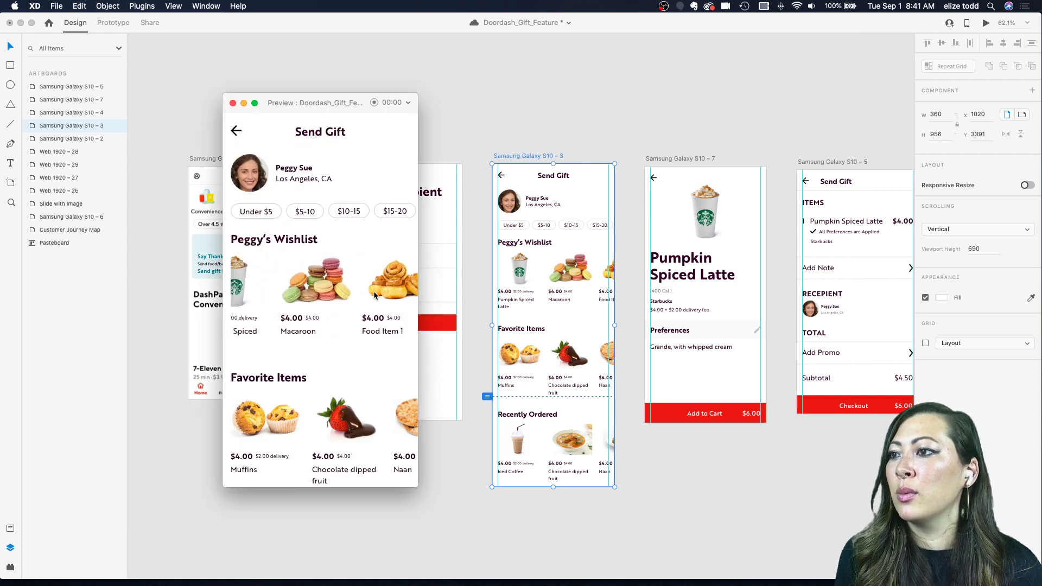
pyautogui.hscroll(3, 359, 439)
pyautogui.hscroll(-3, 347, 434)
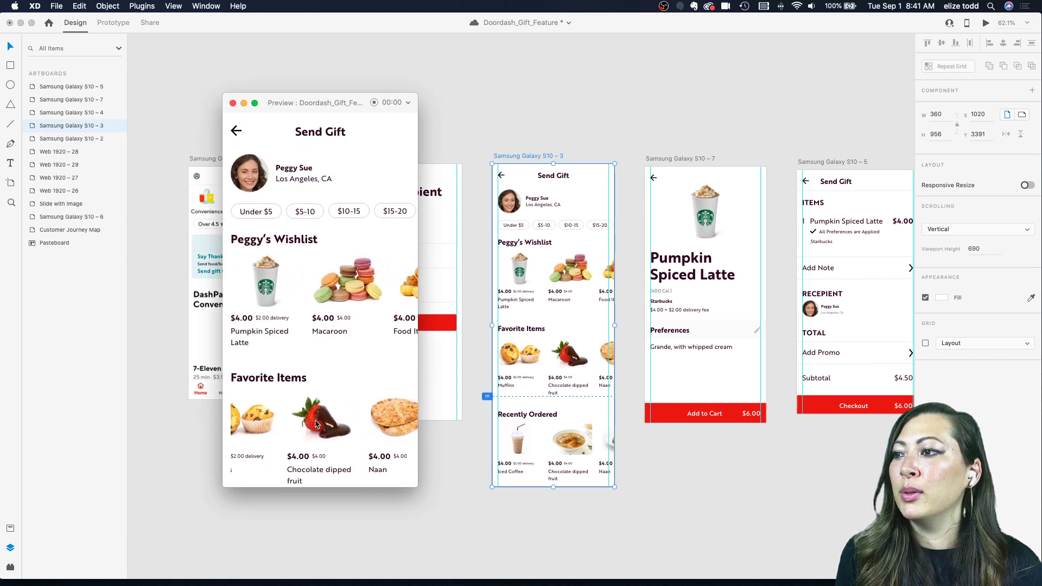
# - Check the screen's vertical scrolling and the sideways scrolling of the Recently Ordered row, and close the preview
pyautogui.scroll(-5, 315, 424)
pyautogui.hscroll(3, 317, 426)
pyautogui.hscroll(-3, 318, 426)
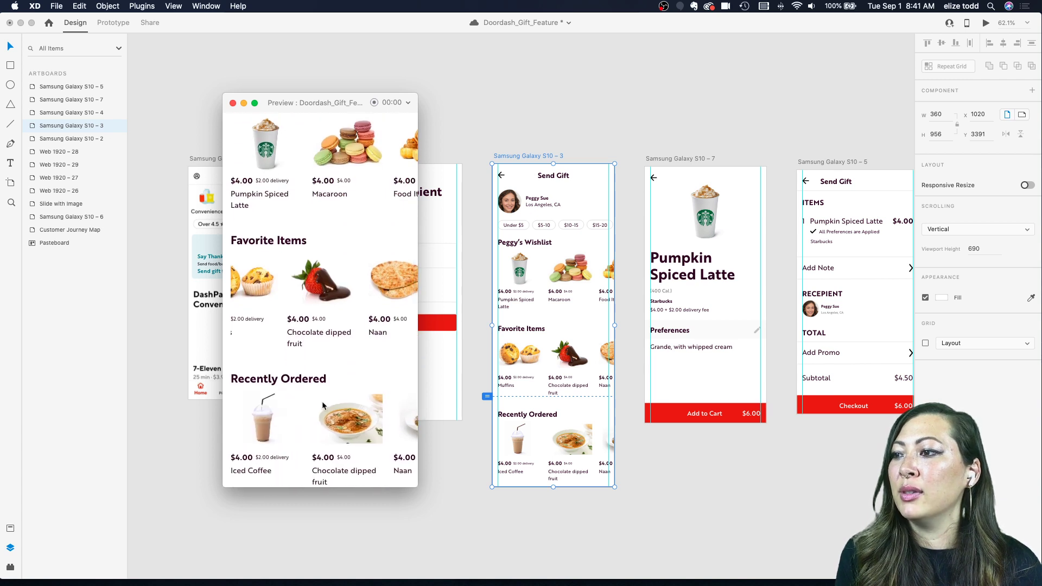
pyautogui.scroll(5, 307, 374)
pyautogui.hscroll(3, 307, 298)
pyautogui.hscroll(-3, 307, 297)
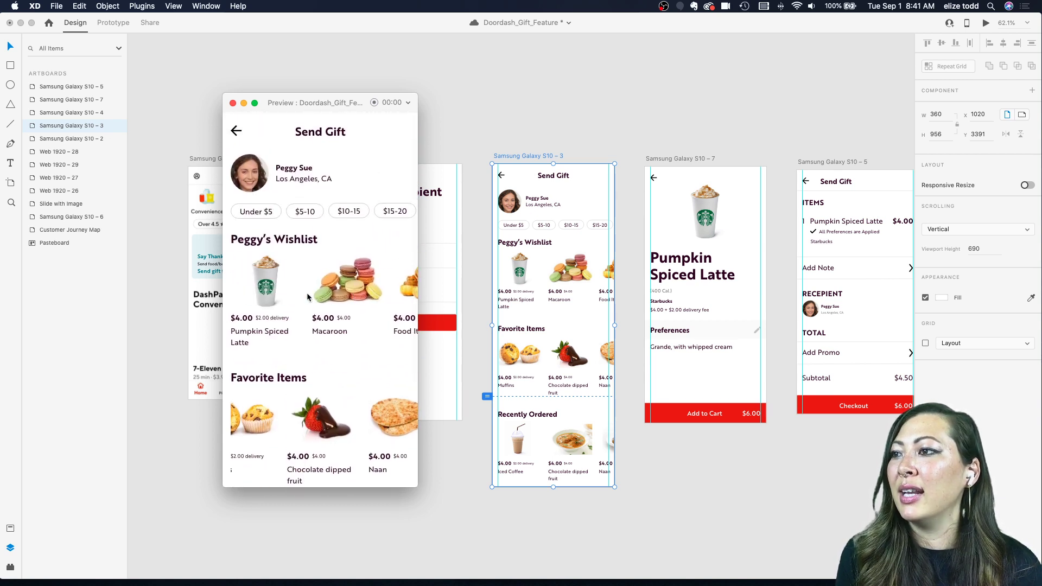
pyautogui.hscroll(-3, 334, 430)
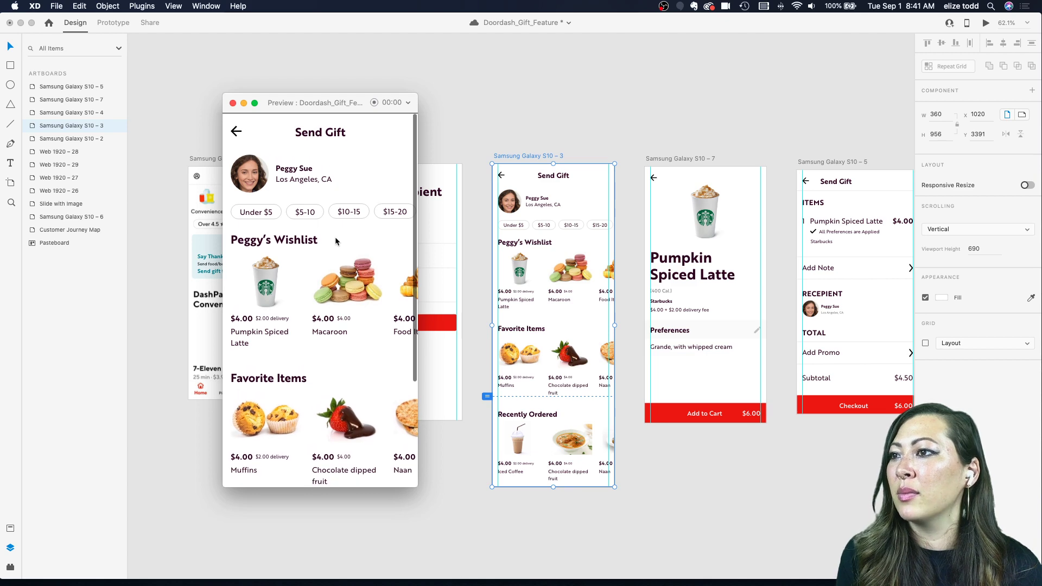
pyautogui.click(234, 103)
# - Apply horizontal scrolling to the row of price filter buttons (Under $5 to $15-20) on the Send Gift artboard
pyautogui.click(496, 102)
pyautogui.scroll(5, 594, 223)
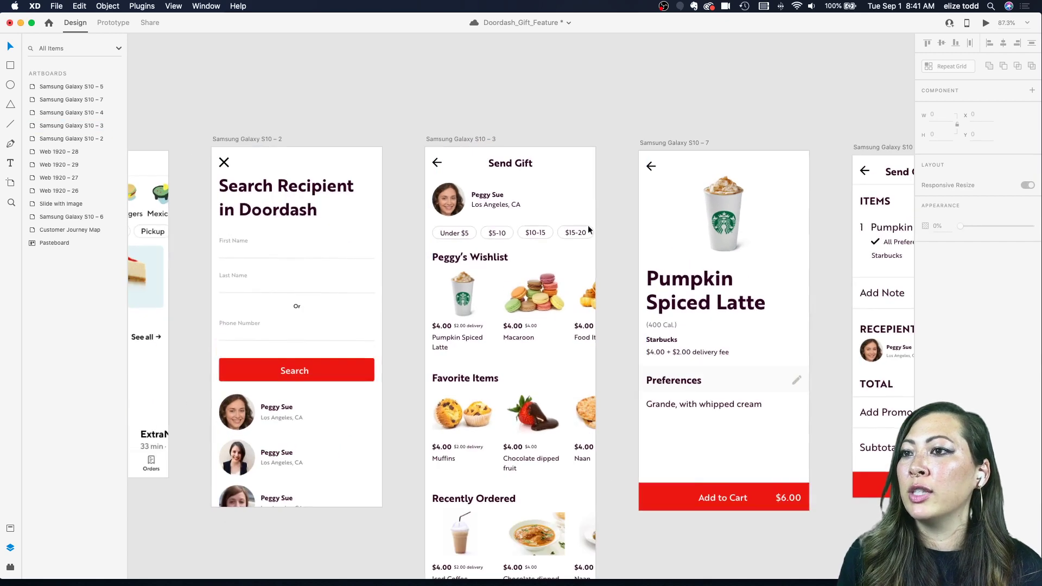
pyautogui.click(591, 230)
pyautogui.scroll(2, 584, 231)
pyautogui.doubleClick(575, 233)
pyautogui.press('super+d')
pyautogui.press('Escape')
pyautogui.click(925, 153)
# - Preview the Send Gift wishlist artboard again, test the horizontal scrolling of its rows, and close the preview
pyautogui.click(449, 134)
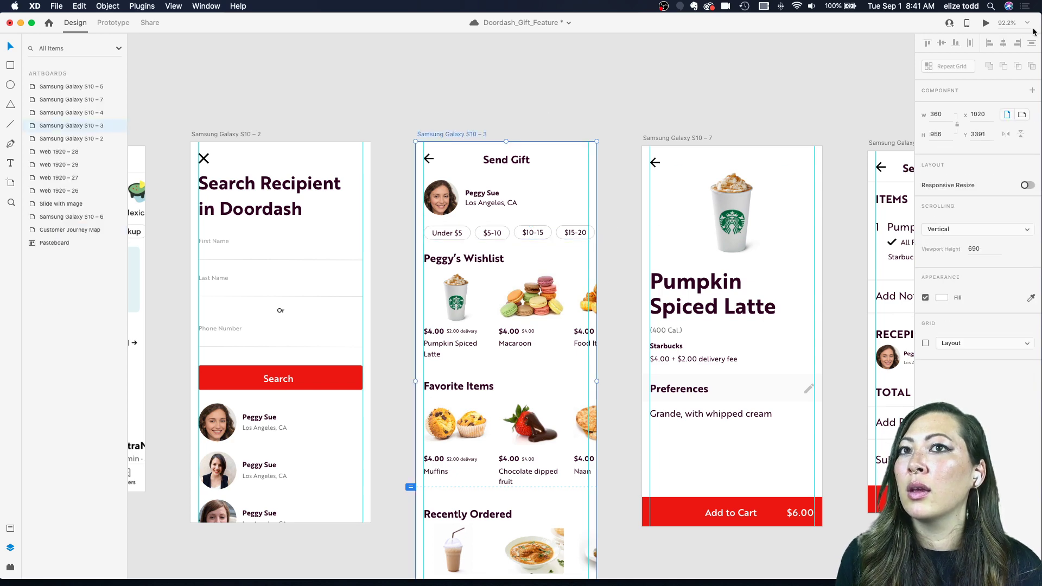
pyautogui.click(985, 23)
pyautogui.hscroll(2, 336, 215)
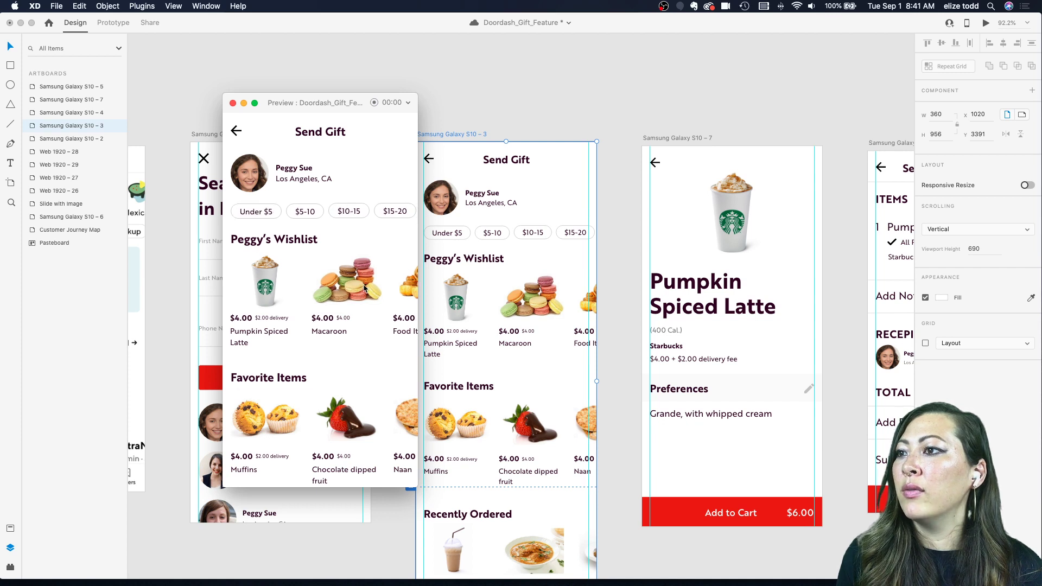
pyautogui.hscroll(3, 363, 284)
pyautogui.hscroll(-3, 363, 285)
pyautogui.hscroll(3, 358, 422)
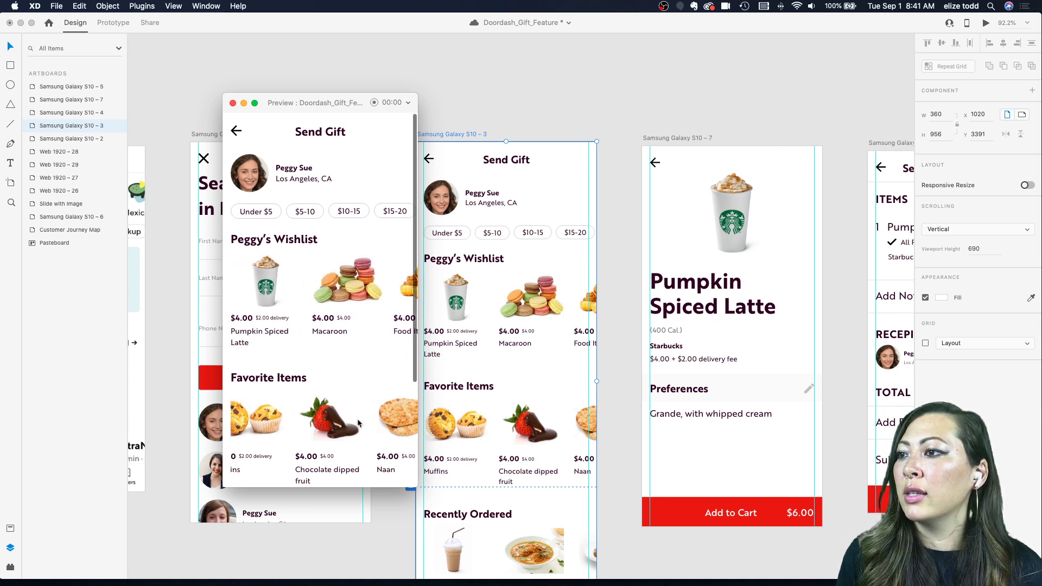
pyautogui.hscroll(-3, 359, 422)
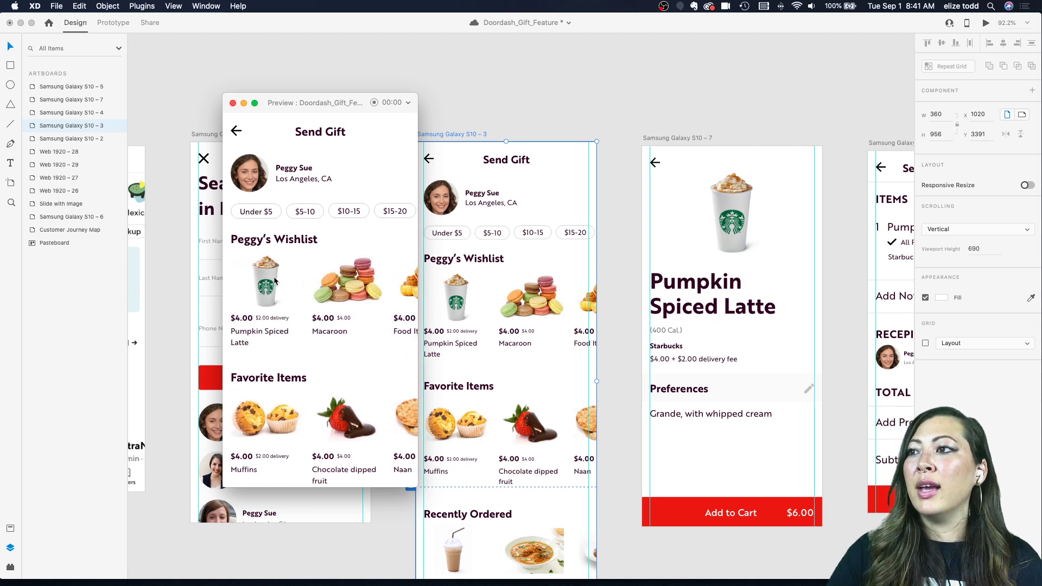
pyautogui.click(233, 104)
# - Group the Pumpkin Spiced Latte's image, price, delivery fee and name inside the Wishlist row's repeat grid on the Send Gift artboard
pyautogui.scroll(-5, 409, 102)
pyautogui.scroll(5, 406, 205)
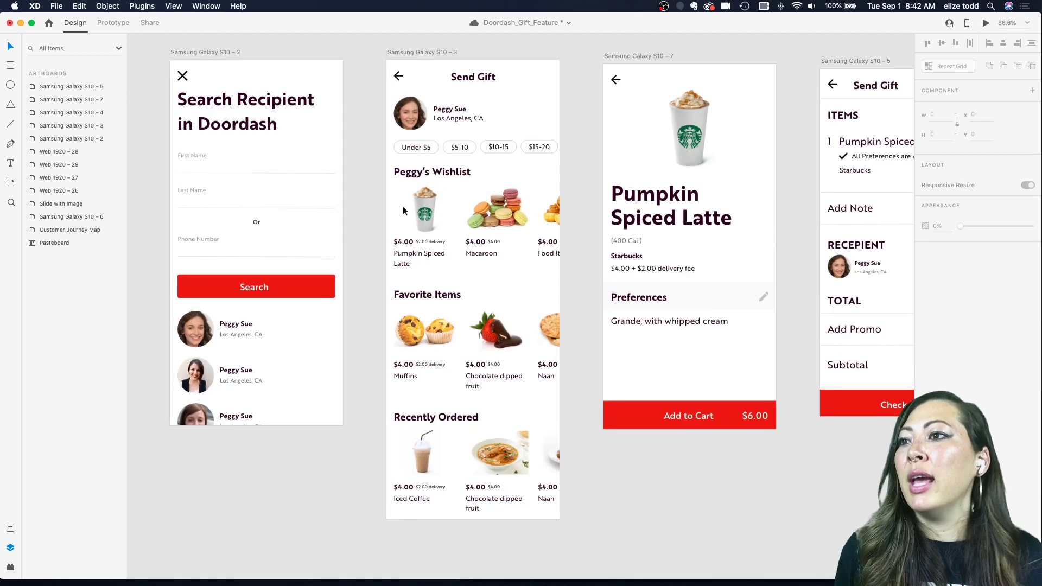
pyautogui.click(412, 207)
pyautogui.doubleClick(424, 213)
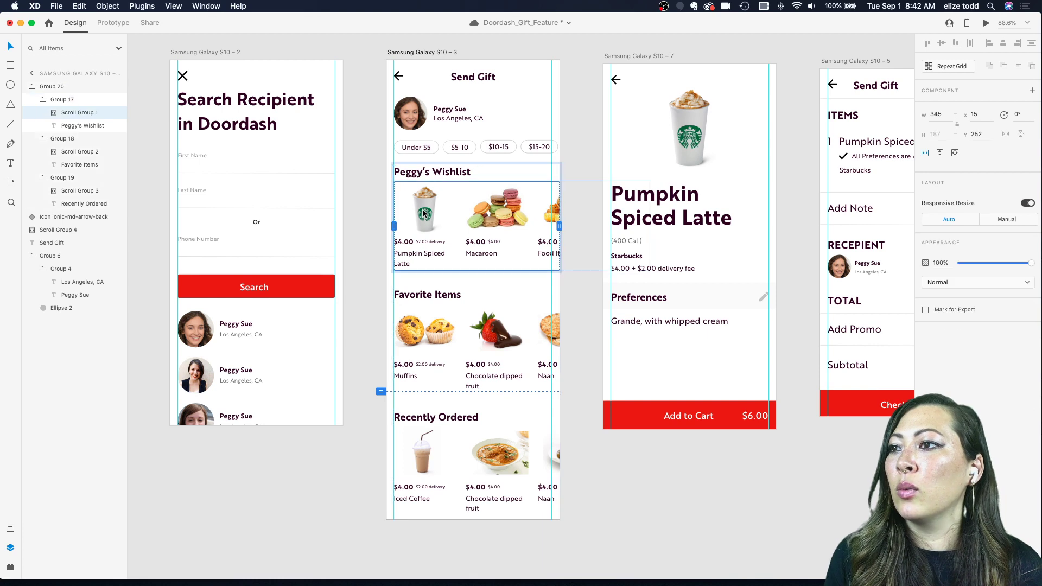
pyautogui.press('super+r')
pyautogui.doubleClick(430, 214)
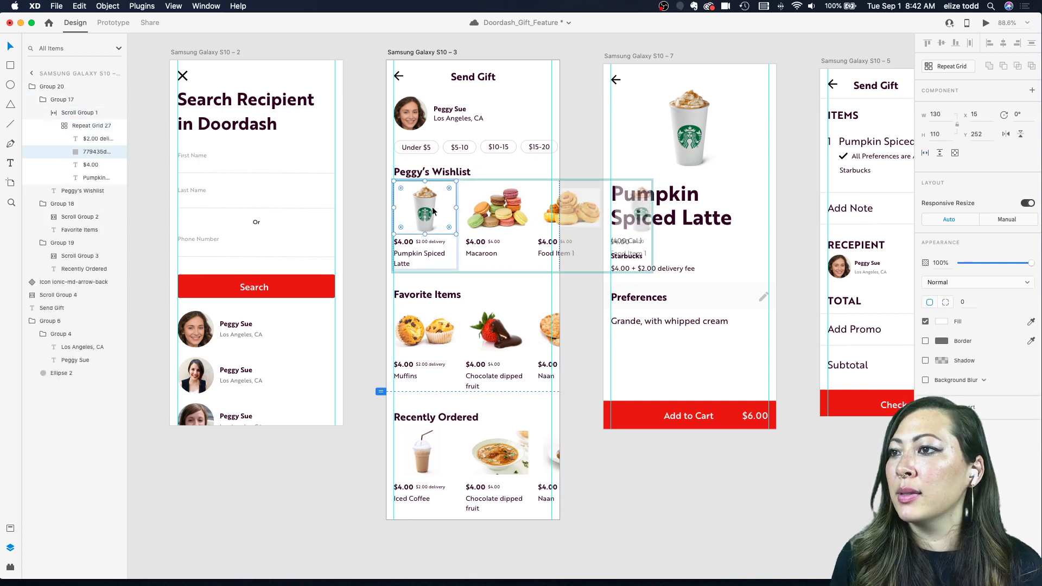
pyautogui.click(82, 125)
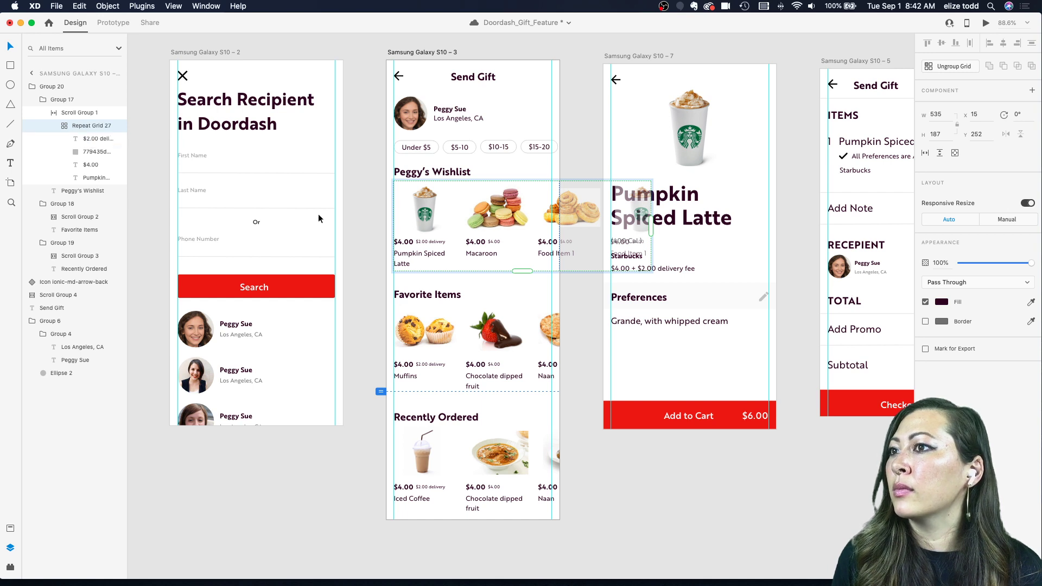
pyautogui.doubleClick(424, 217)
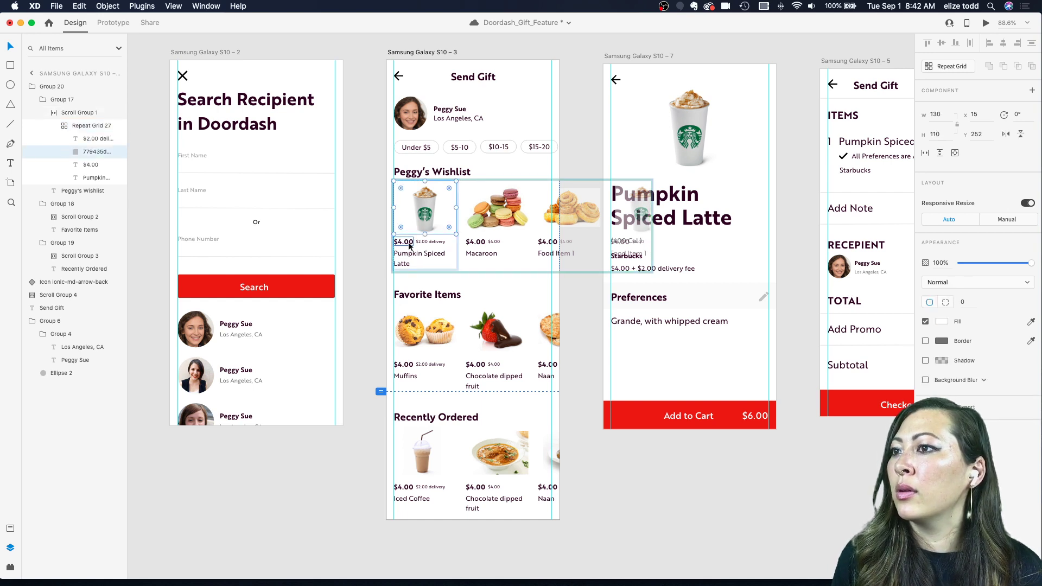
pyautogui.keyDown('shift'); pyautogui.click(404, 241); pyautogui.keyUp('shift')
pyautogui.keyDown('shift'); pyautogui.click(430, 241); pyautogui.keyUp('shift')
pyautogui.keyDown('shift'); pyautogui.click(419, 259); pyautogui.keyUp('shift')
pyautogui.press('super+g')
pyautogui.press('Escape')
# - Link the grouped Pumpkin Spiced Latte item in the Wishlist row to the Samsung Galaxy S10 – 7 artboard with a tap transition
pyautogui.click(421, 195)
pyautogui.doubleClick(423, 197)
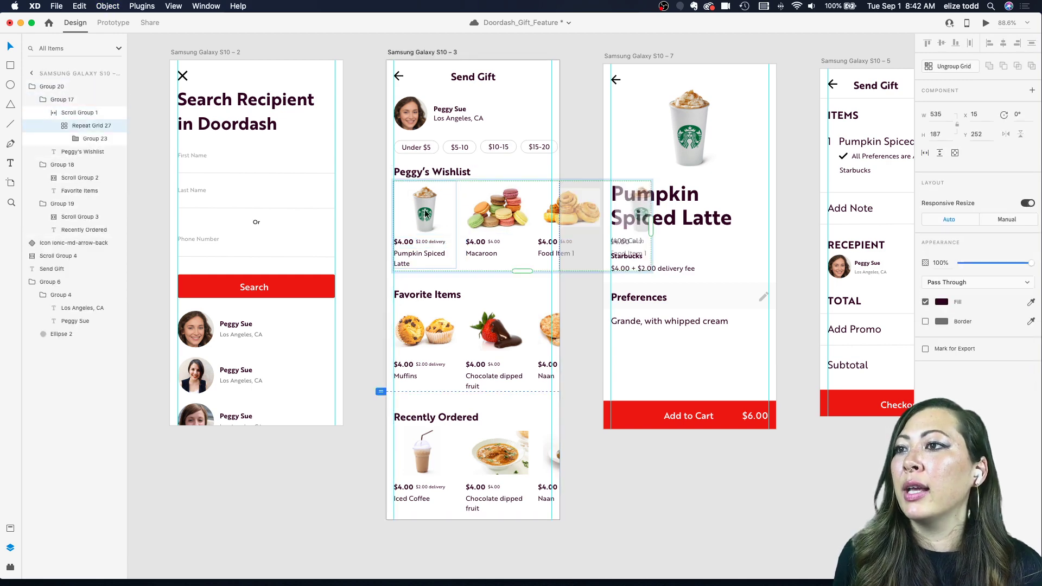
pyautogui.doubleClick(424, 212)
pyautogui.hotkey('ctrl', 'Tab')
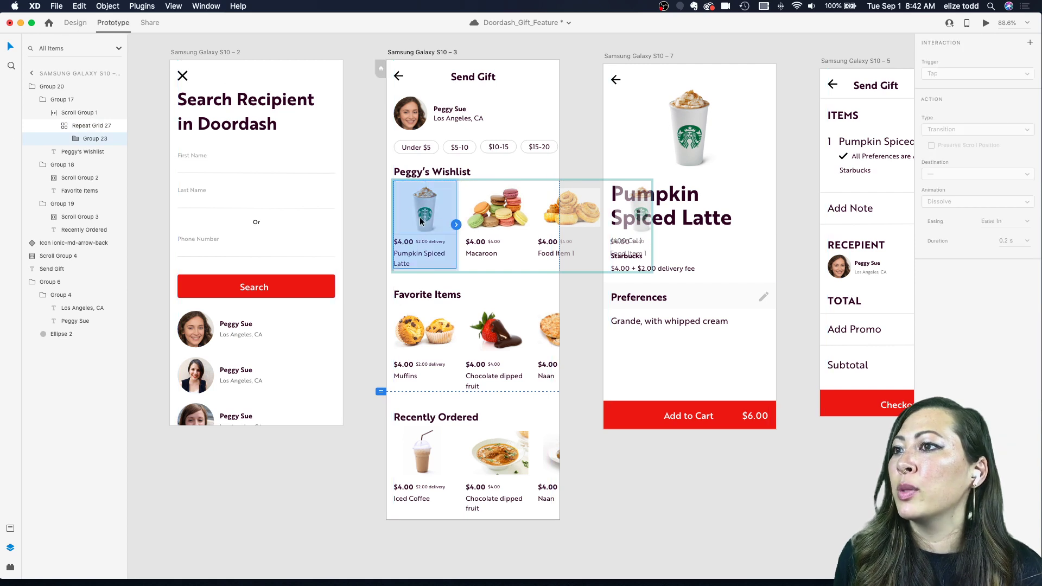
pyautogui.moveTo(456, 225); pyautogui.dragTo(651, 161)
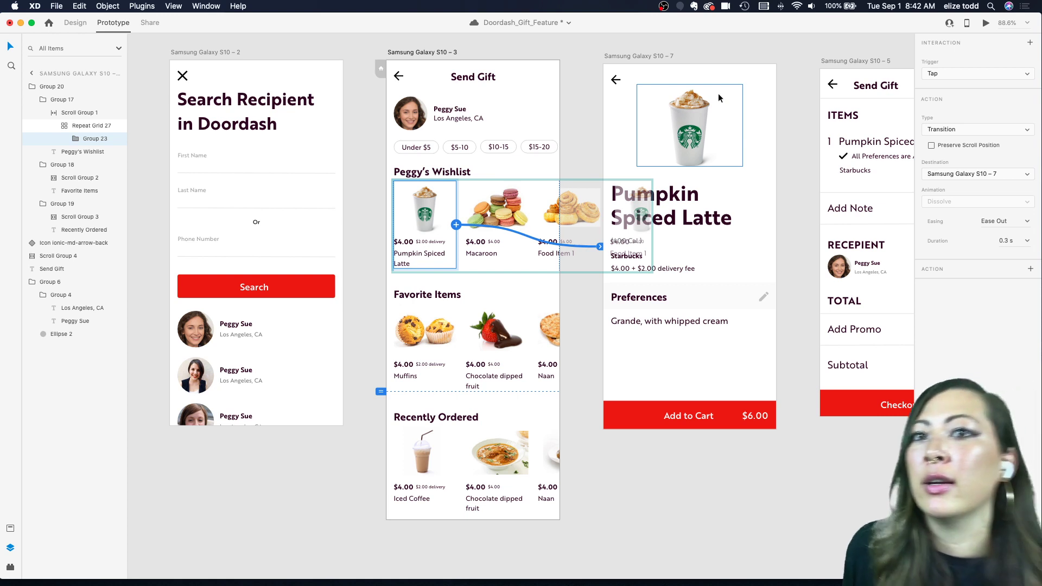
# - Link the Add to Cart button on the Pumpkin Spiced Latte artboard to the Samsung Galaxy S10 – 5 artboard with a tap transition
pyautogui.click(609, 350)
pyautogui.hscroll(5, 610, 350)
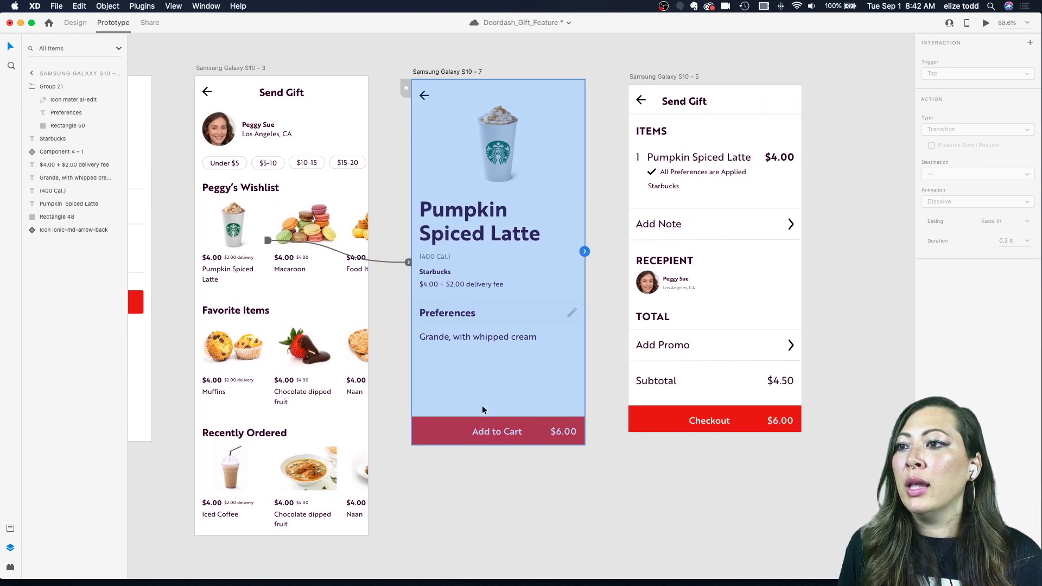
pyautogui.click(500, 423)
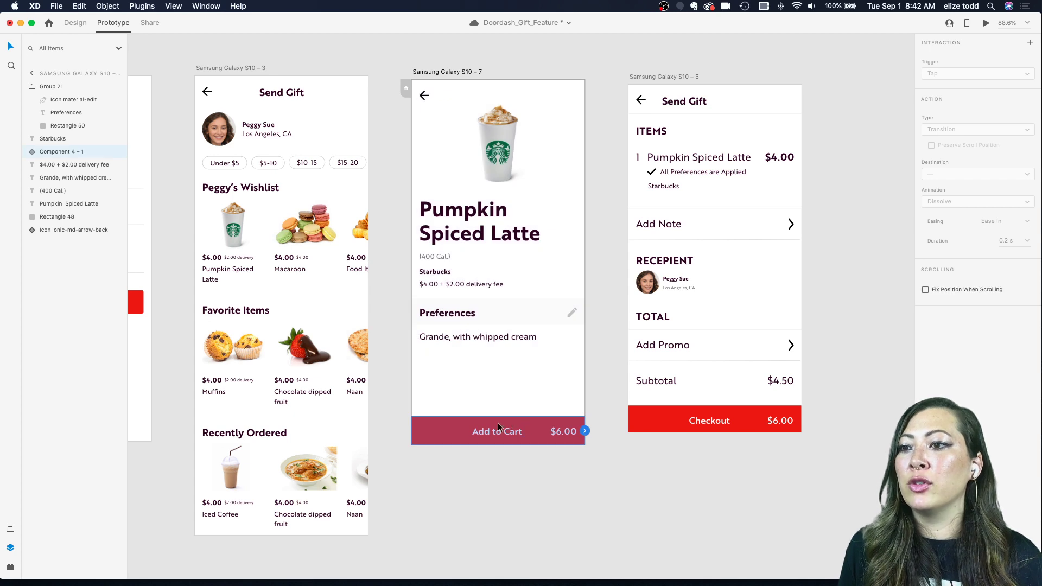
pyautogui.moveTo(584, 431); pyautogui.dragTo(681, 354)
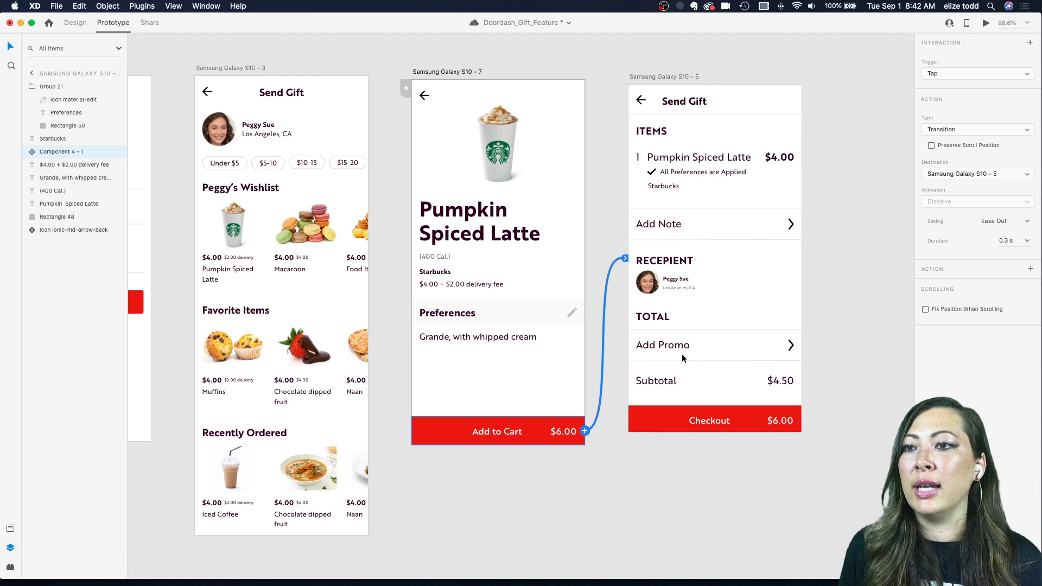
# - Preview the prototype from the Samsung Galaxy S10 – 6 home screen, follow the gift banner and Search button, and close the preview
pyautogui.scroll(-5, 681, 354)
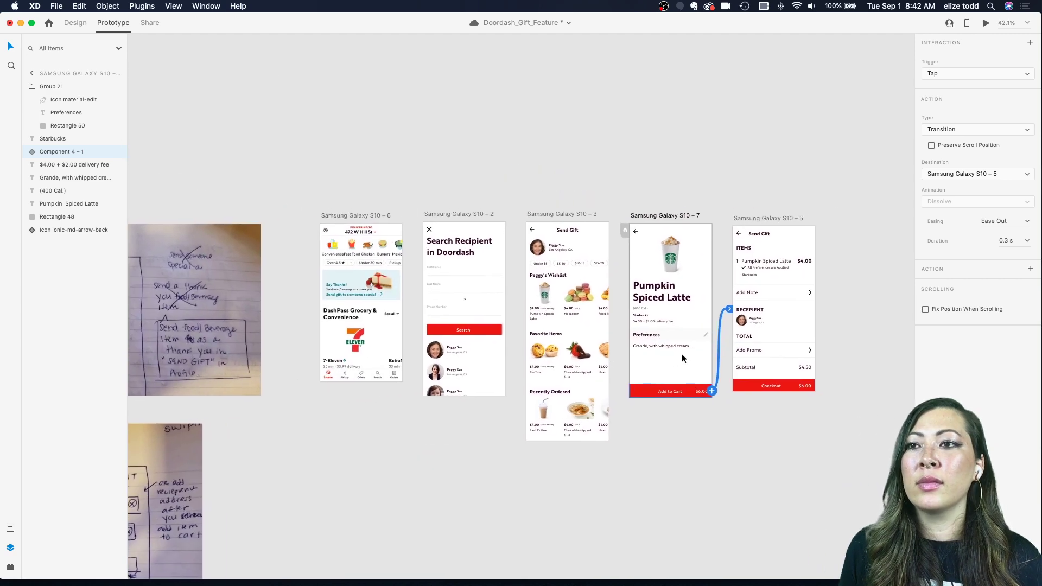
pyautogui.click(608, 170)
pyautogui.click(326, 215)
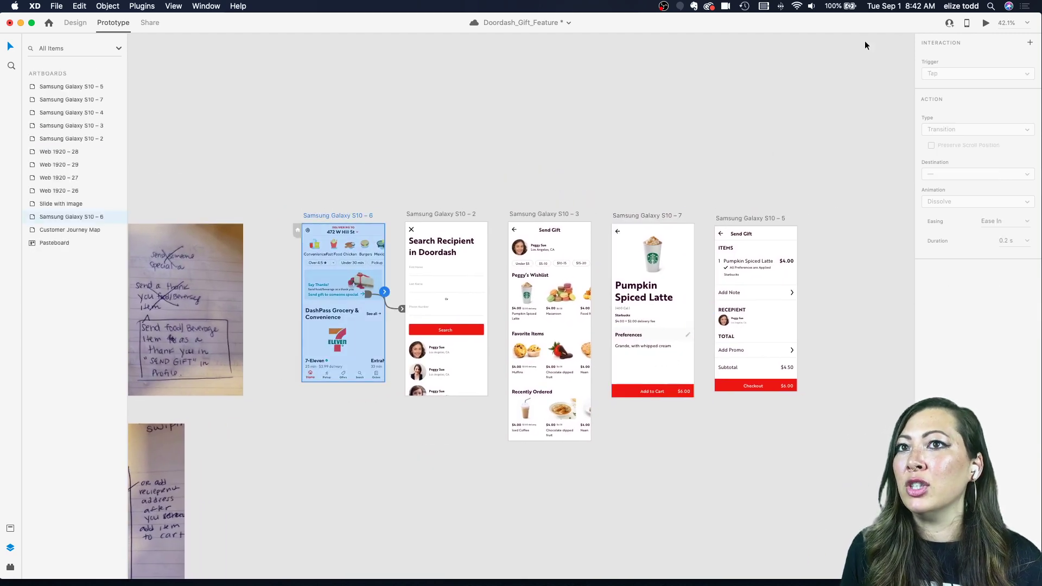
pyautogui.click(986, 24)
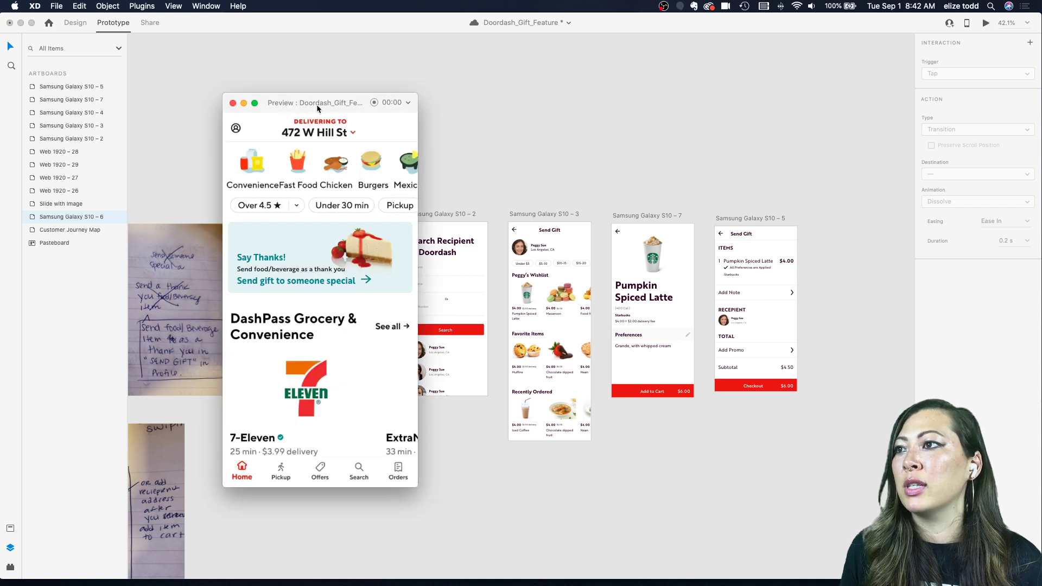
pyautogui.moveTo(318, 103); pyautogui.dragTo(382, 92)
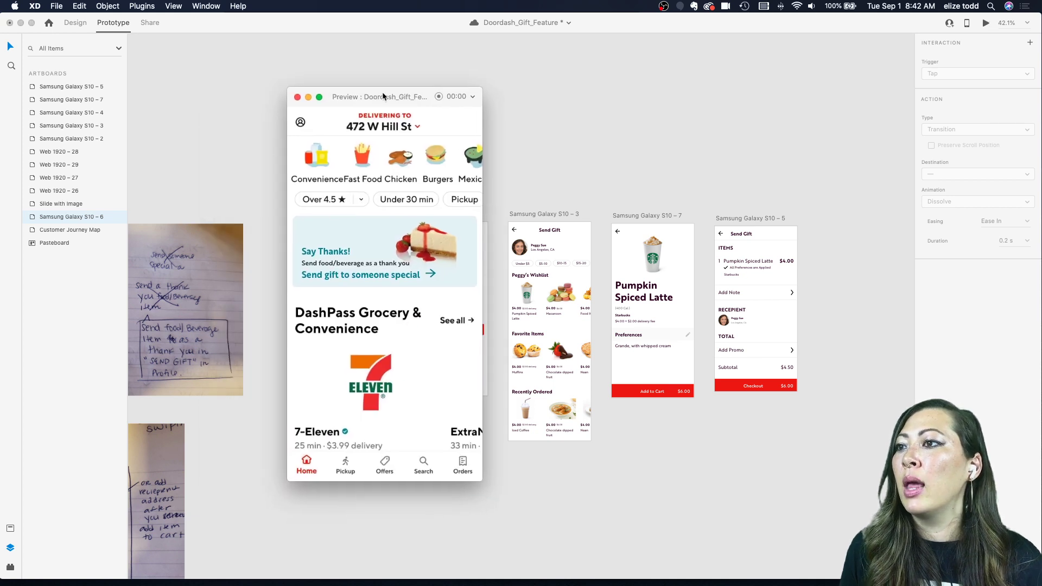
pyautogui.click(360, 270)
pyautogui.click(364, 358)
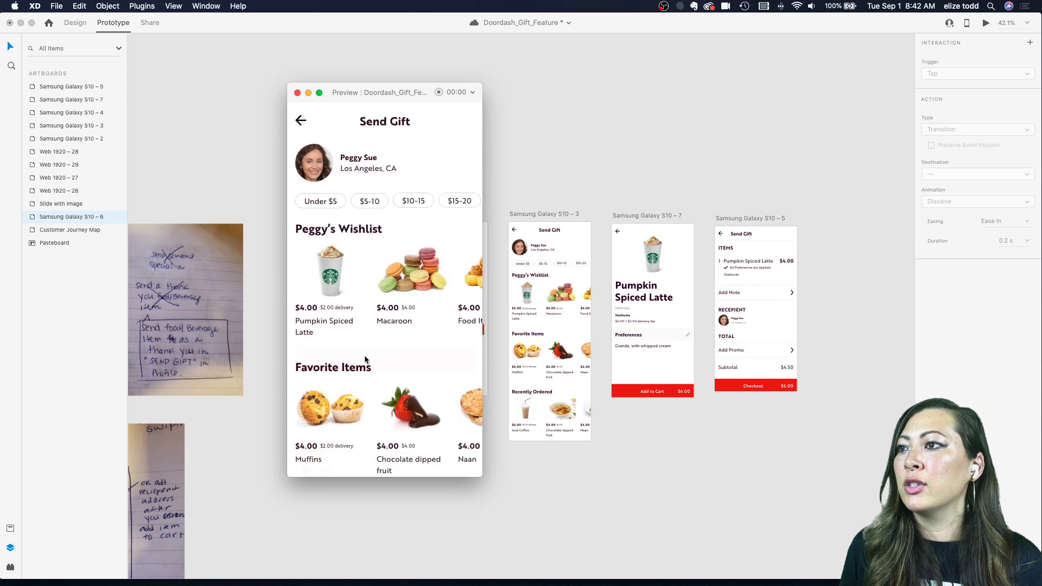
pyautogui.click(298, 92)
# - Remove the prototype link from the Search button on the Search Recipient artboard
pyautogui.click(76, 22)
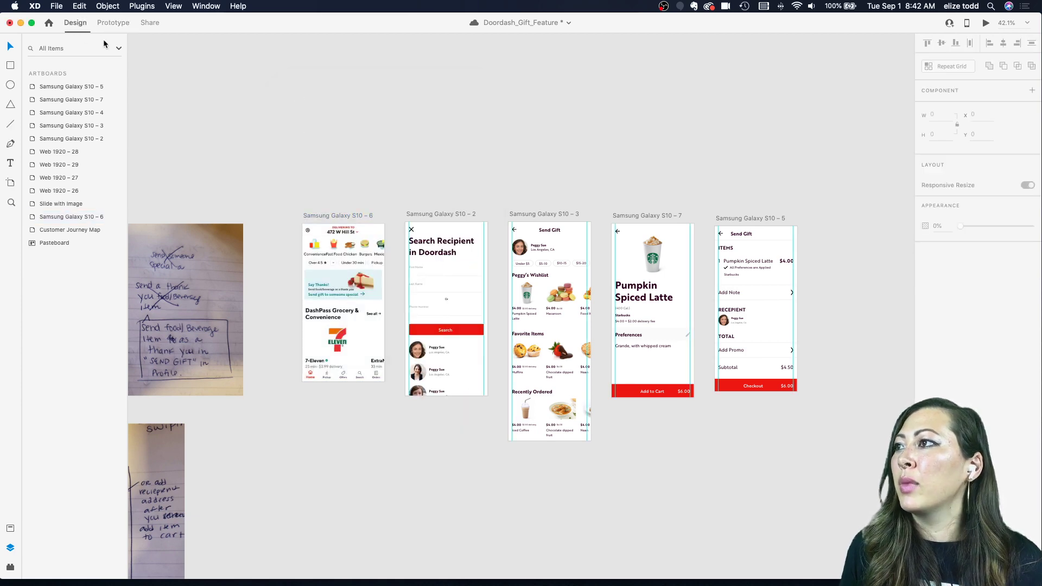
pyautogui.scroll(-2, 498, 346)
pyautogui.scroll(5, 472, 267)
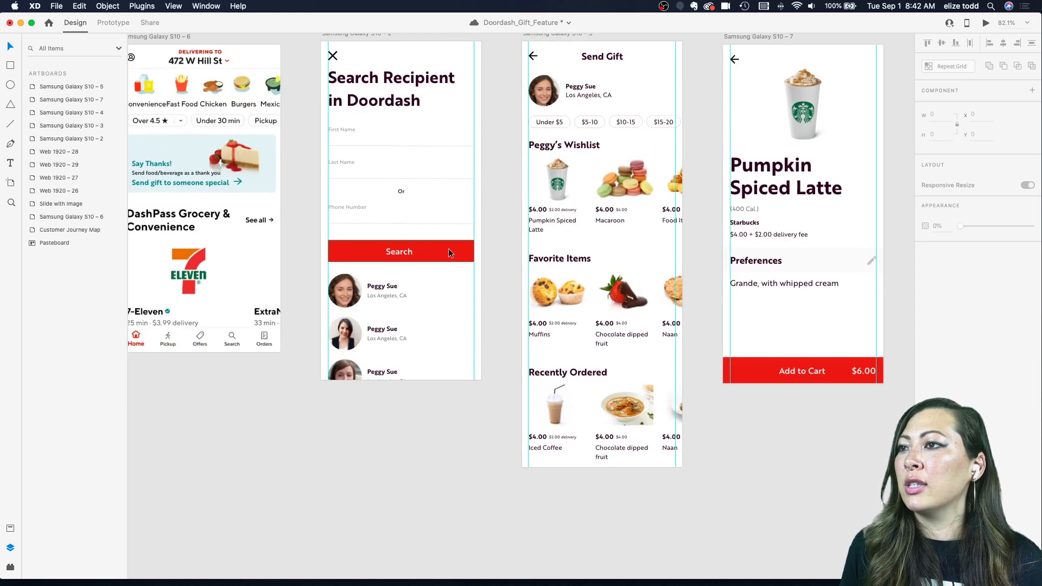
pyautogui.scroll(-4, 450, 268)
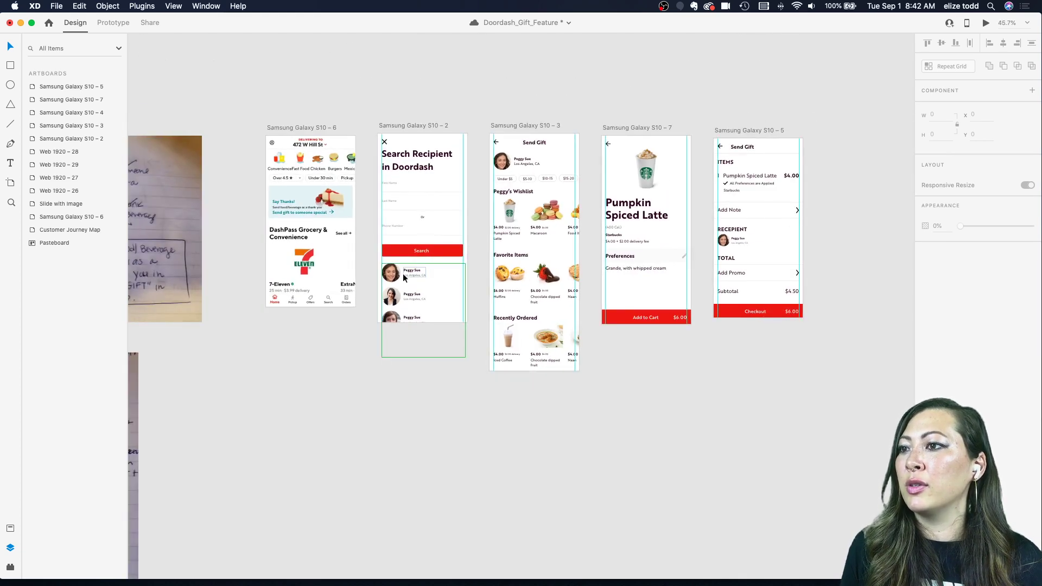
pyautogui.click(408, 249)
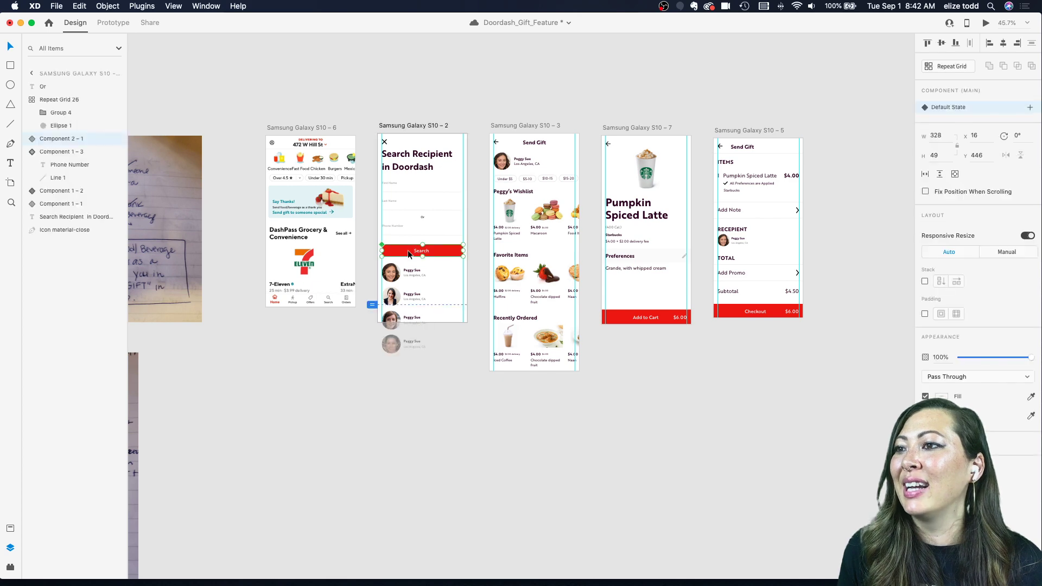
pyautogui.scroll(1, 408, 250)
pyautogui.click(113, 22)
pyautogui.scroll(3, 474, 252)
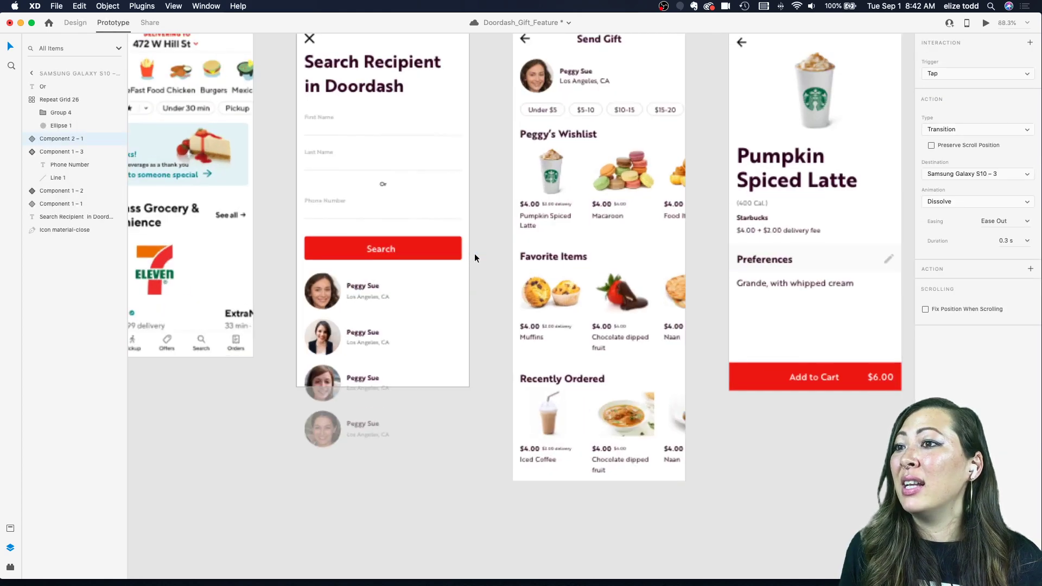
pyautogui.moveTo(510, 252); pyautogui.dragTo(481, 255)
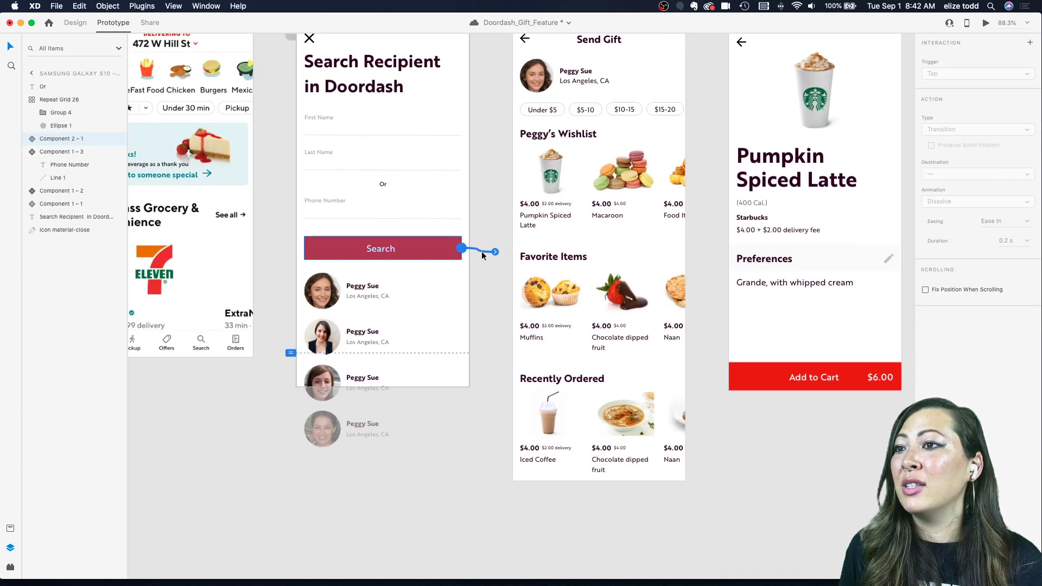
# - Group the first recipient's photo and details on the Search Recipient artboard and link the group to Samsung Galaxy S10 – 3
pyautogui.doubleClick(331, 292)
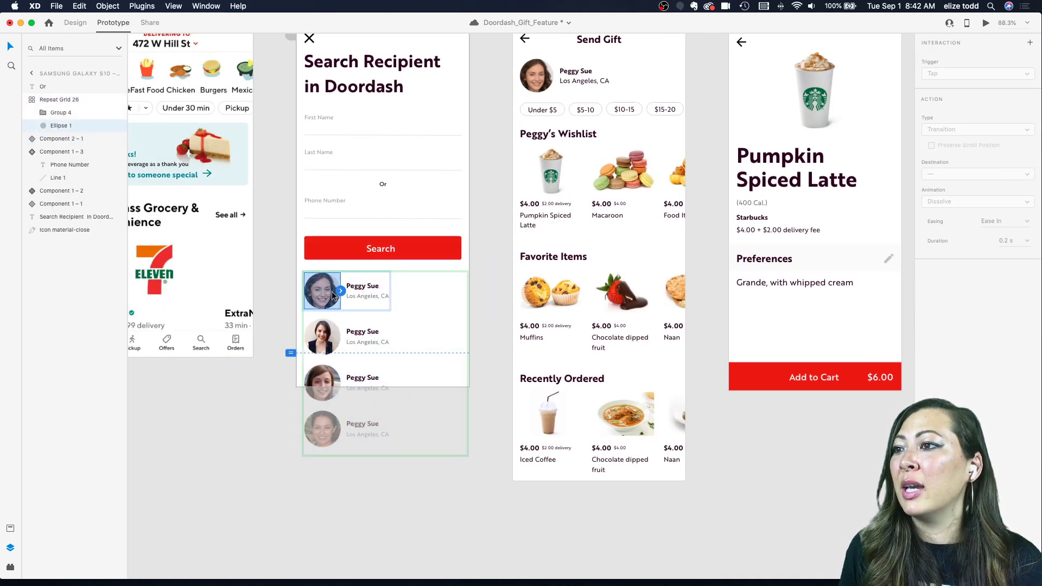
pyautogui.keyDown('shift'); pyautogui.click(362, 294); pyautogui.keyUp('shift')
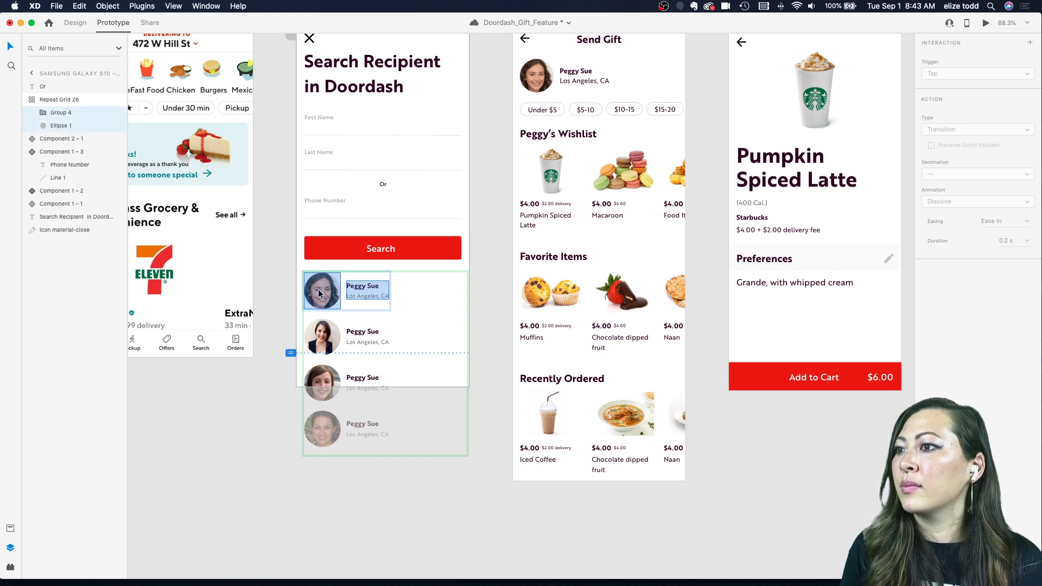
pyautogui.press('super+g')
pyautogui.moveTo(389, 291); pyautogui.dragTo(571, 218)
pyautogui.press('super+0')
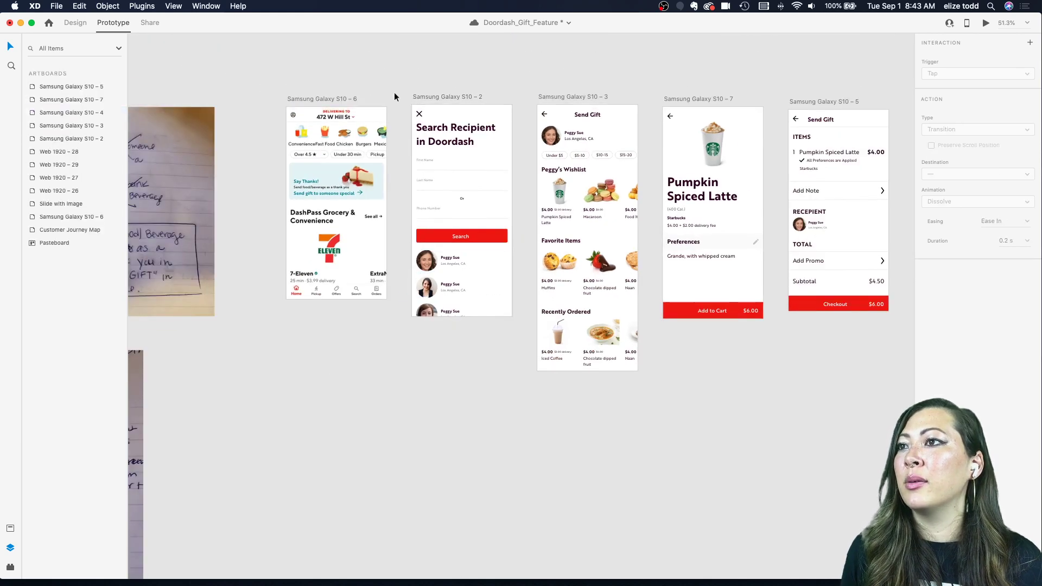
# - Preview the flow from the home screen through the gift banner, first recipient and Pumpkin Spiced Latte item, and close the preview
pyautogui.click(315, 100)
pyautogui.click(986, 23)
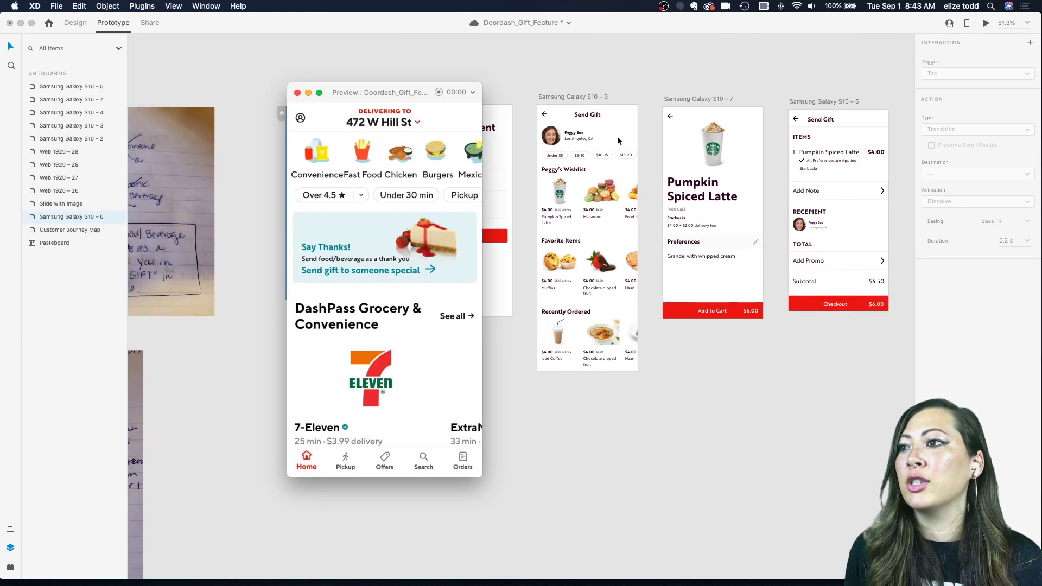
pyautogui.click(415, 271)
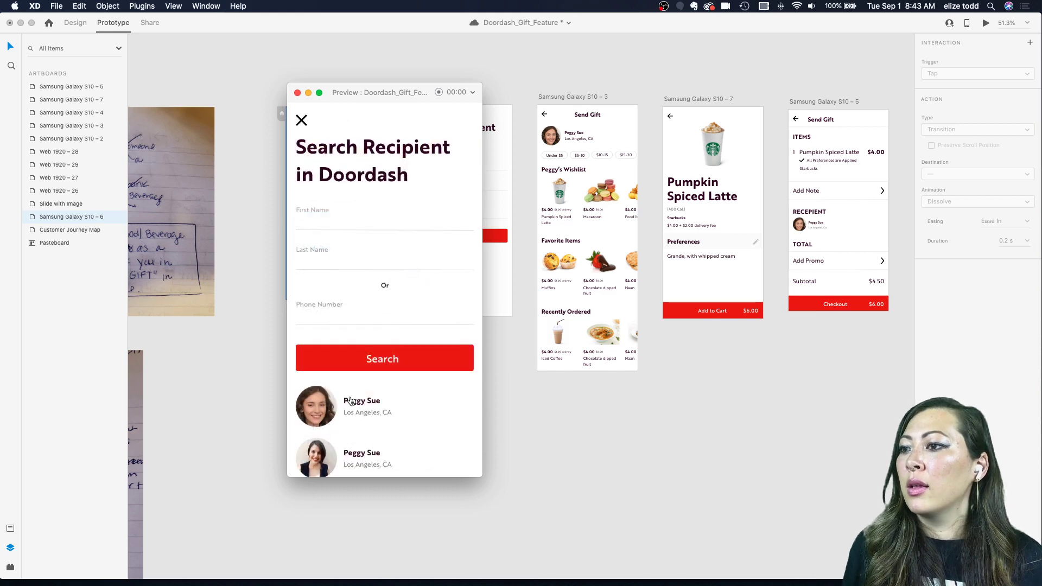
pyautogui.click(350, 402)
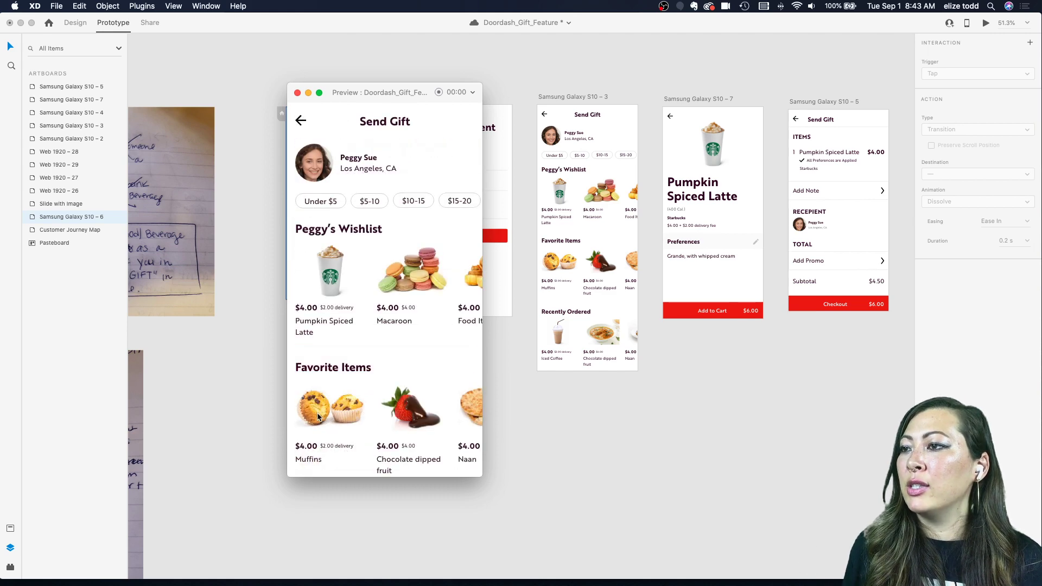
pyautogui.click(334, 285)
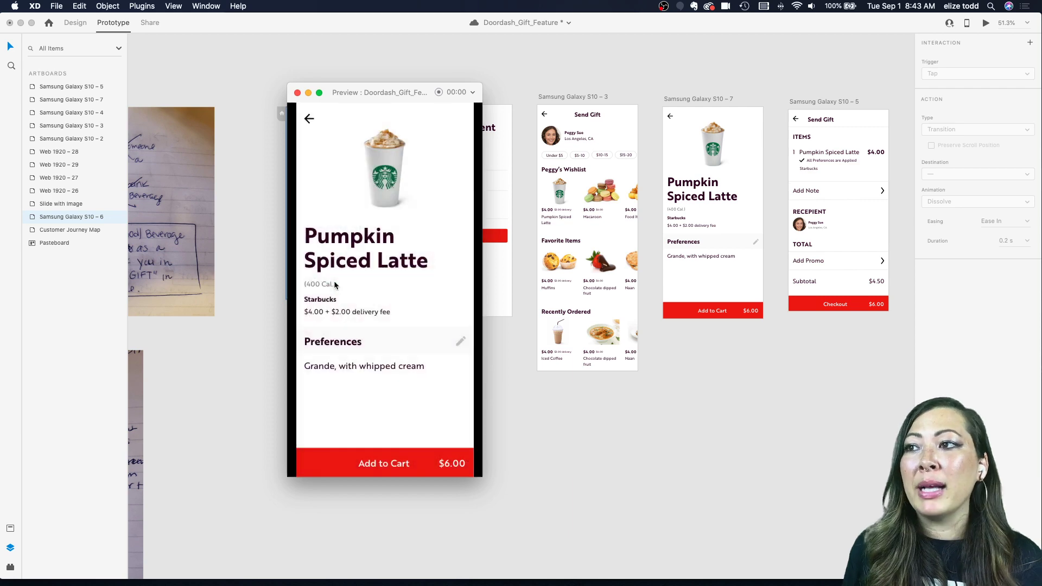
pyautogui.click(297, 93)
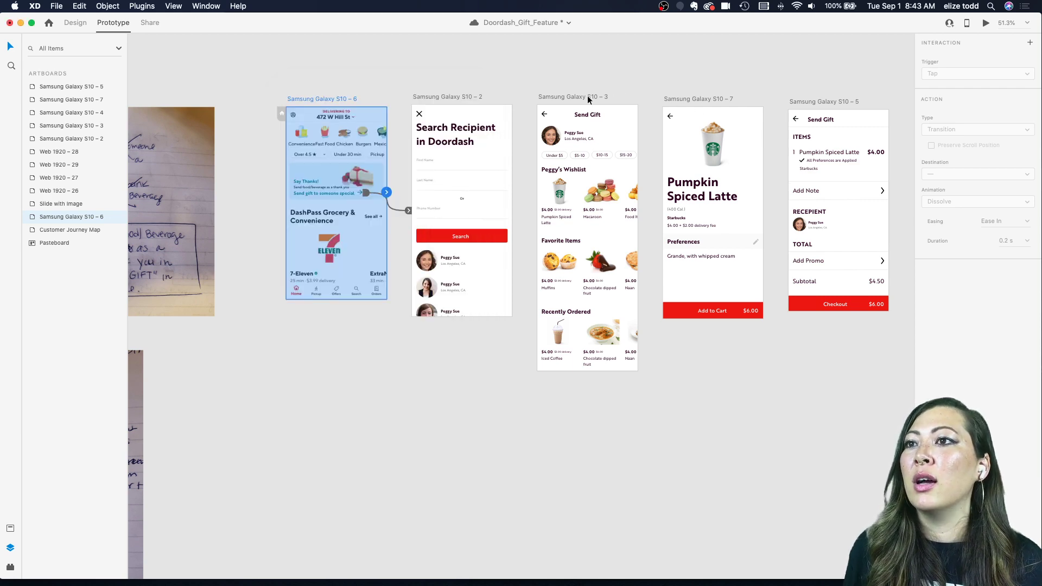
# - Set the viewport height of the Samsung Galaxy S10 – 7 artboard to 690
pyautogui.click(572, 96)
pyautogui.hscroll(2, 380, 81)
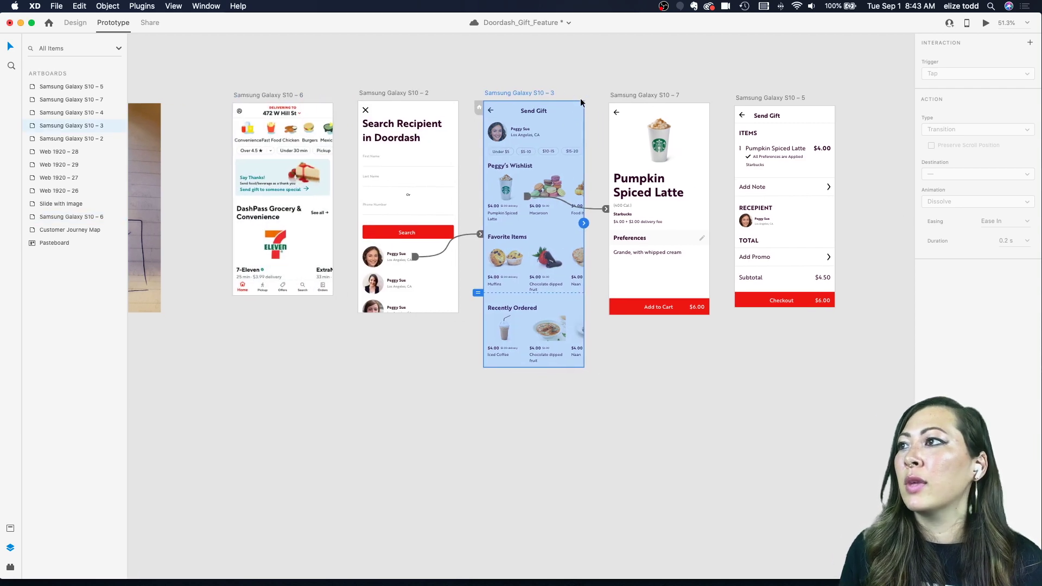
pyautogui.click(75, 26)
pyautogui.click(633, 95)
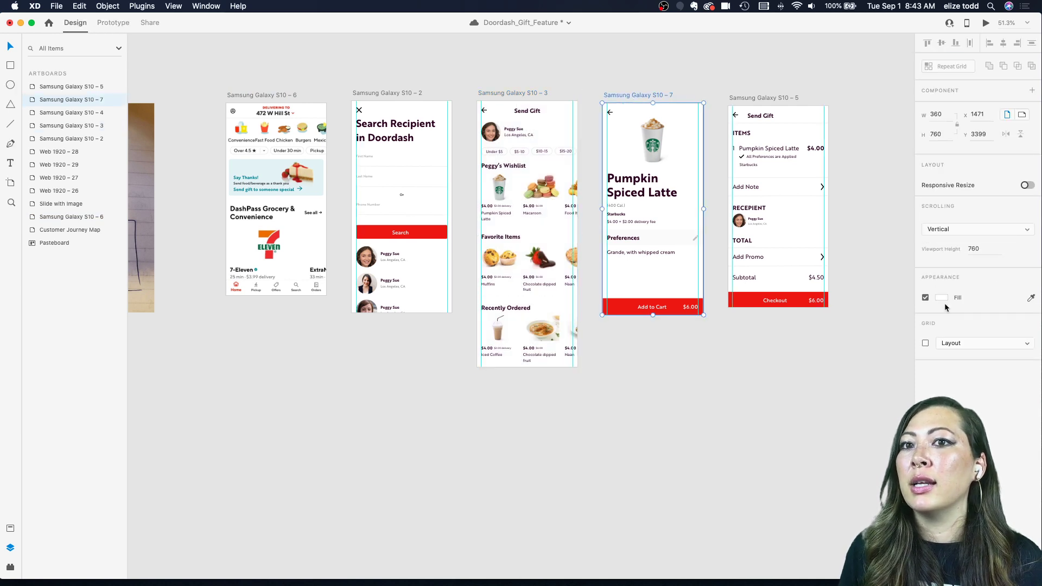
pyautogui.click(981, 248)
pyautogui.write('690')
pyautogui.press('Return')
# - Set the viewport height of the Samsung Galaxy S10 – 5 checkout artboard to 690
pyautogui.click(747, 100)
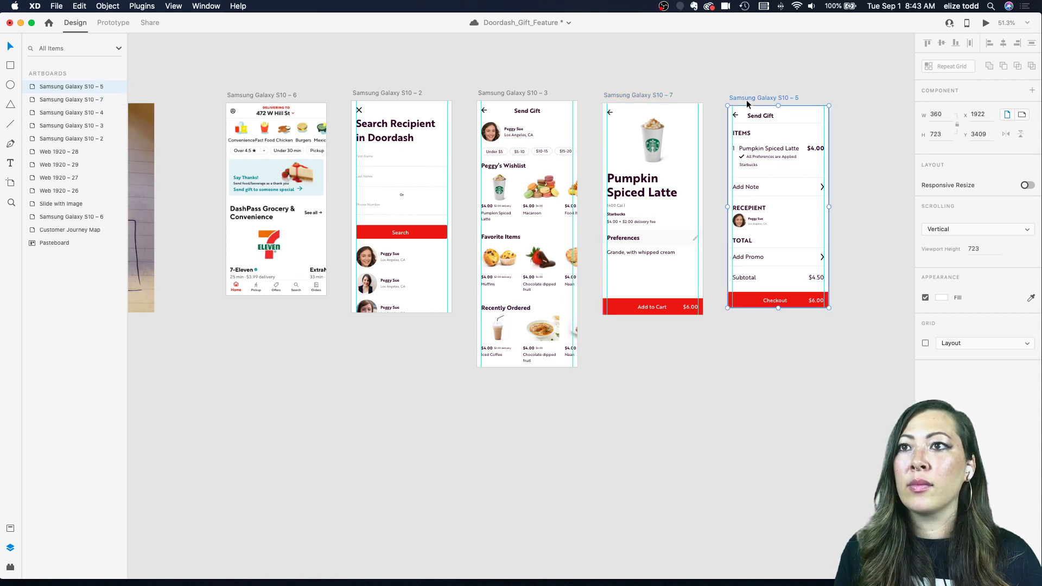
pyautogui.click(980, 248)
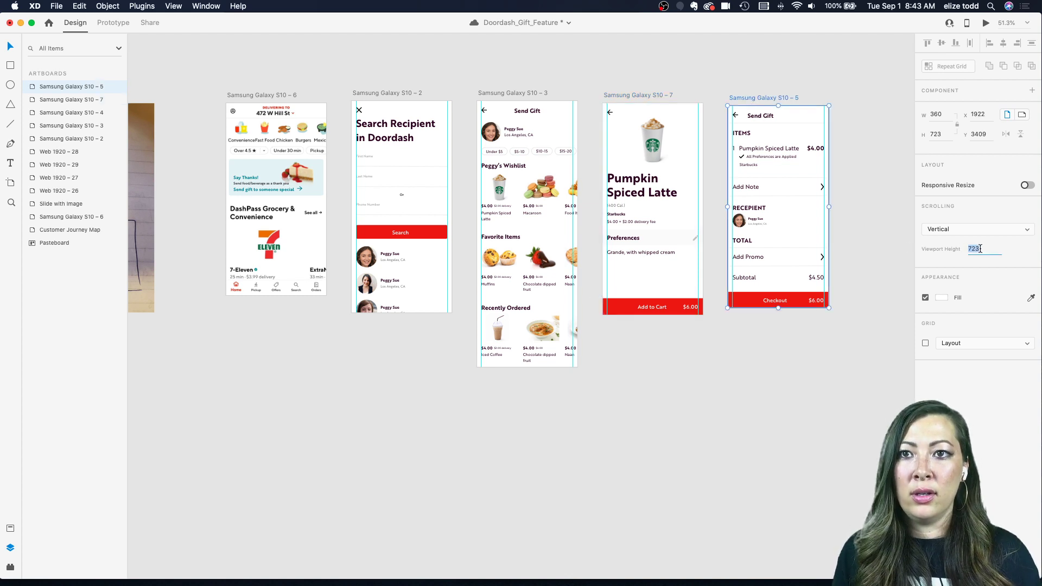
pyautogui.write('690')
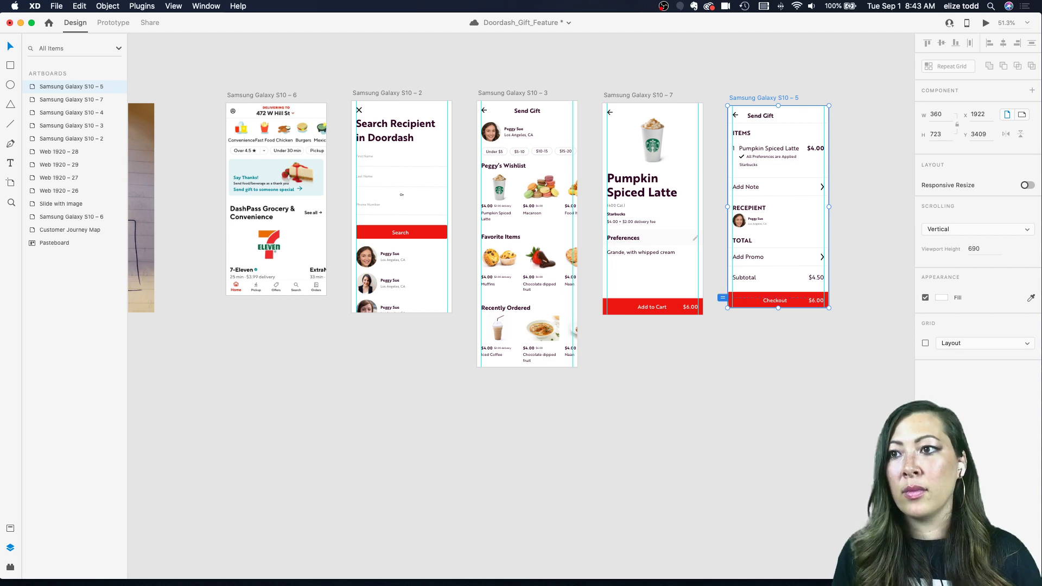
# - Move the Add to Cart bar up on the Samsung Galaxy S10 – 7 artboard, shorten the artboard to 690 and fit the bar to its bottom edge
pyautogui.click(480, 397)
pyautogui.click(611, 96)
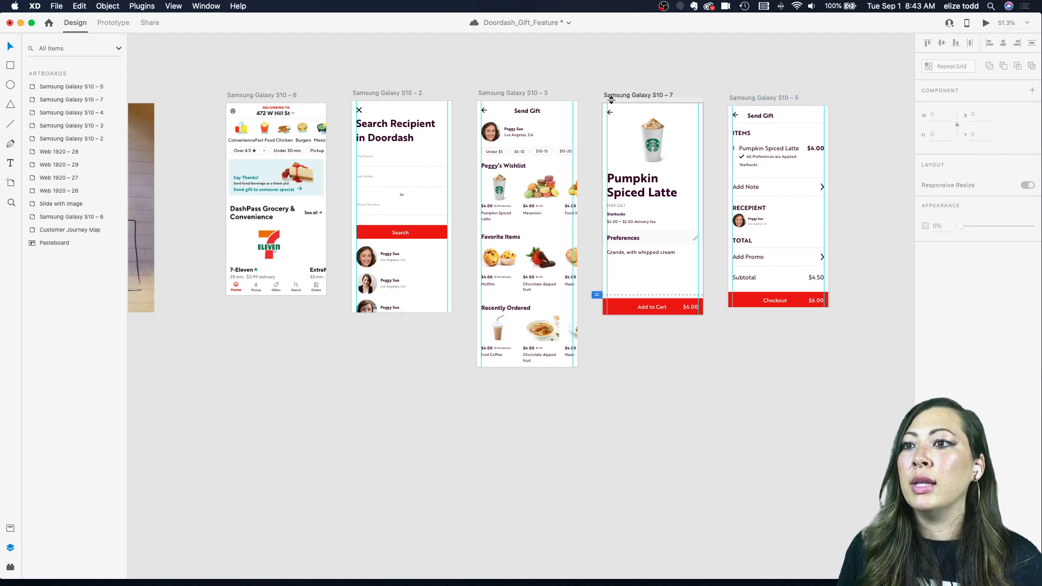
pyautogui.moveTo(637, 320); pyautogui.dragTo(637, 285)
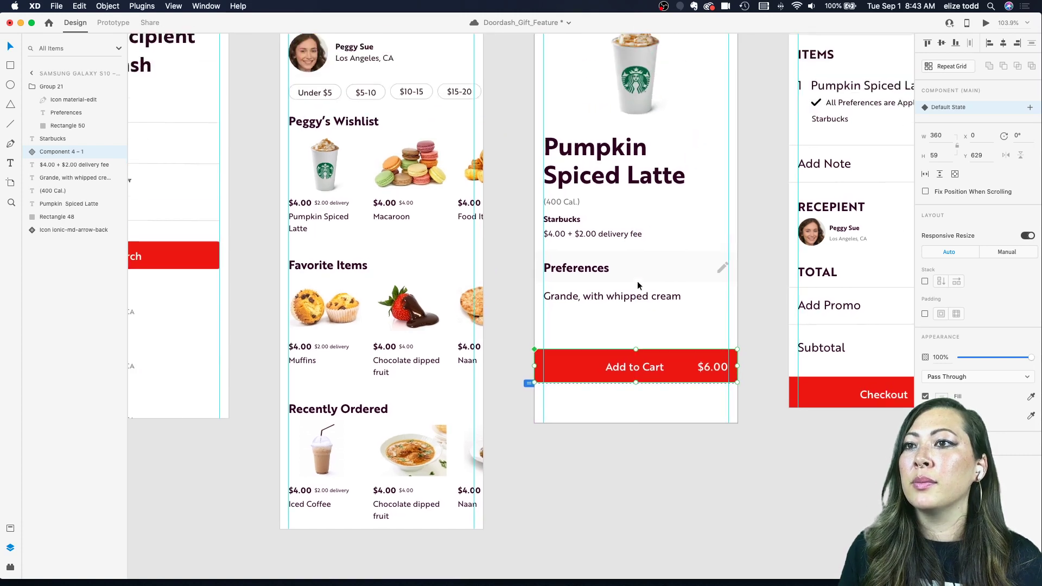
pyautogui.scroll(5, 645, 380)
pyautogui.hscroll(2, 645, 380)
pyautogui.click(658, 463)
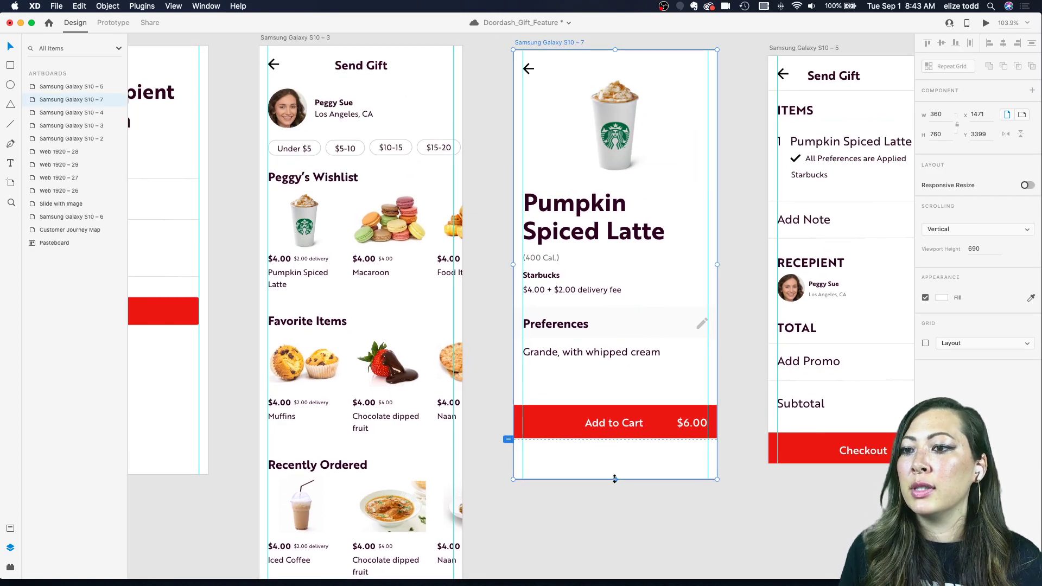
pyautogui.moveTo(616, 478); pyautogui.dragTo(614, 439)
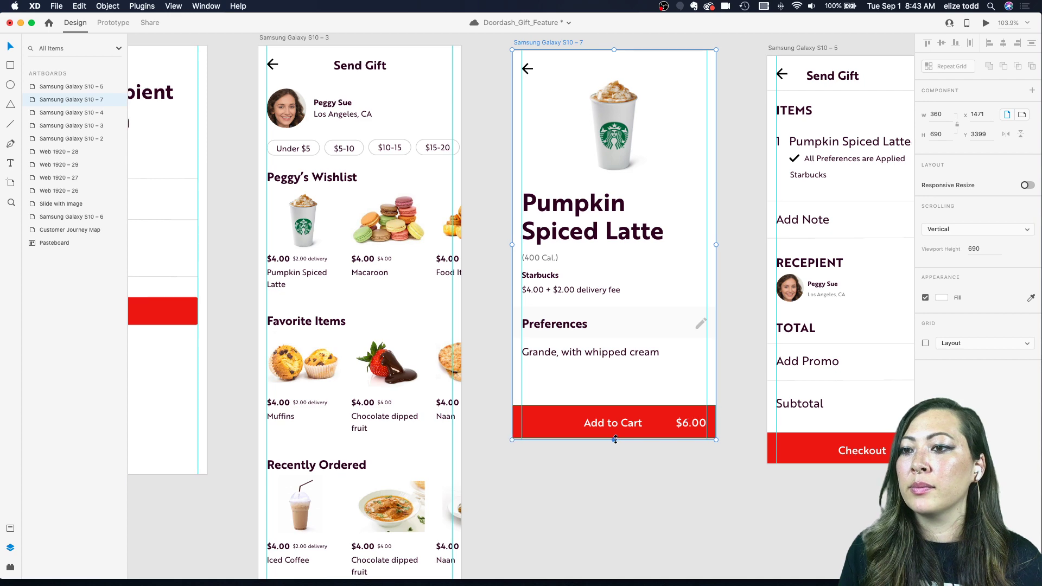
pyautogui.scroll(3, 615, 439)
pyautogui.click(574, 414)
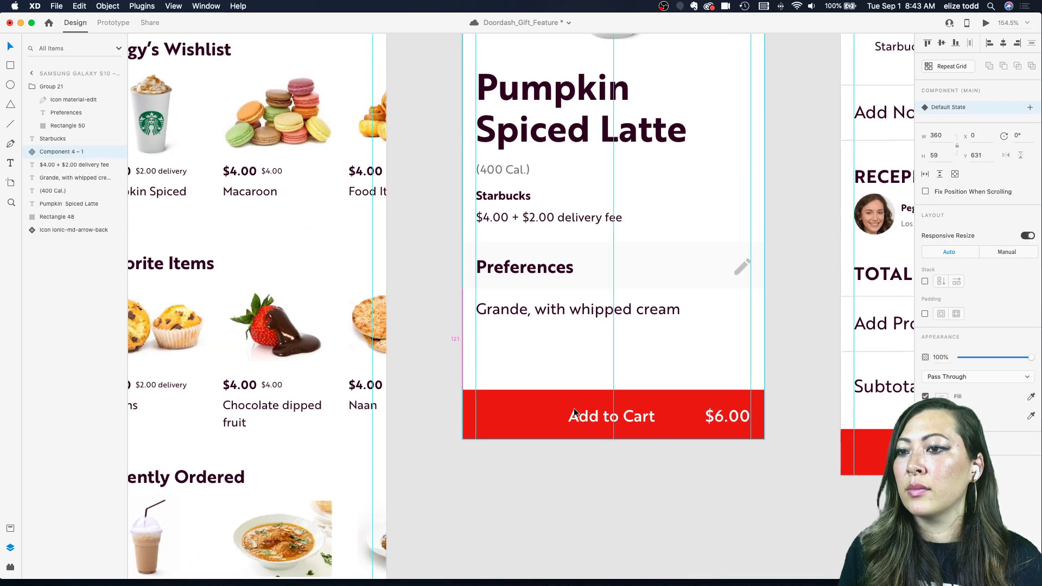
pyautogui.scroll(-5, 574, 413)
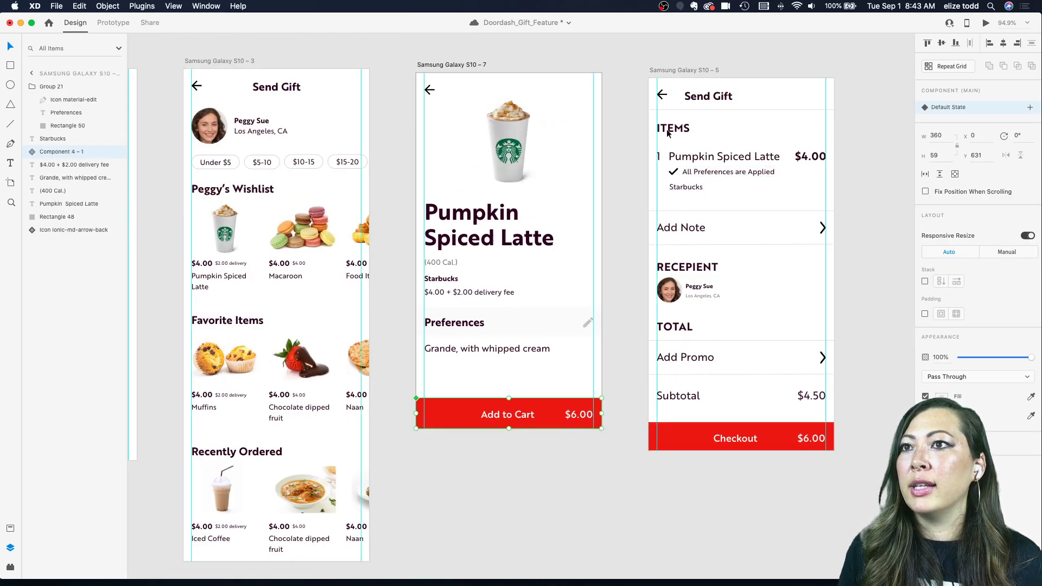
# - Move the Samsung Galaxy S10 – 5 checkout artboard up so its top edge aligns with the Samsung Galaxy S10 – 7 artboard
pyautogui.moveTo(663, 72); pyautogui.dragTo(659, 66)
pyautogui.click(663, 57)
pyautogui.hscroll(4, 663, 57)
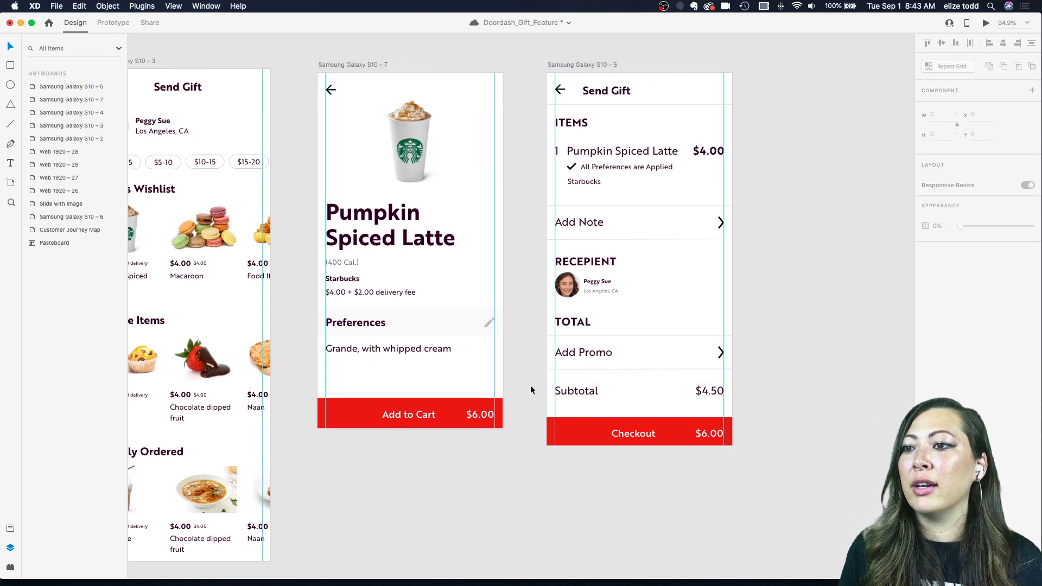
# - Move the Checkout bar up to the viewport line on the Samsung Galaxy S10 – 5 artboard and shorten the artboard to a height of 690
pyautogui.moveTo(582, 432); pyautogui.dragTo(582, 411)
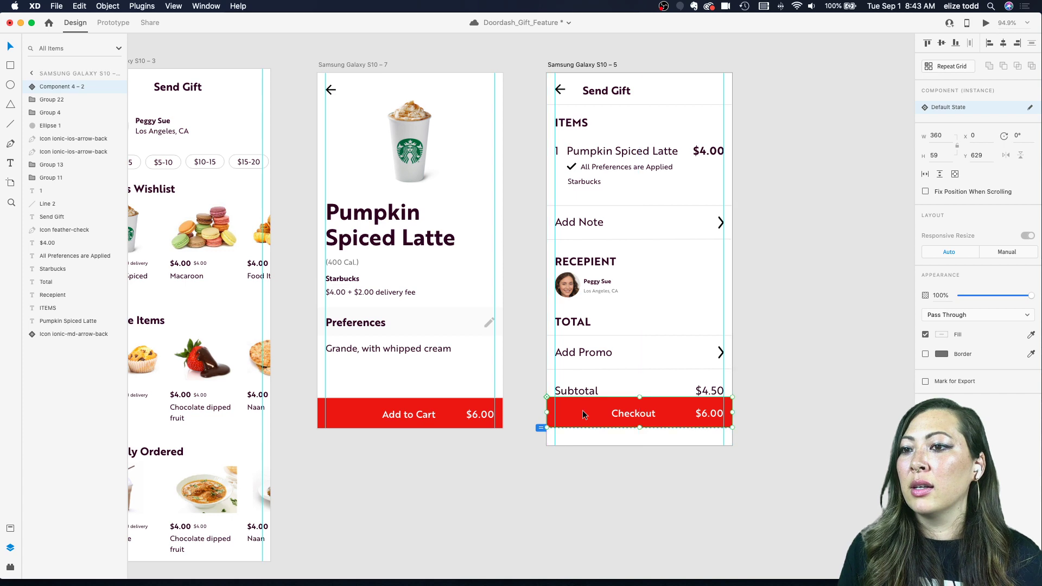
pyautogui.scroll(3, 575, 222)
pyautogui.click(660, 346)
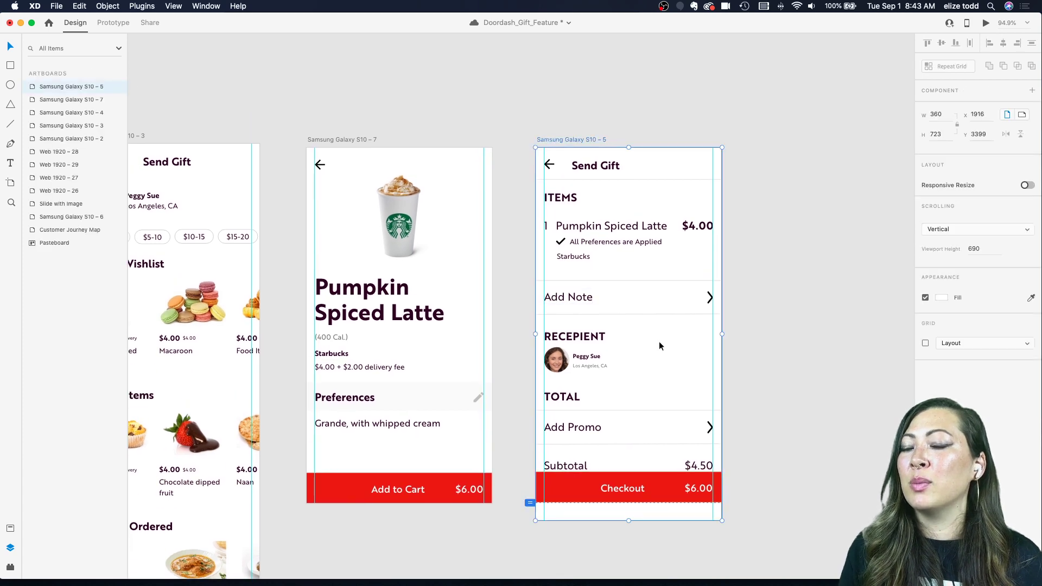
pyautogui.scroll(-5, 659, 346)
pyautogui.scroll(4, 658, 345)
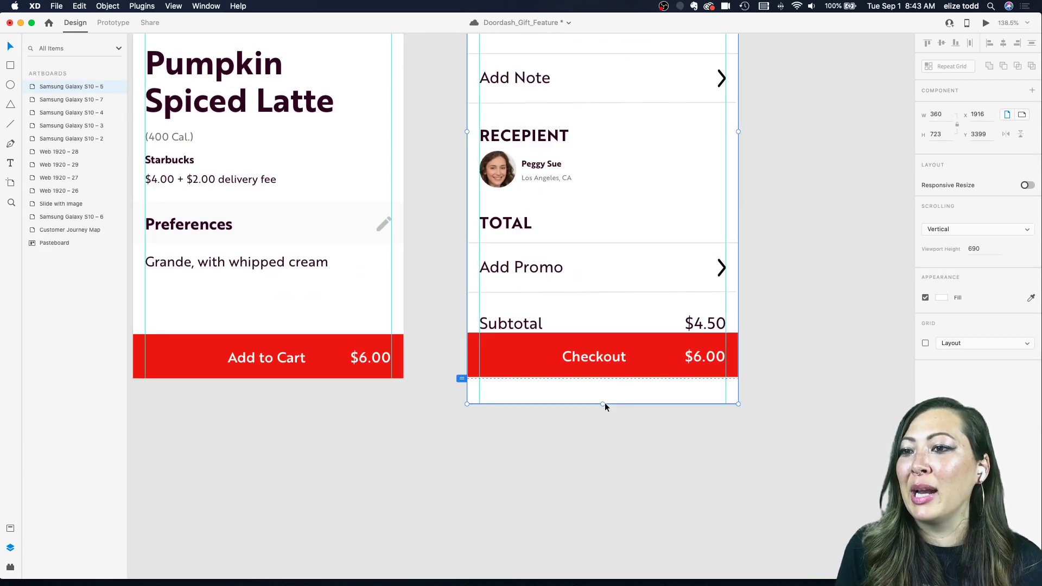
pyautogui.moveTo(602, 404); pyautogui.dragTo(603, 378)
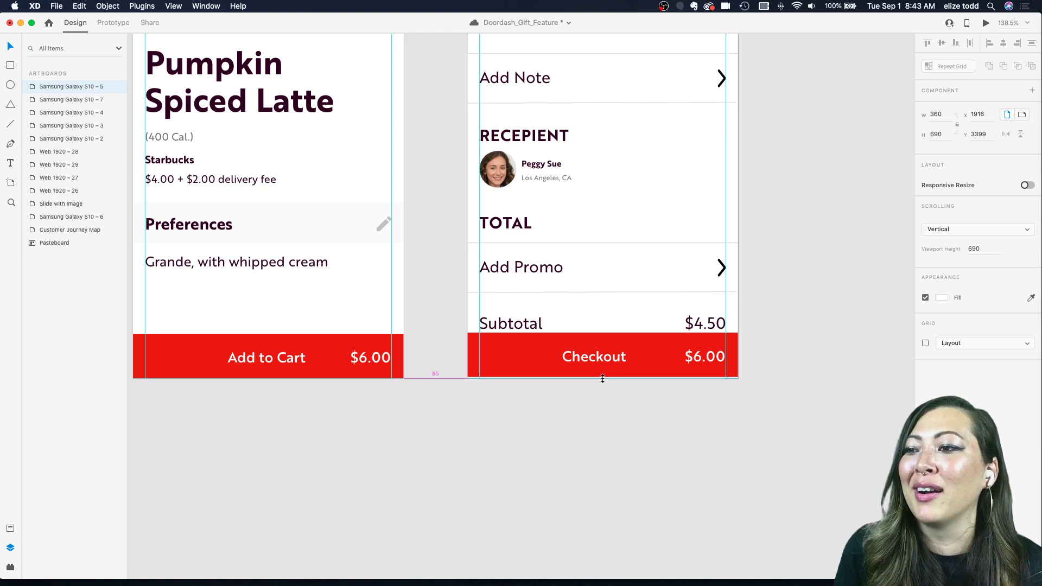
# - Align the Checkout bar exactly with the bottom edge of the Samsung Galaxy S10 – 5 artboard
pyautogui.scroll(3, 509, 338)
pyautogui.click(493, 354)
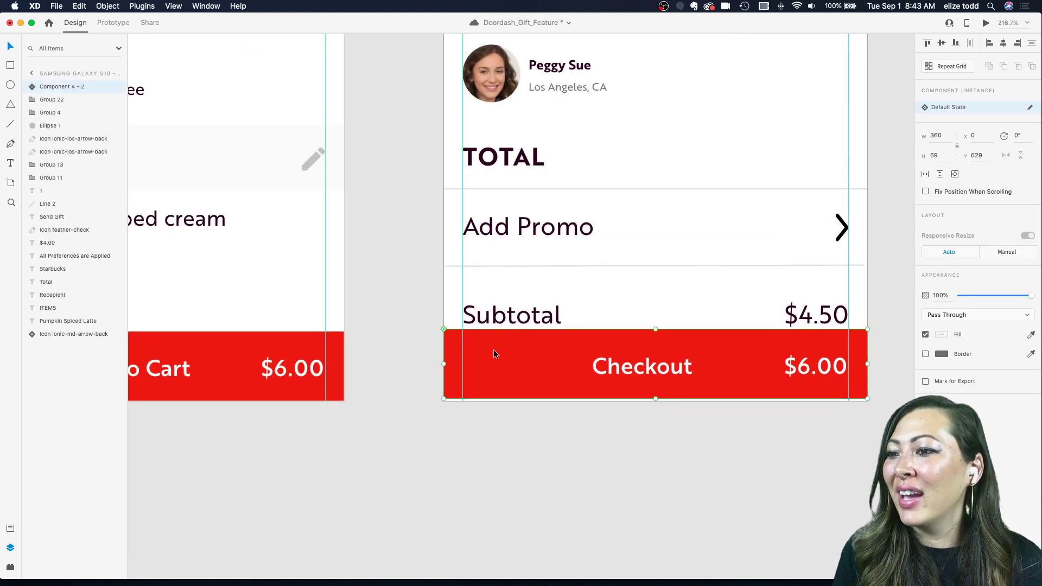
pyautogui.moveTo(494, 353); pyautogui.dragTo(493, 354)
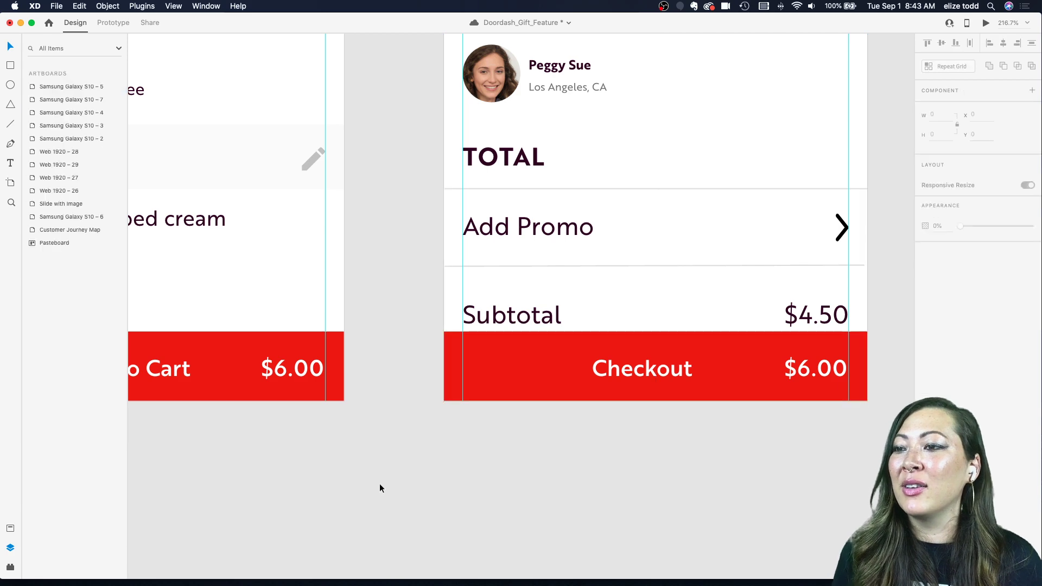
pyautogui.scroll(-5, 379, 484)
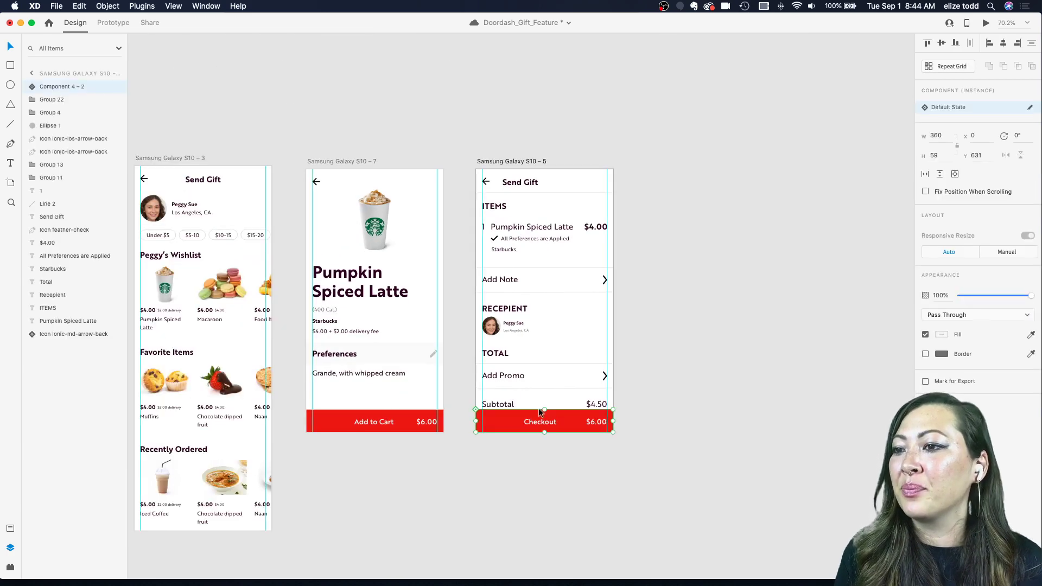
pyautogui.click(756, 231)
# - Review the row of gift-flow artboards from the recipient search to checkout for consistent heights and alignment
pyautogui.hscroll(-5, 685, 258)
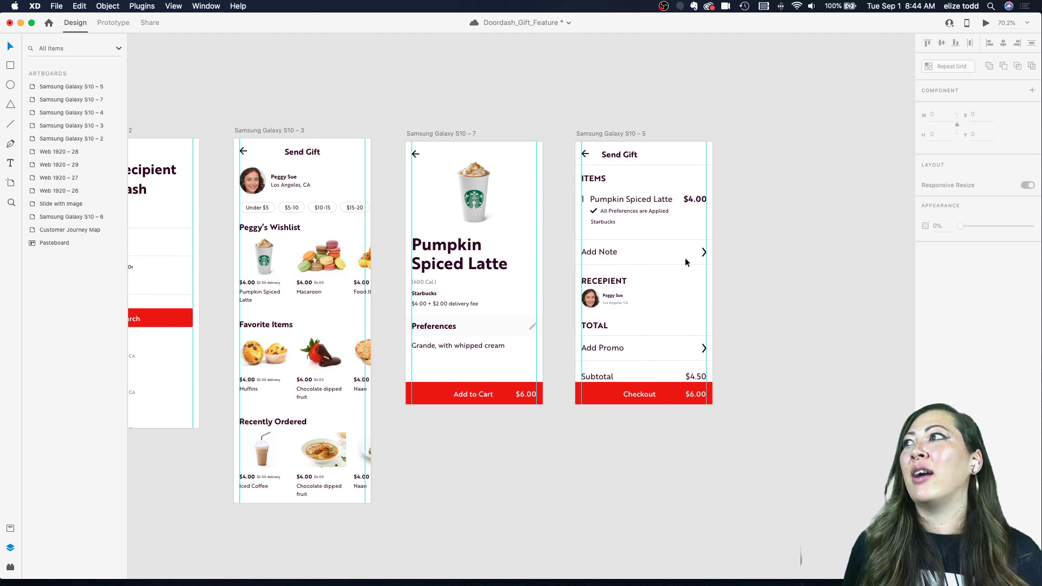
pyautogui.scroll(-2, 755, 248)
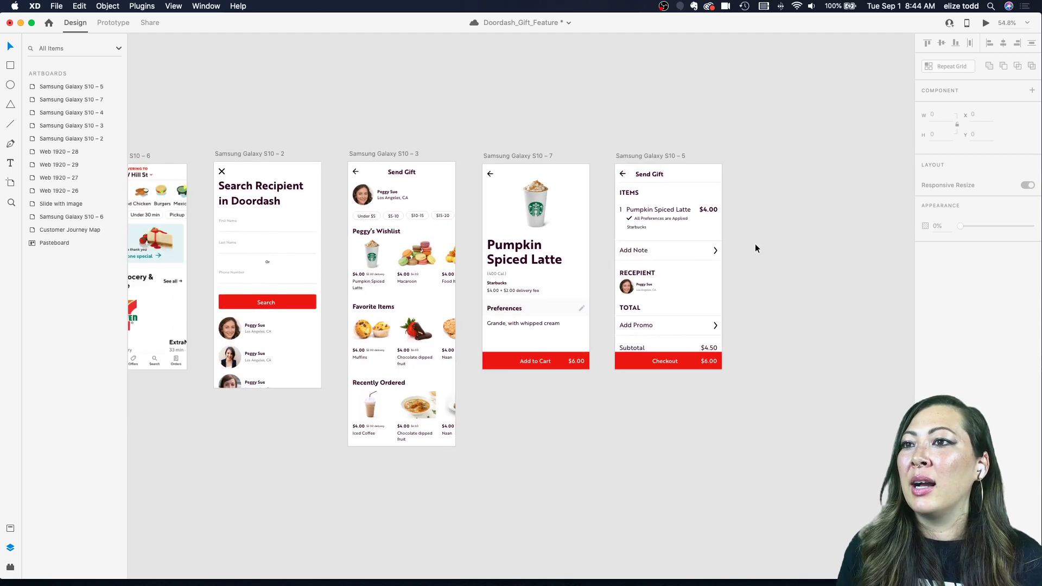
pyautogui.scroll(2, 657, 174)
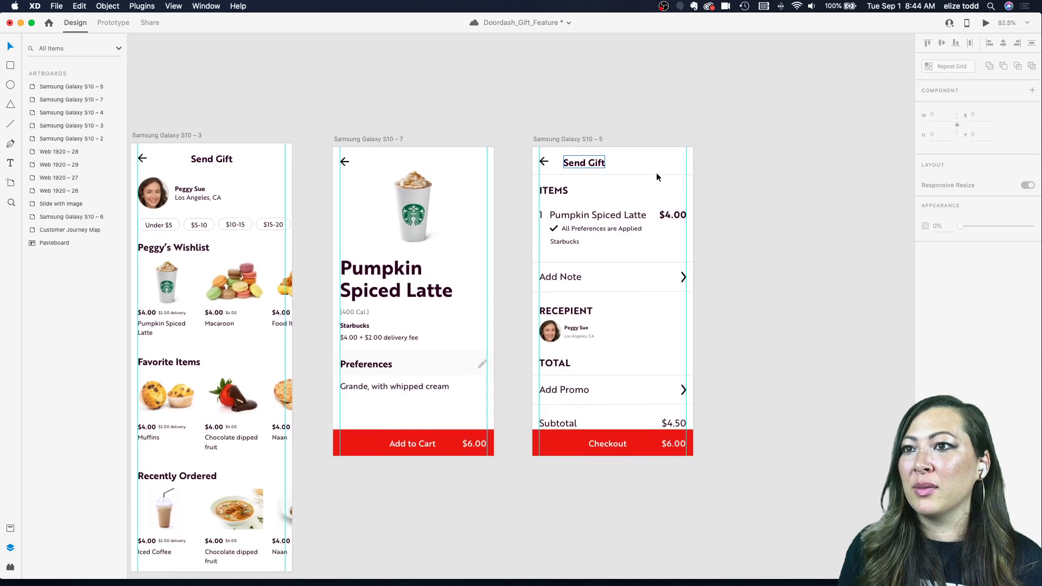
pyautogui.scroll(1, 656, 173)
pyautogui.scroll(-2, 623, 99)
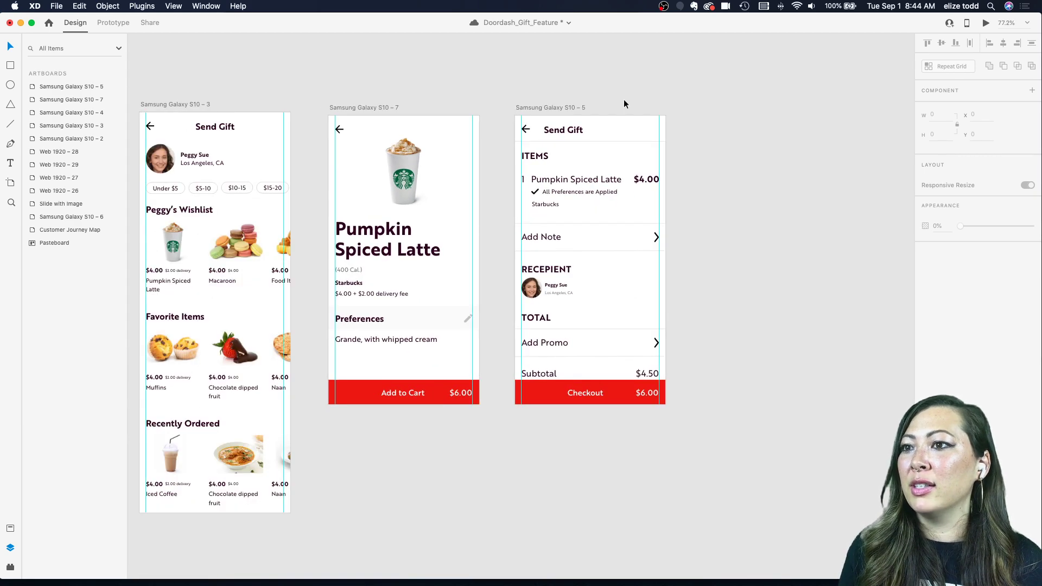
pyautogui.hscroll(-3, 624, 99)
pyautogui.scroll(-2, 623, 99)
pyautogui.hscroll(-3, 624, 99)
pyautogui.scroll(2, 624, 99)
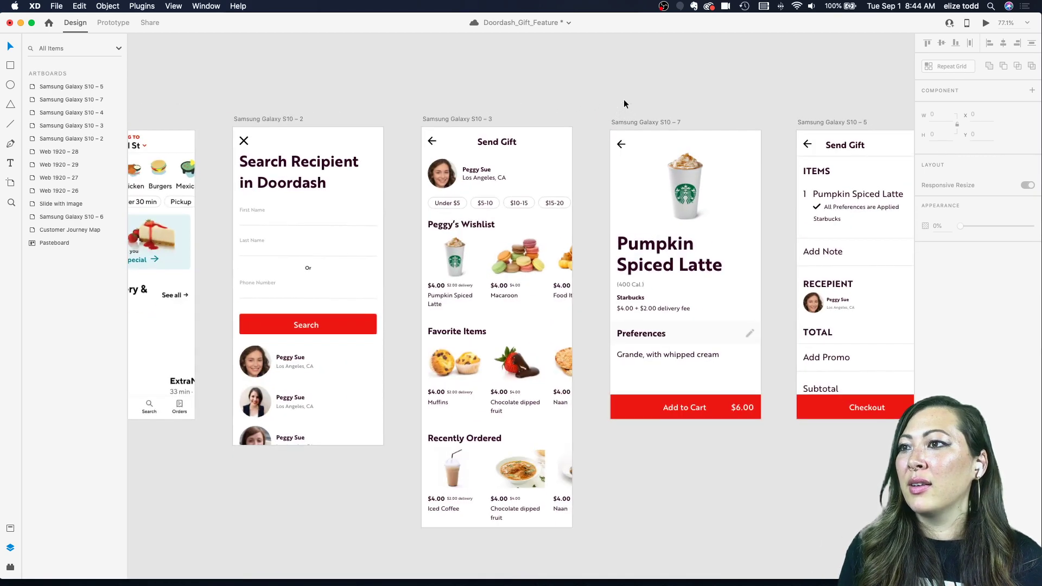
pyautogui.scroll(-2, 623, 99)
pyautogui.hscroll(-3, 624, 99)
pyautogui.hscroll(5, 629, 277)
pyautogui.scroll(3, 629, 276)
pyautogui.scroll(-3, 548, 354)
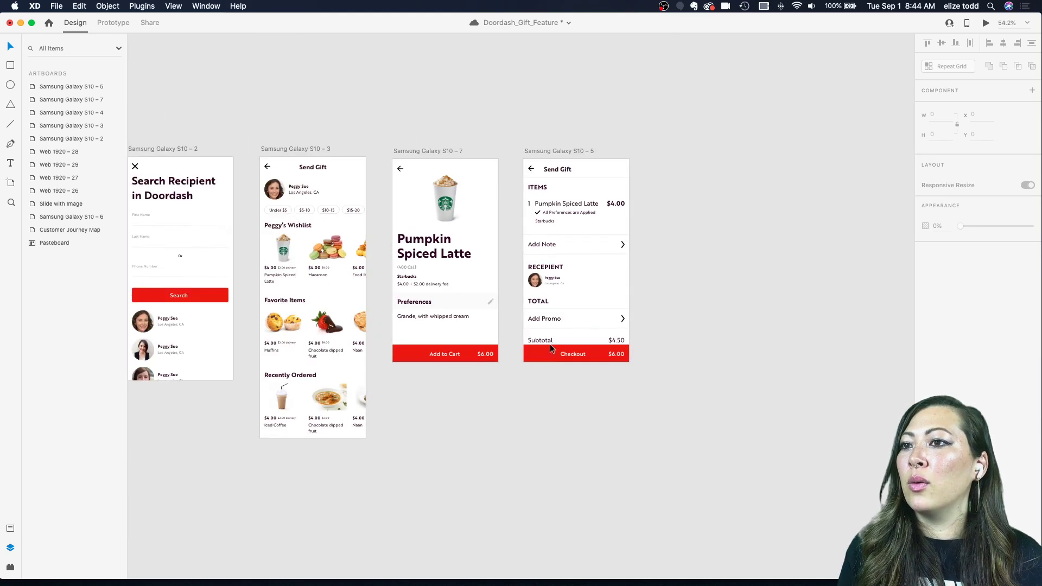
# - Preview the flow from the home screen through the gift banner, first recipient, Pumpkin Spiced Latte and Add to Cart, and close the preview
pyautogui.hscroll(-5, 549, 353)
pyautogui.click(195, 157)
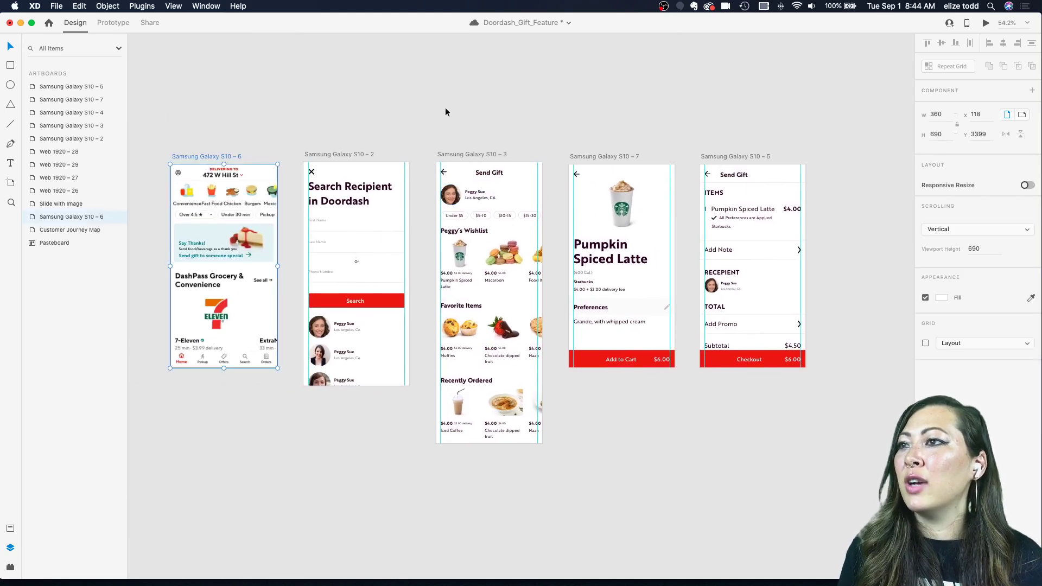
pyautogui.click(986, 24)
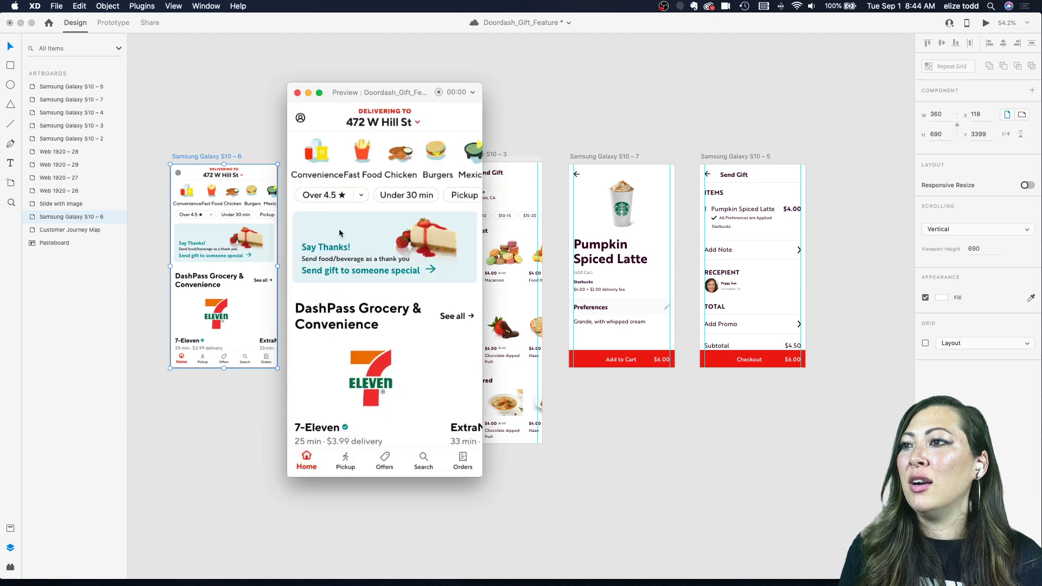
pyautogui.click(338, 270)
pyautogui.click(332, 403)
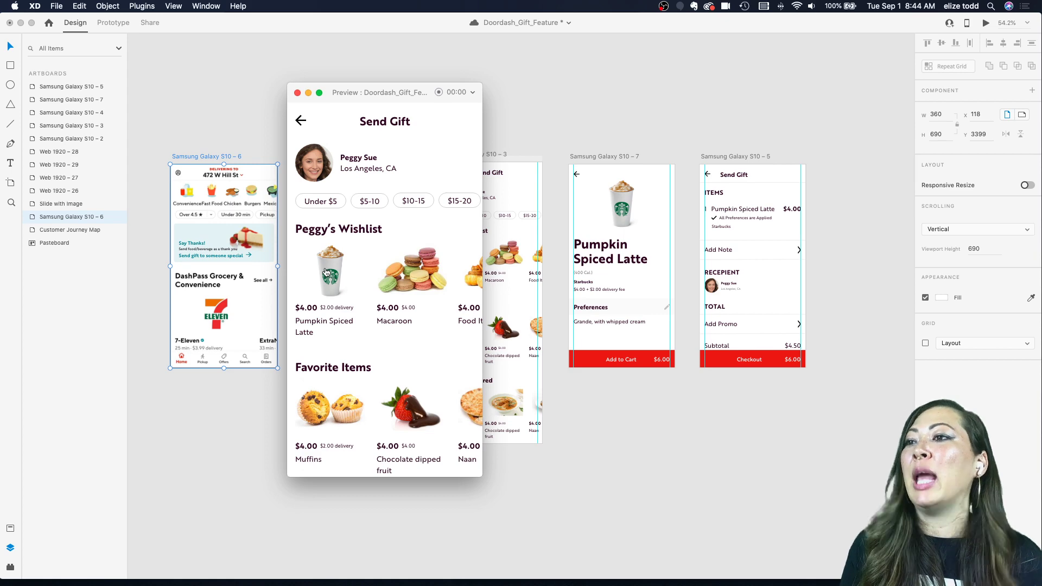
pyautogui.click(326, 273)
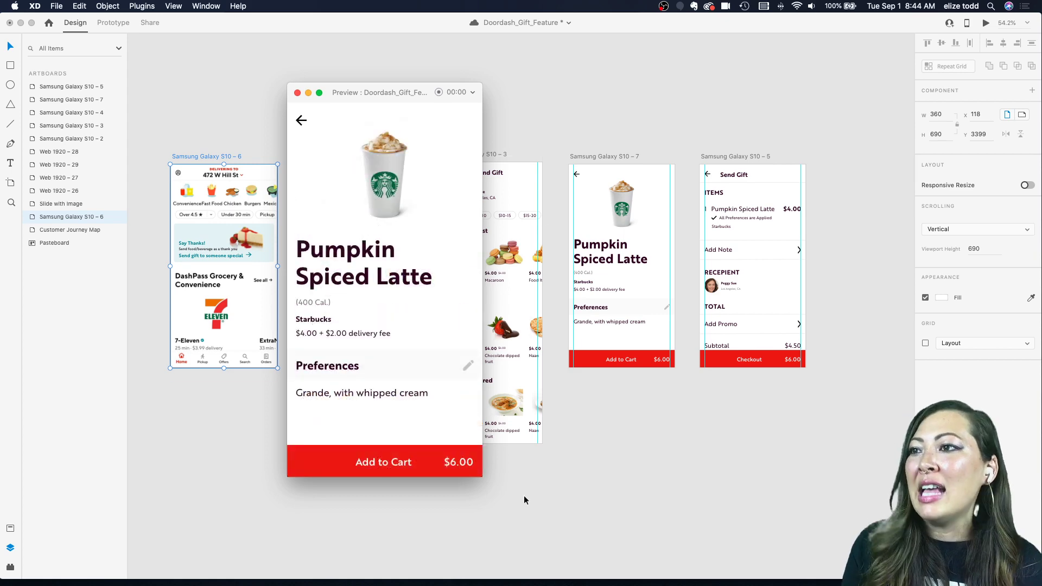
pyautogui.click(355, 460)
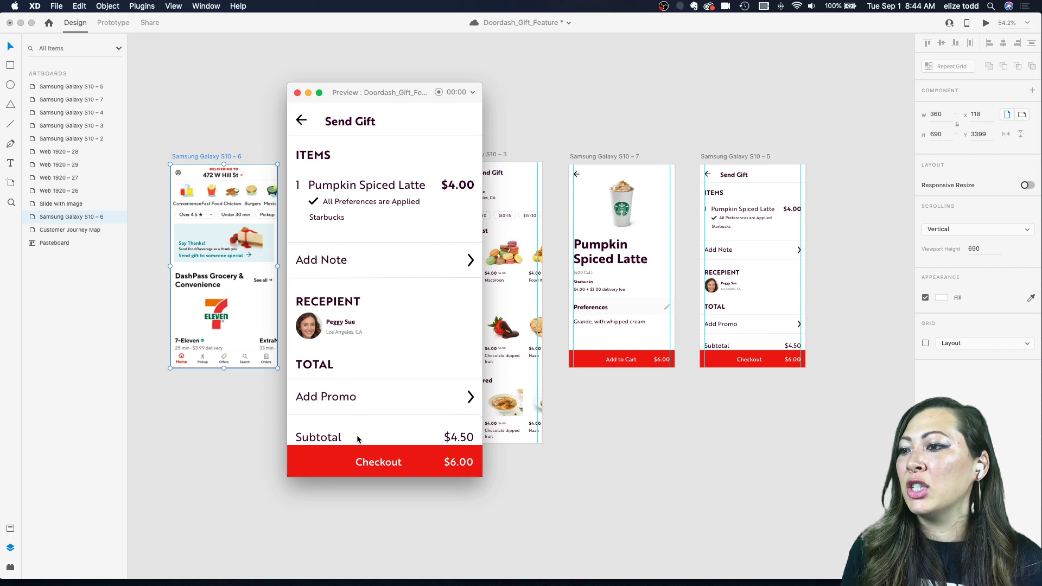
pyautogui.click(297, 92)
pyautogui.click(413, 98)
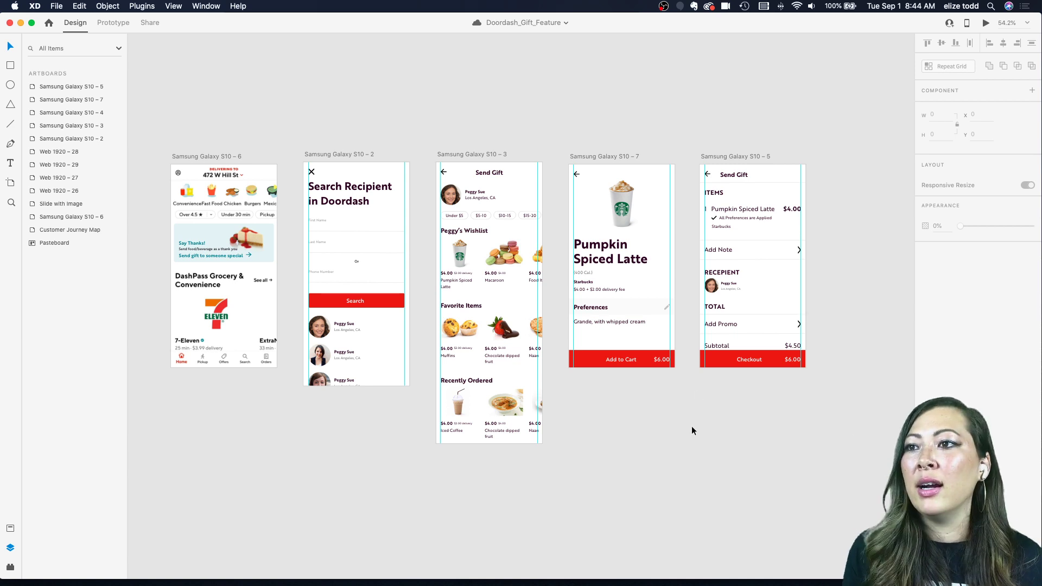
# - Move the Samsung Galaxy S10 – 3, 7 and 5 artboards together to the right, leaving room for another screen after Search Recipient
pyautogui.scroll(-5, 308, 185)
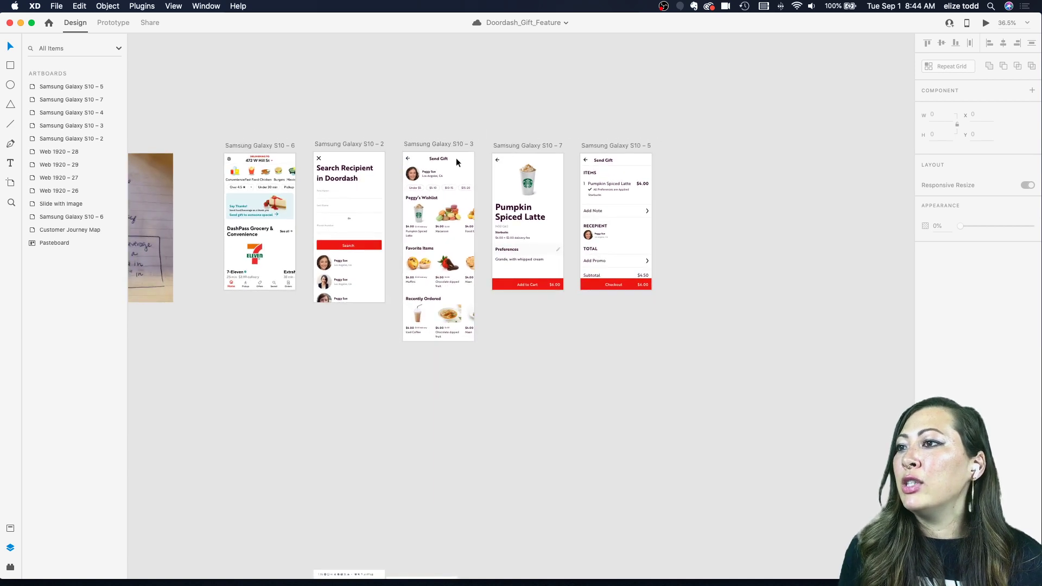
pyautogui.click(447, 145)
pyautogui.keyDown('shift'); pyautogui.click(515, 144); pyautogui.keyUp('shift')
pyautogui.moveTo(581, 143); pyautogui.dragTo(688, 142)
# - Duplicate the Samsung Galaxy S10 – 2 Search Recipient artboard into the gap beside the original
pyautogui.click(328, 143)
pyautogui.moveTo(328, 142); pyautogui.dragTo(417, 141)
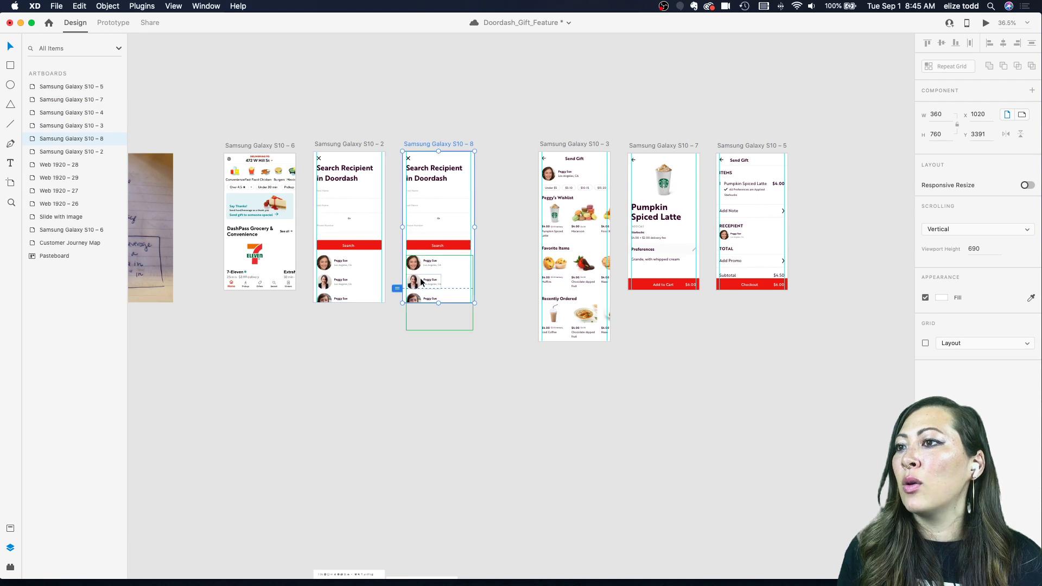
pyautogui.scroll(5, 421, 278)
pyautogui.scroll(-5, 531, 275)
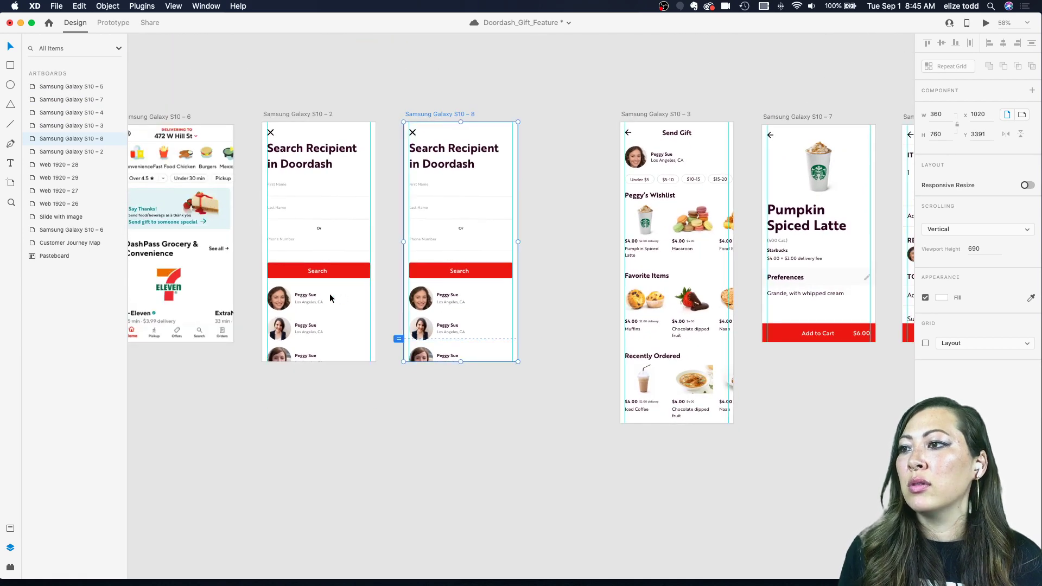
# - Delete the recipient list grid from the original Samsung Galaxy S10 – 2 artboard and shorten the artboard to a height of 690
pyautogui.click(302, 297)
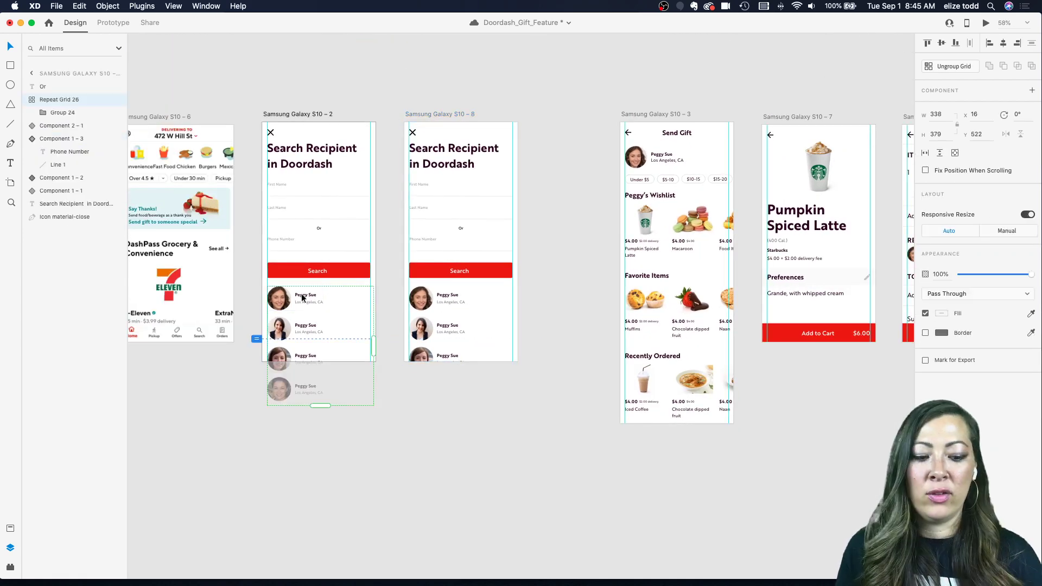
pyautogui.press('Delete')
pyautogui.scroll(2, 329, 125)
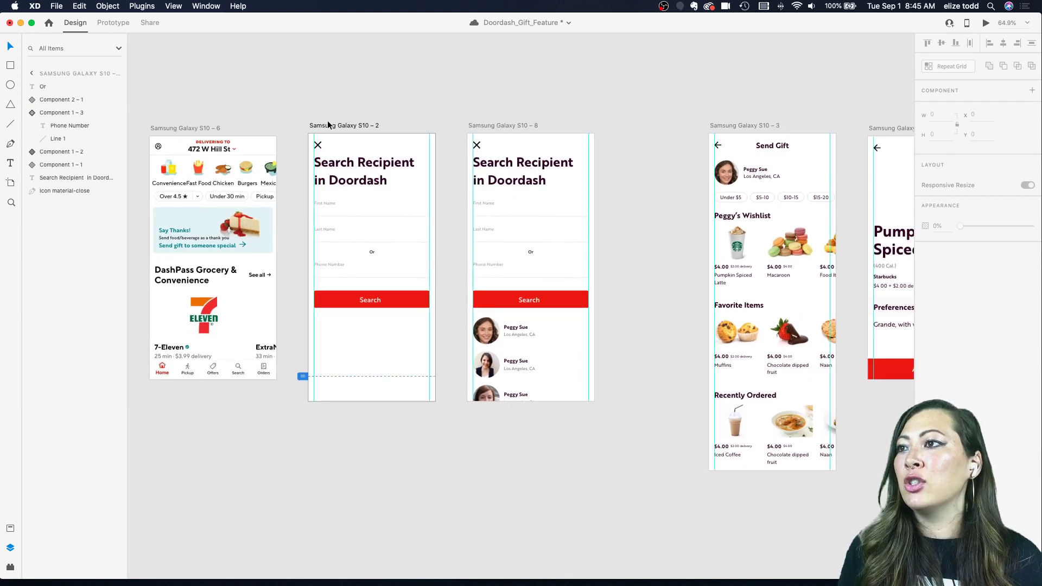
pyautogui.click(321, 126)
pyautogui.moveTo(369, 403); pyautogui.dragTo(370, 376)
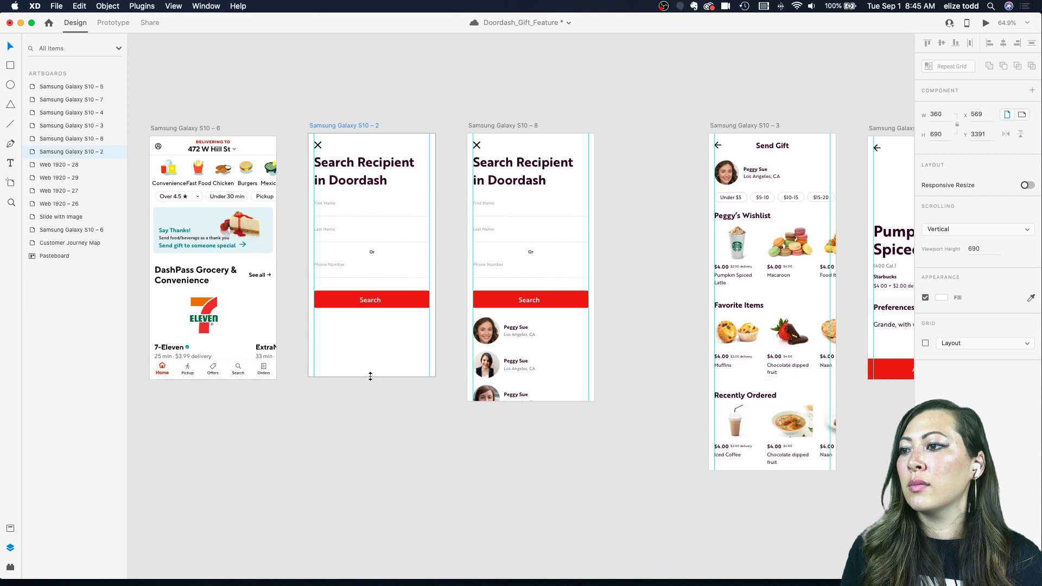
pyautogui.click(368, 372)
# - Duplicate the First Name label inside its main component on Samsung Galaxy S10 – 2 and place the copy beneath it at X 16, Y 211
pyautogui.scroll(5, 349, 242)
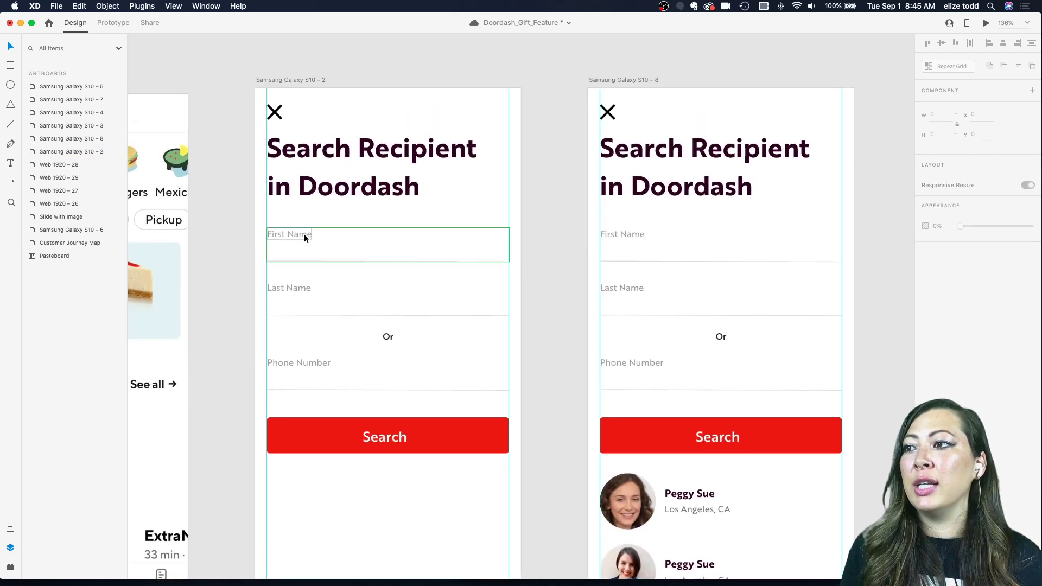
pyautogui.scroll(-3, 315, 246)
pyautogui.click(308, 242)
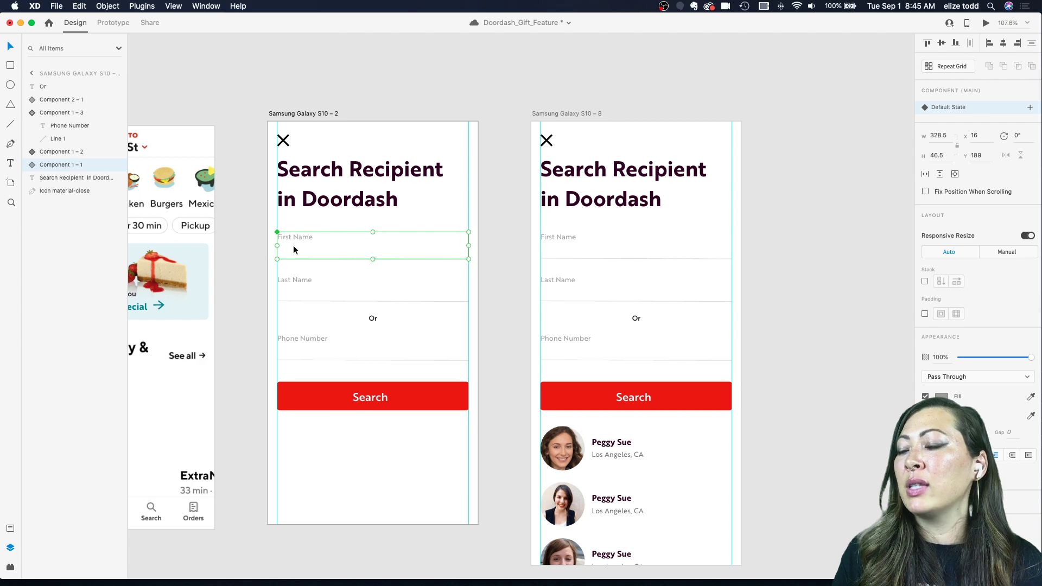
pyautogui.scroll(5, 277, 256)
pyautogui.scroll(-2, 291, 240)
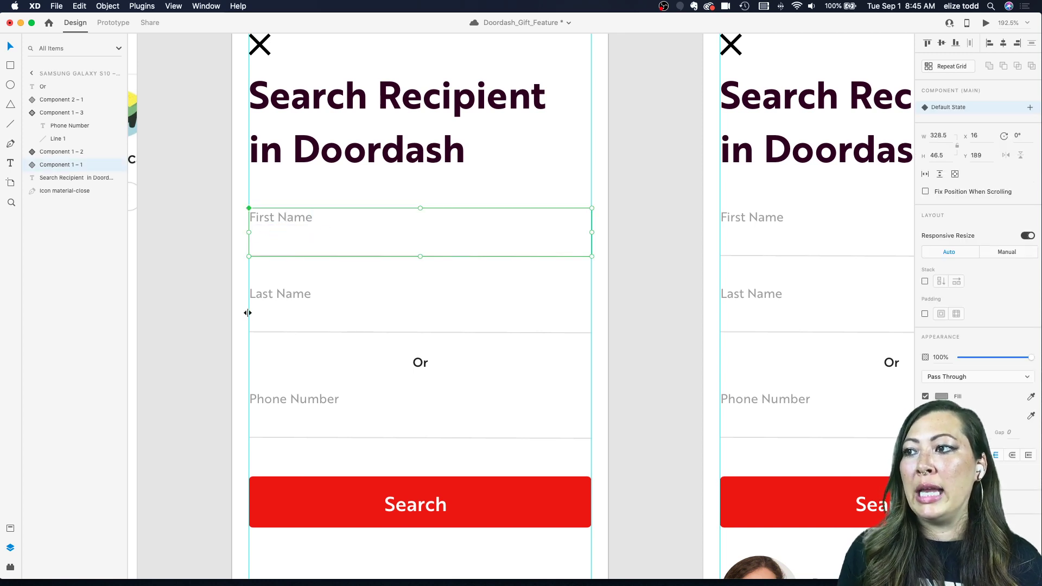
pyautogui.scroll(3, 315, 227)
pyautogui.doubleClick(266, 217)
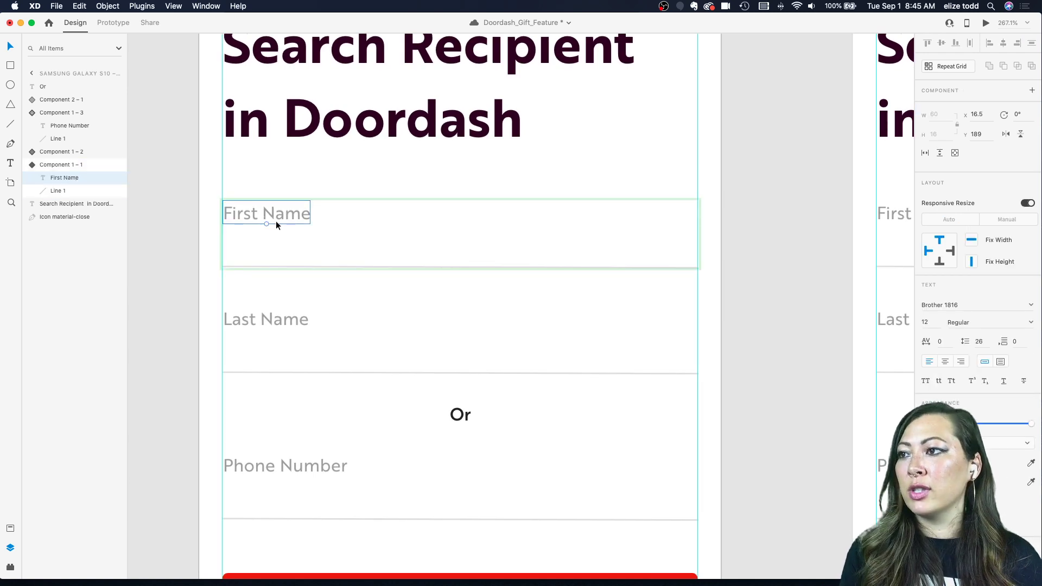
pyautogui.press('super+d')
pyautogui.moveTo(274, 219); pyautogui.dragTo(262, 246)
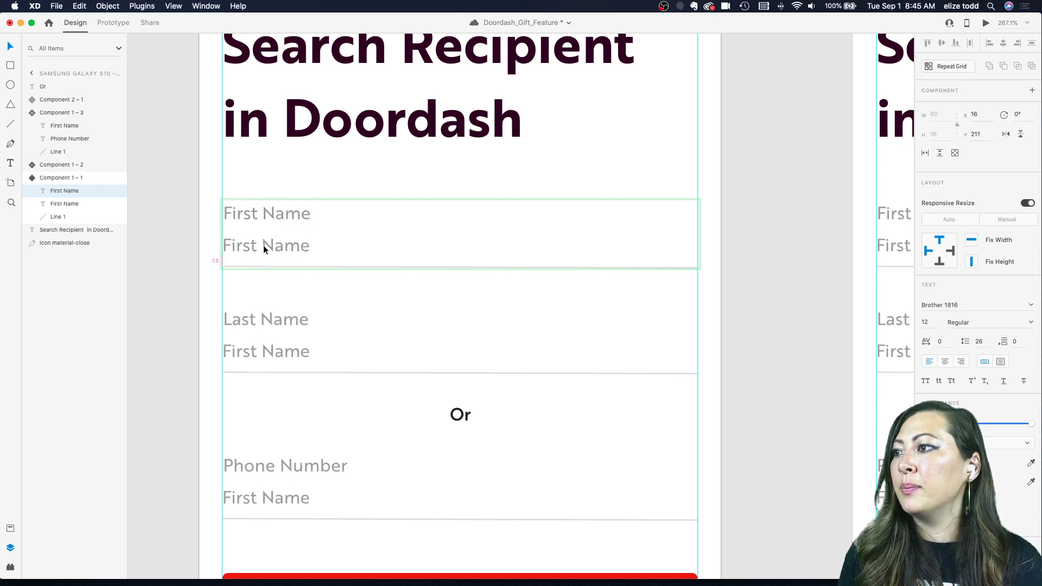
pyautogui.moveTo(262, 245); pyautogui.dragTo(263, 246)
# - Replace the duplicated label's text with a sample recipient's first name
pyautogui.scroll(-5, 317, 246)
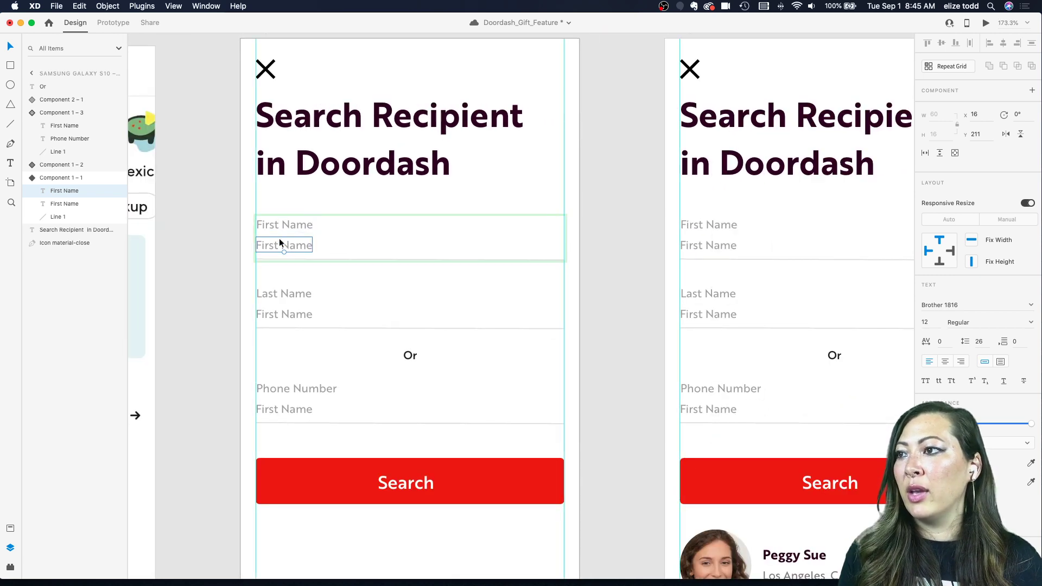
pyautogui.doubleClick(281, 249)
pyautogui.press('super+a')
pyautogui.write('Pe')
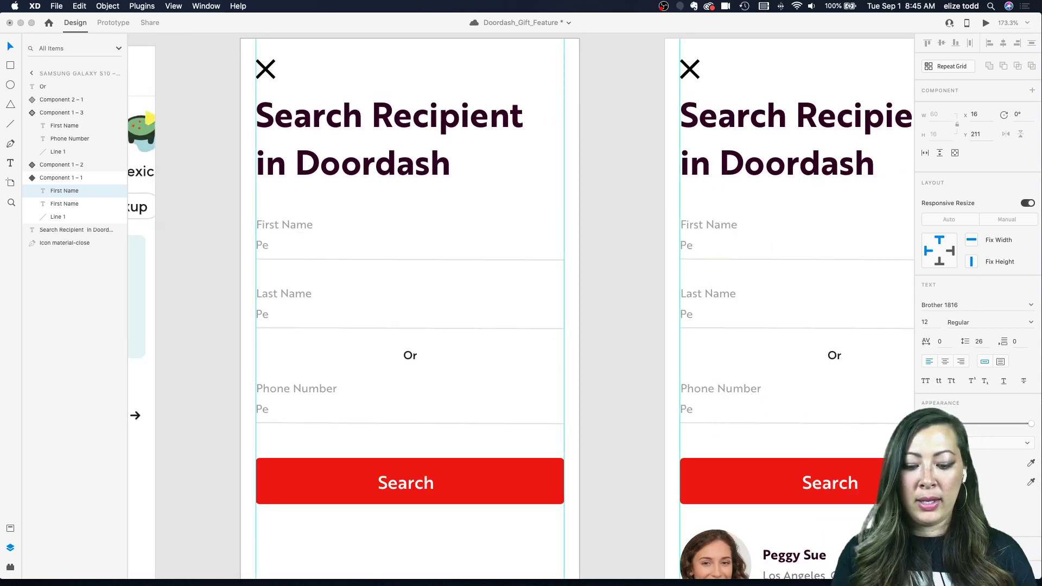
pyautogui.write('ggy')
pyautogui.press('Escape')
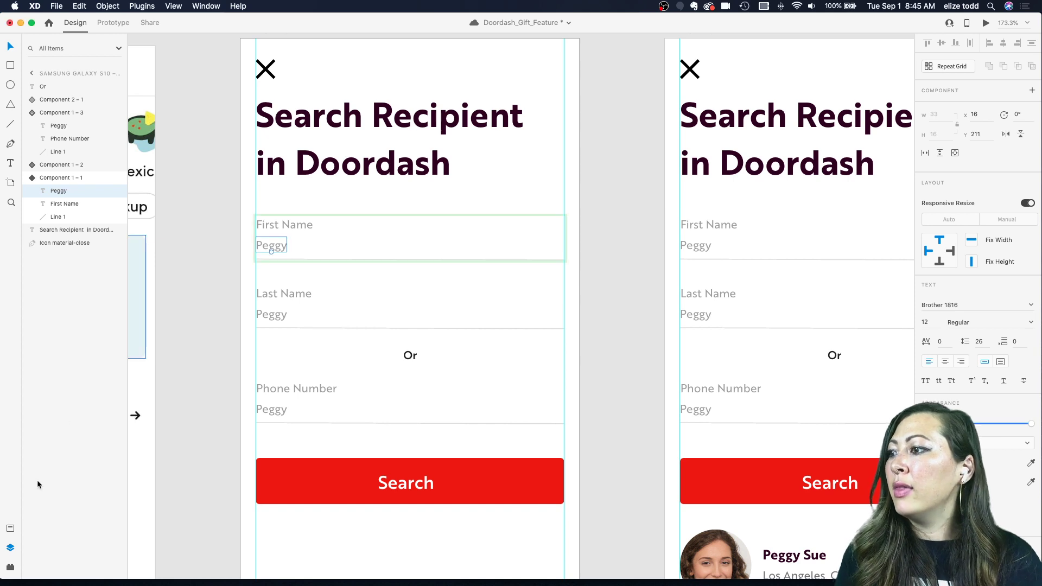
# - Apply the Body character style to the sample name text, adjust it to Y 210, and save the document
pyautogui.click(11, 527)
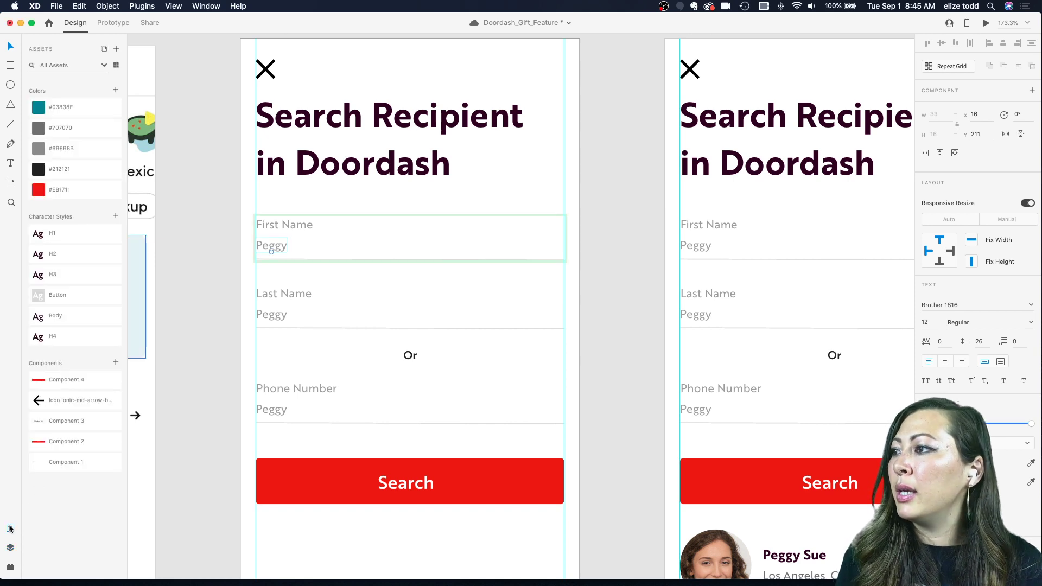
pyautogui.click(73, 320)
pyautogui.scroll(4, 293, 266)
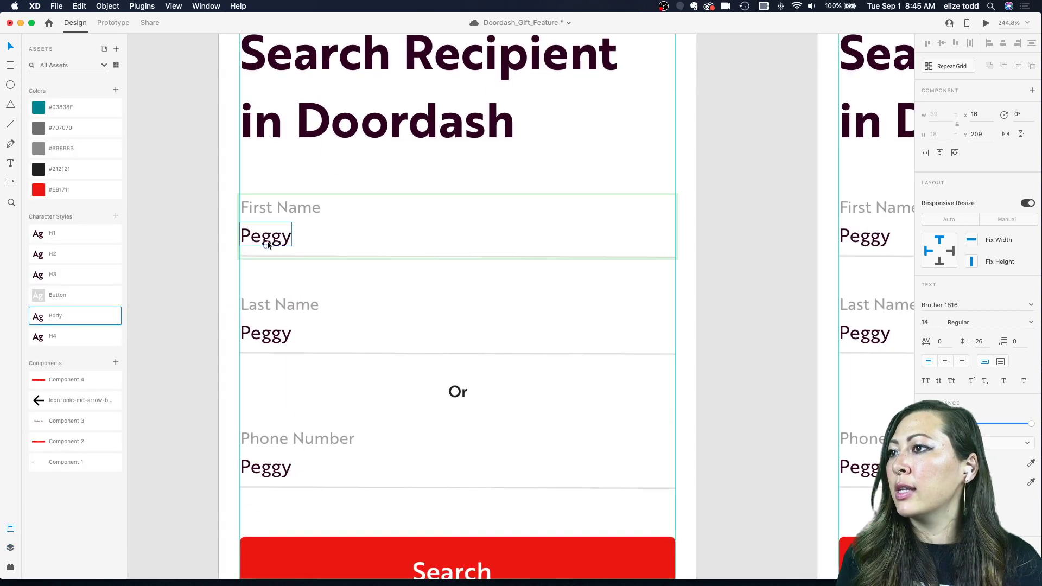
pyautogui.press('Escape')
pyautogui.scroll(-3, 268, 240)
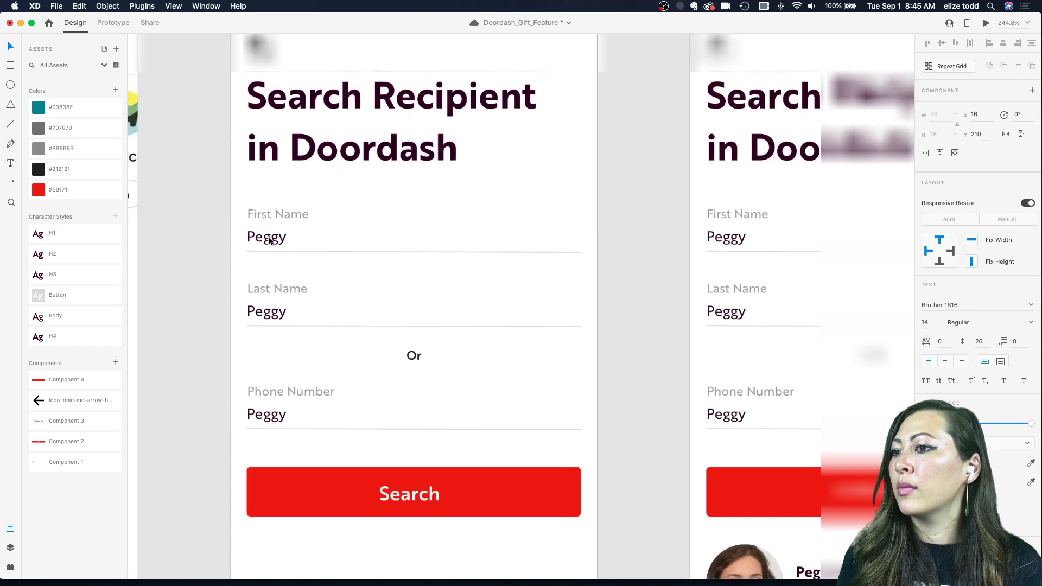
pyautogui.hscroll(-2, 198, 245)
pyautogui.click(302, 230)
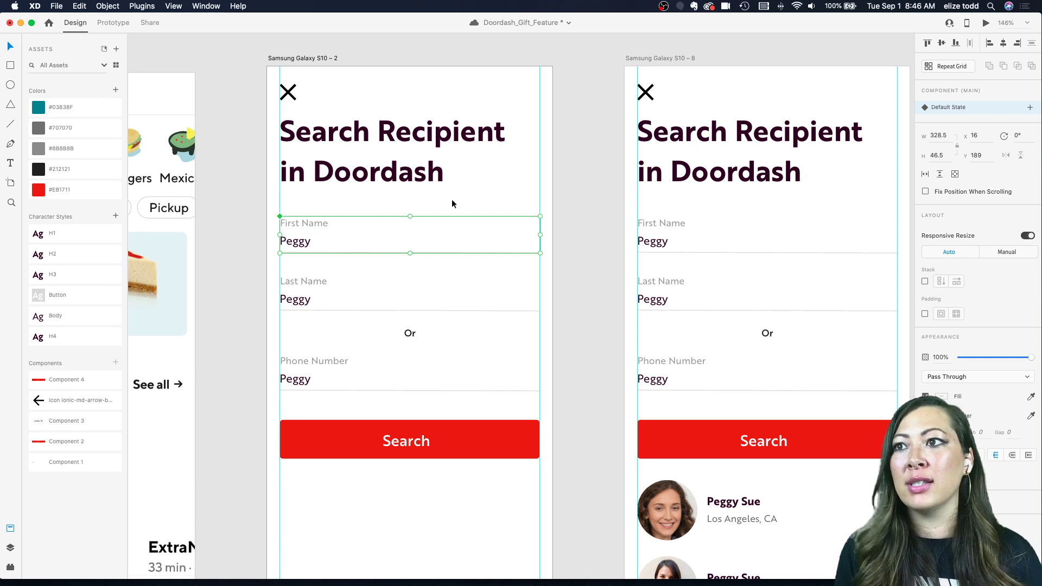
pyautogui.press('super+s')
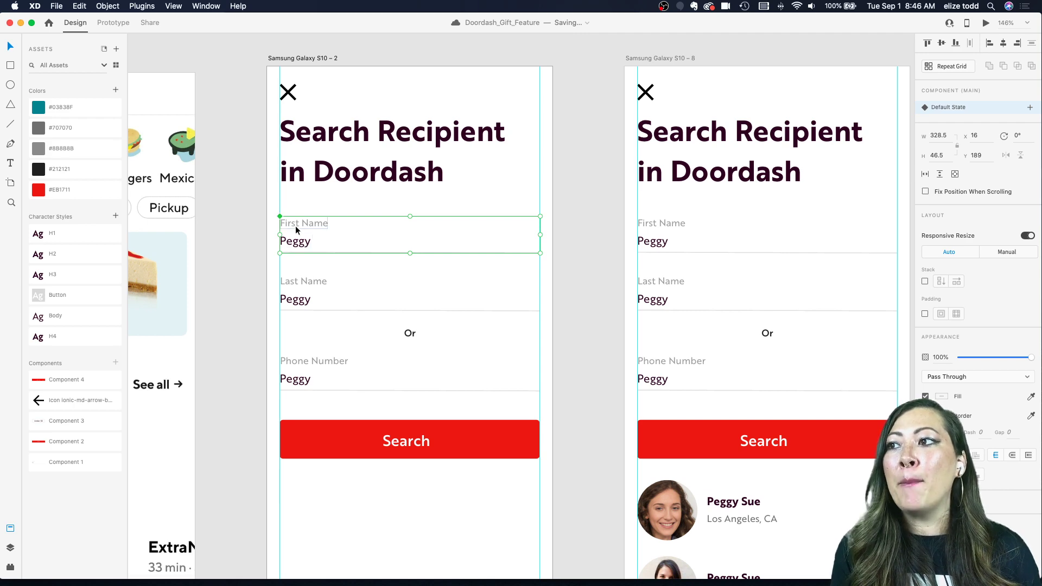
# - Add a new state named Unfilled to the First Name main component
pyautogui.scroll(5, 295, 227)
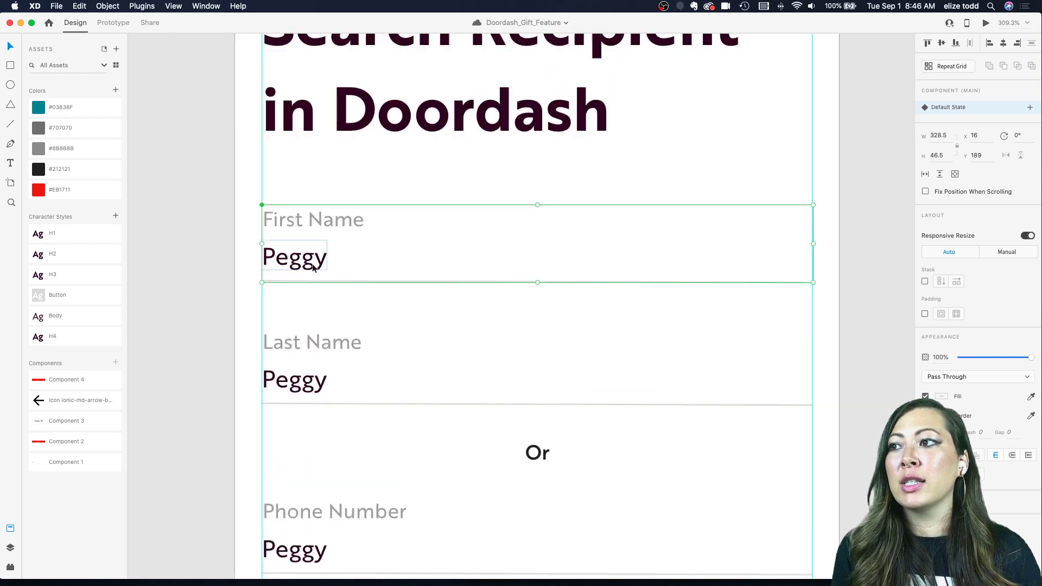
pyautogui.scroll(-3, 292, 237)
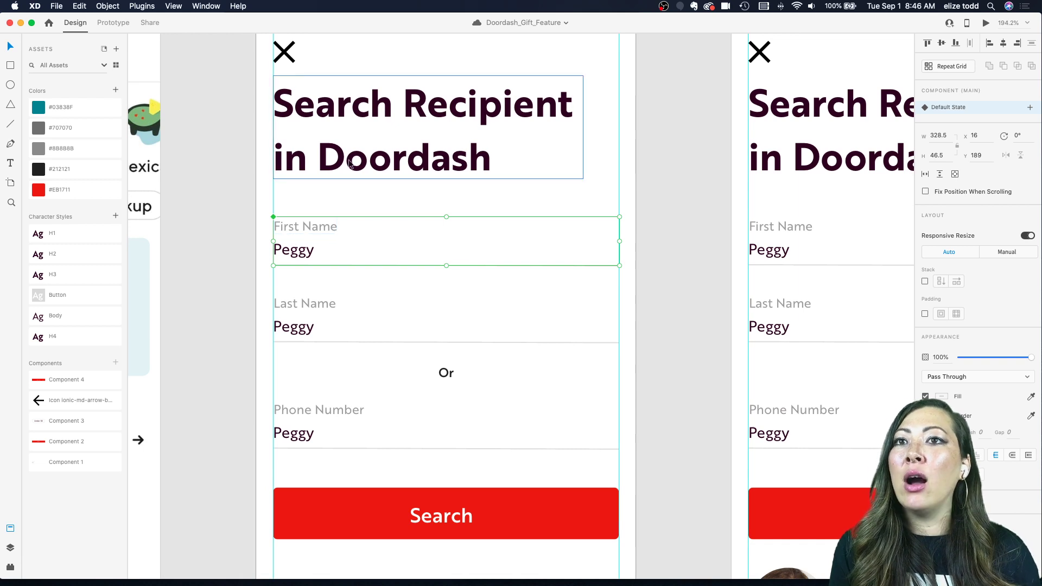
pyautogui.click(1029, 107)
pyautogui.click(943, 114)
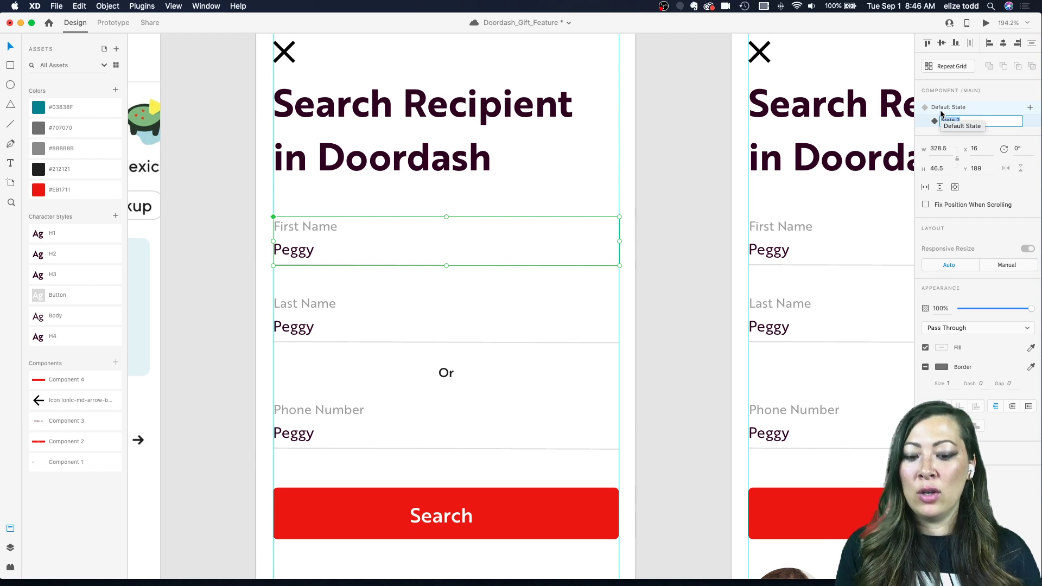
pyautogui.write('Unfilled')
pyautogui.press('Return')
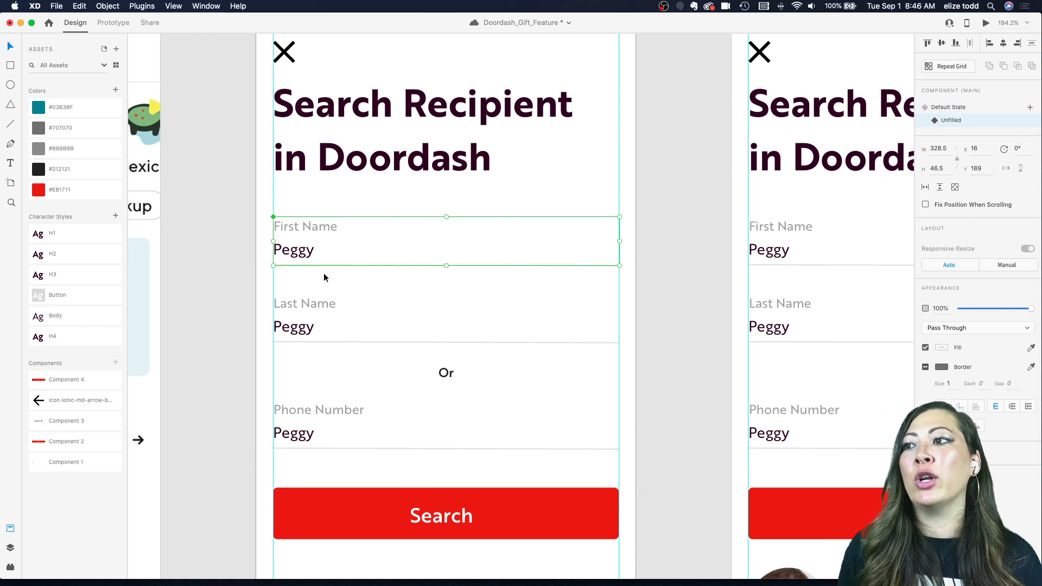
# - Delete the sample name text from the First Name component's Unfilled state
pyautogui.doubleClick(295, 254)
pyautogui.press('Delete')
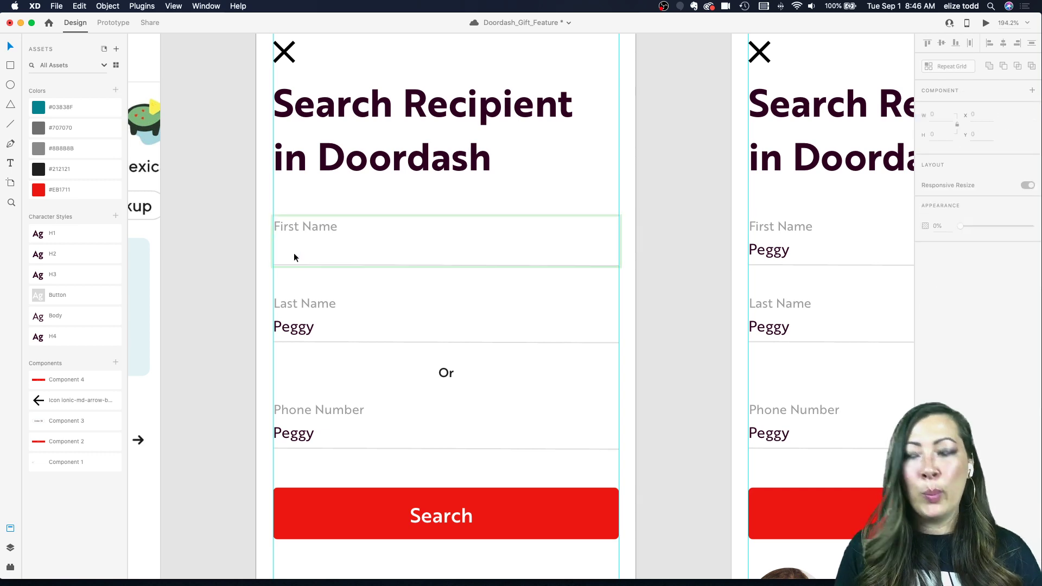
pyautogui.click(221, 246)
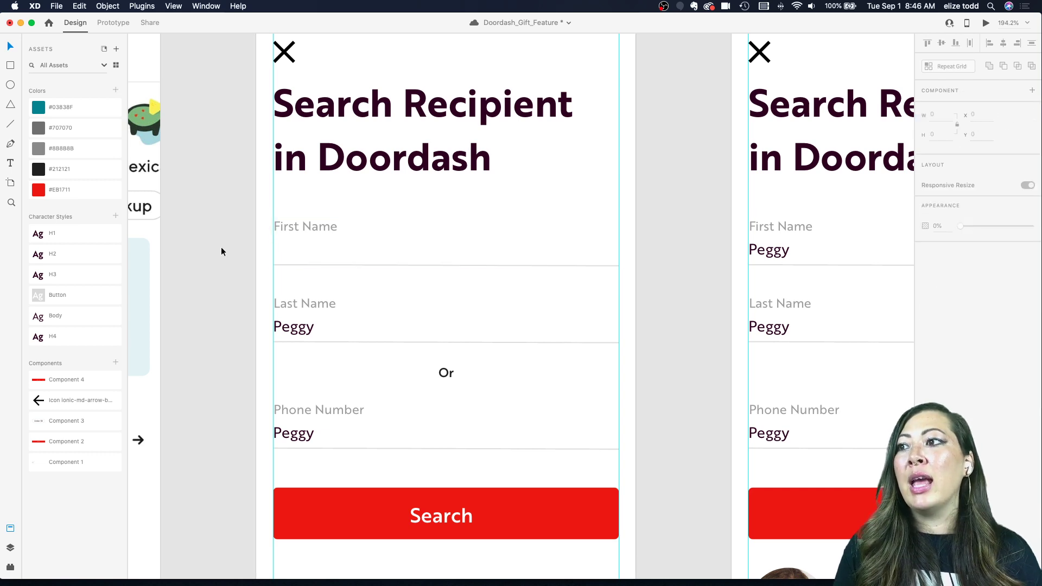
# - Compare the First Name component's Default State and Unfilled state by switching between them, ending on Unfilled
pyautogui.click(308, 226)
pyautogui.click(971, 107)
pyautogui.click(964, 119)
pyautogui.click(961, 109)
pyautogui.click(955, 120)
pyautogui.click(956, 107)
pyautogui.click(955, 118)
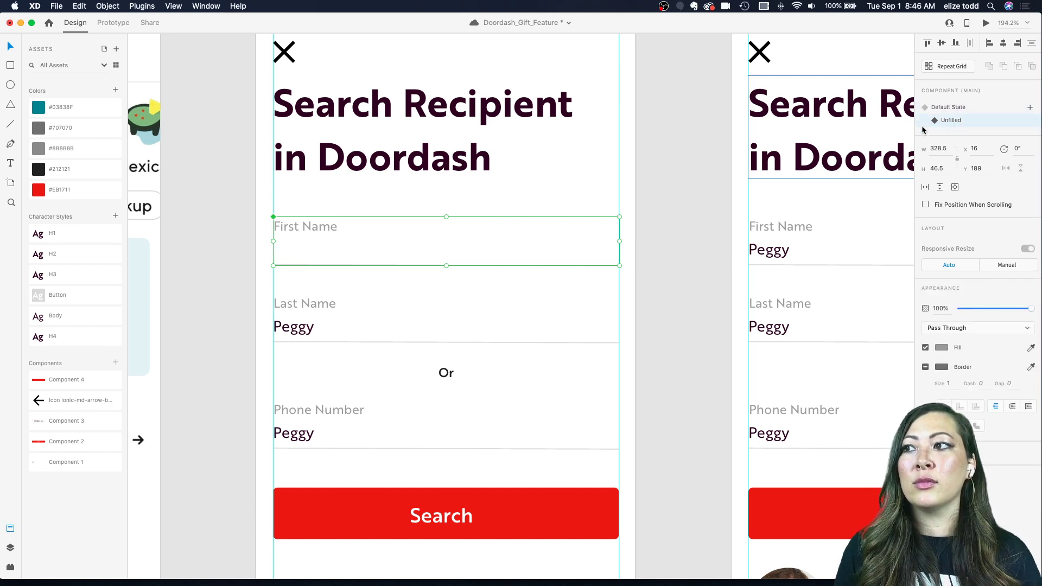
# - Switch the Last Name field on Samsung Galaxy S10 – 2 to the Unfilled state and relabel it "Last Name"
pyautogui.click(306, 320)
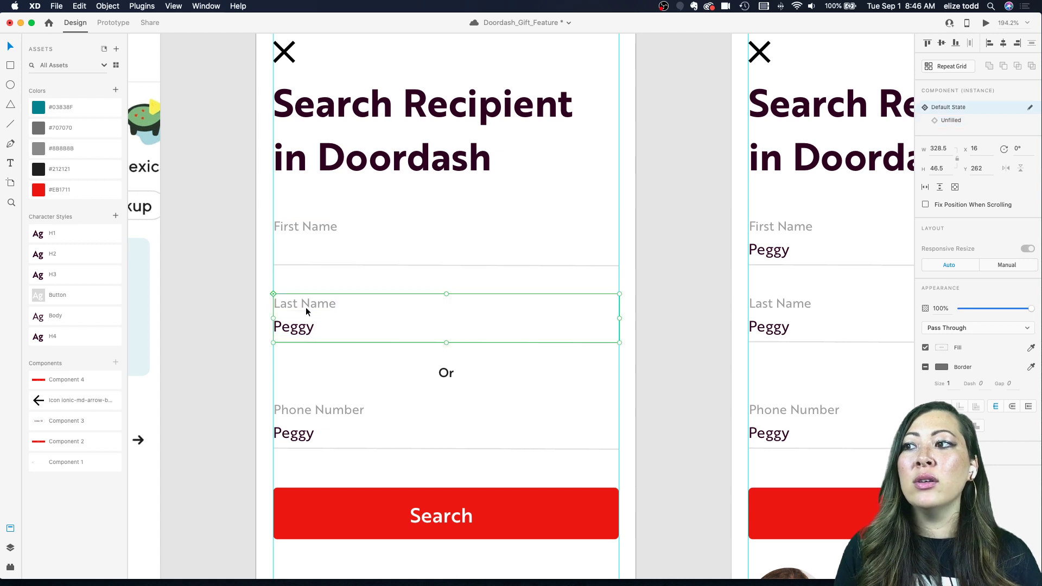
pyautogui.click(958, 118)
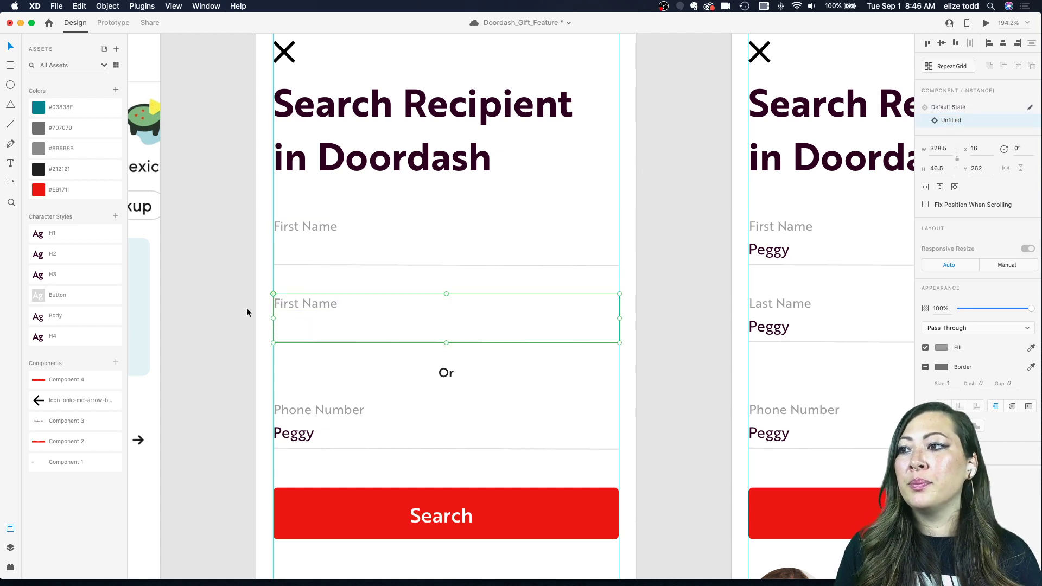
pyautogui.doubleClick(299, 302)
pyautogui.doubleClick(298, 302)
pyautogui.click(298, 302)
pyautogui.doubleClick(297, 303)
pyautogui.write('Last')
pyautogui.press('Escape')
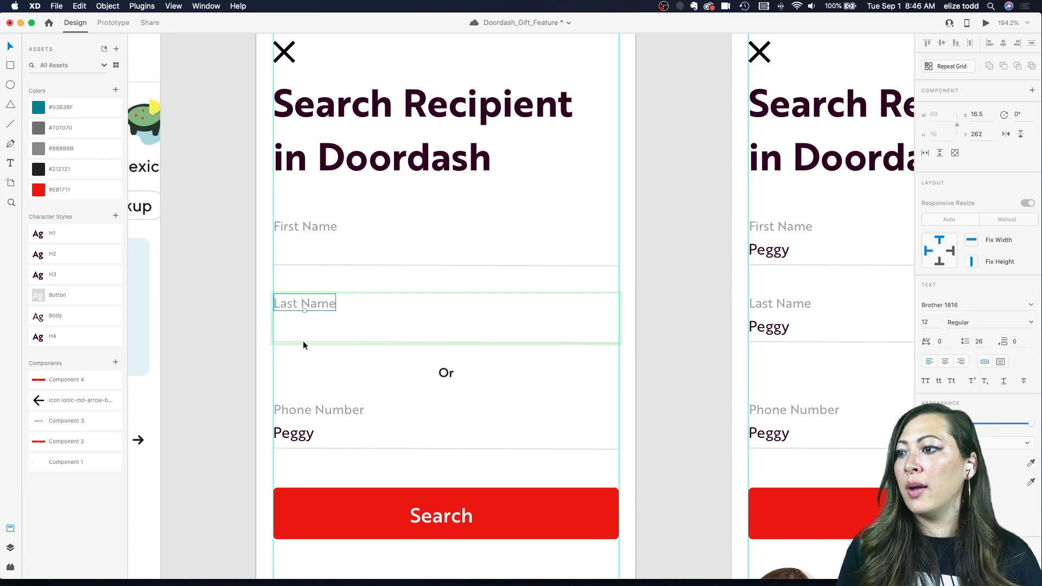
# - Switch the Phone Number field on Samsung Galaxy S10 – 2 to the Unfilled state and relabel it "Phone Number"
pyautogui.click(304, 414)
pyautogui.click(958, 120)
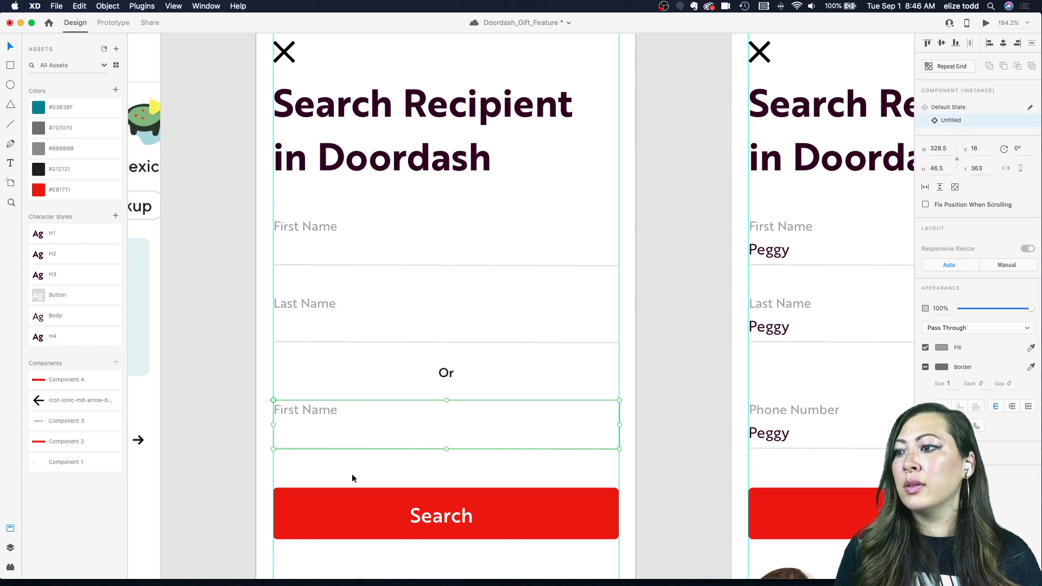
pyautogui.doubleClick(302, 408)
pyautogui.doubleClick(300, 406)
pyautogui.write('Pone')
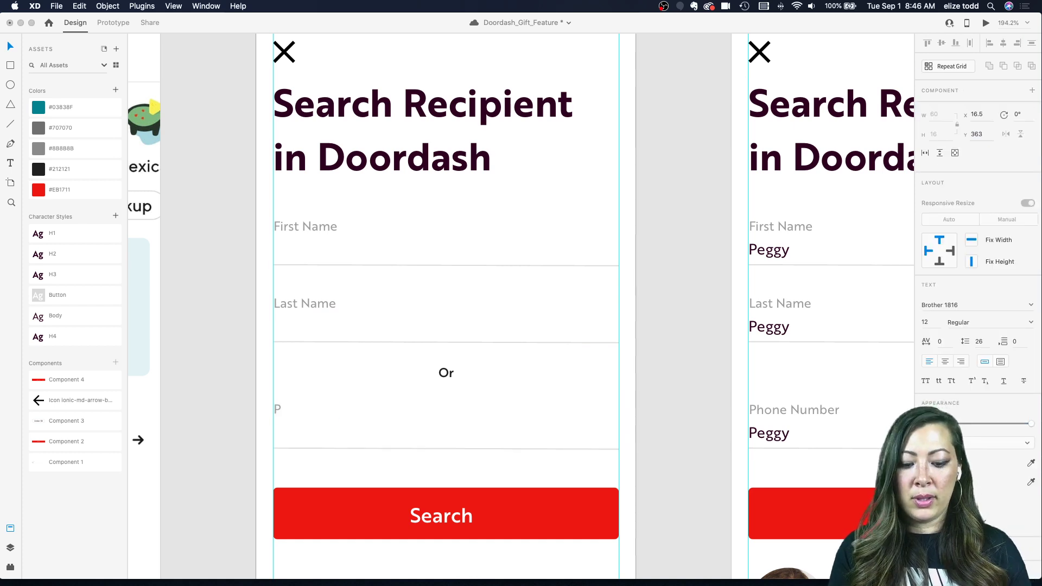
pyautogui.press('BackSpace')
pyautogui.press('BackSpace')
pyautogui.write('one Ny')
pyautogui.press('BackSpace')
pyautogui.write('umber')
pyautogui.press('Escape')
pyautogui.scroll(-5, 237, 386)
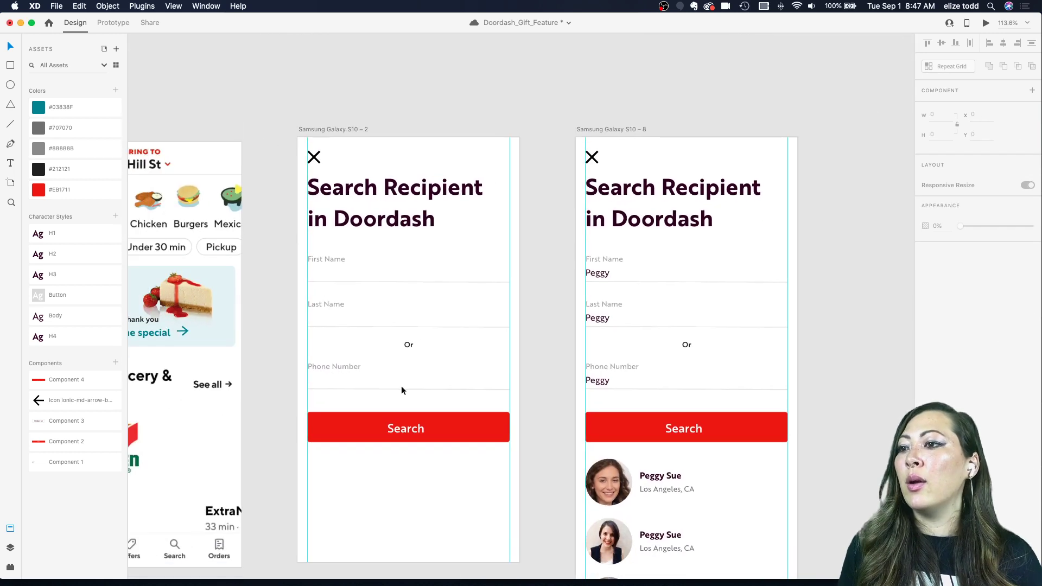
# - Check the emptied search form against the filled one and save the document
pyautogui.scroll(3, 441, 386)
pyautogui.scroll(-4, 442, 386)
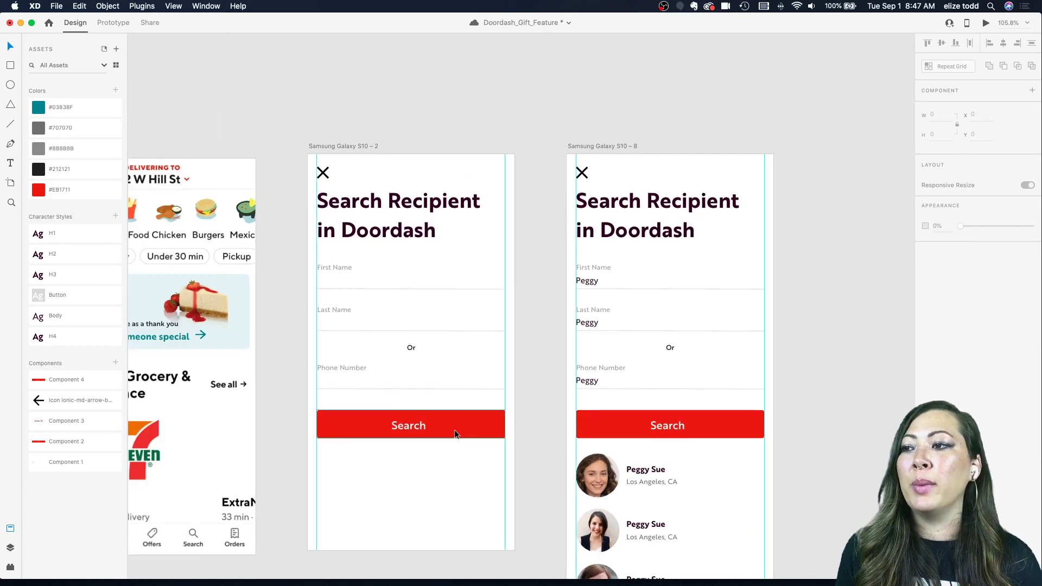
pyautogui.scroll(4, 366, 428)
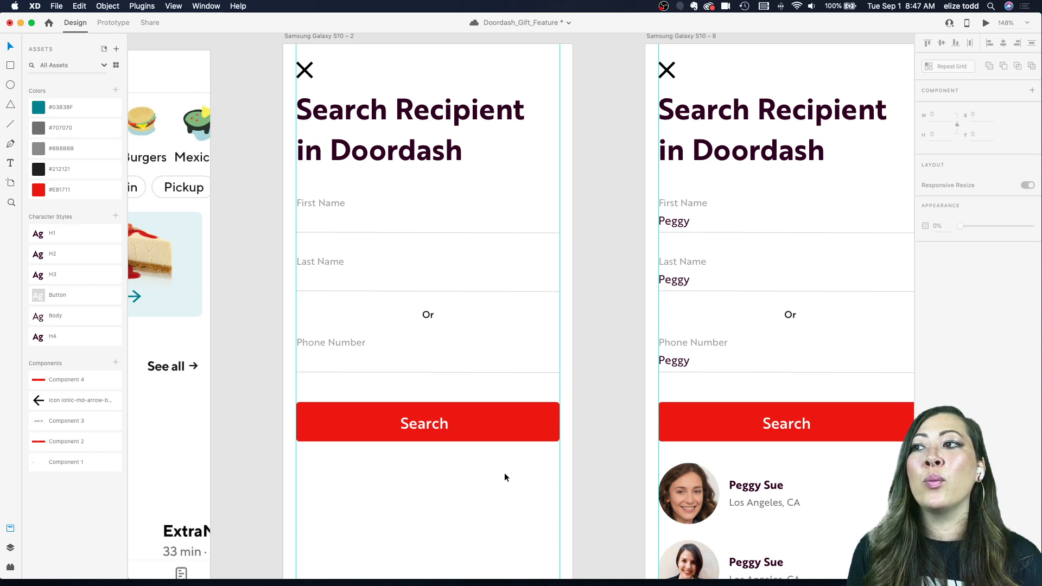
pyautogui.press('super+s')
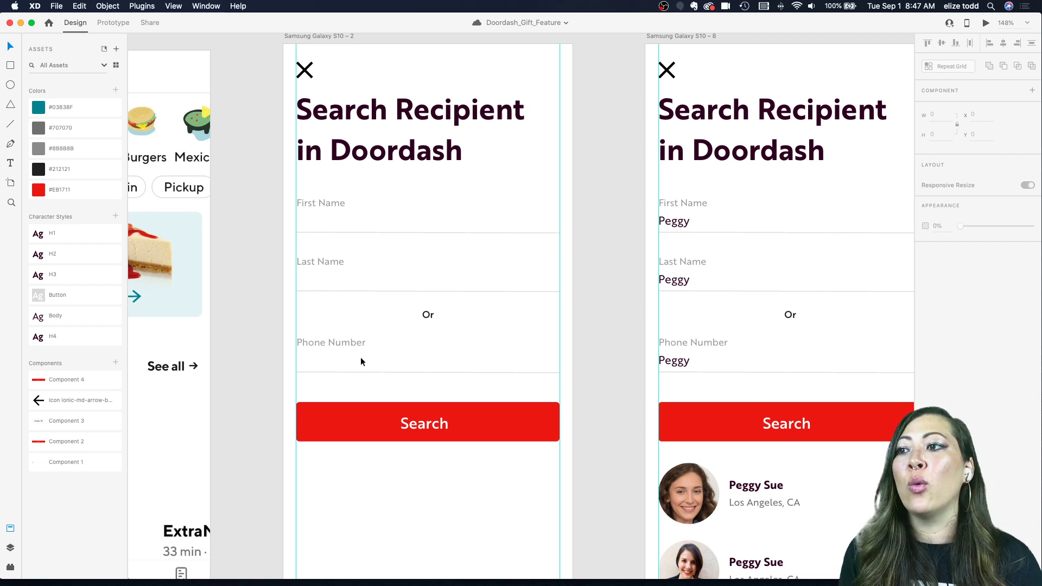
# - Add a second state to the Search button's main component on Samsung Galaxy S10 – 2, keeping the default state name
pyautogui.scroll(-2, 362, 421)
pyautogui.scroll(-3, 362, 421)
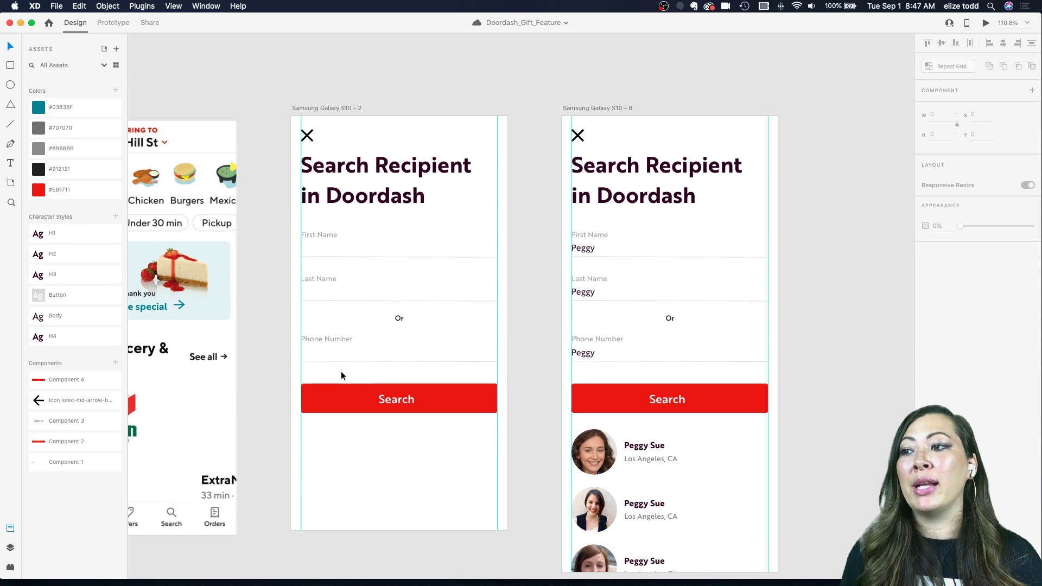
pyautogui.click(326, 393)
pyautogui.scroll(3, 359, 440)
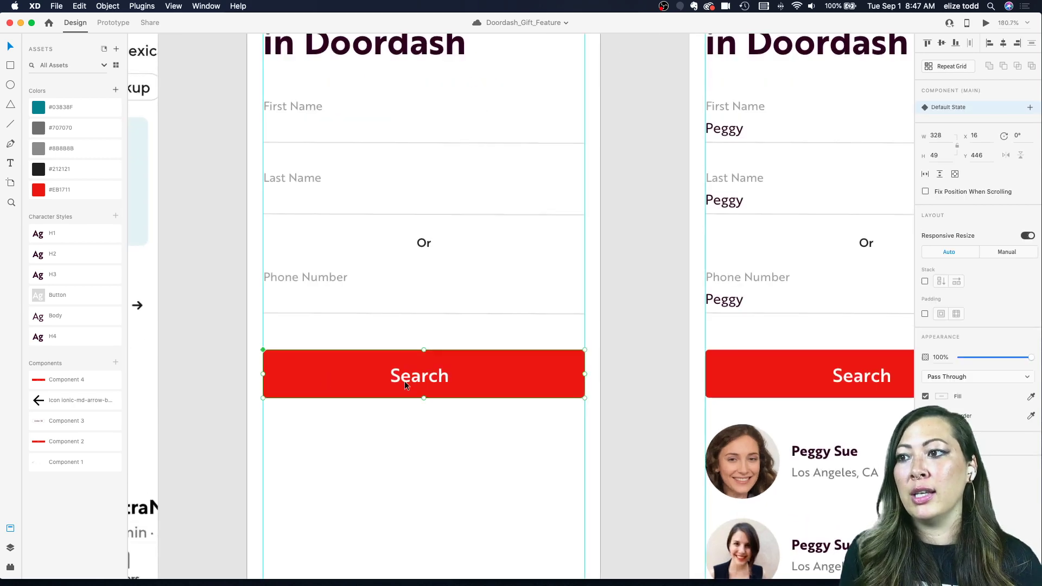
pyautogui.click(1029, 108)
pyautogui.click(971, 114)
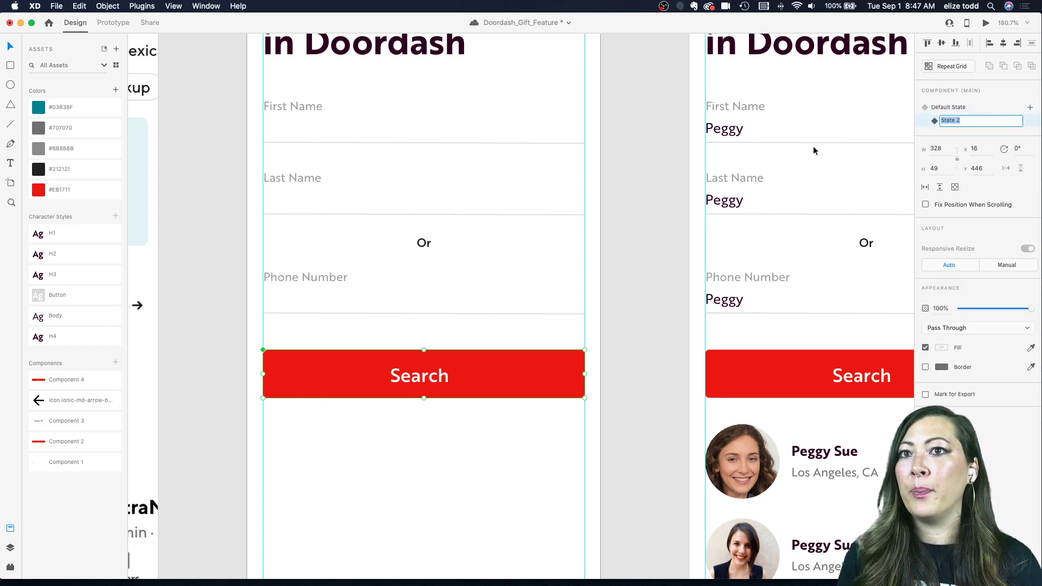
pyautogui.press('Return')
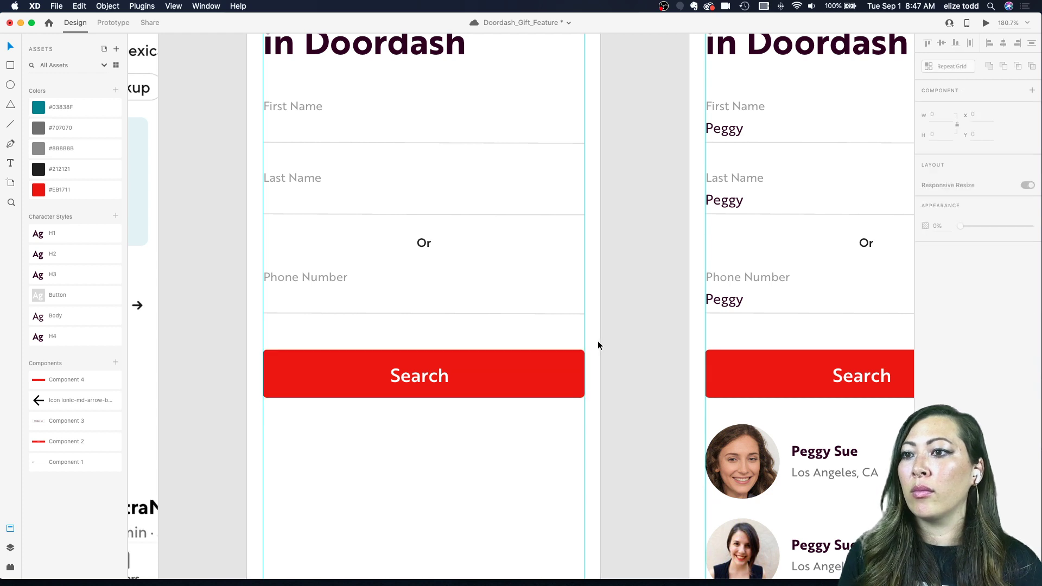
# - Fill the Search button's background in the new state with the gray asset color #8B8B8B
pyautogui.doubleClick(540, 364)
pyautogui.click(45, 146)
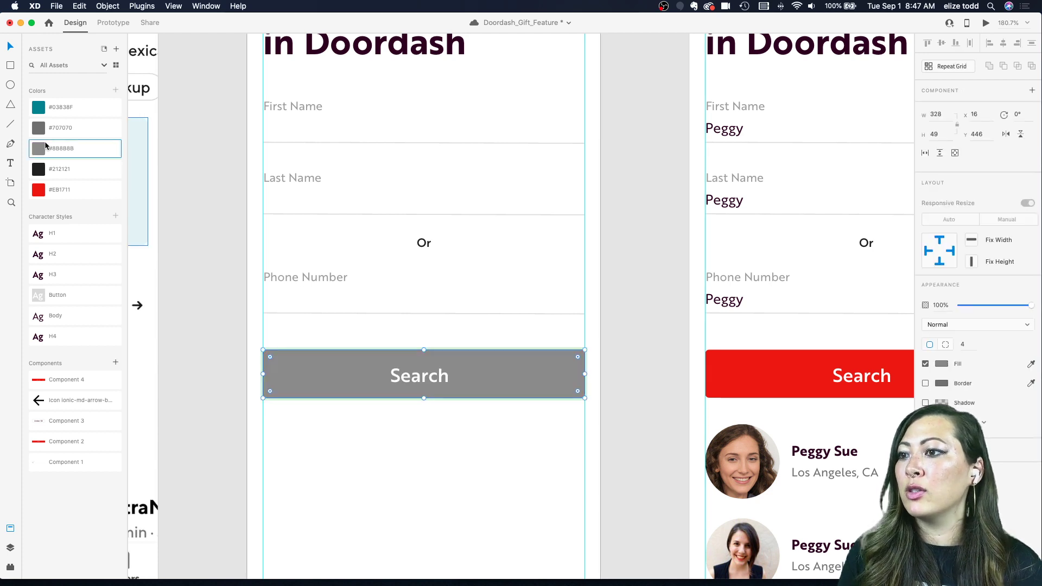
pyautogui.click(424, 366)
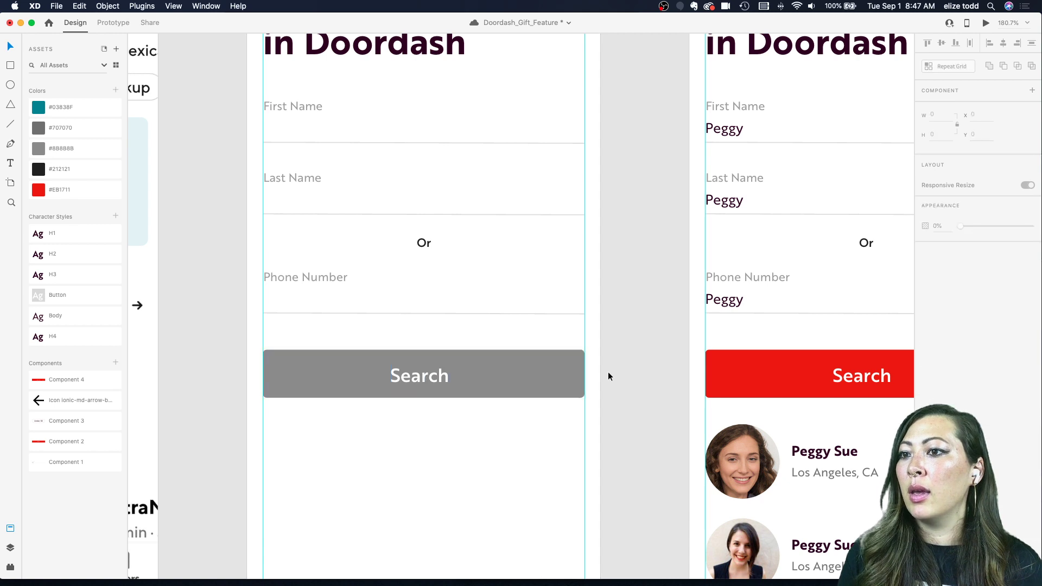
# - Lower the opacity of the Search button's gray background in its new state to 30%
pyautogui.click(553, 372)
pyautogui.moveTo(1016, 306); pyautogui.dragTo(983, 308)
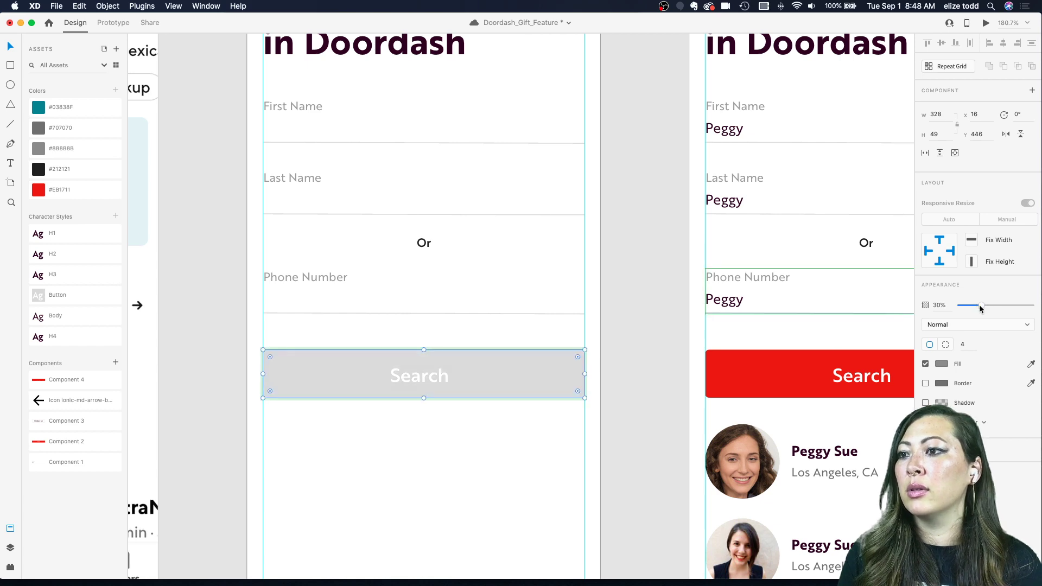
pyautogui.scroll(-3, 568, 380)
pyautogui.click(537, 405)
pyautogui.scroll(-4, 537, 404)
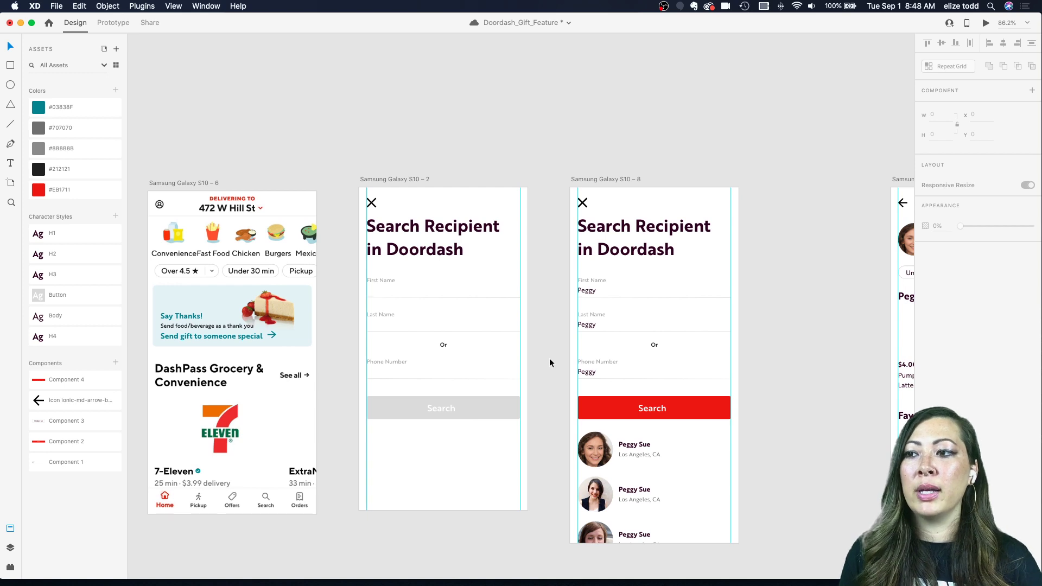
# - Compare the Search button's Default State with State 2, leaving the button on Samsung Galaxy S10 – 2 in State 2
pyautogui.click(472, 411)
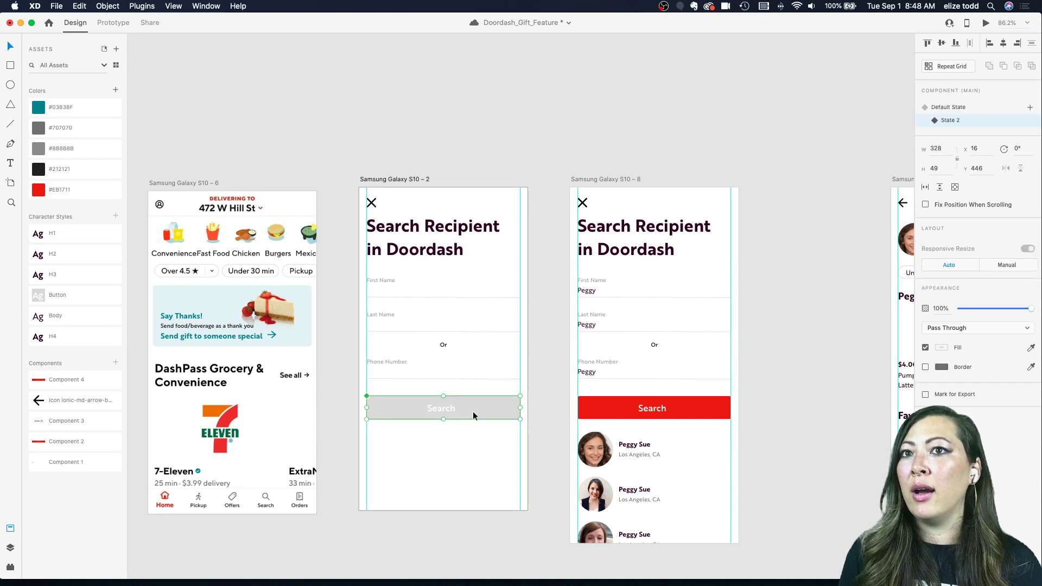
pyautogui.click(959, 106)
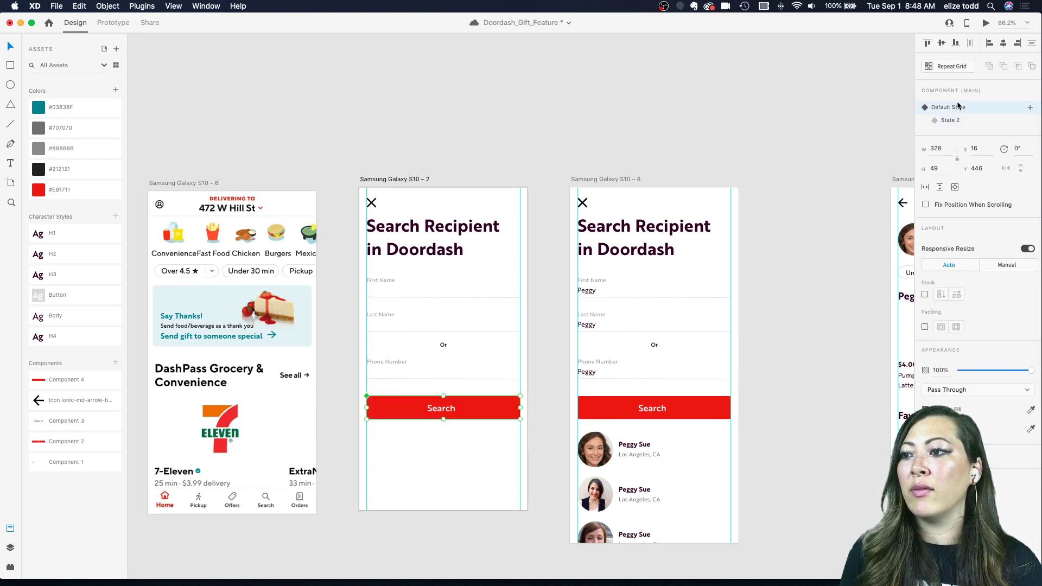
pyautogui.click(947, 120)
pyautogui.click(607, 116)
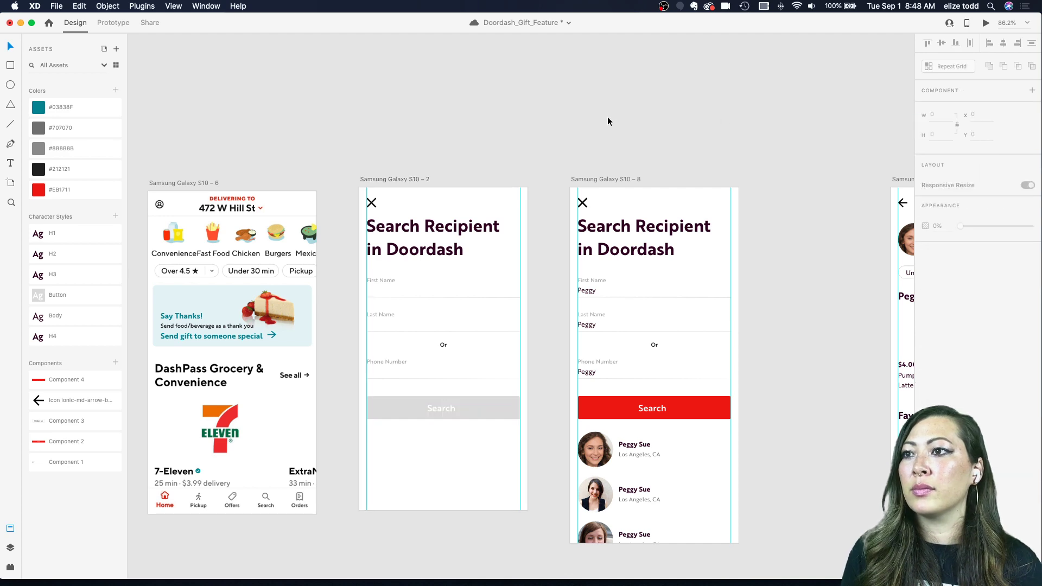
pyautogui.scroll(-3, 607, 116)
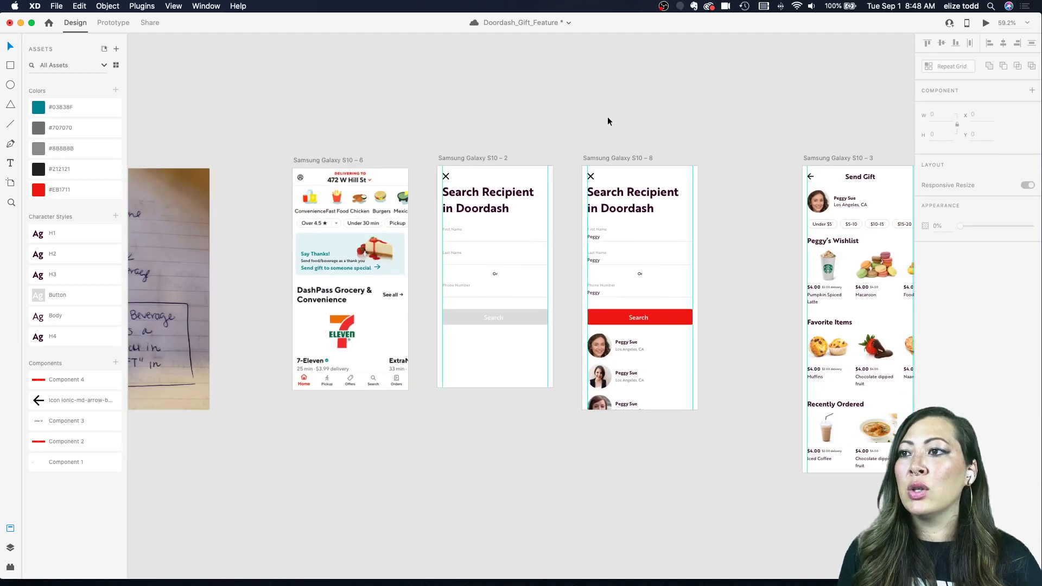
pyautogui.scroll(5, 607, 116)
pyautogui.scroll(-3, 418, 311)
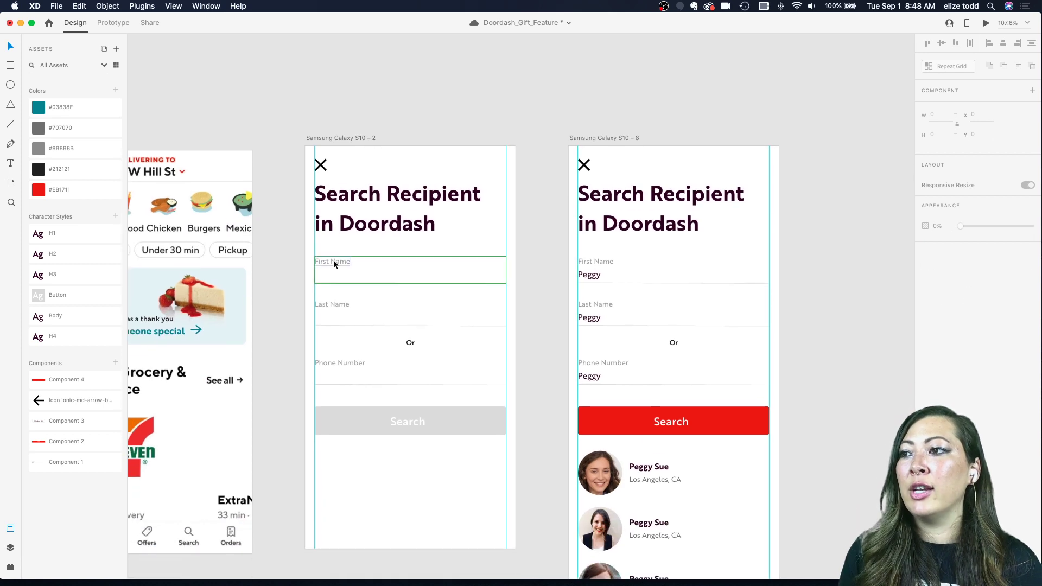
# - Save the document and give the First Name field's Unfilled state a Tap interaction leading to Default State
pyautogui.click(333, 260)
pyautogui.scroll(3, 333, 260)
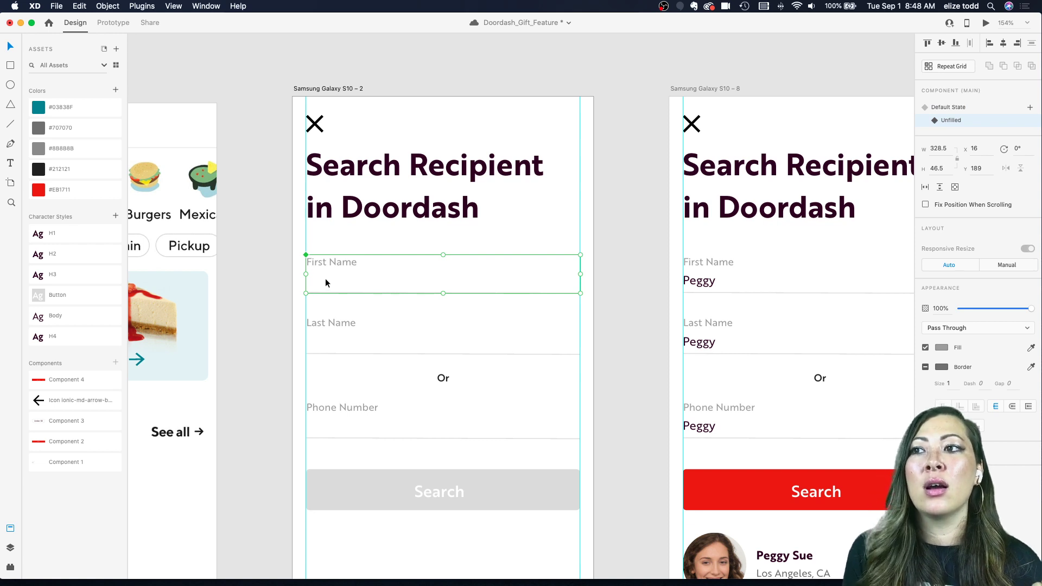
pyautogui.press('super+s')
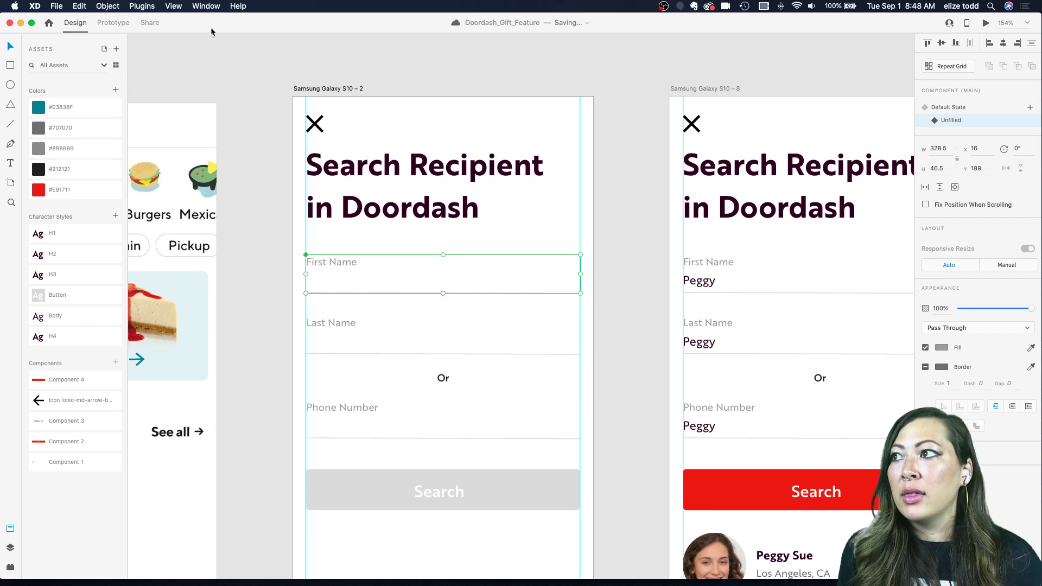
pyautogui.click(107, 22)
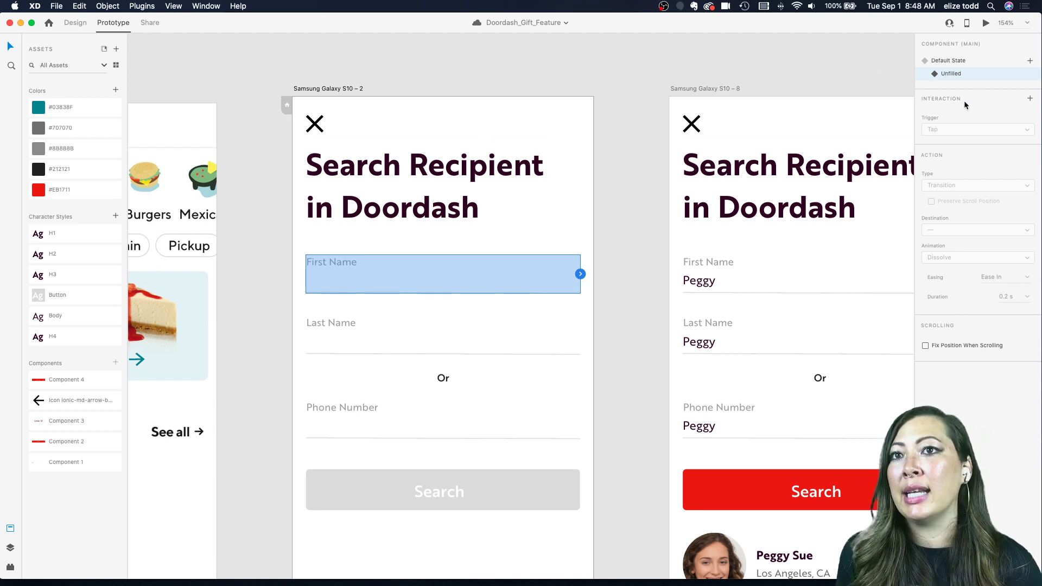
pyautogui.click(1030, 100)
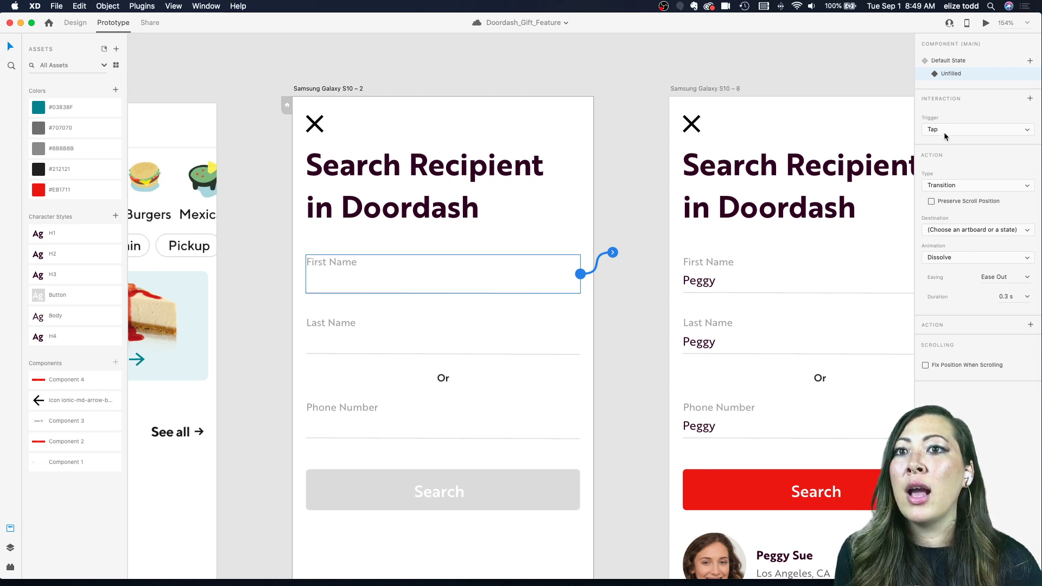
pyautogui.click(948, 231)
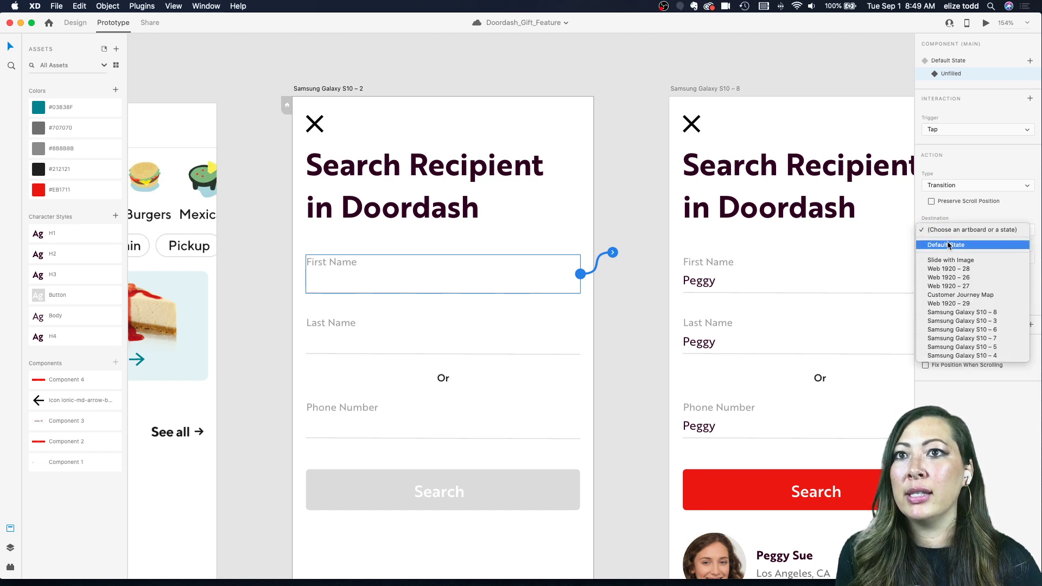
pyautogui.click(948, 245)
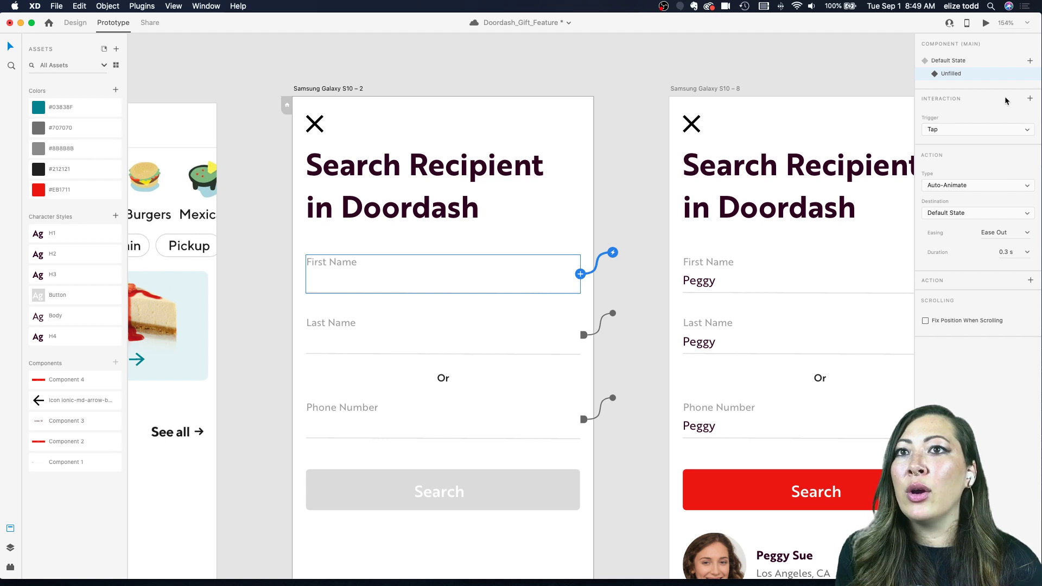
# - Give the First Name field's Default State a Tap interaction that auto-animates back to the Unfilled state
pyautogui.click(970, 61)
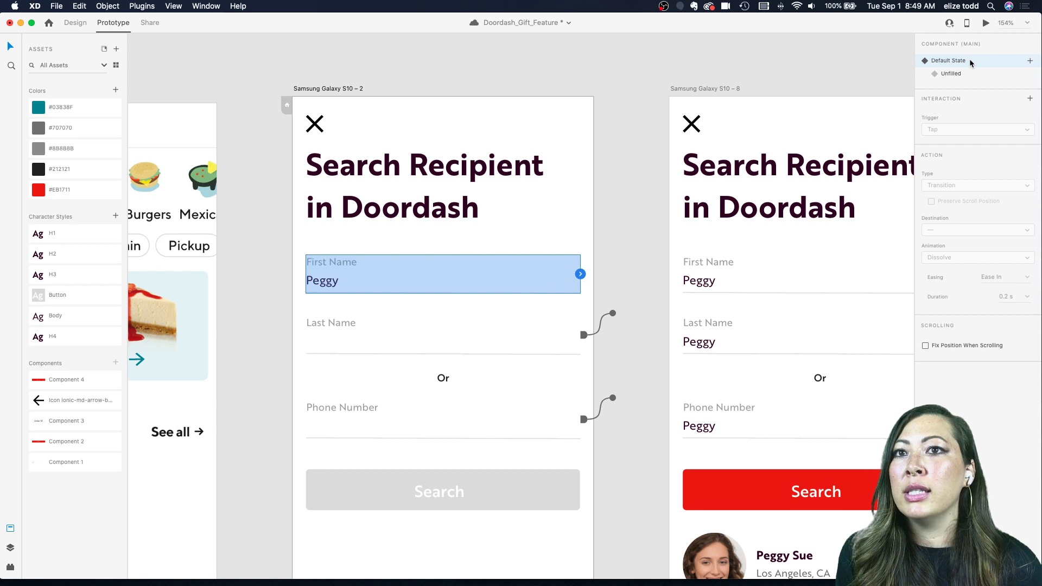
pyautogui.click(1030, 99)
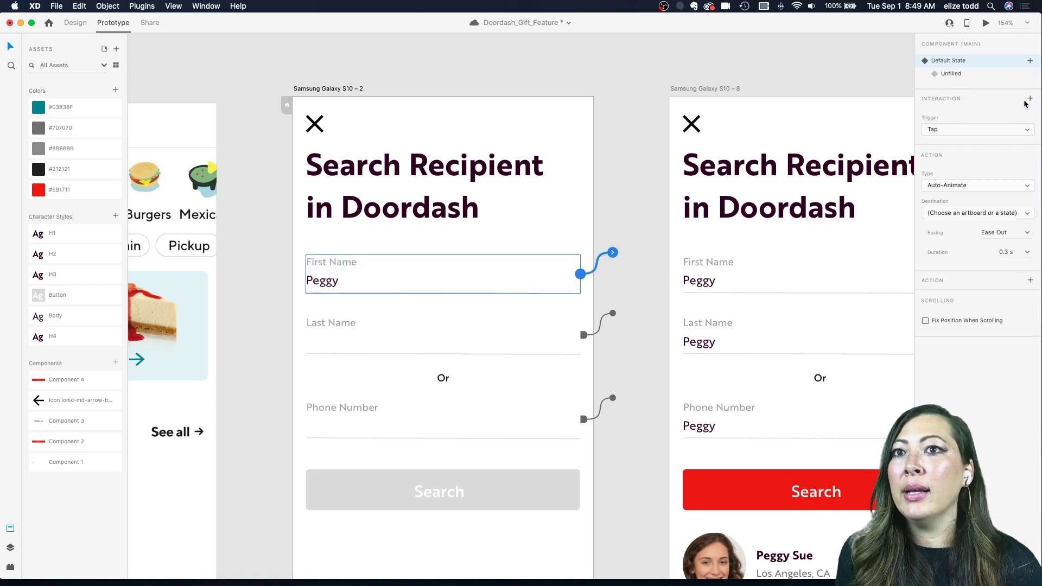
pyautogui.click(963, 213)
pyautogui.click(954, 228)
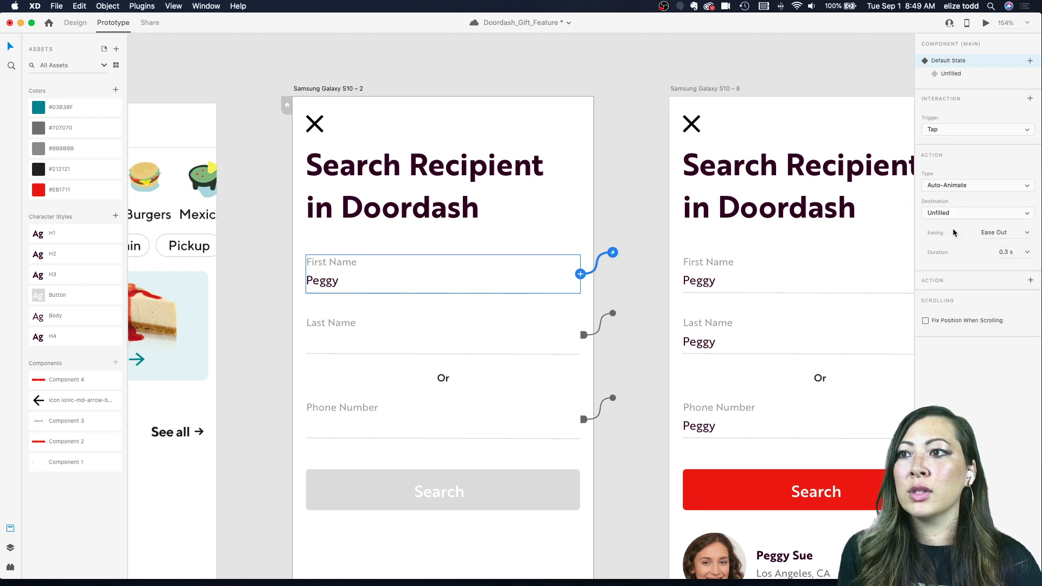
pyautogui.hscroll(3, 568, 259)
pyautogui.scroll(-1, 567, 258)
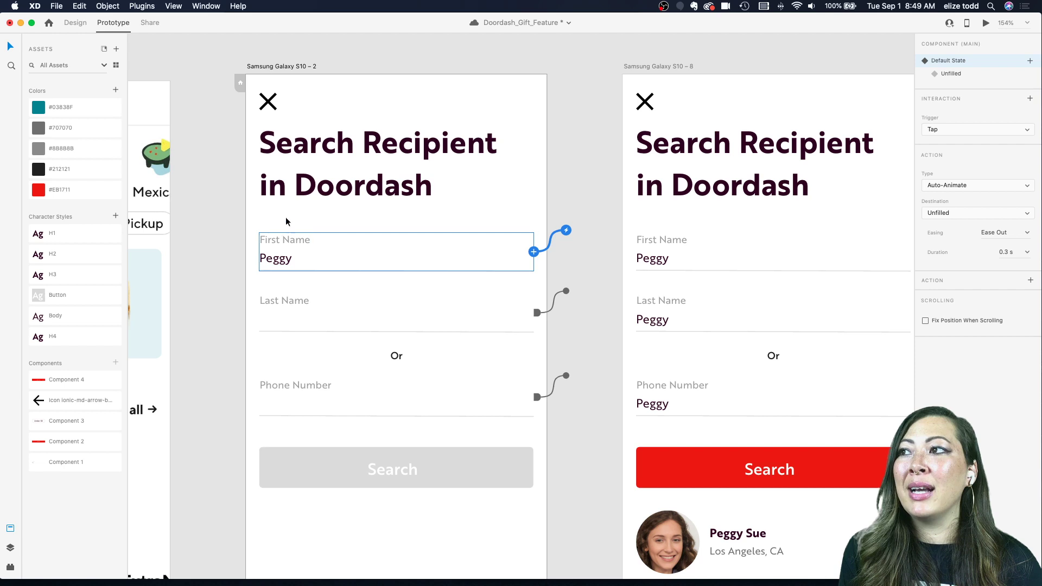
# - Examine the label alignment of the First Name and Last Name fields in the design view up close
pyautogui.click(76, 23)
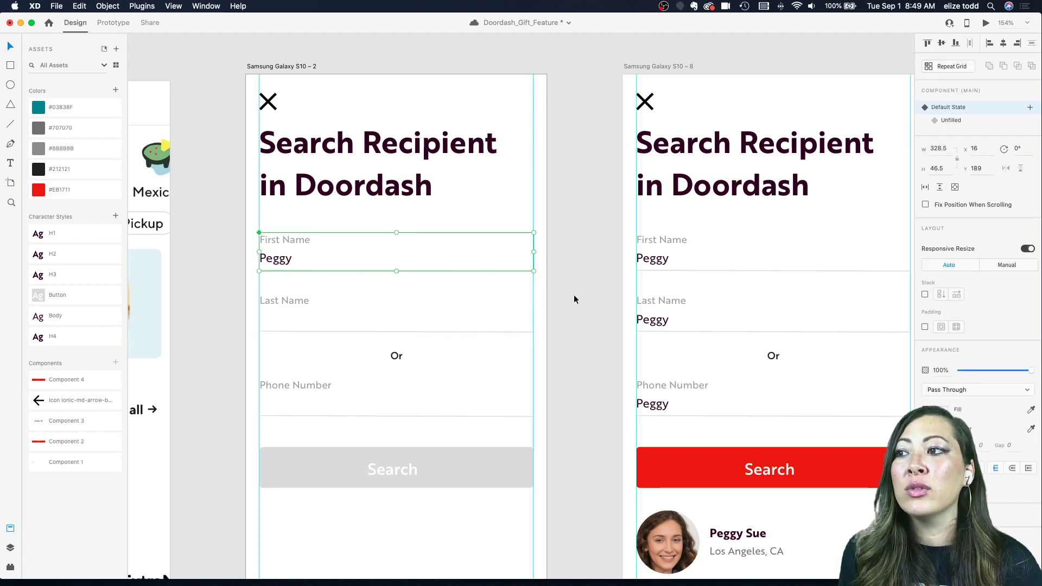
pyautogui.scroll(5, 274, 233)
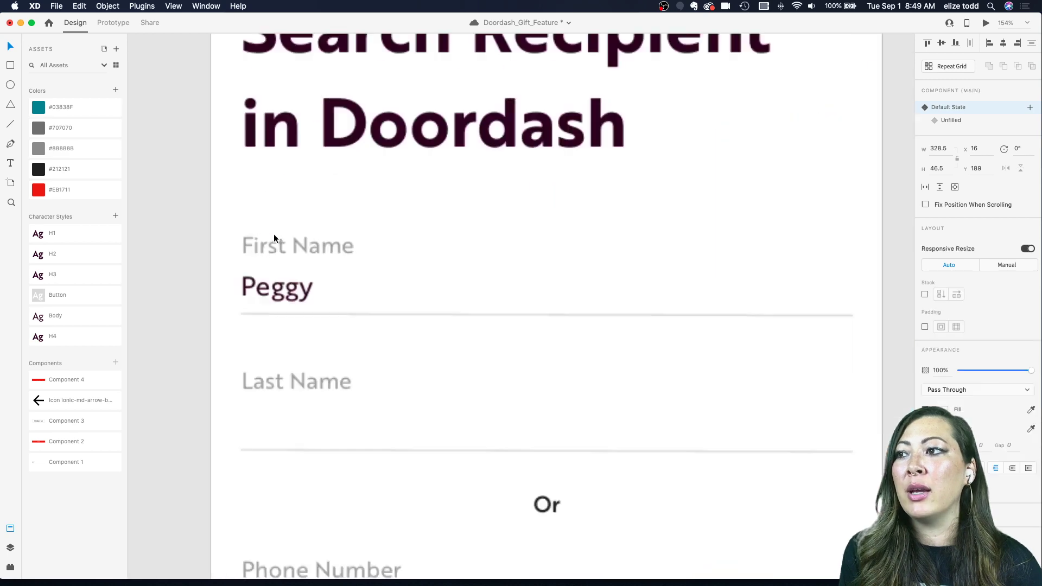
pyautogui.scroll(2, 232, 225)
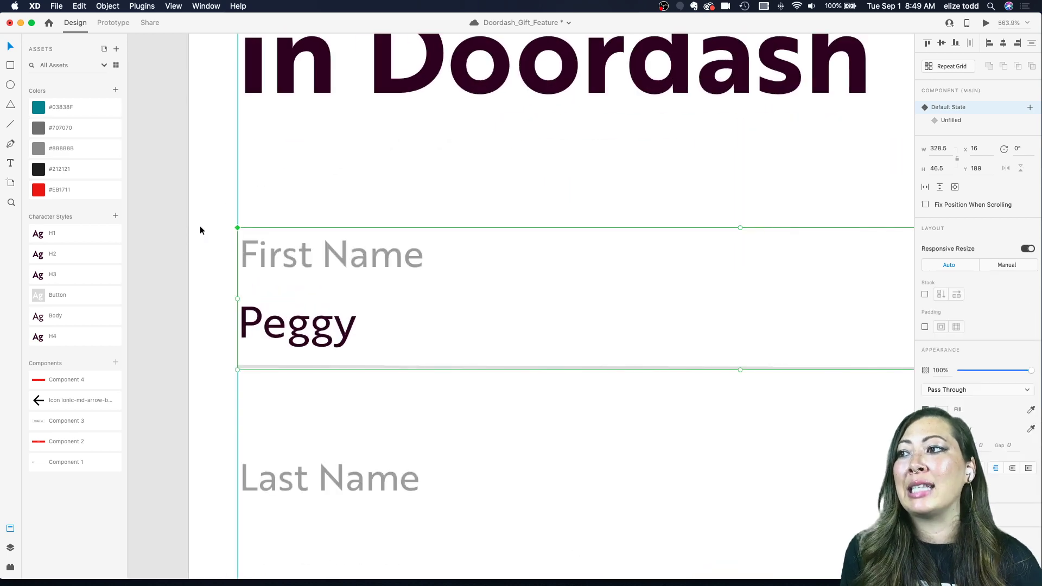
pyautogui.scroll(-3, 292, 247)
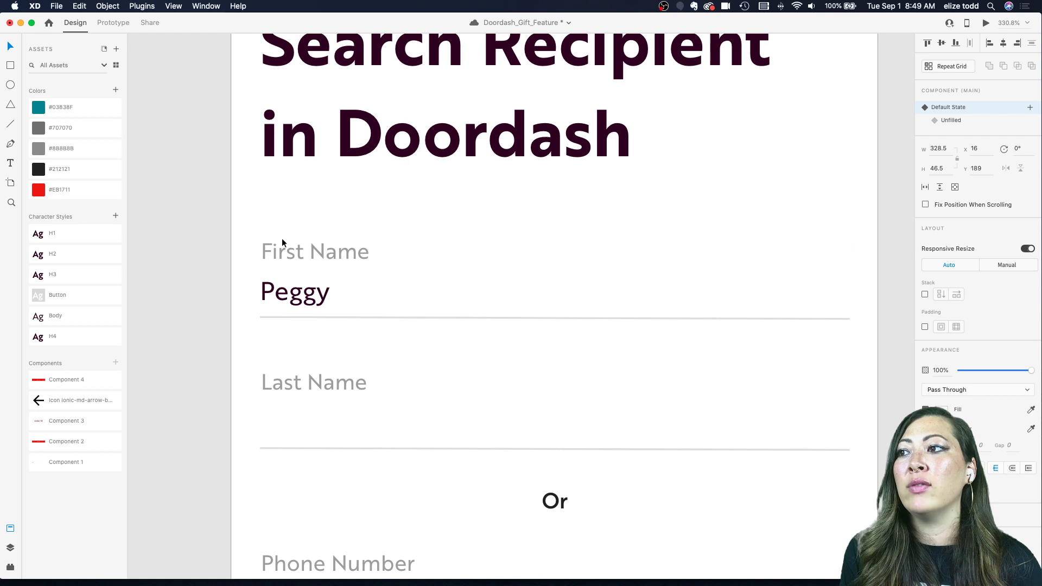
pyautogui.click(275, 388)
pyautogui.scroll(5, 275, 388)
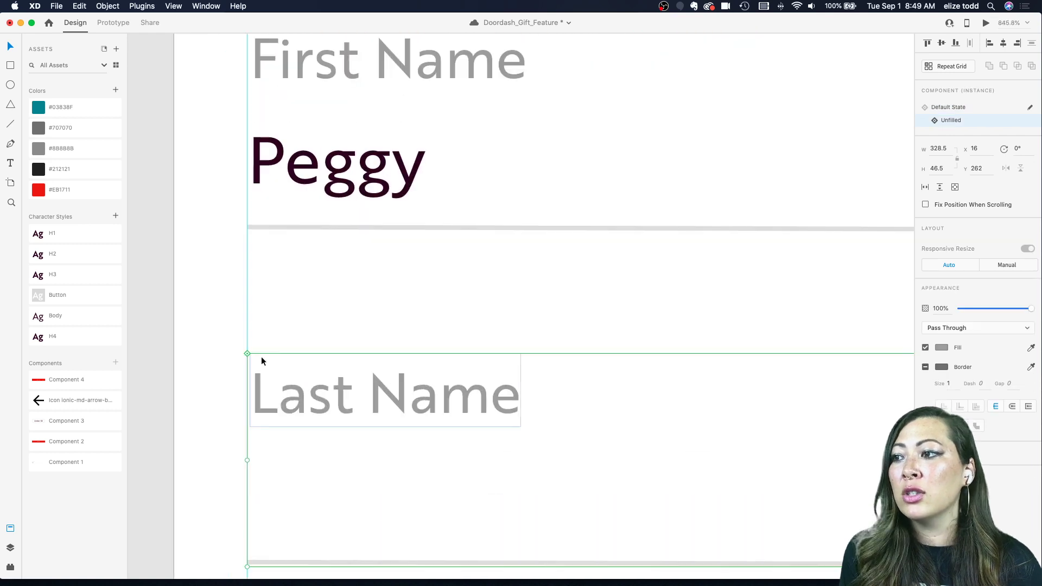
pyautogui.scroll(-2, 251, 356)
pyautogui.scroll(4, 251, 354)
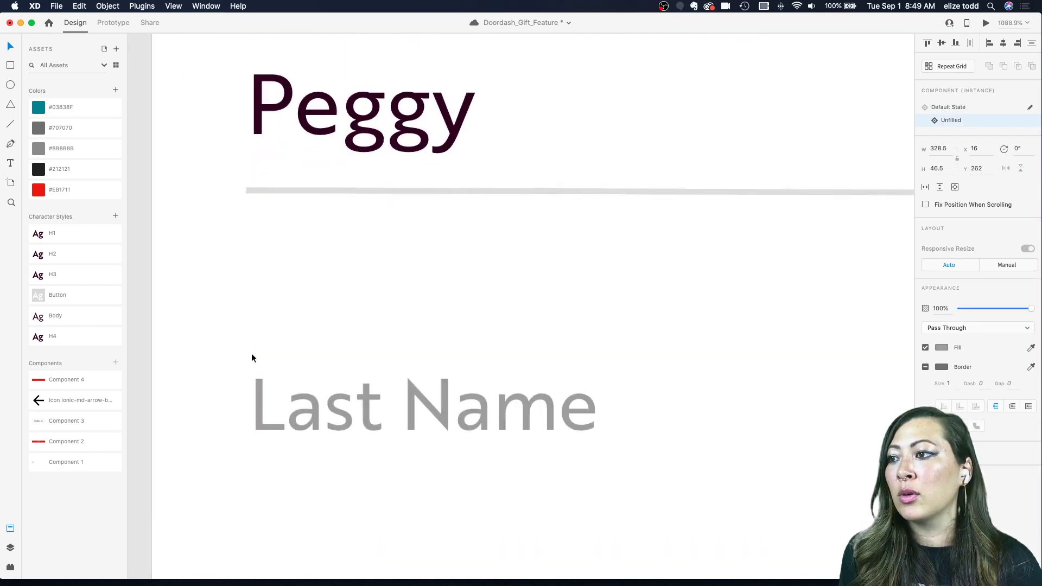
pyautogui.scroll(-5, 253, 350)
pyautogui.click(270, 176)
pyautogui.scroll(-4, 251, 169)
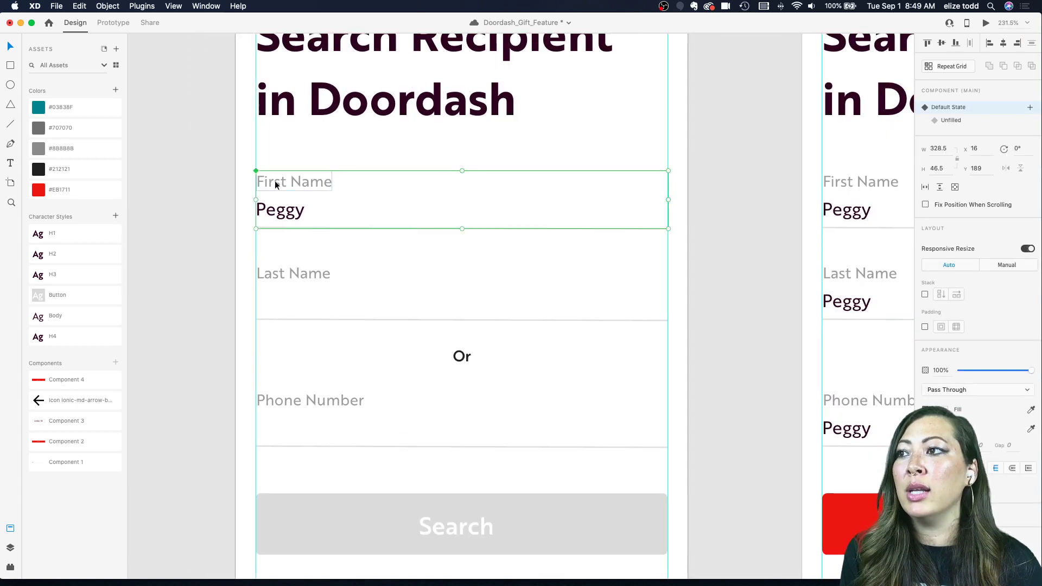
pyautogui.scroll(-3, 314, 167)
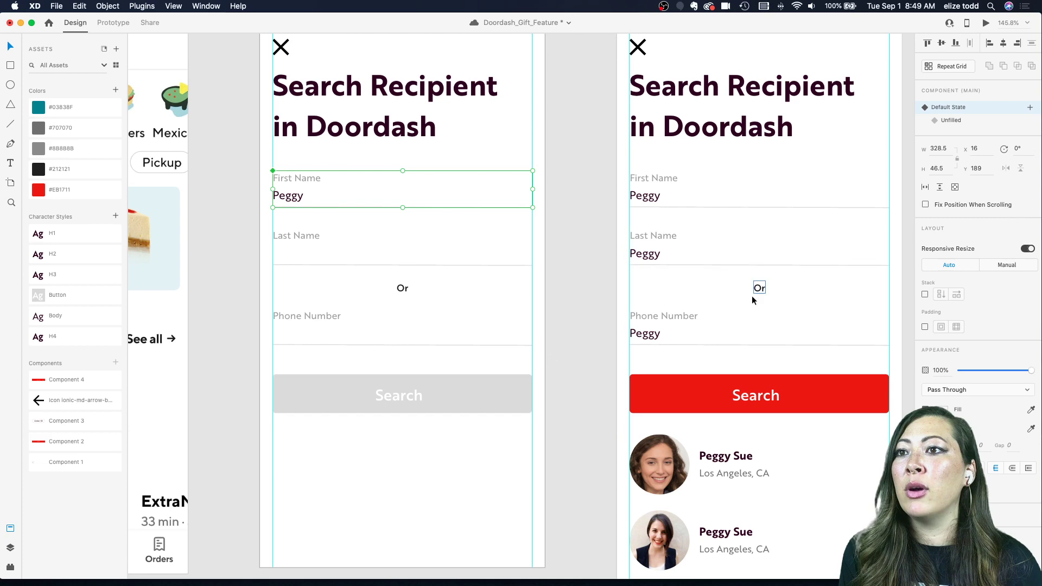
pyautogui.scroll(2, 307, 150)
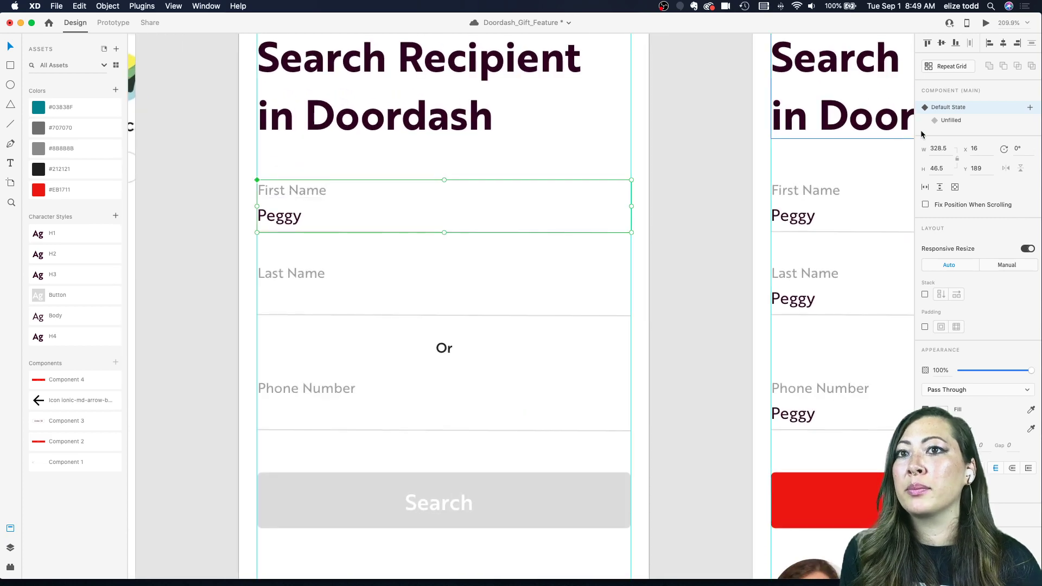
# - Switch the First Name field on Samsung Galaxy S10 – 2 back to its Unfilled state
pyautogui.click(970, 123)
pyautogui.scroll(-3, 474, 210)
pyautogui.click(594, 241)
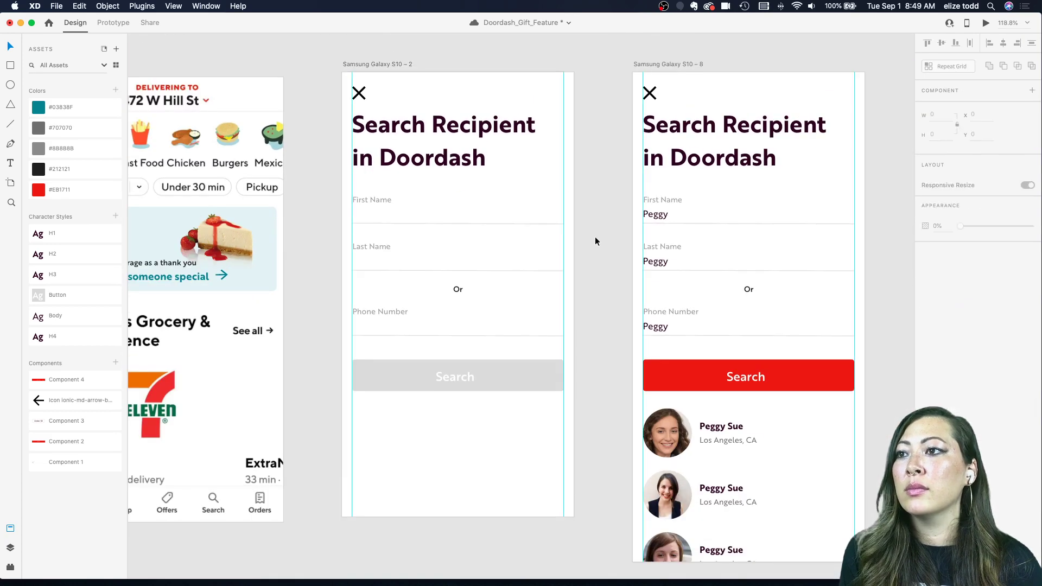
# - Preview Samsung Galaxy S10 – 2, test tapping the First Name and Last Name fields, and close the preview
pyautogui.click(358, 65)
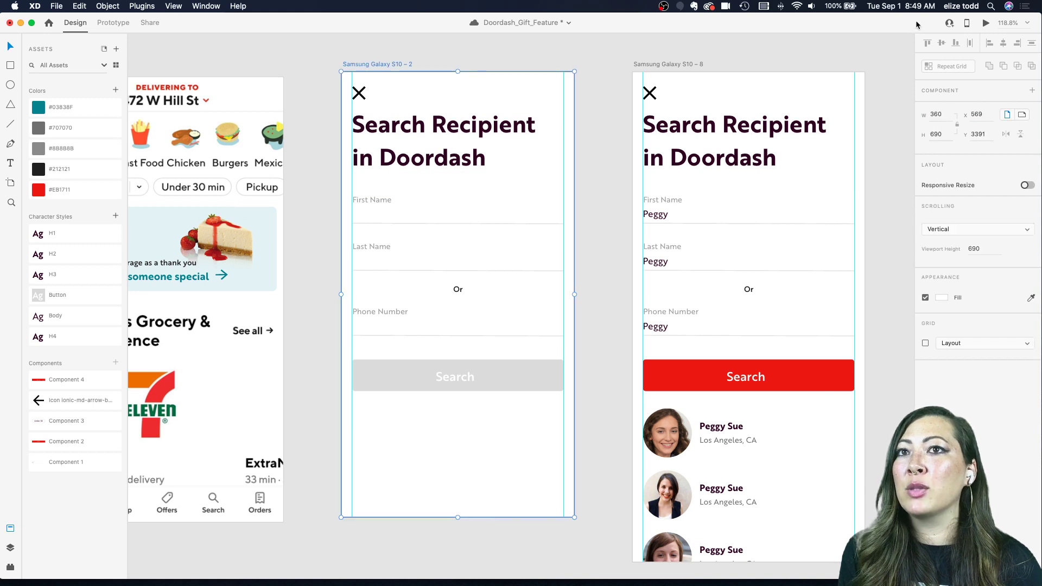
pyautogui.click(985, 24)
pyautogui.click(328, 224)
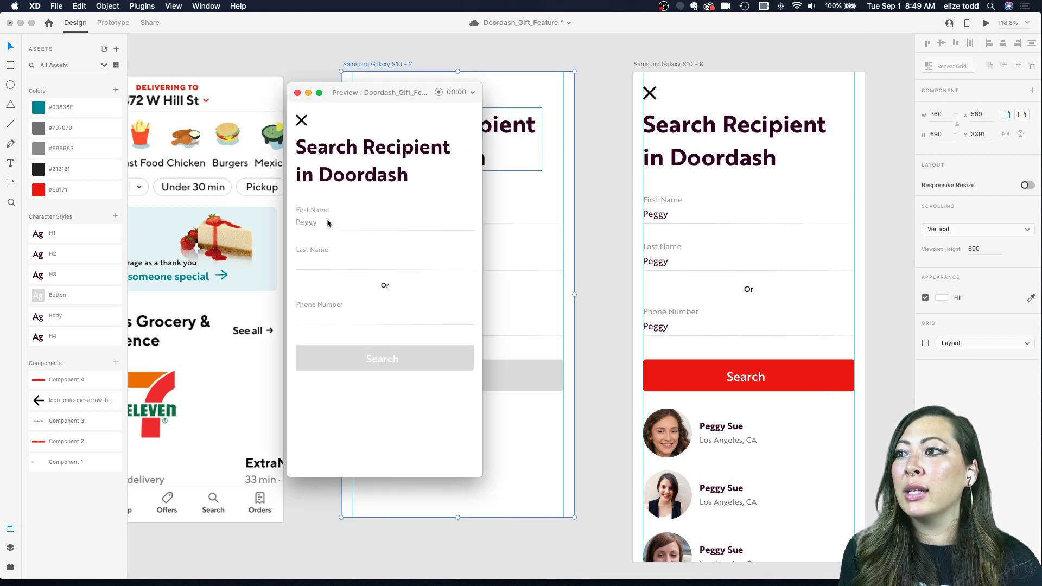
pyautogui.click(312, 265)
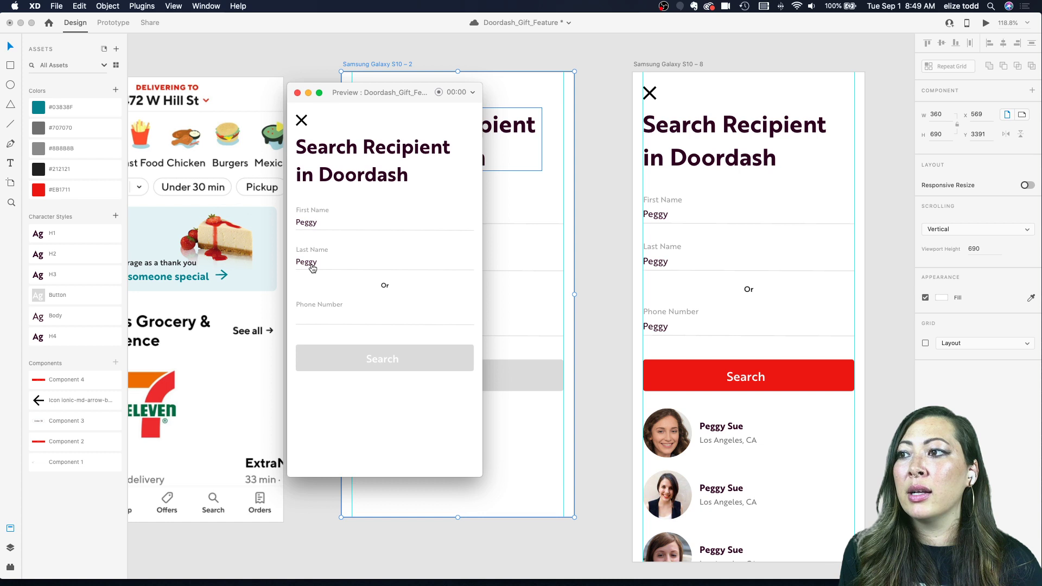
pyautogui.click(298, 92)
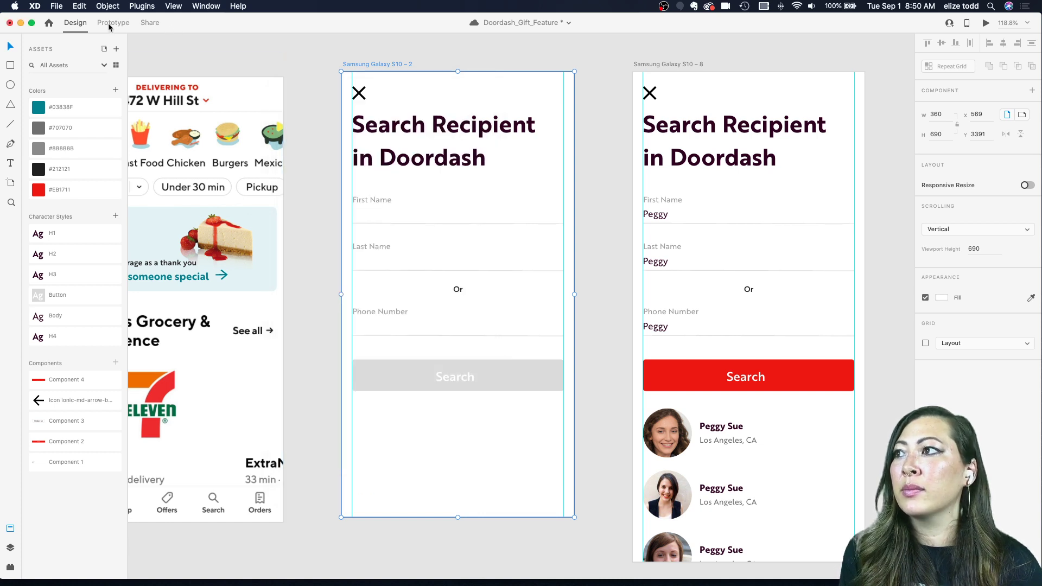
# - Replace the first name in the Last Name field's Default State with the sample recipient's last name, and return the field to Unfilled
pyautogui.click(365, 243)
pyautogui.click(978, 107)
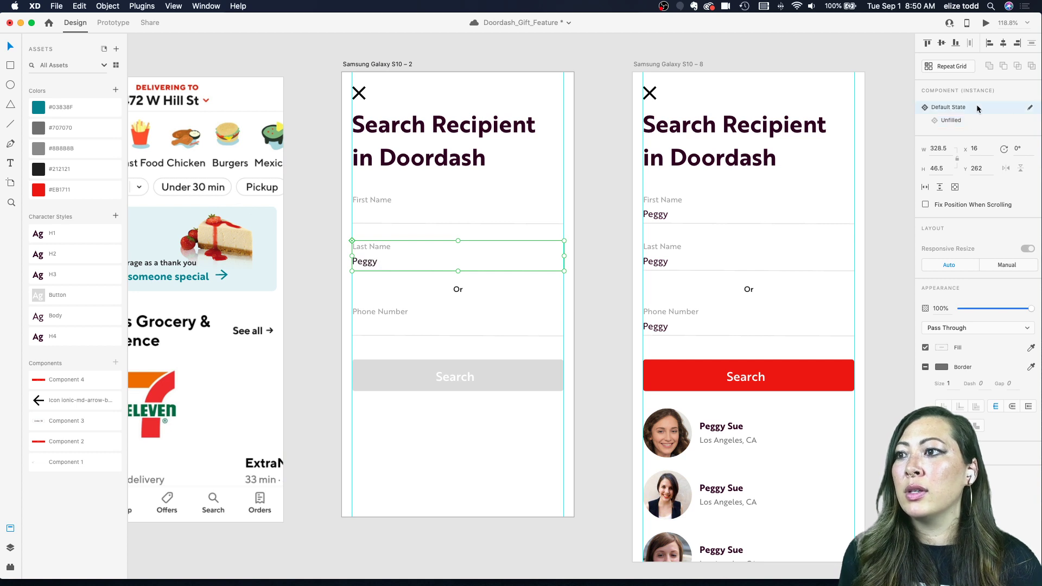
pyautogui.doubleClick(374, 265)
pyautogui.write('Sue')
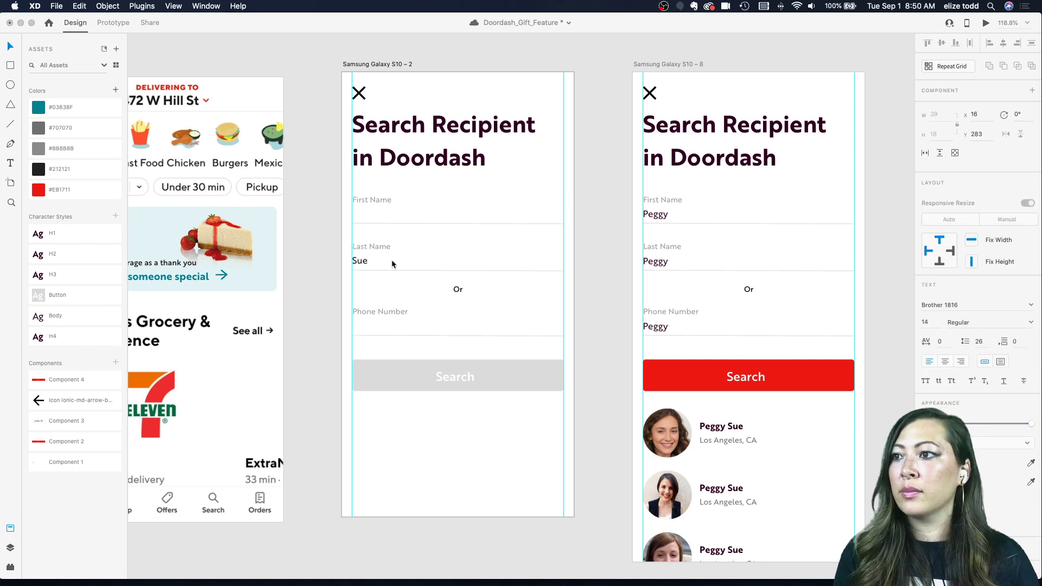
pyautogui.click(548, 269)
pyautogui.click(428, 233)
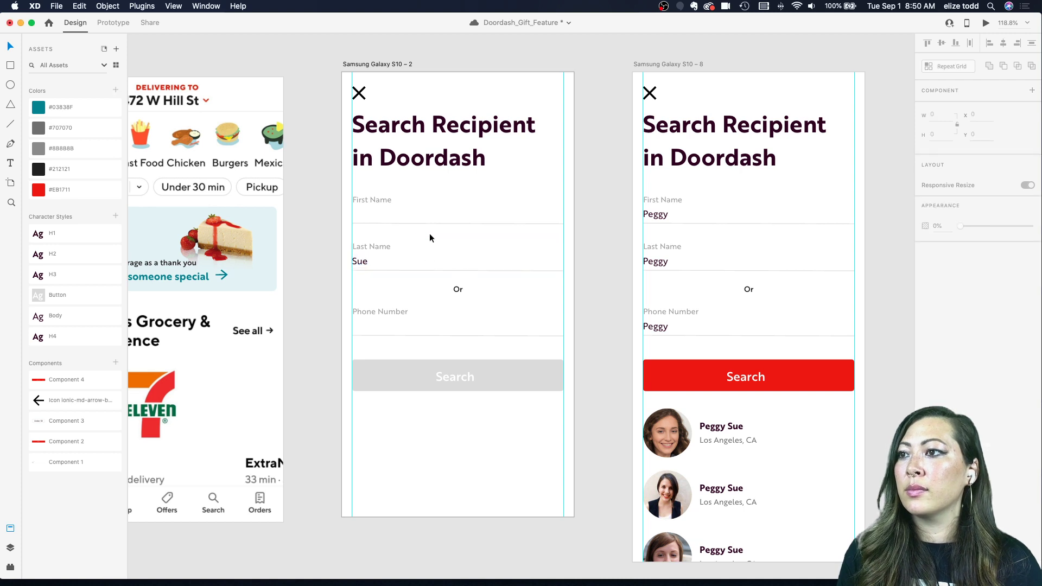
pyautogui.click(379, 247)
pyautogui.click(950, 120)
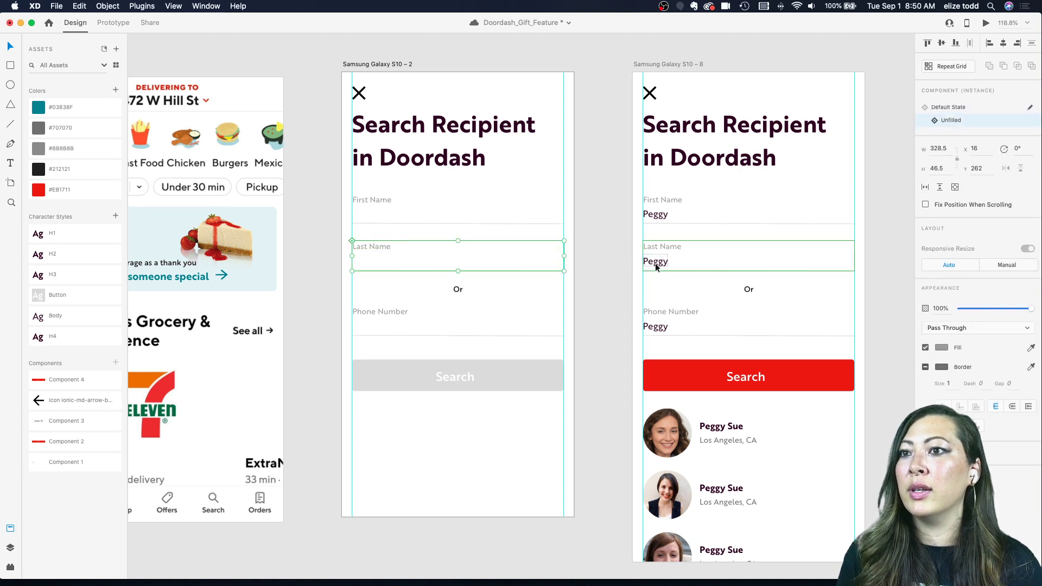
# - Replace the text in the Last Name field on Samsung Galaxy S10 – 8 with the sample recipient's last name
pyautogui.click(662, 247)
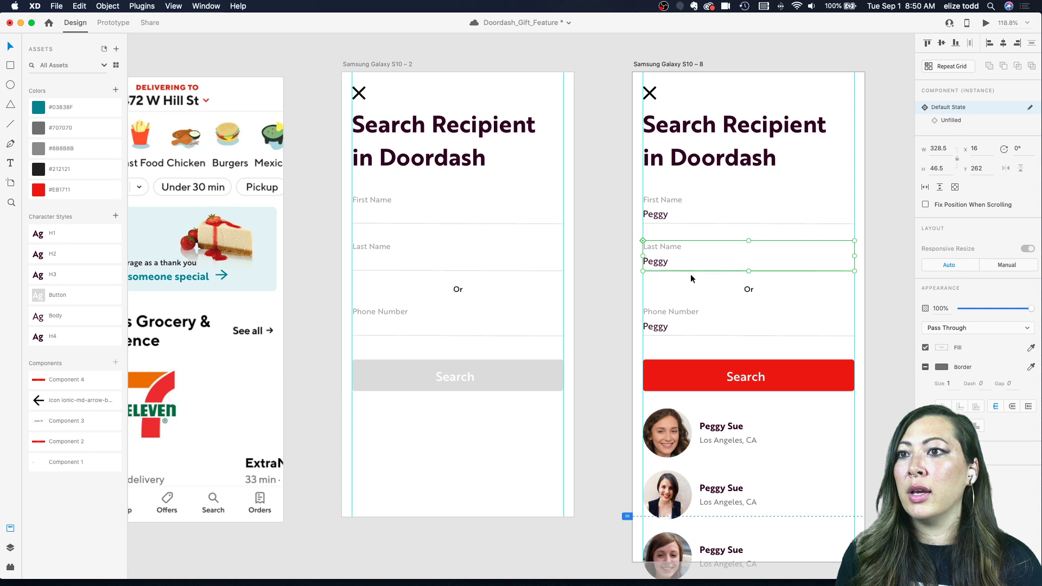
pyautogui.doubleClick(655, 262)
pyautogui.doubleClick(660, 262)
pyautogui.write('Sue')
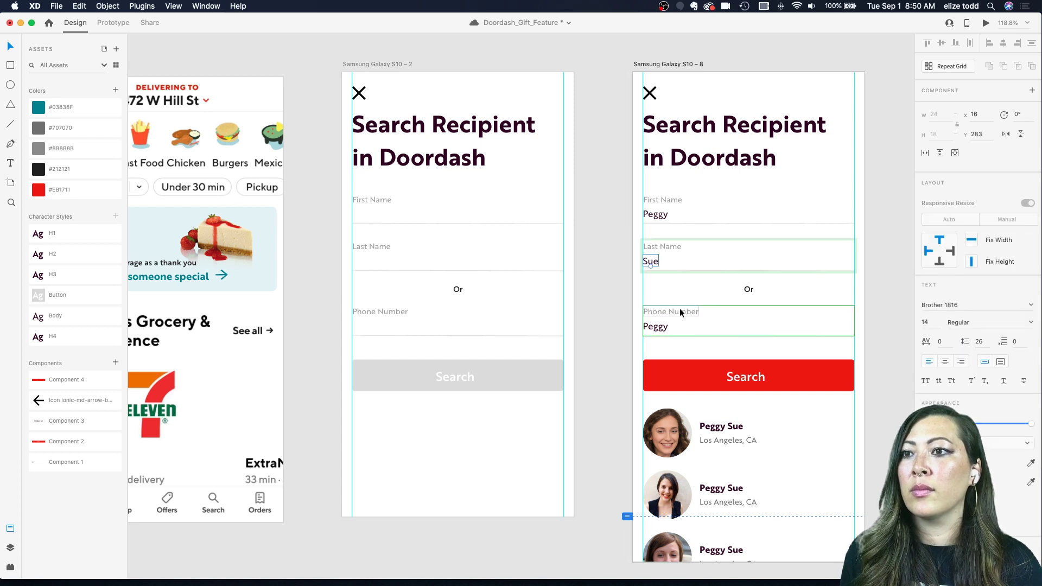
# - Switch the Phone Number field on Samsung Galaxy S10 – 8 to its Unfilled state and relabel it "Phone Number"
pyautogui.click(647, 311)
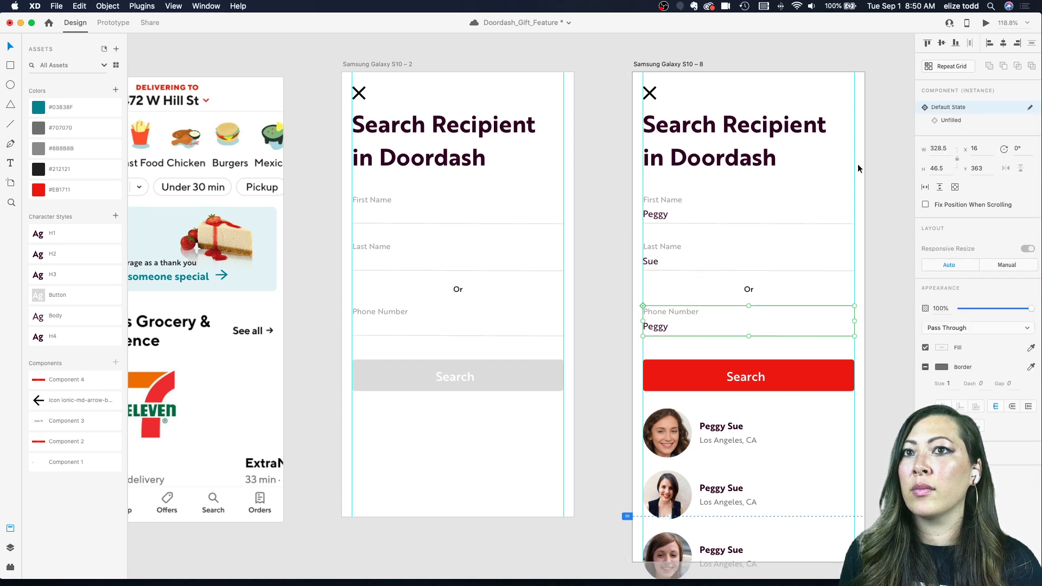
pyautogui.click(951, 120)
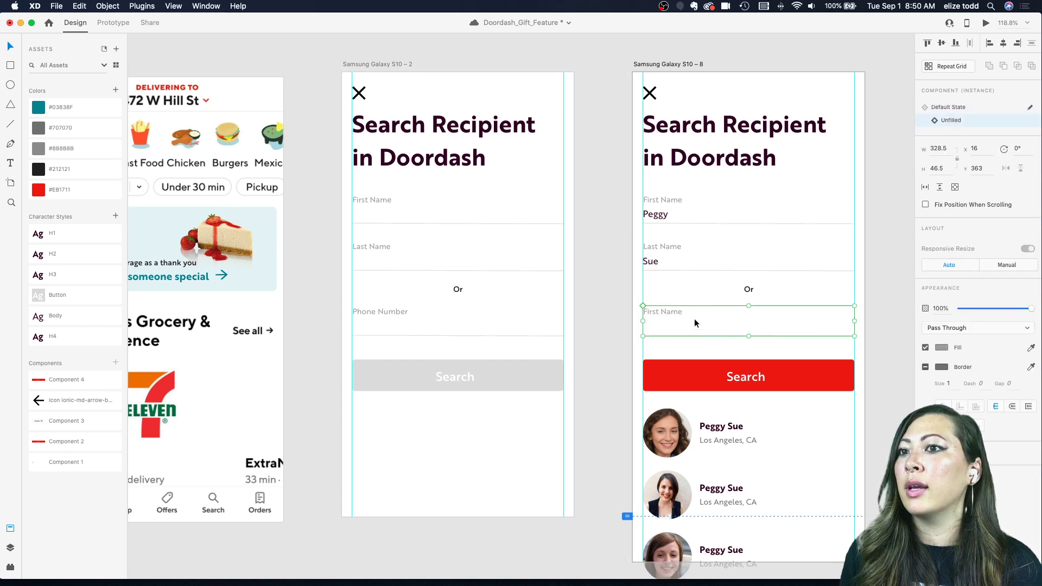
pyautogui.doubleClick(664, 315)
pyautogui.doubleClick(664, 313)
pyautogui.write('Phone Numb')
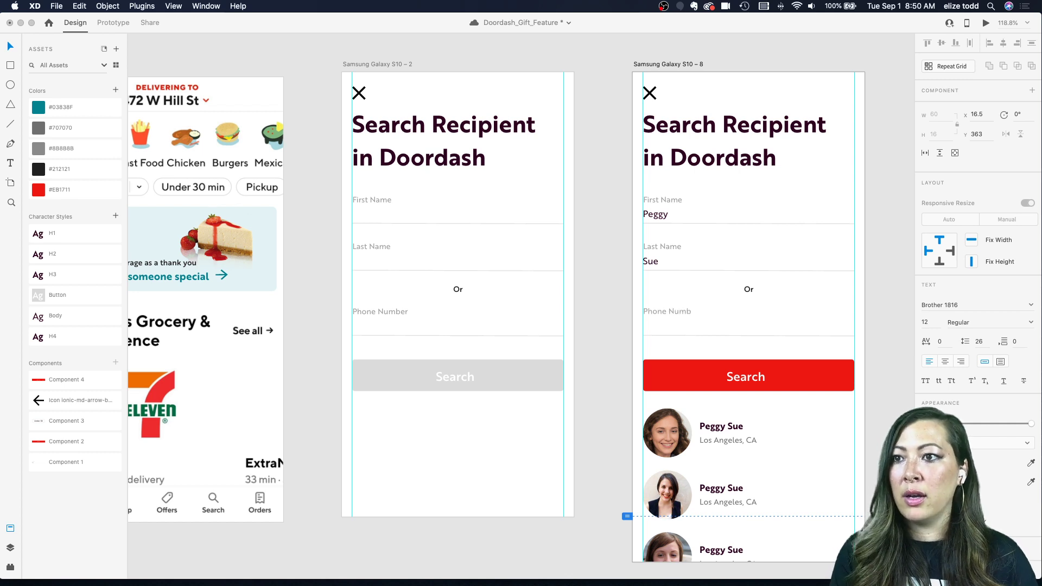
pyautogui.press('Escape')
pyautogui.press('Escape')
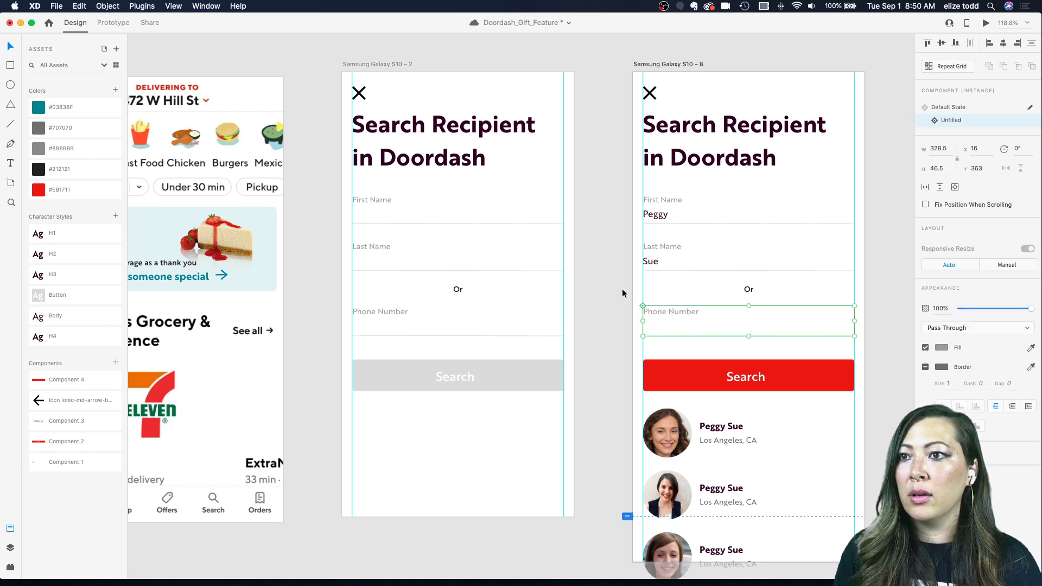
pyautogui.press('Escape')
# - Preview Samsung Galaxy S10 – 2, check that both name fields fill in on tap, and close the preview
pyautogui.hscroll(-2, 692, 220)
pyautogui.click(411, 68)
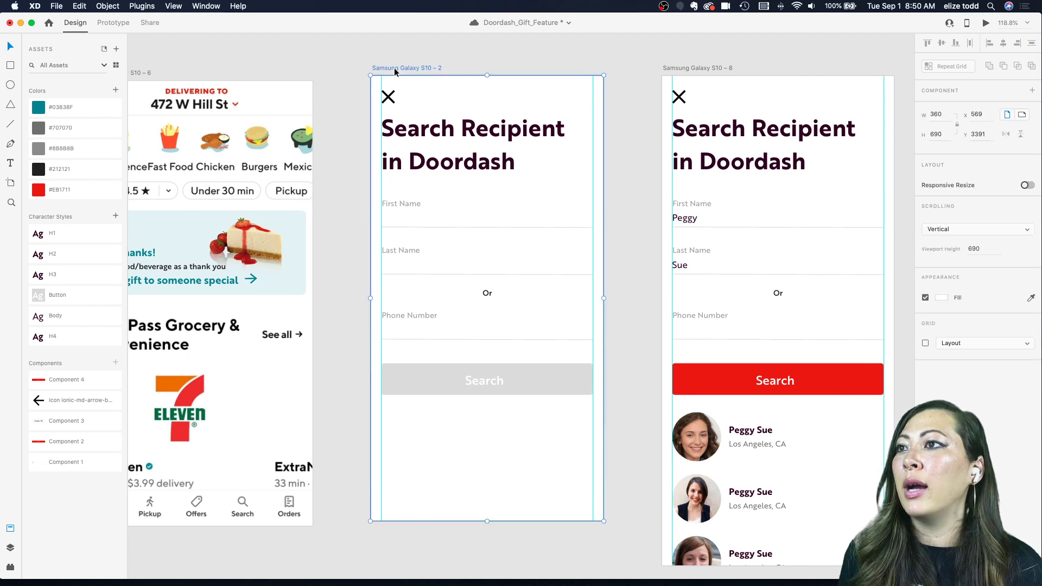
pyautogui.click(986, 24)
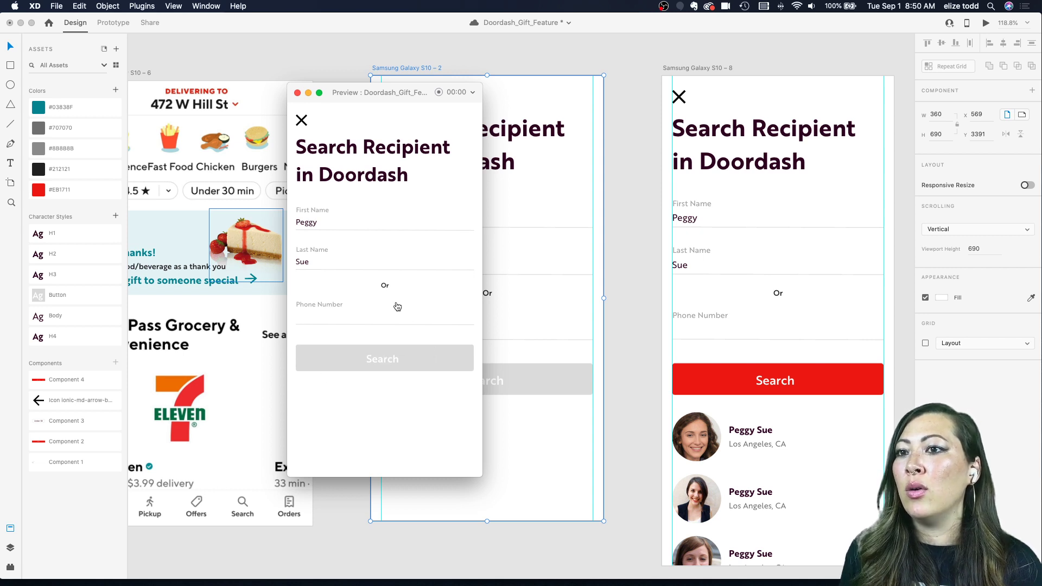
pyautogui.click(298, 92)
# - Move the Samsung Galaxy S10 – 8 artboard closer to Samsung Galaxy S10 – 3, opening a gap beside Samsung Galaxy S10 – 2
pyautogui.hscroll(3, 578, 184)
pyautogui.scroll(-3, 578, 184)
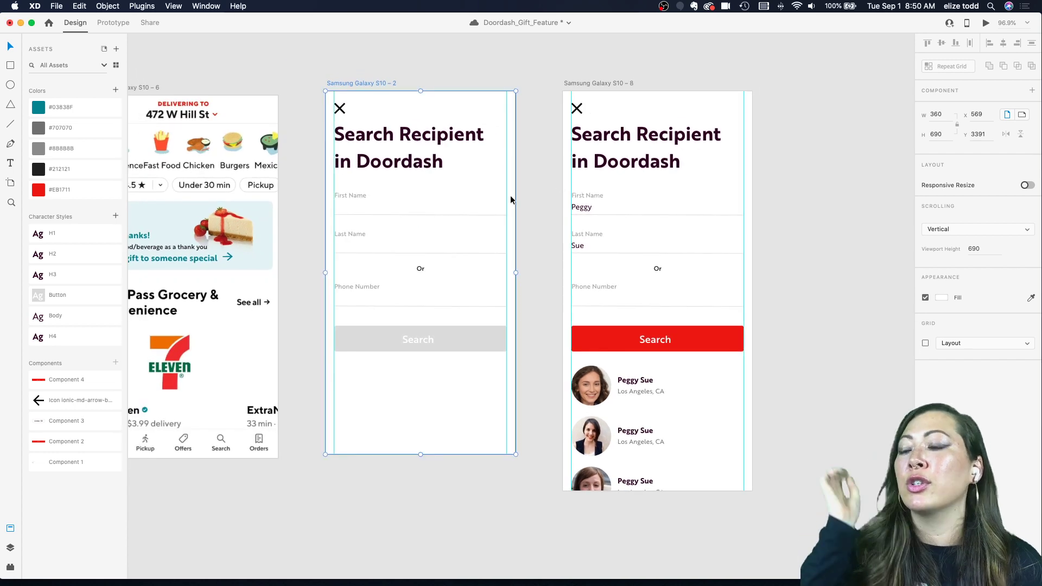
pyautogui.scroll(-2, 449, 226)
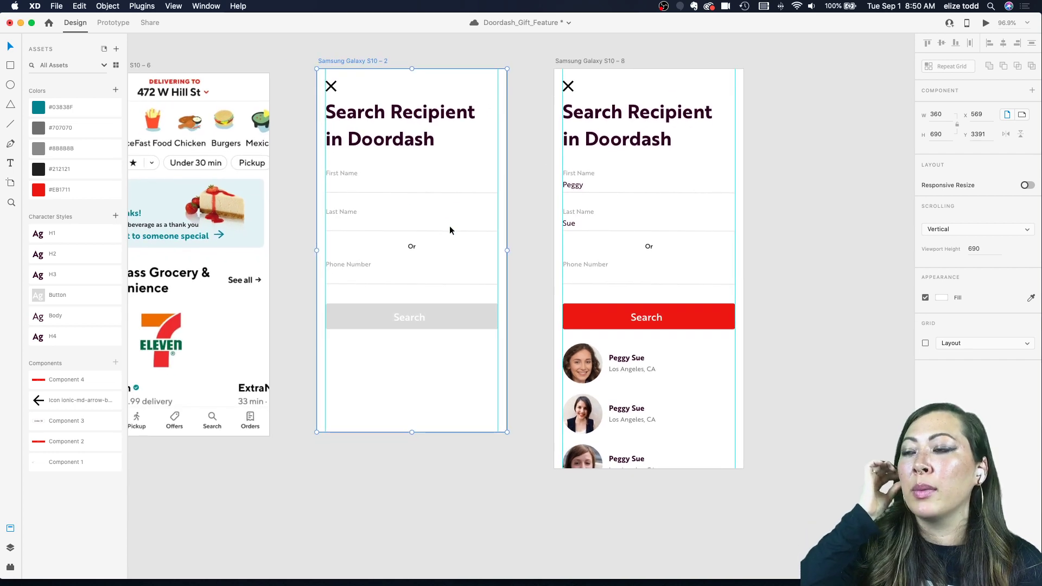
pyautogui.hscroll(3, 450, 226)
pyautogui.hscroll(2, 391, 220)
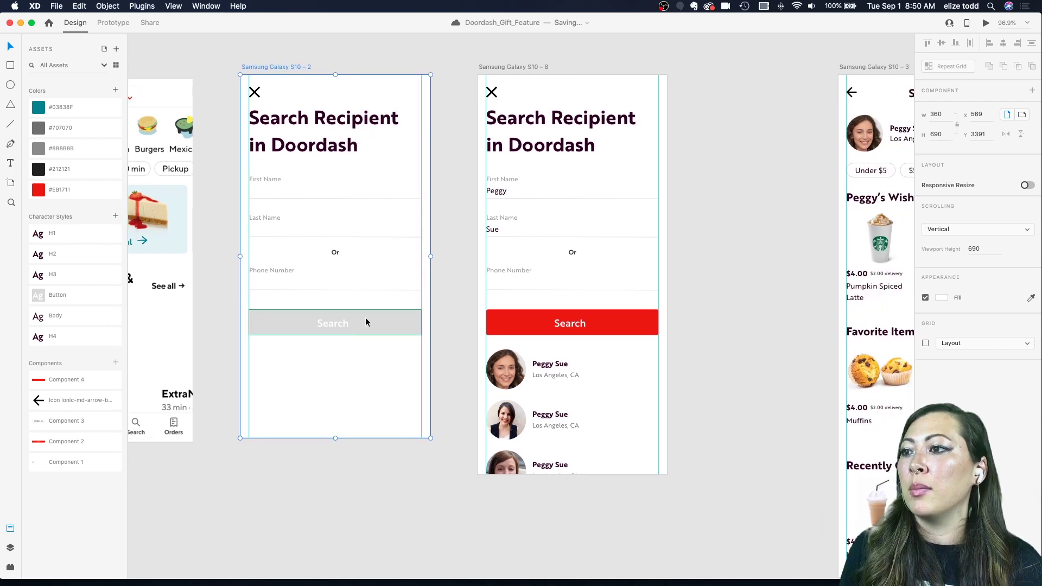
pyautogui.hscroll(-3, 365, 317)
pyautogui.click(366, 322)
pyautogui.hscroll(2, 366, 318)
pyautogui.scroll(-2, 360, 328)
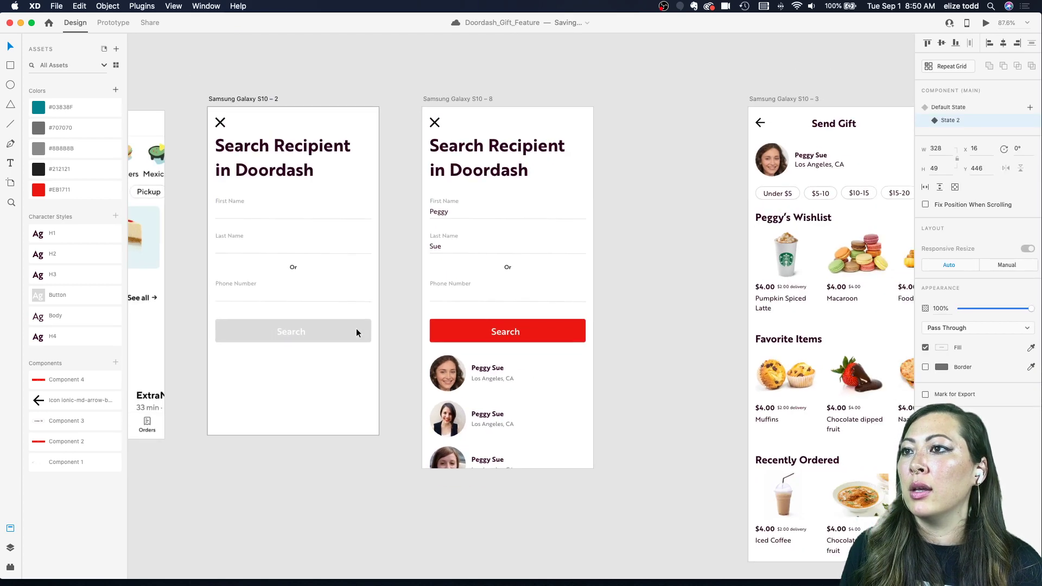
pyautogui.scroll(-3, 436, 102)
pyautogui.moveTo(436, 103); pyautogui.dragTo(532, 102)
pyautogui.moveTo(288, 97); pyautogui.dragTo(402, 96)
pyautogui.click(408, 81)
pyautogui.scroll(3, 278, 177)
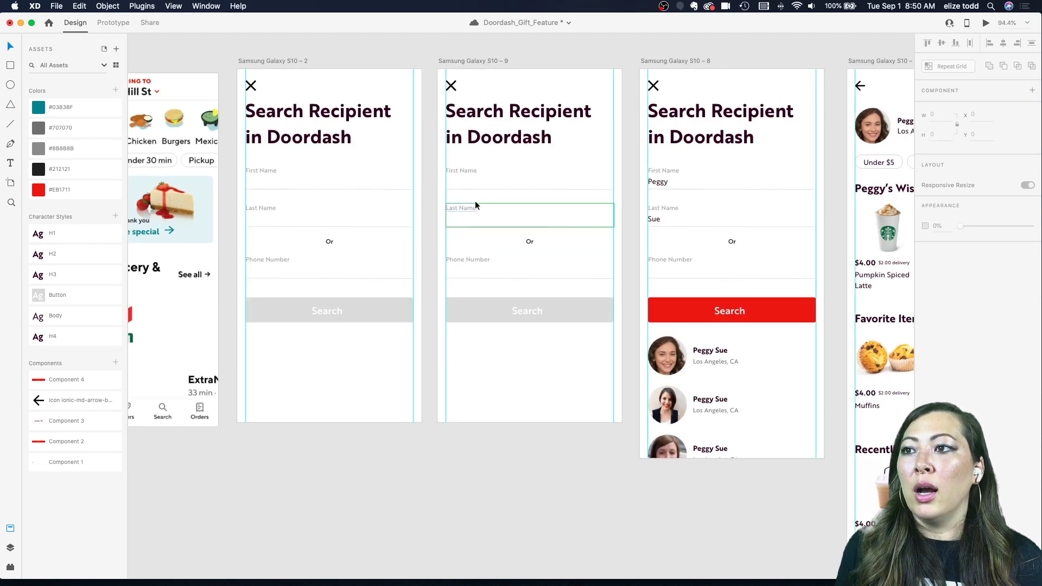
pyautogui.press('super+z')
# - Duplicate the Samsung Galaxy S10 – 8 artboard into the gap between it and Samsung Galaxy S10 – 2
pyautogui.moveTo(656, 62); pyautogui.dragTo(446, 65)
pyautogui.scroll(3, 295, 177)
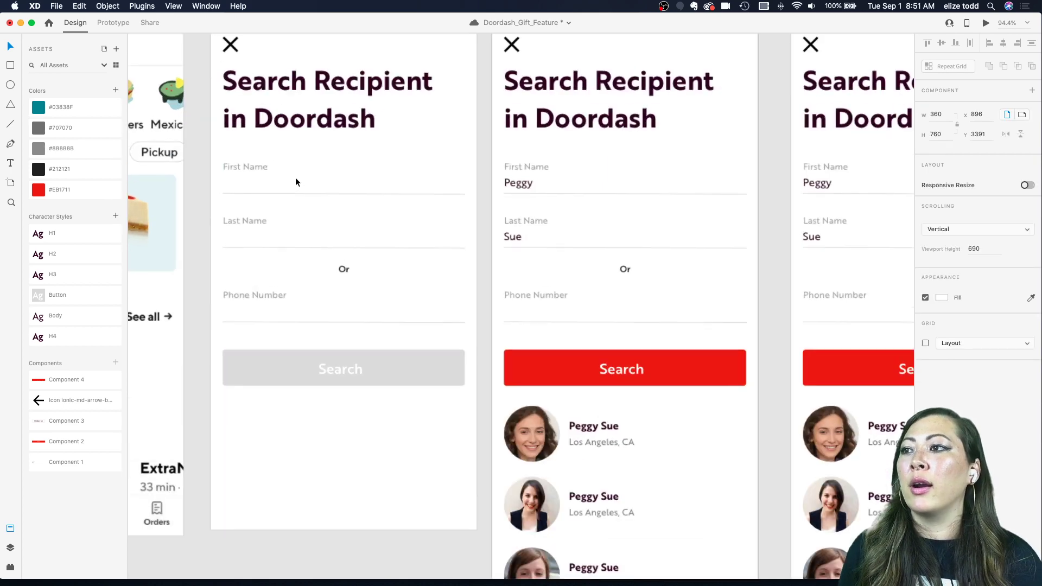
# - Preview Samsung Galaxy S10 – 2, tap the Last Name field on and off, try the First Name field, and close the preview
pyautogui.click(259, 221)
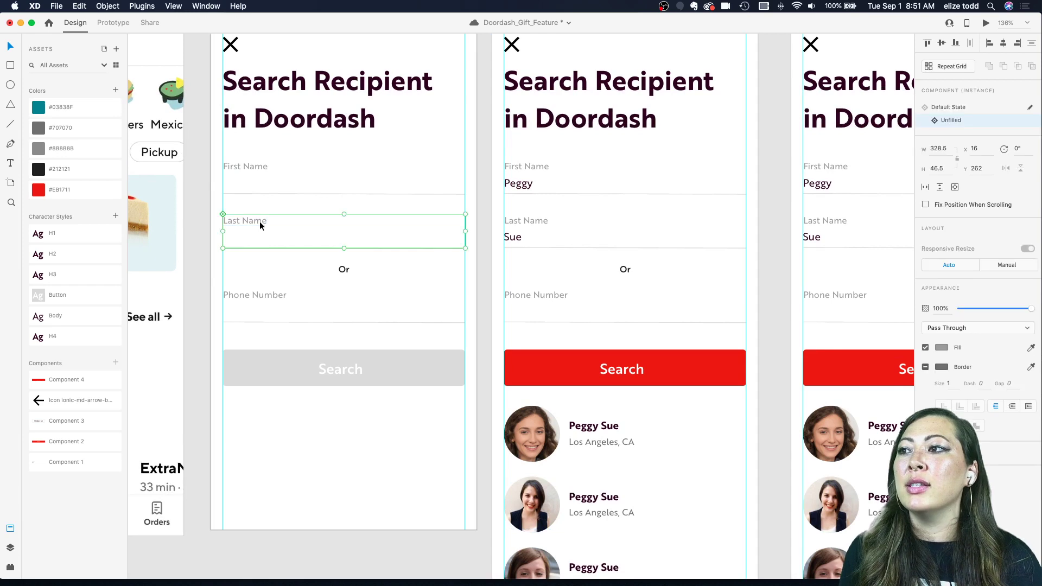
pyautogui.click(986, 22)
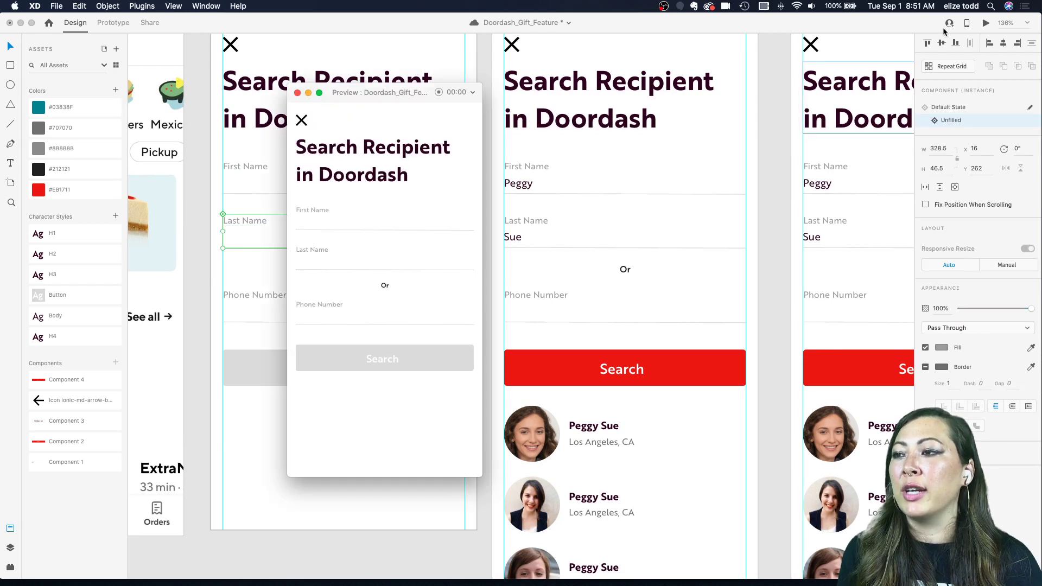
pyautogui.click(304, 255)
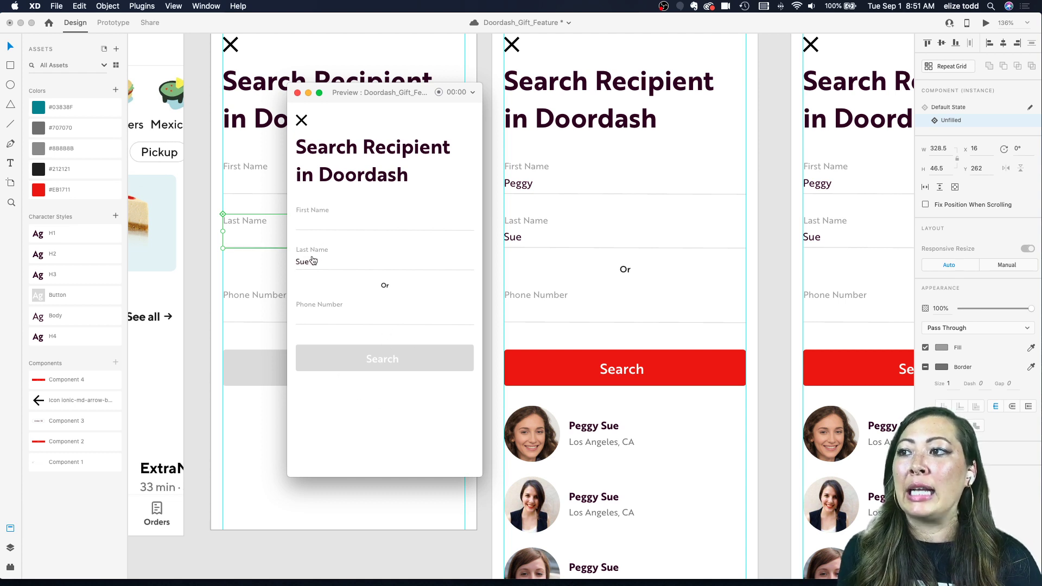
pyautogui.click(310, 260)
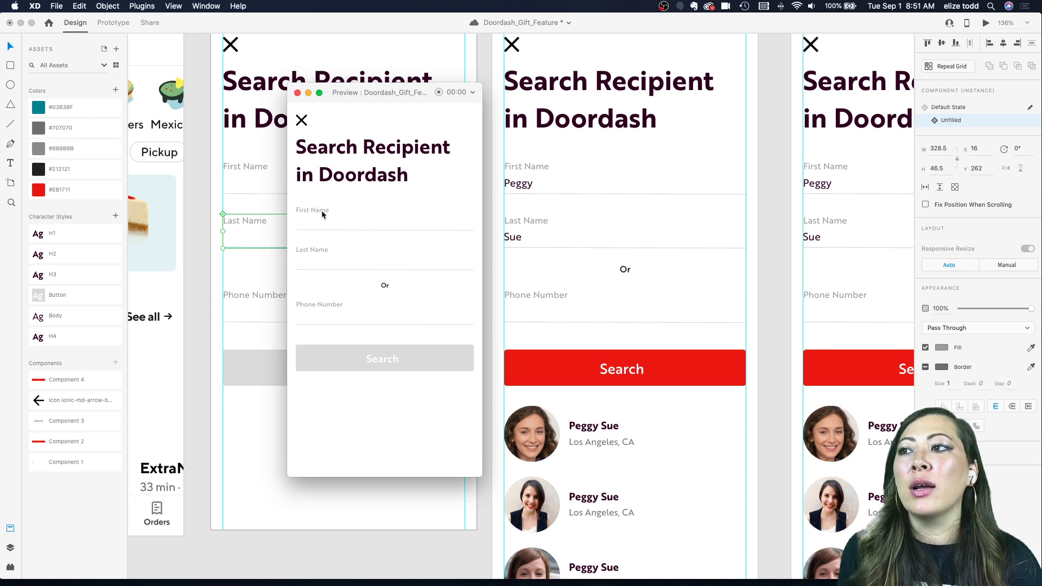
pyautogui.click(318, 217)
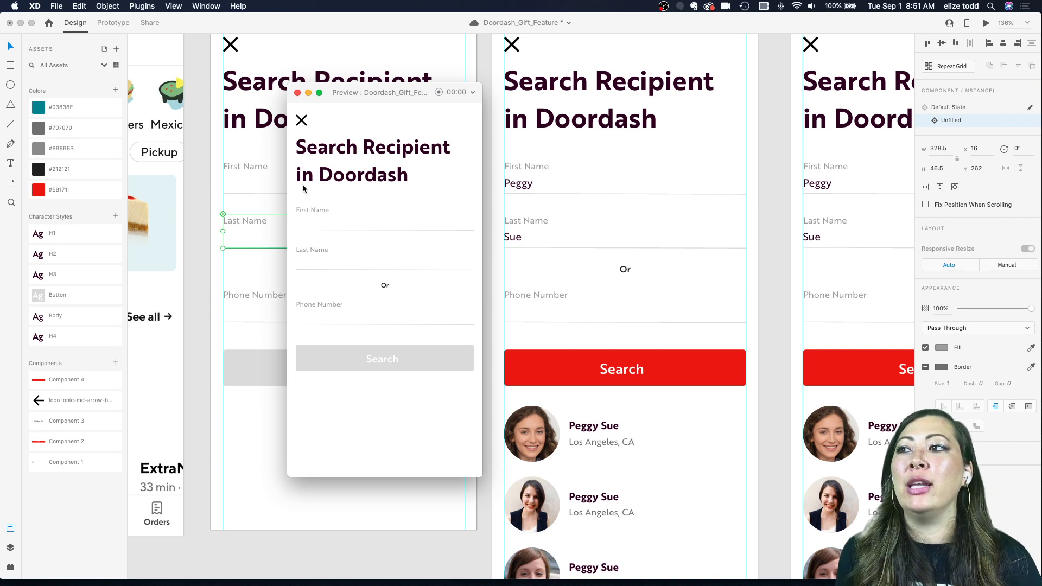
pyautogui.click(297, 92)
# - Delete the list of recipient search results from the Samsung Galaxy S10 – 9 artboard
pyautogui.scroll(-5, 429, 227)
pyautogui.click(434, 226)
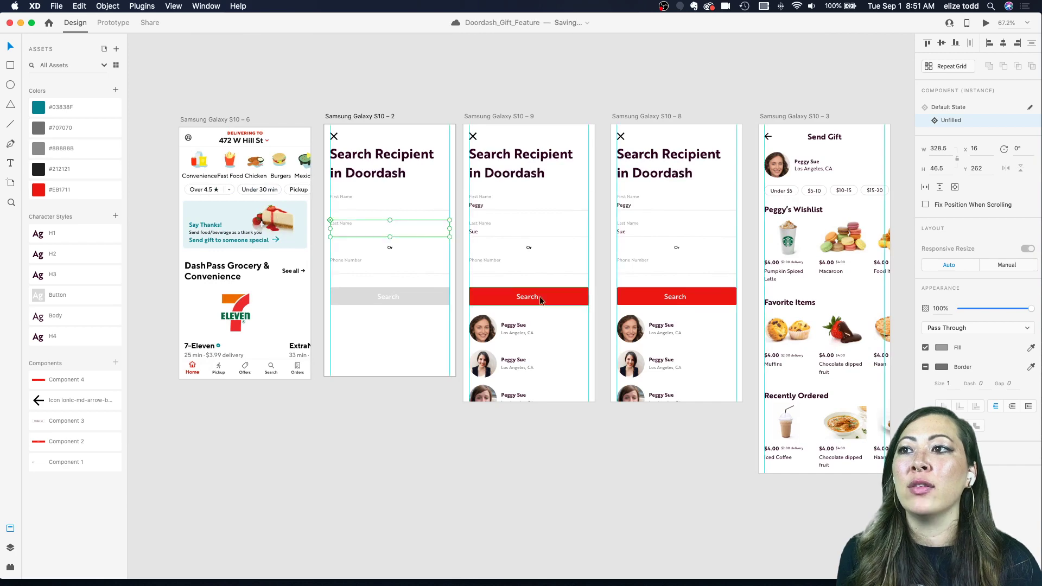
pyautogui.scroll(3, 480, 305)
pyautogui.click(578, 390)
pyautogui.press('Delete')
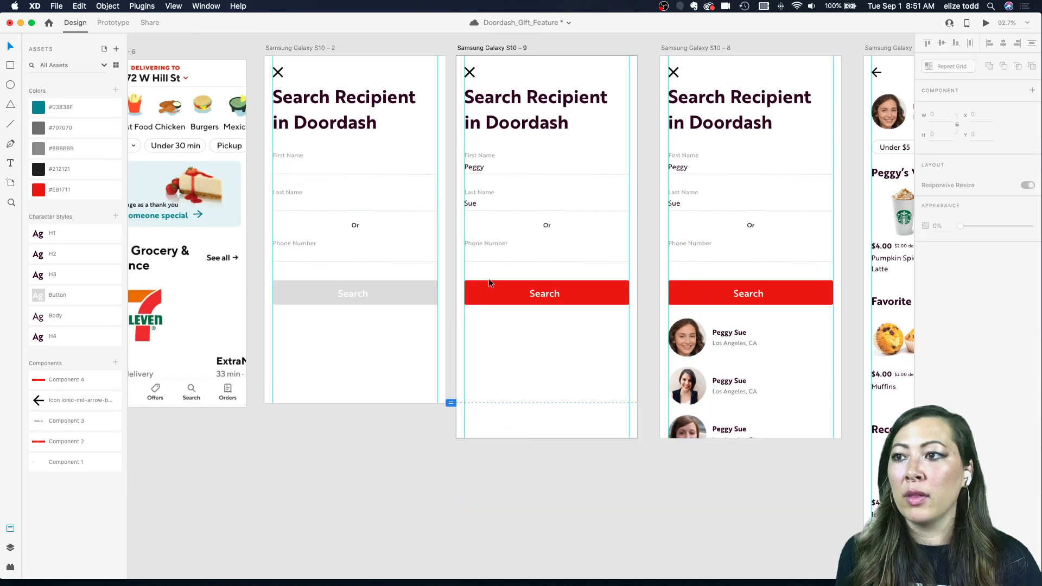
# - Shorten the Samsung Galaxy S10 – 9 artboard to a height of 690, level with Samsung Galaxy S10 – 2
pyautogui.click(474, 48)
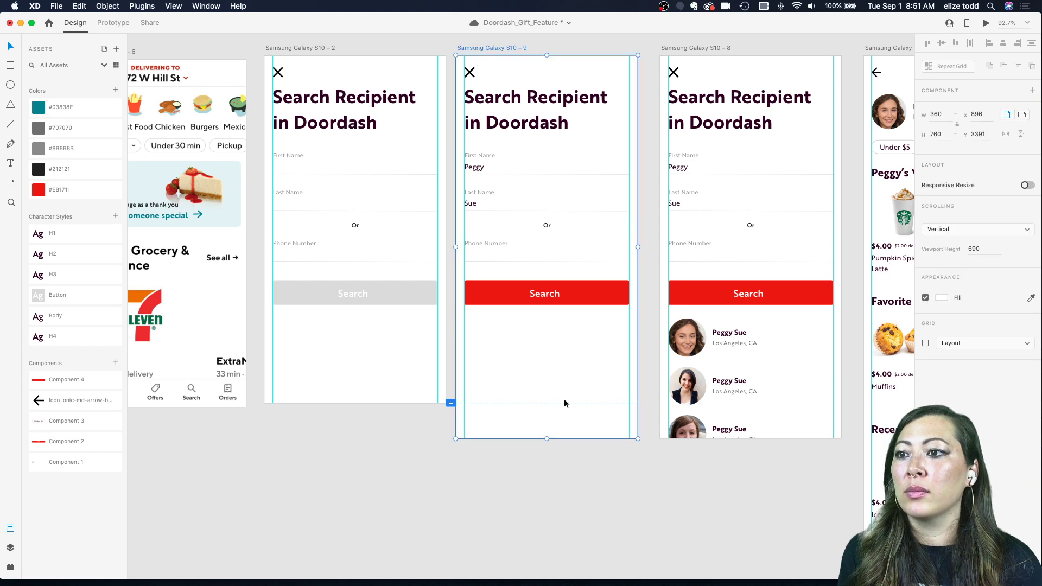
pyautogui.moveTo(546, 435); pyautogui.dragTo(544, 403)
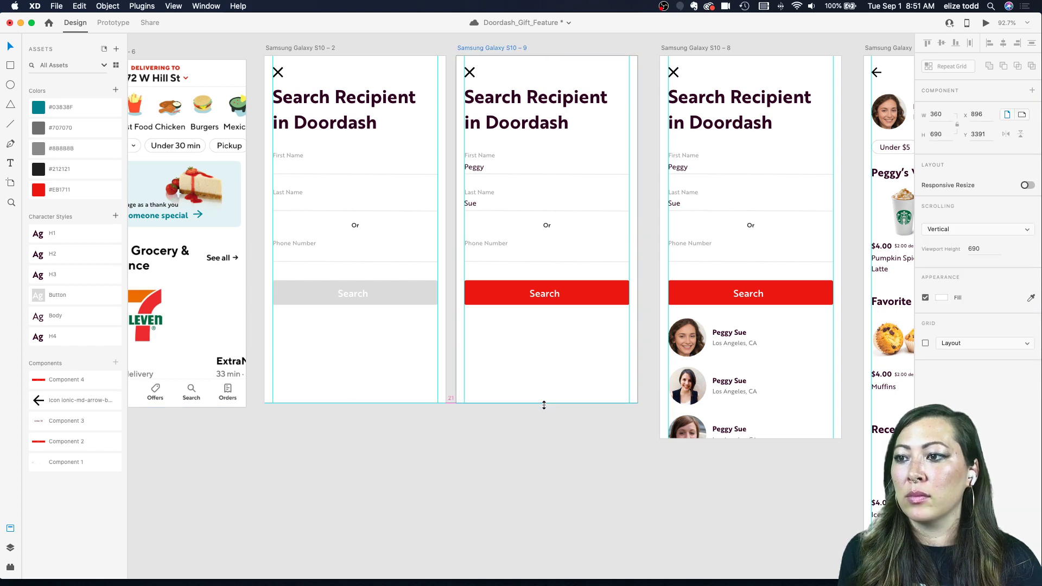
pyautogui.click(510, 411)
# - Link the Last Name field on Samsung Galaxy S10 – 2 to Samsung Galaxy S10 – 9 with a Tap trigger and Auto-Animate
pyautogui.scroll(3, 424, 219)
pyautogui.scroll(-3, 423, 219)
pyautogui.scroll(1, 281, 180)
pyautogui.scroll(3, 281, 180)
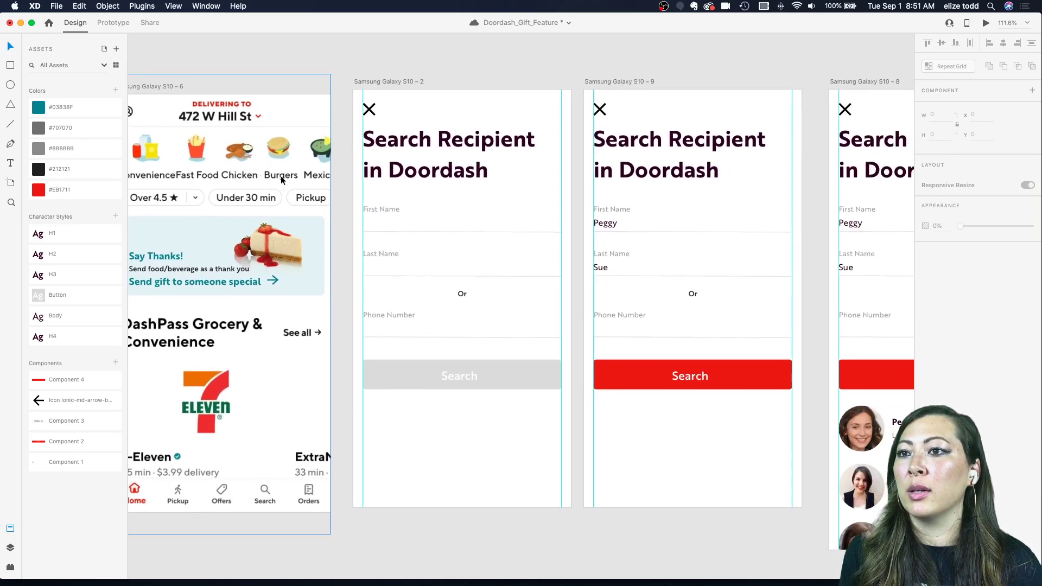
pyautogui.hscroll(3, 281, 175)
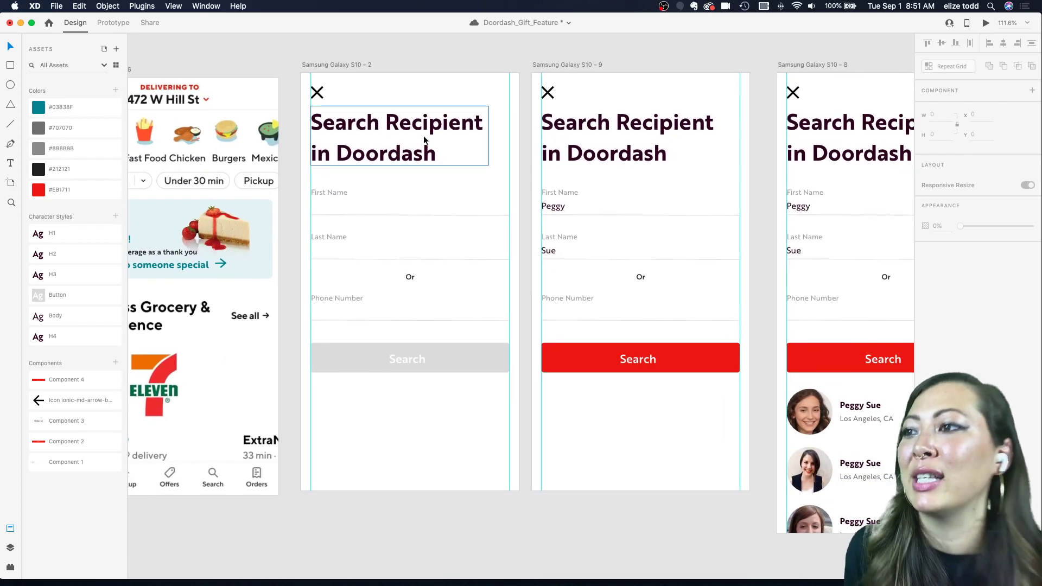
pyautogui.doubleClick(321, 234)
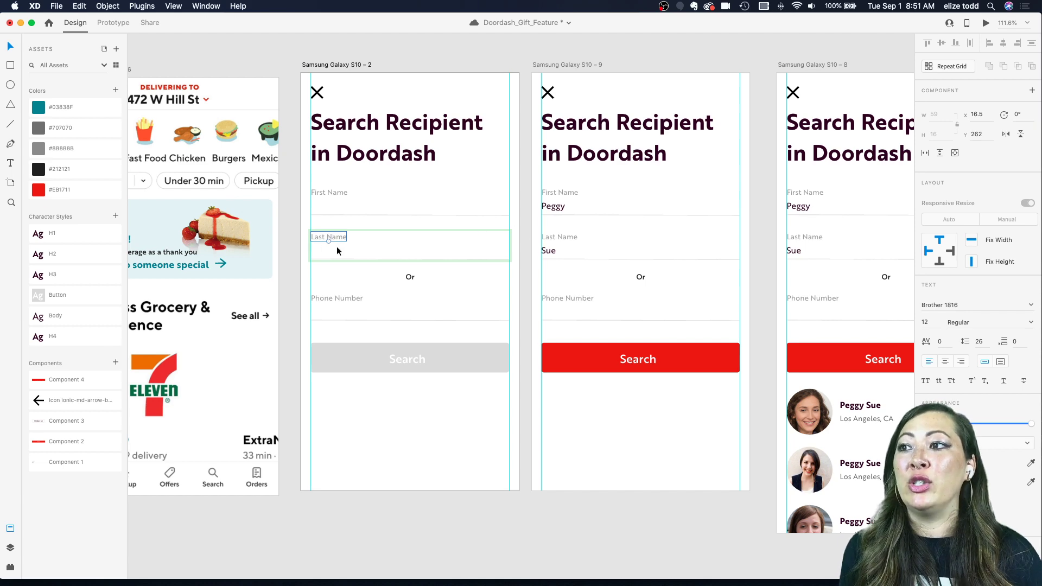
pyautogui.scroll(3, 335, 246)
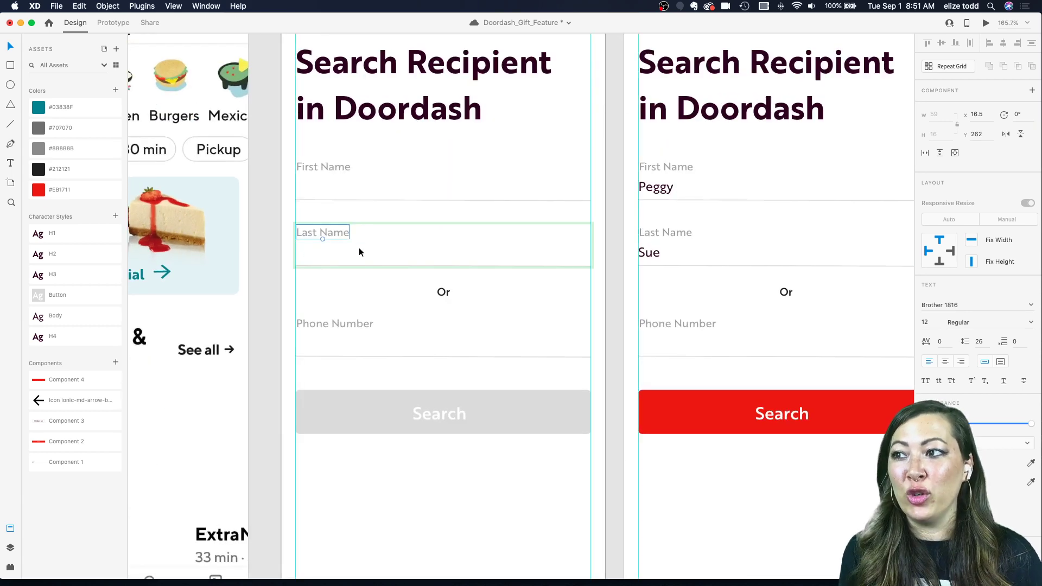
pyautogui.scroll(-3, 358, 248)
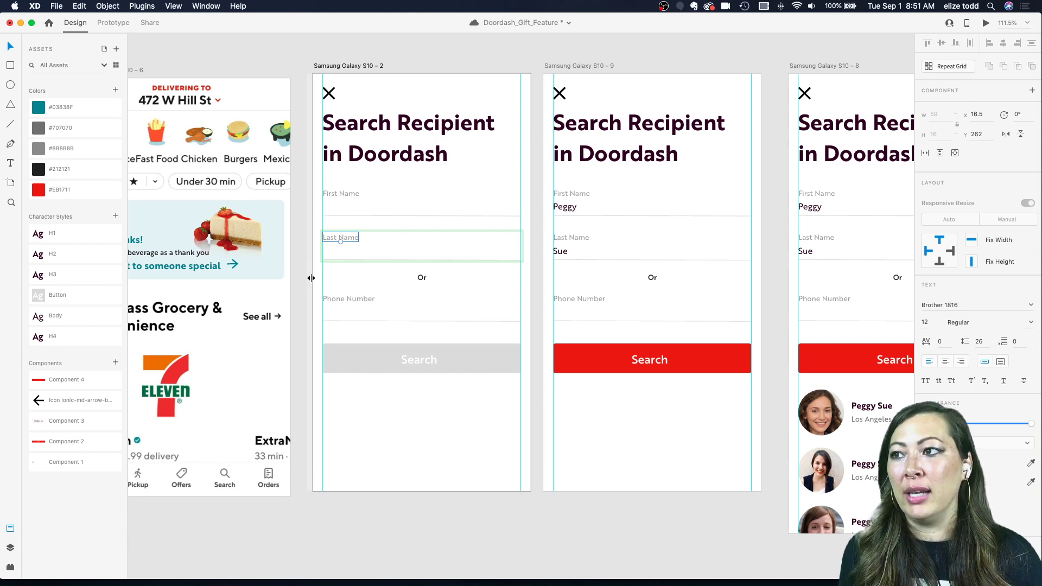
pyautogui.press('Escape')
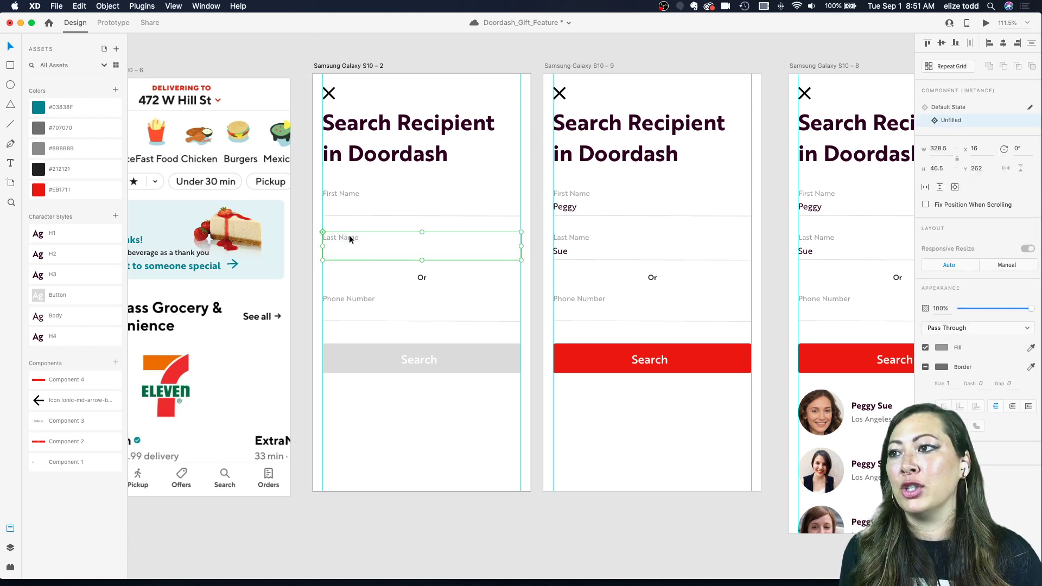
pyautogui.click(112, 22)
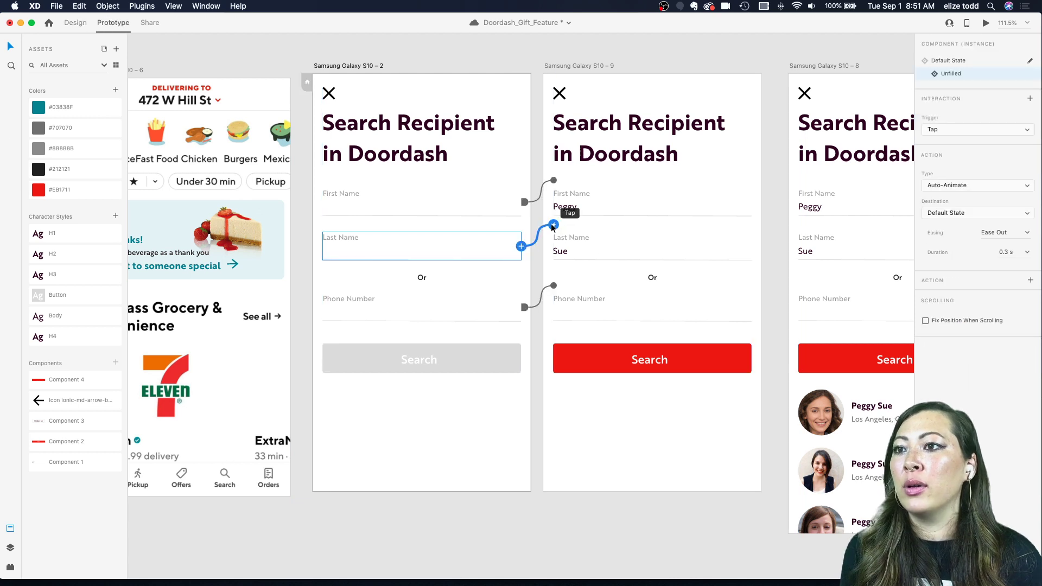
pyautogui.moveTo(520, 245); pyautogui.dragTo(607, 270)
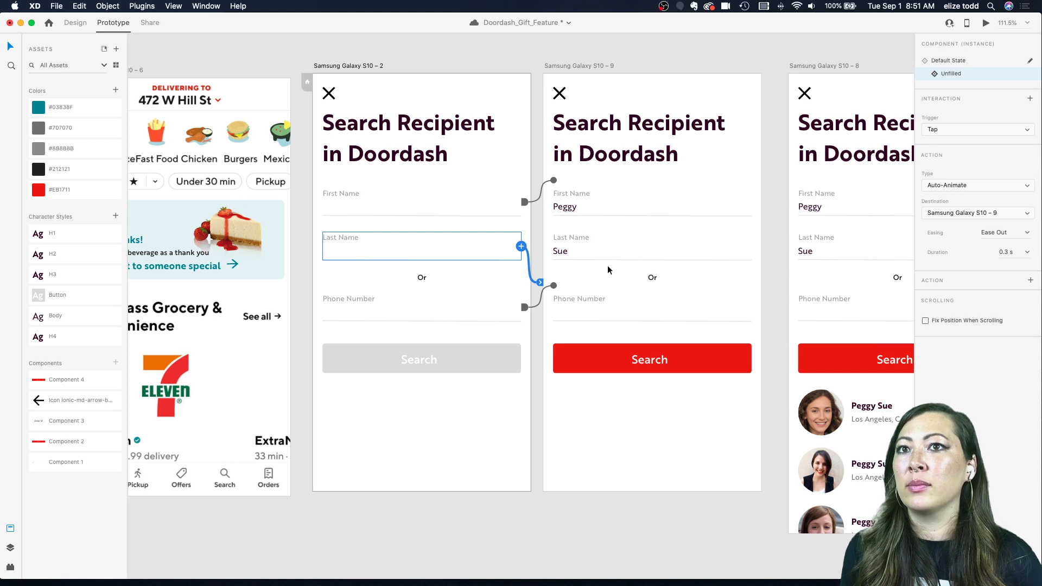
# - Preview Samsung Galaxy S10 – 2, test how tapping the name fields leads to the active Search button screen, and close the preview
pyautogui.click(329, 66)
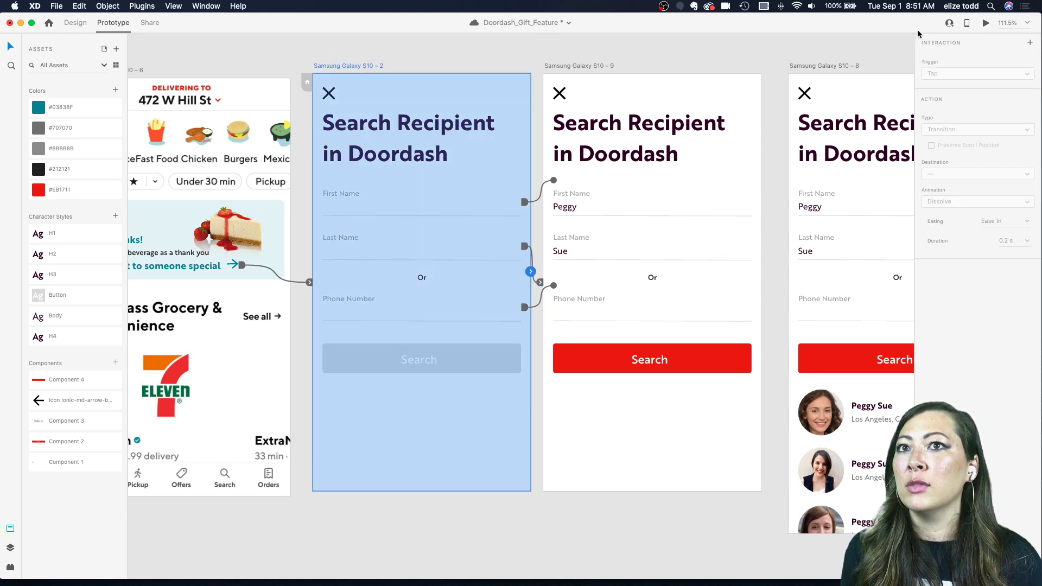
pyautogui.click(988, 26)
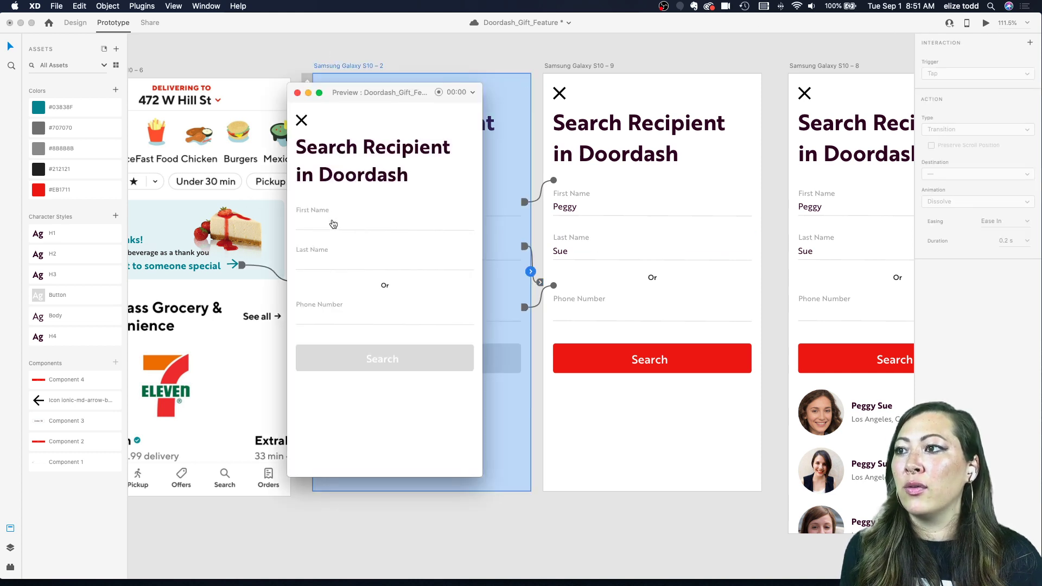
pyautogui.click(329, 261)
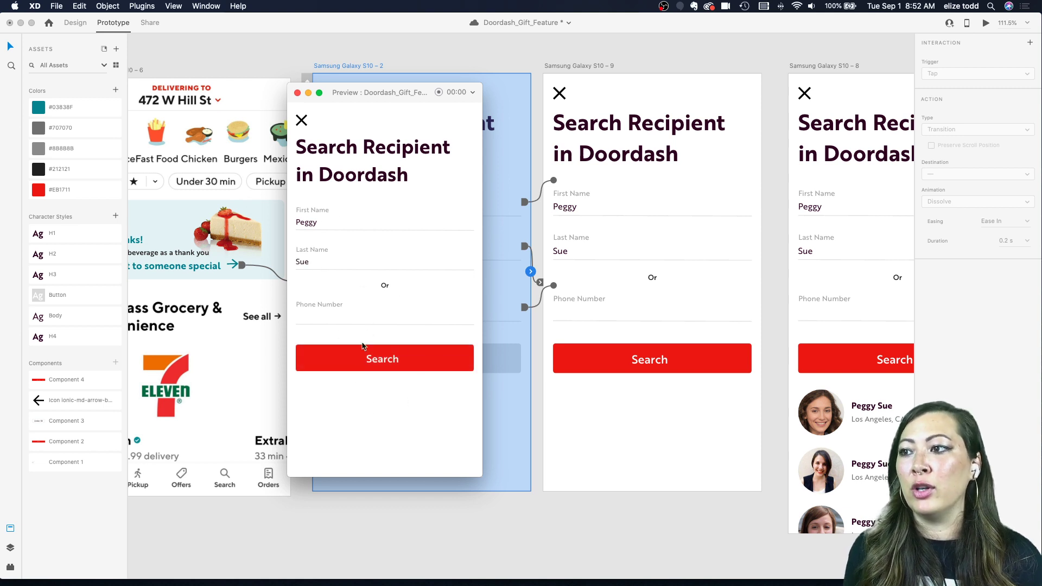
pyautogui.click(298, 92)
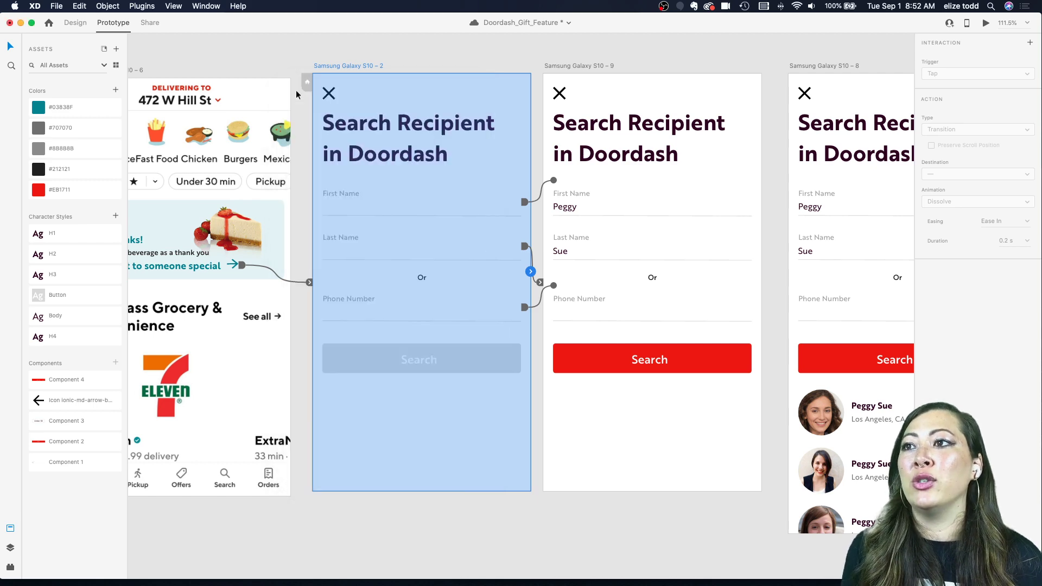
# - Link the Search button on Samsung Galaxy S10 – 9 to Samsung Galaxy S10 – 8 with a Tap trigger and Auto-Animate
pyautogui.hscroll(5, 545, 208)
pyautogui.hscroll(2, 546, 208)
pyautogui.click(487, 337)
pyautogui.scroll(-2, 486, 337)
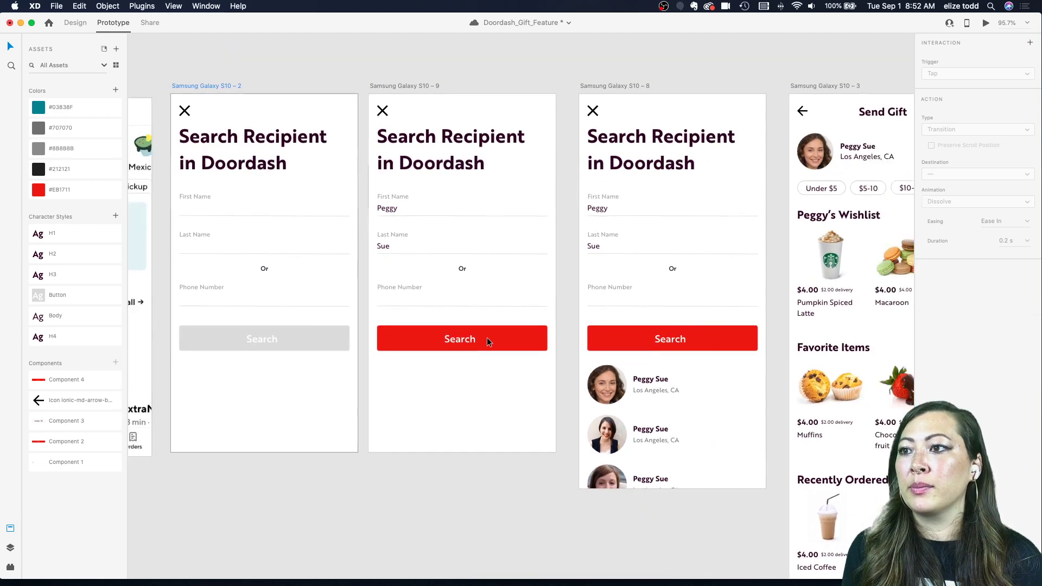
pyautogui.moveTo(547, 338); pyautogui.dragTo(627, 347)
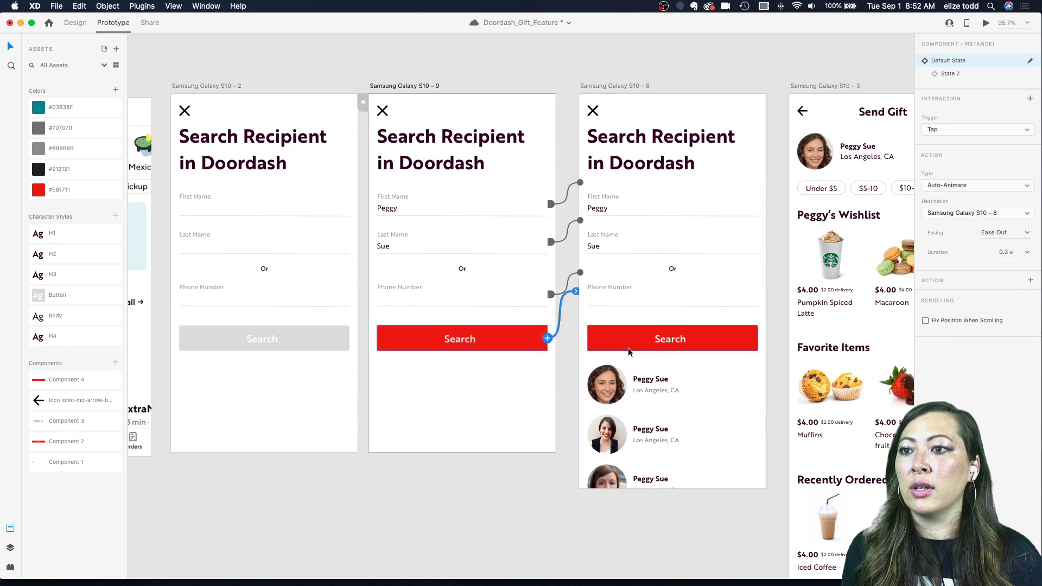
# - Start a preview from Samsung Galaxy S10 – 6 and follow its Send gift to someone special link
pyautogui.hscroll(-3, 511, 167)
pyautogui.scroll(-2, 511, 167)
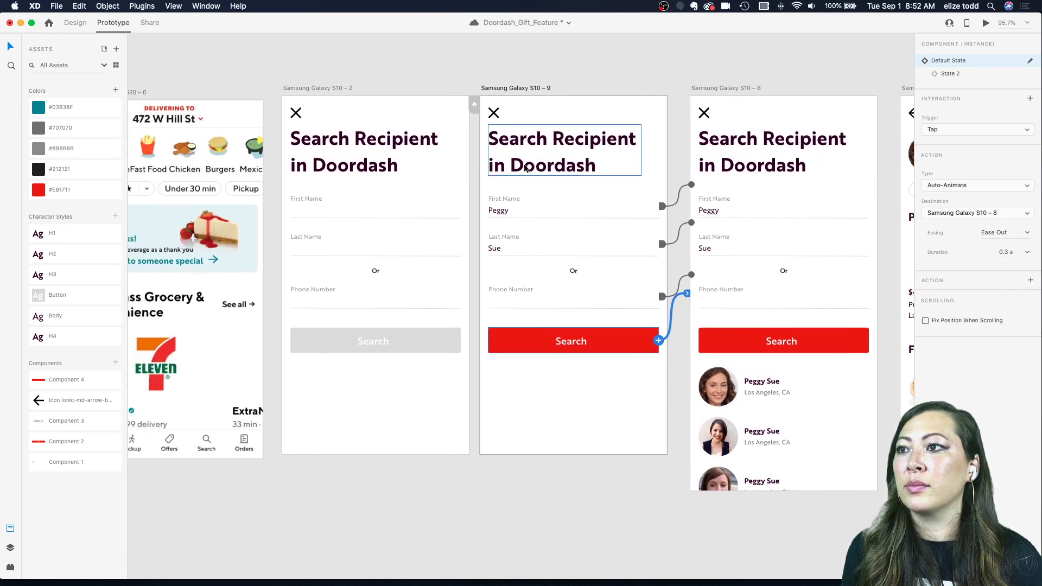
pyautogui.hscroll(3, 444, 165)
pyautogui.scroll(-2, 444, 165)
pyautogui.hscroll(-3, 354, 145)
pyautogui.click(258, 122)
pyautogui.click(248, 126)
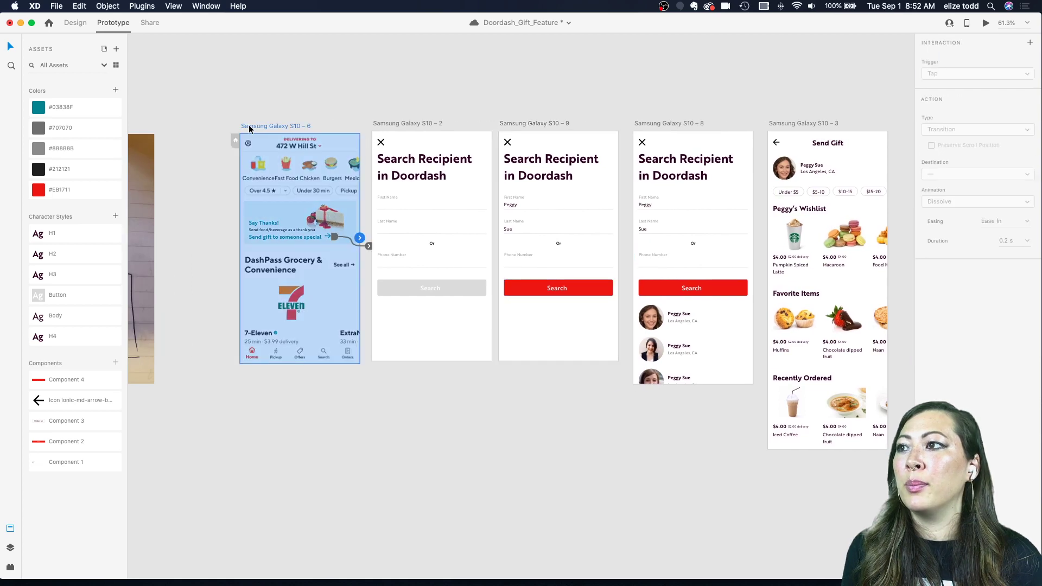
pyautogui.click(984, 24)
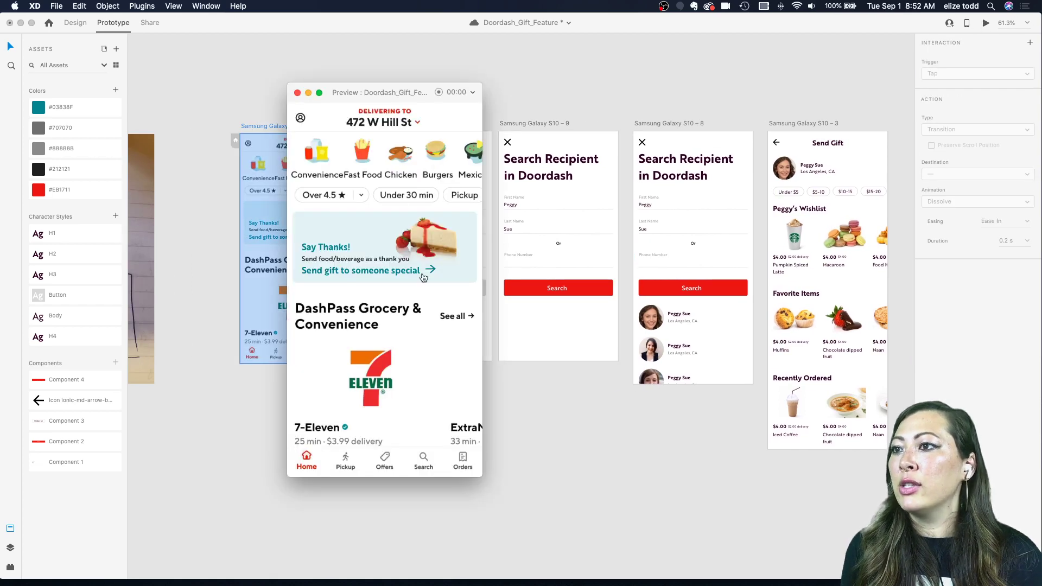
pyautogui.click(386, 275)
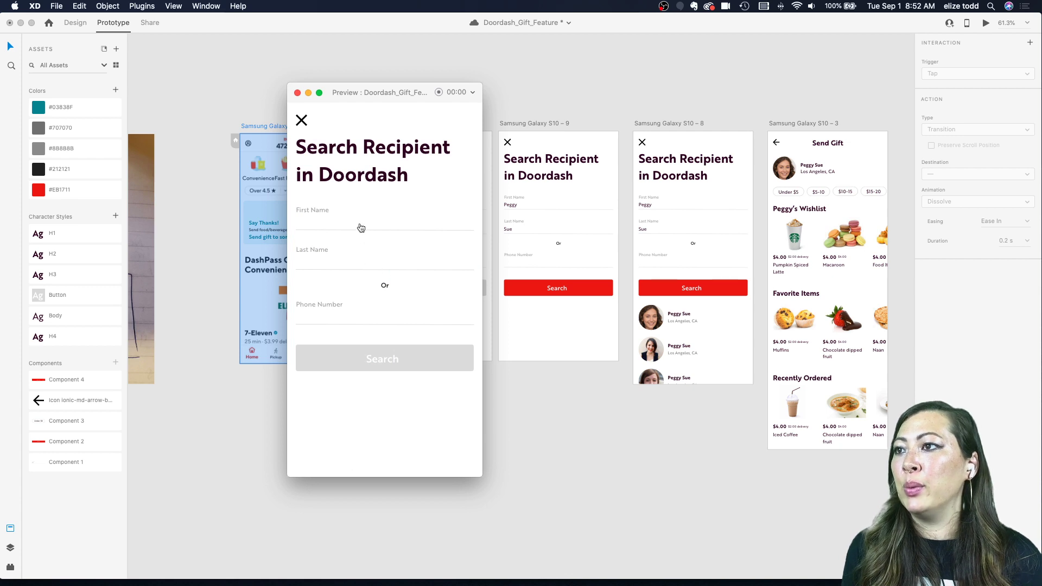
# - Test the name fields and the Search button in the preview, look through the recipient results, and close the preview
pyautogui.click(337, 221)
pyautogui.click(335, 262)
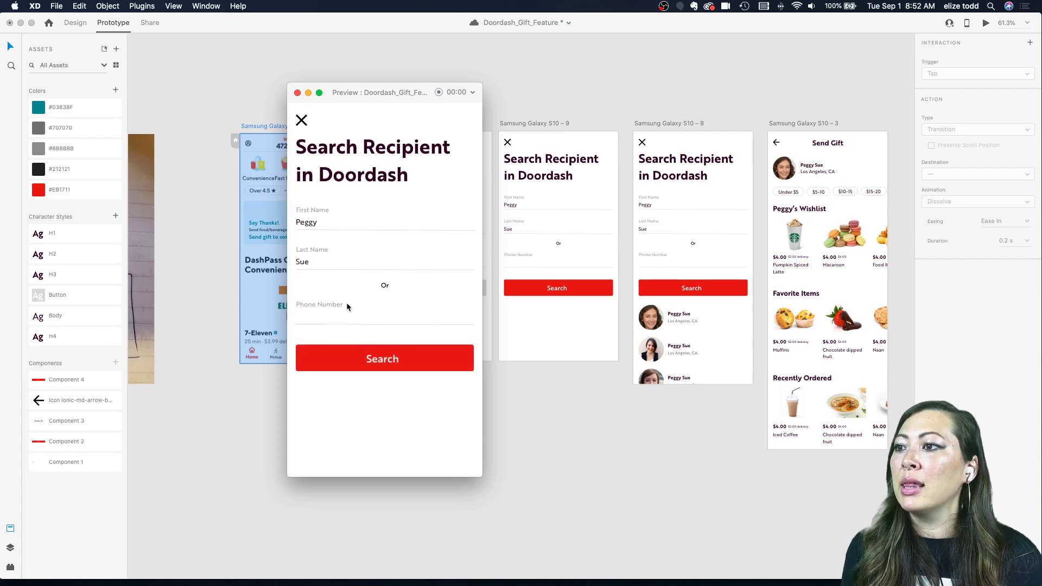
pyautogui.click(396, 366)
pyautogui.scroll(-2, 369, 402)
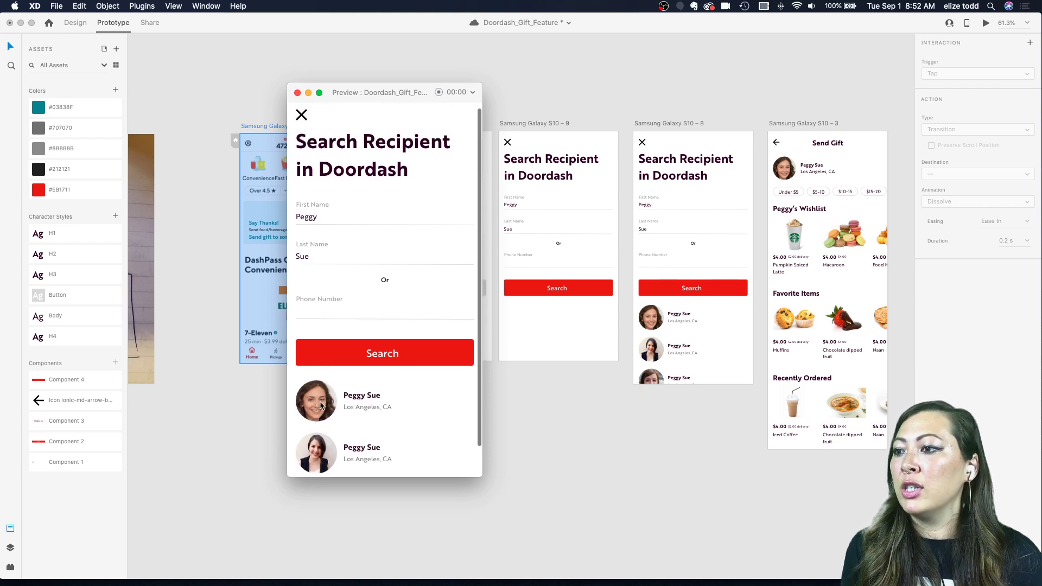
pyautogui.click(297, 93)
# - Link the recipient results list on Samsung Galaxy S10 – 8 to Samsung Galaxy S10 – 3 with a Tap trigger and Auto-Animate
pyautogui.click(672, 320)
pyautogui.hscroll(3, 673, 320)
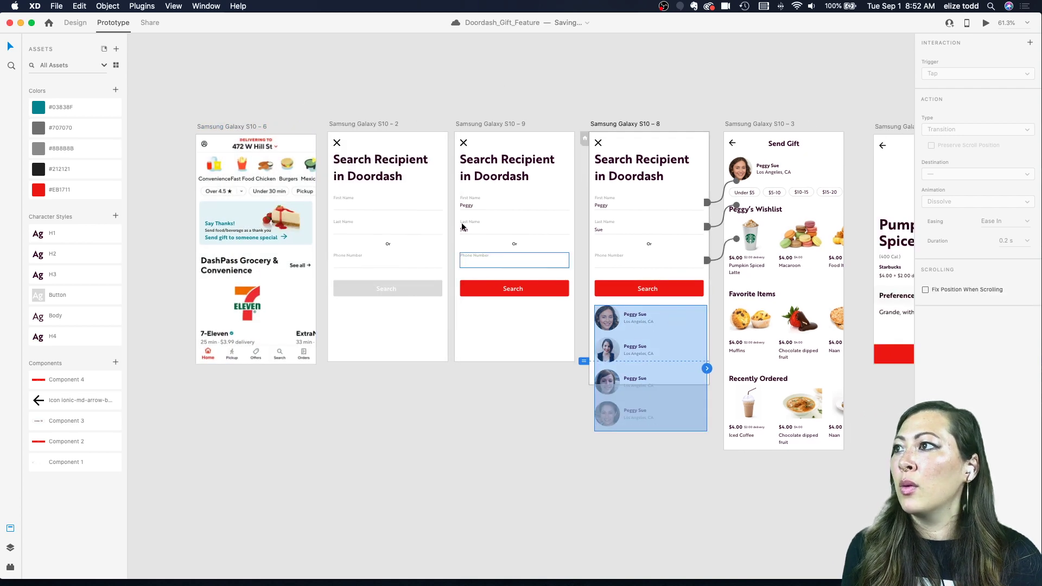
pyautogui.hscroll(3, 557, 341)
pyautogui.scroll(5, 556, 341)
pyautogui.doubleClick(467, 302)
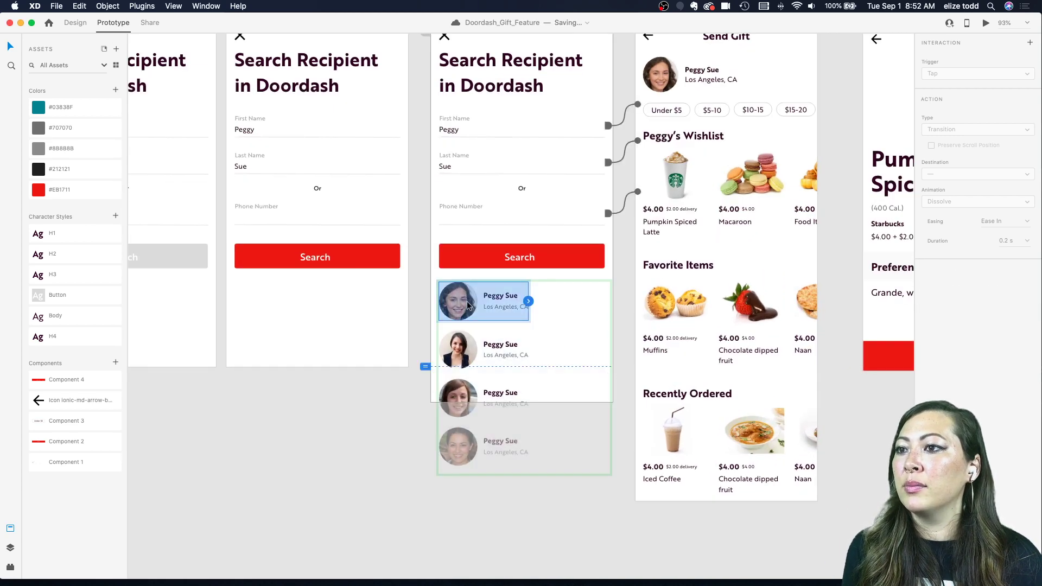
pyautogui.click(421, 344)
pyautogui.click(480, 310)
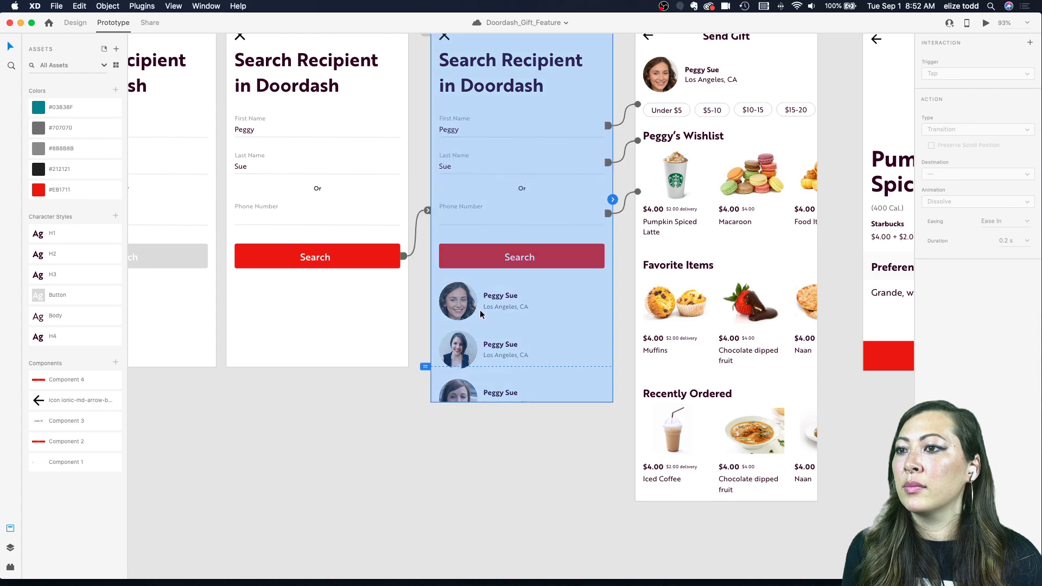
pyautogui.click(477, 302)
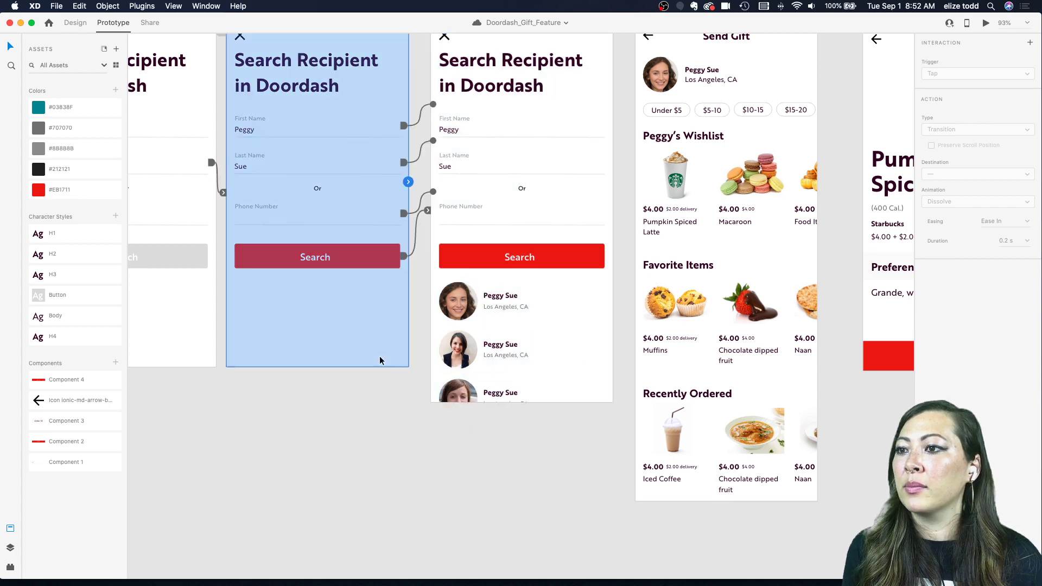
pyautogui.moveTo(610, 377); pyautogui.dragTo(666, 317)
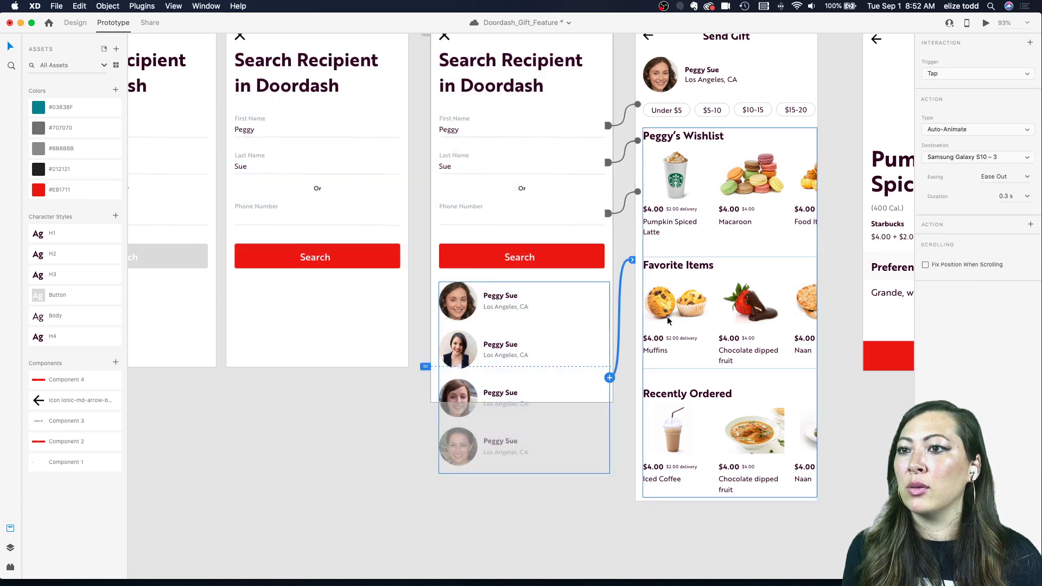
# - Preview Samsung Galaxy S10 – 8 and test the link from a recipient result to the Send Gift screen
pyautogui.scroll(-3, 666, 317)
pyautogui.click(545, 144)
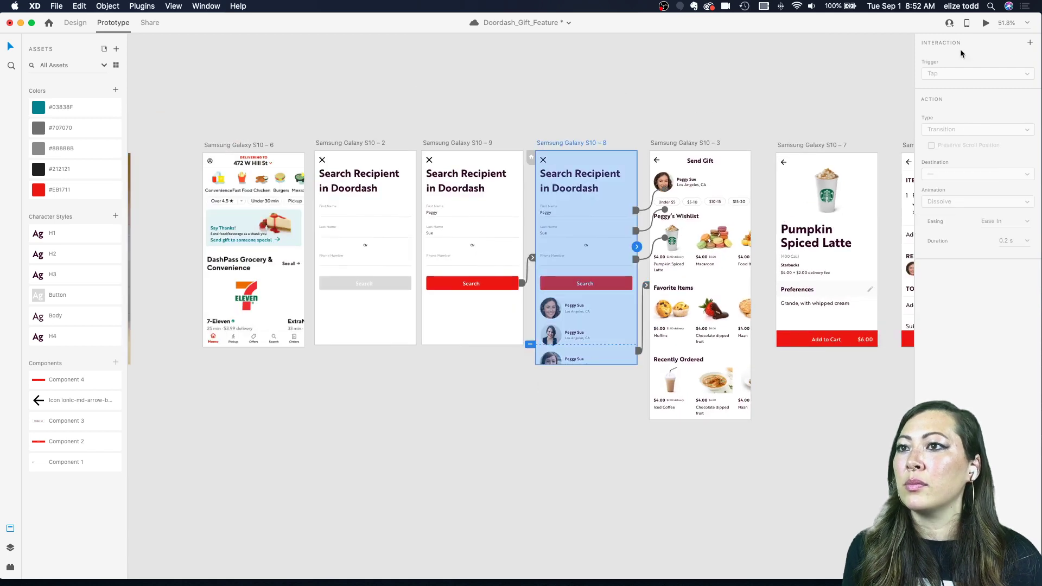
pyautogui.click(985, 23)
pyautogui.click(326, 408)
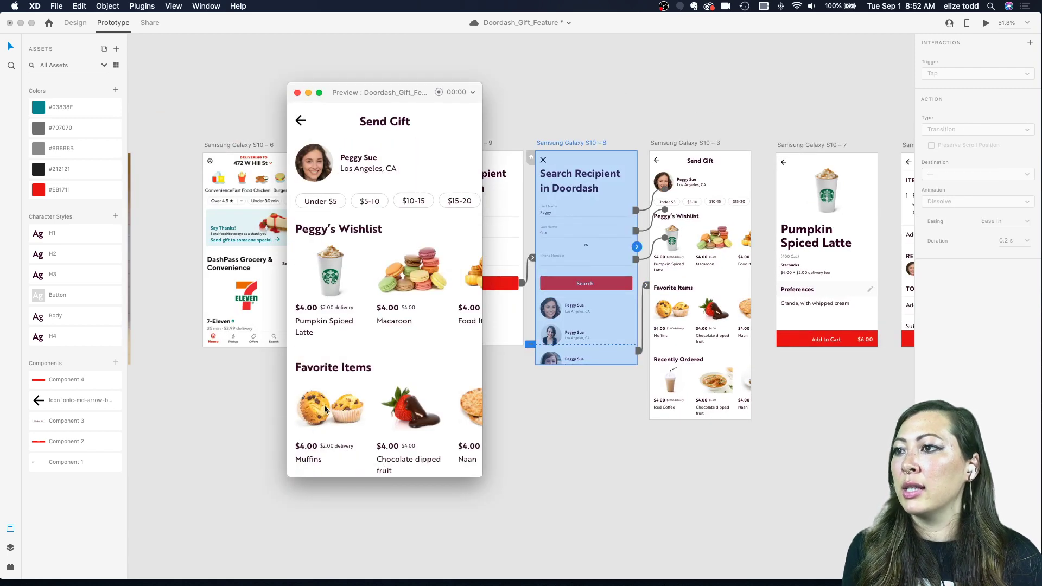
# - Test the horizontal item and price-filter scrolling and the vertical scrolling of the Send Gift screen in the preview
pyautogui.hscroll(3, 359, 265)
pyautogui.hscroll(-3, 360, 265)
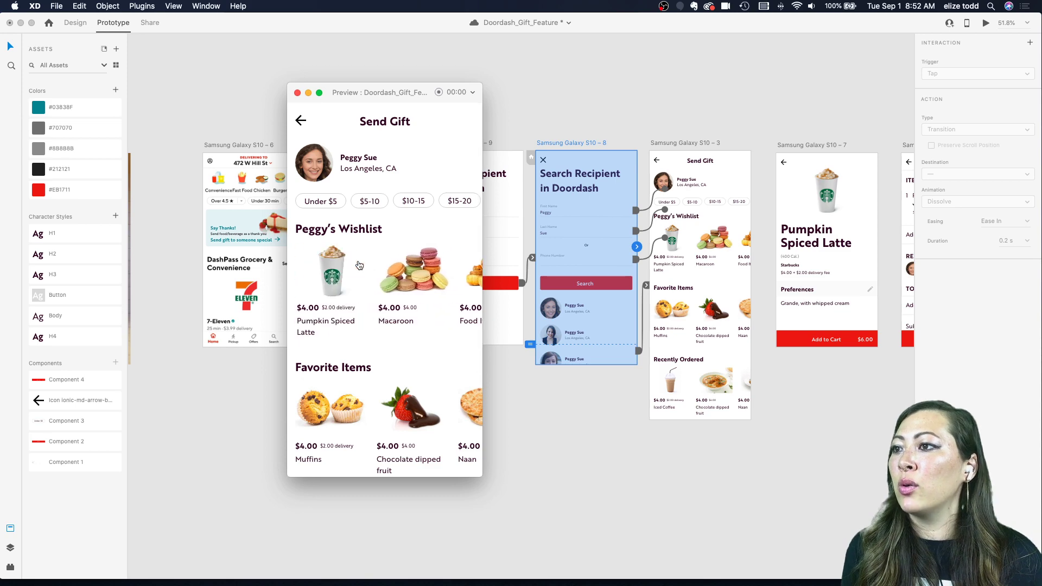
pyautogui.hscroll(3, 375, 419)
pyautogui.hscroll(-3, 374, 419)
pyautogui.scroll(-2, 373, 418)
pyautogui.scroll(-3, 372, 417)
pyautogui.scroll(5, 382, 228)
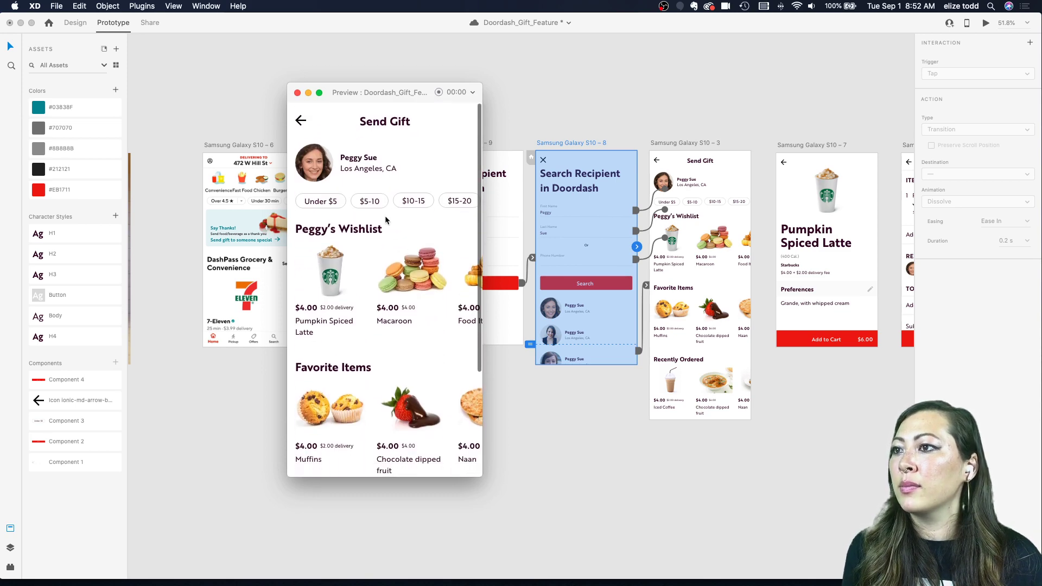
pyautogui.hscroll(3, 396, 201)
pyautogui.hscroll(-3, 396, 201)
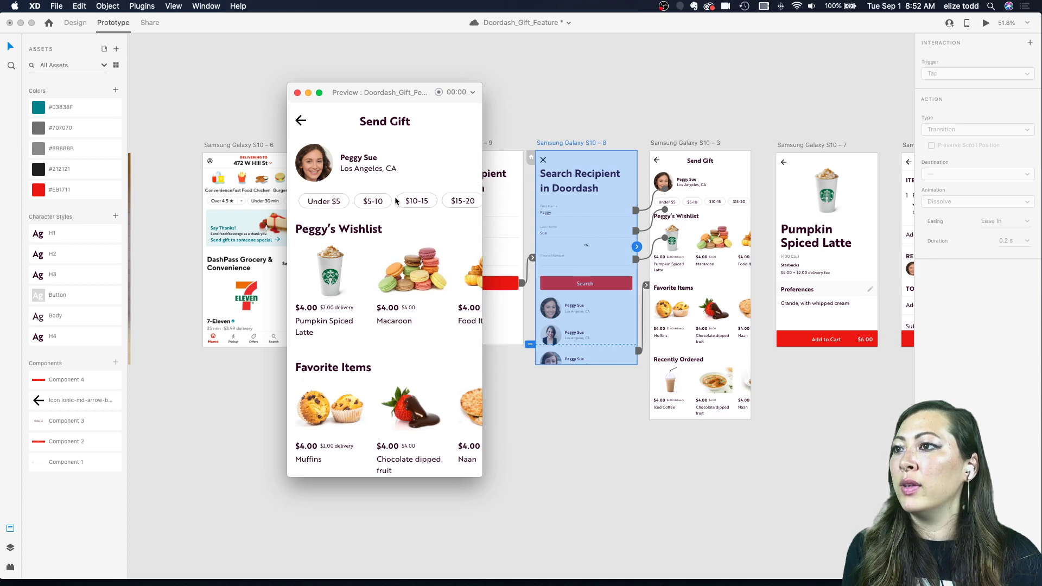
# - Test the path from Pumpkin Spiced Latte through Add to Cart to the checkout screen, and close the preview
pyautogui.click(333, 276)
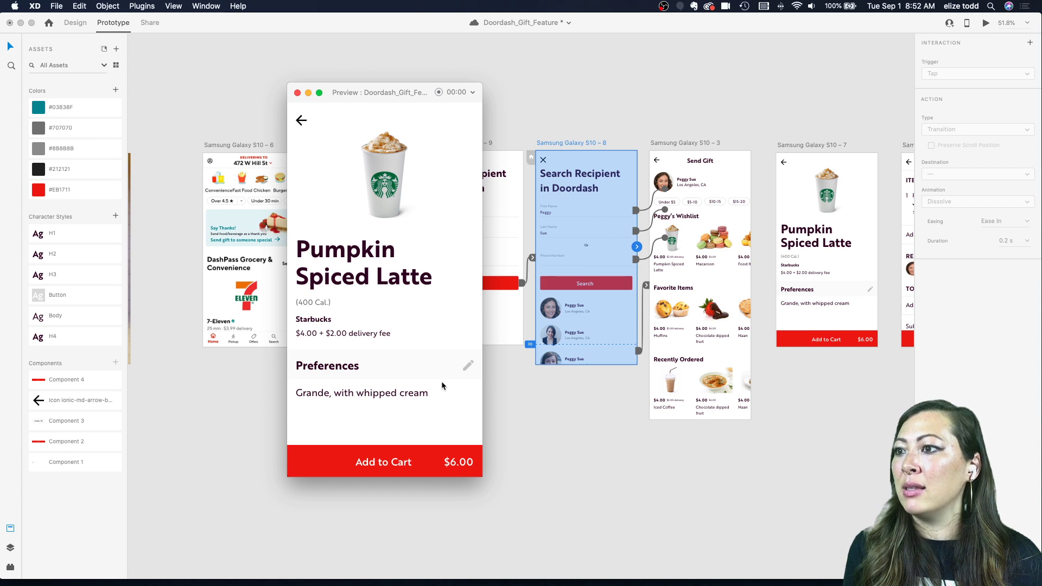
pyautogui.click(367, 464)
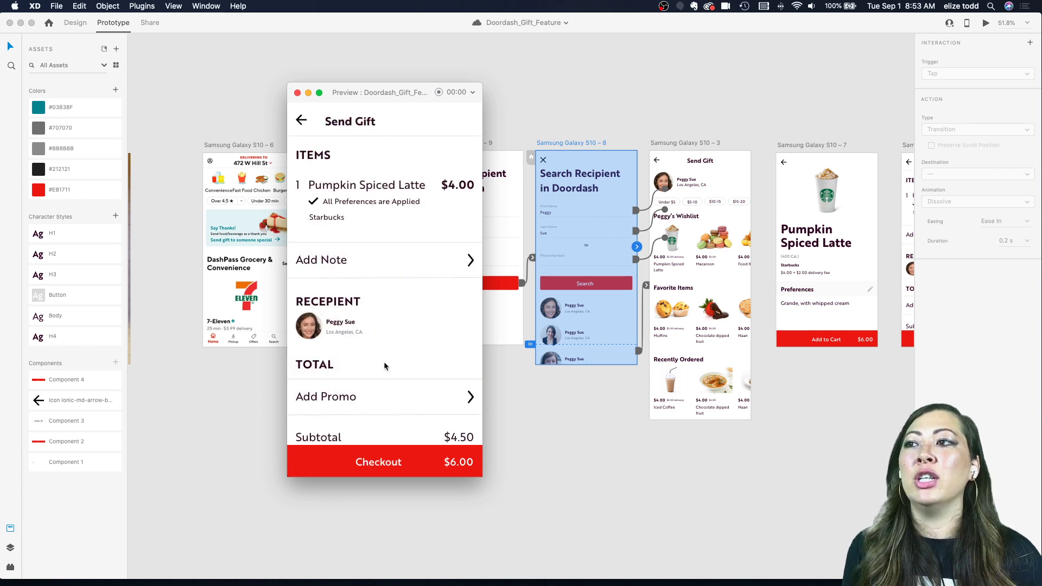
pyautogui.click(297, 93)
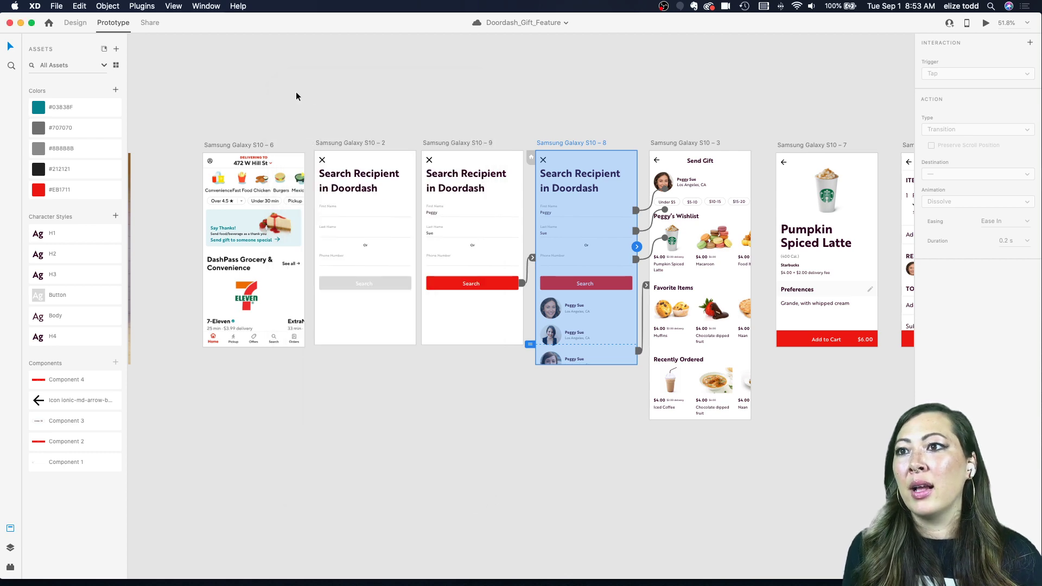
pyautogui.click(374, 93)
# - Look over the row of gift-flow artboards from Samsung Galaxy S10 – 6 to Samsung Galaxy S10 – 5
pyautogui.scroll(-3, 375, 93)
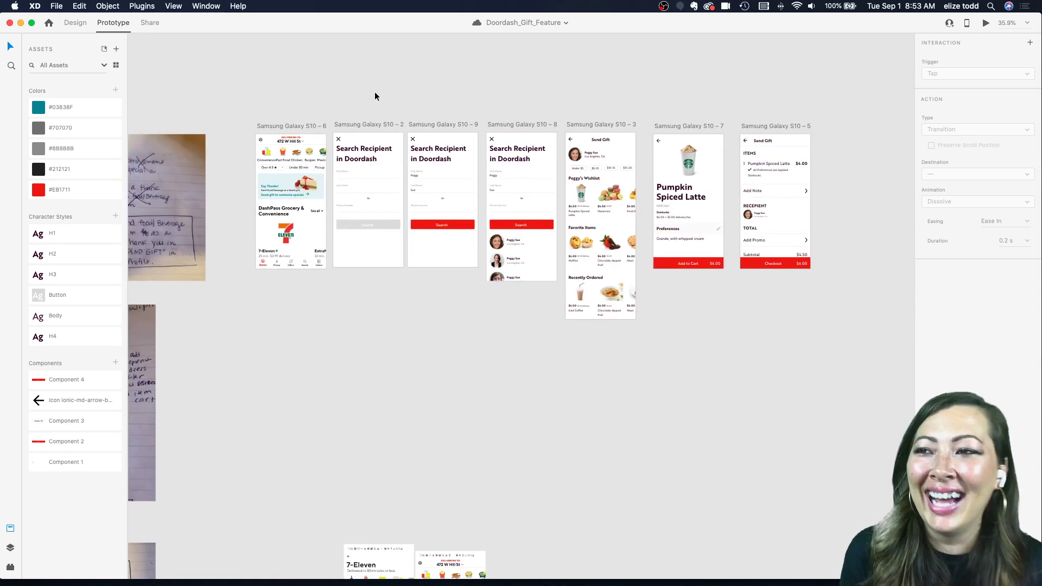
pyautogui.scroll(-1, 375, 93)
pyautogui.scroll(5, 374, 92)
pyautogui.click(467, 106)
pyautogui.click(468, 73)
pyautogui.scroll(-3, 347, 74)
pyautogui.hscroll(-3, 347, 74)
pyautogui.click(288, 160)
pyautogui.scroll(5, 282, 160)
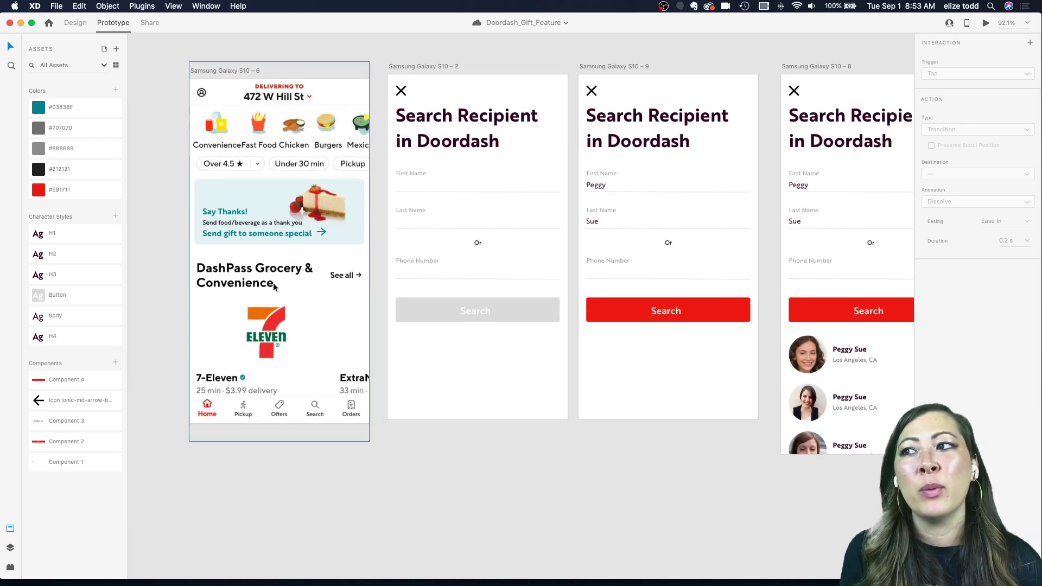
pyautogui.hscroll(3, 274, 287)
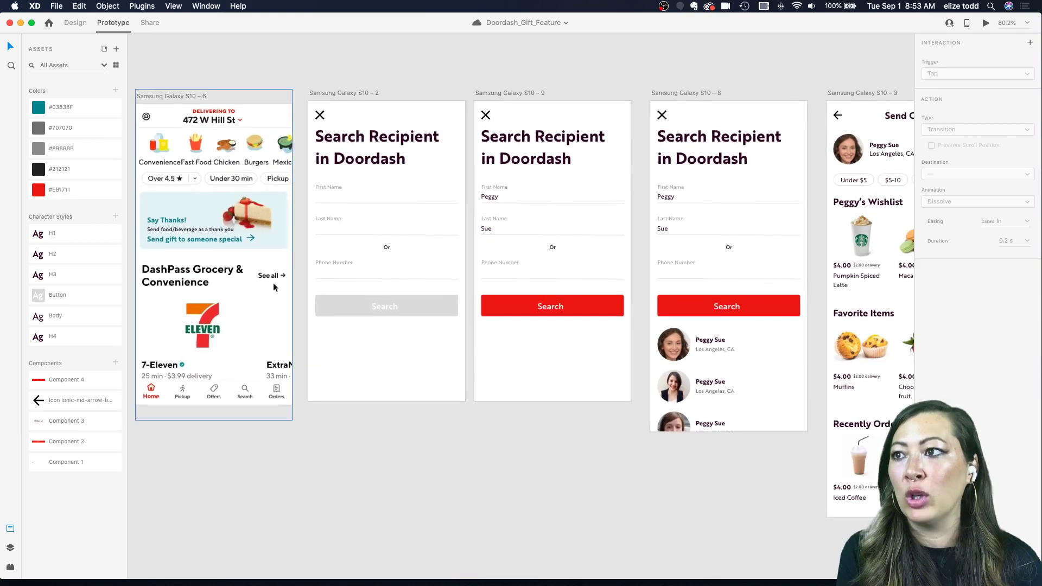
# - Move the Your Account reference screenshot beneath the Samsung Galaxy S10 – 2 and Samsung Galaxy S10 – 9 artboards
pyautogui.hscroll(-8, 274, 286)
pyautogui.scroll(-2, 274, 287)
pyautogui.scroll(-3, 272, 282)
pyautogui.scroll(2, 272, 283)
pyautogui.scroll(-1, 269, 325)
pyautogui.moveTo(265, 373)
pyautogui.mouseDown()
pyautogui.moveTo(598, 350)
pyautogui.moveTo(800, 415)
pyautogui.mouseUp()
pyautogui.hscroll(5, 820, 390)
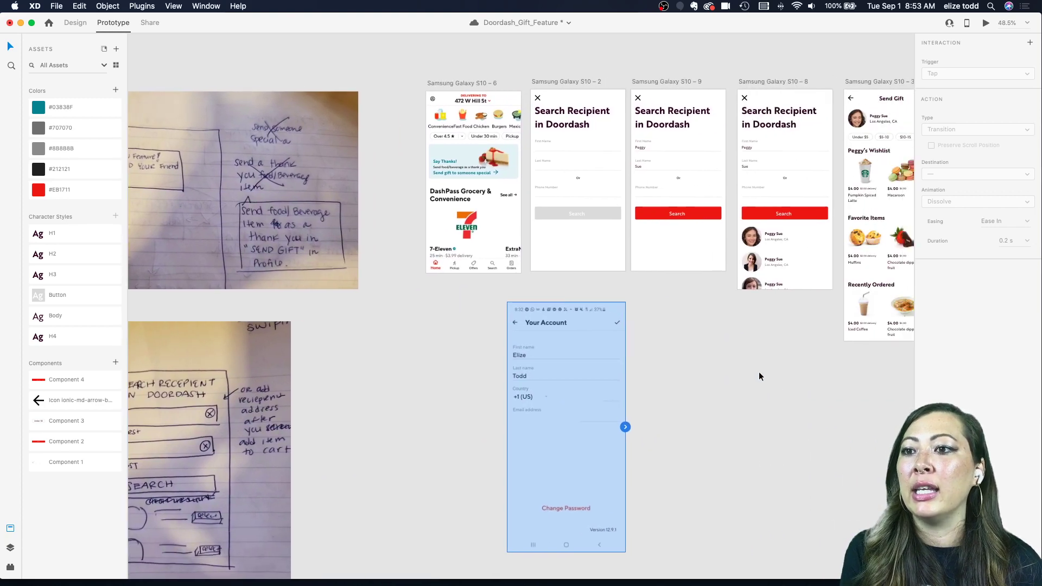
# - Switch to Design mode and reposition the Your Account screenshot closer beneath the artboards, at X 478, Y 4107
pyautogui.click(75, 22)
pyautogui.scroll(3, 624, 124)
pyautogui.moveTo(535, 500); pyautogui.dragTo(555, 463)
pyautogui.scroll(-5, 555, 464)
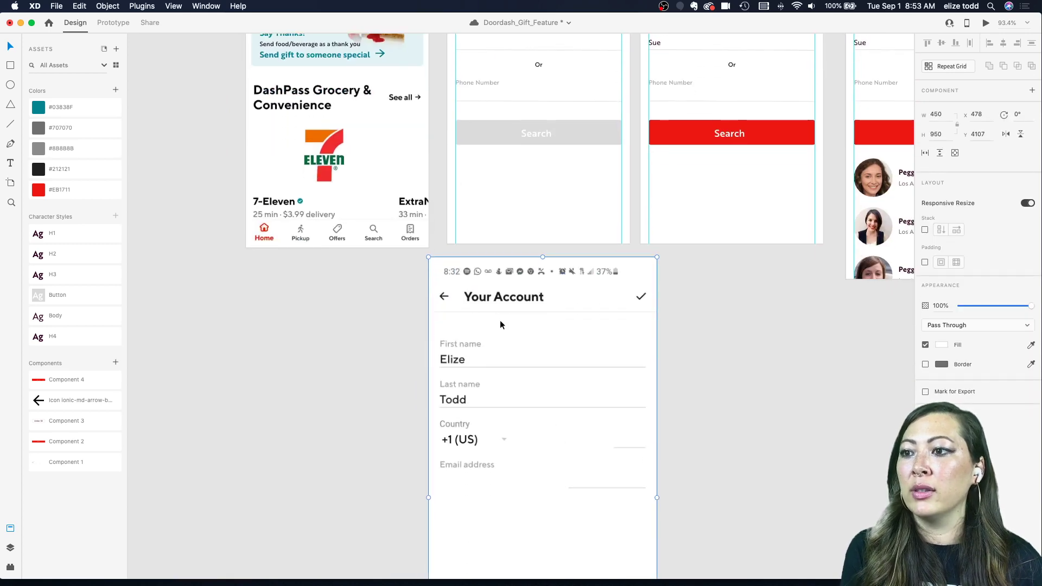
# - Move the Double Quarter Pounder with Cheese Meal screenshot up towards the artboard row, to X 1464, Y 4751
pyautogui.scroll(5, 500, 320)
pyautogui.scroll(-3, 514, 284)
pyautogui.scroll(-10, 514, 284)
pyautogui.scroll(-10, 514, 280)
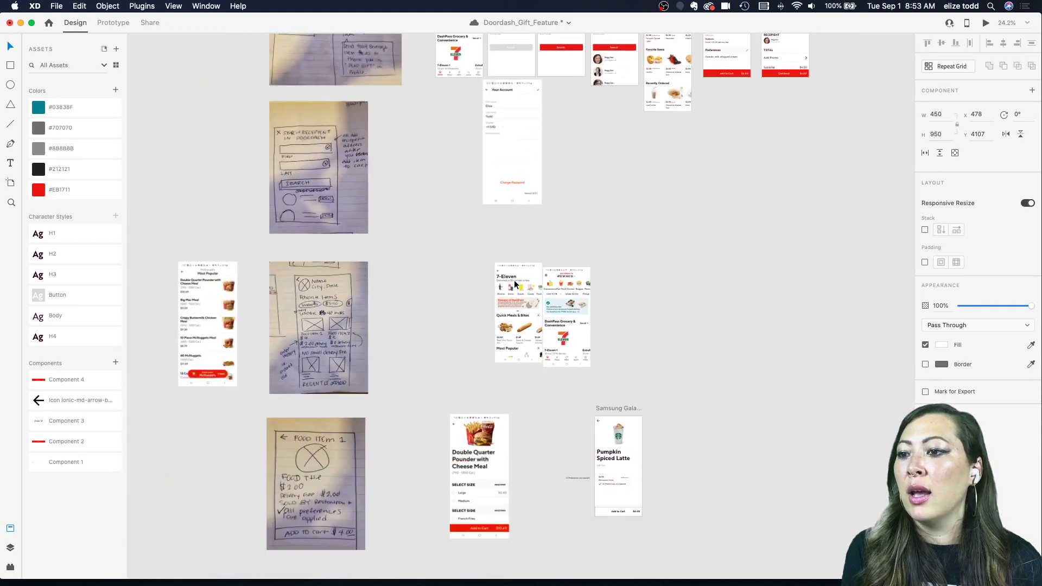
pyautogui.click(498, 338)
pyautogui.moveTo(498, 337); pyautogui.dragTo(782, 109)
pyautogui.scroll(10, 780, 106)
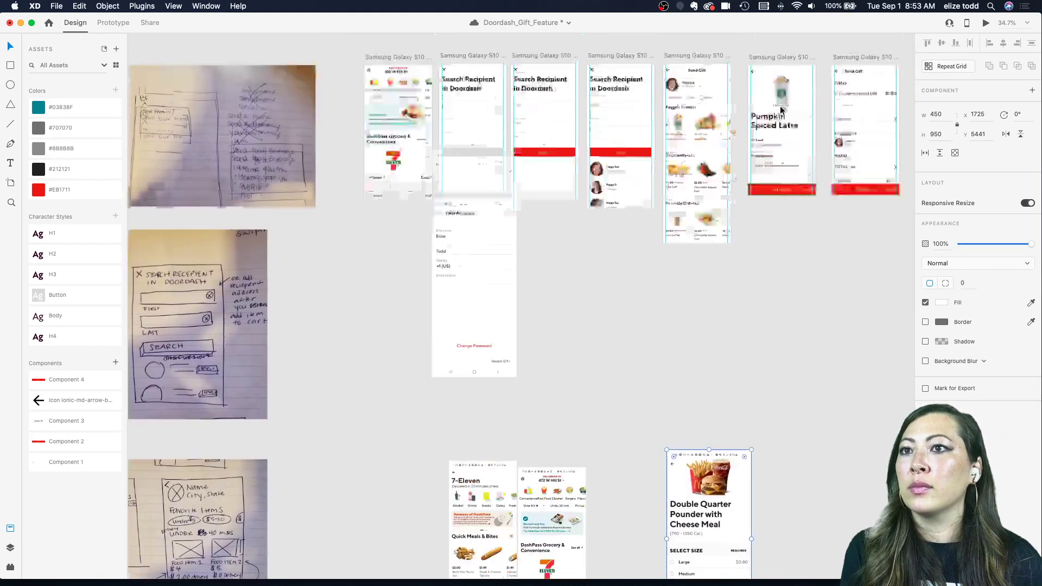
pyautogui.scroll(-5, 697, 371)
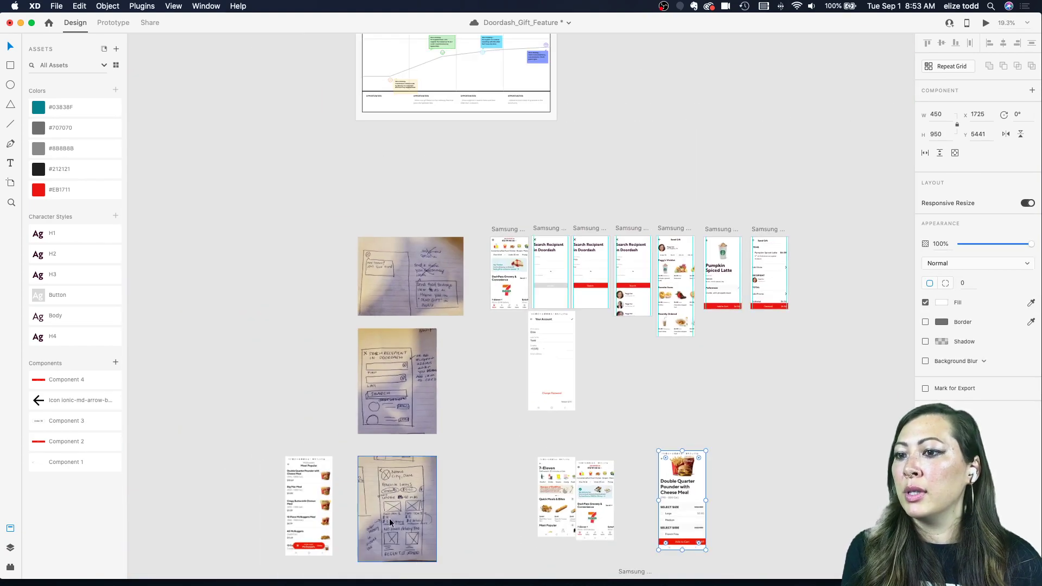
pyautogui.scroll(-5, 450, 522)
pyautogui.scroll(-5, 451, 541)
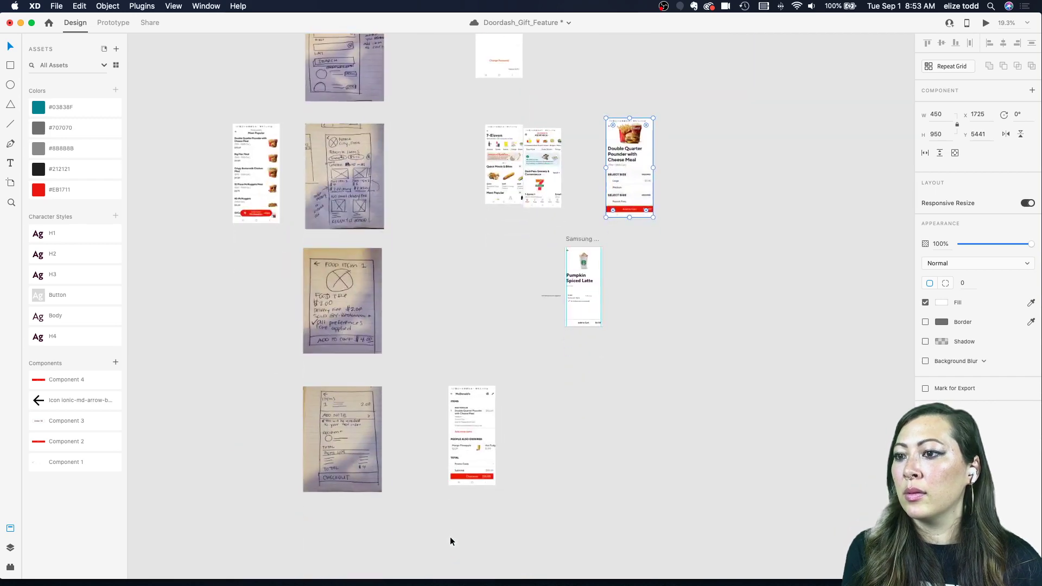
pyautogui.scroll(5, 452, 540)
pyautogui.scroll(5, 454, 539)
pyautogui.moveTo(602, 473); pyautogui.dragTo(548, 329)
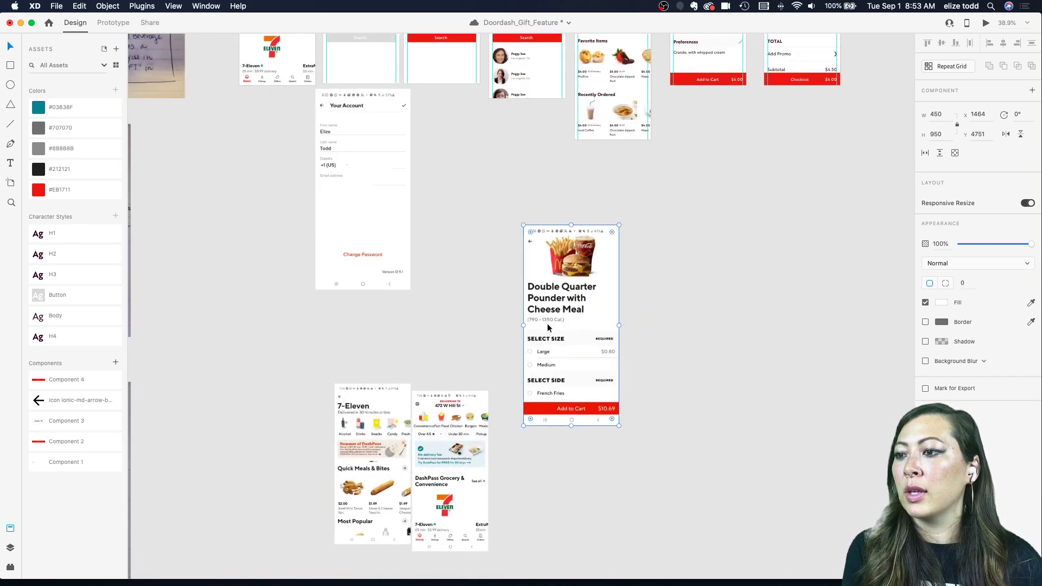
# - Shift the Double Quarter Pounder screenshot down and move the 7-Eleven screenshot beneath Samsung Galaxy S10 – 7, to X 2136, Y 4183
pyautogui.scroll(3, 549, 328)
pyautogui.moveTo(372, 521); pyautogui.dragTo(476, 273)
pyautogui.moveTo(541, 321); pyautogui.dragTo(532, 462)
pyautogui.moveTo(453, 230); pyautogui.dragTo(663, 230)
pyautogui.scroll(5, 663, 230)
pyautogui.scroll(3, 663, 230)
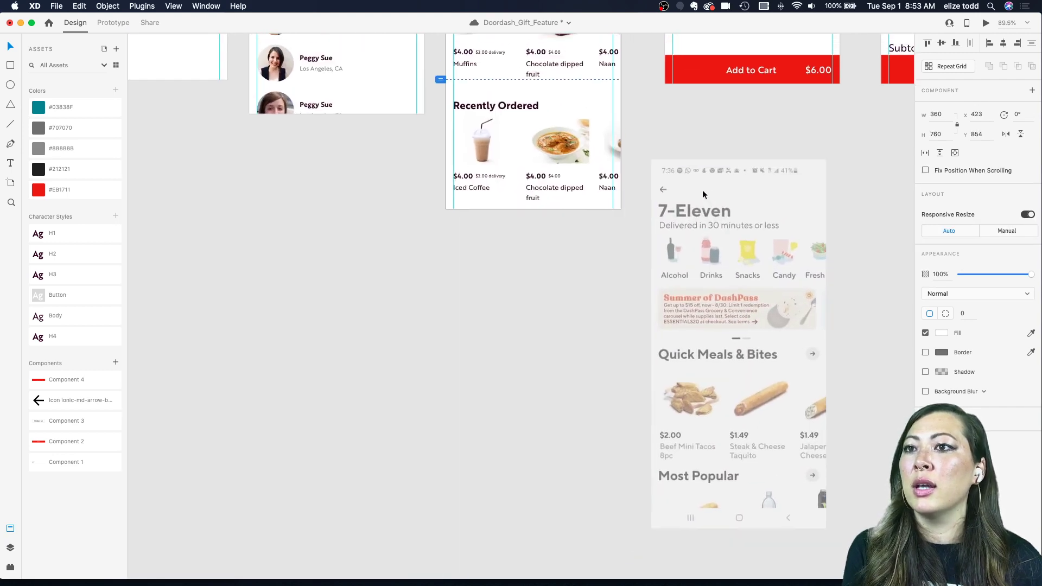
pyautogui.scroll(-5, 704, 171)
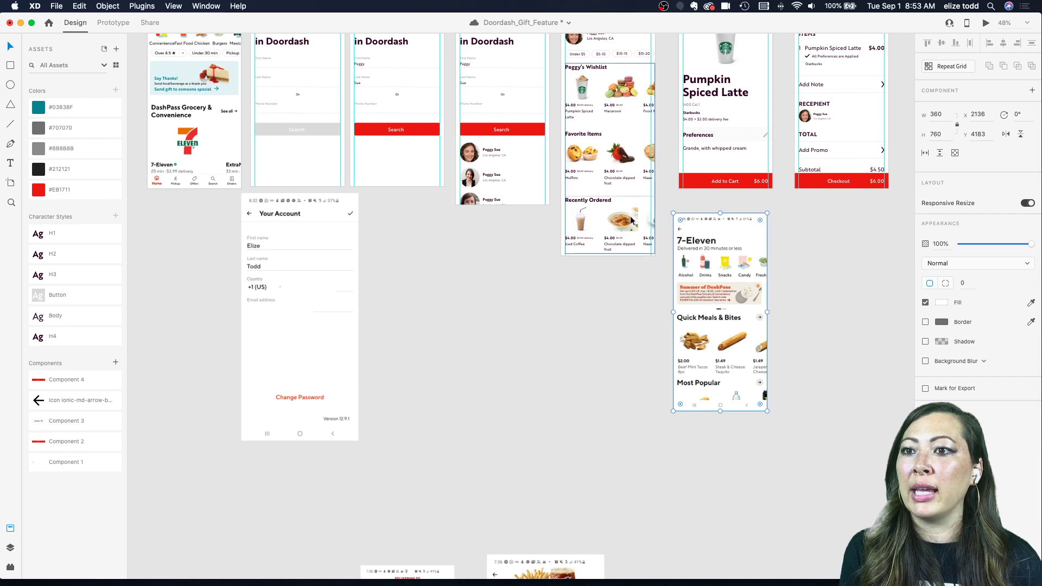
pyautogui.hscroll(3, 581, 124)
pyautogui.scroll(3, 581, 124)
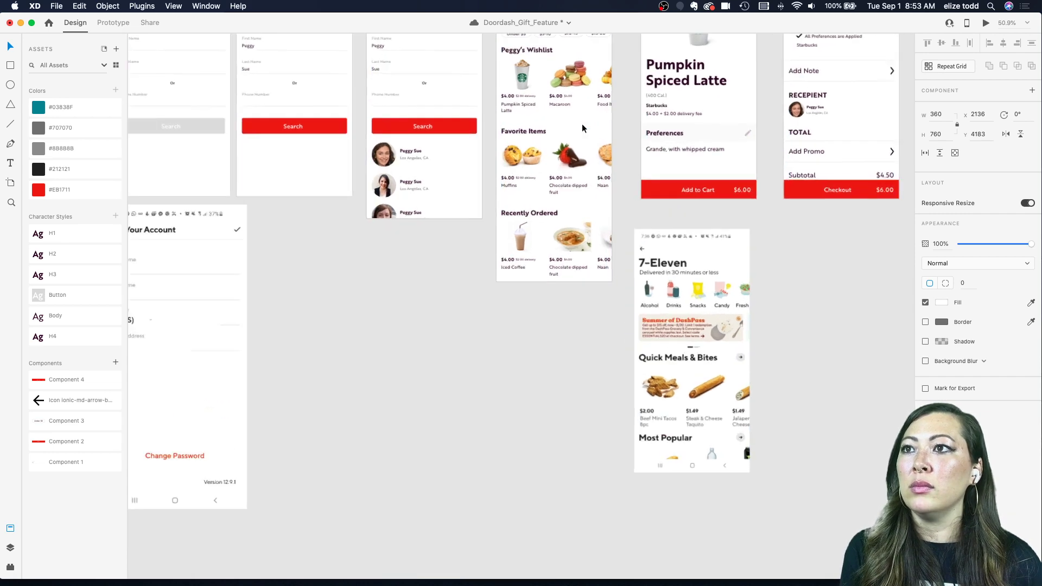
pyautogui.scroll(-5, 722, 415)
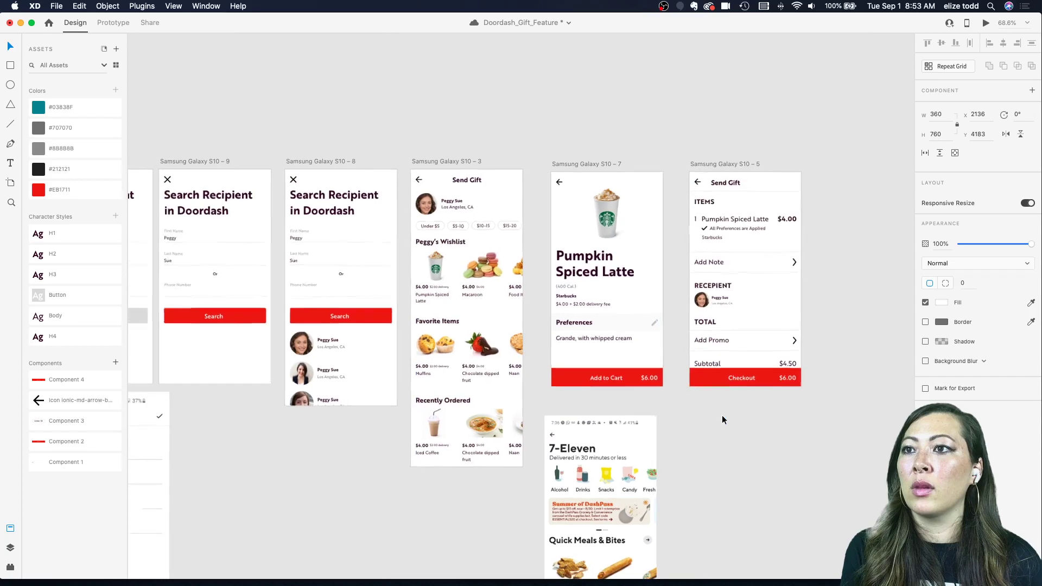
# - Move the Double Quarter Pounder with Cheese Meal screenshot beneath the Samsung Galaxy S10 – 5 artboard, to X 2566, Y 4273
pyautogui.moveTo(534, 507); pyautogui.dragTo(694, 337)
pyautogui.scroll(1, 634, 181)
pyautogui.scroll(3, 634, 181)
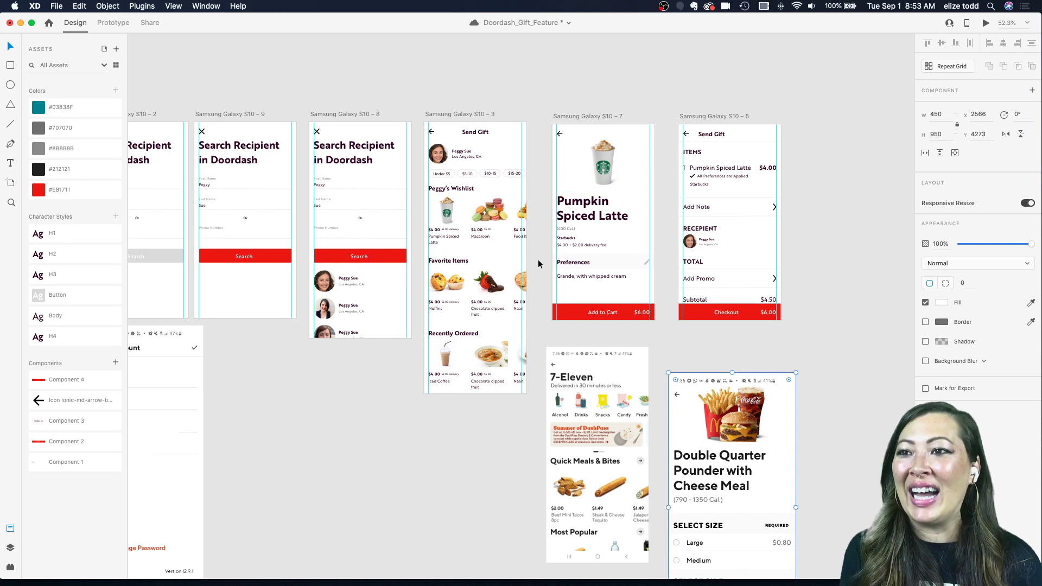
# - Bring the McDonald's cart screenshot up from lower on the canvas to just right of Samsung Galaxy S10 – 5, at X 3102, Y 3187
pyautogui.scroll(-5, 624, 327)
pyautogui.hscroll(3, 624, 327)
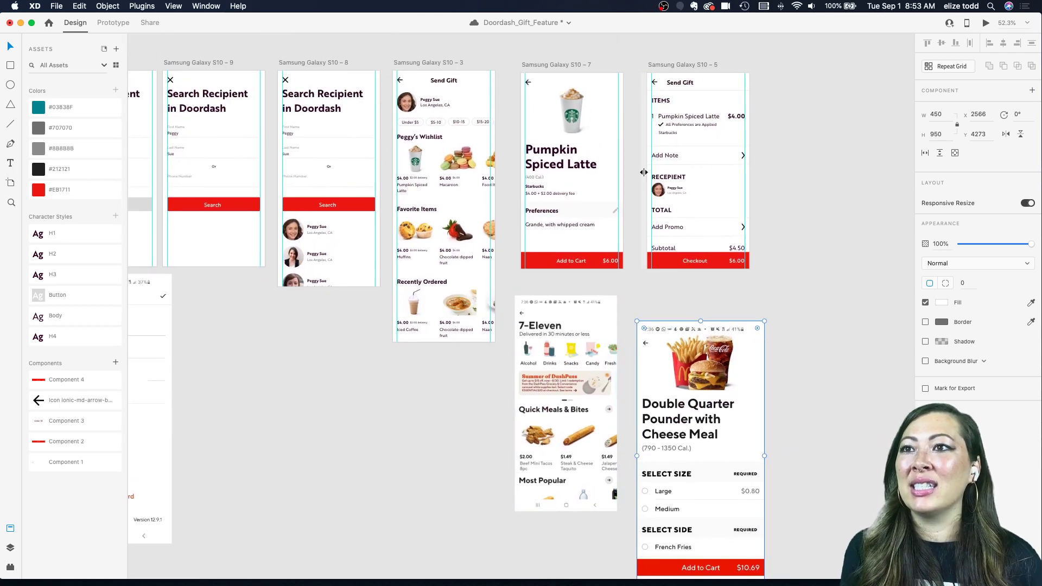
pyautogui.scroll(3, 645, 177)
pyautogui.hscroll(3, 645, 177)
pyautogui.scroll(-3, 585, 238)
pyautogui.scroll(-5, 585, 239)
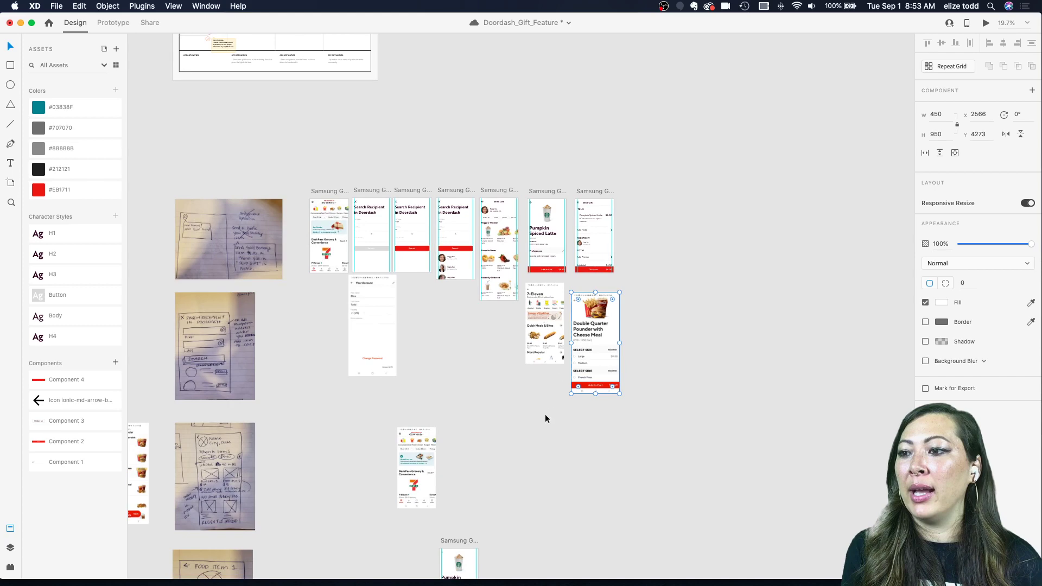
pyautogui.scroll(-4, 545, 414)
pyautogui.scroll(-2, 392, 494)
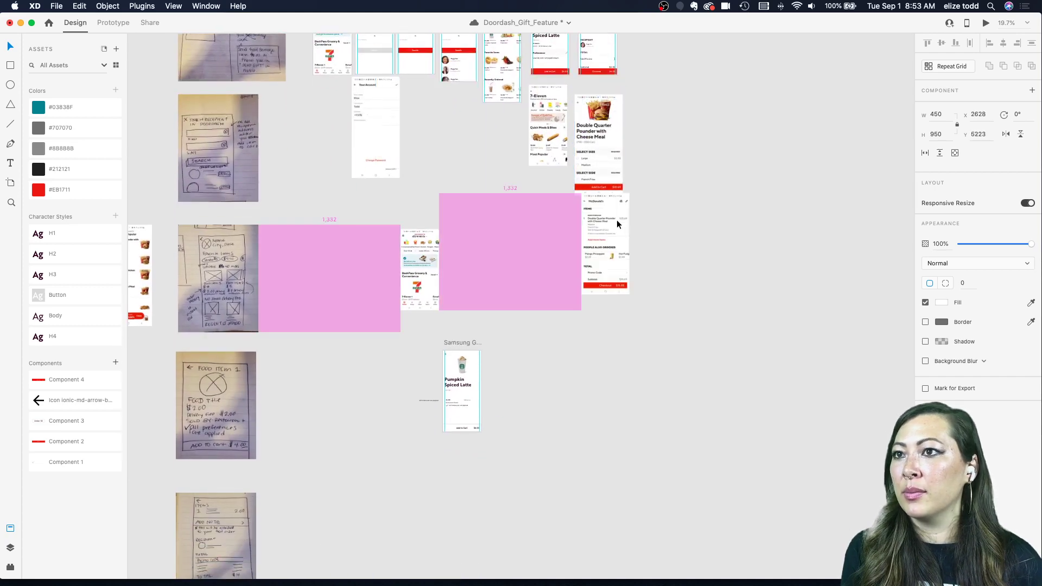
pyautogui.click(670, 161)
pyautogui.scroll(5, 656, 191)
pyautogui.scroll(-2, 594, 167)
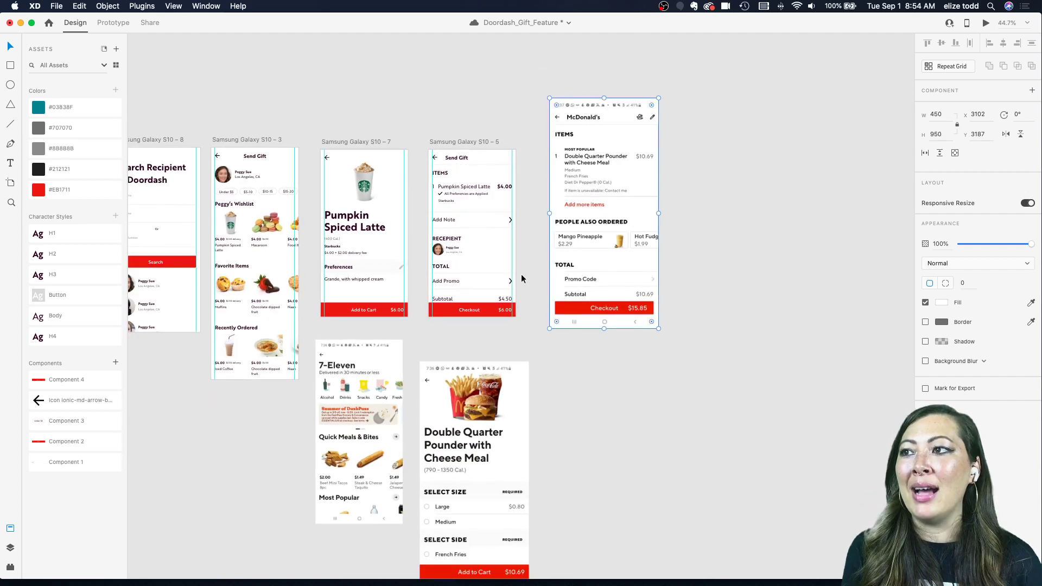
# - Move the McDonald's cart screenshot down to the right of the Double Quarter Pounder screenshot, top edges aligned, and save the document
pyautogui.moveTo(620, 220); pyautogui.dragTo(613, 482)
pyautogui.click(615, 296)
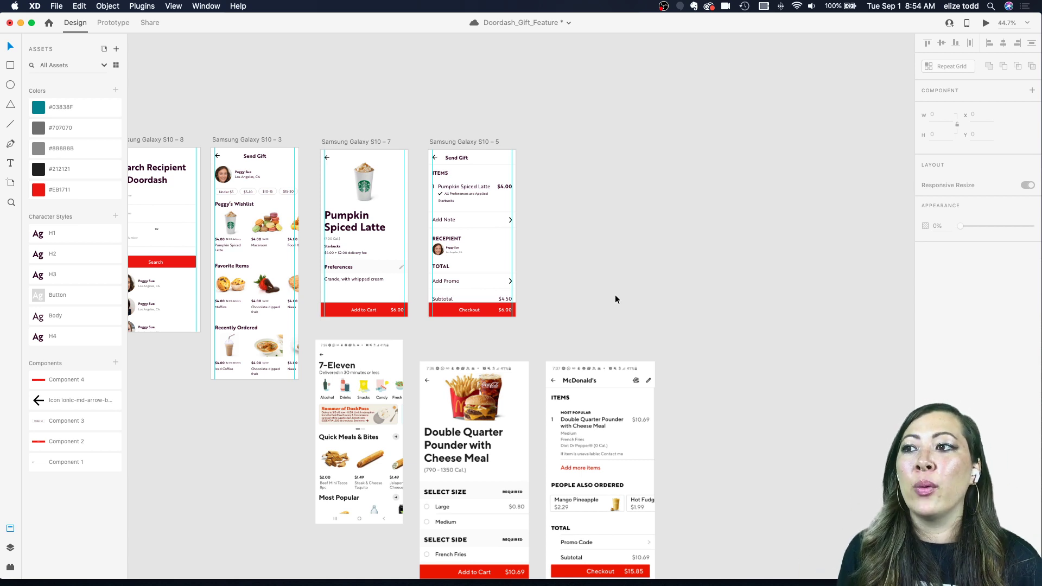
pyautogui.scroll(-3, 614, 294)
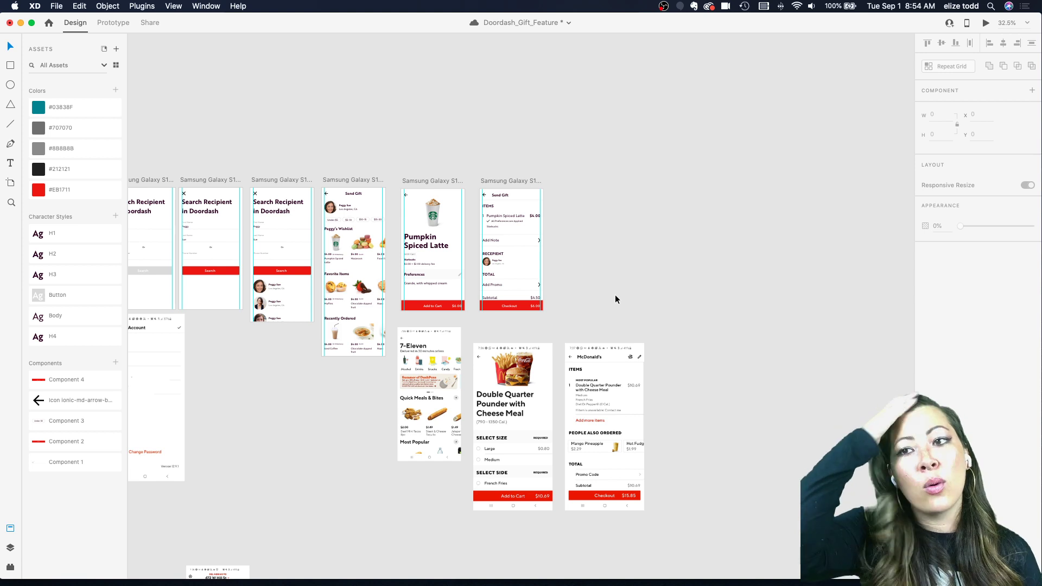
pyautogui.press('super+s')
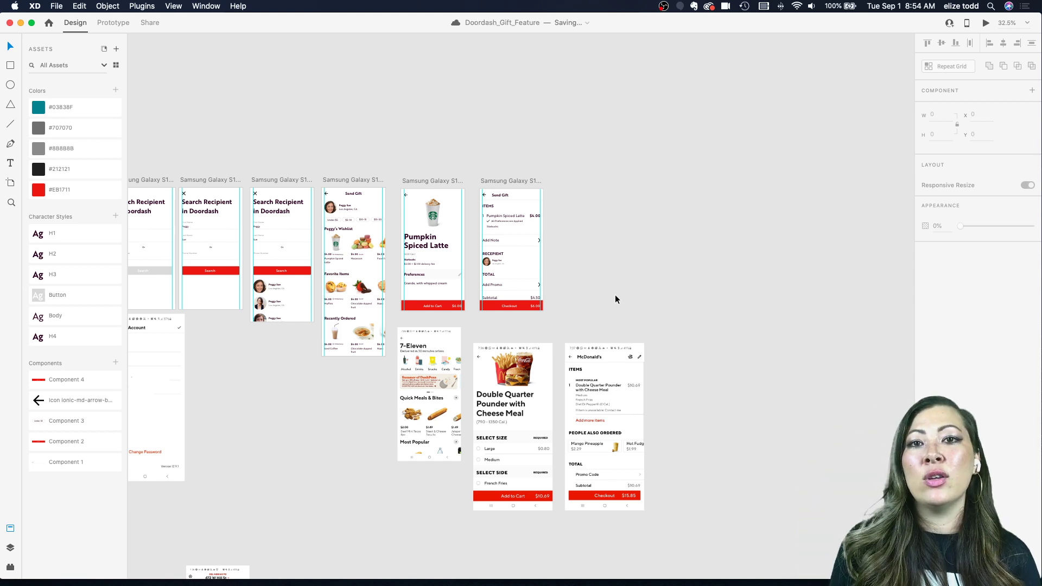